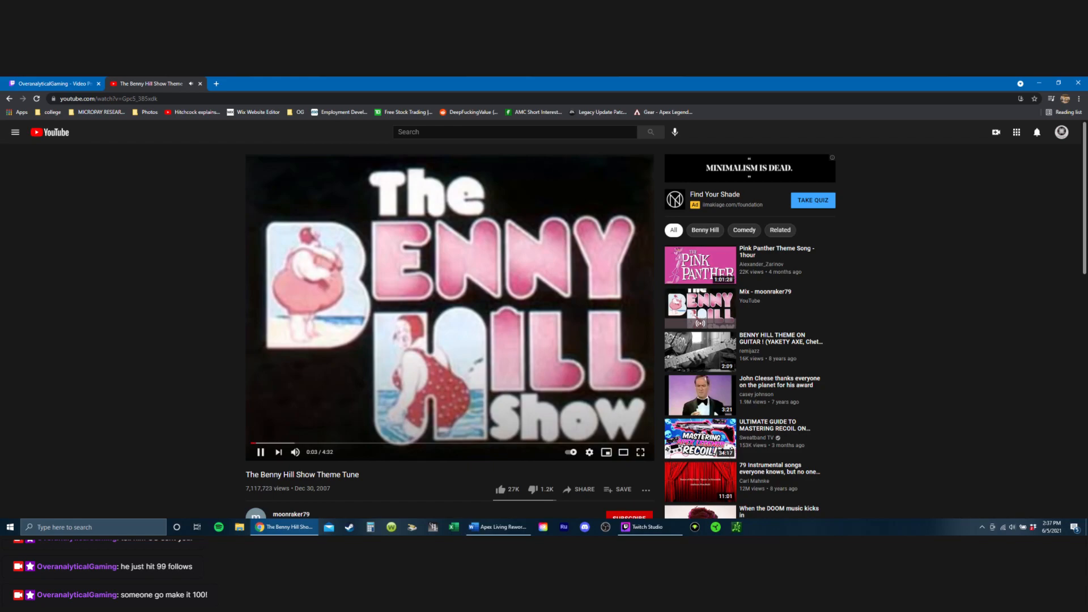
Step: Skim through The Benny Hill Show Theme Tune video by playing it from several points, and glance at its comments
{"action": "left_click", "coordinate": [286, 443]}
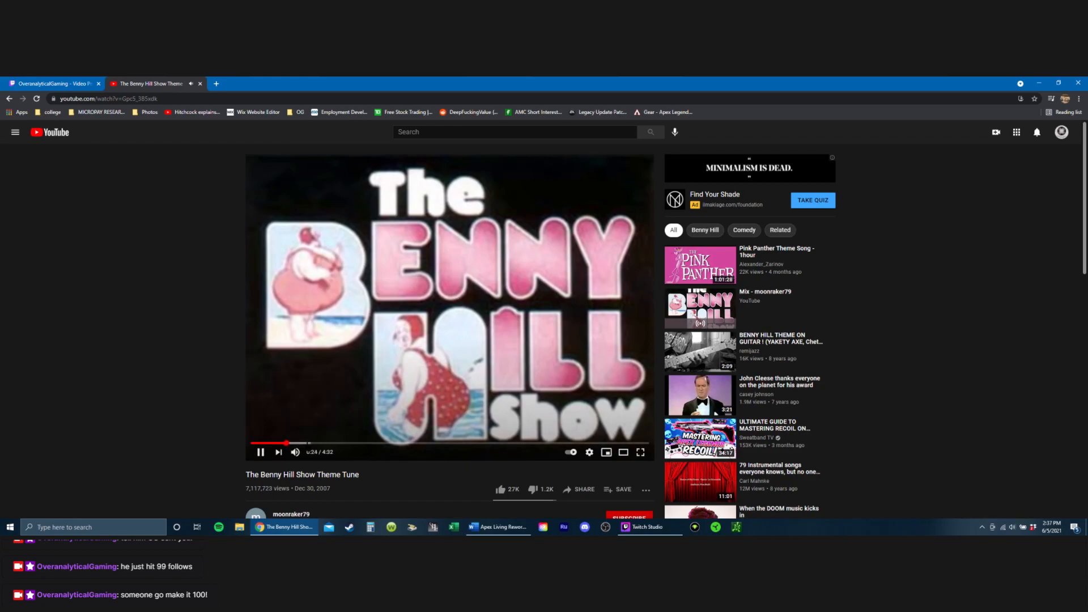
{"action": "left_click", "coordinate": [377, 443]}
{"action": "left_click", "coordinate": [260, 451]}
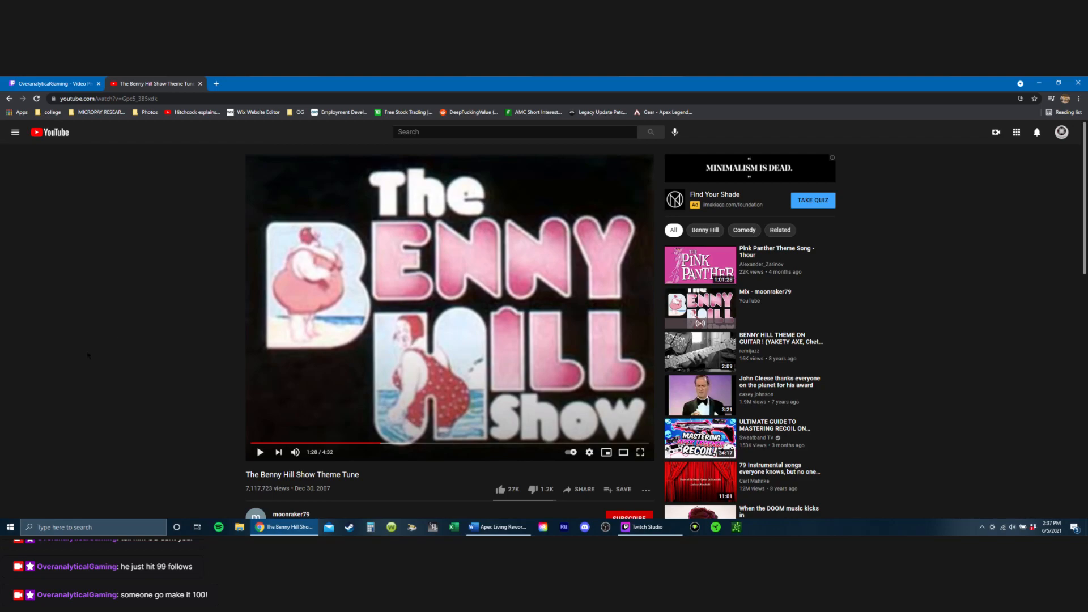
{"action": "left_click_drag", "start_coordinate": [474, 443], "coordinate": [549, 436]}
{"action": "left_click", "coordinate": [547, 419]}
{"action": "scroll", "coordinate": [548, 408], "scroll_direction": "down", "scroll_amount": 3}
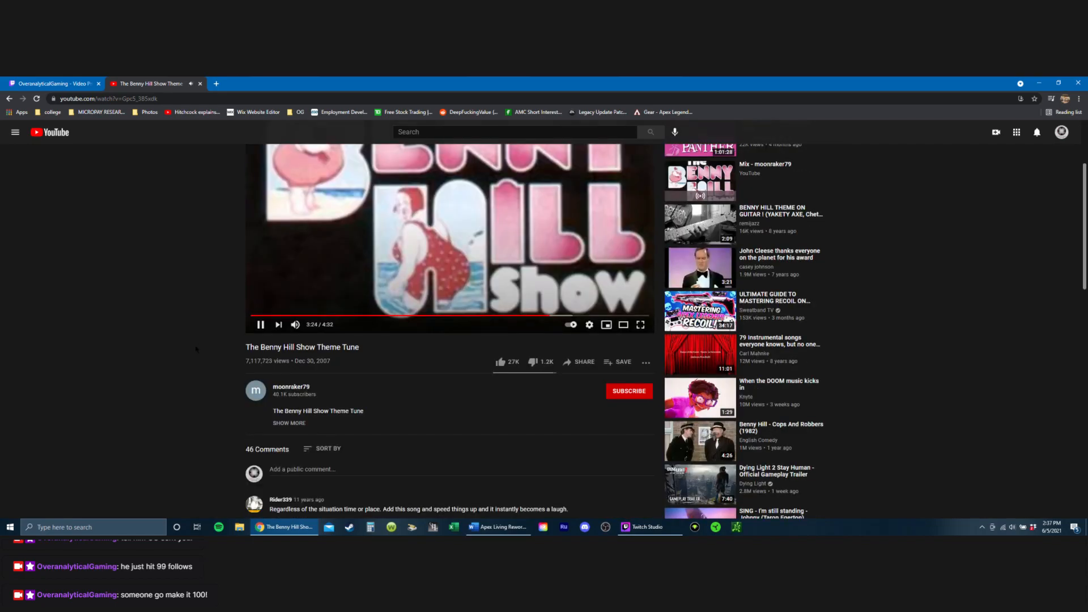
{"action": "scroll", "coordinate": [170, 284], "scroll_direction": "up", "scroll_amount": 3}
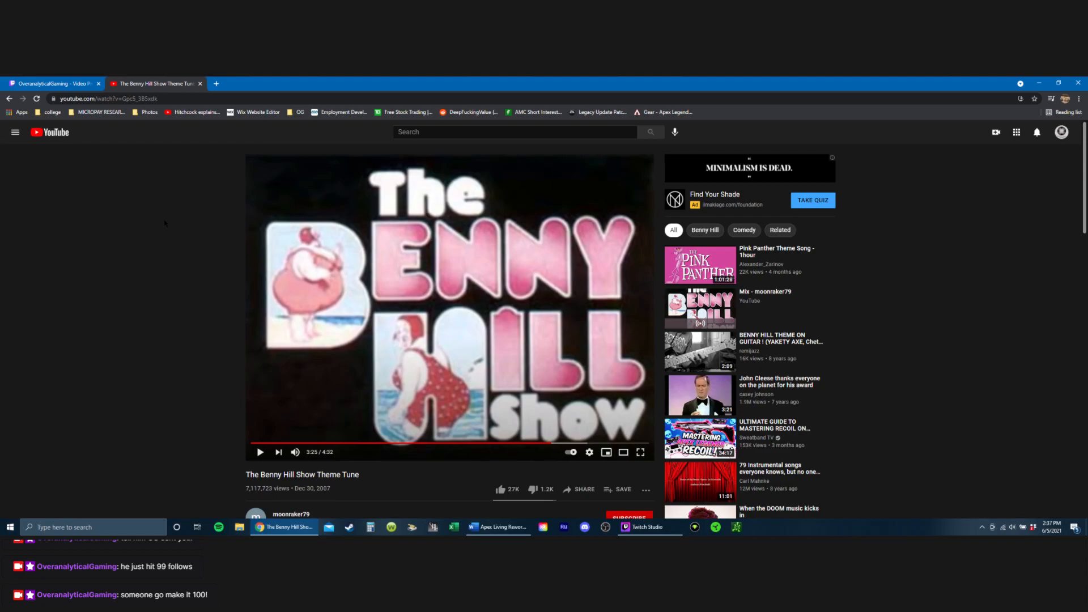
Step: Close the theme tune video and check the appeal reasons offered for the muted Benny Hill Show track
{"action": "left_click", "coordinate": [200, 84]}
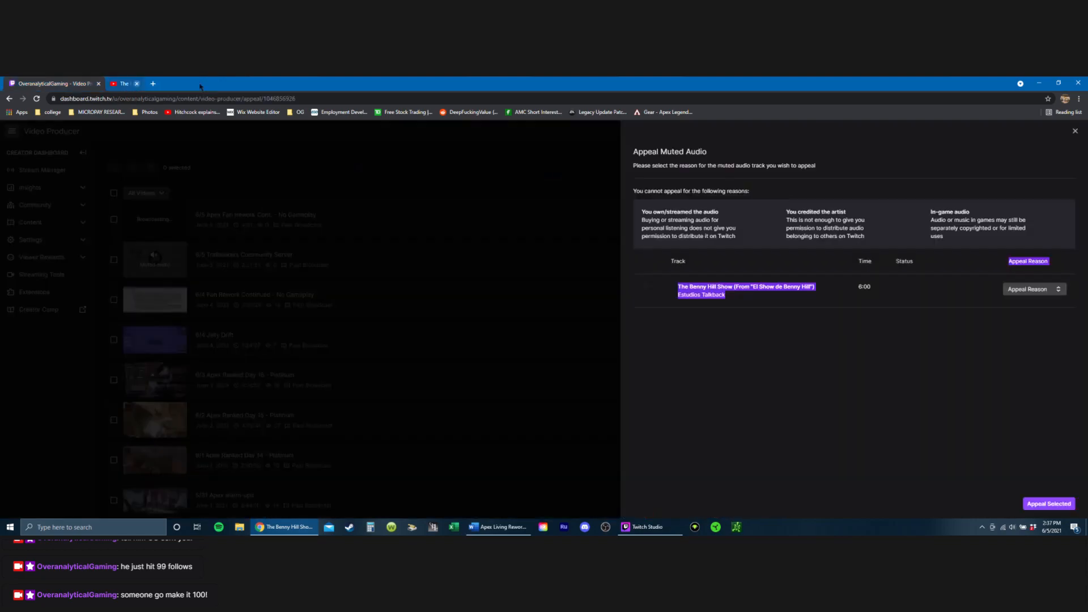
{"action": "left_click", "coordinate": [926, 376]}
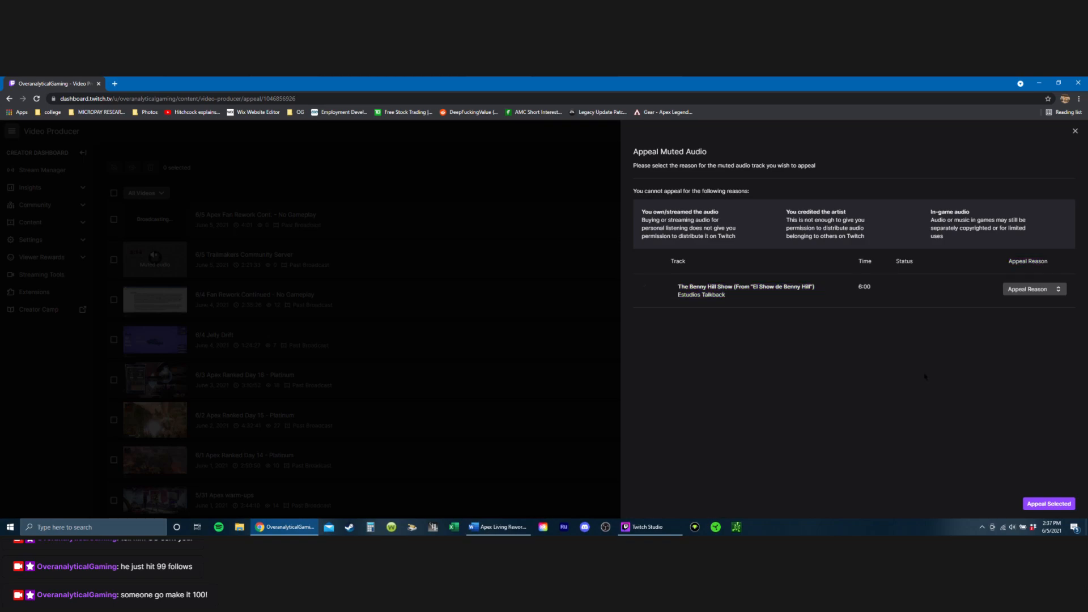
{"action": "left_click", "coordinate": [1027, 290]}
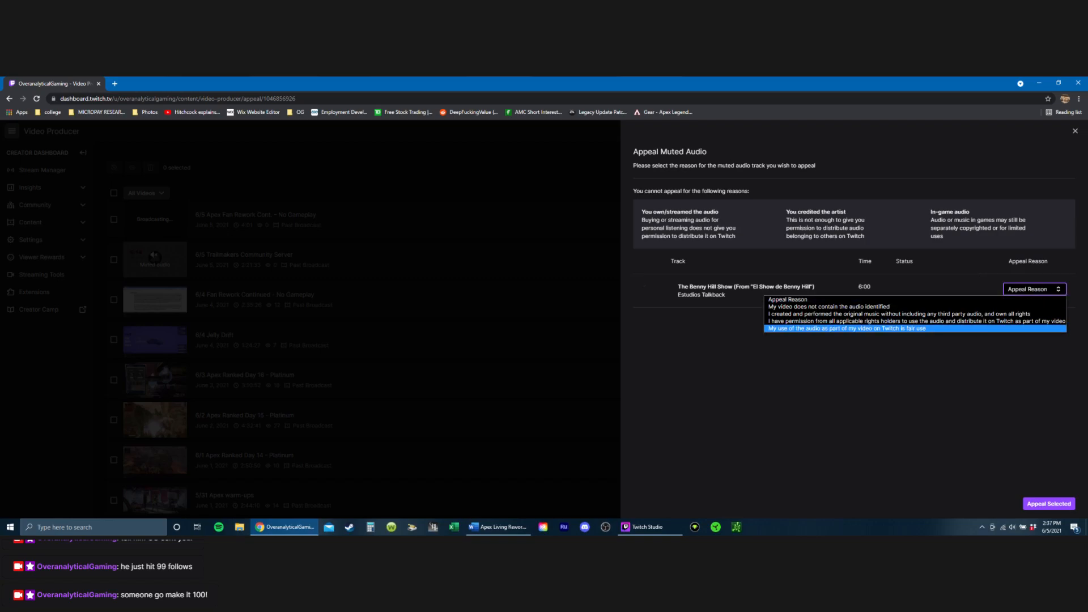
{"action": "left_click", "coordinate": [963, 363]}
Step: Leave the muted audio appeal without submitting it and close the browser to return to the Word document
{"action": "left_click", "coordinate": [1076, 131]}
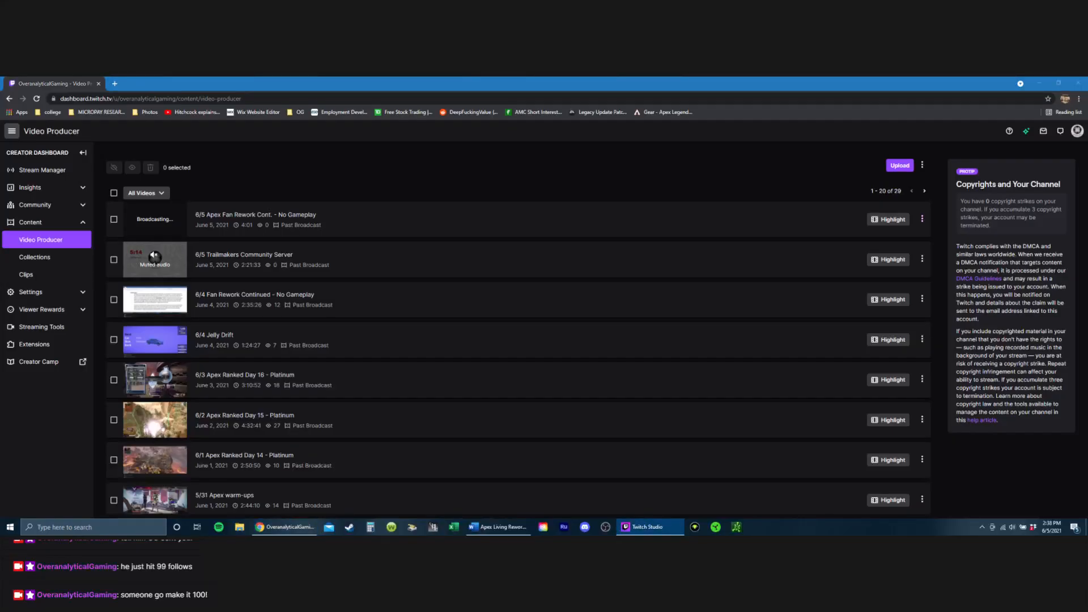
{"action": "left_click", "coordinate": [88, 85]}
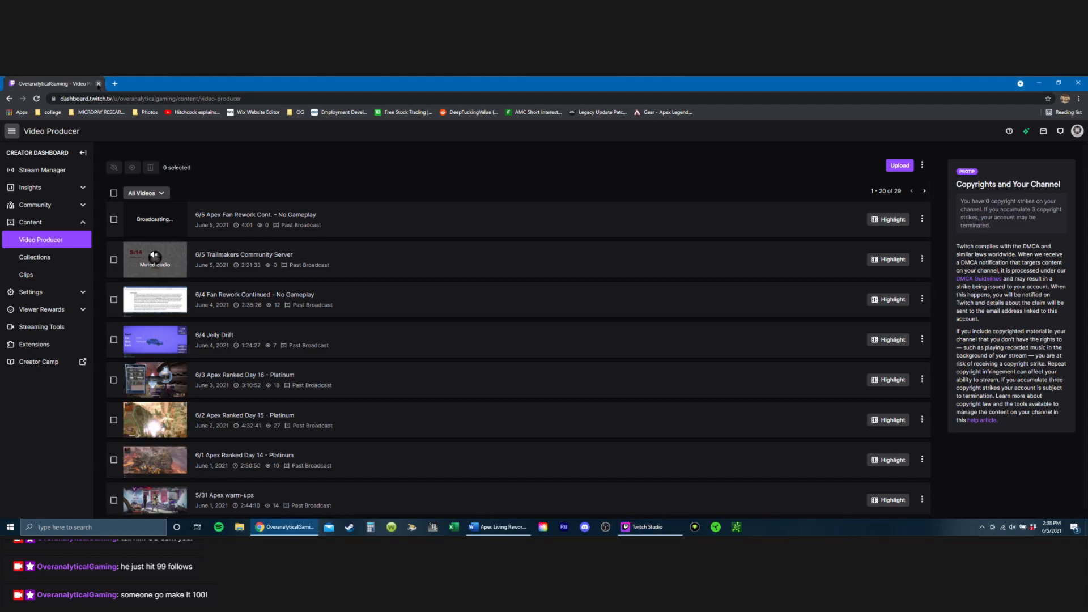
{"action": "left_click", "coordinate": [98, 85]}
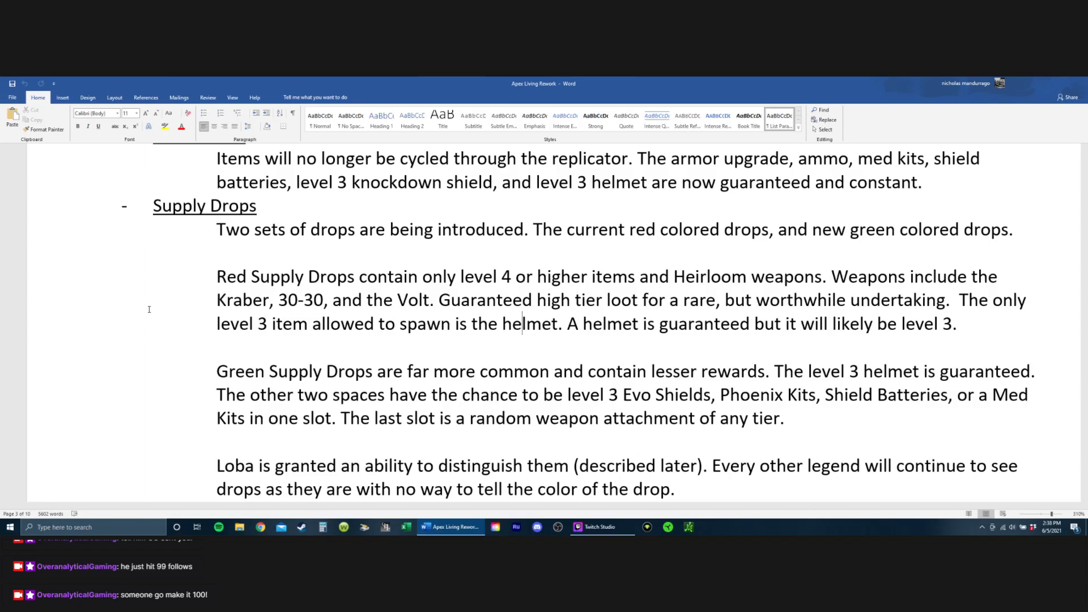
Step: Review the document's scope, healing times and knockdown shield sections, ending at the Gameplay Changes heading
{"action": "scroll", "coordinate": [149, 309], "scroll_direction": "up", "scroll_amount": 4}
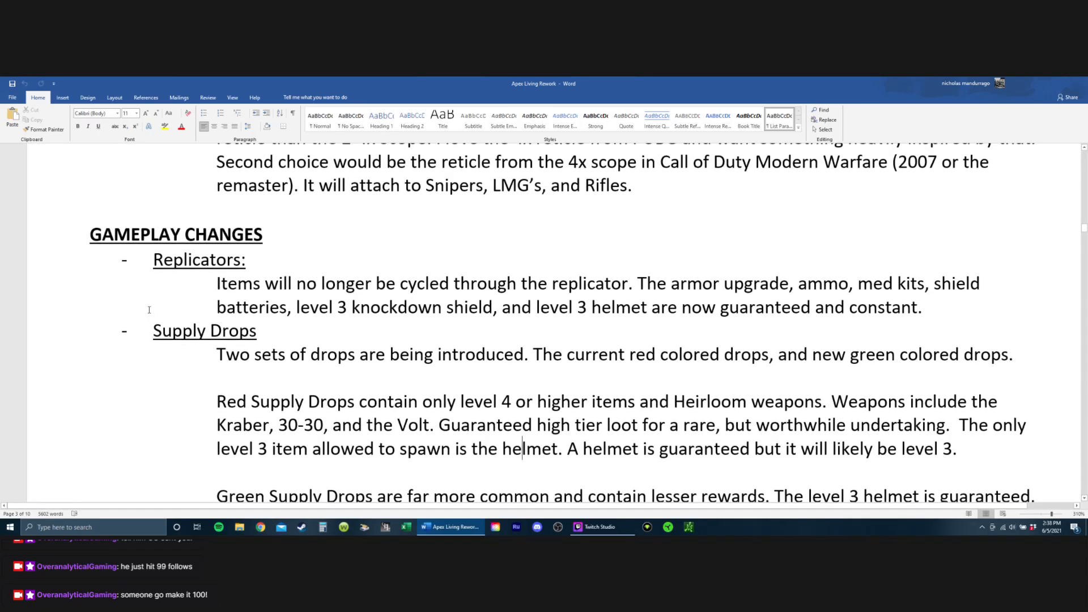
{"action": "scroll", "coordinate": [149, 309], "scroll_direction": "down", "scroll_amount": 2}
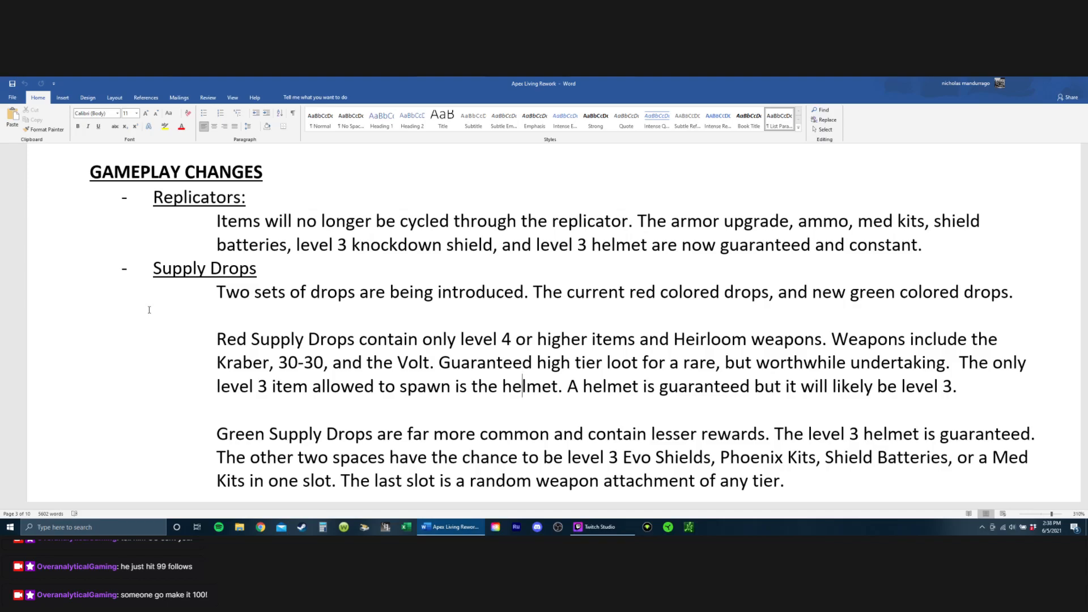
{"action": "scroll", "coordinate": [149, 309], "scroll_direction": "up", "scroll_amount": 5}
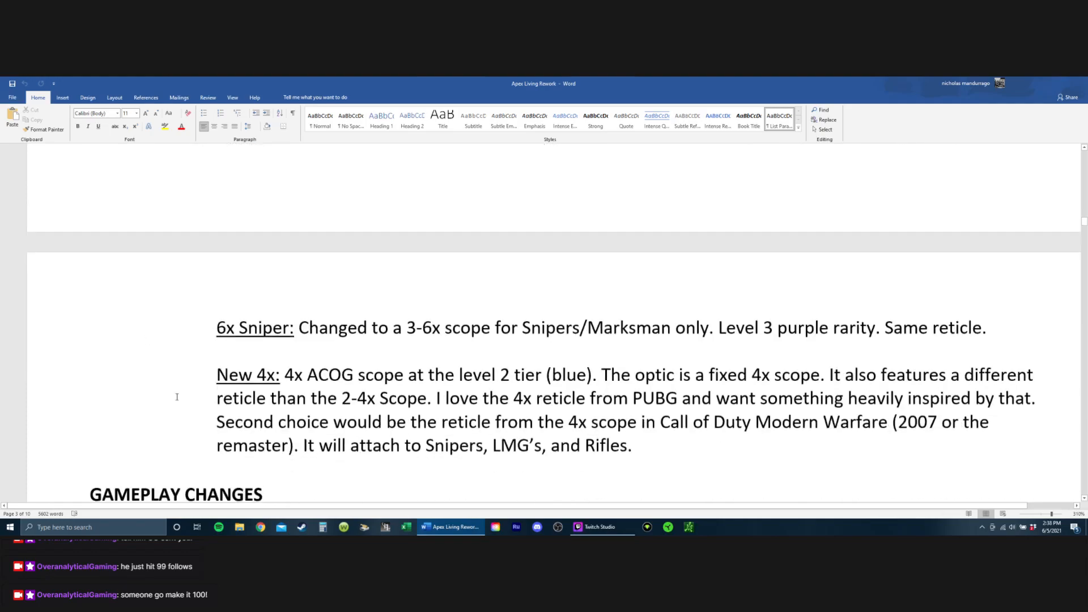
{"action": "mouse_move", "coordinate": [673, 444]}
{"action": "left_mouse_down"}
{"action": "mouse_move", "coordinate": [340, 352]}
{"action": "mouse_move", "coordinate": [425, 333]}
{"action": "mouse_move", "coordinate": [426, 351]}
{"action": "mouse_move", "coordinate": [420, 318]}
{"action": "mouse_move", "coordinate": [430, 319]}
{"action": "left_mouse_up"}
{"action": "scroll", "coordinate": [422, 335], "scroll_direction": "down", "scroll_amount": 1}
{"action": "scroll", "coordinate": [422, 335], "scroll_direction": "up", "scroll_amount": 15}
{"action": "scroll", "coordinate": [426, 351], "scroll_direction": "up", "scroll_amount": 20}
{"action": "scroll", "coordinate": [422, 330], "scroll_direction": "up", "scroll_amount": 3}
{"action": "scroll", "coordinate": [423, 329], "scroll_direction": "down", "scroll_amount": 15}
{"action": "scroll", "coordinate": [425, 324], "scroll_direction": "down", "scroll_amount": 12}
{"action": "scroll", "coordinate": [421, 318], "scroll_direction": "down", "scroll_amount": 4}
{"action": "left_click", "coordinate": [430, 319]}
{"action": "scroll", "coordinate": [429, 334], "scroll_direction": "down", "scroll_amount": 2}
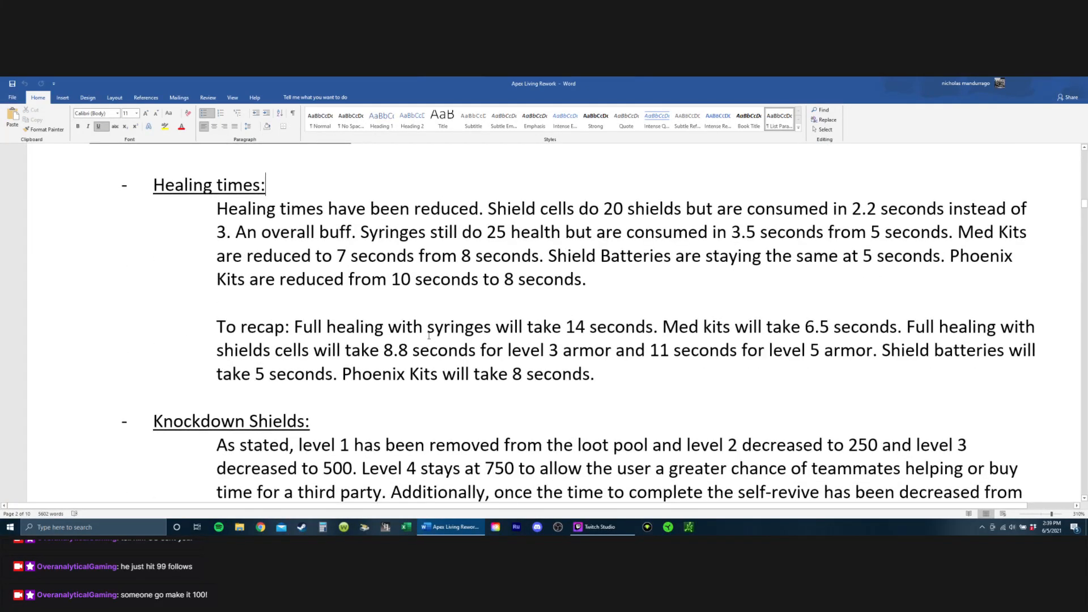
{"action": "scroll", "coordinate": [429, 334], "scroll_direction": "up", "scroll_amount": 4}
{"action": "scroll", "coordinate": [409, 345], "scroll_direction": "down", "scroll_amount": 3}
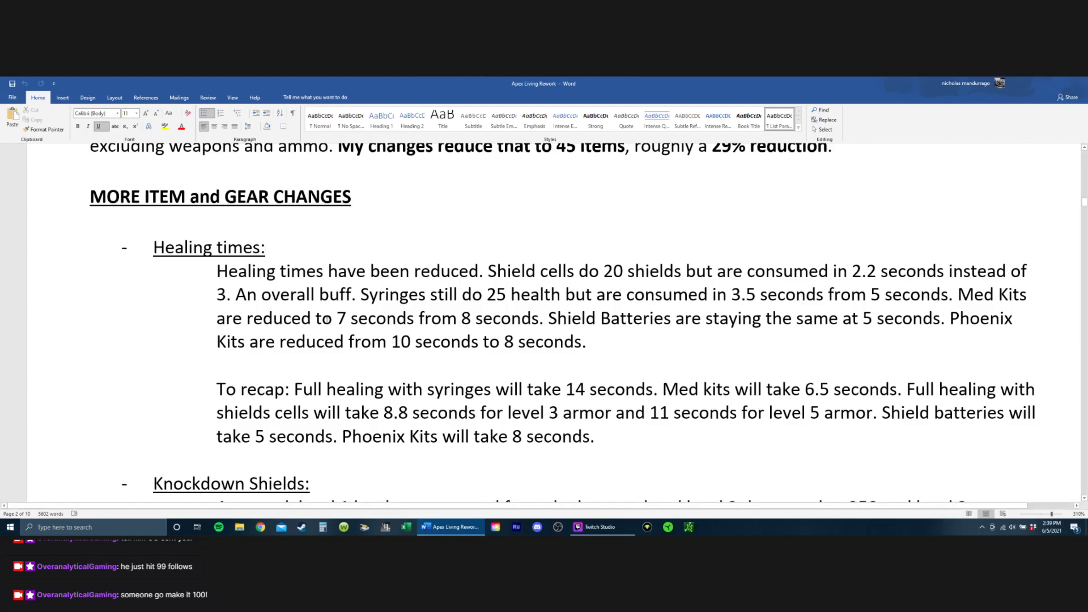
{"action": "scroll", "coordinate": [340, 329], "scroll_direction": "down", "scroll_amount": 15}
{"action": "scroll", "coordinate": [661, 312], "scroll_direction": "down", "scroll_amount": 8}
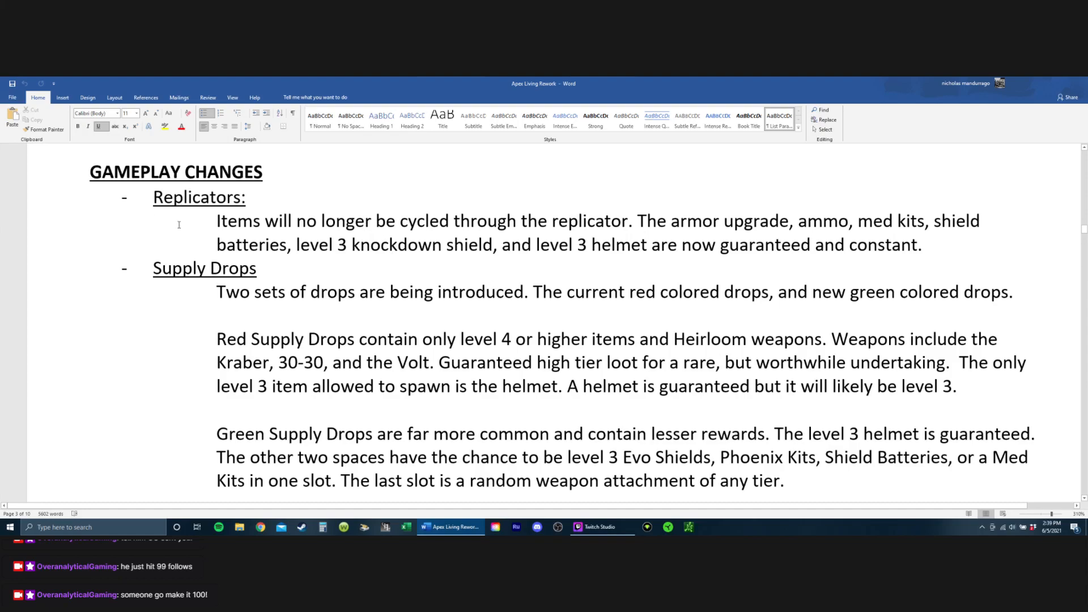
Step: Read the Replicators entry under Gameplay Changes, highlighting its list of guaranteed items
{"action": "left_click_drag", "start_coordinate": [177, 200], "coordinate": [370, 237]}
{"action": "left_click_drag", "start_coordinate": [688, 223], "coordinate": [929, 247]}
{"action": "left_click", "coordinate": [604, 234]}
{"action": "left_click", "coordinate": [605, 234]}
{"action": "left_click", "coordinate": [641, 239]}
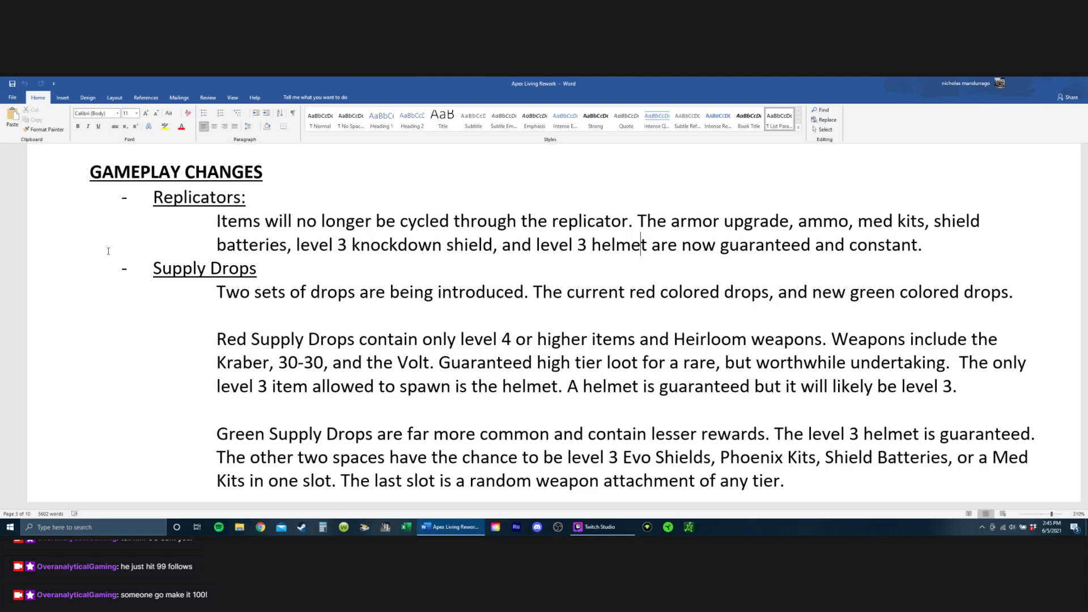
Step: Examine the Supply Drops section, covering the red drops, green drops and Loba paragraphs
{"action": "left_click_drag", "start_coordinate": [126, 256], "coordinate": [340, 319]}
{"action": "left_click", "coordinate": [532, 460]}
{"action": "scroll", "coordinate": [625, 337], "scroll_direction": "down", "scroll_amount": 2}
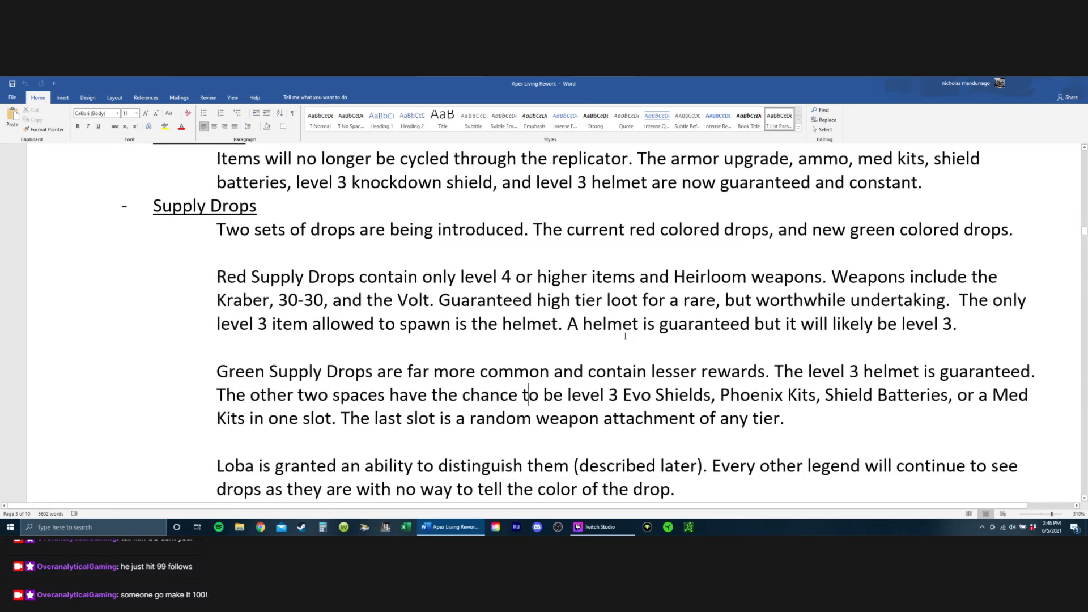
{"action": "scroll", "coordinate": [625, 337], "scroll_direction": "up", "scroll_amount": 3}
{"action": "scroll", "coordinate": [281, 286], "scroll_direction": "down", "scroll_amount": 2}
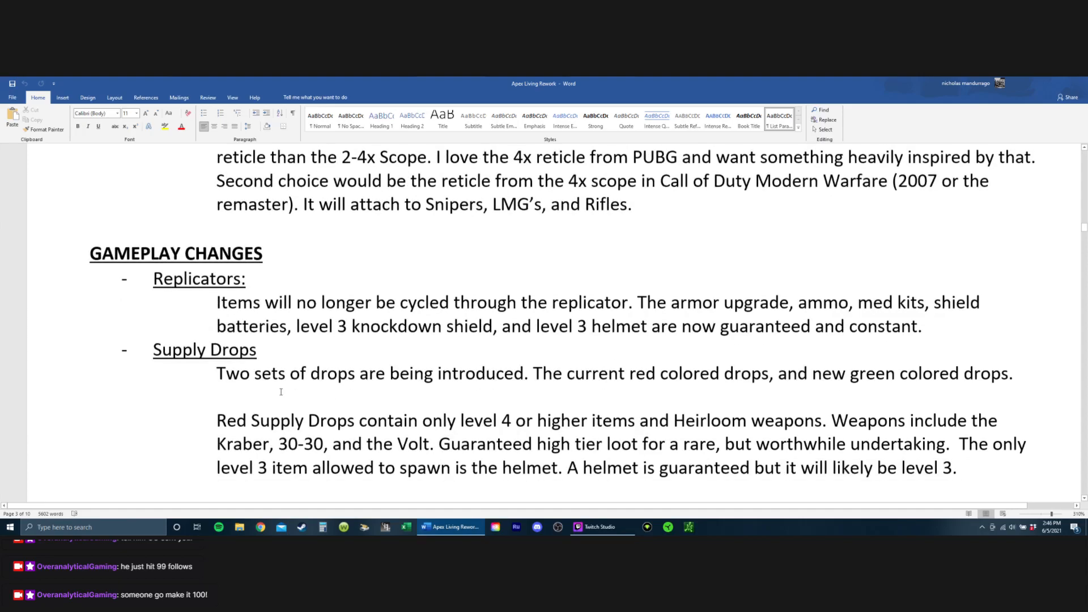
{"action": "scroll", "coordinate": [110, 288], "scroll_direction": "down", "scroll_amount": 1}
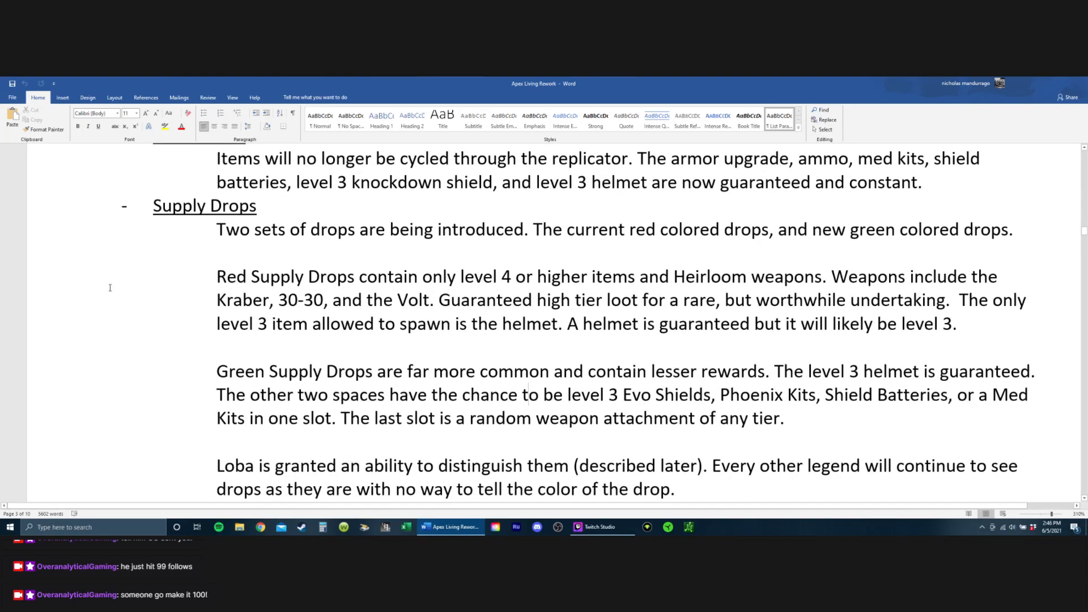
{"action": "scroll", "coordinate": [272, 295], "scroll_direction": "down", "scroll_amount": 1}
{"action": "scroll", "coordinate": [384, 276], "scroll_direction": "up", "scroll_amount": 1}
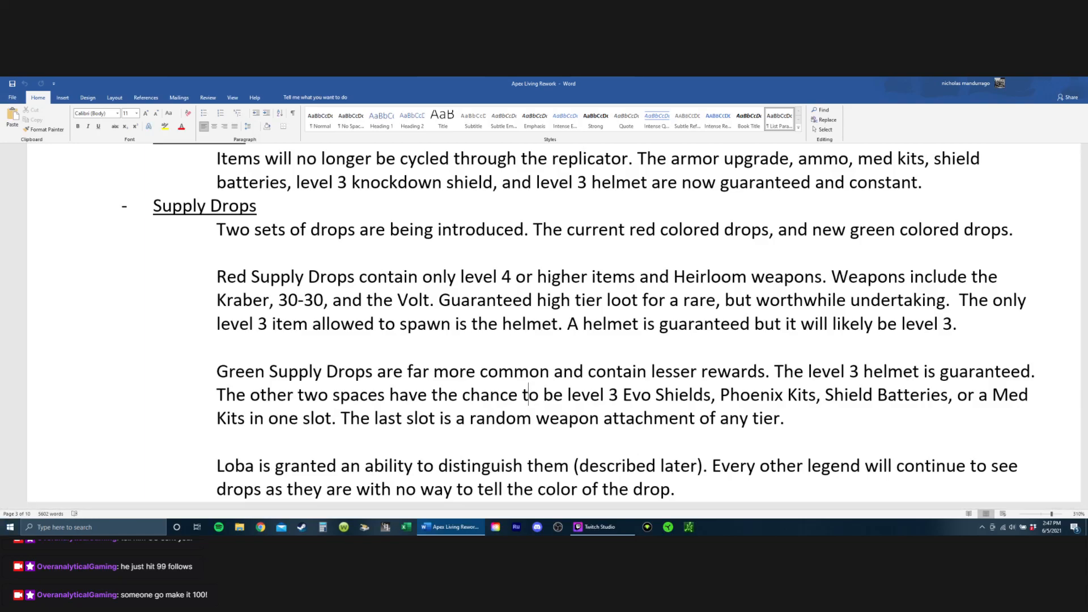
Step: Delete the Green Supply Drops paragraph together with the blank line after it
{"action": "left_click_drag", "start_coordinate": [217, 372], "coordinate": [856, 418]}
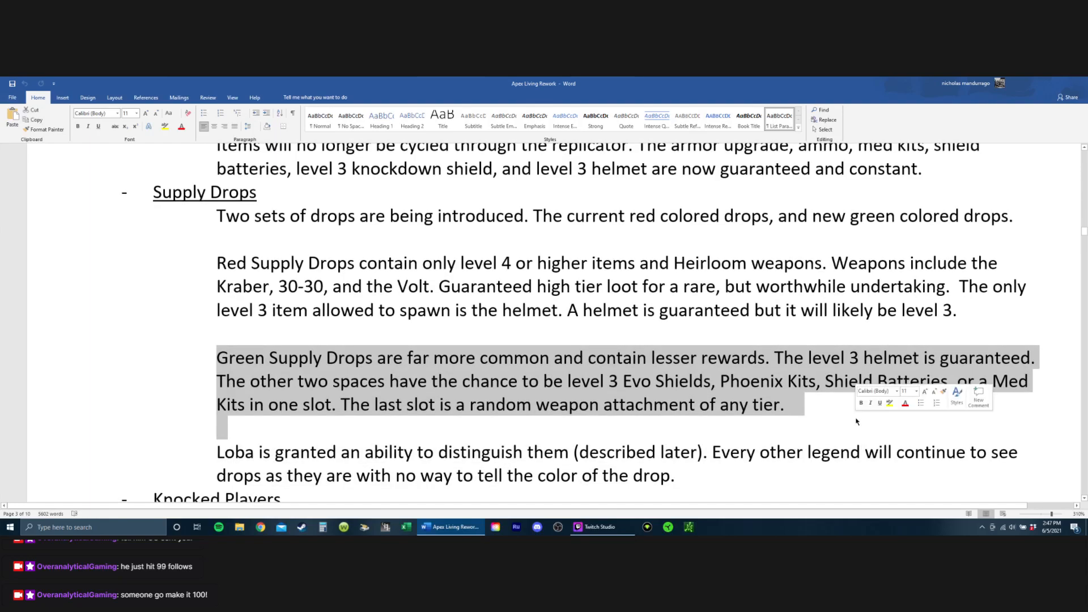
{"action": "type", "text": "\\"}
{"action": "key", "text": "BackSpace"}
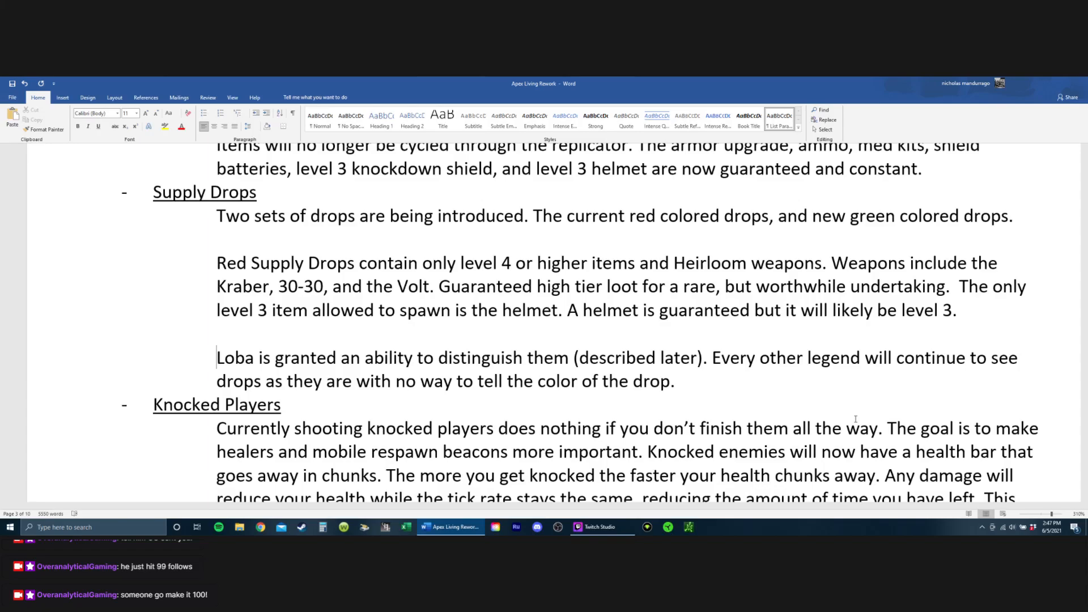
Step: Delete the paragraph about Loba distinguishing the drops and the empty line it leaves above Knocked Players
{"action": "key", "text": "shift+Down"}
{"action": "key", "text": "shift+Down"}
{"action": "key", "text": "shift+Left"}
{"action": "key", "text": "shift+Left"}
{"action": "key", "text": "shift+Left"}
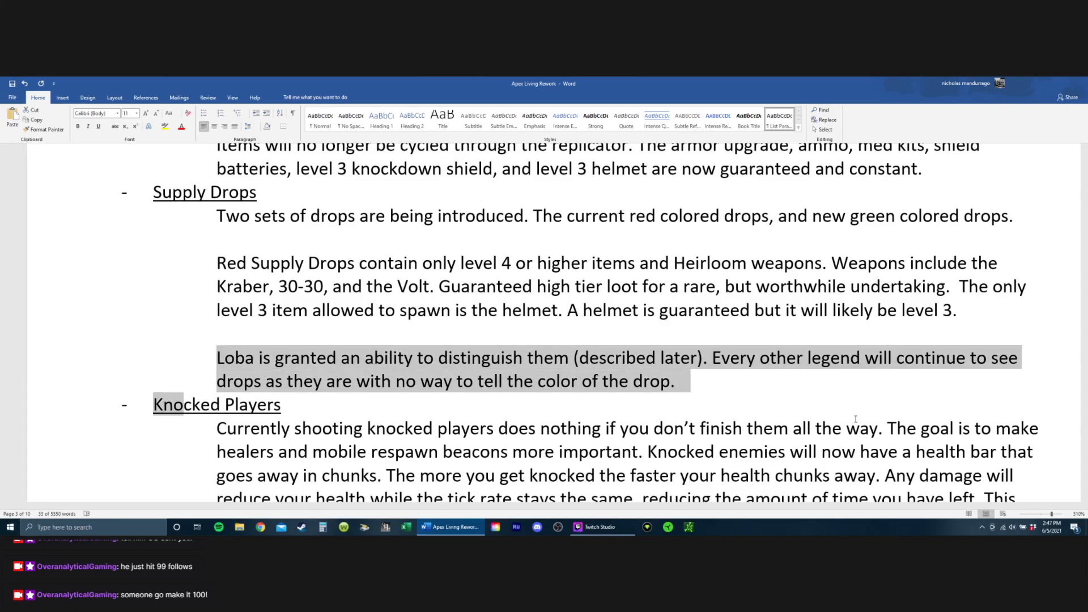
{"action": "key", "text": "shift+Left"}
{"action": "key", "text": "shift+Left"}
{"action": "key", "text": "shift+Left"}
{"action": "key", "text": "shift+Left"}
{"action": "key", "text": "BackSpace"}
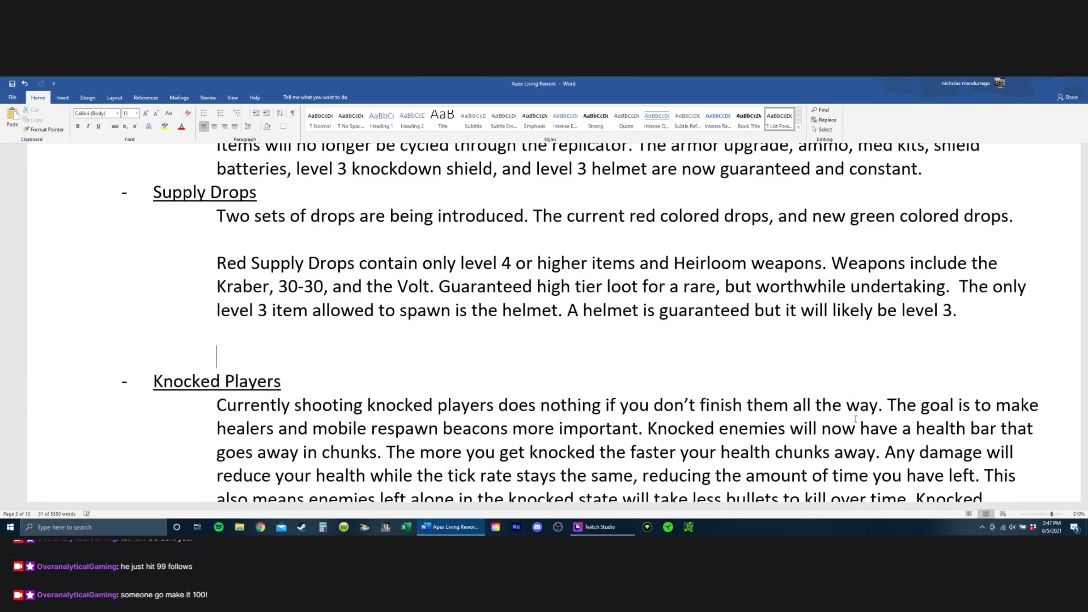
{"action": "key", "text": "BackSpace"}
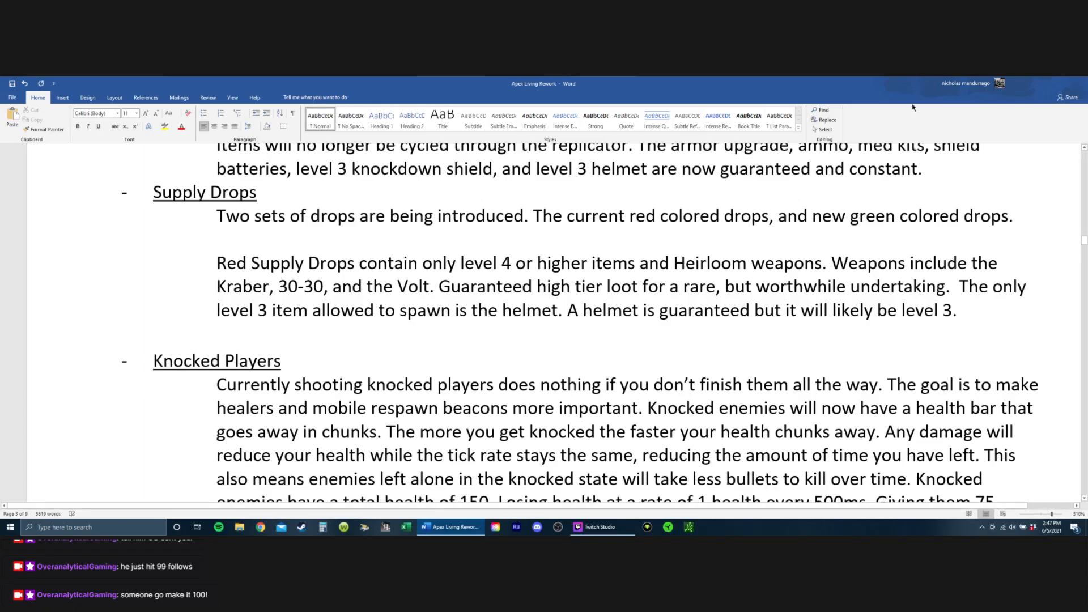
Step: Delete the introductory line about two sets of drops under the Supply Drops heading
{"action": "left_click_drag", "start_coordinate": [1020, 217], "coordinate": [217, 215]}
{"action": "key", "text": "Left"}
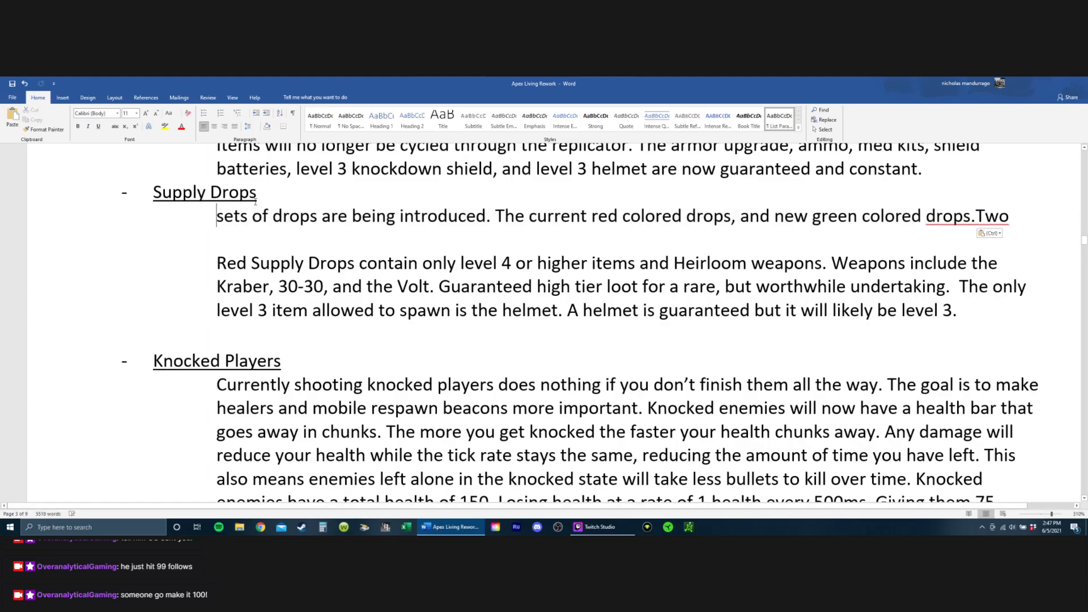
{"action": "key", "text": "BackSpace"}
{"action": "key", "text": "Down"}
{"action": "key", "text": "shift+Up"}
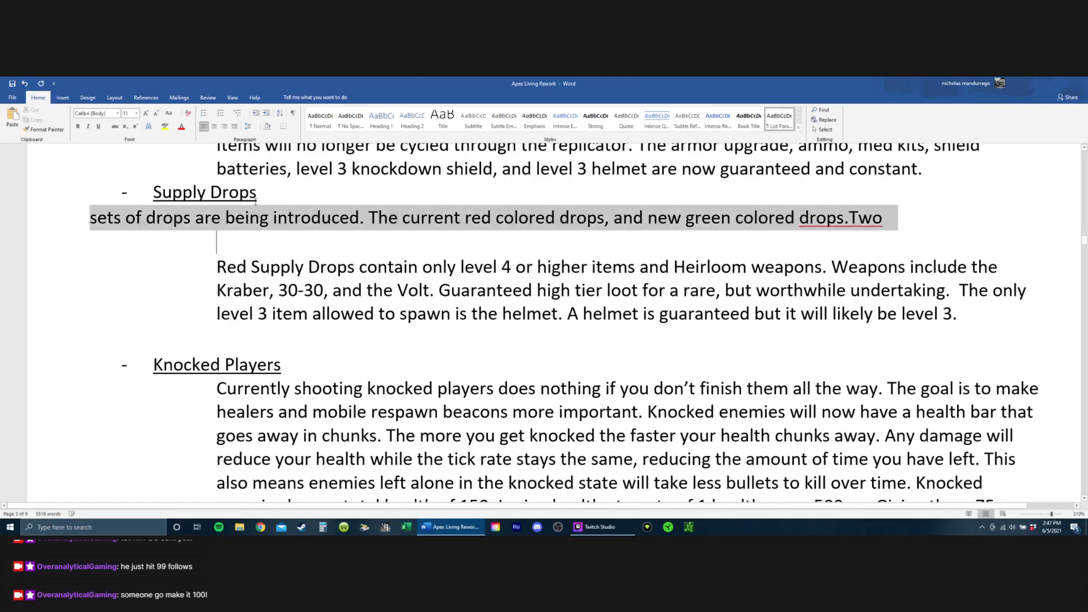
{"action": "key", "text": "BackSpace"}
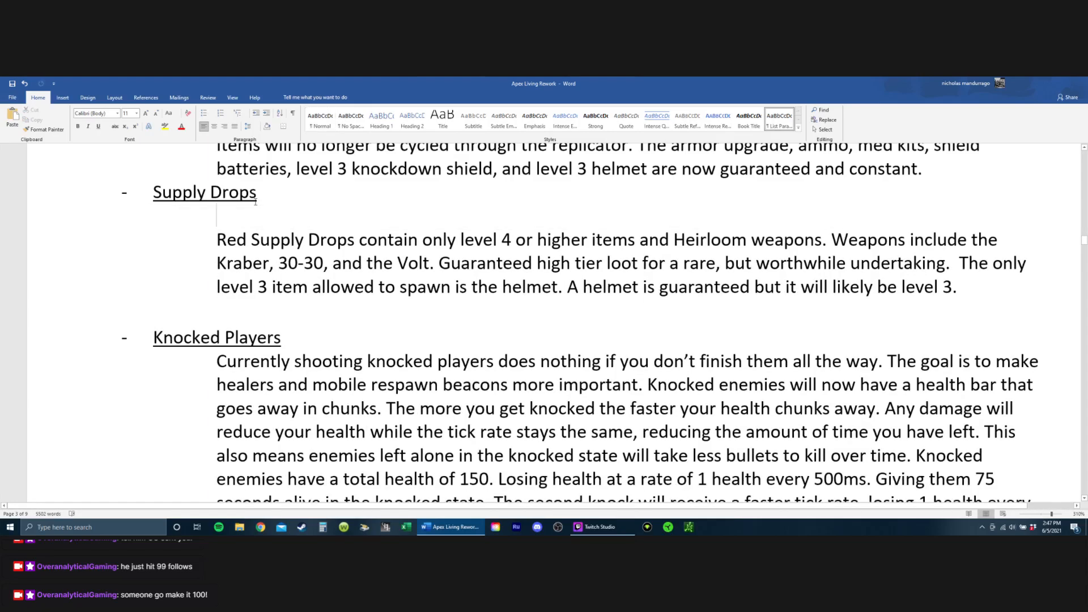
Step: Remove the word "Red" from the start of the remaining Supply Drops paragraph
{"action": "key", "text": "Down"}
{"action": "key", "text": "Right"}
{"action": "key", "text": "Right"}
{"action": "key", "text": "Right"}
{"action": "key", "text": "Right"}
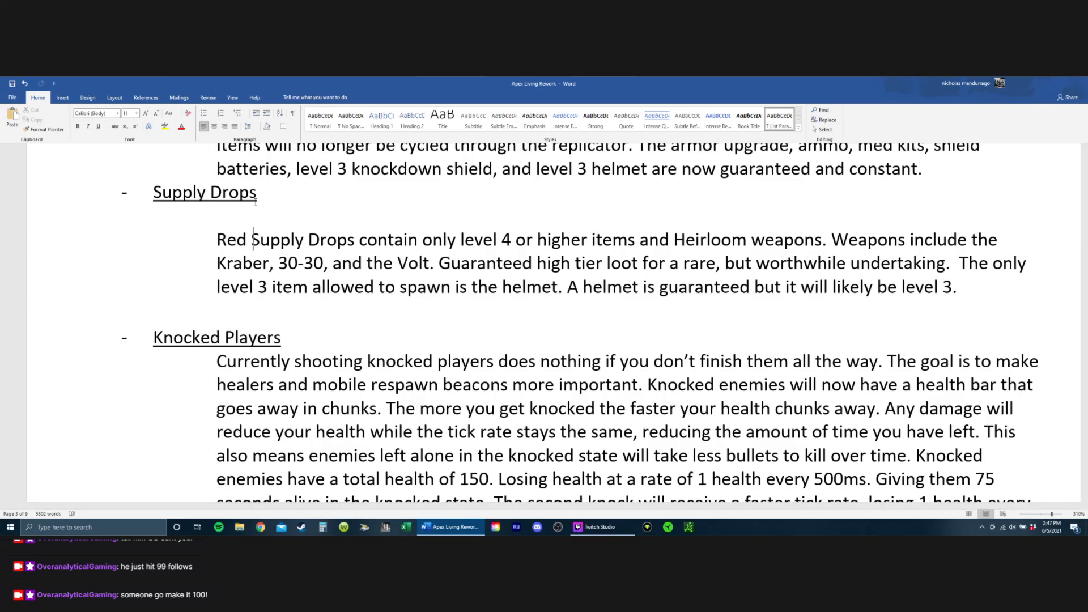
{"action": "key", "text": "BackSpace"}
{"action": "key", "text": "BackSpace"}
{"action": "key", "text": "BackSpace"}
{"action": "key", "text": "BackSpace"}
Step: Delete the sentence starting "Guaranteed high tier loot" from the Supply Drops paragraph, along with the extra space after "Volt."
{"action": "key", "text": "Right"}
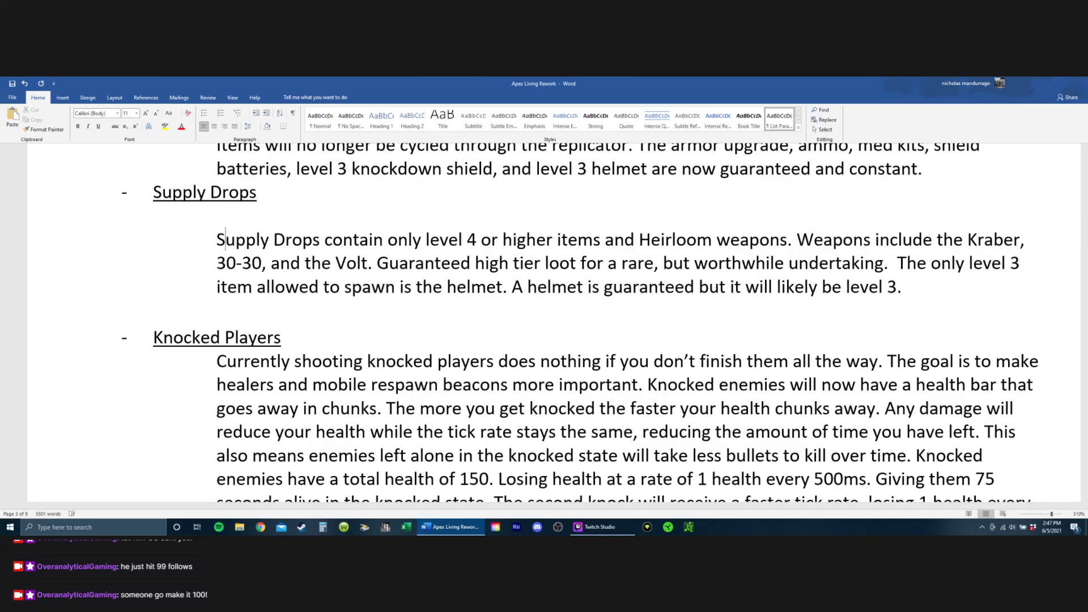
{"action": "key", "text": "Right"}
{"action": "key", "text": "Right"}
{"action": "key", "text": "Right"}
{"action": "key", "text": "Right"}
{"action": "key", "text": "Right"}
{"action": "key", "text": "Right"}
{"action": "key", "text": "Right"}
{"action": "key", "text": "Right"}
{"action": "key", "text": "Right"}
{"action": "key", "text": "Right"}
{"action": "key", "text": "Right"}
{"action": "key", "text": "Right"}
{"action": "key", "text": "Right"}
{"action": "key", "text": "Right"}
{"action": "key", "text": "Right"}
{"action": "key", "text": "Right"}
{"action": "key", "text": "Right"}
{"action": "key", "text": "Right"}
{"action": "key", "text": "Right"}
{"action": "key", "text": "Right"}
{"action": "key", "text": "Right"}
{"action": "key", "text": "Right"}
{"action": "key", "text": "Right"}
{"action": "key", "text": "Right"}
{"action": "key", "text": "Right"}
{"action": "key", "text": "Right"}
{"action": "key", "text": "Down"}
{"action": "key", "text": "Left"}
{"action": "key", "text": "Left"}
{"action": "key", "text": "Left"}
{"action": "key", "text": "Left"}
{"action": "key", "text": "Right"}
{"action": "key", "text": "Right"}
{"action": "key", "text": "Right"}
{"action": "key", "text": "Right"}
{"action": "key", "text": "Right"}
{"action": "key", "text": "Right"}
{"action": "key", "text": "Right"}
{"action": "key", "text": "Right"}
{"action": "key", "text": "Right"}
{"action": "key", "text": "Right"}
{"action": "key", "text": "Right"}
{"action": "key", "text": "Right"}
{"action": "key", "text": "Right"}
{"action": "key", "text": "Right"}
{"action": "key", "text": "Left"}
{"action": "key", "text": "Left"}
{"action": "key", "text": "Left"}
{"action": "key", "text": "Left"}
{"action": "key", "text": "Left"}
{"action": "key", "text": "Left"}
{"action": "key", "text": "Left"}
{"action": "key", "text": "Left"}
{"action": "key", "text": "Left"}
{"action": "key", "text": "Left"}
{"action": "key", "text": "Left"}
{"action": "key", "text": "Left"}
{"action": "key", "text": "Left"}
{"action": "key", "text": "Left"}
{"action": "key", "text": "Left"}
{"action": "key", "text": "Left"}
{"action": "key", "text": "Left"}
{"action": "key", "text": "Left"}
{"action": "key", "text": "Left"}
{"action": "key", "text": "Left"}
{"action": "key", "text": "Left"}
{"action": "key", "text": "Left"}
{"action": "key", "text": "Left"}
{"action": "key", "text": "Left"}
{"action": "key", "text": "Left"}
{"action": "key", "text": "Left"}
{"action": "key", "text": "Left"}
{"action": "key", "text": "Left"}
{"action": "key", "text": "Left"}
{"action": "key", "text": "Left"}
{"action": "key", "text": "Left"}
{"action": "key", "text": "Right"}
{"action": "key", "text": "Right"}
{"action": "key", "text": "Right"}
{"action": "key", "text": "shift+Right"}
{"action": "key", "text": "shift+Right"}
{"action": "key", "text": "shift+Right"}
{"action": "key", "text": "shift+Right"}
{"action": "key", "text": "shift+Right"}
{"action": "key", "text": "shift+Right"}
{"action": "key", "text": "shift+Right"}
{"action": "key", "text": "shift+Right"}
{"action": "key", "text": "shift+Right"}
{"action": "key", "text": "shift+Right"}
{"action": "key", "text": "shift+Right"}
{"action": "key", "text": "shift+Right"}
{"action": "key", "text": "shift+Right"}
{"action": "key", "text": "shift+Right"}
{"action": "key", "text": "shift+Right"}
{"action": "key", "text": "shift+Right"}
{"action": "key", "text": "shift+Right"}
{"action": "key", "text": "shift+Right"}
{"action": "key", "text": "shift+Right"}
{"action": "key", "text": "shift+Right"}
{"action": "key", "text": "shift+Right"}
{"action": "key", "text": "shift+Right"}
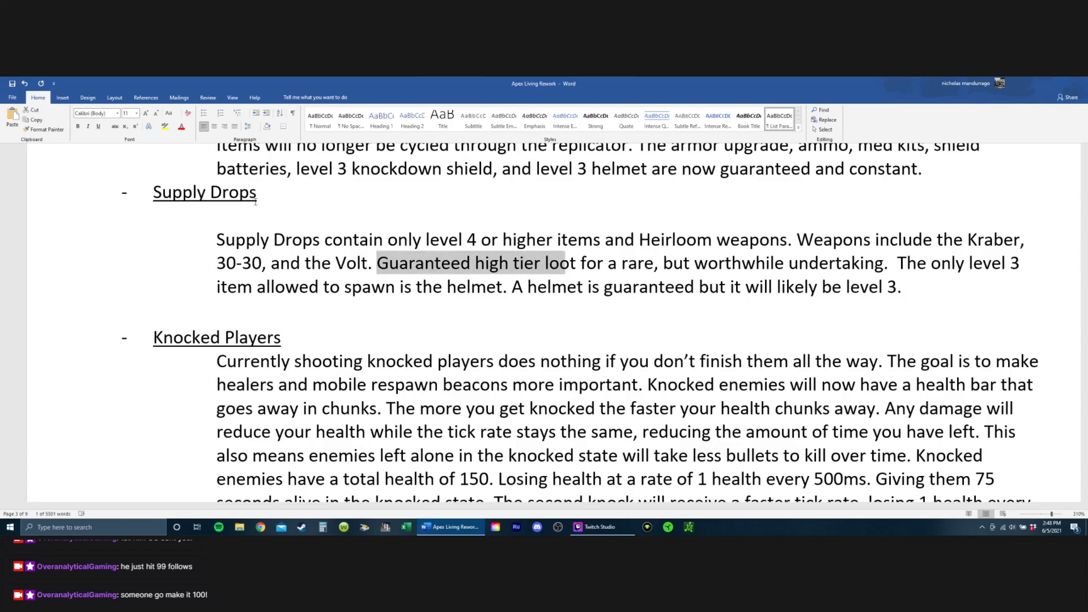
{"action": "key", "text": "shift+Right"}
{"action": "key", "text": "shift+Right"}
{"action": "key", "text": "shift+Right"}
{"action": "key", "text": "shift+Right"}
{"action": "key", "text": "shift+Right"}
{"action": "key", "text": "shift+Right"}
{"action": "key", "text": "shift+Right"}
{"action": "key", "text": "shift+Right"}
{"action": "key", "text": "shift+Right"}
{"action": "key", "text": "shift+Right"}
{"action": "key", "text": "BackSpace"}
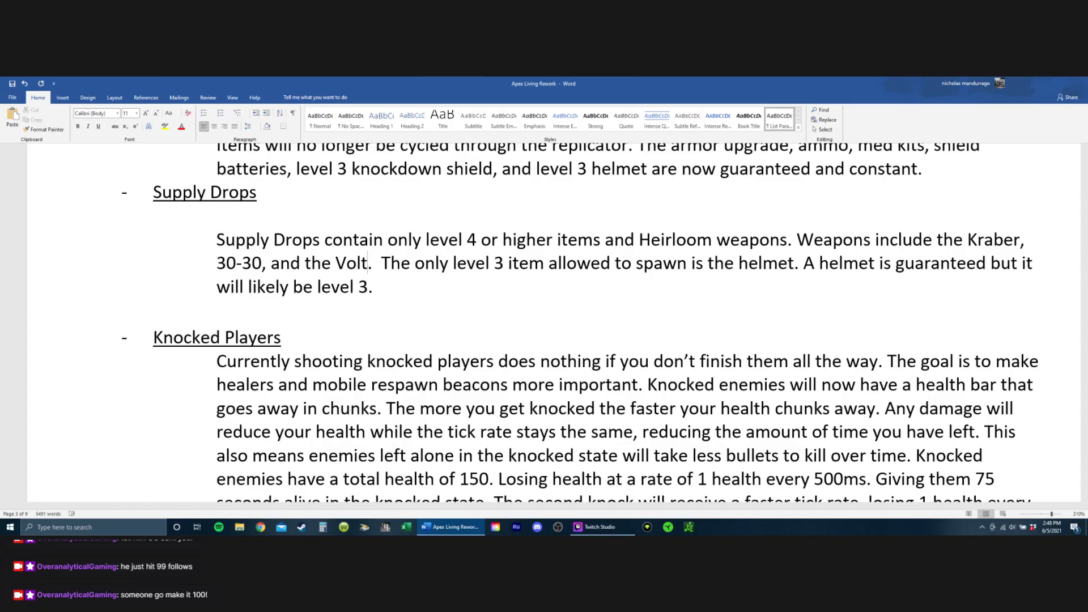
{"action": "key", "text": "BackSpace"}
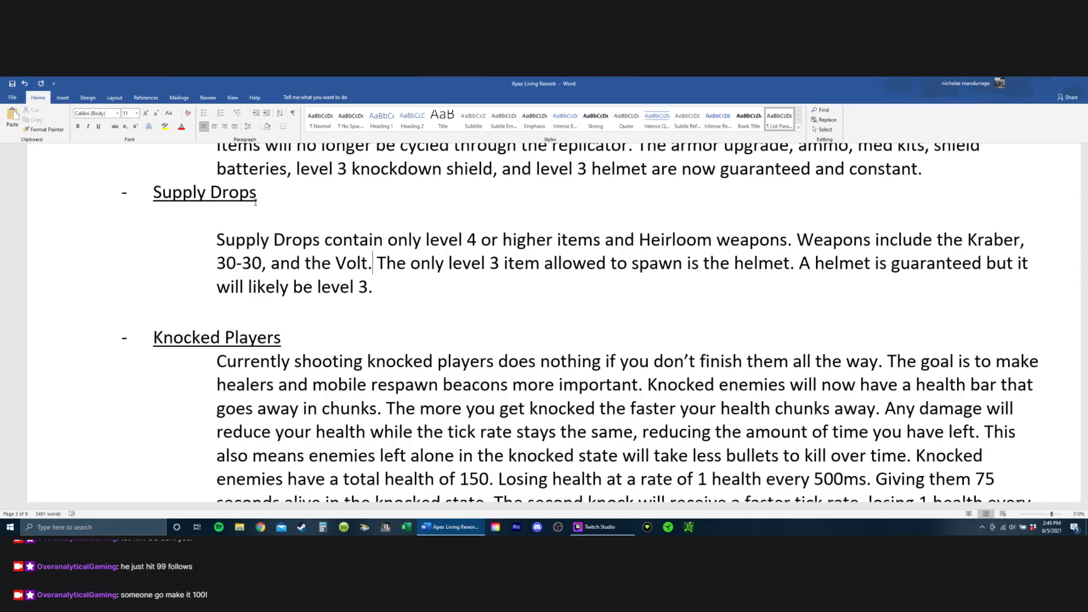
Step: Delete the two sentences about the level 3 item and the guaranteed helmet from the end of the Supply Drops paragraph
{"action": "key", "text": "Right"}
{"action": "key", "text": "Right"}
{"action": "key", "text": "Right"}
{"action": "key", "text": "Right"}
{"action": "key", "text": "Right"}
{"action": "key", "text": "Right"}
{"action": "key", "text": "Right"}
{"action": "key", "text": "Right"}
{"action": "key", "text": "Right"}
{"action": "key", "text": "Right"}
{"action": "key", "text": "Right"}
{"action": "key", "text": "Right"}
{"action": "key", "text": "Right"}
{"action": "key", "text": "Right"}
{"action": "key", "text": "Right"}
{"action": "key", "text": "Right"}
{"action": "key", "text": "Right"}
{"action": "key", "text": "Right"}
{"action": "key", "text": "Right"}
{"action": "key", "text": "Right"}
{"action": "key", "text": "Right"}
{"action": "key", "text": "Right"}
{"action": "key", "text": "Right"}
{"action": "key", "text": "Right"}
{"action": "key", "text": "Right"}
{"action": "key", "text": "Left"}
{"action": "key", "text": "Down"}
{"action": "key", "text": "Right"}
{"action": "key", "text": "shift+Up"}
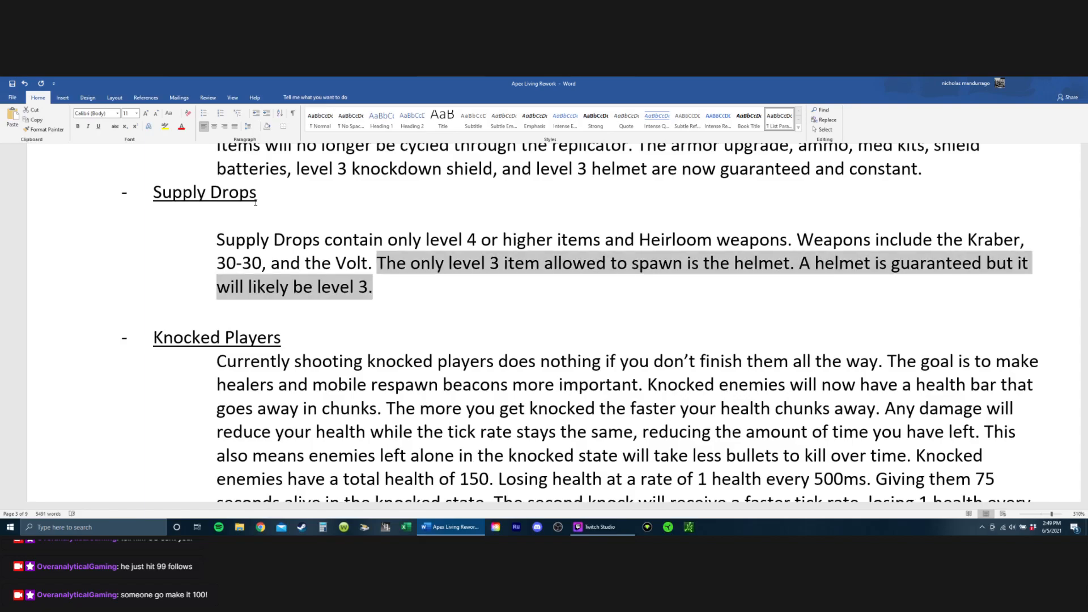
{"action": "key", "text": "BackSpace"}
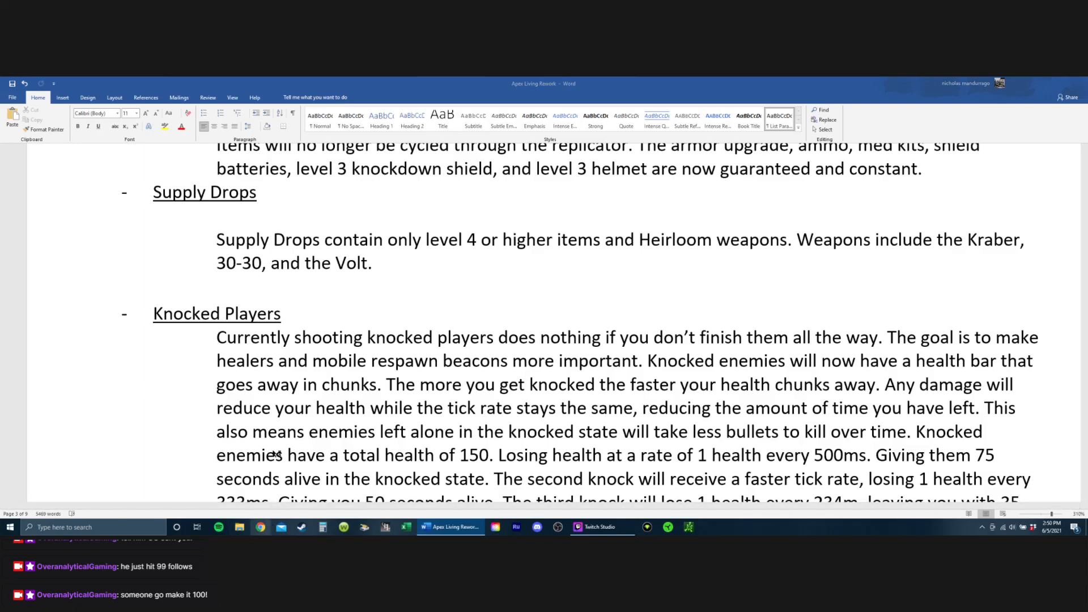
Step: Switch to Chrome, open the bookmarked Apex Legends Wiki Gear page, and examine the Items table at its end
{"action": "left_click", "coordinate": [260, 527]}
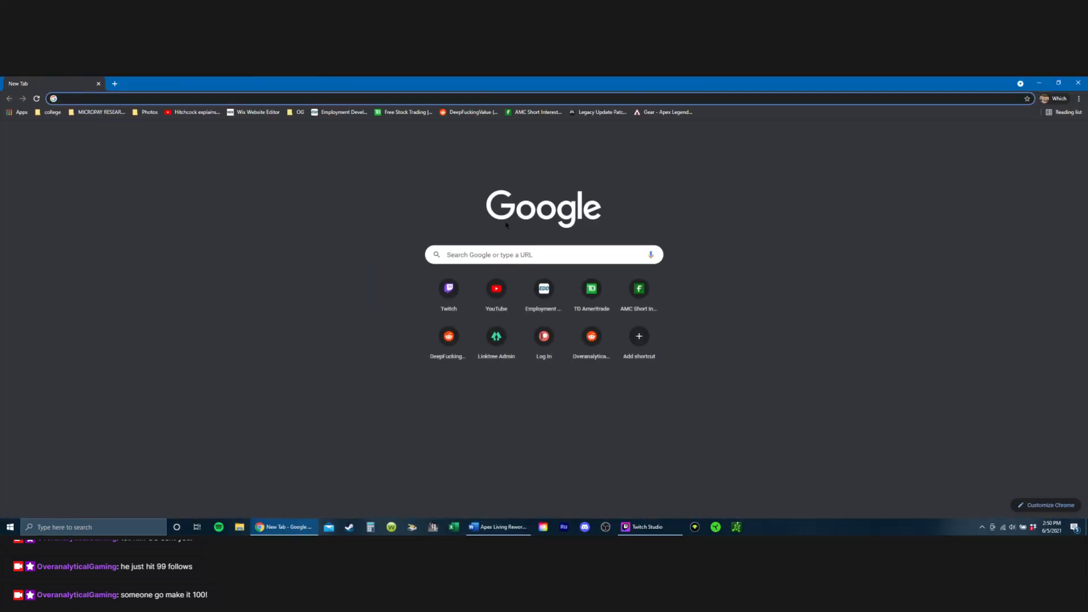
{"action": "left_click", "coordinate": [329, 237]}
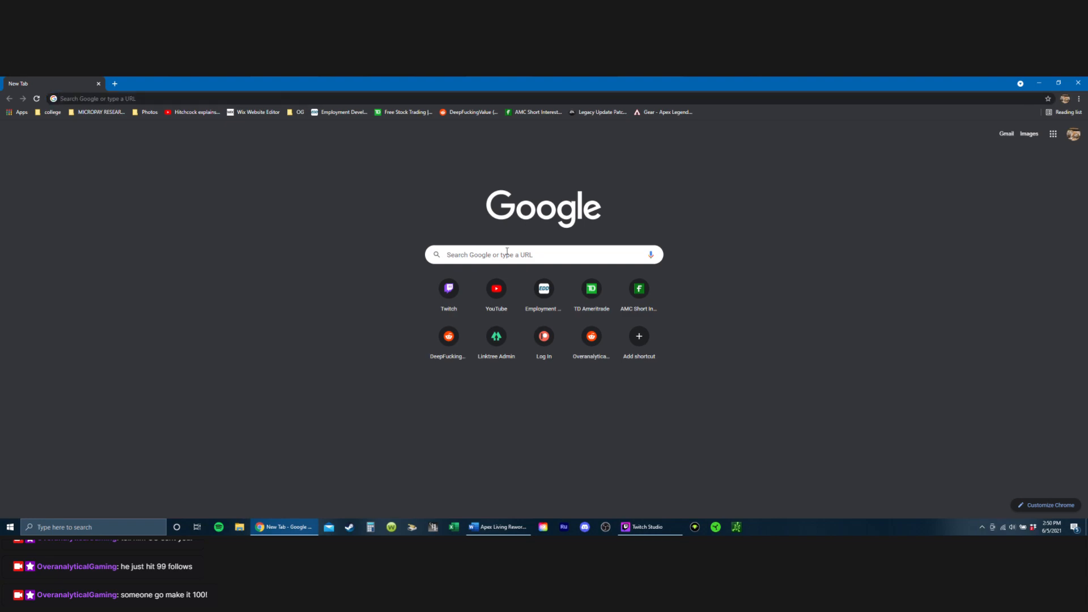
{"action": "left_click", "coordinate": [502, 258]}
{"action": "left_click", "coordinate": [383, 272]}
{"action": "left_click", "coordinate": [658, 113]}
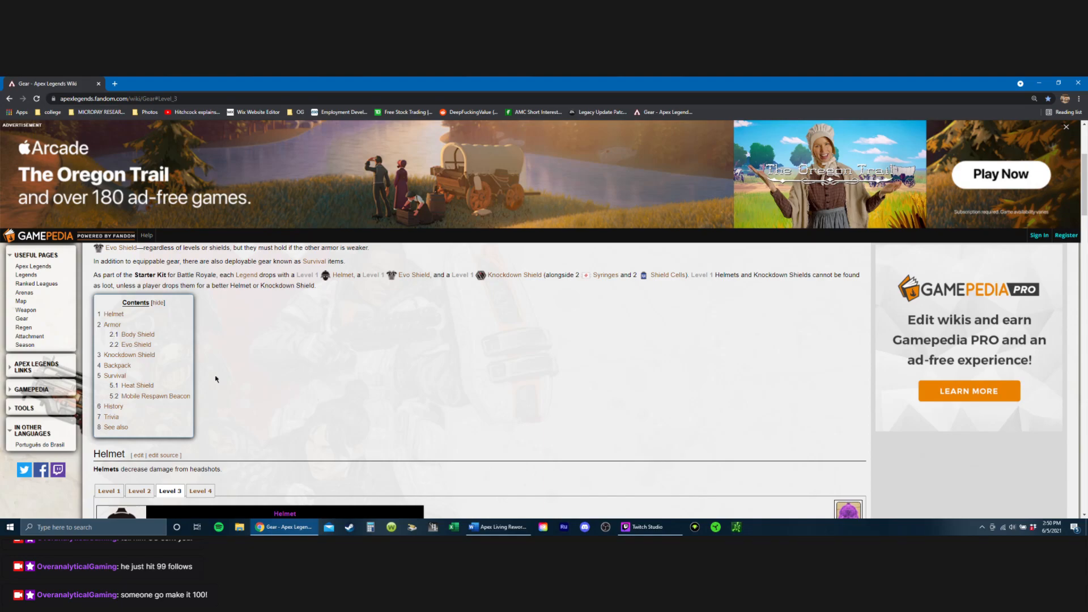
{"action": "scroll", "coordinate": [216, 379], "scroll_direction": "down", "scroll_amount": 10}
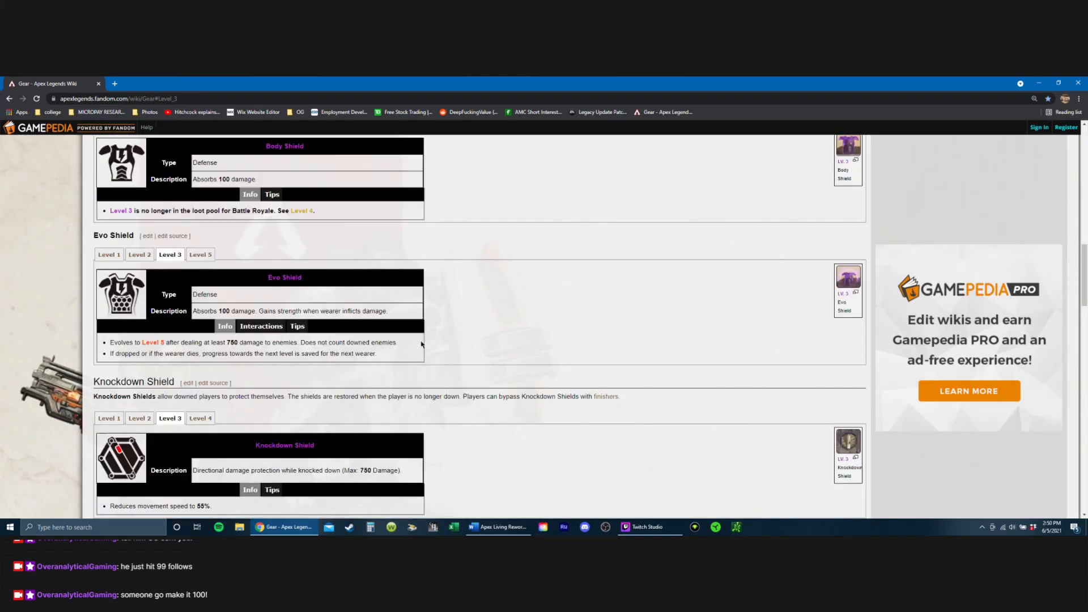
{"action": "scroll", "coordinate": [421, 344], "scroll_direction": "down", "scroll_amount": 15}
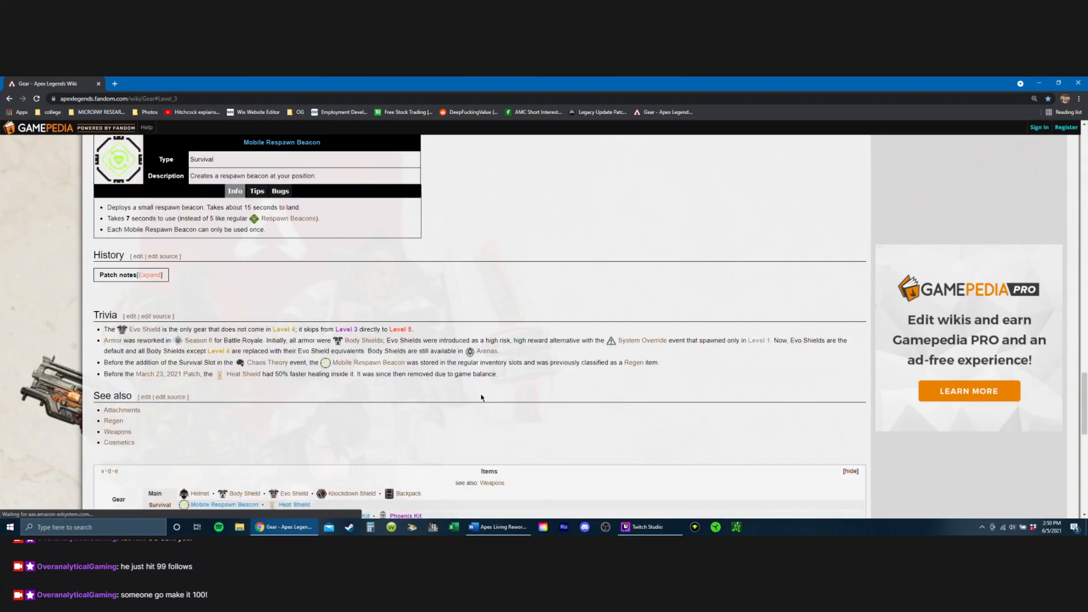
{"action": "scroll", "coordinate": [481, 398], "scroll_direction": "down", "scroll_amount": 5}
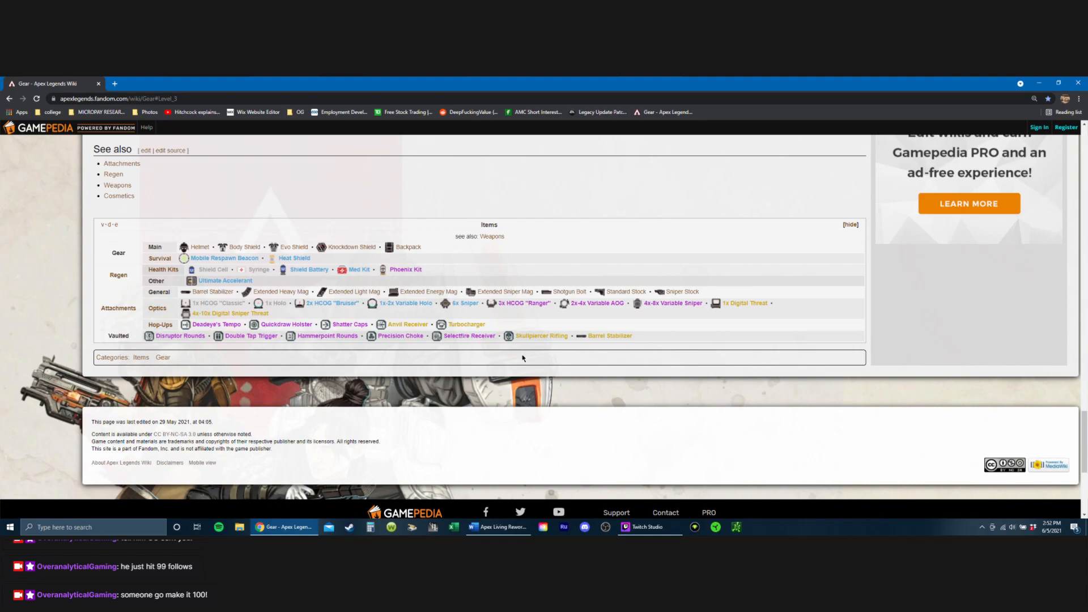
Step: Return to the Apex Living Rework document in Word and review the hop-up entries under Weapon Changes
{"action": "left_click", "coordinate": [498, 527]}
{"action": "scroll", "coordinate": [438, 313], "scroll_direction": "down", "scroll_amount": 15}
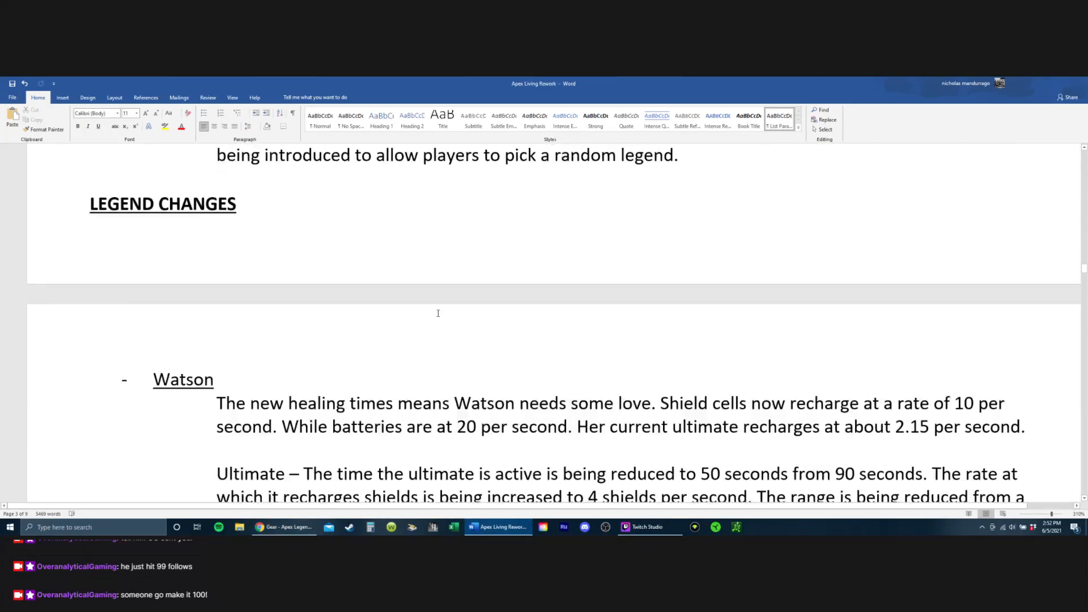
{"action": "scroll", "coordinate": [438, 314], "scroll_direction": "down", "scroll_amount": 20}
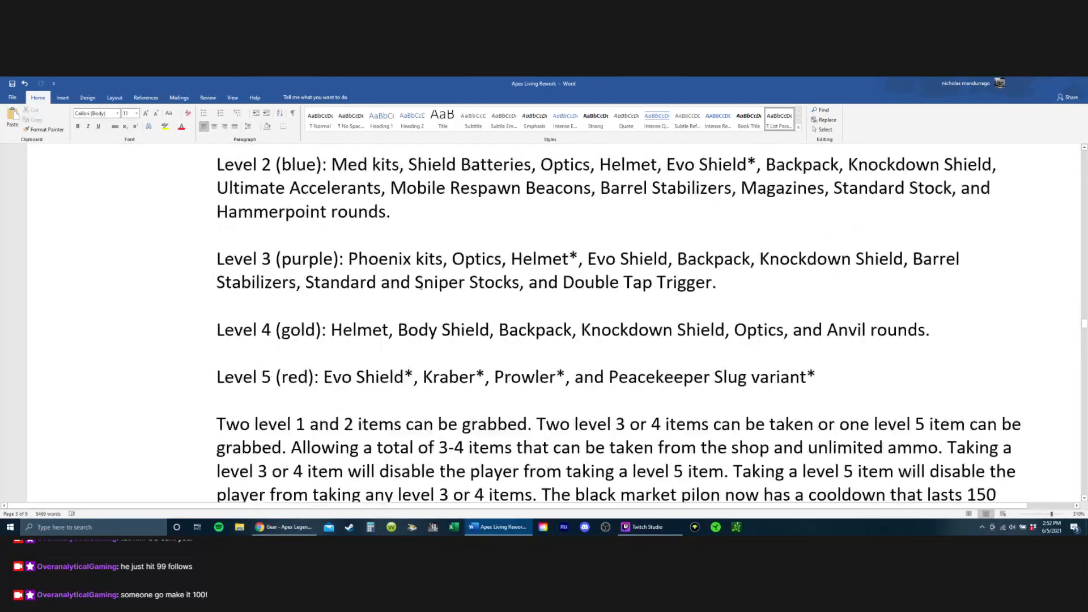
{"action": "scroll", "coordinate": [420, 286], "scroll_direction": "down", "scroll_amount": 20}
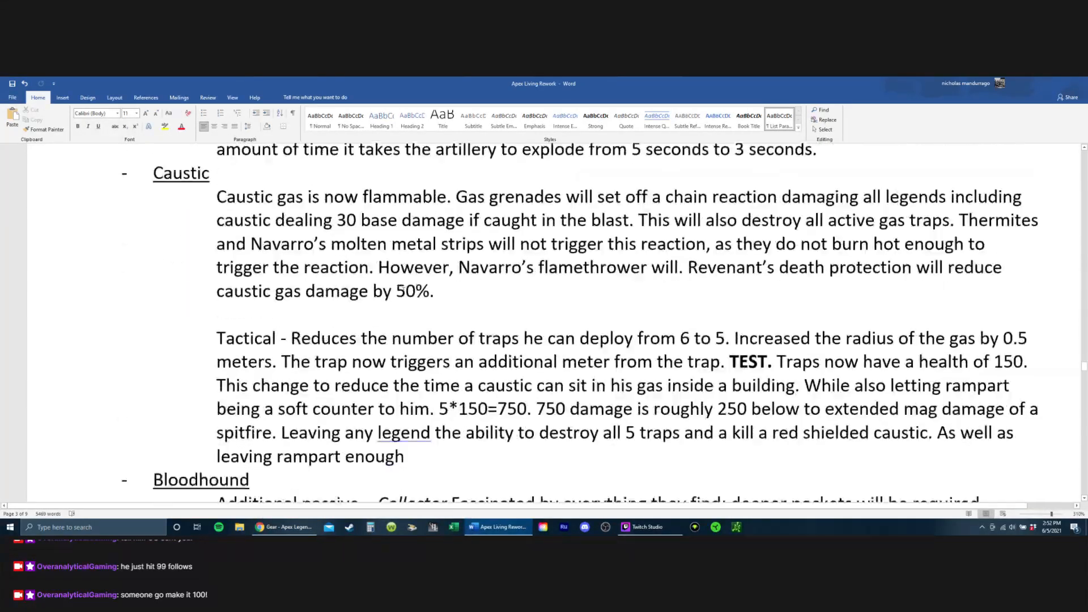
{"action": "scroll", "coordinate": [411, 281], "scroll_direction": "down", "scroll_amount": 20}
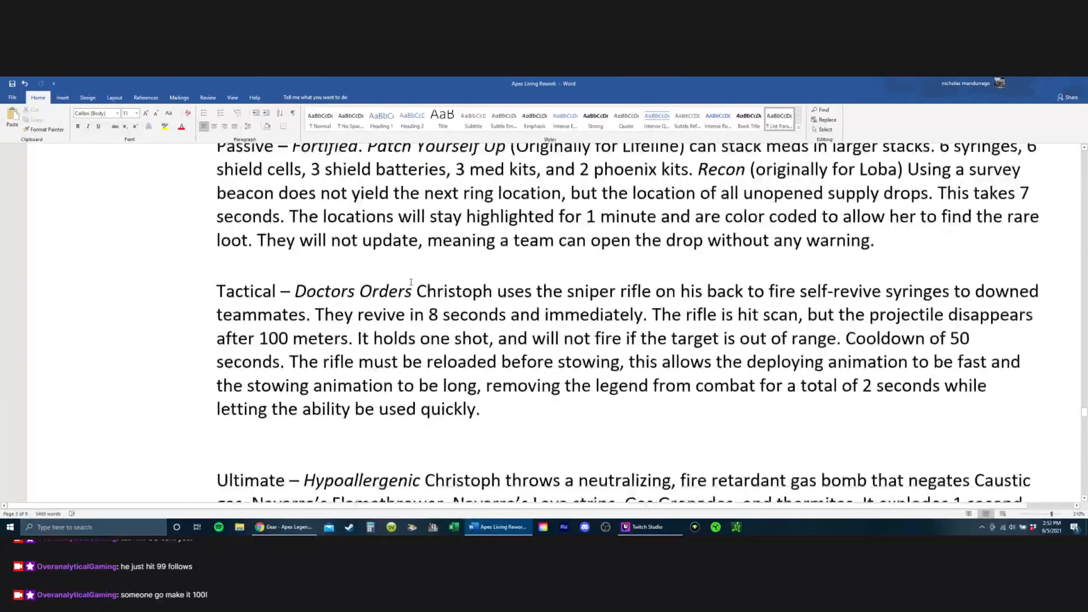
{"action": "scroll", "coordinate": [411, 282], "scroll_direction": "down", "scroll_amount": 20}
{"action": "scroll", "coordinate": [405, 271], "scroll_direction": "up", "scroll_amount": 2}
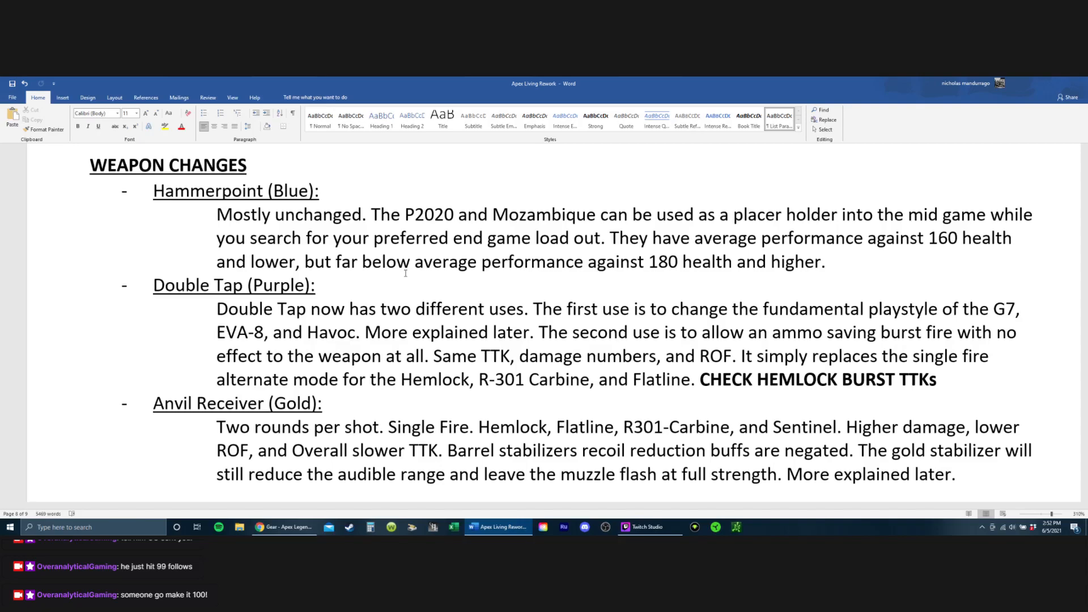
{"action": "scroll", "coordinate": [406, 273], "scroll_direction": "up", "scroll_amount": 5}
{"action": "scroll", "coordinate": [765, 424], "scroll_direction": "down", "scroll_amount": 5}
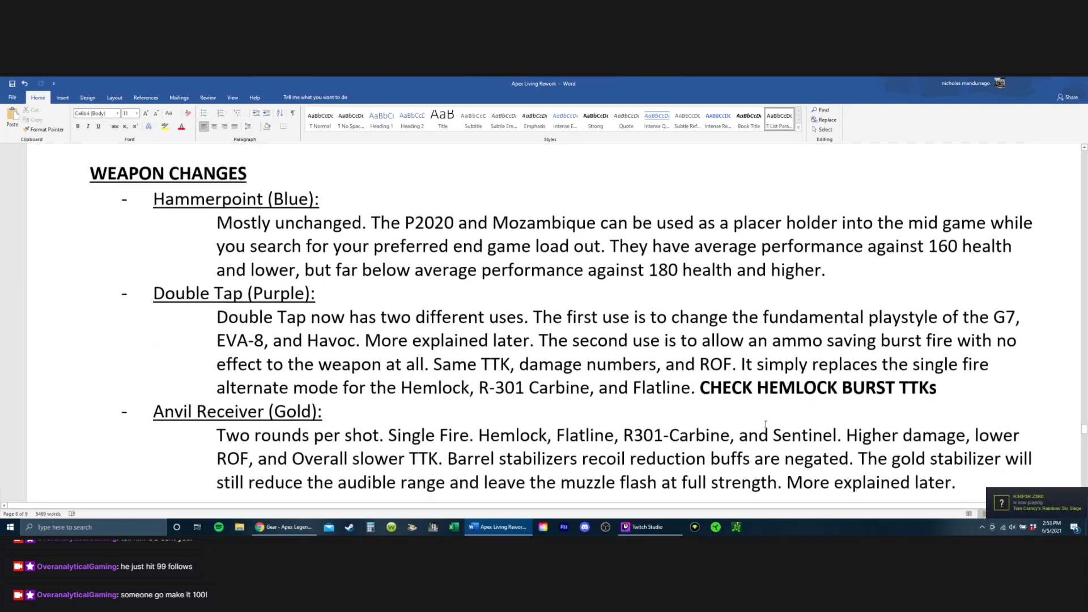
{"action": "scroll", "coordinate": [765, 424], "scroll_direction": "down", "scroll_amount": 1}
{"action": "left_click_drag", "start_coordinate": [699, 379], "coordinate": [948, 379]}
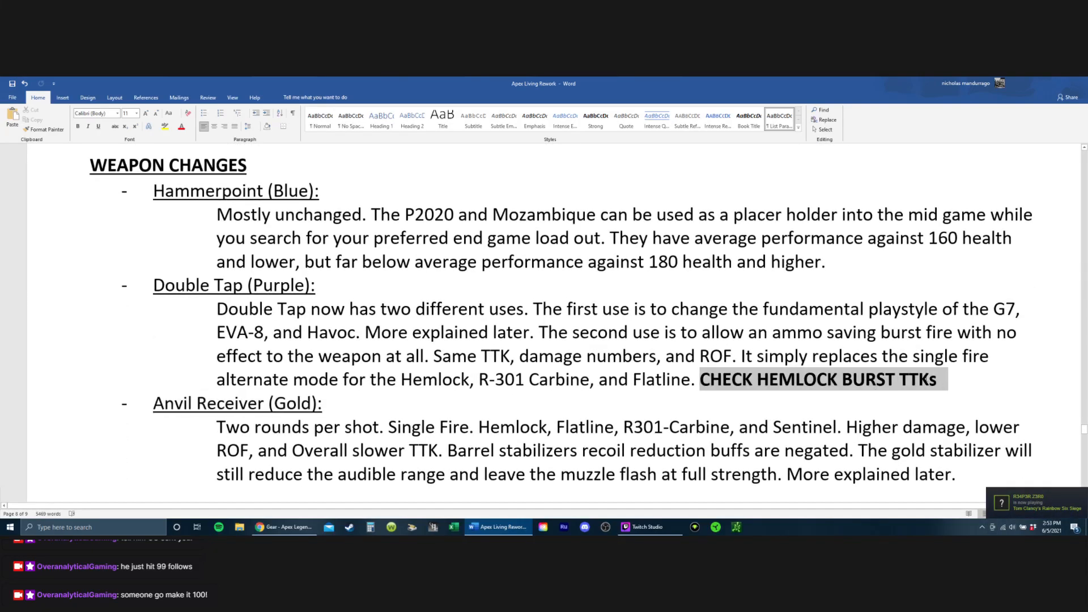
{"action": "key", "text": "BackSpace"}
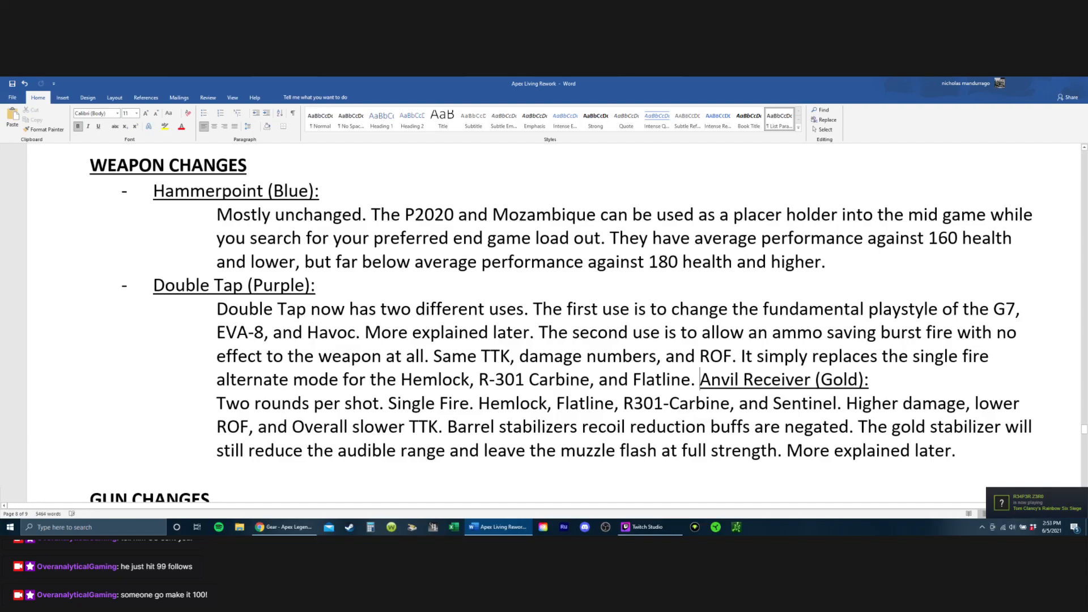
{"action": "key", "text": "ctrl+z"}
{"action": "key", "text": "ctrl+z"}
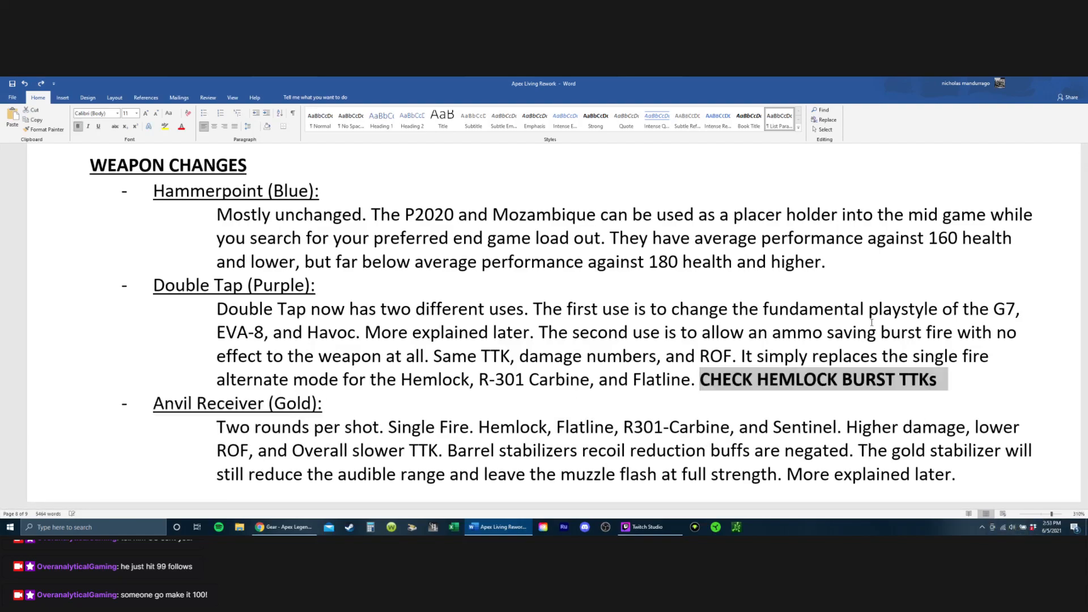
Step: Delete the bold note "CHECK HEMLOCK BURST TTKs" from the Double Tap paragraph, keeping the Anvil Receiver heading on its own line
{"action": "key", "text": "Home"}
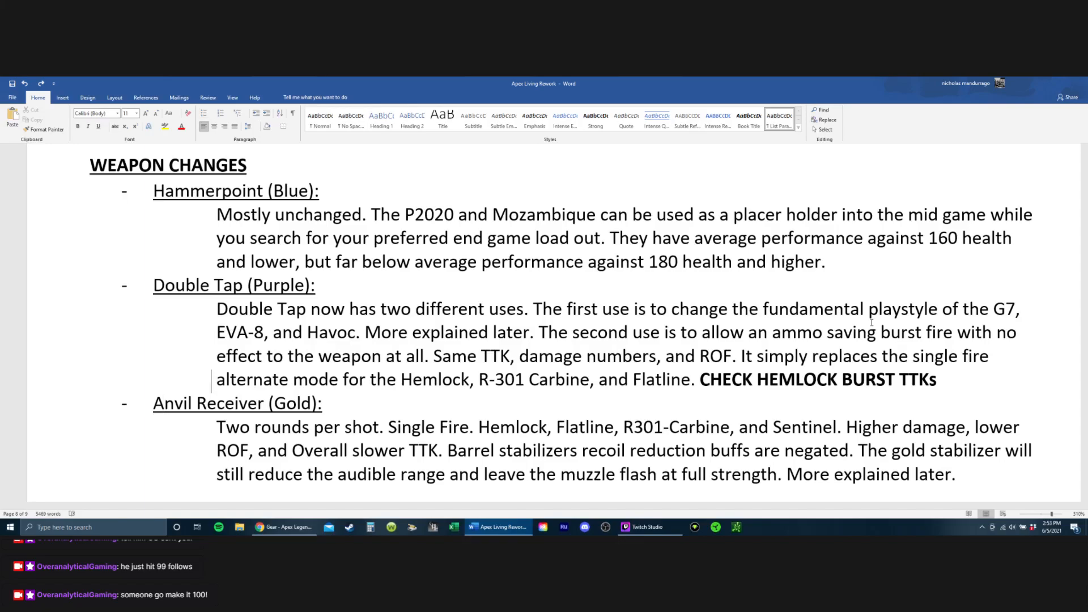
{"action": "key", "text": "End"}
{"action": "key", "text": "BackSpace"}
{"action": "key", "text": "BackSpace"}
{"action": "key", "text": "BackSpace"}
{"action": "key", "text": "BackSpace"}
{"action": "key", "text": "BackSpace"}
{"action": "key", "text": "BackSpace"}
{"action": "key", "text": "BackSpace"}
{"action": "key", "text": "BackSpace"}
{"action": "key", "text": "BackSpace"}
{"action": "key", "text": "BackSpace"}
{"action": "key", "text": "BackSpace"}
{"action": "key", "text": "BackSpace"}
{"action": "key", "text": "BackSpace"}
{"action": "key", "text": "BackSpace"}
{"action": "key", "text": "BackSpace"}
{"action": "key", "text": "BackSpace"}
{"action": "key", "text": "BackSpace"}
{"action": "key", "text": "BackSpace"}
{"action": "key", "text": "BackSpace"}
{"action": "key", "text": "BackSpace"}
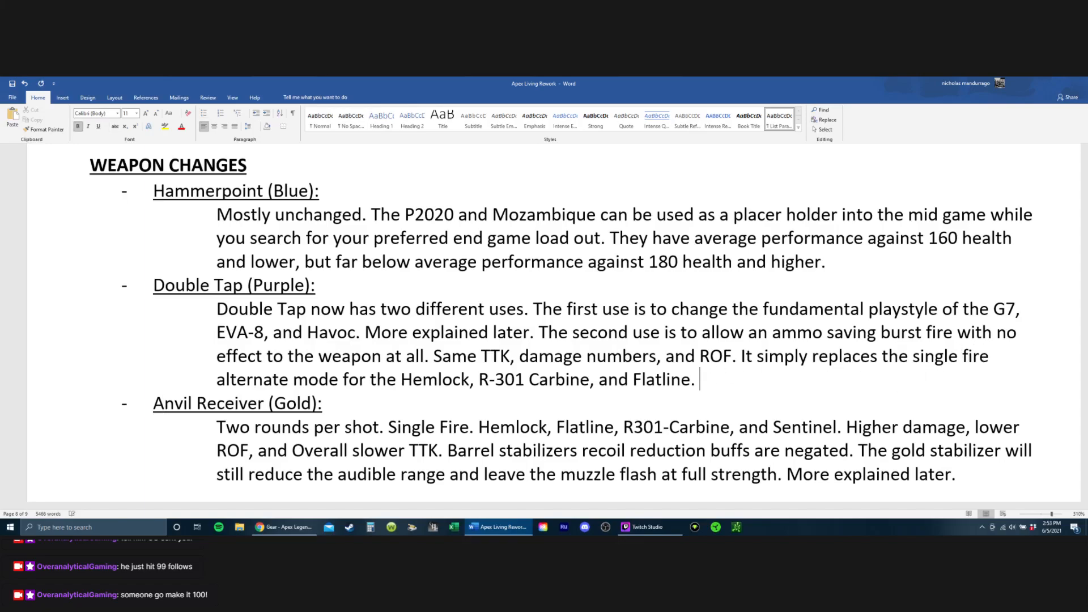
{"action": "key", "text": "BackSpace"}
Step: Delete the sentence about barrel stabilizers' recoil reduction buffs from the Anvil Receiver paragraph, including the leftover extra period
{"action": "scroll", "coordinate": [451, 432], "scroll_direction": "down", "scroll_amount": 1}
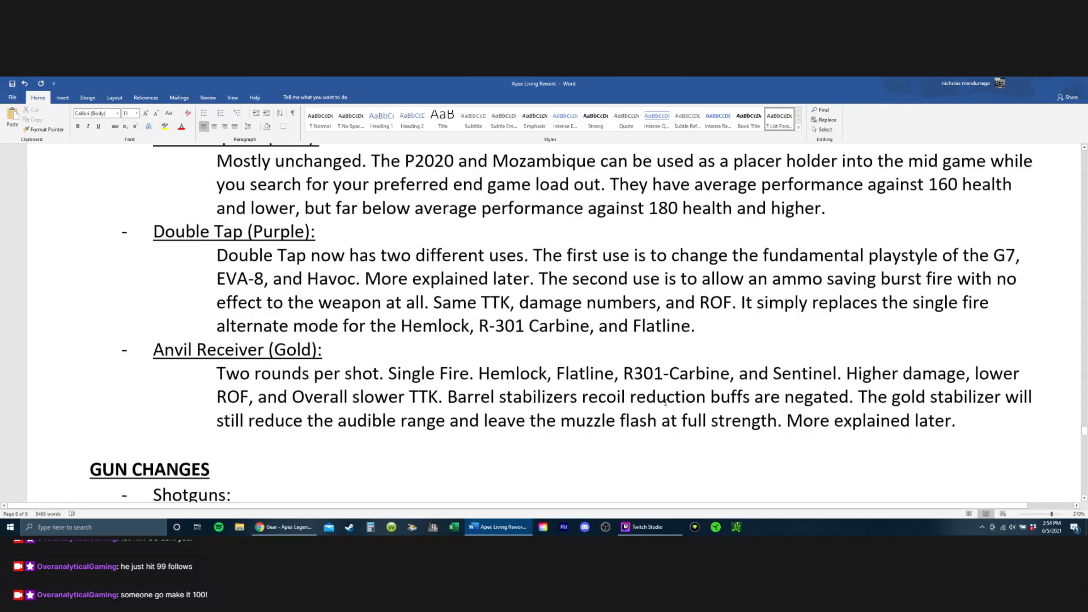
{"action": "left_click_drag", "start_coordinate": [447, 388], "coordinate": [858, 388]}
{"action": "key", "text": "BackSpace"}
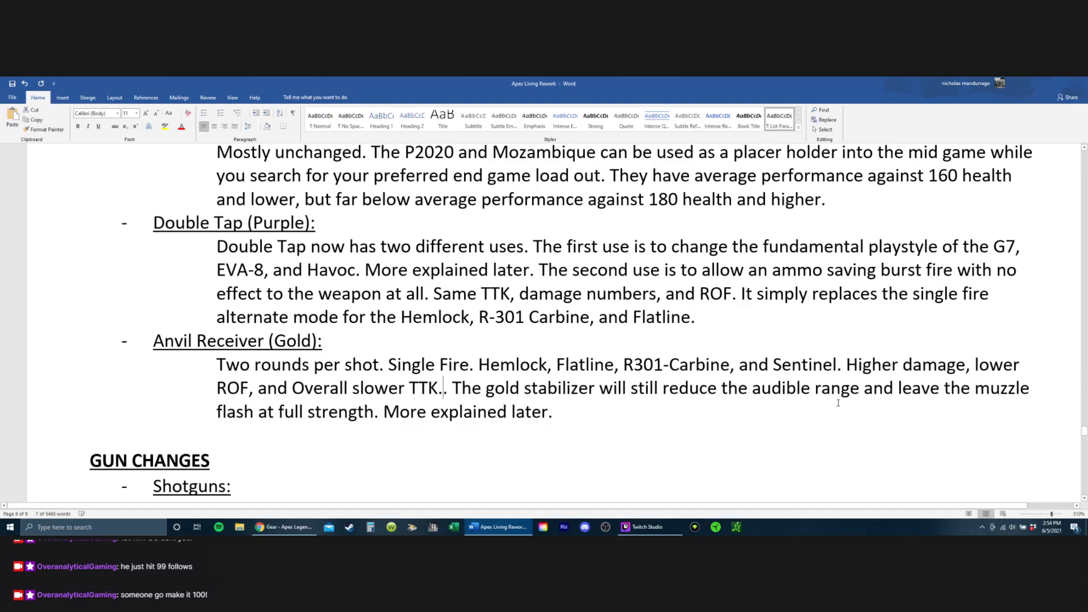
{"action": "key", "text": "BackSpace"}
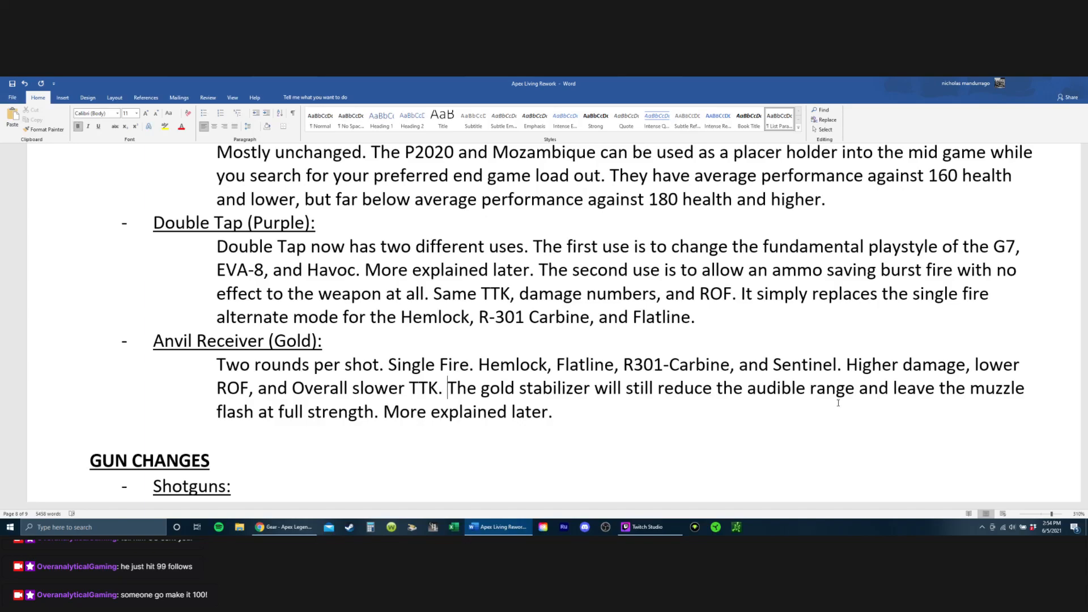
Step: Delete the gold stabilizer sentence and "More explained later." so the Anvil Receiver paragraph ends at "Overall slower TTK."
{"action": "left_click_drag", "start_coordinate": [448, 388], "coordinate": [839, 403]}
{"action": "key", "text": "shift+Right"}
{"action": "key", "text": "shift+Right"}
{"action": "key", "text": "shift+Right"}
{"action": "key", "text": "shift+Right"}
{"action": "key", "text": "shift+Right"}
{"action": "key", "text": "shift+Right"}
{"action": "key", "text": "shift+Right"}
{"action": "key", "text": "shift+Right"}
{"action": "key", "text": "shift+Right"}
{"action": "key", "text": "shift+Right"}
{"action": "key", "text": "shift+Right"}
{"action": "key", "text": "shift+Right"}
{"action": "key", "text": "shift+Right"}
{"action": "key", "text": "shift+Right"}
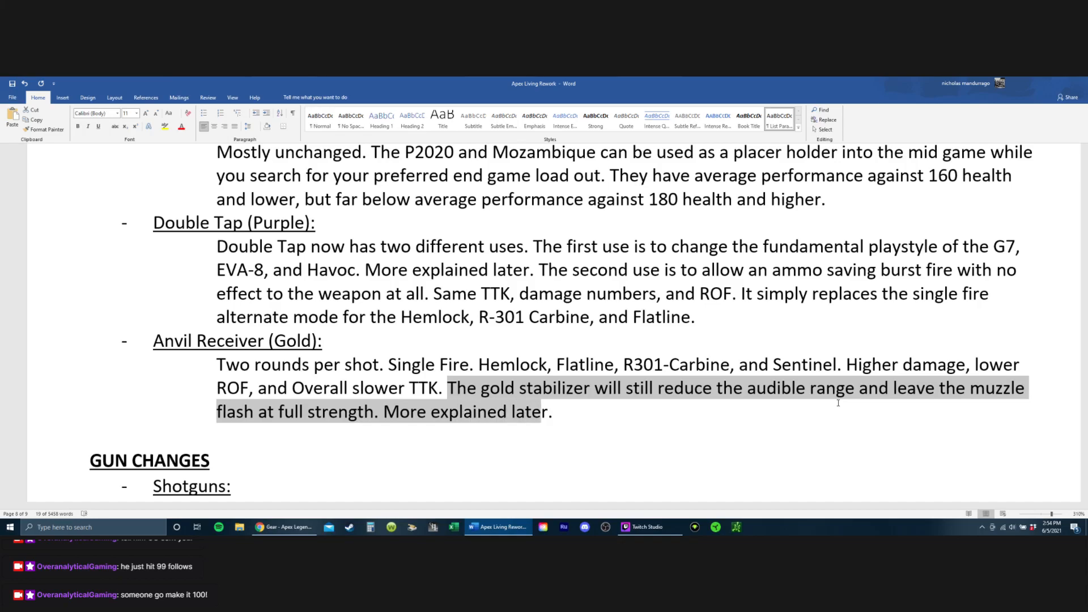
{"action": "key", "text": "BackSpace"}
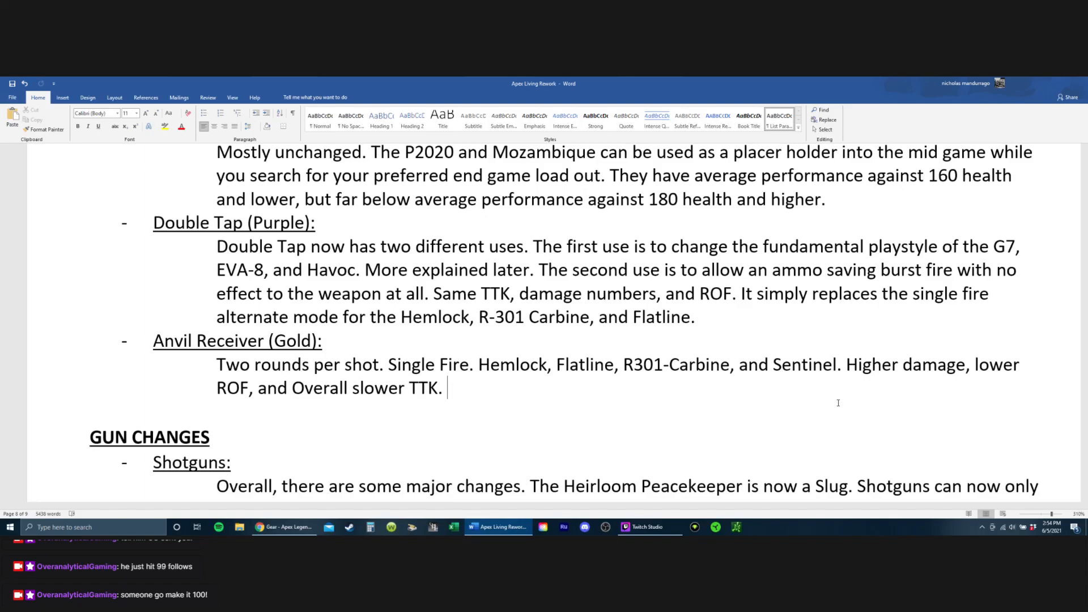
Step: Remove the Hemlock and its comma from the weapons listed in the last sentence of the Double Tap paragraph
{"action": "key", "text": "Up"}
{"action": "key", "text": "Up"}
{"action": "key", "text": "Right"}
{"action": "key", "text": "Up"}
{"action": "left_click", "coordinate": [472, 318]}
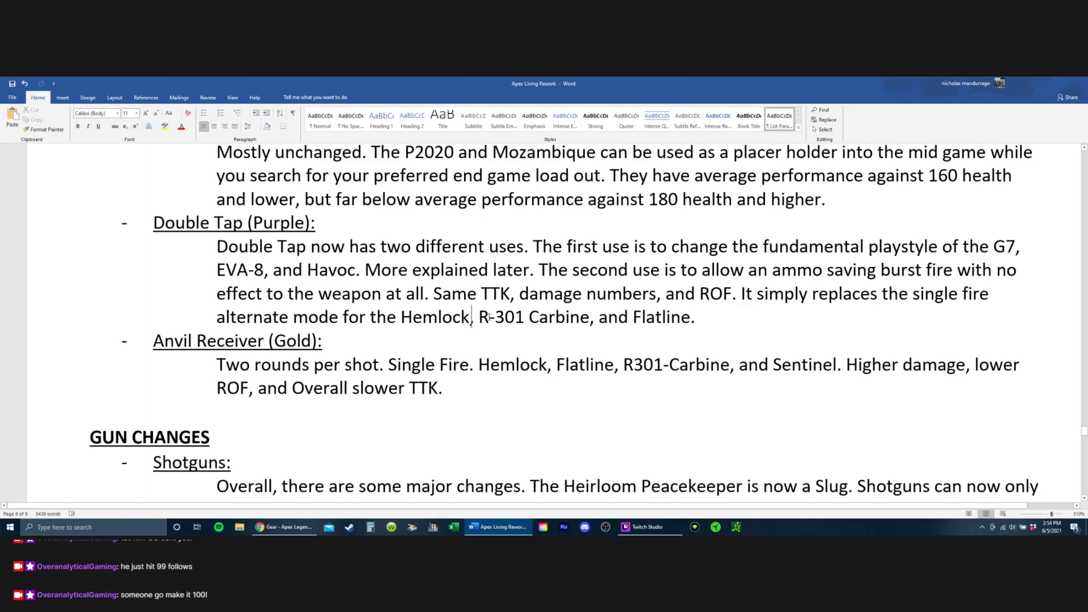
{"action": "key", "text": "Left"}
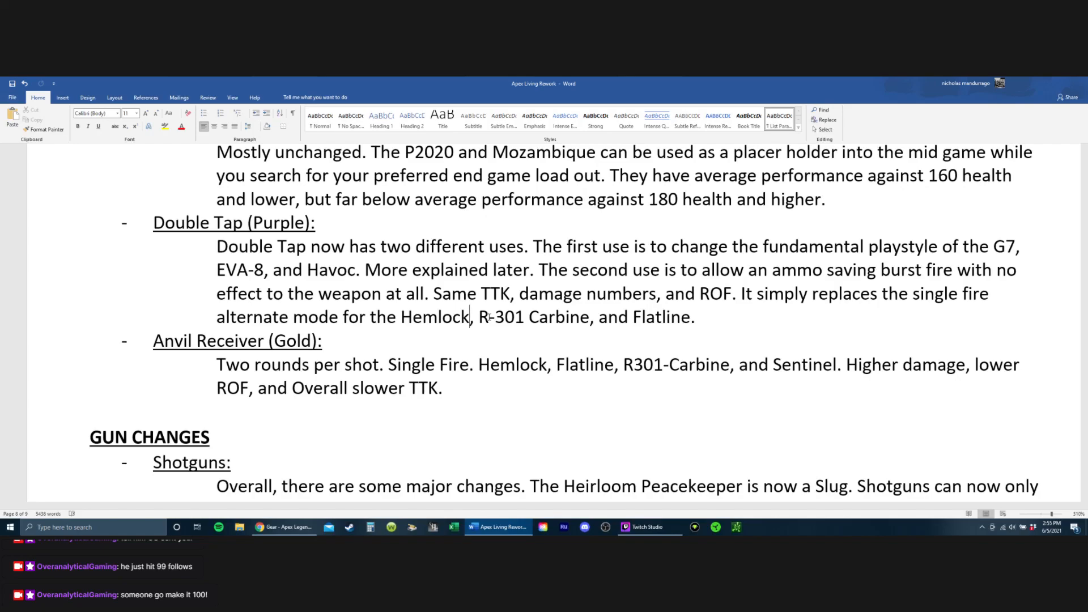
{"action": "key", "text": "Right"}
{"action": "key", "text": "BackSpace"}
{"action": "key", "text": "BackSpace"}
{"action": "key", "text": "BackSpace"}
{"action": "key", "text": "BackSpace"}
{"action": "key", "text": "BackSpace"}
{"action": "key", "text": "BackSpace"}
{"action": "key", "text": "BackSpace"}
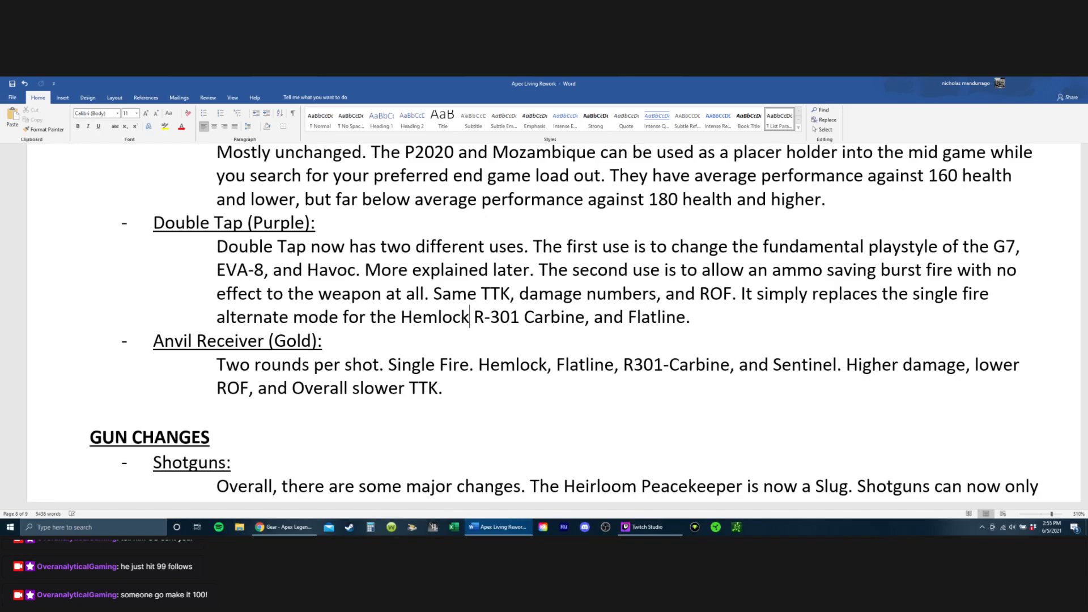
{"action": "key", "text": "BackSpace"}
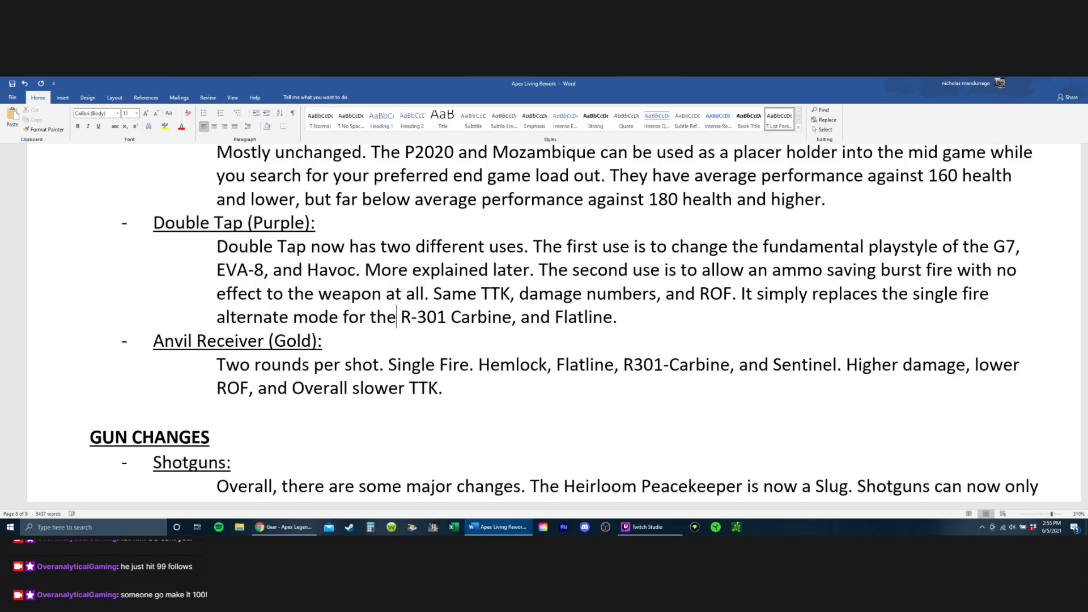
Step: Remove the comma after "R-301 Carbine" in the last sentence of the Double Tap paragraph
{"action": "key", "text": "Right"}
{"action": "key", "text": "Right"}
{"action": "key", "text": "Right"}
{"action": "key", "text": "Right"}
{"action": "key", "text": "Right"}
{"action": "key", "text": "Right"}
{"action": "key", "text": "Right"}
{"action": "key", "text": "Right"}
{"action": "key", "text": "Right"}
{"action": "key", "text": "Right"}
{"action": "key", "text": "Right"}
{"action": "key", "text": "Right"}
{"action": "key", "text": "Right"}
{"action": "key", "text": "Right"}
{"action": "key", "text": "Right"}
{"action": "key", "text": "Right"}
{"action": "key", "text": "Right"}
{"action": "key", "text": "Left"}
{"action": "key", "text": "Left"}
{"action": "key", "text": "BackSpace"}
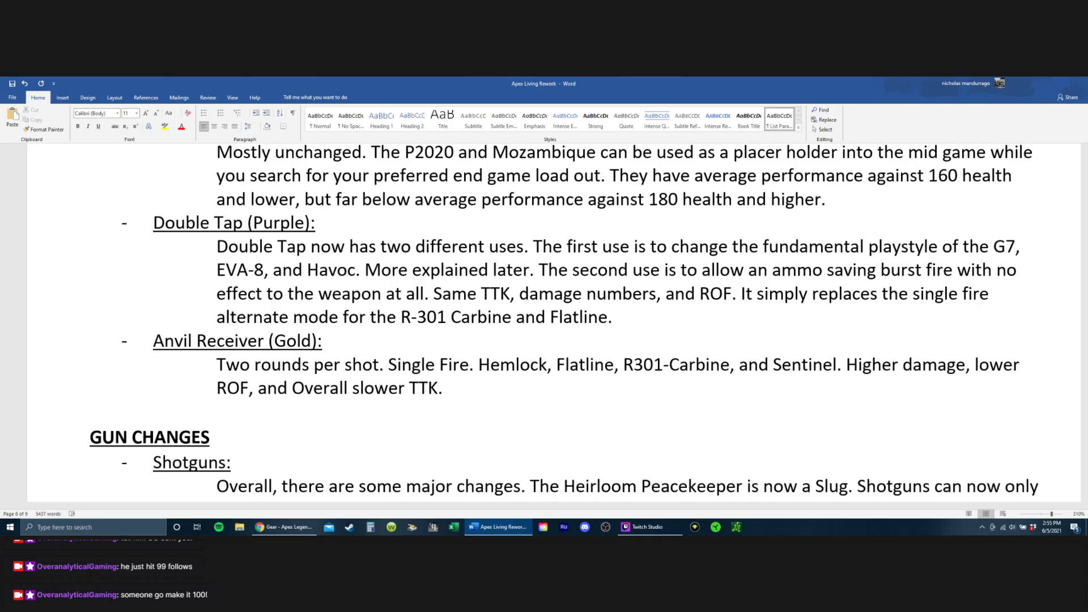
Step: Remove "and Flatline" from the Double Tap paragraph and end the sentence with a period after "R-301 Carbine"
{"action": "key", "text": "Right"}
{"action": "key", "text": "Right"}
{"action": "key", "text": "Right"}
{"action": "key", "text": "Right"}
{"action": "key", "text": "Right"}
{"action": "key", "text": "Right"}
{"action": "key", "text": "Right"}
{"action": "key", "text": "Right"}
{"action": "key", "text": "Right"}
{"action": "key", "text": "Right"}
{"action": "key", "text": "Right"}
{"action": "key", "text": "Right"}
{"action": "key", "text": "Right"}
{"action": "key", "text": "Right"}
{"action": "key", "text": "BackSpace"}
{"action": "key", "text": "BackSpace"}
{"action": "key", "text": "BackSpace"}
{"action": "key", "text": "BackSpace"}
{"action": "key", "text": "BackSpace"}
{"action": "key", "text": "BackSpace"}
{"action": "key", "text": "BackSpace"}
{"action": "key", "text": "BackSpace"}
{"action": "key", "text": "BackSpace"}
{"action": "key", "text": "BackSpace"}
{"action": "key", "text": "BackSpace"}
{"action": "key", "text": "BackSpace"}
{"action": "key", "text": "BackSpace"}
{"action": "key", "text": "BackSpace"}
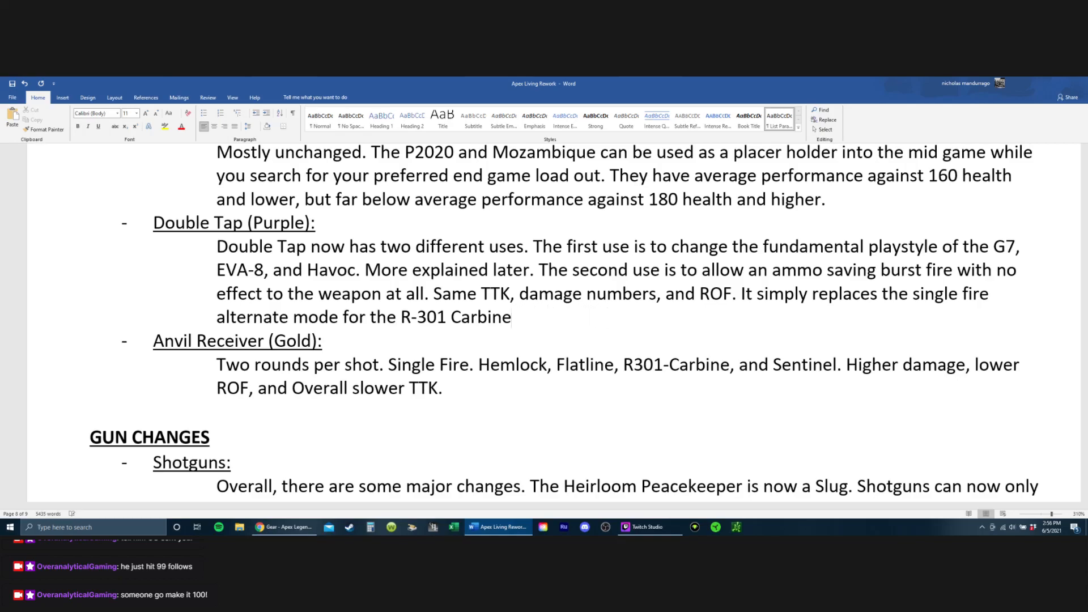
{"action": "type", "text": "."}
Step: Delete the Double Tap text from "The second use" onward so the paragraph ends at "More explained later."
{"action": "key", "text": "BackSpace"}
{"action": "key", "text": "BackSpace"}
{"action": "key", "text": "BackSpace"}
{"action": "key", "text": "BackSpace"}
{"action": "key", "text": "BackSpace"}
{"action": "key", "text": "BackSpace"}
{"action": "key", "text": "BackSpace"}
{"action": "key", "text": "BackSpace"}
{"action": "key", "text": "BackSpace"}
{"action": "key", "text": "BackSpace"}
{"action": "key", "text": "BackSpace"}
{"action": "key", "text": "BackSpace"}
{"action": "key", "text": "BackSpace"}
{"action": "key", "text": "BackSpace"}
{"action": "key", "text": "BackSpace"}
{"action": "key", "text": "BackSpace"}
{"action": "key", "text": "BackSpace"}
{"action": "key", "text": "BackSpace"}
{"action": "key", "text": "BackSpace"}
{"action": "key", "text": "BackSpace"}
{"action": "key", "text": "BackSpace"}
{"action": "key", "text": "BackSpace"}
{"action": "key", "text": "BackSpace"}
{"action": "key", "text": "BackSpace"}
{"action": "key", "text": "BackSpace"}
{"action": "key", "text": "BackSpace"}
{"action": "key", "text": "BackSpace"}
{"action": "key", "text": "BackSpace"}
{"action": "key", "text": "BackSpace"}
{"action": "key", "text": "BackSpace"}
{"action": "key", "text": "BackSpace"}
{"action": "key", "text": "BackSpace"}
{"action": "key", "text": "BackSpace"}
{"action": "key", "text": "BackSpace"}
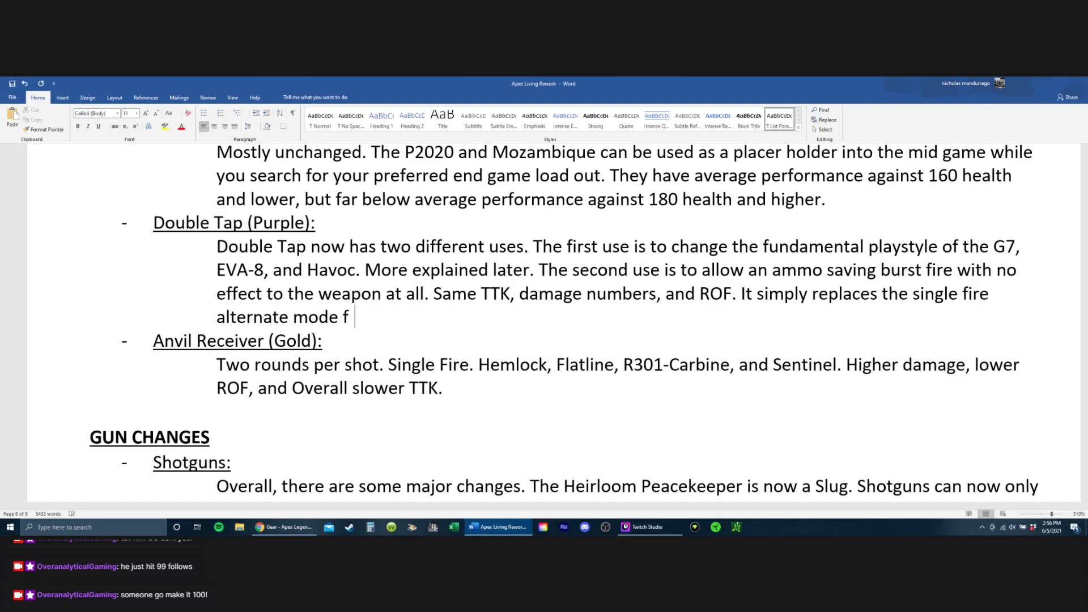
{"action": "key", "text": "BackSpace"}
{"action": "key", "text": "BackSpace"}
{"action": "key", "text": "BackSpace"}
{"action": "key", "text": "BackSpace"}
{"action": "key", "text": "BackSpace"}
{"action": "key", "text": "BackSpace"}
{"action": "key", "text": "BackSpace"}
{"action": "key", "text": "BackSpace"}
{"action": "key", "text": "BackSpace"}
{"action": "key", "text": "BackSpace"}
{"action": "key", "text": "BackSpace"}
{"action": "key", "text": "BackSpace"}
{"action": "key", "text": "BackSpace"}
{"action": "key", "text": "BackSpace"}
{"action": "key", "text": "BackSpace"}
{"action": "key", "text": "BackSpace"}
{"action": "key", "text": "BackSpace"}
{"action": "key", "text": "BackSpace"}
{"action": "key", "text": "BackSpace"}
{"action": "key", "text": "BackSpace"}
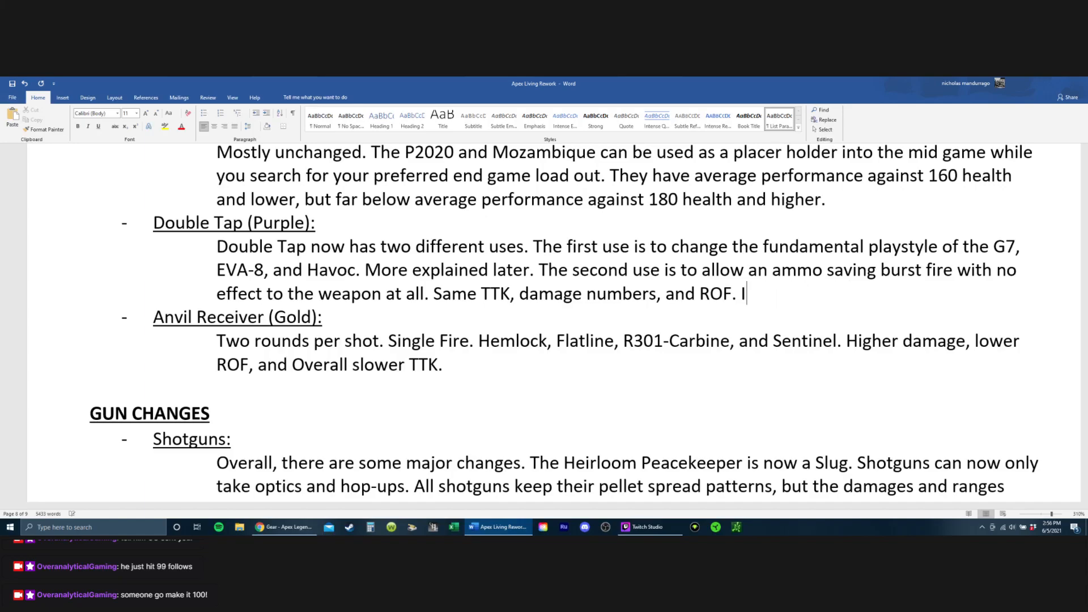
{"action": "key", "text": "BackSpace"}
{"action": "key", "text": "BackSpace"}
{"action": "key", "text": "BackSpace"}
{"action": "key", "text": "BackSpace"}
{"action": "key", "text": "BackSpace"}
{"action": "key", "text": "BackSpace"}
{"action": "key", "text": "BackSpace"}
{"action": "key", "text": "BackSpace"}
{"action": "key", "text": "BackSpace"}
{"action": "key", "text": "BackSpace"}
{"action": "key", "text": "BackSpace"}
{"action": "key", "text": "BackSpace"}
{"action": "key", "text": "BackSpace"}
{"action": "key", "text": "BackSpace"}
{"action": "key", "text": "BackSpace"}
{"action": "key", "text": "BackSpace"}
{"action": "key", "text": "BackSpace"}
{"action": "key", "text": "BackSpace"}
{"action": "key", "text": "BackSpace"}
{"action": "key", "text": "BackSpace"}
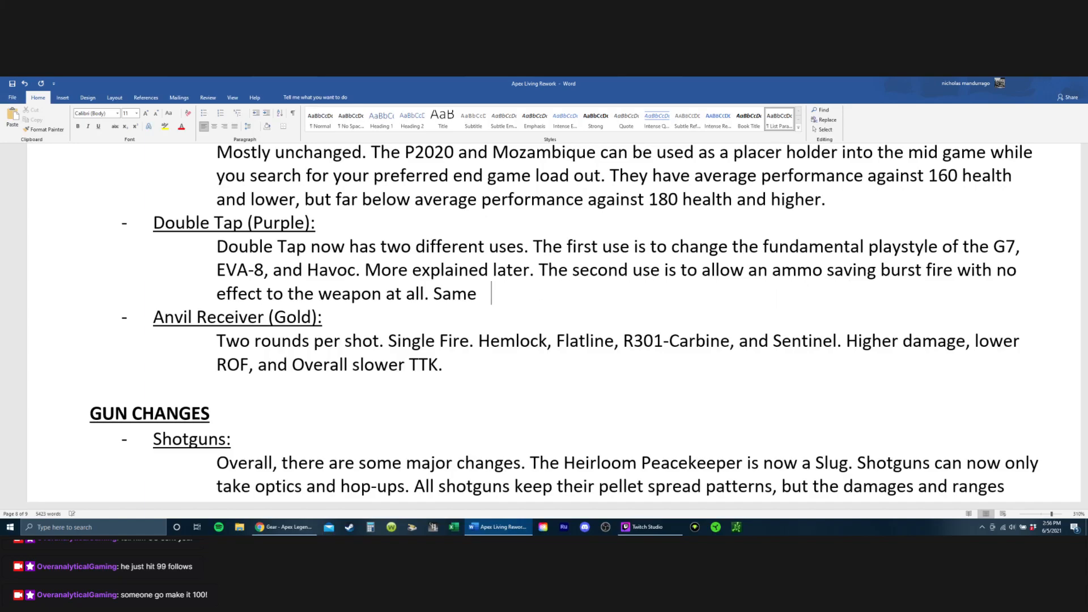
{"action": "key", "text": "BackSpace"}
{"action": "key", "text": "BackSpace"}
{"action": "key", "text": "BackSpace"}
{"action": "key", "text": "BackSpace"}
{"action": "key", "text": "BackSpace"}
{"action": "key", "text": "BackSpace"}
{"action": "key", "text": "BackSpace"}
{"action": "key", "text": "BackSpace"}
{"action": "key", "text": "BackSpace"}
{"action": "key", "text": "BackSpace"}
{"action": "key", "text": "BackSpace"}
{"action": "key", "text": "BackSpace"}
{"action": "key", "text": "BackSpace"}
{"action": "key", "text": "BackSpace"}
{"action": "key", "text": "BackSpace"}
{"action": "key", "text": "BackSpace"}
{"action": "key", "text": "BackSpace"}
{"action": "key", "text": "BackSpace"}
{"action": "key", "text": "BackSpace"}
{"action": "key", "text": "BackSpace"}
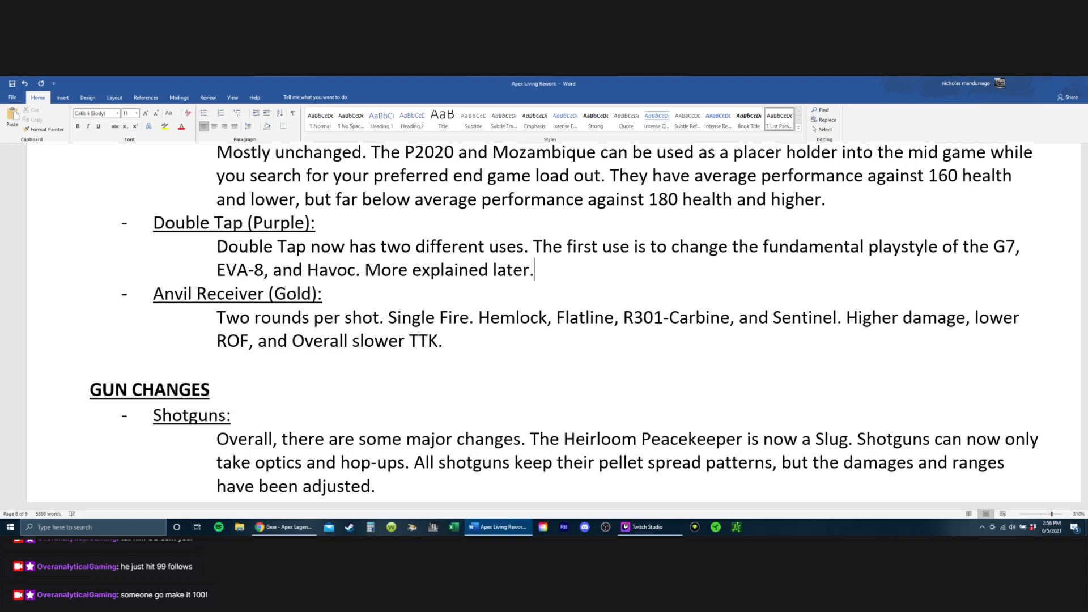
{"action": "key", "text": "Up"}
{"action": "key", "text": "Right"}
{"action": "key", "text": "Right"}
{"action": "key", "text": "Right"}
{"action": "key", "text": "Right"}
{"action": "key", "text": "Right"}
{"action": "key", "text": "Right"}
{"action": "key", "text": "Right"}
{"action": "key", "text": "Right"}
{"action": "key", "text": "Right"}
{"action": "key", "text": "Right"}
{"action": "key", "text": "Right"}
{"action": "key", "text": "Right"}
{"action": "key", "text": "Right"}
{"action": "key", "text": "Right"}
{"action": "key", "text": "Right"}
{"action": "key", "text": "Right"}
{"action": "key", "text": "Right"}
{"action": "key", "text": "Right"}
{"action": "key", "text": "Right"}
{"action": "key", "text": "Right"}
{"action": "key", "text": "Right"}
{"action": "key", "text": "Right"}
{"action": "key", "text": "Right"}
{"action": "key", "text": "Right"}
{"action": "key", "text": "Right"}
{"action": "key", "text": "Right"}
{"action": "key", "text": "Right"}
{"action": "key", "text": "Right"}
{"action": "key", "text": "Right"}
{"action": "key", "text": "Right"}
{"action": "key", "text": "Right"}
{"action": "key", "text": "Right"}
{"action": "key", "text": "Right"}
{"action": "key", "text": "Right"}
{"action": "key", "text": "Right"}
{"action": "key", "text": "Right"}
{"action": "key", "text": "Right"}
{"action": "key", "text": "Down"}
{"action": "key", "text": "Right"}
{"action": "key", "text": "shift+Left"}
{"action": "key", "text": "shift+Left"}
{"action": "key", "text": "shift+Left"}
{"action": "key", "text": "shift+Left"}
{"action": "key", "text": "shift+Left"}
{"action": "key", "text": "shift+Left"}
{"action": "key", "text": "shift+Left"}
{"action": "key", "text": "shift+Left"}
{"action": "key", "text": "shift+Left"}
{"action": "key", "text": "shift+Left"}
{"action": "key", "text": "shift+Left"}
{"action": "key", "text": "shift+Left"}
{"action": "key", "text": "shift+Left"}
{"action": "key", "text": "shift+Left"}
{"action": "key", "text": "shift+Left"}
{"action": "key", "text": "shift+Left"}
{"action": "key", "text": "shift+Left"}
{"action": "key", "text": "Up"}
{"action": "key", "text": "Right"}
{"action": "key", "text": "Right"}
{"action": "key", "text": "Right"}
{"action": "key", "text": "Right"}
{"action": "key", "text": "Right"}
{"action": "key", "text": "Right"}
{"action": "key", "text": "Right"}
{"action": "key", "text": "Right"}
{"action": "key", "text": "Right"}
{"action": "key", "text": "Right"}
{"action": "key", "text": "Right"}
{"action": "key", "text": "Right"}
{"action": "key", "text": "Right"}
{"action": "key", "text": "Right"}
{"action": "key", "text": "Right"}
{"action": "key", "text": "Right"}
{"action": "key", "text": "Right"}
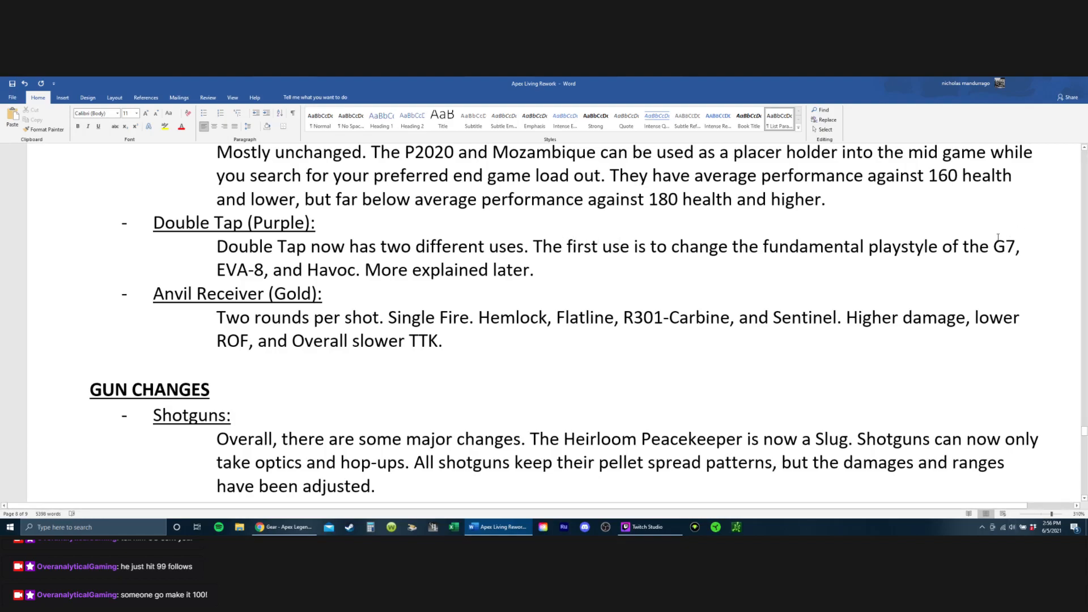
Step: Delete the opening text of the Double Tap paragraph so it starts with "G7, EVA-8, and Havoc."
{"action": "left_click", "coordinate": [990, 246]}
{"action": "left_click_drag", "start_coordinate": [839, 281], "coordinate": [254, 226]}
{"action": "key", "text": "Delete"}
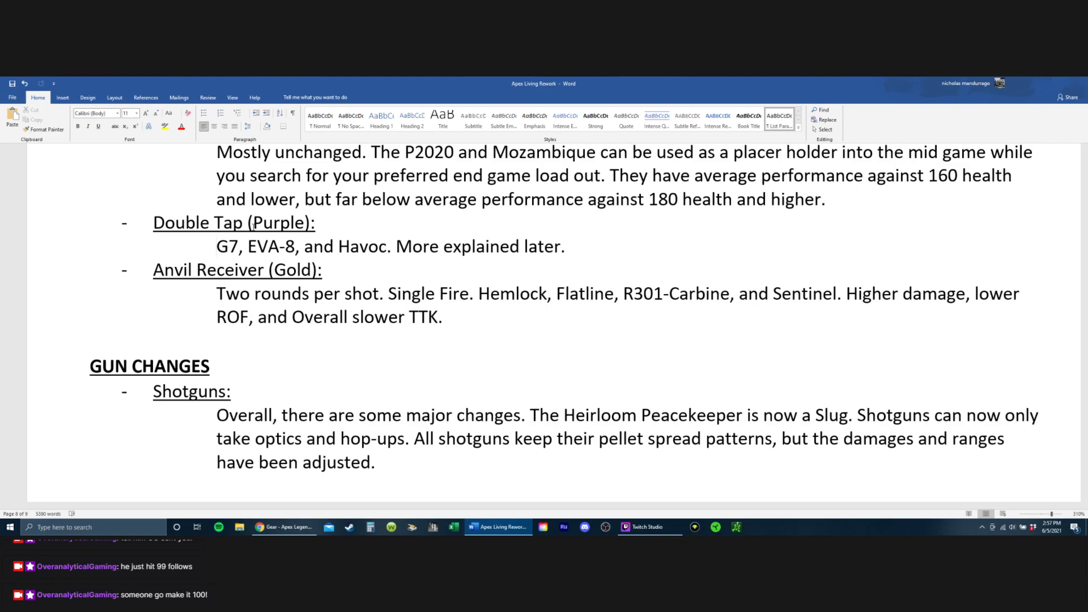
Step: Delete the Hammerpoint (Blue) entry and its whole description under Weapon Changes
{"action": "scroll", "coordinate": [254, 225], "scroll_direction": "up", "scroll_amount": 3}
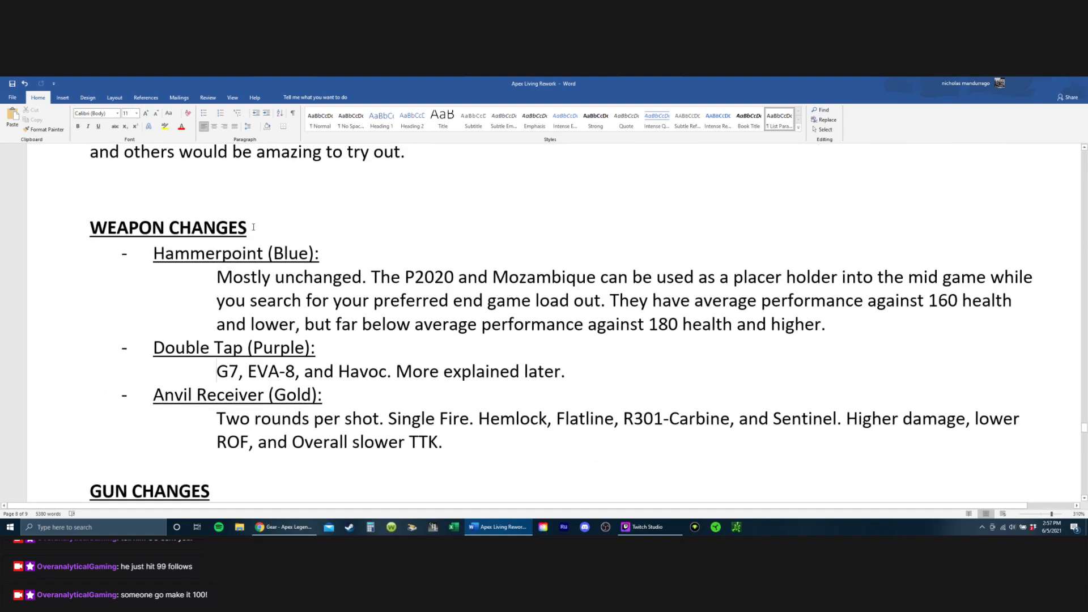
{"action": "scroll", "coordinate": [279, 298], "scroll_direction": "down", "scroll_amount": 2}
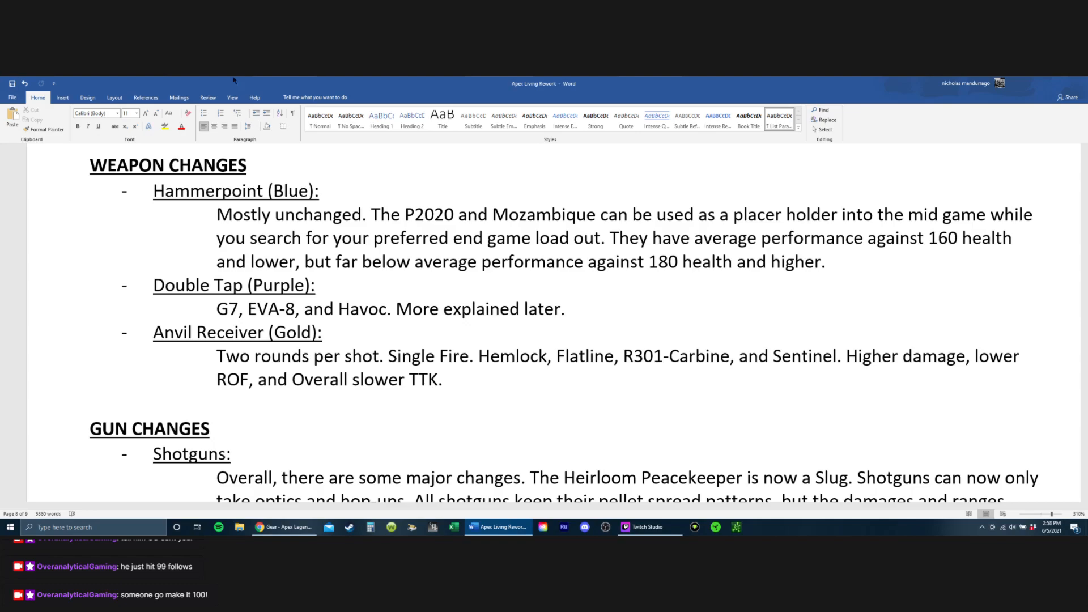
{"action": "left_click_drag", "start_coordinate": [880, 255], "coordinate": [170, 187]}
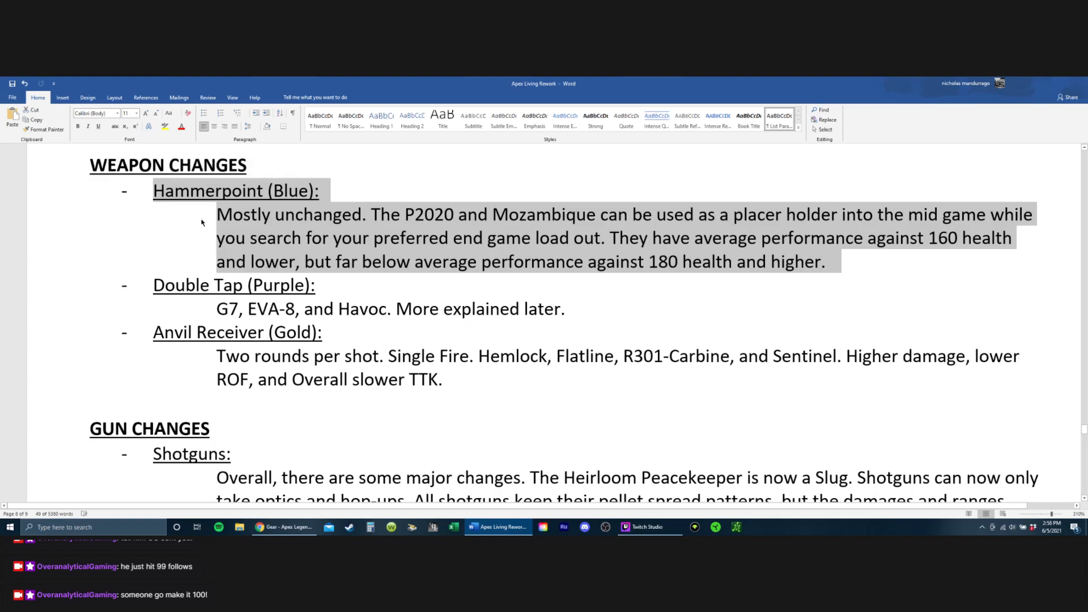
{"action": "key", "text": "BackSpace"}
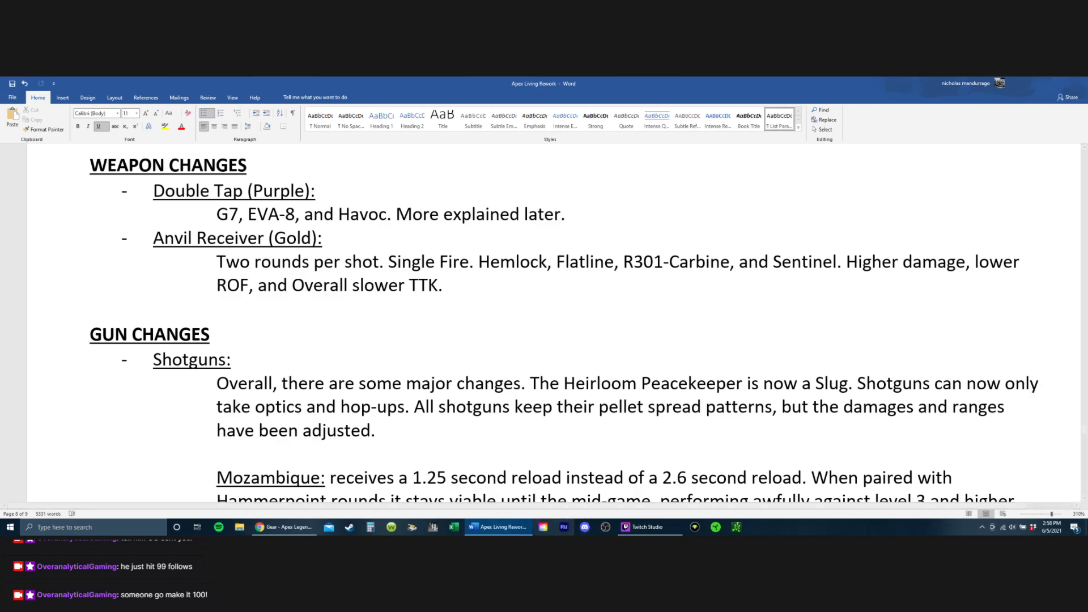
Step: Switch to the Apex Legends Wiki Gear page in Chrome and examine the enlarged Items table for hop-ups and vaulted items
{"action": "left_click", "coordinate": [293, 526]}
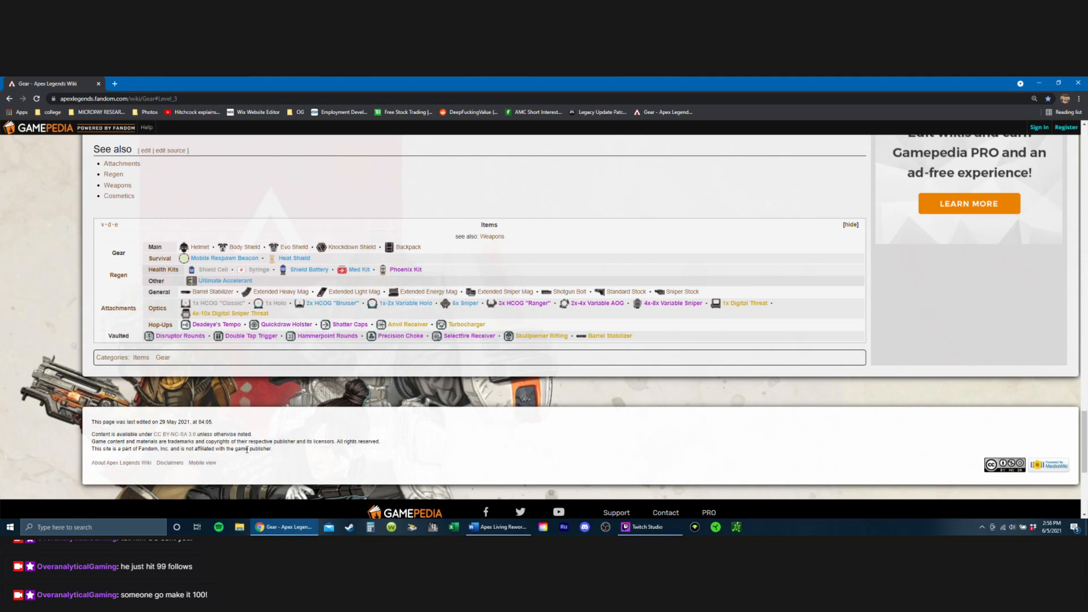
{"action": "key", "text": "ctrl+plus"}
{"action": "key", "text": "ctrl+plus"}
{"action": "key", "text": "ctrl+plus"}
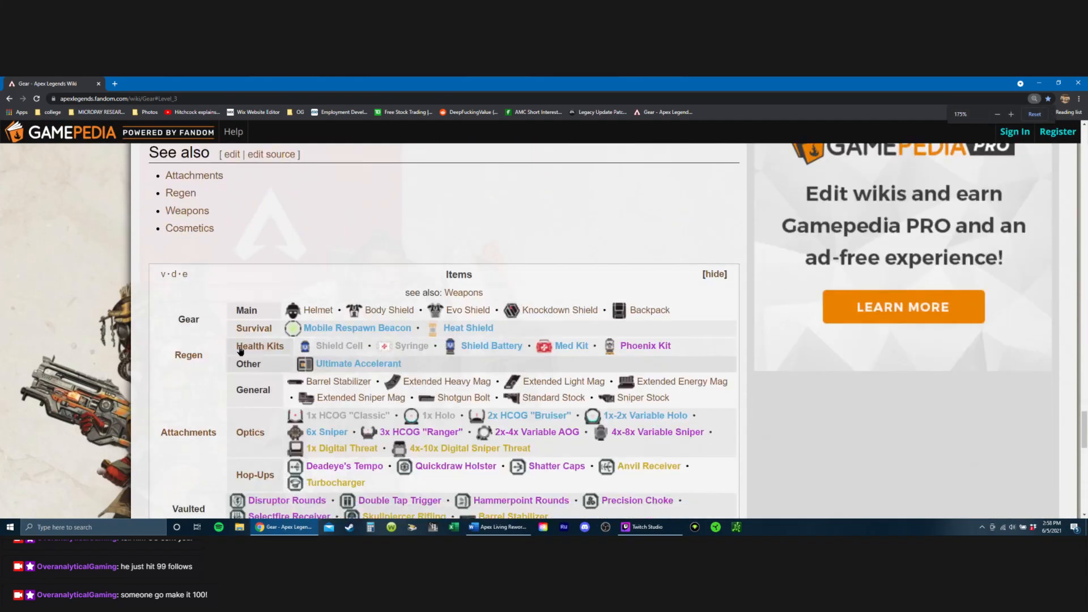
{"action": "scroll", "coordinate": [239, 347], "scroll_direction": "up", "scroll_amount": 1}
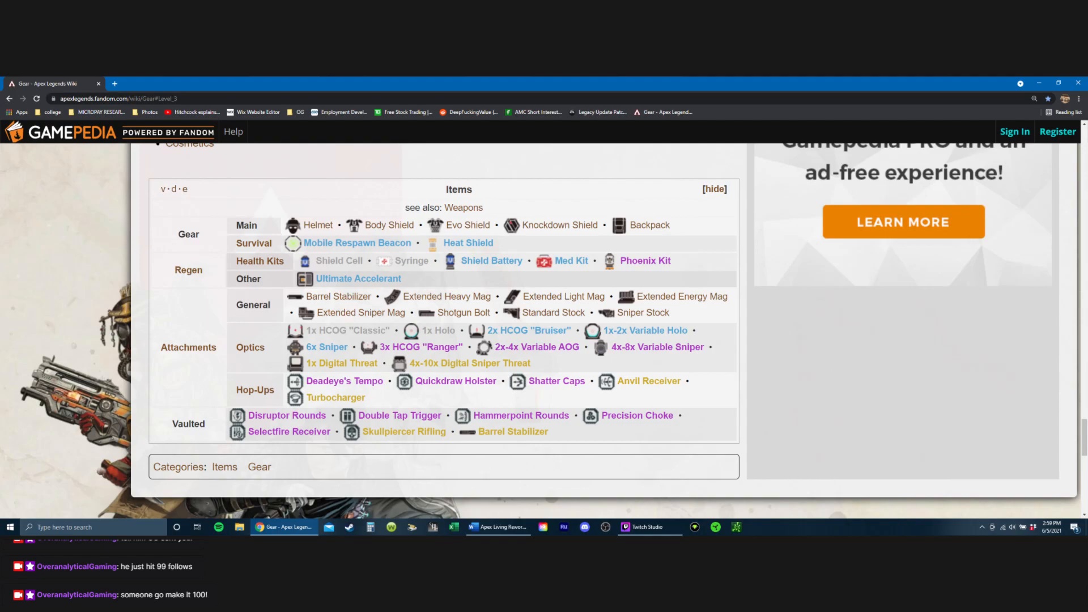
Step: Switch back to the Word document and add an empty bullet above Double Tap (Purple) under Weapon Changes
{"action": "left_click", "coordinate": [497, 527]}
{"action": "scroll", "coordinate": [392, 259], "scroll_direction": "down", "scroll_amount": 2}
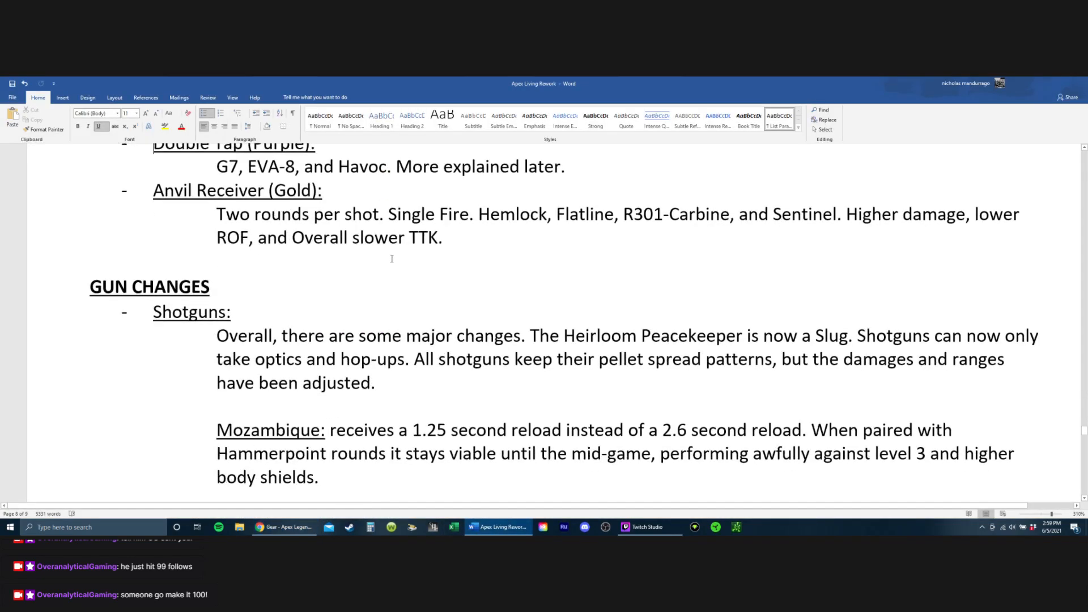
{"action": "scroll", "coordinate": [391, 259], "scroll_direction": "up", "scroll_amount": 3}
{"action": "scroll", "coordinate": [392, 259], "scroll_direction": "down", "scroll_amount": 2}
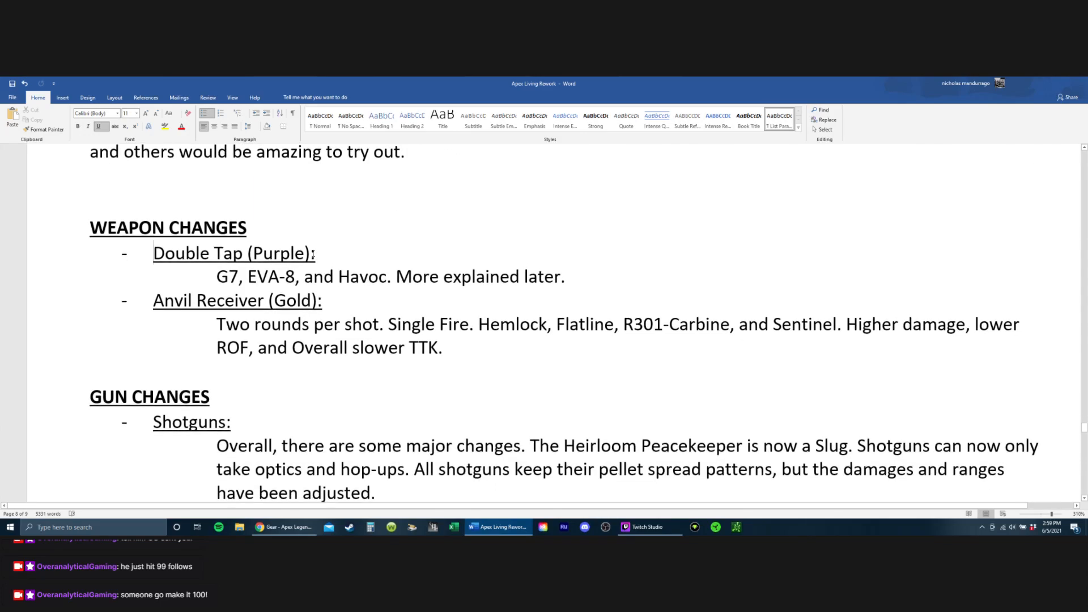
{"action": "key", "text": "Return"}
{"action": "key", "text": "Up"}
{"action": "key", "text": "BackSpace"}
{"action": "key", "text": "BackSpace"}
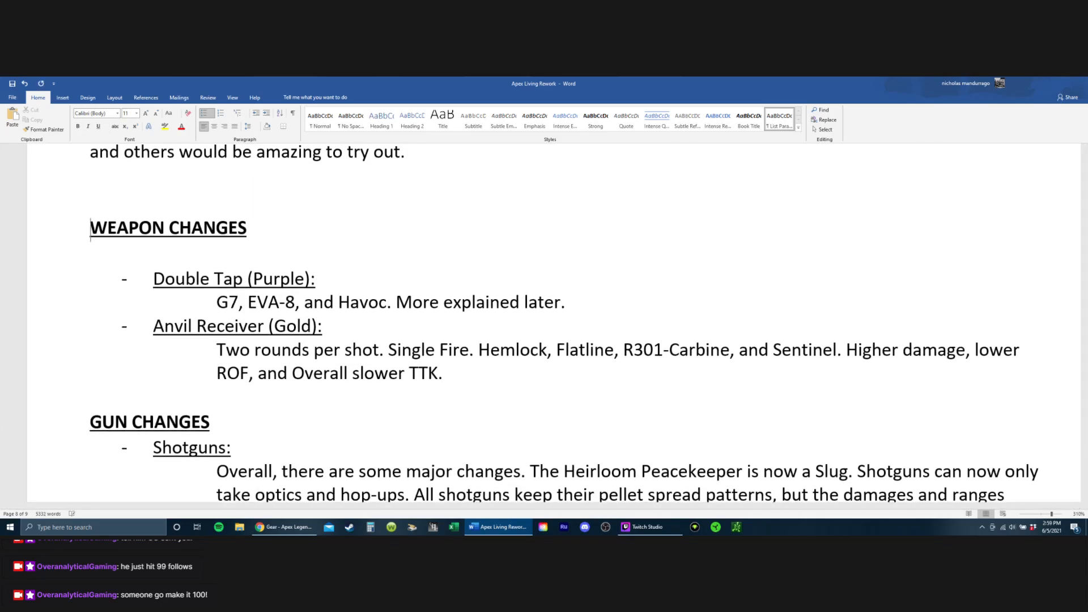
{"action": "key", "text": "Down"}
{"action": "key", "text": "ctrl+z"}
{"action": "key", "text": "ctrl+z"}
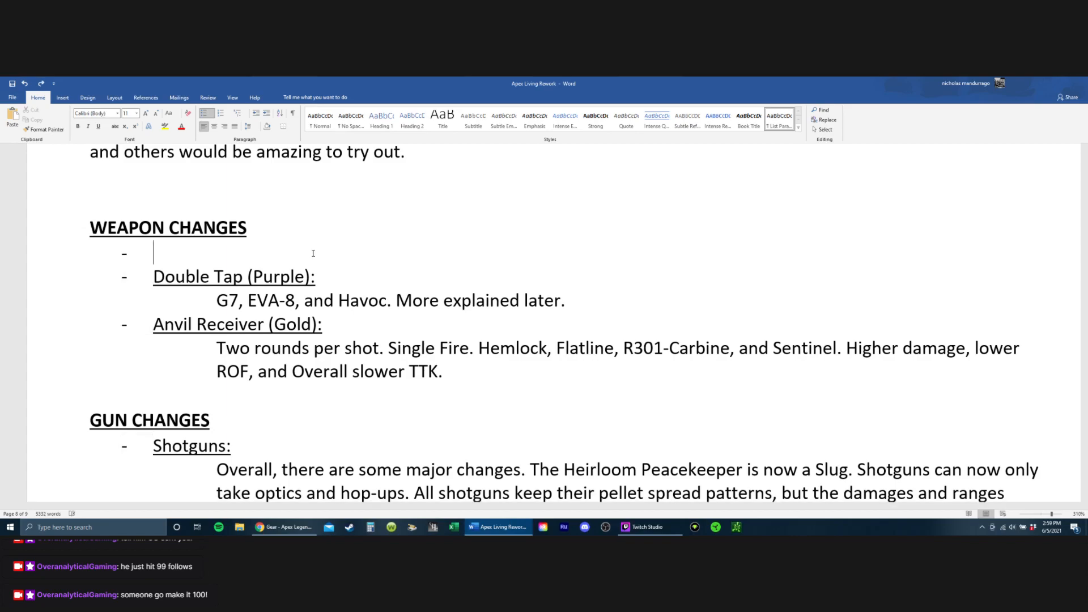
Step: Enter the underlined heading "Precision Choke:" in the empty bullet above Double Tap
{"action": "type", "text": "Up"}
{"action": "key", "text": "BackSpace"}
{"action": "key", "text": "BackSpace"}
{"action": "type", "text": "Pr"}
{"action": "key", "text": "BackSpace"}
{"action": "key", "text": "BackSpace"}
{"action": "type", "text": "UPrecis"}
{"action": "key", "text": "BackSpace"}
{"action": "key", "text": "BackSpace"}
{"action": "key", "text": "BackSpace"}
{"action": "key", "text": "BackSpace"}
{"action": "key", "text": "BackSpace"}
{"action": "key", "text": "BackSpace"}
{"action": "key", "text": "BackSpace"}
{"action": "key", "text": "ctrl+u"}
{"action": "type", "text": "Precisou"}
{"action": "key", "text": "BackSpace"}
{"action": "key", "text": "BackSpace"}
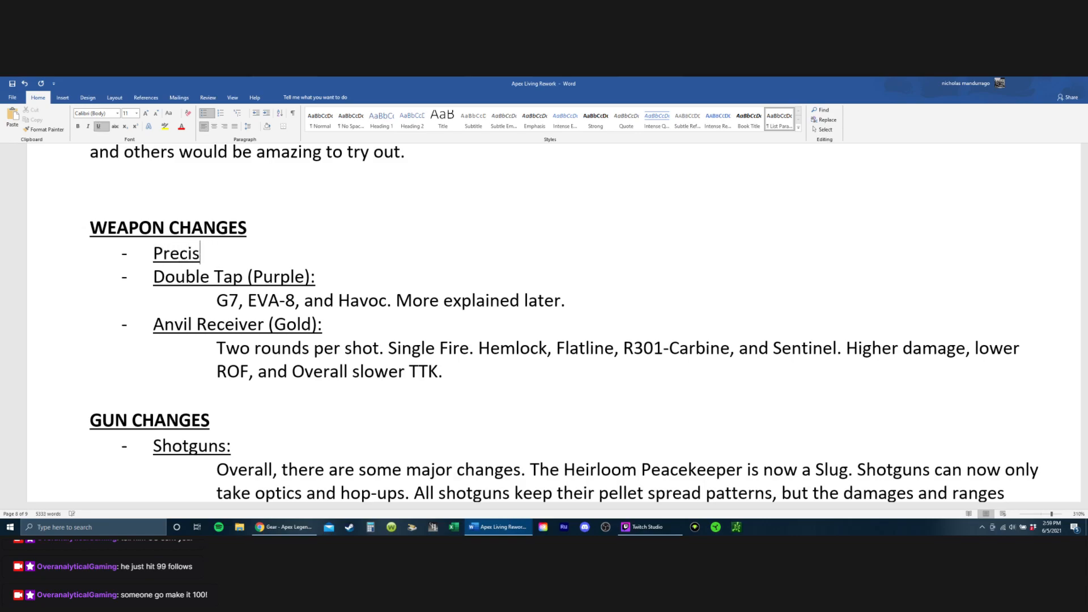
{"action": "type", "text": "ion Choke"}
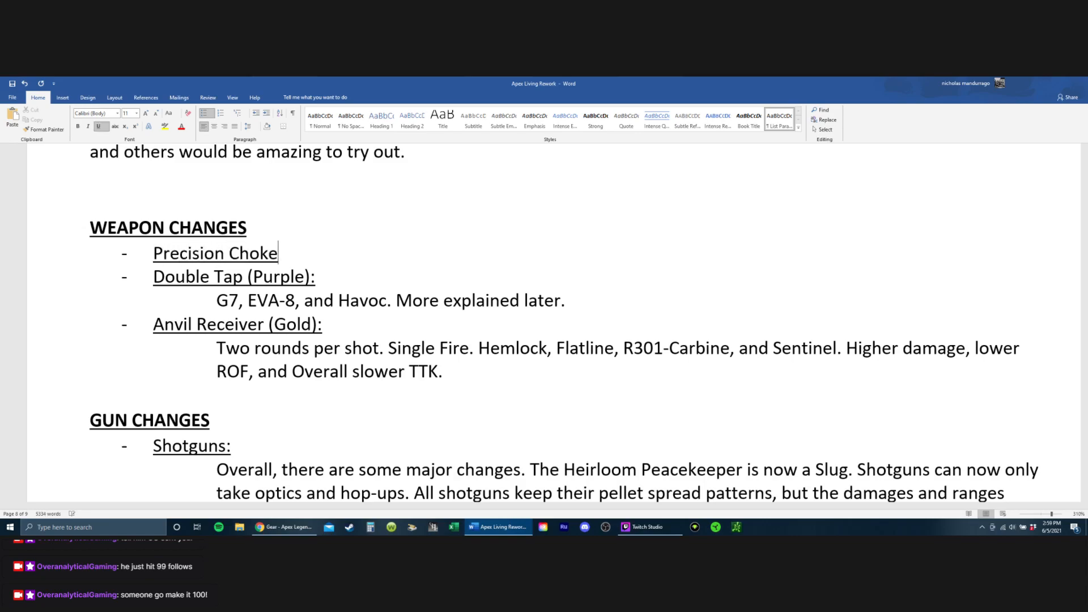
{"action": "key", "text": "ctrl+u"}
{"action": "type", "text": ":"}
{"action": "key", "text": "ctrl+u"}
{"action": "key", "text": "Right"}
Step: Add an indented description line without bullet or underline below the Precision Choke heading, followed by a blank line
{"action": "key", "text": "Return"}
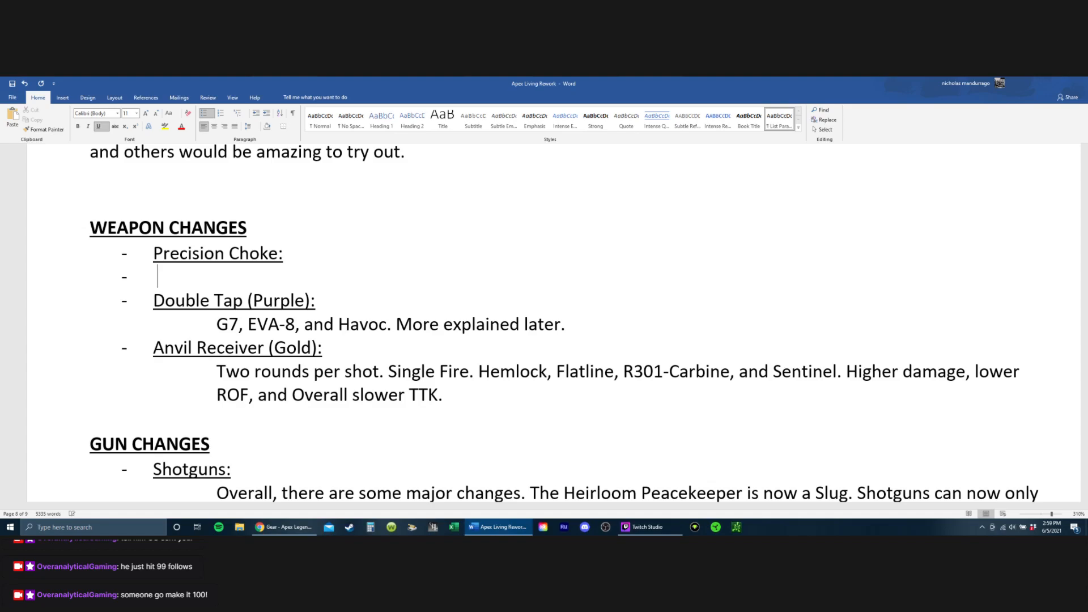
{"action": "key", "text": "BackSpace"}
{"action": "key", "text": "Tab"}
{"action": "key", "text": "ctrl+u"}
{"action": "key", "text": "Return"}
Step: Insert a blank line between the Double Tap and Anvil Receiver entries and return the cursor to the empty line under Precision Choke
{"action": "key", "text": "Down"}
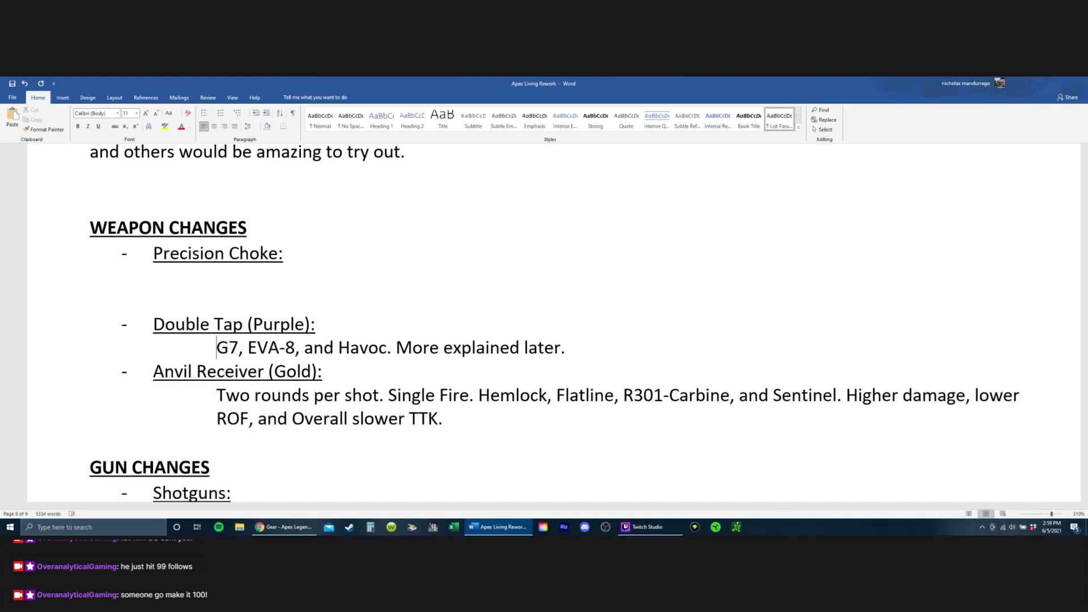
{"action": "key", "text": "End"}
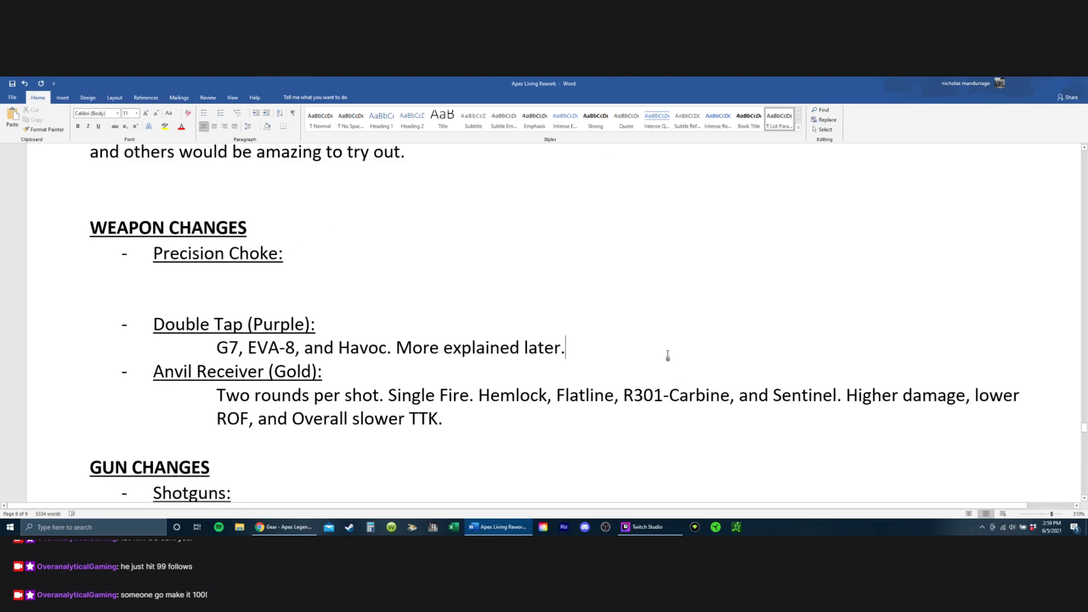
{"action": "key", "text": "Return"}
{"action": "key", "text": "Up"}
{"action": "key", "text": "Up"}
{"action": "key", "text": "Up"}
{"action": "key", "text": "Up"}
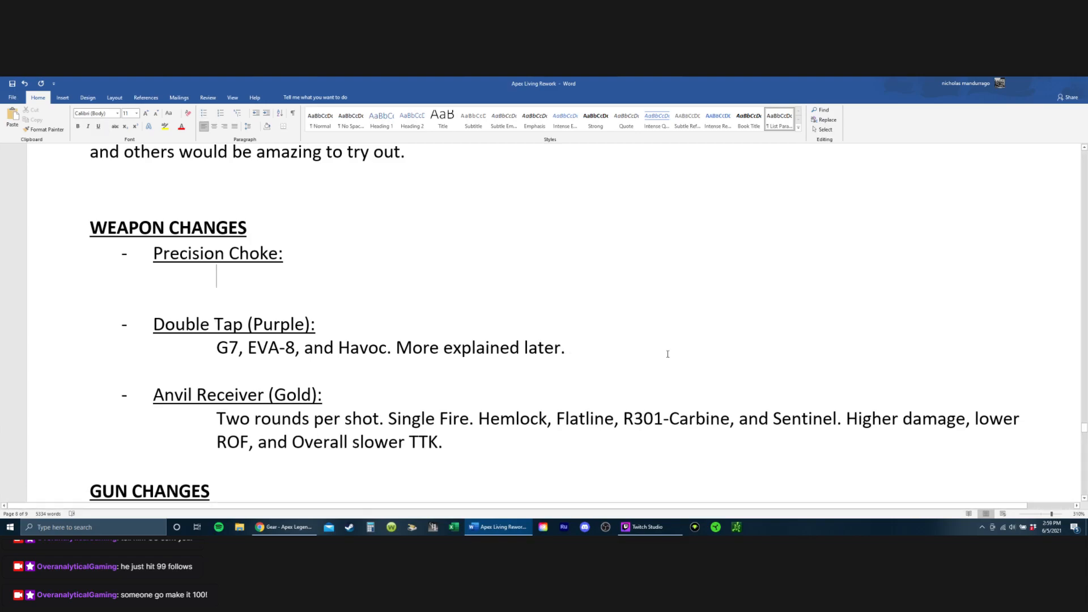
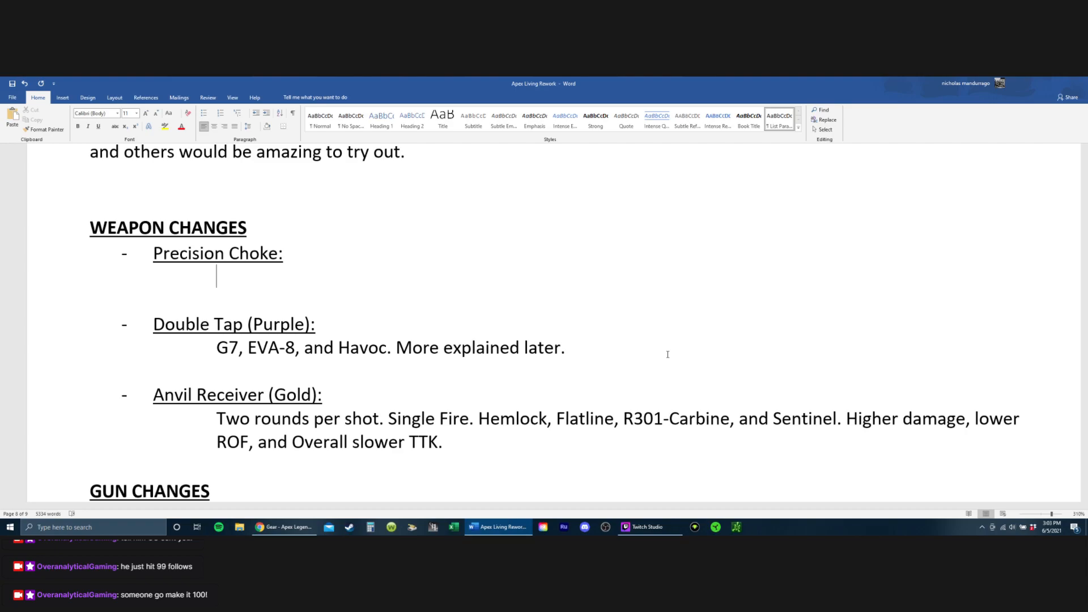
Step: Look through the legend changes above the Weapon Changes section and the closing paragraphs below it
{"action": "scroll", "coordinate": [668, 354], "scroll_direction": "down", "scroll_amount": 1}
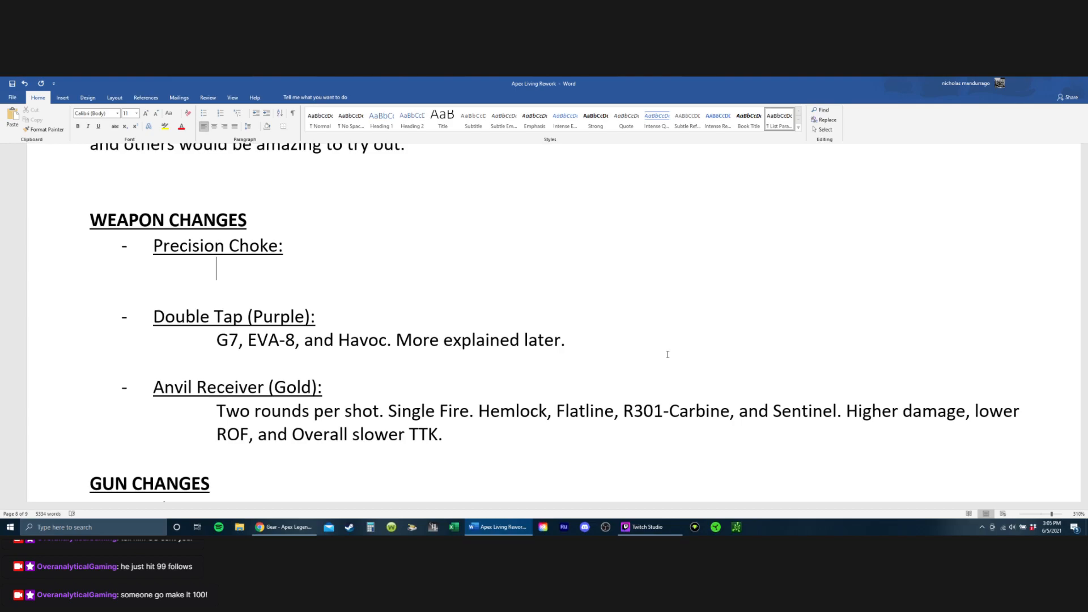
{"action": "type", "text": "+"}
{"action": "key", "text": "BackSpace"}
{"action": "scroll", "coordinate": [624, 284], "scroll_direction": "up", "scroll_amount": 20}
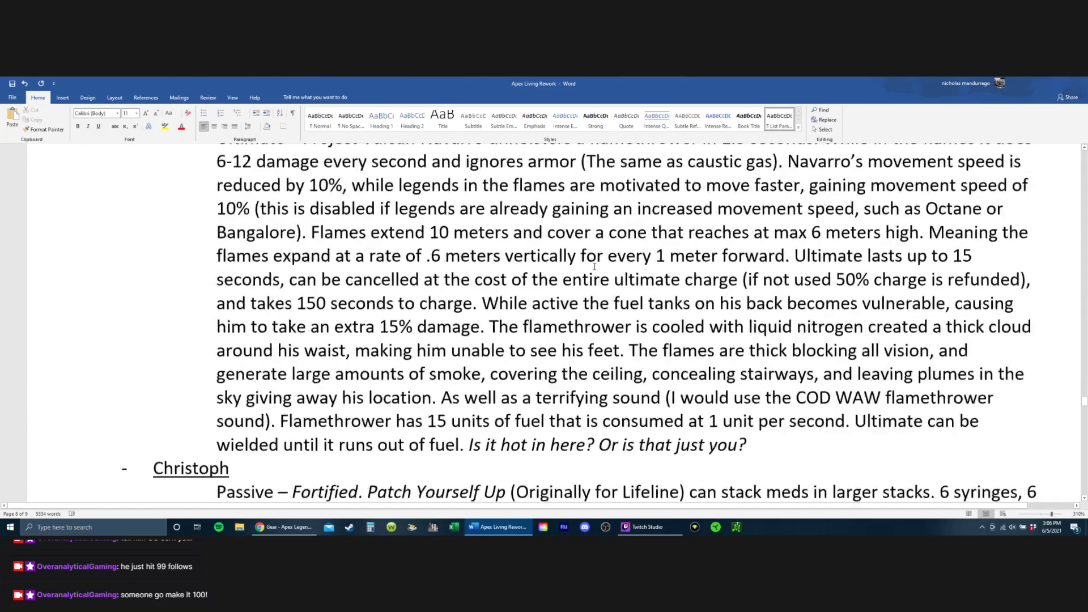
{"action": "scroll", "coordinate": [593, 264], "scroll_direction": "up", "scroll_amount": 15}
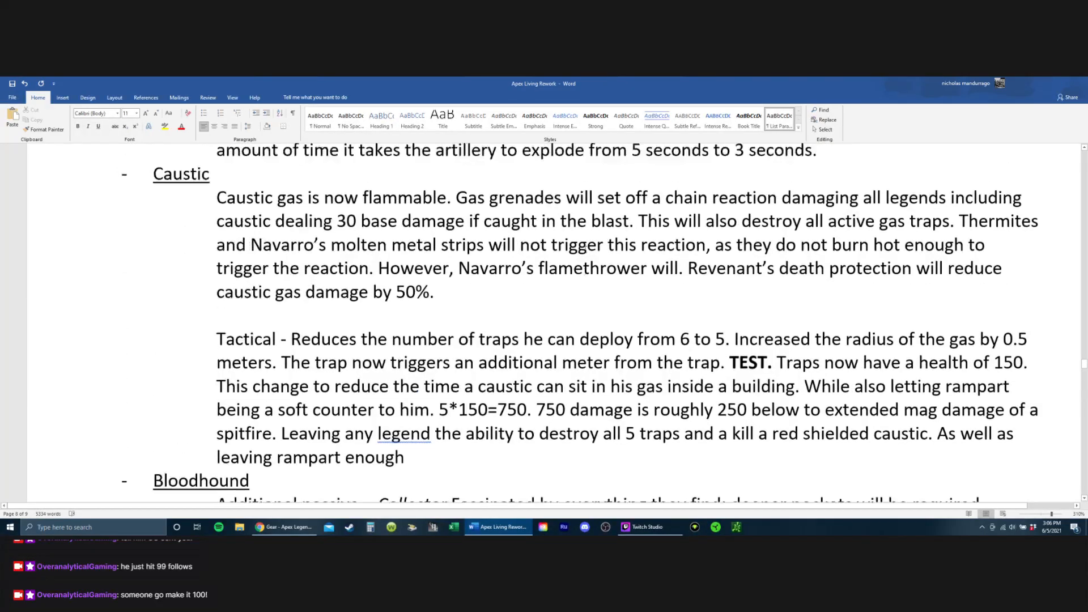
{"action": "scroll", "coordinate": [579, 245], "scroll_direction": "up", "scroll_amount": 8}
{"action": "scroll", "coordinate": [573, 284], "scroll_direction": "down", "scroll_amount": 15}
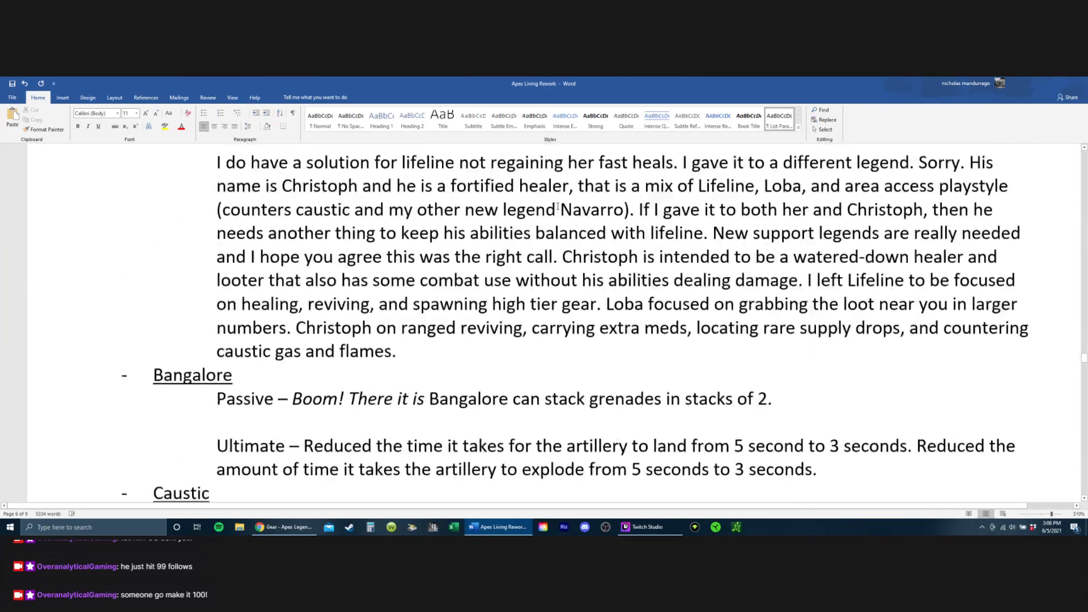
{"action": "scroll", "coordinate": [571, 305], "scroll_direction": "down", "scroll_amount": 20}
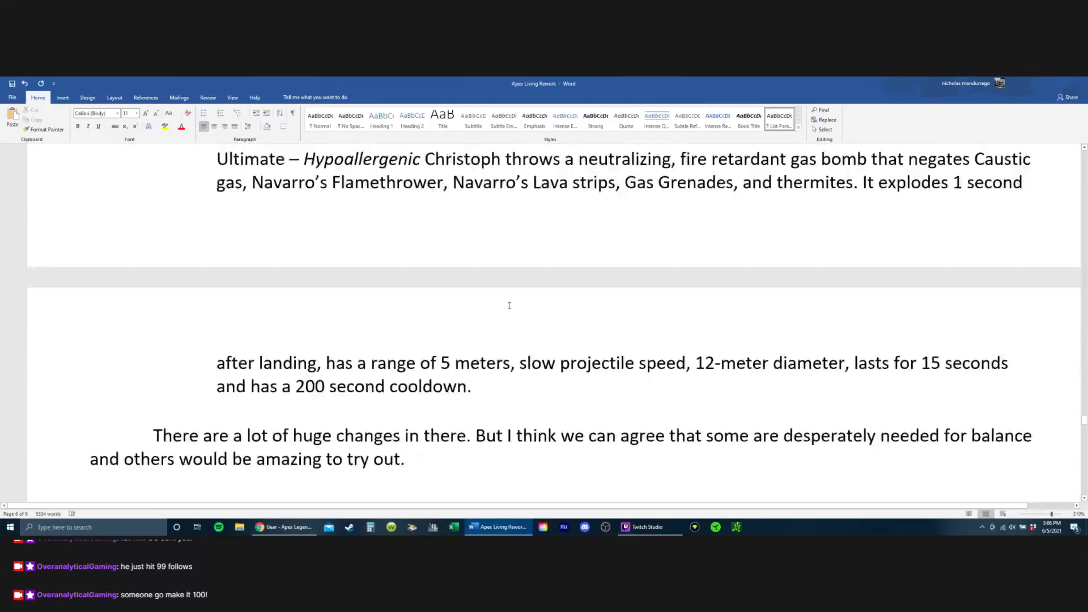
{"action": "scroll", "coordinate": [440, 327], "scroll_direction": "down", "scroll_amount": 15}
{"action": "scroll", "coordinate": [396, 255], "scroll_direction": "up", "scroll_amount": 17}
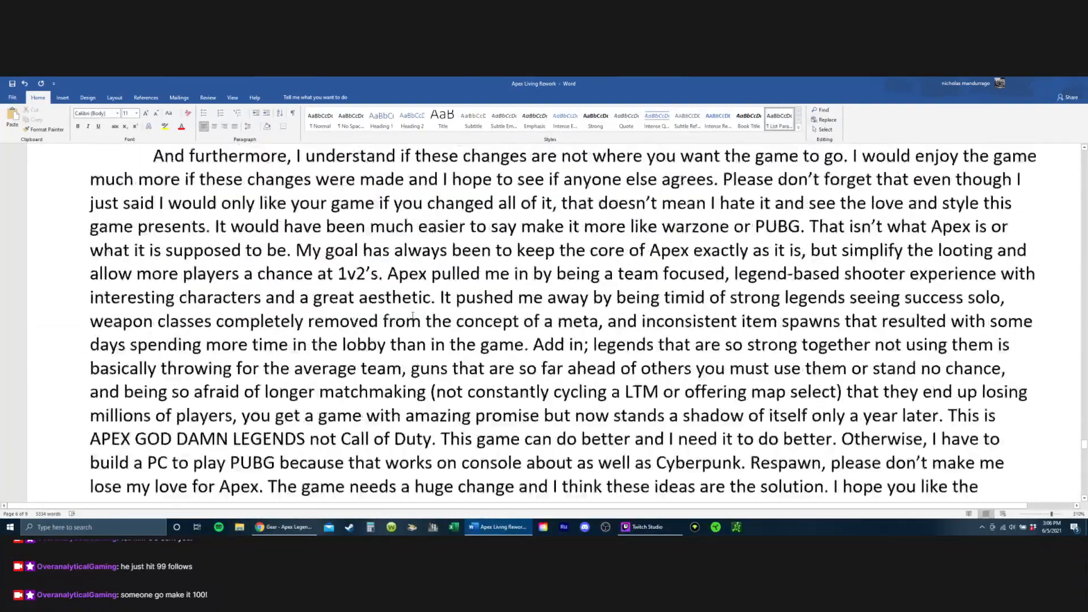
{"action": "scroll", "coordinate": [370, 210], "scroll_direction": "up", "scroll_amount": 1}
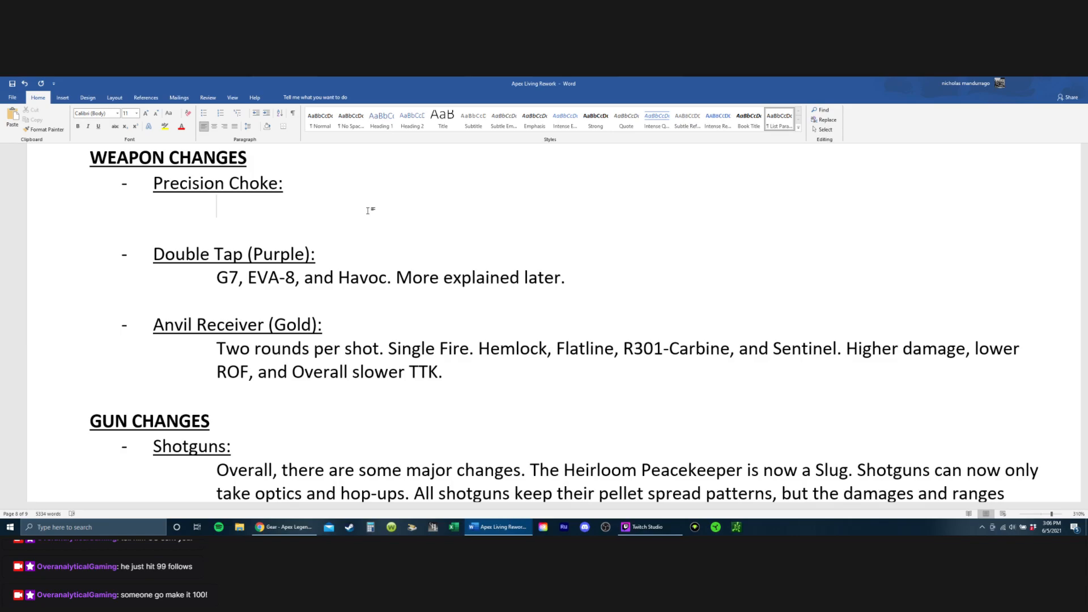
Step: Enter "Triple Take – Bow – PK -" as the description under Precision Choke and save the document
{"action": "type", "text": "Triple Take - Bow -"}
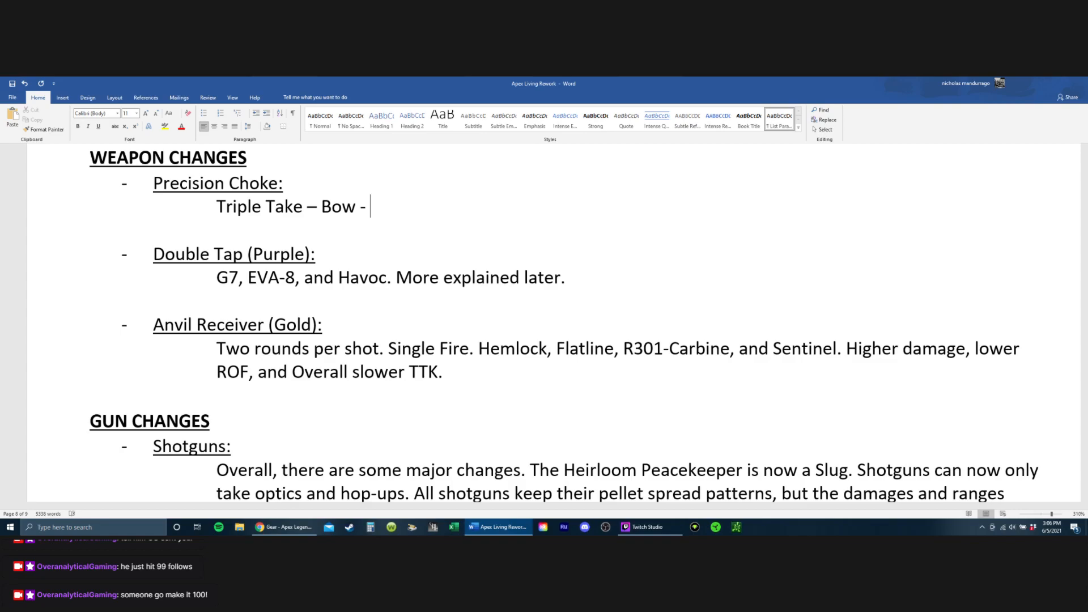
{"action": "type", "text": " PK -"}
{"action": "key", "text": "ctrl+s"}
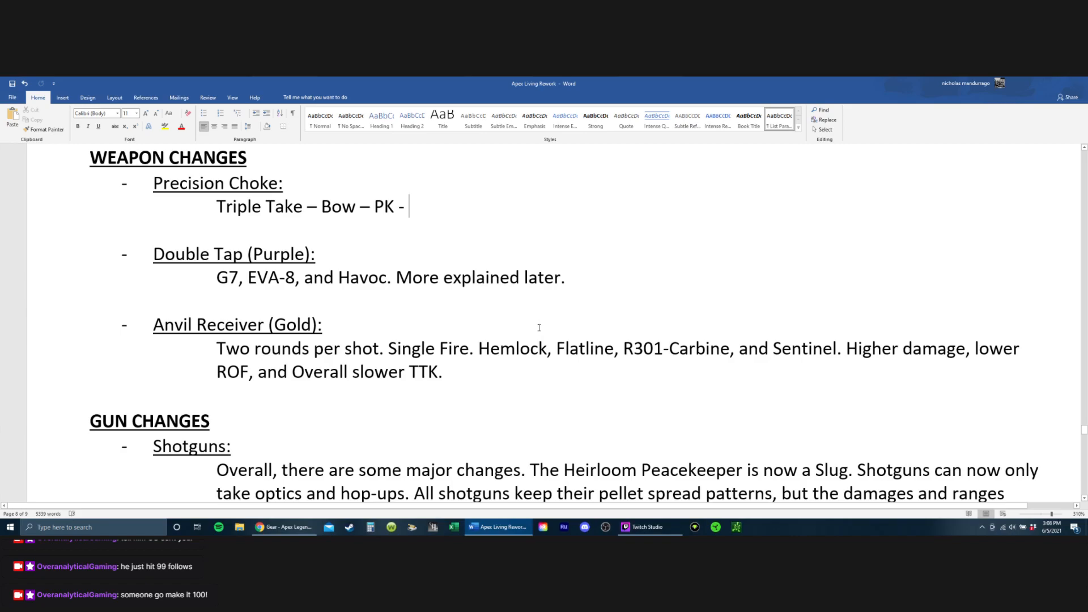
Step: Switch to the Apex Legends Wiki in Chrome and open its Weapon page from the useful pages
{"action": "scroll", "coordinate": [463, 454], "scroll_direction": "up", "scroll_amount": 1}
{"action": "left_click", "coordinate": [284, 527]}
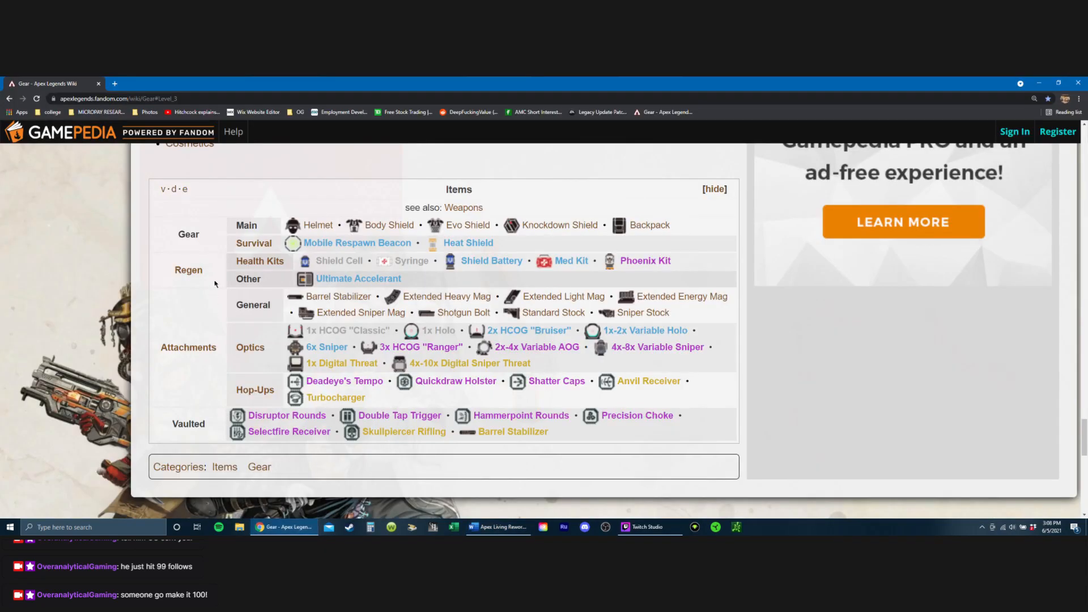
{"action": "scroll", "coordinate": [212, 276], "scroll_direction": "up", "scroll_amount": 8}
{"action": "scroll", "coordinate": [212, 275], "scroll_direction": "up", "scroll_amount": 20}
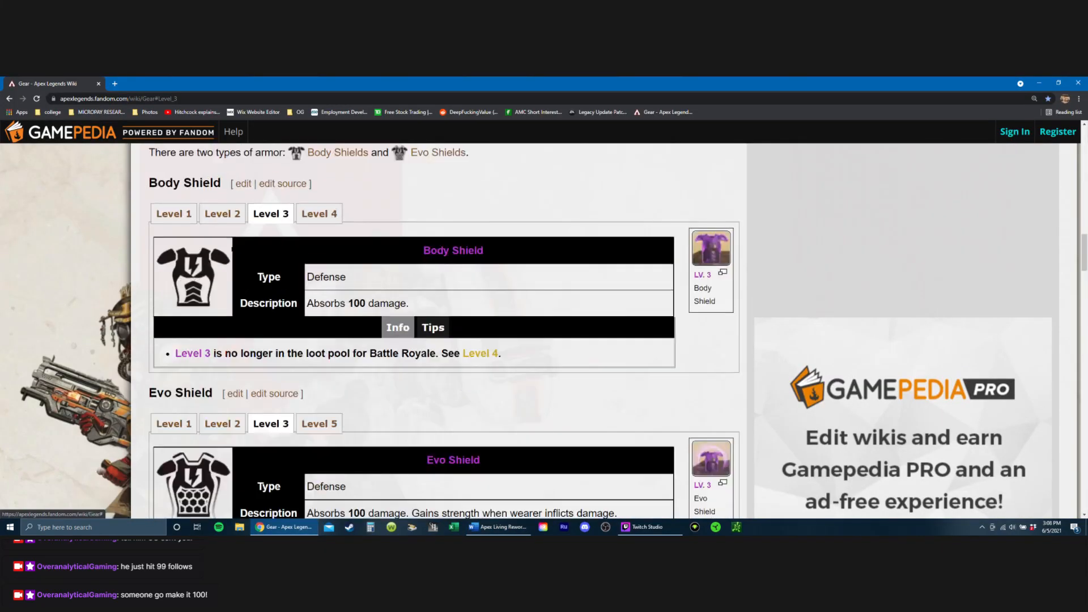
{"action": "scroll", "coordinate": [218, 251], "scroll_direction": "up", "scroll_amount": 10}
{"action": "scroll", "coordinate": [57, 361], "scroll_direction": "up", "scroll_amount": 3}
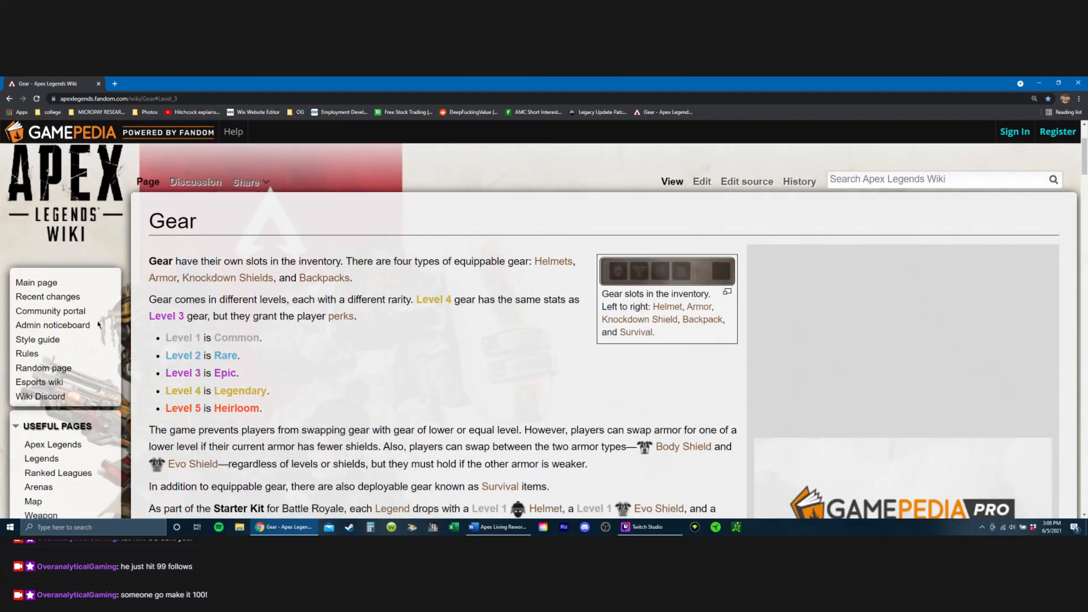
{"action": "scroll", "coordinate": [58, 362], "scroll_direction": "down", "scroll_amount": 3}
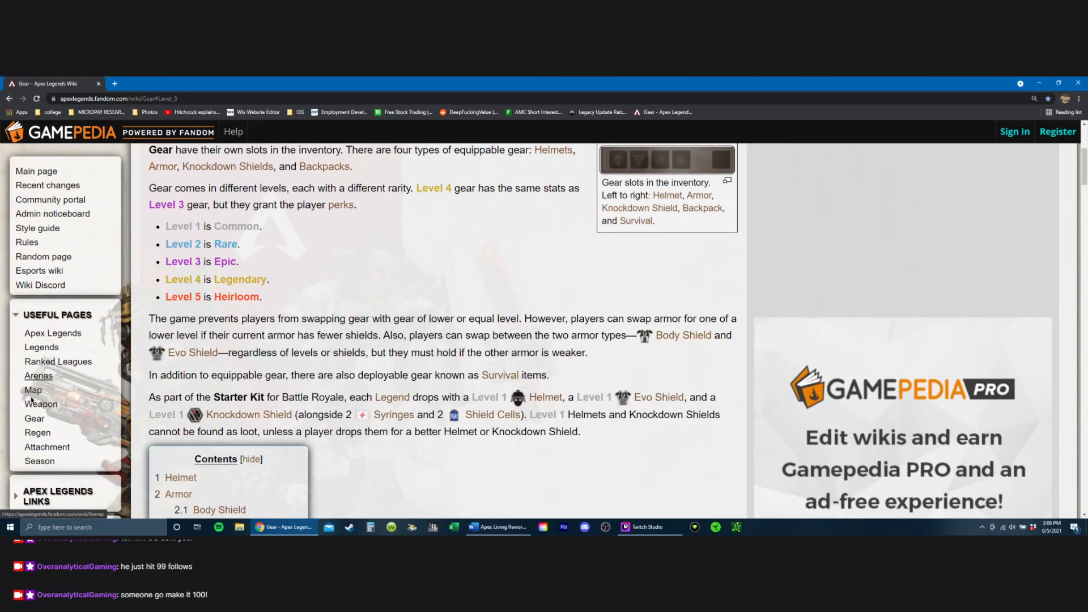
{"action": "left_click", "coordinate": [39, 407]}
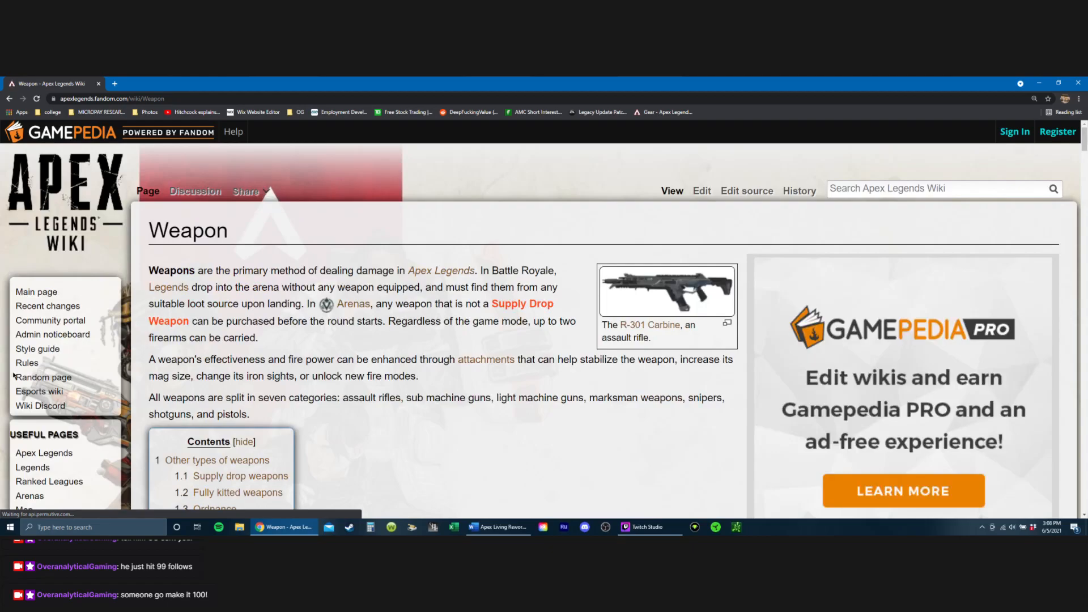
Step: Go to the List of weapons section and examine the assault rifles and sub machine guns
{"action": "scroll", "coordinate": [306, 259], "scroll_direction": "down", "scroll_amount": 5}
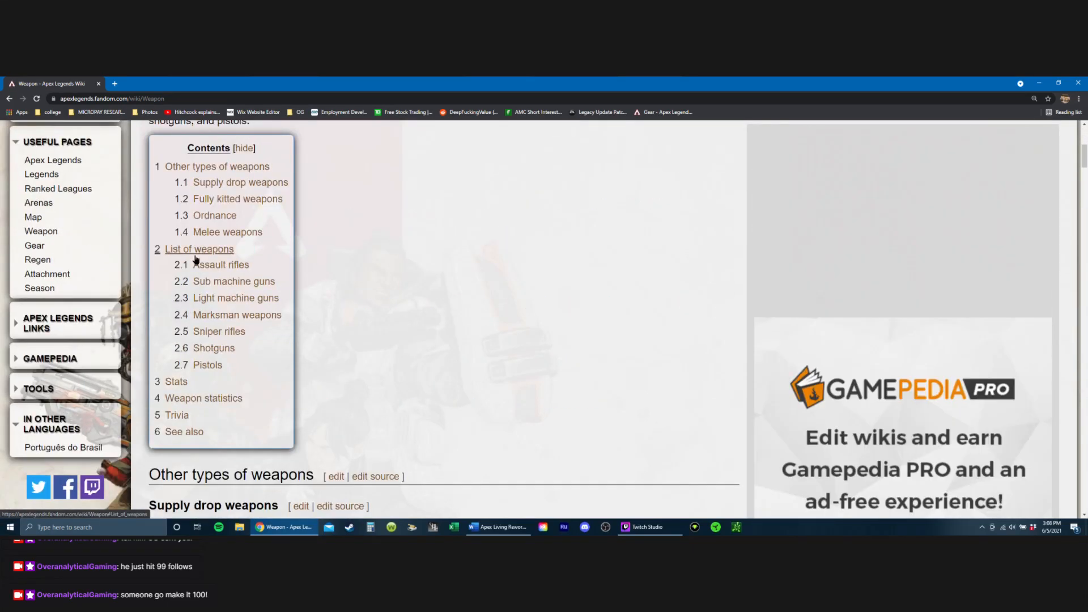
{"action": "scroll", "coordinate": [208, 258], "scroll_direction": "down", "scroll_amount": 1}
{"action": "scroll", "coordinate": [255, 329], "scroll_direction": "up", "scroll_amount": 1}
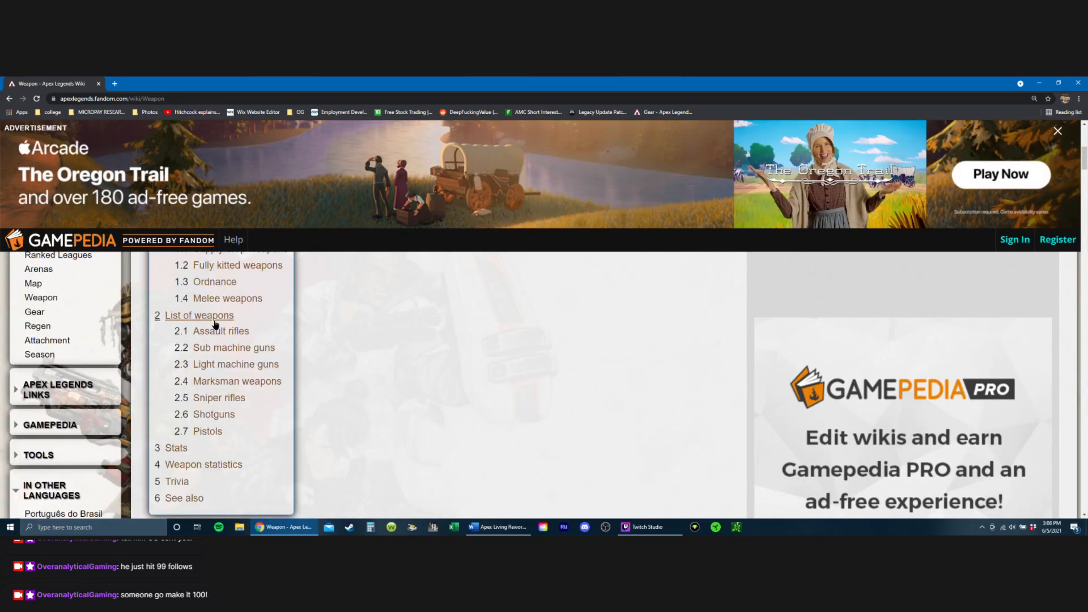
{"action": "left_click", "coordinate": [187, 315]}
{"action": "scroll", "coordinate": [365, 346], "scroll_direction": "up", "scroll_amount": 4}
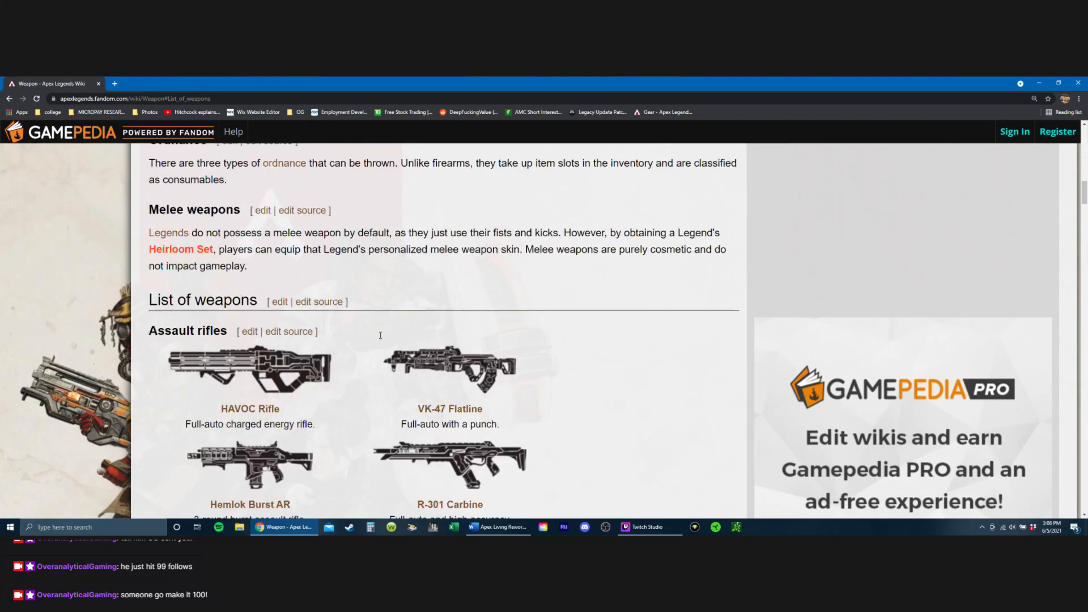
{"action": "scroll", "coordinate": [312, 306], "scroll_direction": "down", "scroll_amount": 2}
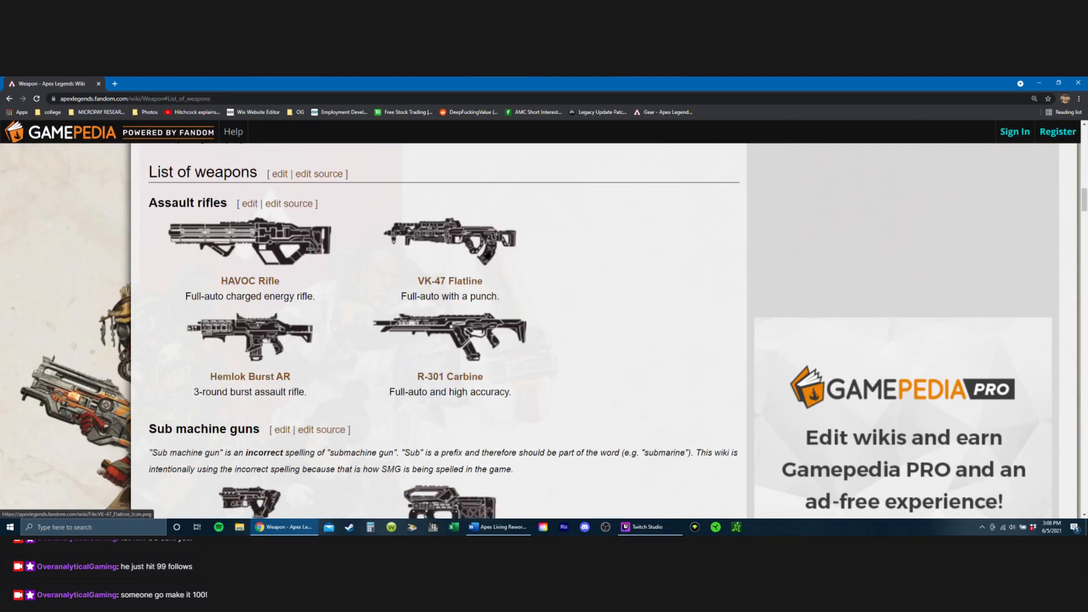
{"action": "scroll", "coordinate": [490, 238], "scroll_direction": "down", "scroll_amount": 2}
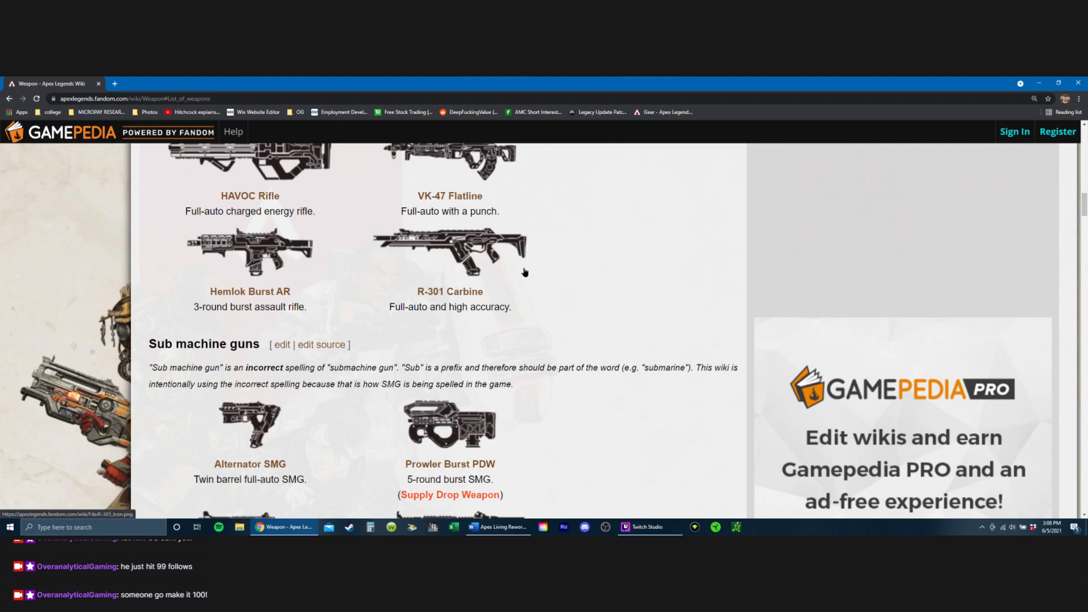
{"action": "scroll", "coordinate": [510, 278], "scroll_direction": "down", "scroll_amount": 3}
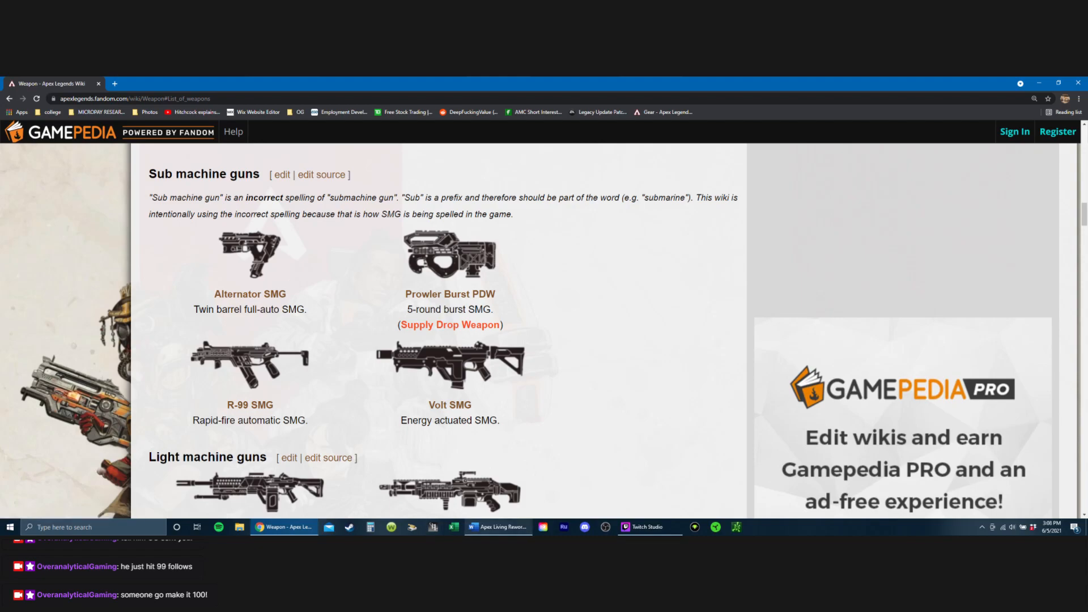
Step: Switch back to the Word document and look through it from Weapon Changes up to the Removed Items section
{"action": "left_click", "coordinate": [498, 527]}
{"action": "scroll", "coordinate": [379, 389], "scroll_direction": "up", "scroll_amount": 3}
{"action": "scroll", "coordinate": [396, 375], "scroll_direction": "down", "scroll_amount": 3}
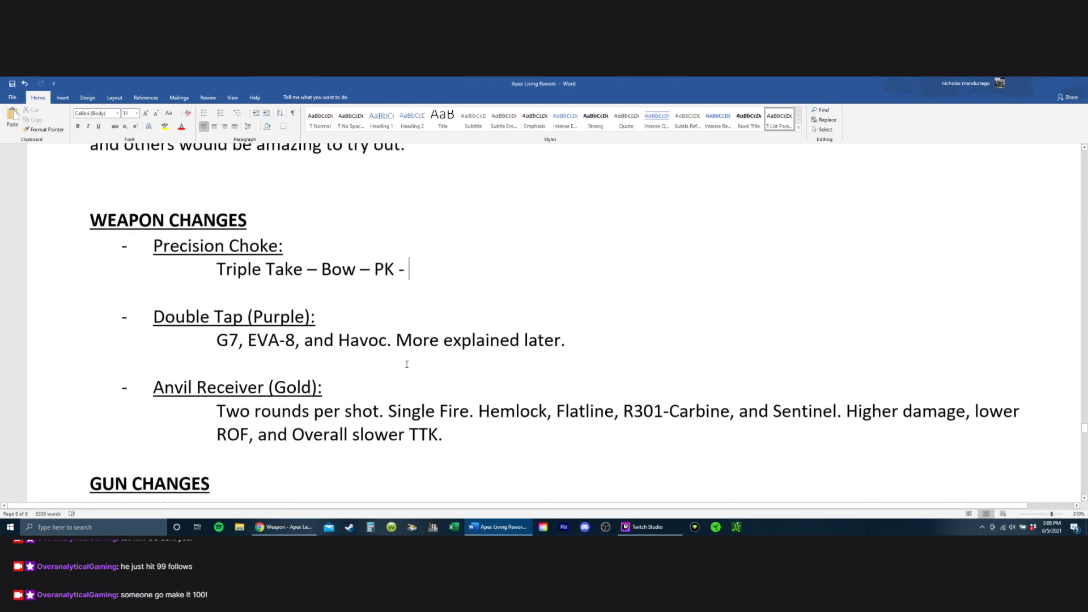
{"action": "scroll", "coordinate": [406, 365], "scroll_direction": "up", "scroll_amount": 9}
{"action": "scroll", "coordinate": [335, 400], "scroll_direction": "up", "scroll_amount": 15}
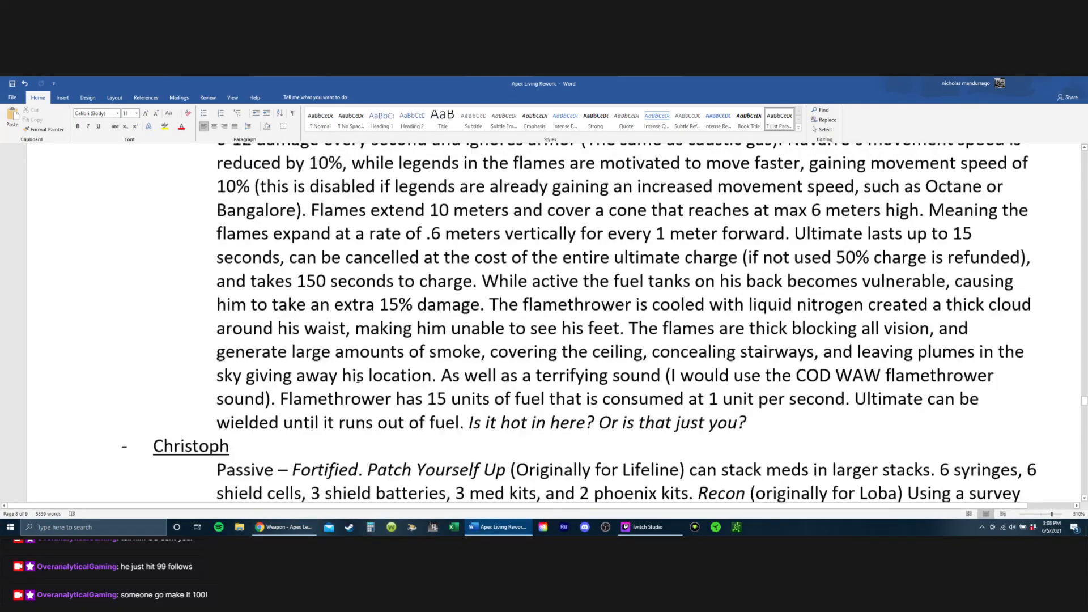
{"action": "scroll", "coordinate": [340, 395], "scroll_direction": "up", "scroll_amount": 20}
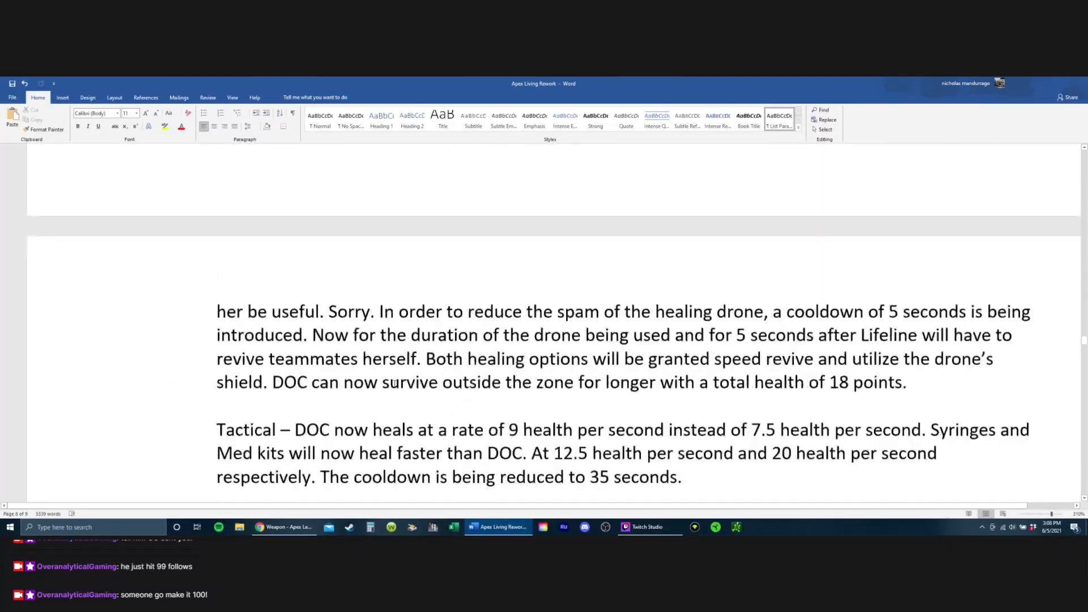
{"action": "scroll", "coordinate": [397, 362], "scroll_direction": "up", "scroll_amount": 20}
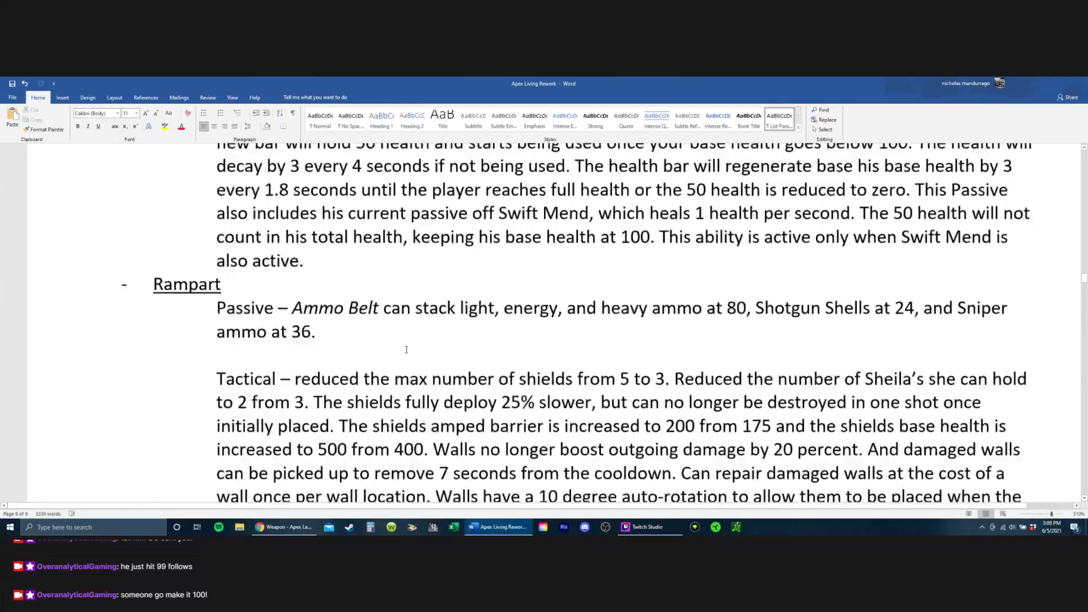
{"action": "scroll", "coordinate": [402, 315], "scroll_direction": "up", "scroll_amount": 20}
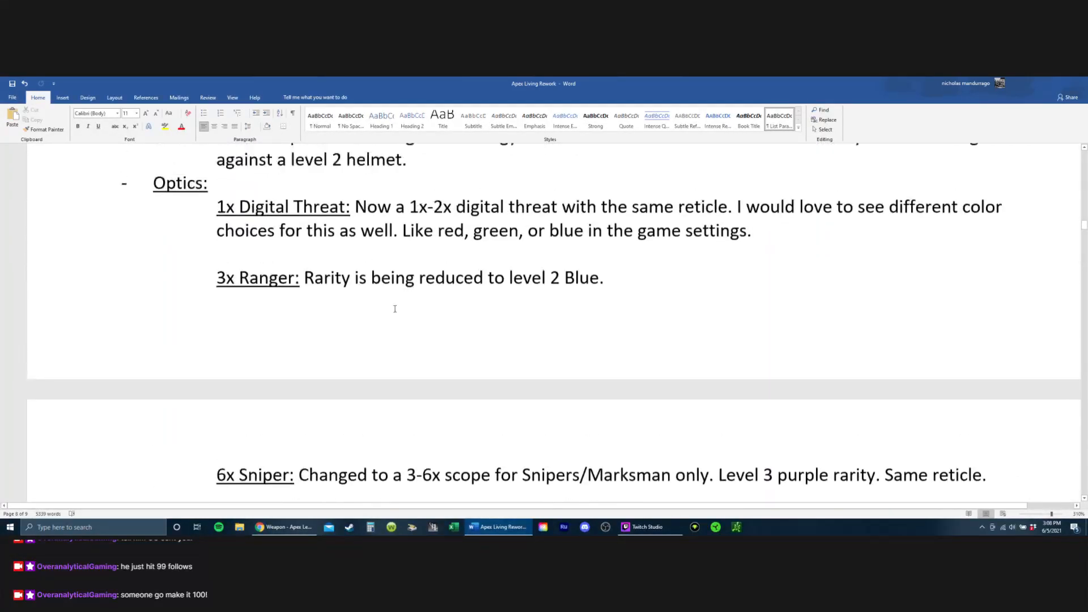
{"action": "scroll", "coordinate": [396, 306], "scroll_direction": "up", "scroll_amount": 20}
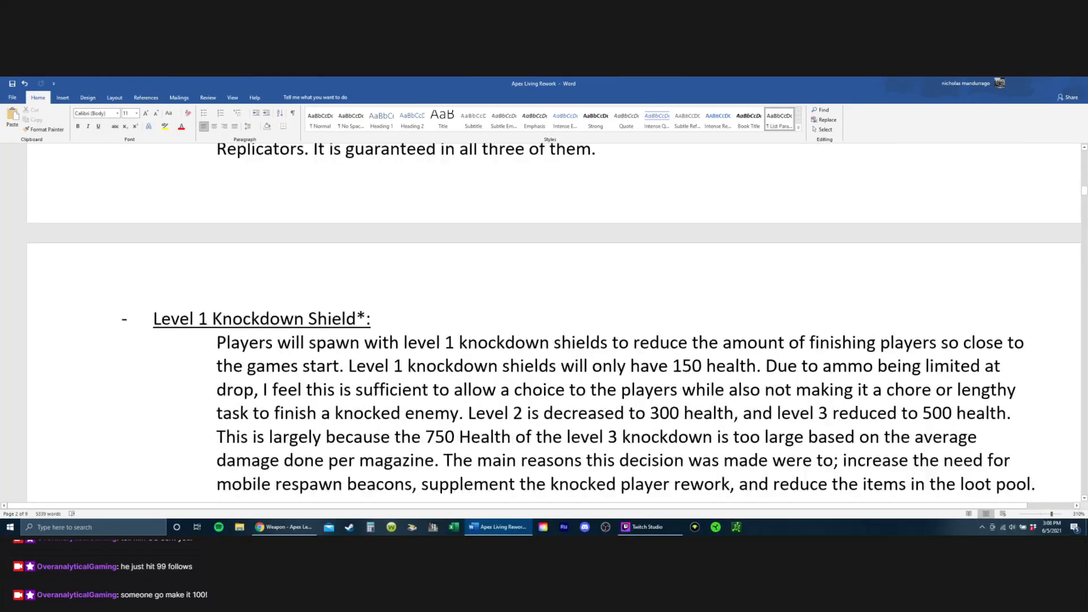
{"action": "scroll", "coordinate": [387, 296], "scroll_direction": "up", "scroll_amount": 20}
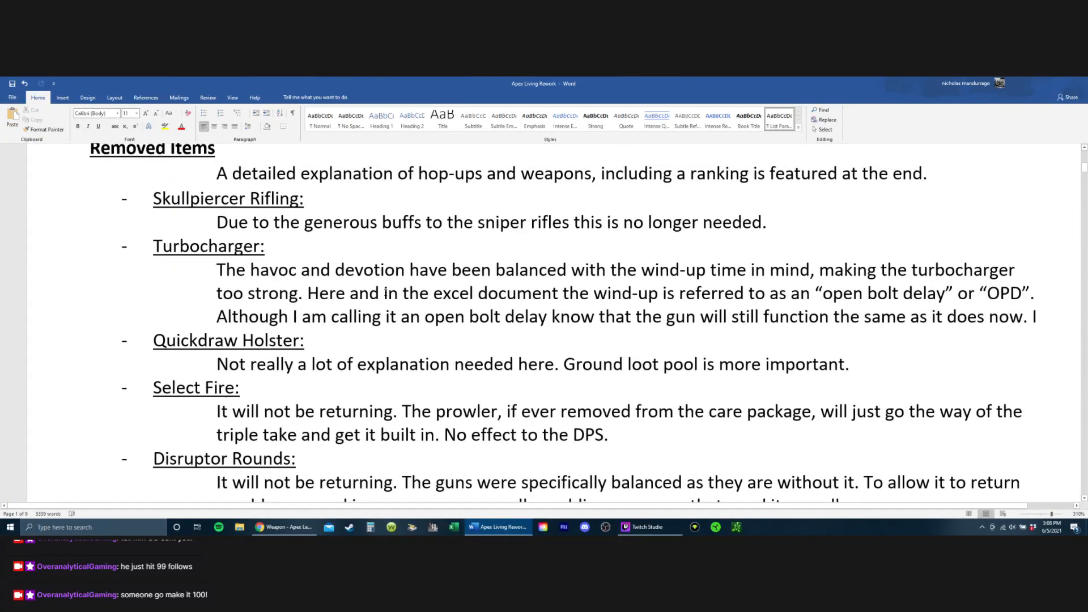
Step: Replace "Volt" with "Alternator" in the Supply Drops weapon list under Gameplay Changes
{"action": "scroll", "coordinate": [386, 292], "scroll_direction": "down", "scroll_amount": 20}
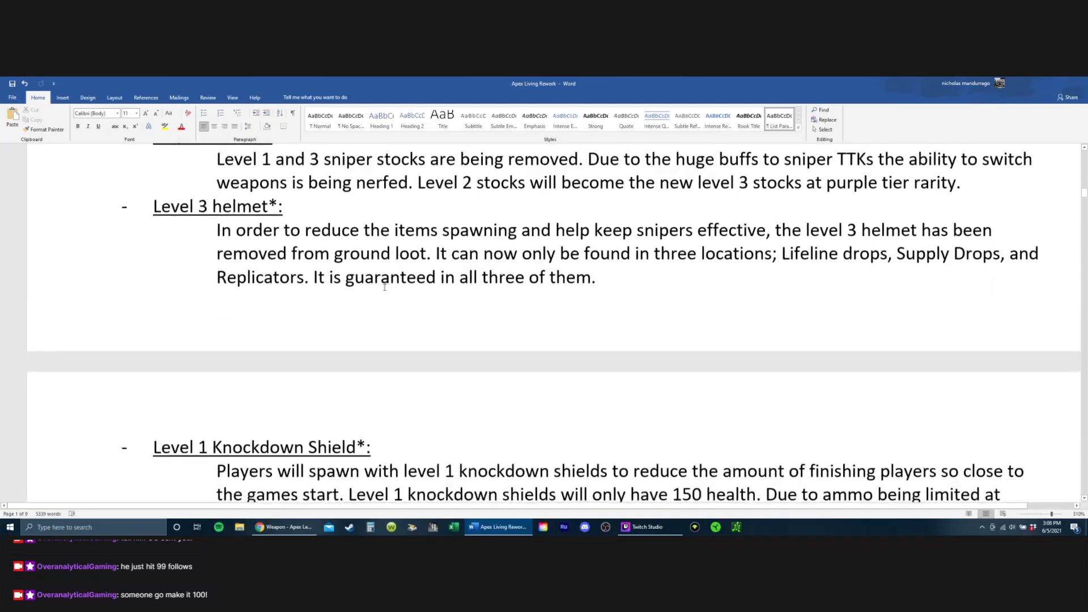
{"action": "scroll", "coordinate": [371, 291], "scroll_direction": "down", "scroll_amount": 20}
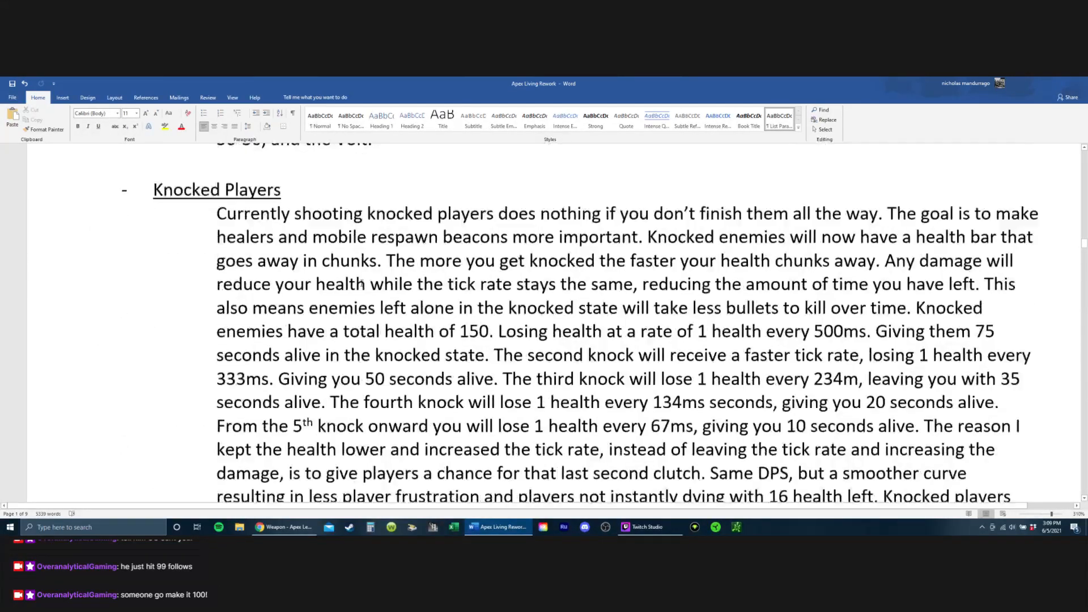
{"action": "scroll", "coordinate": [318, 301], "scroll_direction": "up", "scroll_amount": 15}
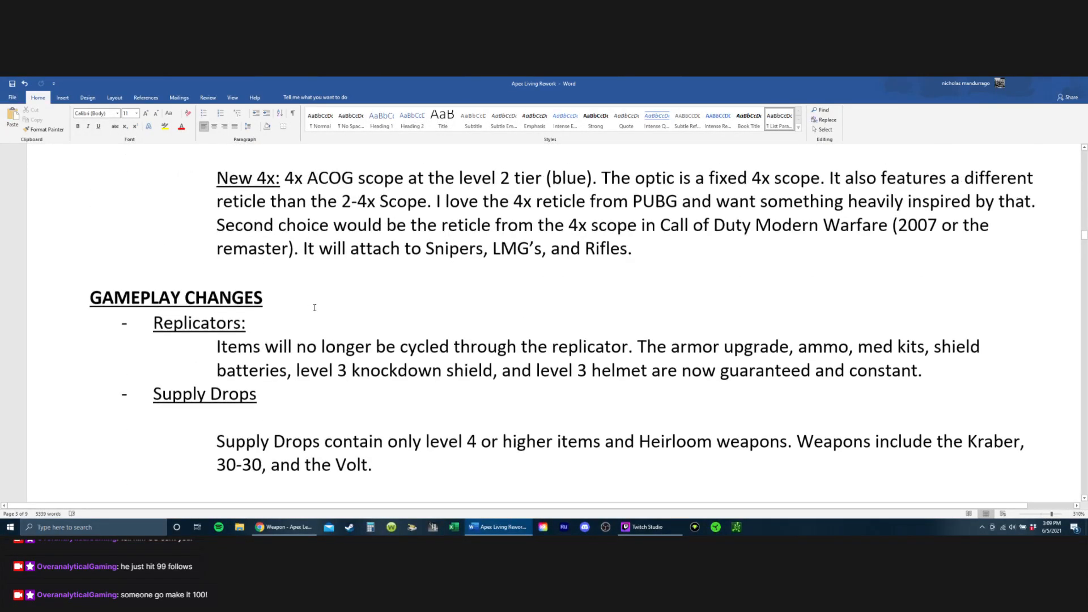
{"action": "scroll", "coordinate": [318, 301], "scroll_direction": "up", "scroll_amount": 2}
{"action": "scroll", "coordinate": [340, 309], "scroll_direction": "down", "scroll_amount": 15}
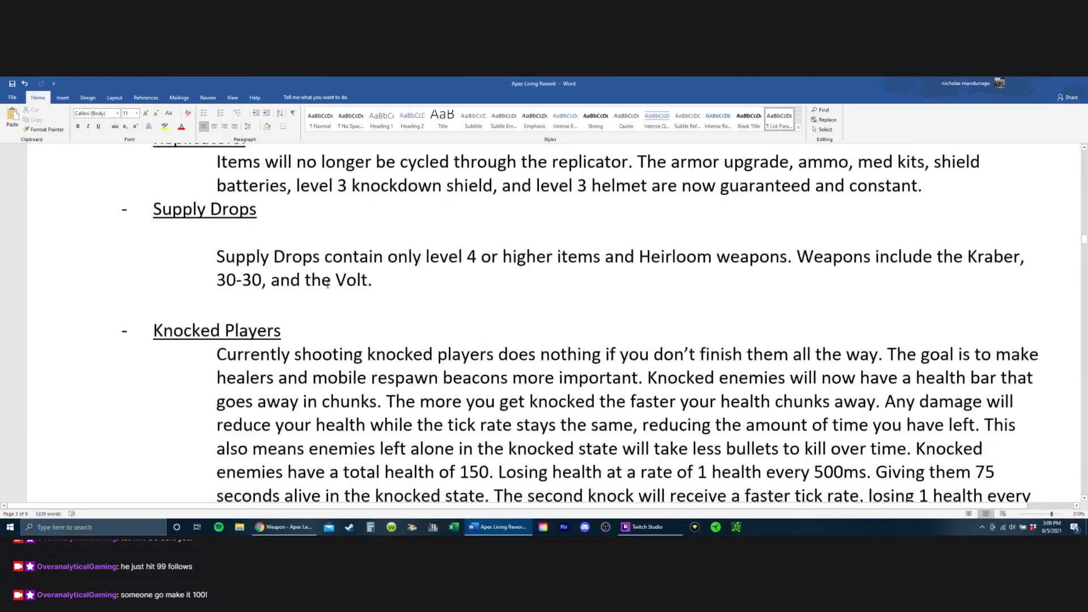
{"action": "scroll", "coordinate": [369, 320], "scroll_direction": "up", "scroll_amount": 2}
{"action": "key", "text": "BackSpace"}
{"action": "key", "text": "BackSpace"}
{"action": "key", "text": "BackSpace"}
{"action": "key", "text": "BackSpace"}
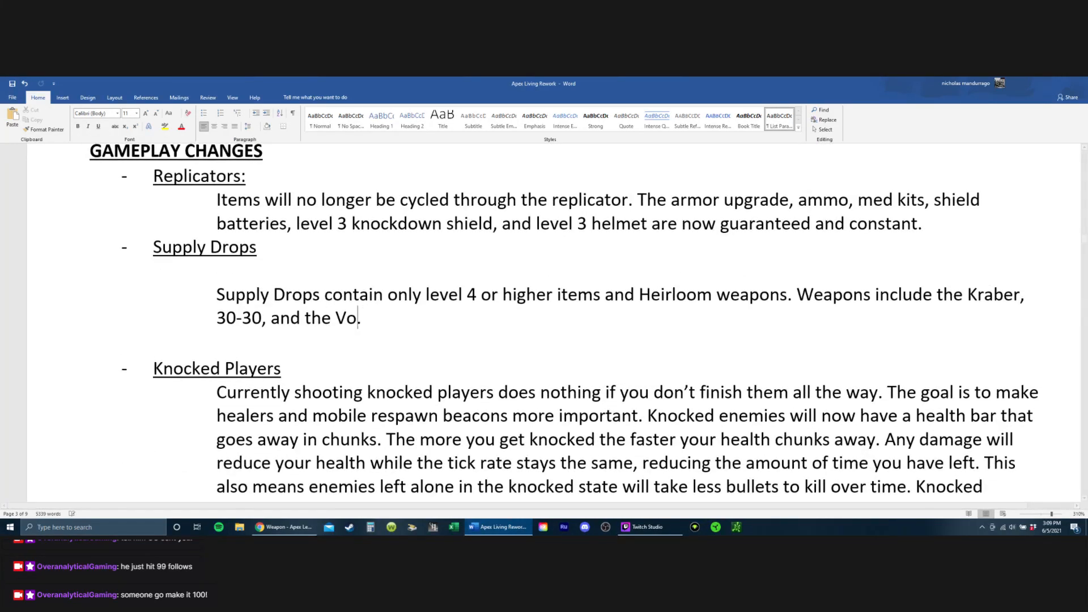
{"action": "type", "text": "Alternator"}
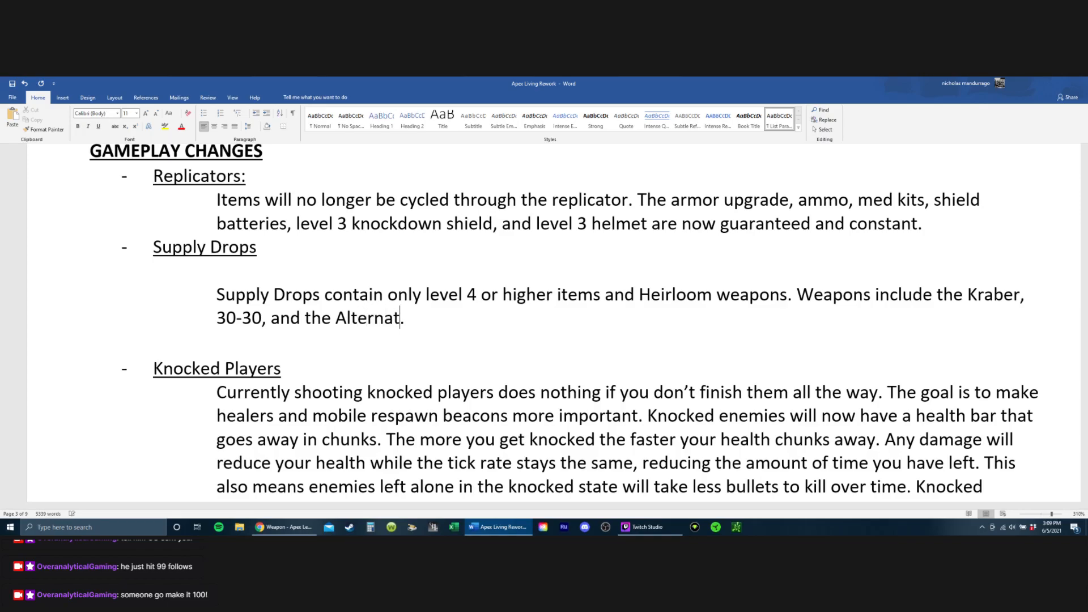
{"action": "scroll", "coordinate": [418, 462], "scroll_direction": "down", "scroll_amount": 3}
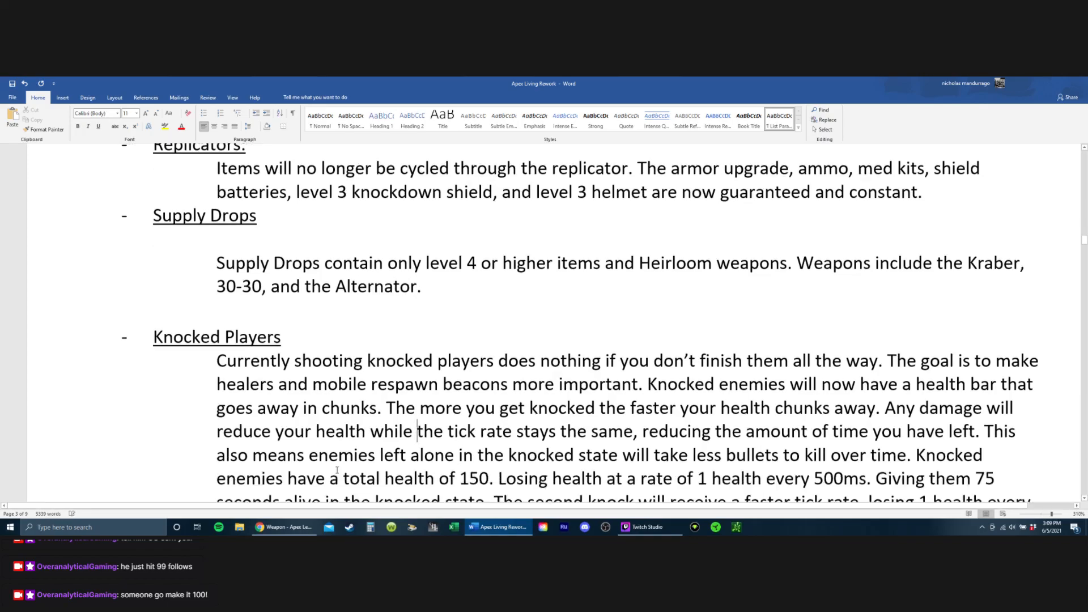
Step: Switch to the Apex Legends Wiki in Chrome and look through the weapon list from assault rifles to shotguns
{"action": "key", "text": "alt+Tab"}
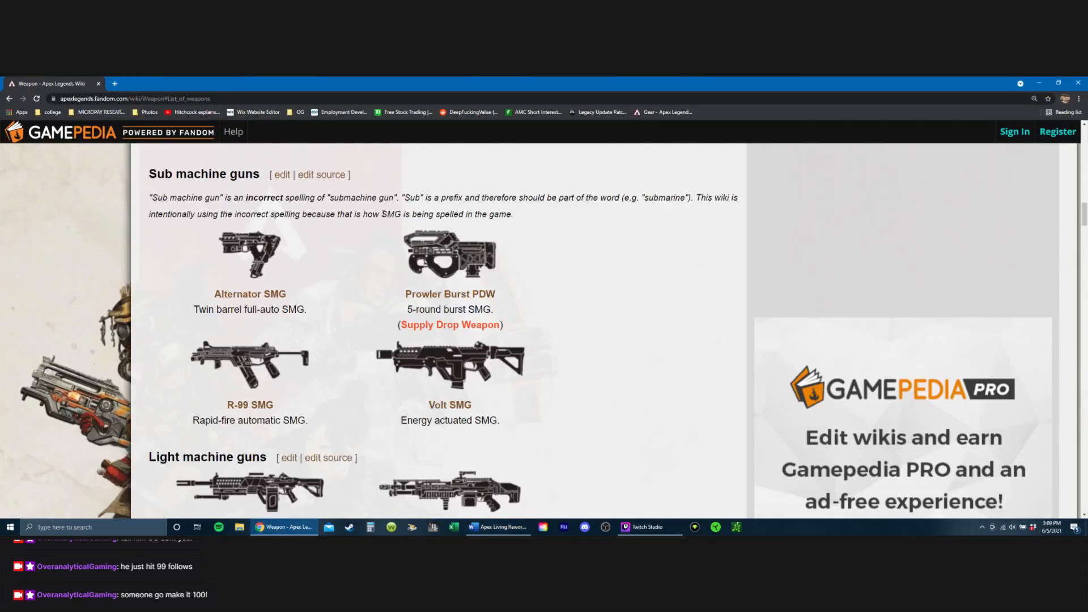
{"action": "scroll", "coordinate": [383, 216], "scroll_direction": "down", "scroll_amount": 1}
{"action": "key", "text": "ctrl+minus"}
{"action": "scroll", "coordinate": [380, 277], "scroll_direction": "down", "scroll_amount": 3}
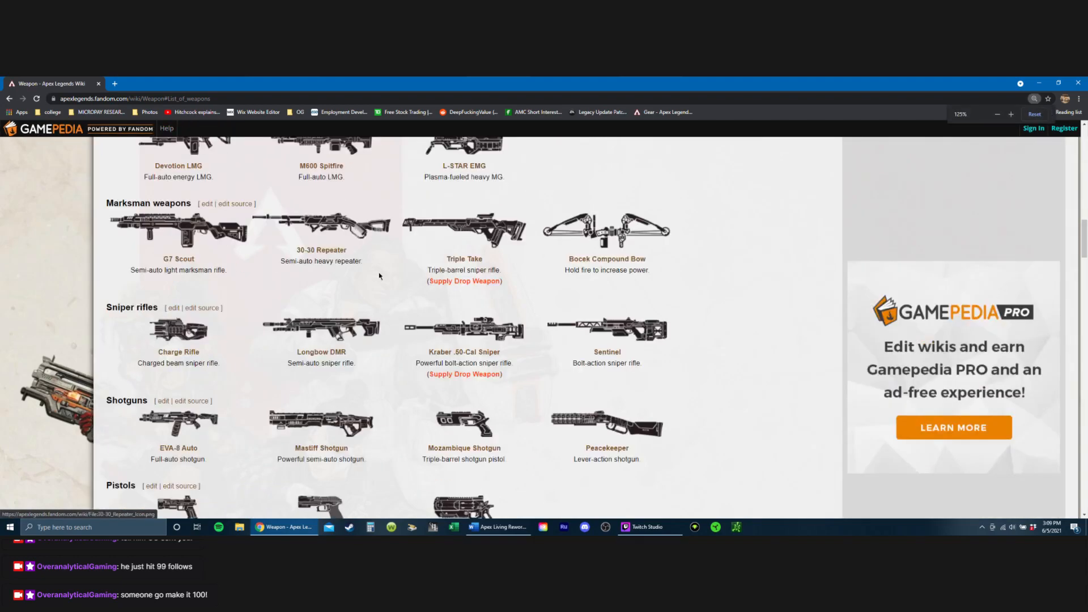
{"action": "scroll", "coordinate": [380, 276], "scroll_direction": "up", "scroll_amount": 5}
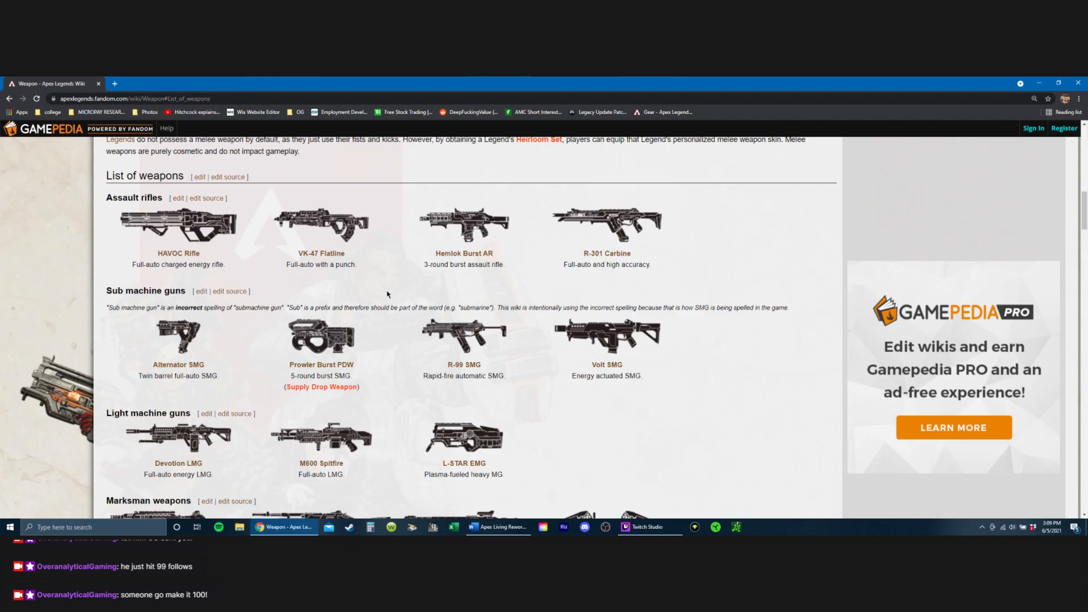
Step: Return to Word and create a new blank document
{"action": "left_click", "coordinate": [499, 527]}
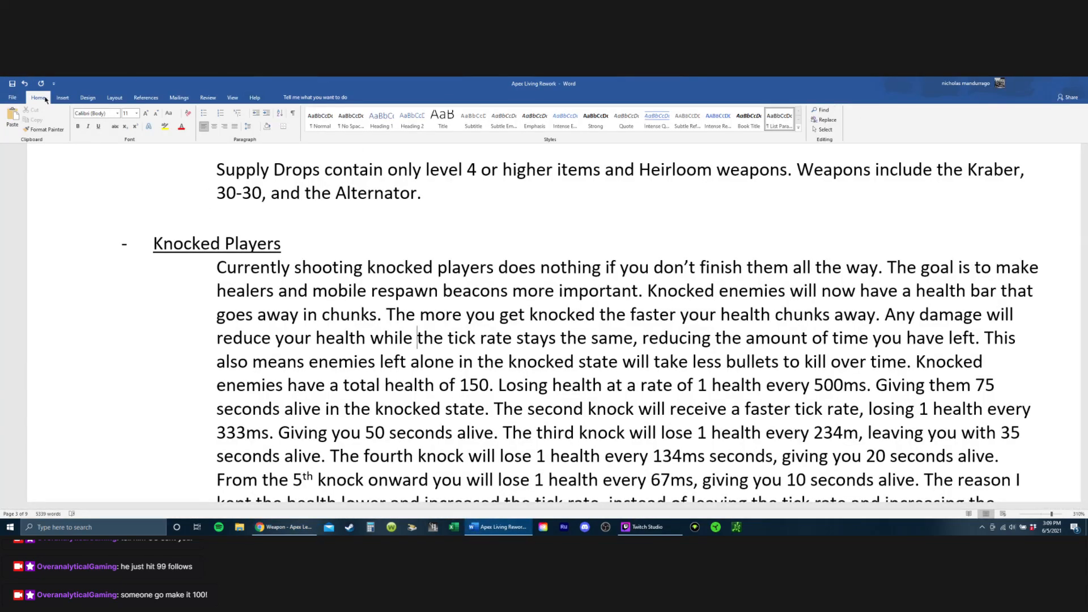
{"action": "left_click", "coordinate": [12, 96]}
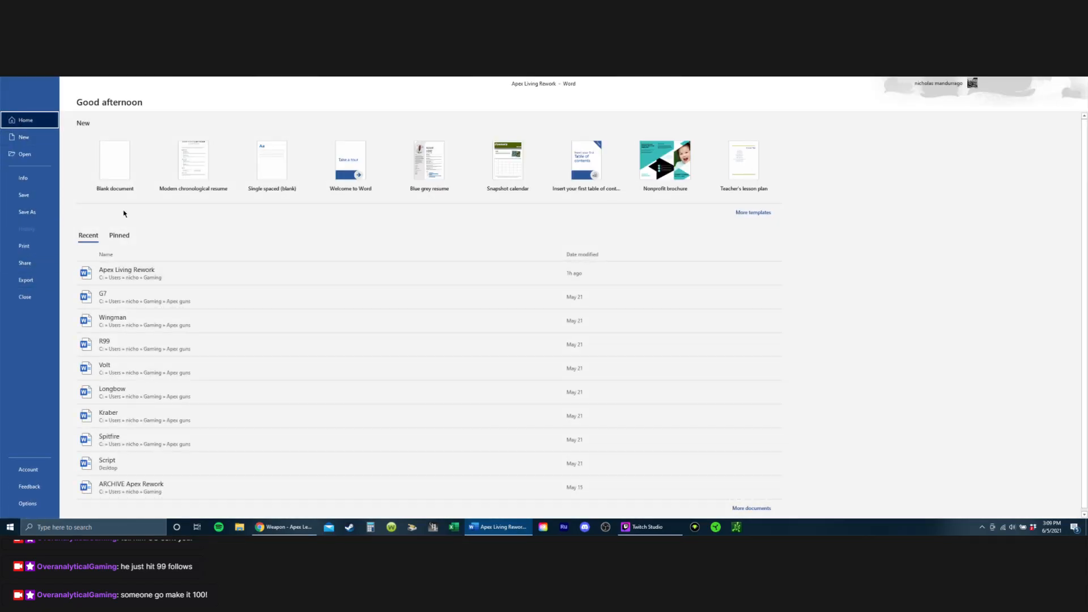
{"action": "left_click", "coordinate": [109, 164]}
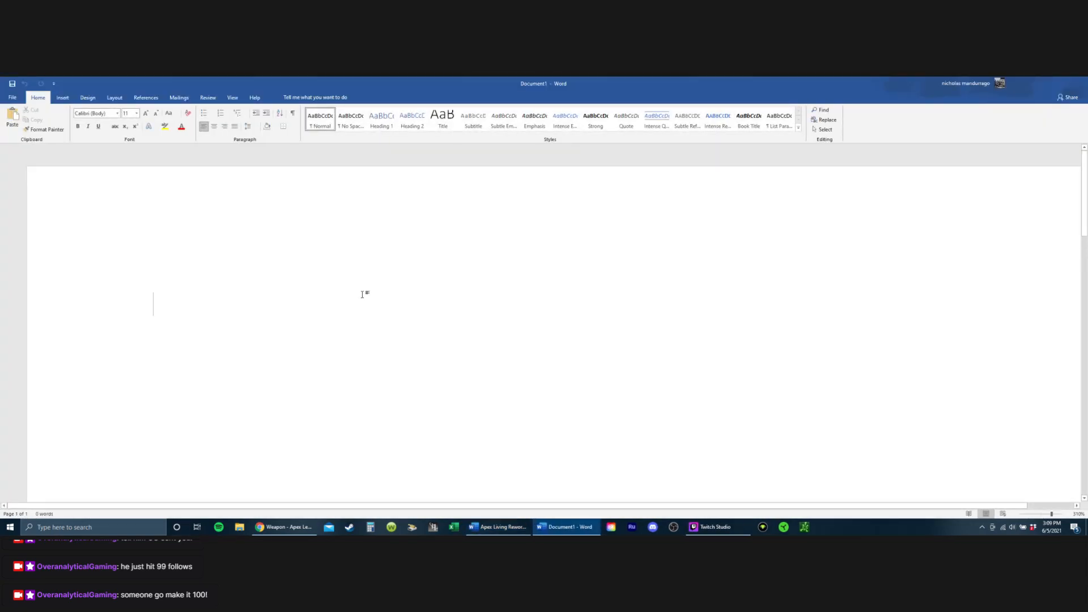
{"action": "key", "text": "Menu"}
{"action": "key", "text": "Escape"}
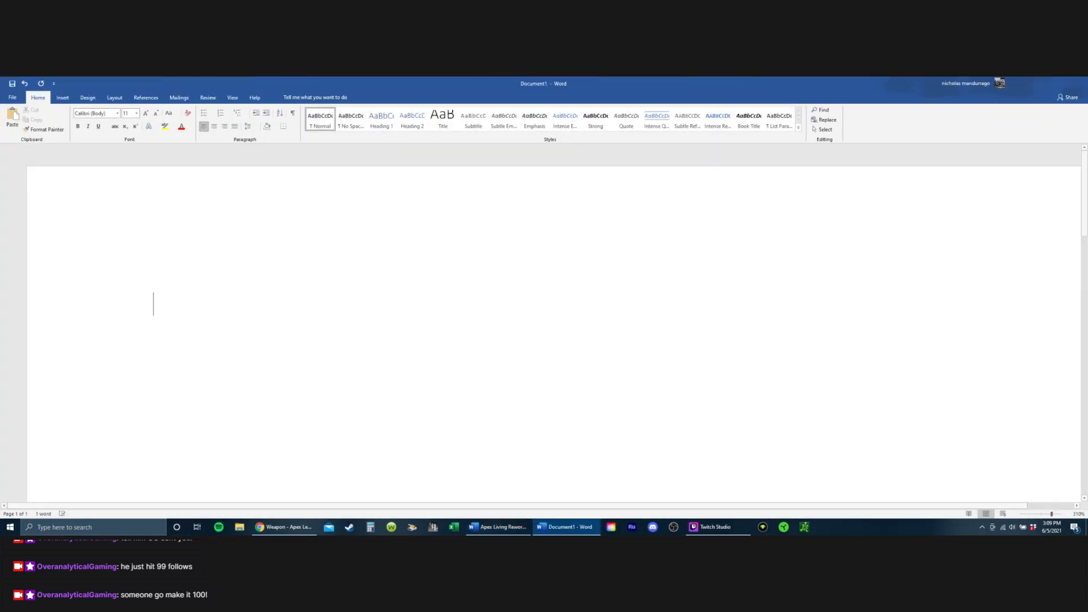
Step: Enter the ammo categories Energy, Light and Heavy on separate lines, each followed by a dash
{"action": "type", "text": "Energy"}
{"action": "key", "text": "Return"}
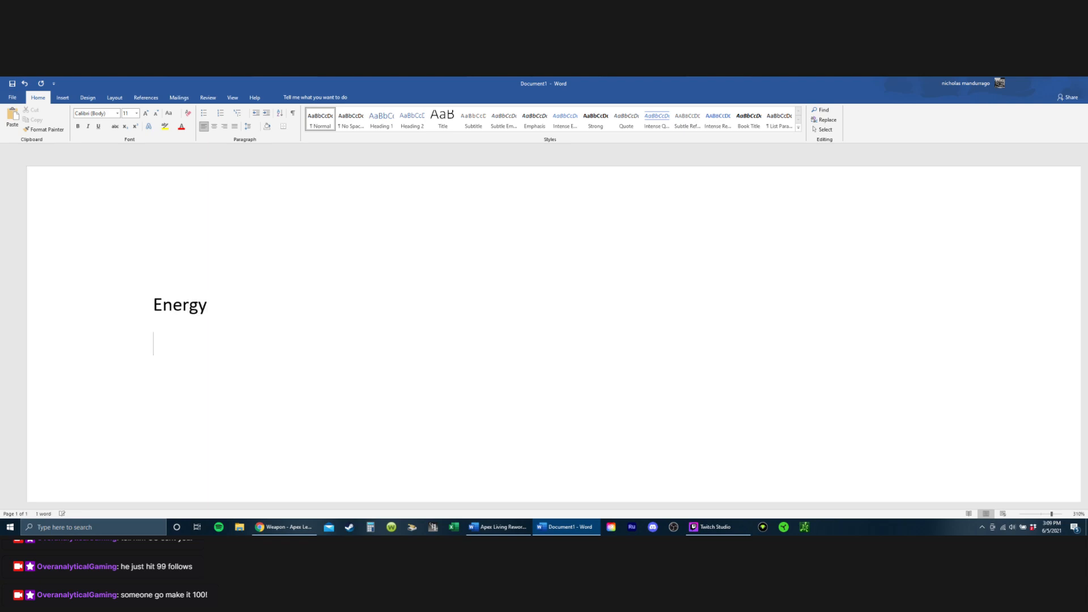
{"action": "type", "text": "Light"}
{"action": "key", "text": "Return"}
{"action": "type", "text": "Heavy -"}
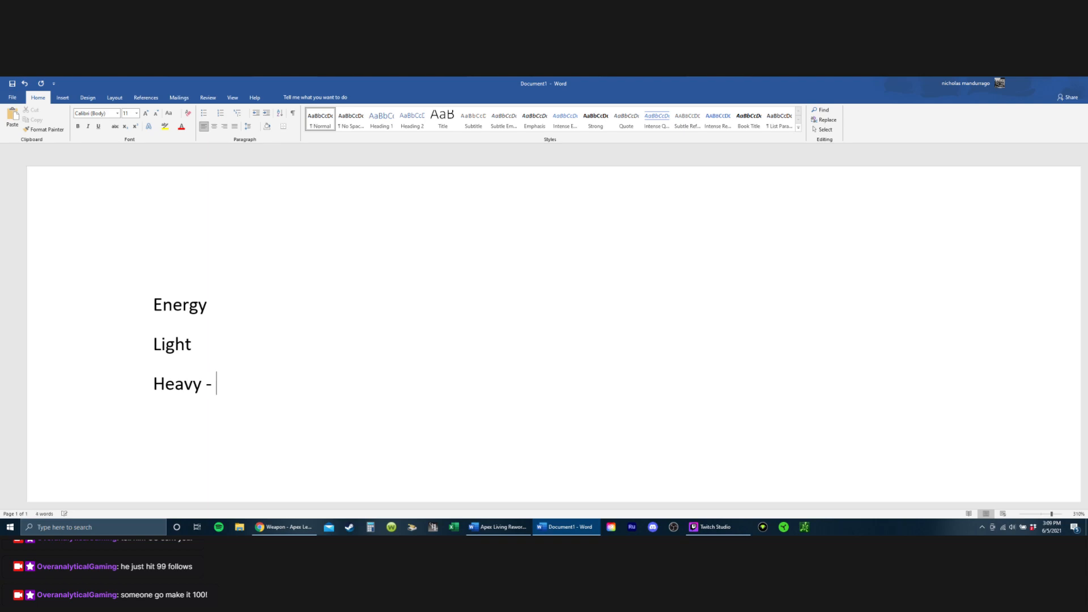
{"action": "key", "text": "Up"}
{"action": "type", "text": "-"}
{"action": "key", "text": "Up"}
{"action": "type", "text": "-"}
Step: List Volt, Havoc and Devo on the Energy line
{"action": "type", "text": "l"}
{"action": "key", "text": "BackSpace"}
{"action": "type", "text": "t"}
{"action": "key", "text": "BackSpace"}
{"action": "type", "text": ", Havoc"}
{"action": "key", "text": "BackSpace"}
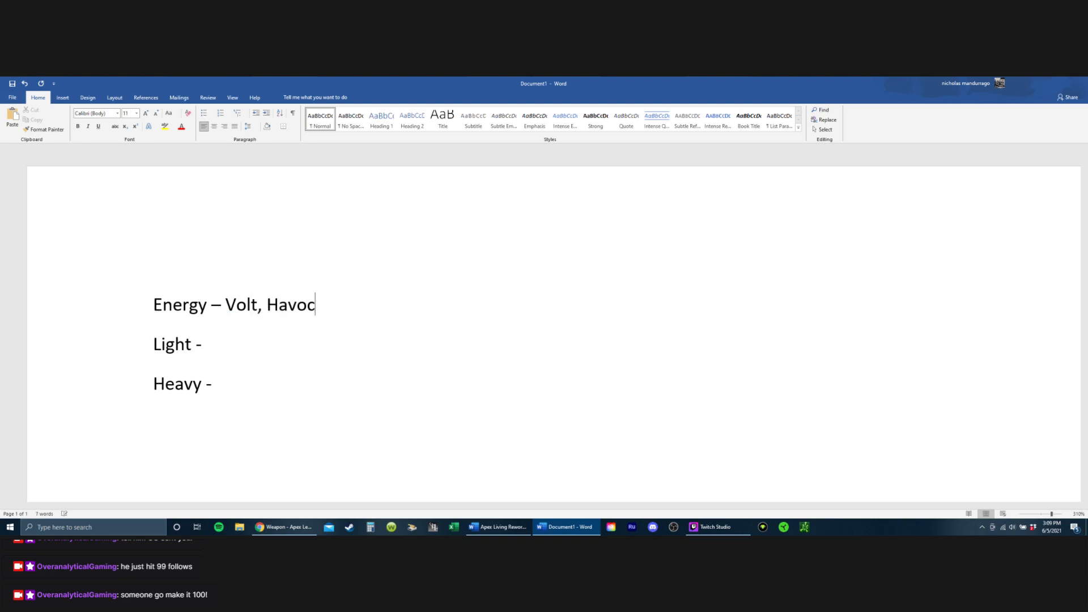
{"action": "type", "text": ", Devo"}
Step: List R99, RE45, Alt and R301 on the Light line
{"action": "left_click", "coordinate": [213, 343]}
{"action": "type", "text": "R99 ,"}
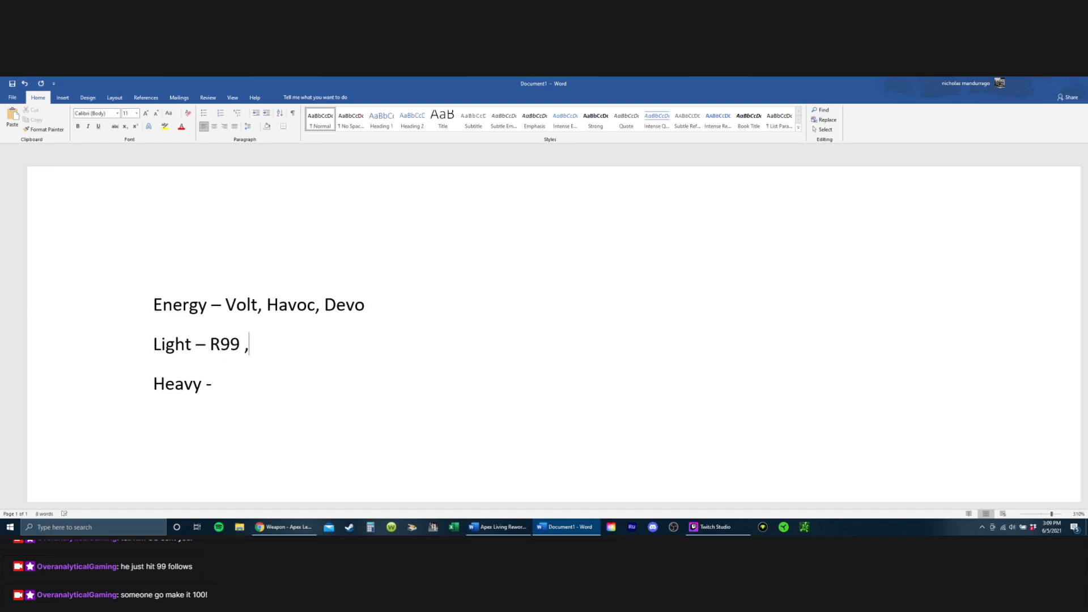
{"action": "key", "text": "BackSpace"}
{"action": "key", "text": "BackSpace"}
{"action": "type", "text": ", RE"}
{"action": "type", "text": "45, Alt,"}
{"action": "type", "text": " RT"}
{"action": "key", "text": "BackSpace"}
{"action": "type", "text": "R"}
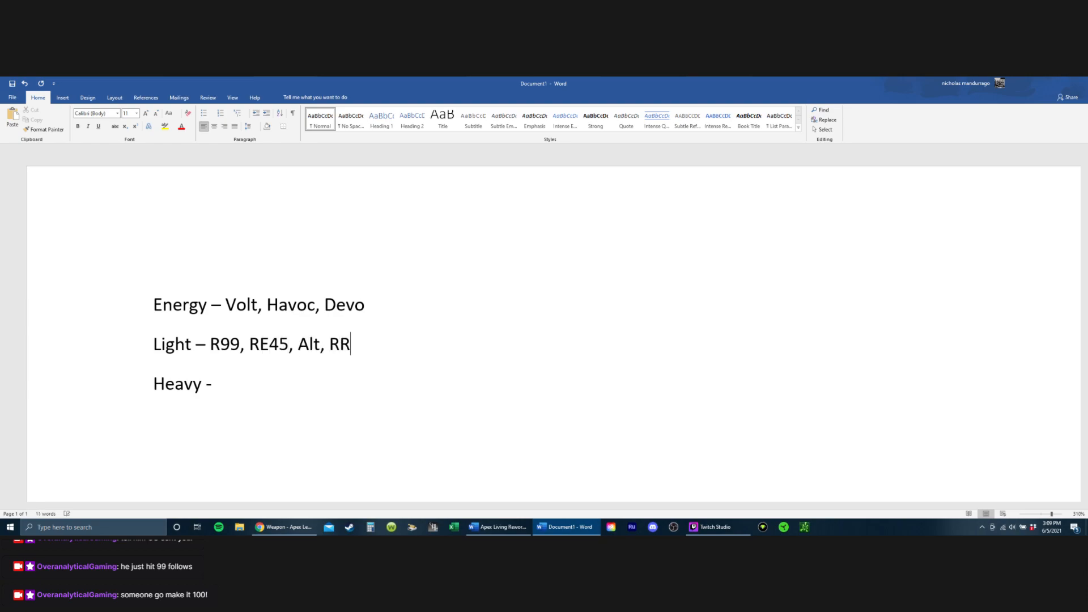
{"action": "key", "text": "BackSpace"}
{"action": "type", "text": "310"}
{"action": "key", "text": "BackSpace"}
{"action": "key", "text": "BackSpace"}
{"action": "type", "text": "01,"}
Step: Switch to the wiki in Chrome and examine its weapon list from assault rifles to shotguns for missing weapons
{"action": "left_click", "coordinate": [284, 527]}
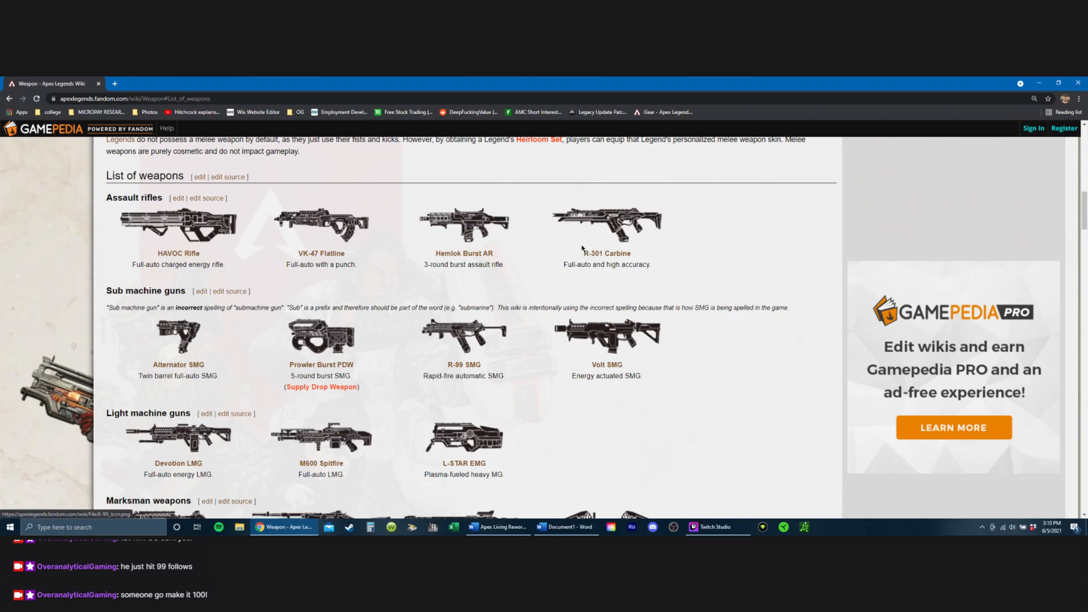
{"action": "scroll", "coordinate": [199, 343], "scroll_direction": "up", "scroll_amount": 5}
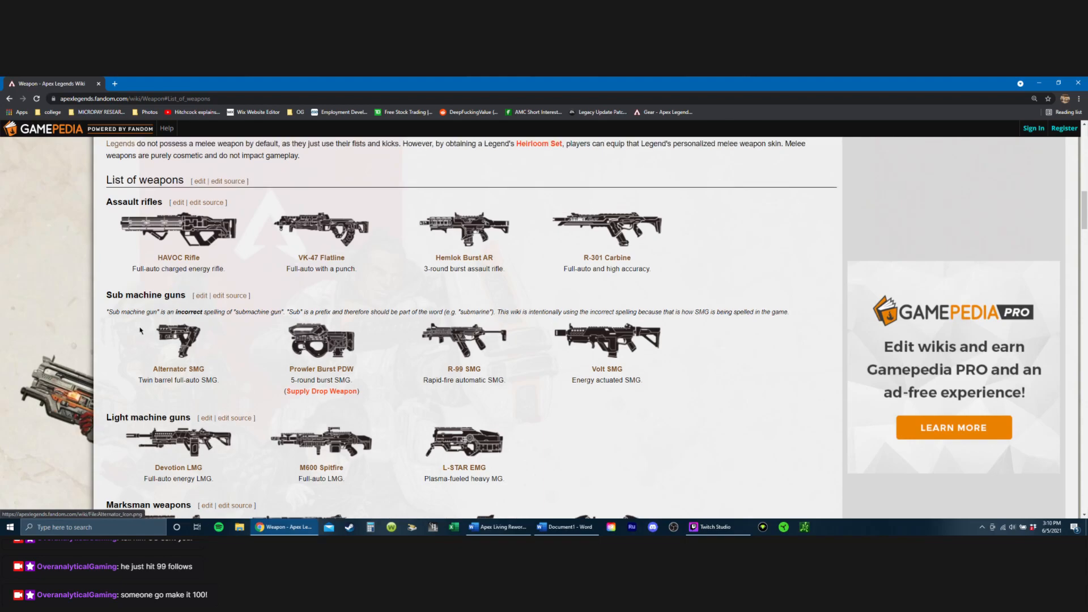
{"action": "scroll", "coordinate": [207, 284], "scroll_direction": "down", "scroll_amount": 10}
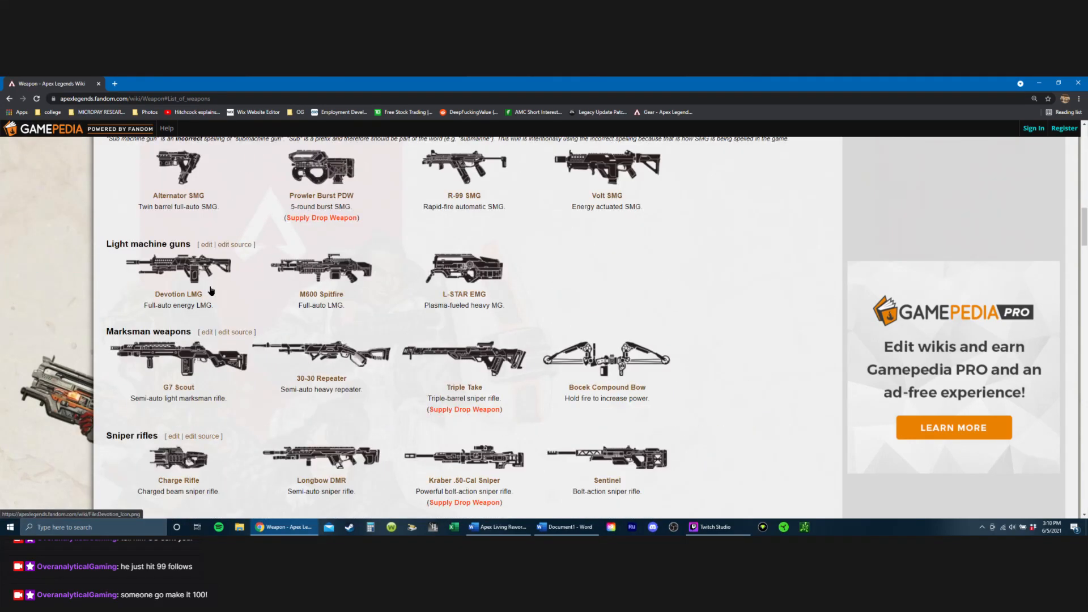
{"action": "scroll", "coordinate": [205, 279], "scroll_direction": "down", "scroll_amount": 2}
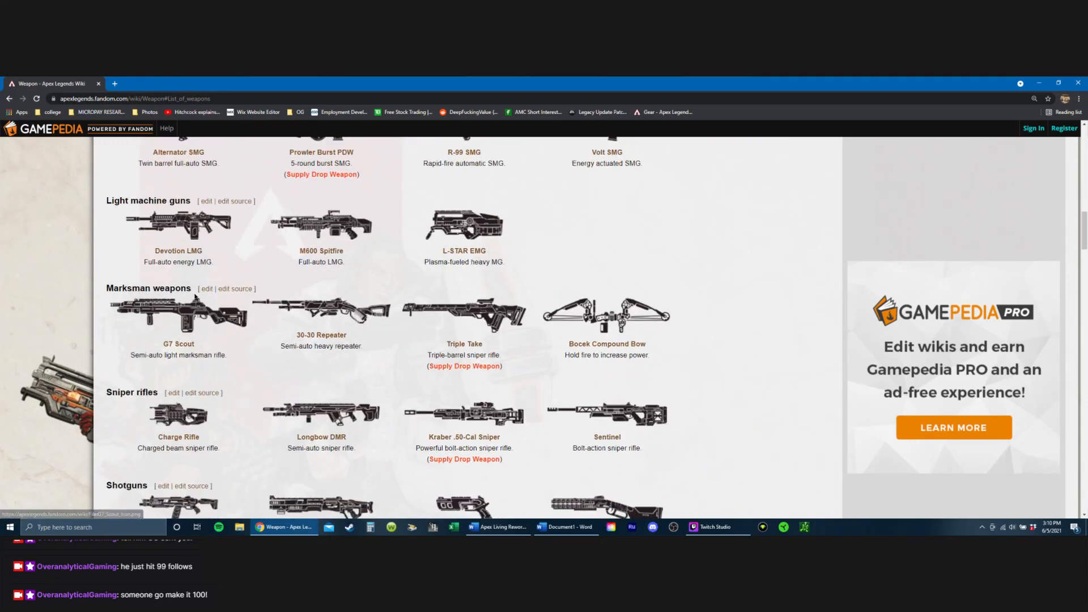
{"action": "scroll", "coordinate": [201, 286], "scroll_direction": "down", "scroll_amount": 1}
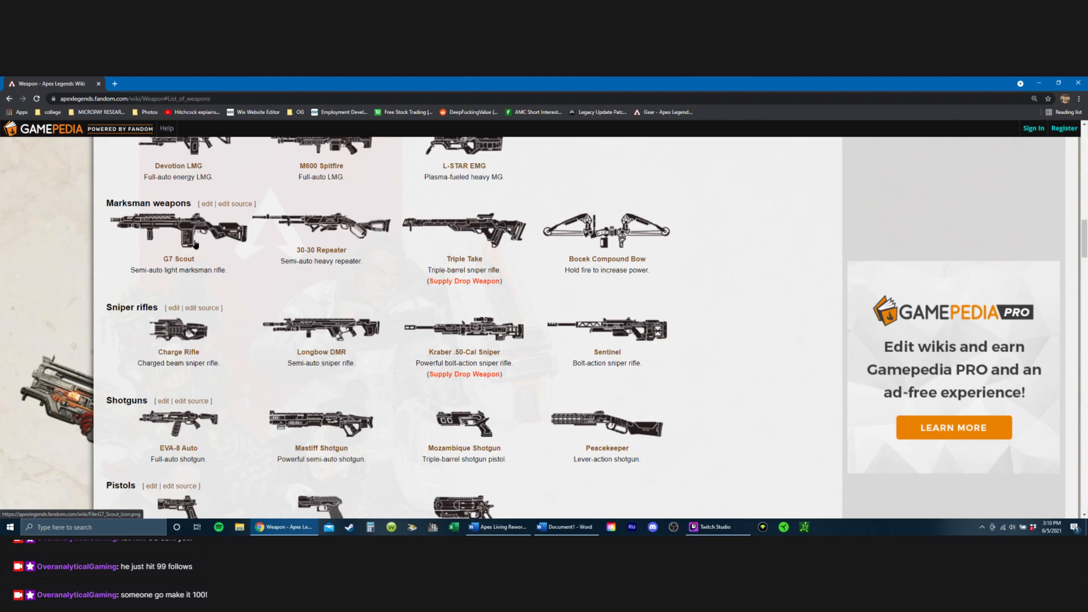
{"action": "left_click", "coordinate": [497, 527]}
{"action": "scroll", "coordinate": [436, 377], "scroll_direction": "down", "scroll_amount": 5}
Step: Return to the new Word document and remove the trailing comma after R301 on the Light line
{"action": "left_click", "coordinate": [557, 528]}
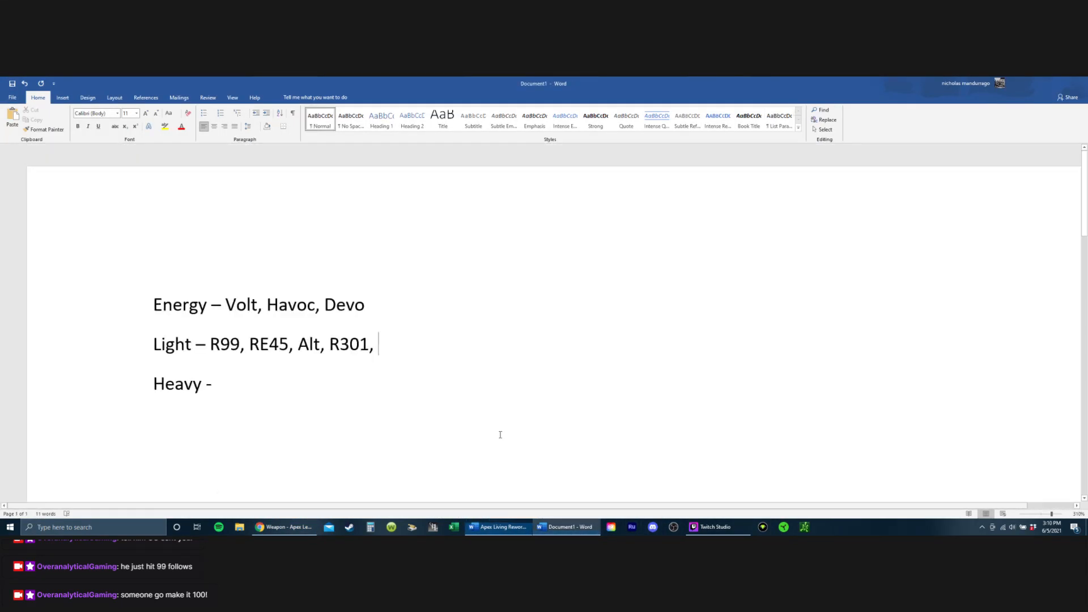
{"action": "key", "text": "BackSpace"}
{"action": "key", "text": "BackSpace"}
Step: Add a Sniper line below Heavy listing Bow, Triple Take, G7, Longbow and Sentinel
{"action": "left_click", "coordinate": [347, 383]}
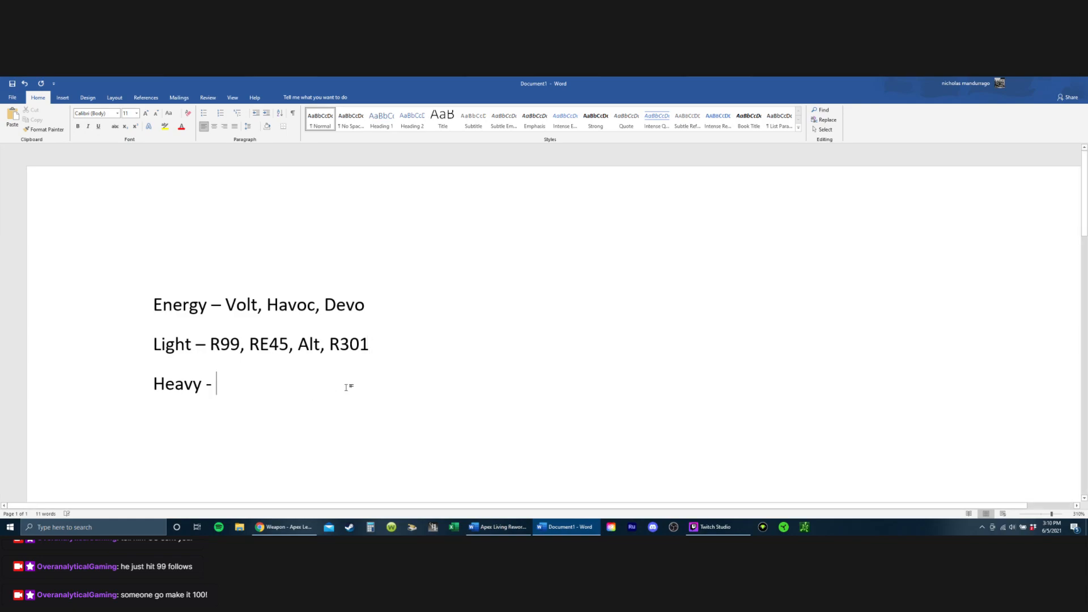
{"action": "key", "text": "Return"}
{"action": "type", "text": "Sniper - B"}
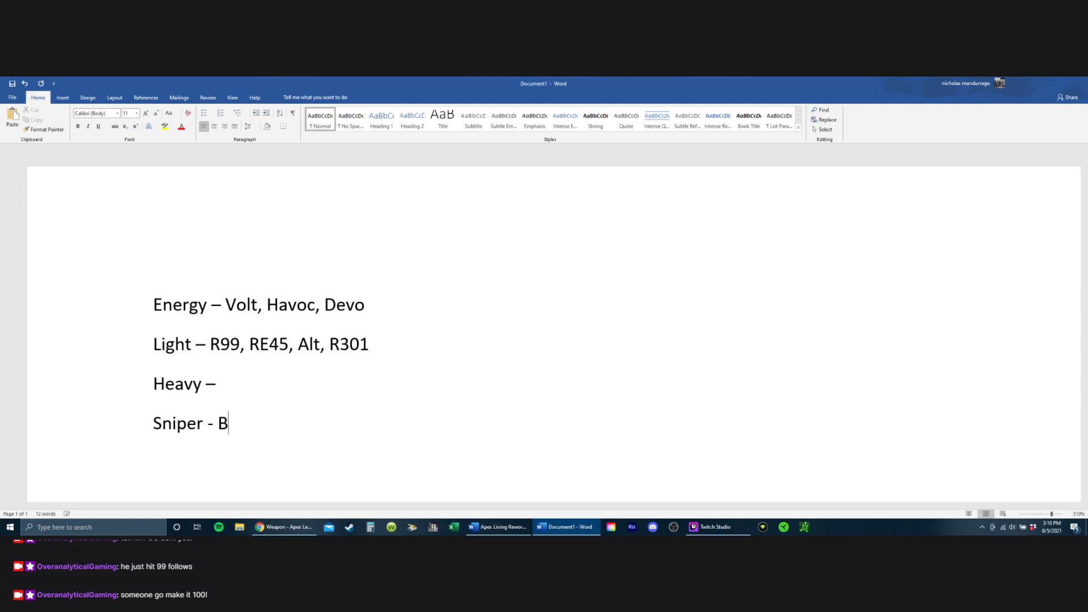
{"action": "type", "text": "ow, Triple t"}
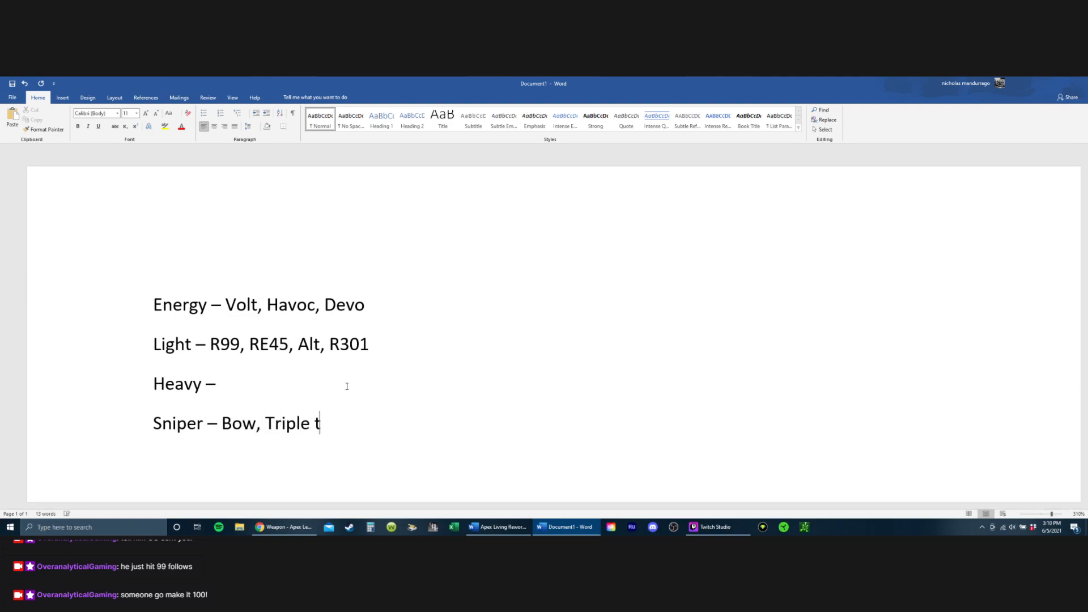
{"action": "key", "text": "BackSpace"}
{"action": "type", "text": "Tae"}
{"action": "key", "text": "BackSpace"}
{"action": "type", "text": "ke ,"}
{"action": "key", "text": "BackSpace"}
{"action": "key", "text": "BackSpace"}
{"action": "type", "text": ", G7, Longbow."}
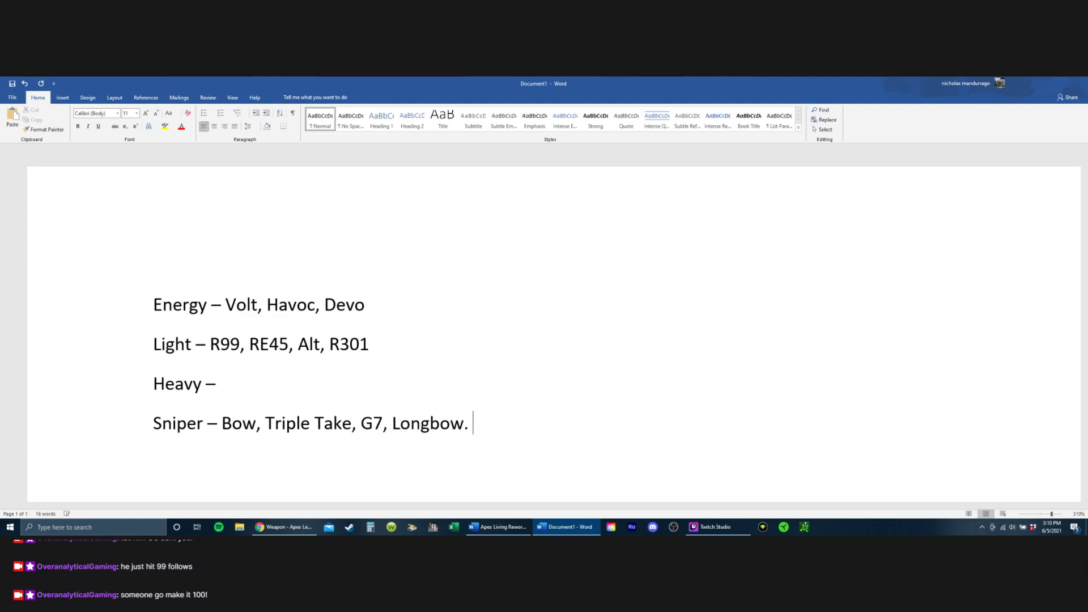
{"action": "key", "text": "BackSpace"}
{"action": "type", "text": ", Sentinel"}
Step: Check the marksman weapons, sniper rifles, shotguns and pistols on the wiki in Chrome and return to the new Word document
{"action": "left_click", "coordinate": [499, 527]}
{"action": "left_click", "coordinate": [471, 530]}
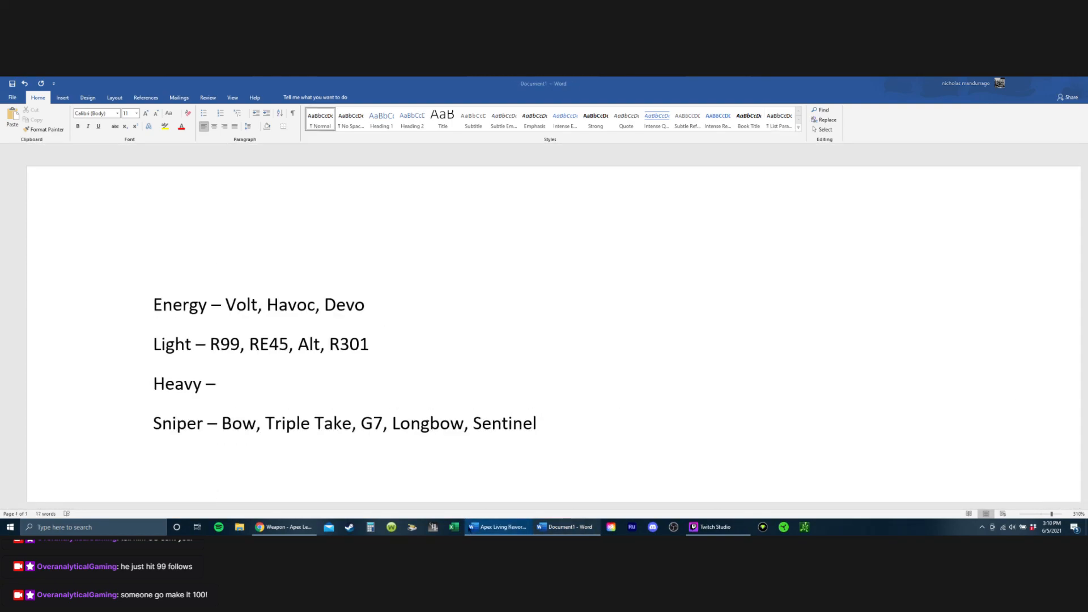
{"action": "left_click", "coordinate": [284, 527]}
{"action": "scroll", "coordinate": [354, 327], "scroll_direction": "down", "scroll_amount": 4}
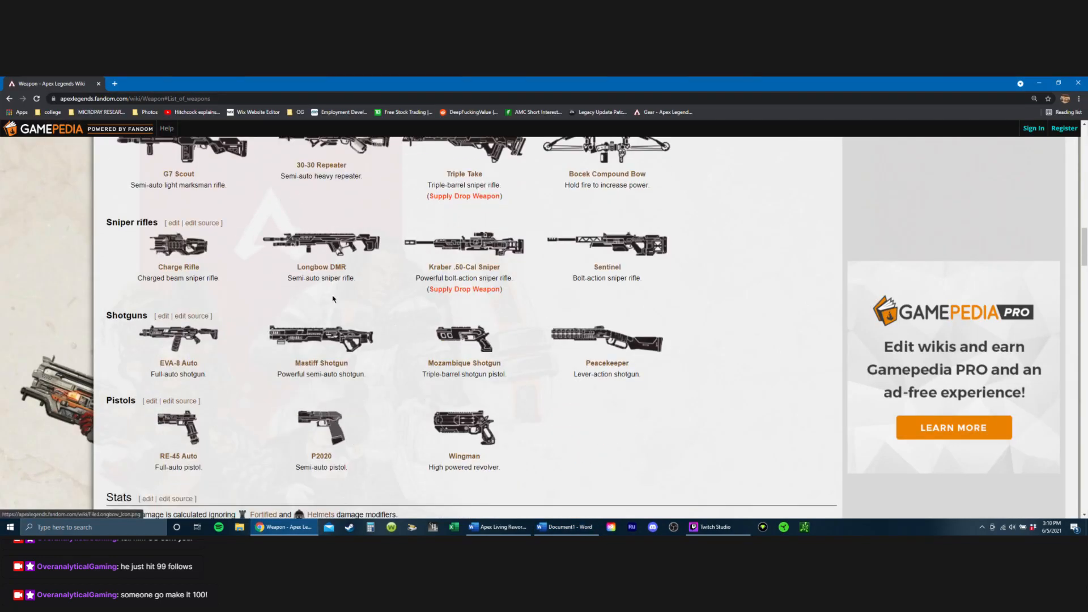
{"action": "scroll", "coordinate": [357, 397], "scroll_direction": "up", "scroll_amount": 2}
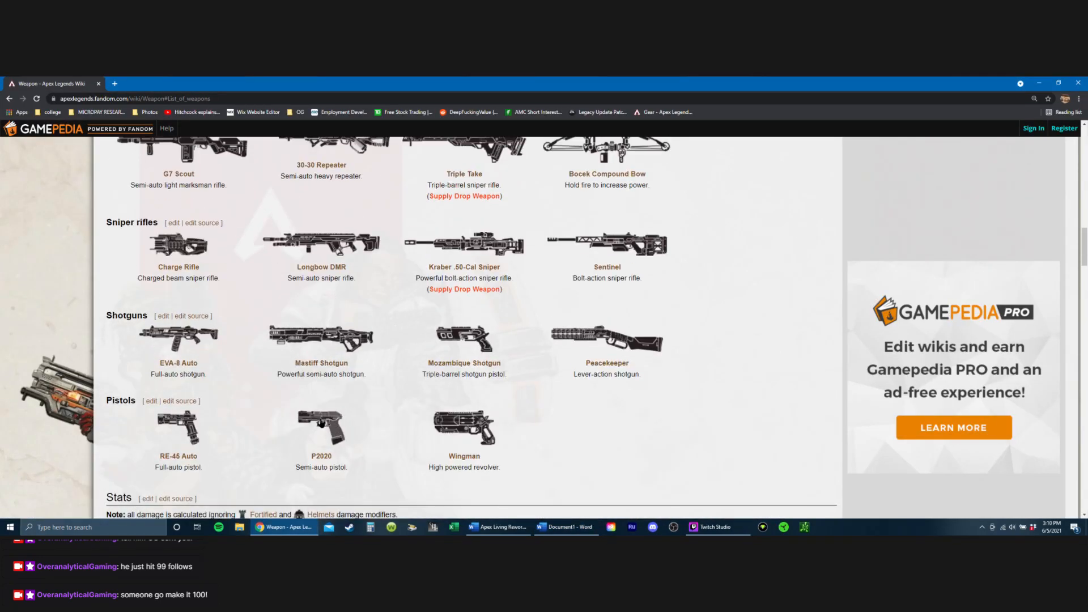
{"action": "scroll", "coordinate": [340, 402], "scroll_direction": "up", "scroll_amount": 2}
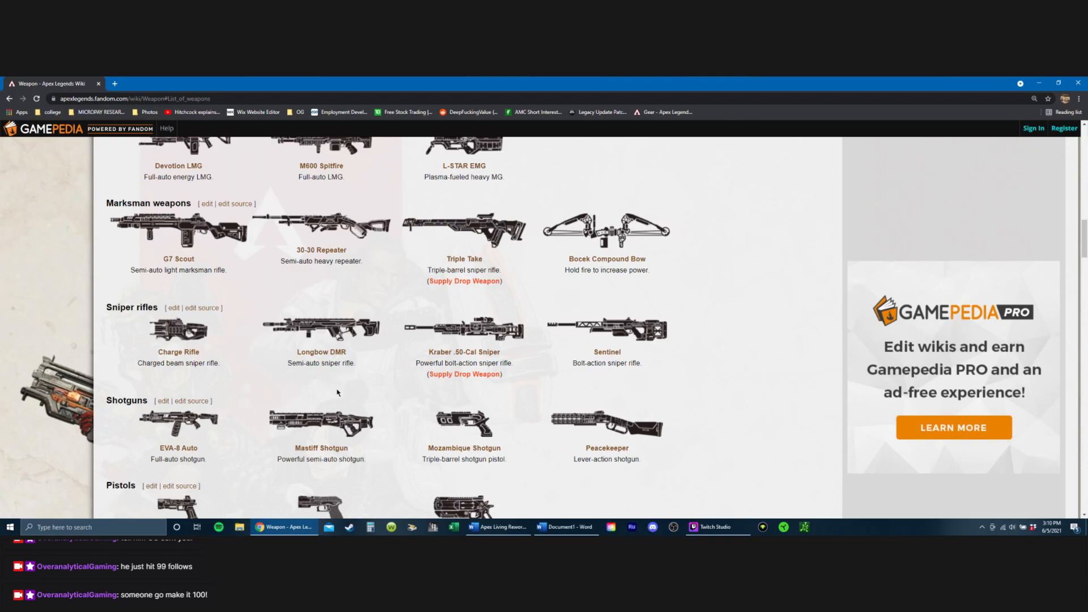
{"action": "left_click", "coordinate": [579, 528]}
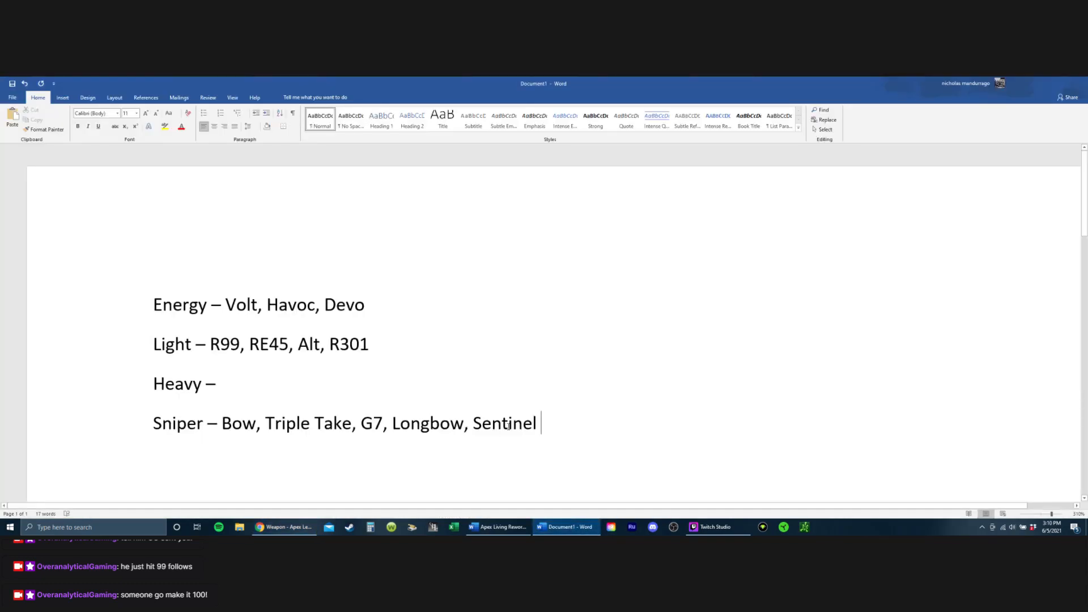
{"action": "type", "text": ", 30-30"}
{"action": "left_click_drag", "start_coordinate": [548, 424], "coordinate": [592, 425]}
{"action": "key", "text": "BackSpace"}
{"action": "key", "text": "ctrl+z"}
{"action": "key", "text": "ctrl+z"}
Step: Add P2020 to the Light line and list Prowler, Flatline, Hemlock, Spitfire and Wingman on the Heavy line
{"action": "type", "text": ", P2020"}
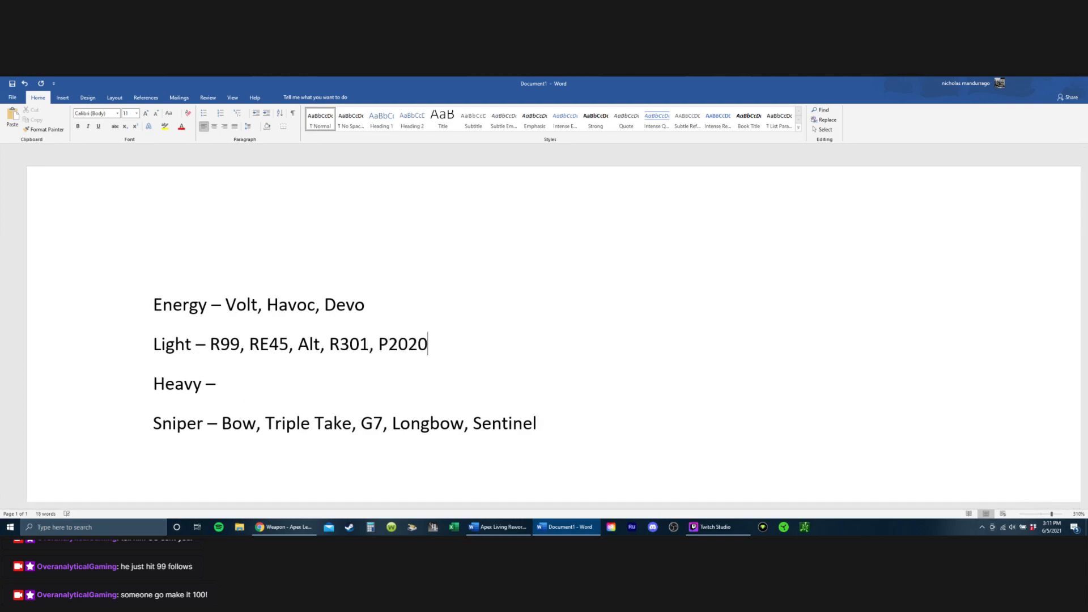
{"action": "key", "text": "Down"}
{"action": "type", "text": "Prolwer"}
{"action": "key", "text": "BackSpace"}
{"action": "key", "text": "BackSpace"}
{"action": "key", "text": "BackSpace"}
{"action": "key", "text": "BackSpace"}
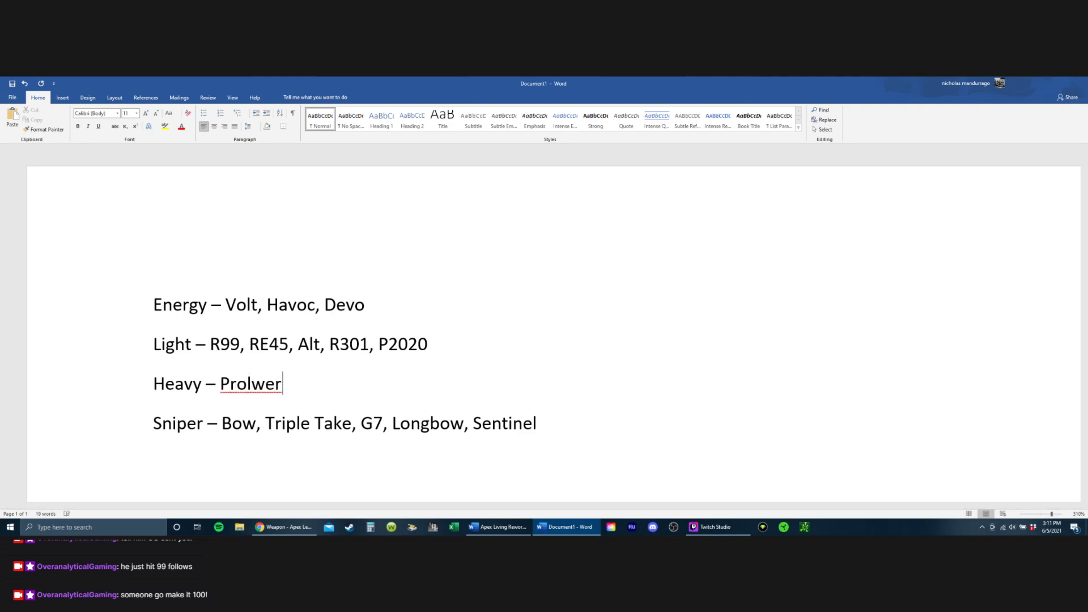
{"action": "type", "text": "wler, Flatline, Hemlcok"}
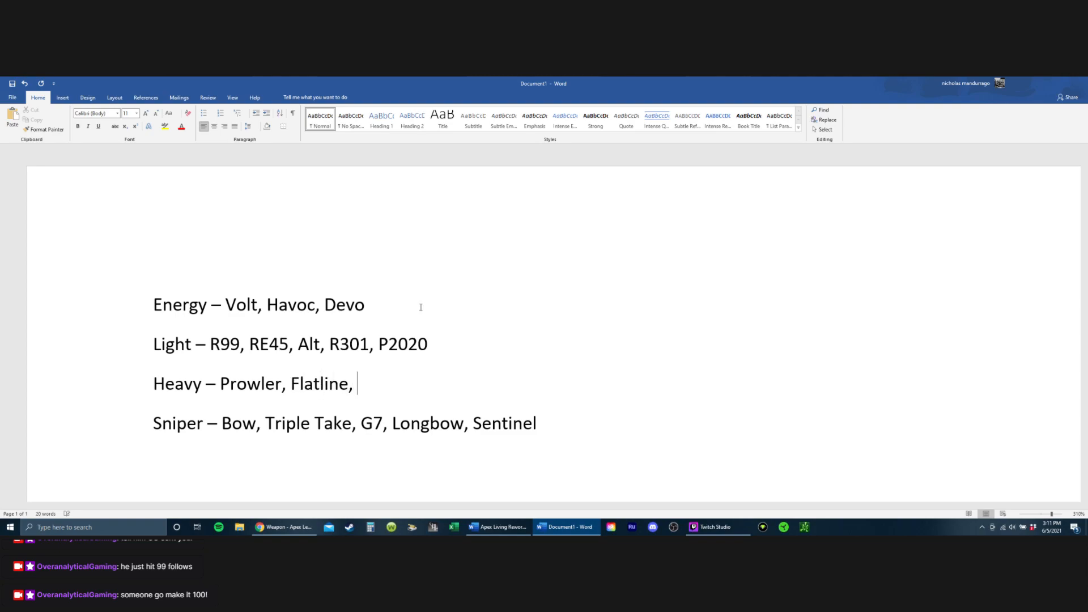
{"action": "key", "text": "BackSpace"}
{"action": "key", "text": "BackSpace"}
{"action": "key", "text": "BackSpace"}
{"action": "type", "text": "ockm"}
{"action": "key", "text": "BackSpace"}
{"action": "key", "text": "BackSpace"}
{"action": "type", "text": ", "}
{"action": "type", "text": "Spitfir"}
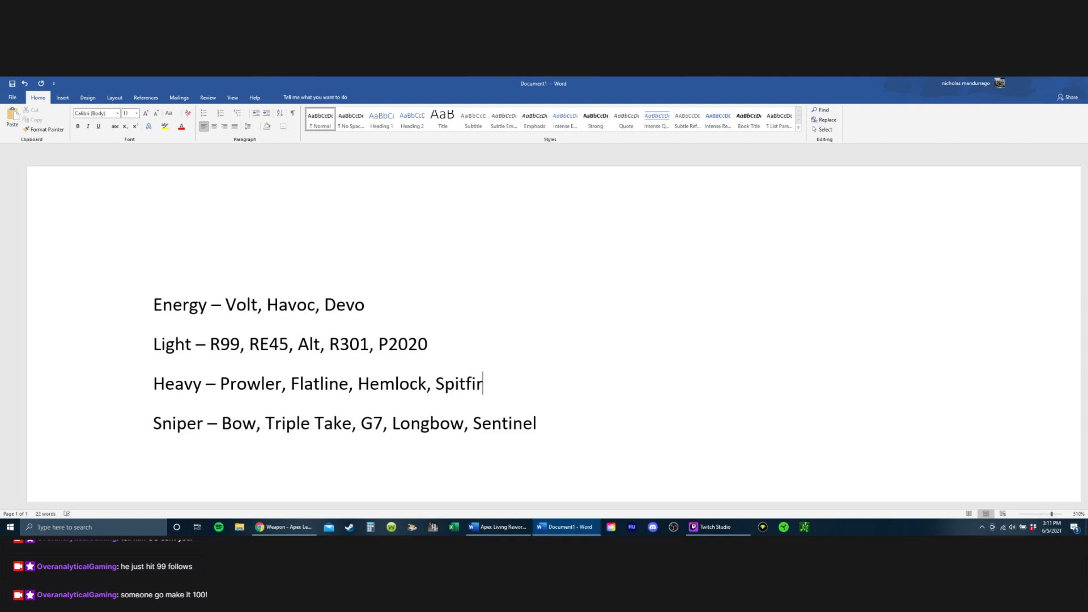
{"action": "type", "text": "e, Wingman,"}
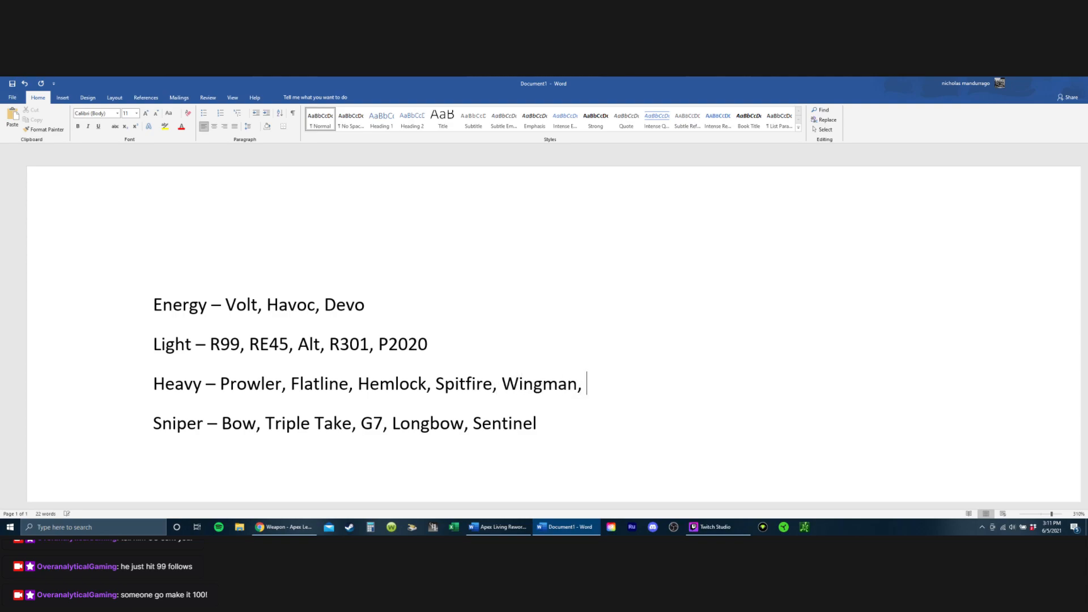
{"action": "key", "text": "alt+Tab"}
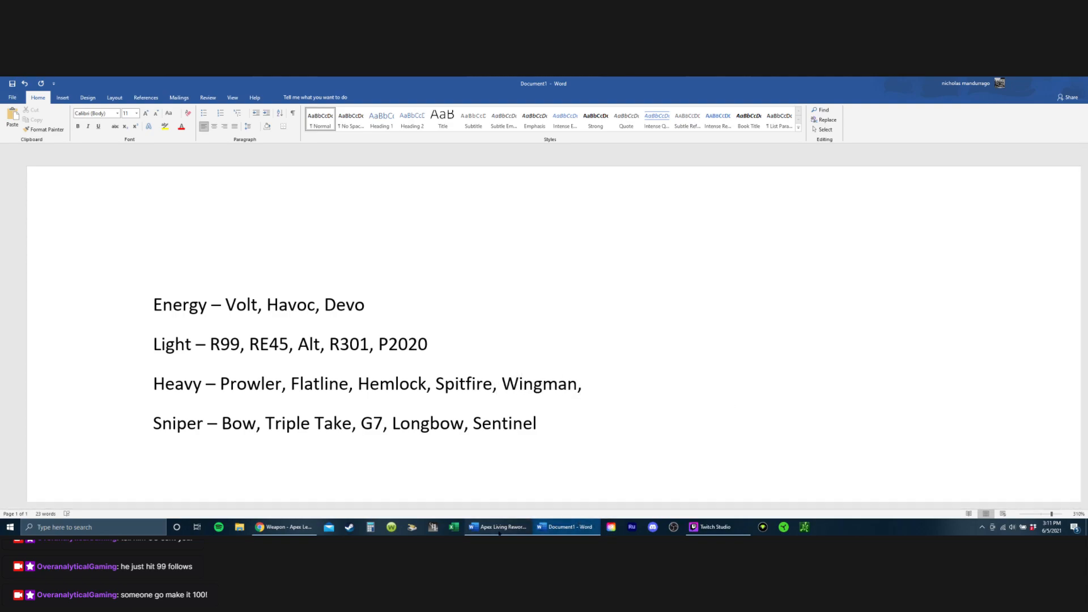
{"action": "left_click", "coordinate": [561, 527]}
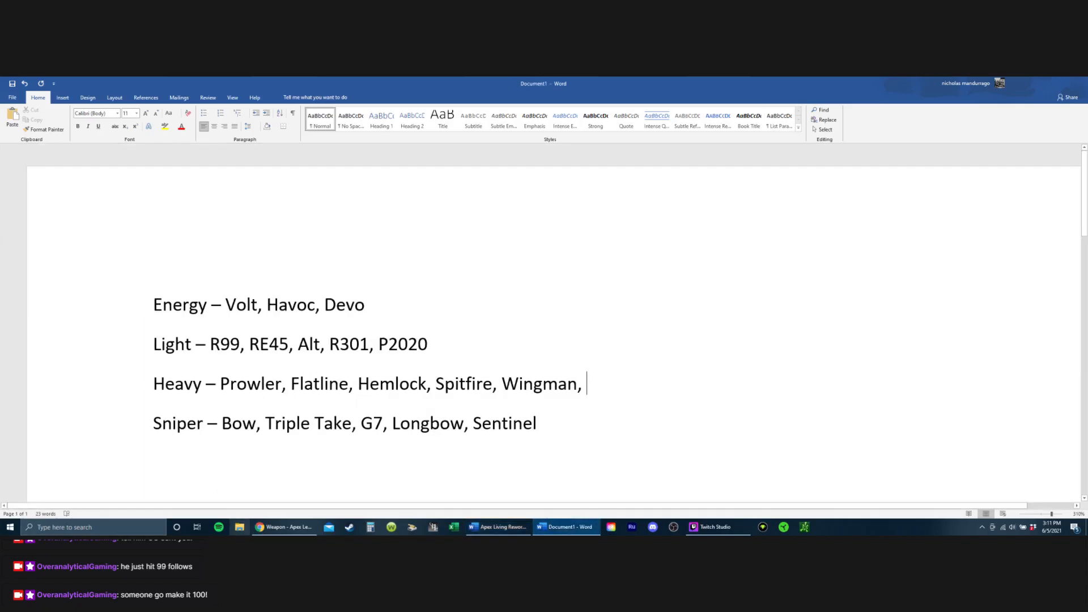
Step: Check the sniper rifles on the wiki in Chrome, return to the new Word document and add Charge Rifle to the Sniper line
{"action": "left_click", "coordinate": [285, 527]}
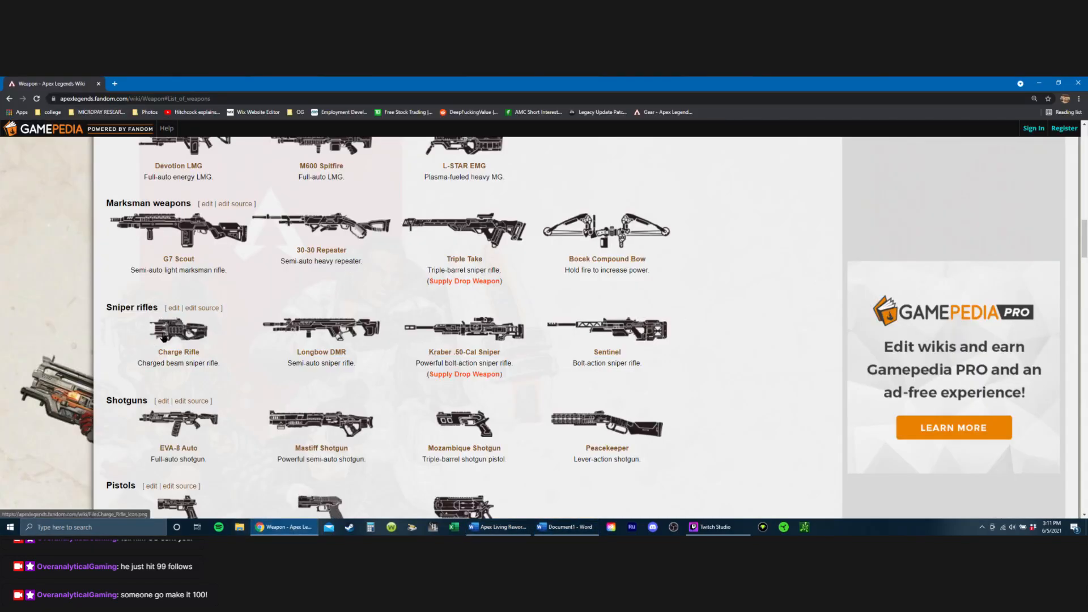
{"action": "key", "text": "alt+Tab"}
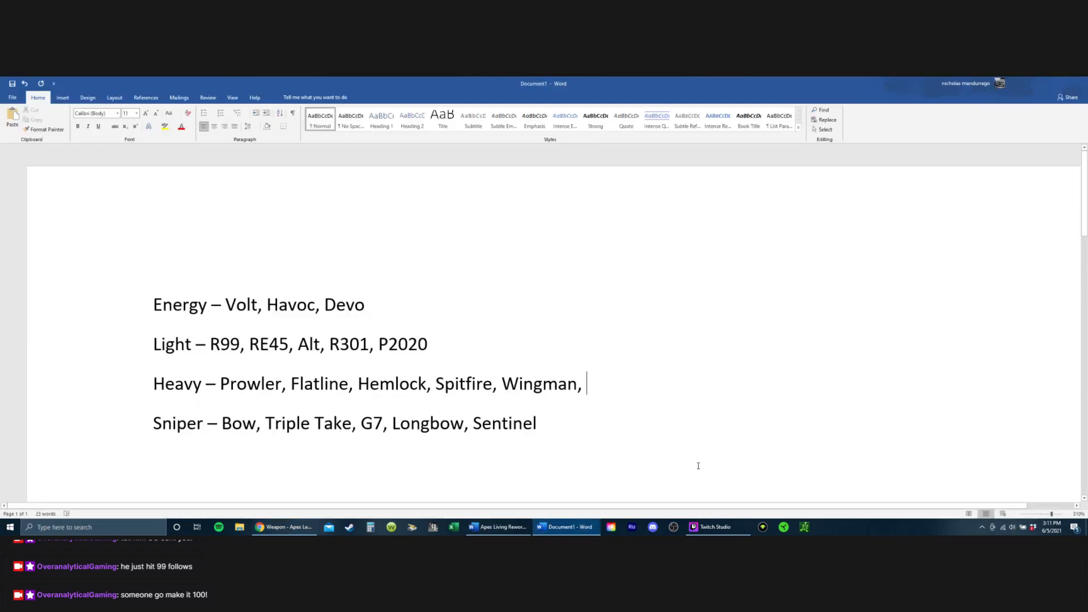
{"action": "left_click", "coordinate": [587, 421]}
{"action": "type", "text": ", "}
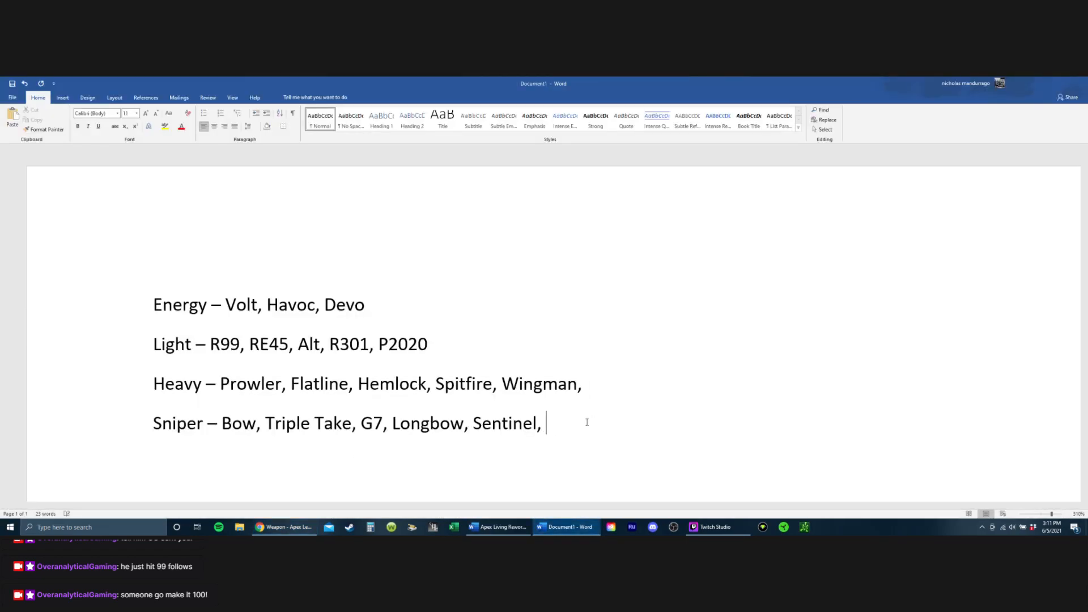
{"action": "type", "text": "Charge Rifle"}
Step: Check the wiki's weapon list in Chrome from pistols up to light machine guns and return to the new Word document
{"action": "left_click", "coordinate": [283, 527]}
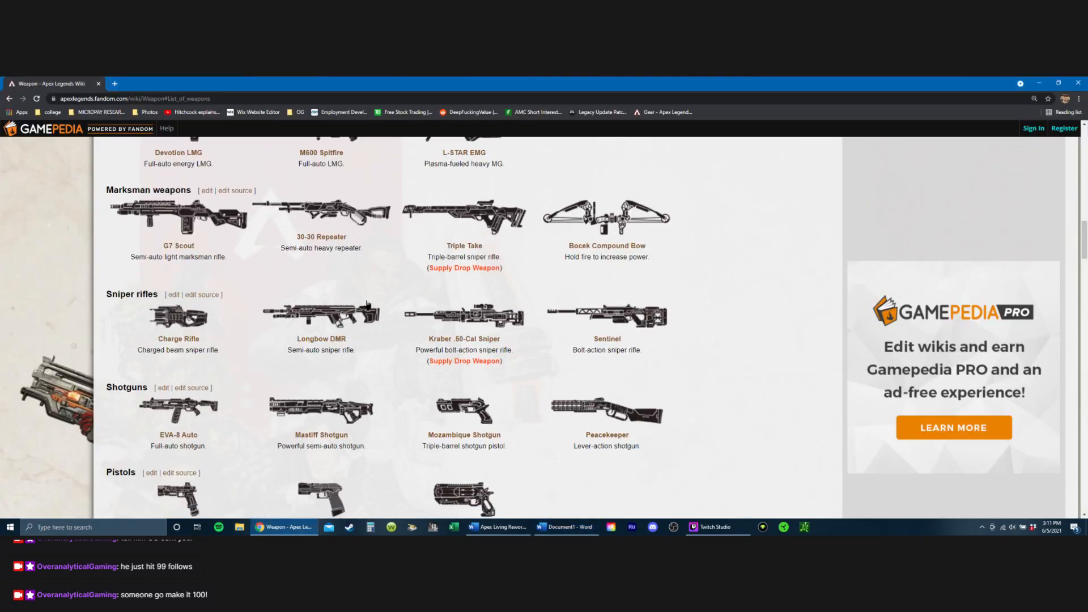
{"action": "scroll", "coordinate": [287, 378], "scroll_direction": "down", "scroll_amount": 2}
{"action": "scroll", "coordinate": [272, 386], "scroll_direction": "down", "scroll_amount": 1}
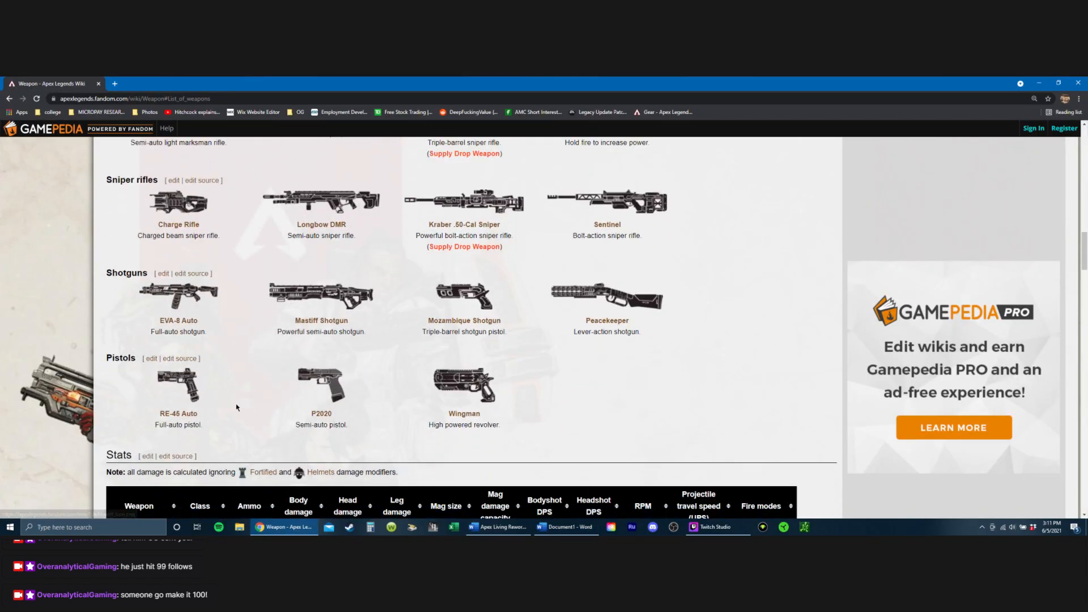
{"action": "scroll", "coordinate": [255, 394], "scroll_direction": "up", "scroll_amount": 1}
{"action": "scroll", "coordinate": [254, 394], "scroll_direction": "up", "scroll_amount": 1}
{"action": "scroll", "coordinate": [297, 375], "scroll_direction": "up", "scroll_amount": 1}
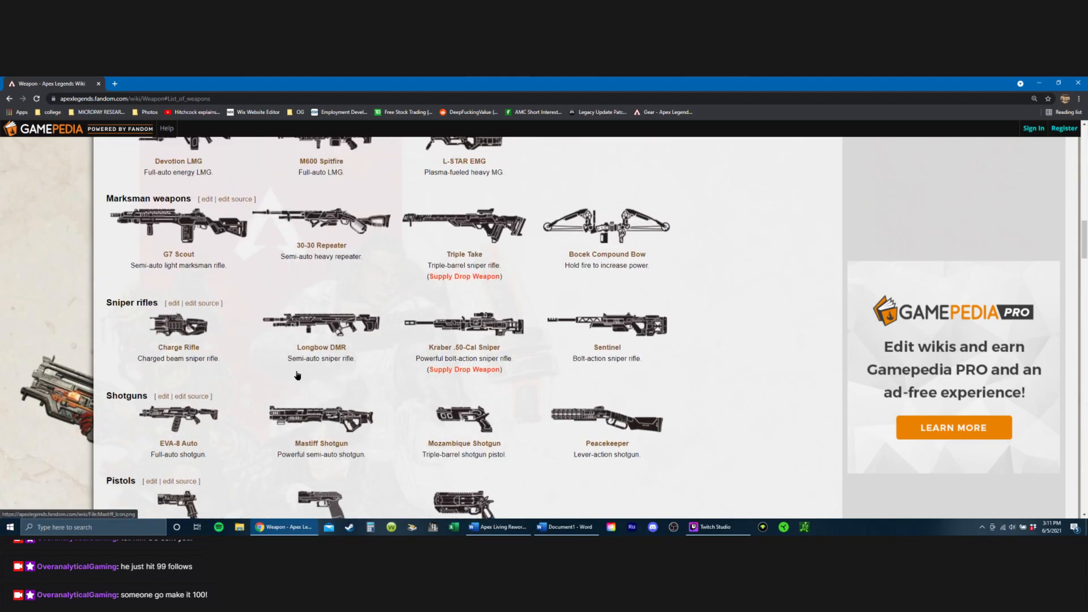
{"action": "scroll", "coordinate": [298, 375], "scroll_direction": "up", "scroll_amount": 2}
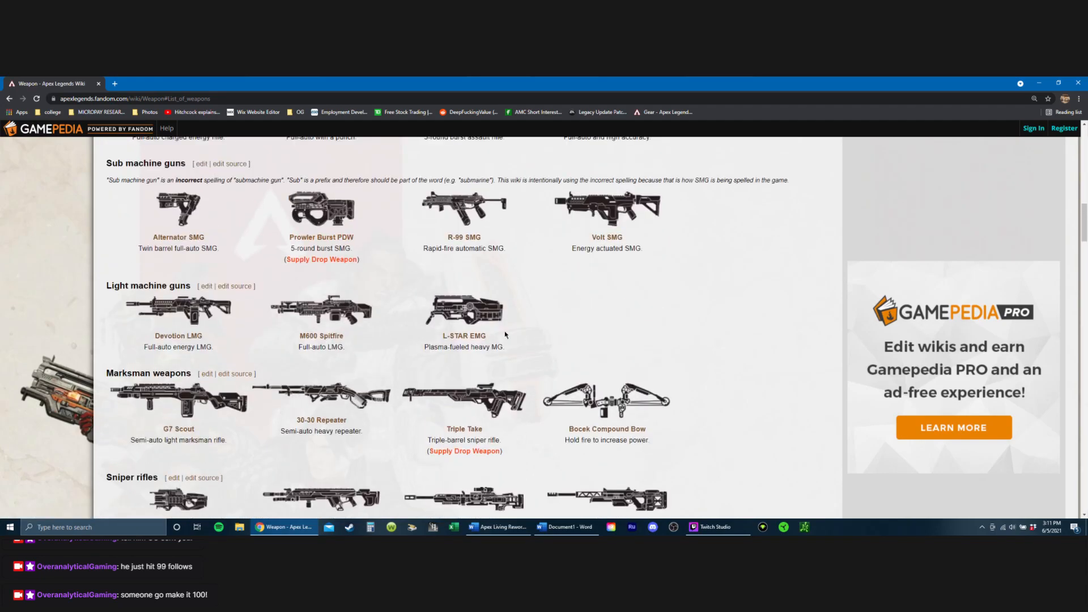
{"action": "scroll", "coordinate": [340, 323], "scroll_direction": "up", "scroll_amount": 1}
{"action": "left_click", "coordinate": [566, 527]}
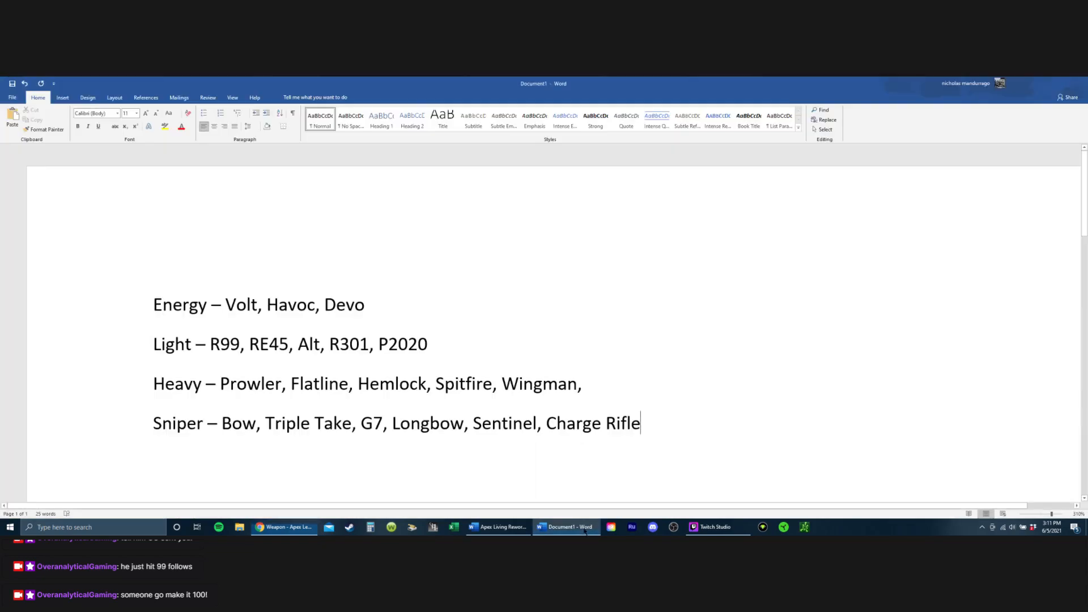
Step: Add L-Star to the end of the Energy line
{"action": "type", "text": ", L"}
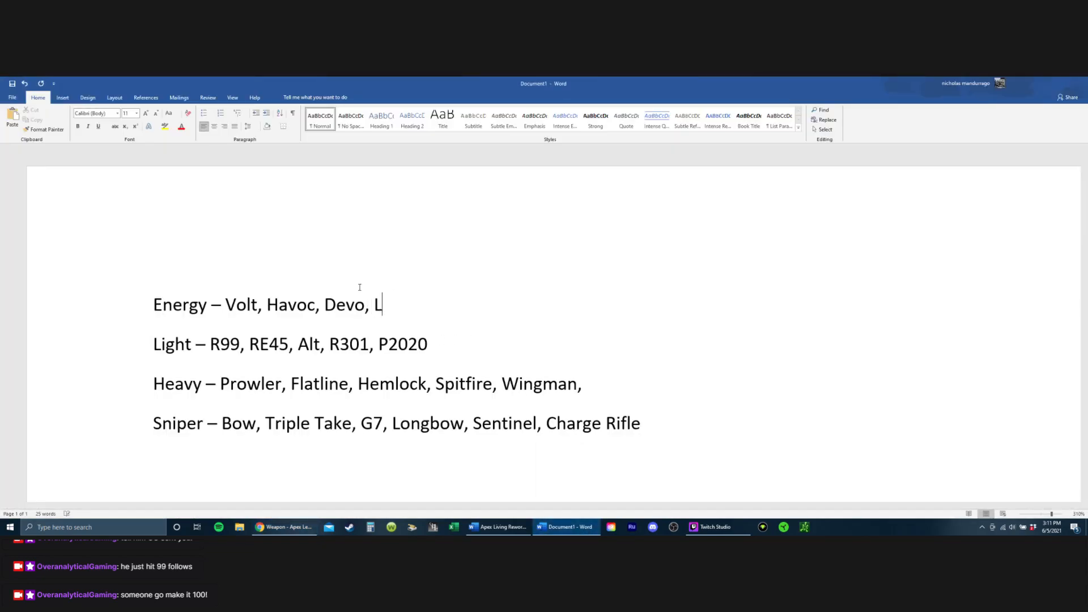
{"action": "type", "text": "-"}
{"action": "key", "text": "BackSpace"}
{"action": "type", "text": "S"}
{"action": "key", "text": "BackSpace"}
{"action": "type", "text": "0"}
{"action": "key", "text": "BackSpace"}
{"action": "key", "text": "BackSpace"}
{"action": "type", "text": "-Star"}
Step: Recheck the wiki's weapon list in Chrome from assault rifles down to shotguns and return to the new Word document
{"action": "left_click", "coordinate": [539, 531]}
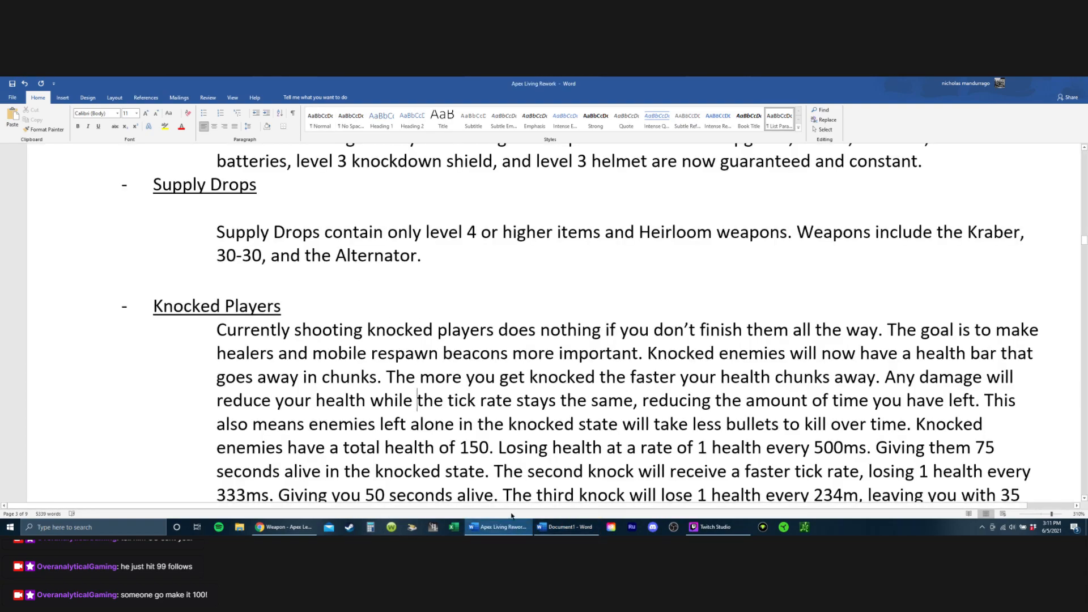
{"action": "left_click", "coordinate": [539, 532]}
{"action": "left_click", "coordinate": [284, 528]}
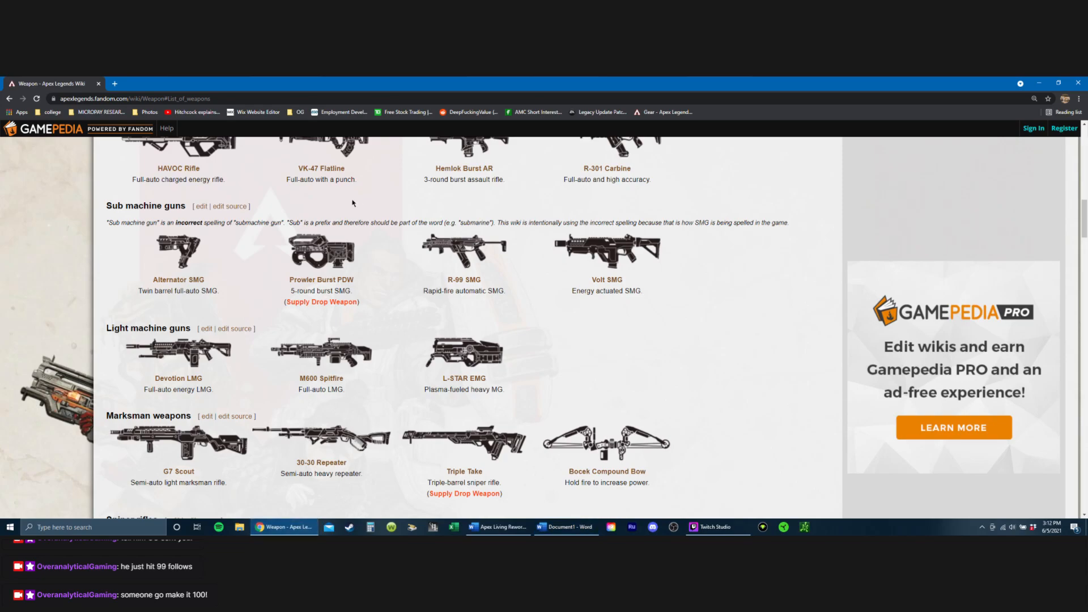
{"action": "scroll", "coordinate": [352, 358], "scroll_direction": "up", "scroll_amount": 2}
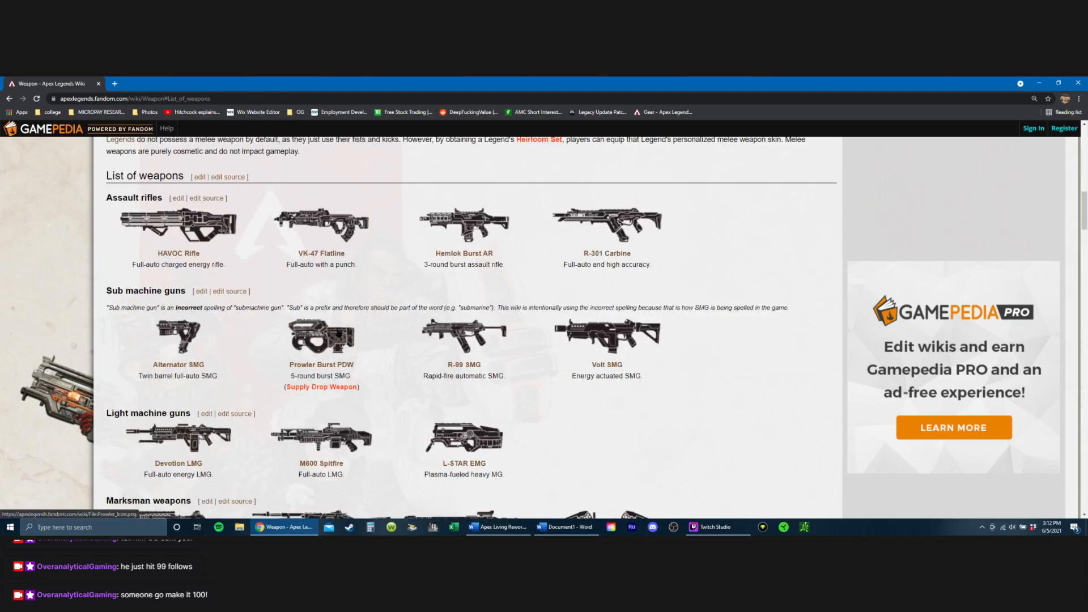
{"action": "scroll", "coordinate": [339, 333], "scroll_direction": "up", "scroll_amount": 7}
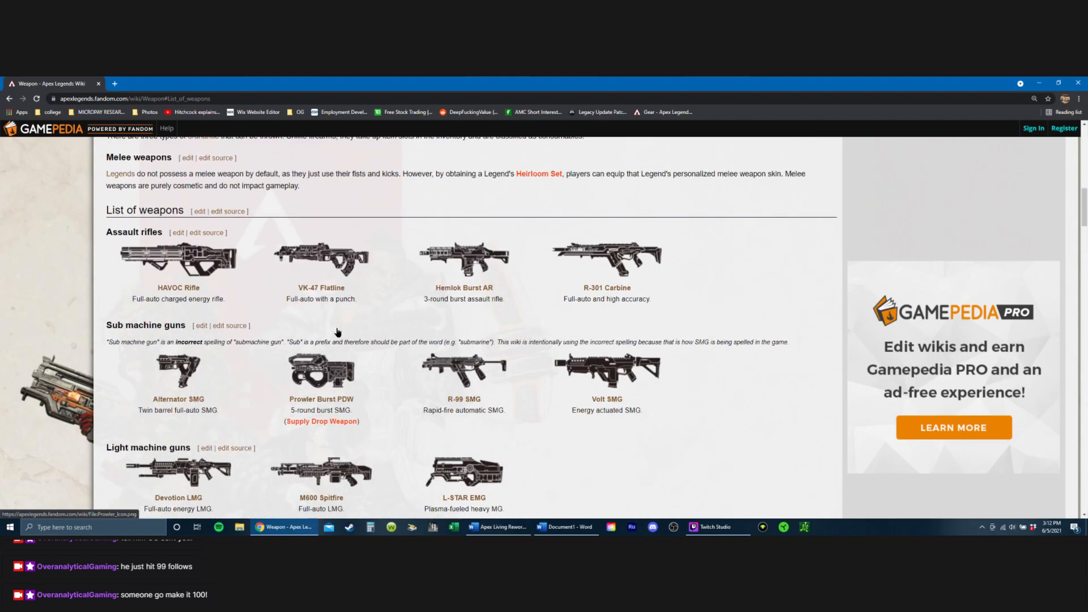
{"action": "scroll", "coordinate": [357, 349], "scroll_direction": "down", "scroll_amount": 6}
{"action": "scroll", "coordinate": [357, 348], "scroll_direction": "down", "scroll_amount": 6}
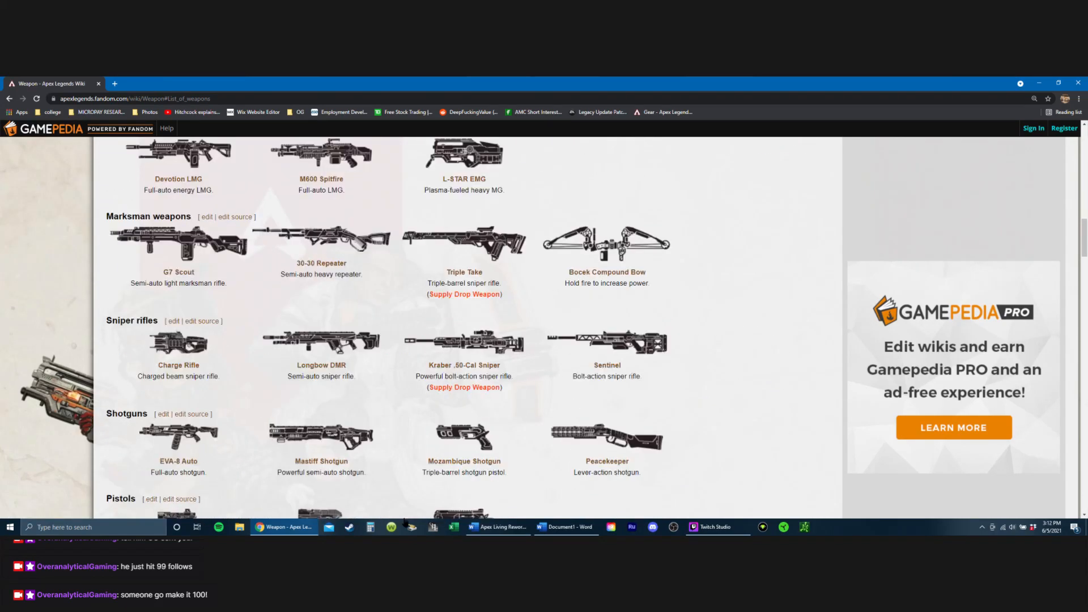
{"action": "left_click", "coordinate": [564, 527]}
Step: Review the Energy, Light, Heavy and Sniper weapon lists in the new document
{"action": "scroll", "coordinate": [420, 347], "scroll_direction": "down", "scroll_amount": 2}
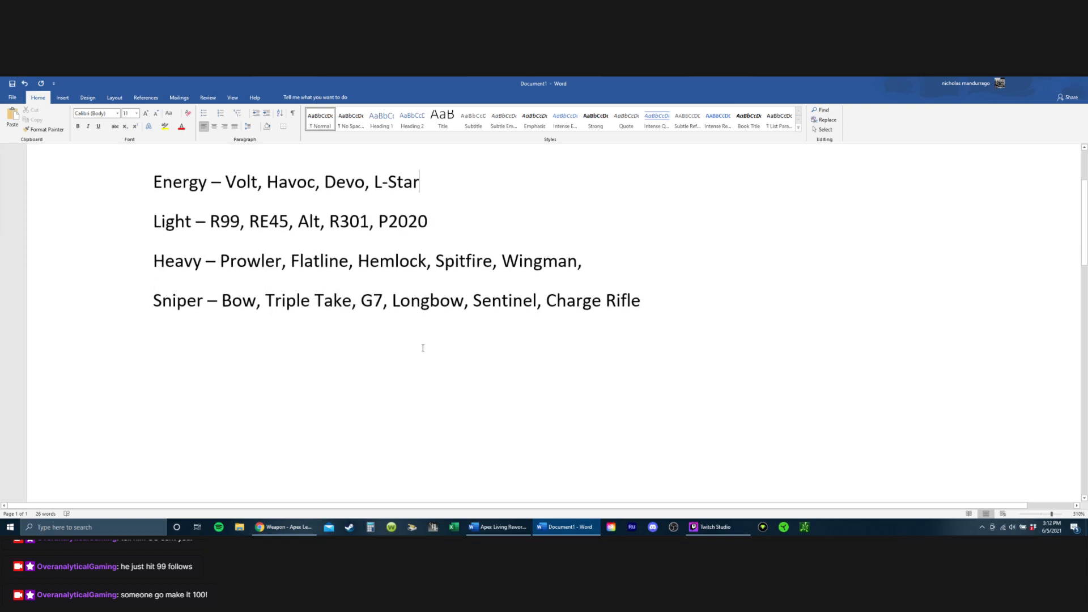
{"action": "scroll", "coordinate": [298, 272], "scroll_direction": "up", "scroll_amount": 1}
{"action": "double_click", "coordinate": [302, 283]}
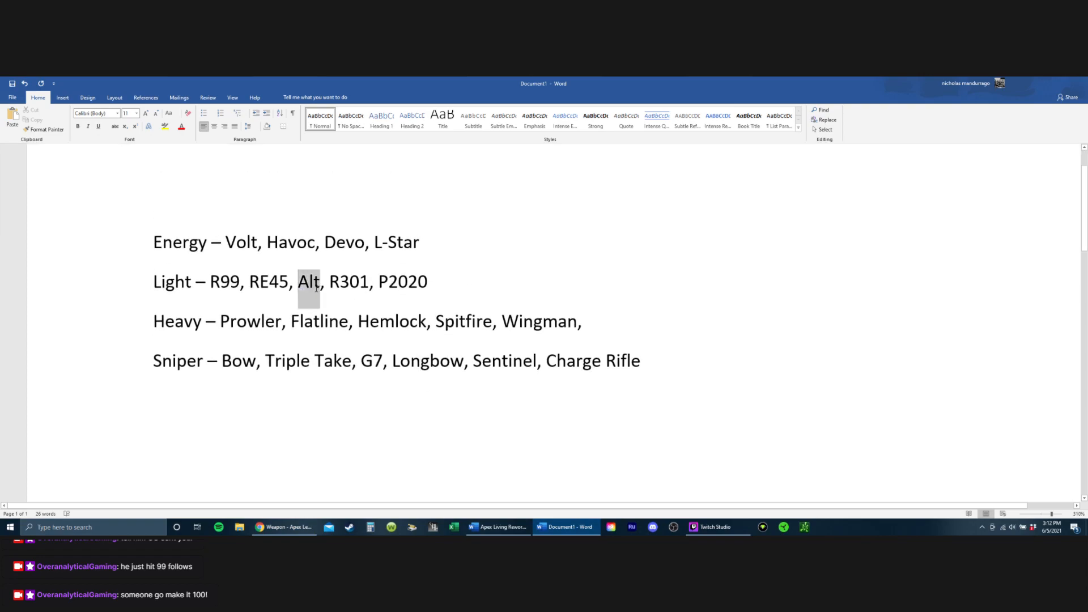
{"action": "left_click", "coordinate": [392, 386]}
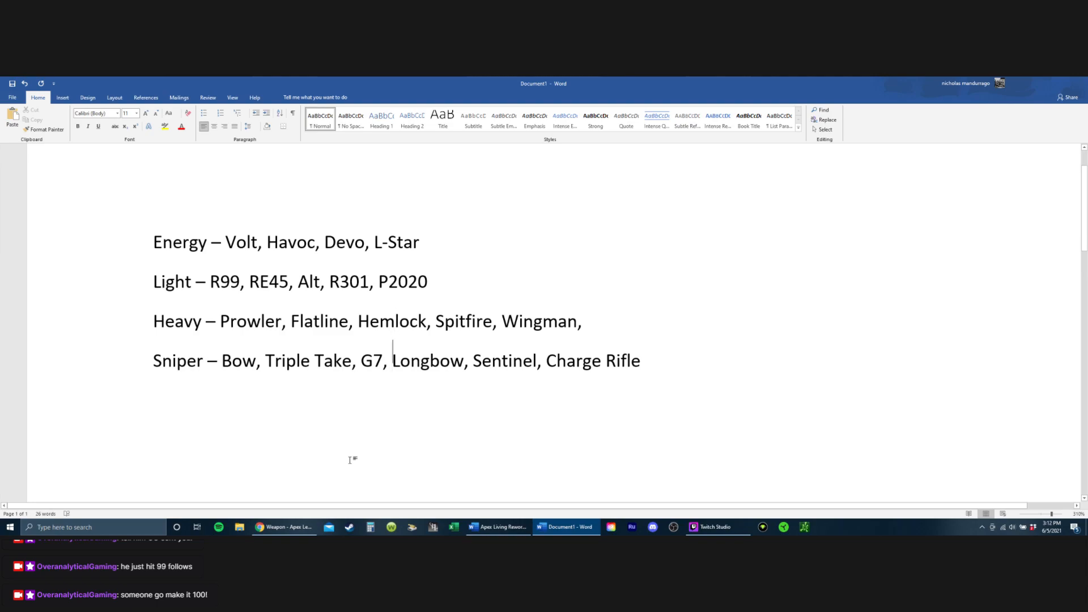
{"action": "key", "text": "Left"}
{"action": "key", "text": "Left"}
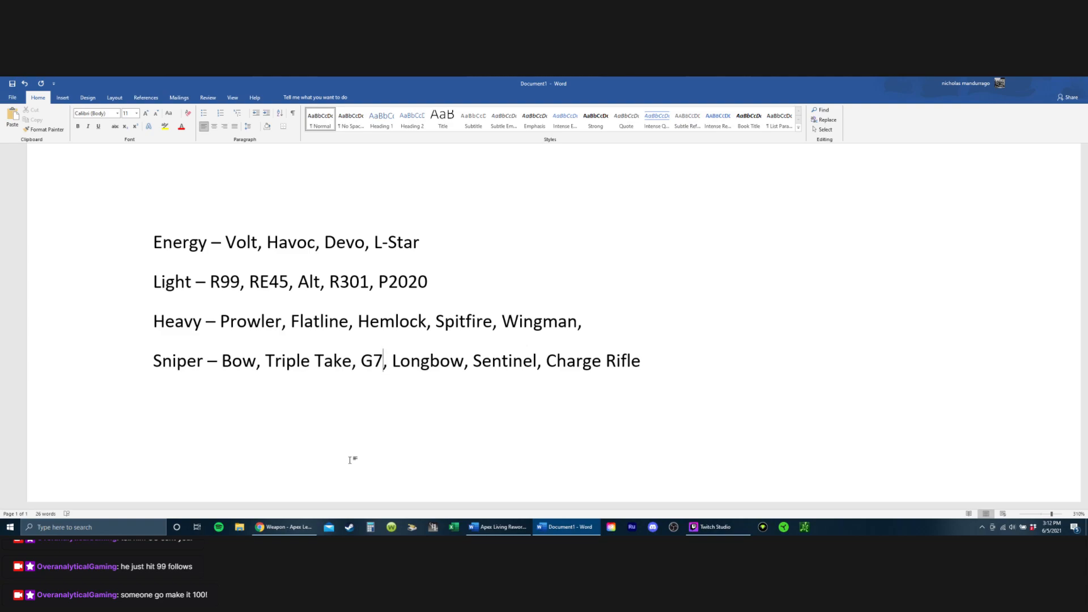
{"action": "left_click_drag", "start_coordinate": [647, 361], "coordinate": [151, 358]}
{"action": "scroll", "coordinate": [530, 341], "scroll_direction": "up", "scroll_amount": 2}
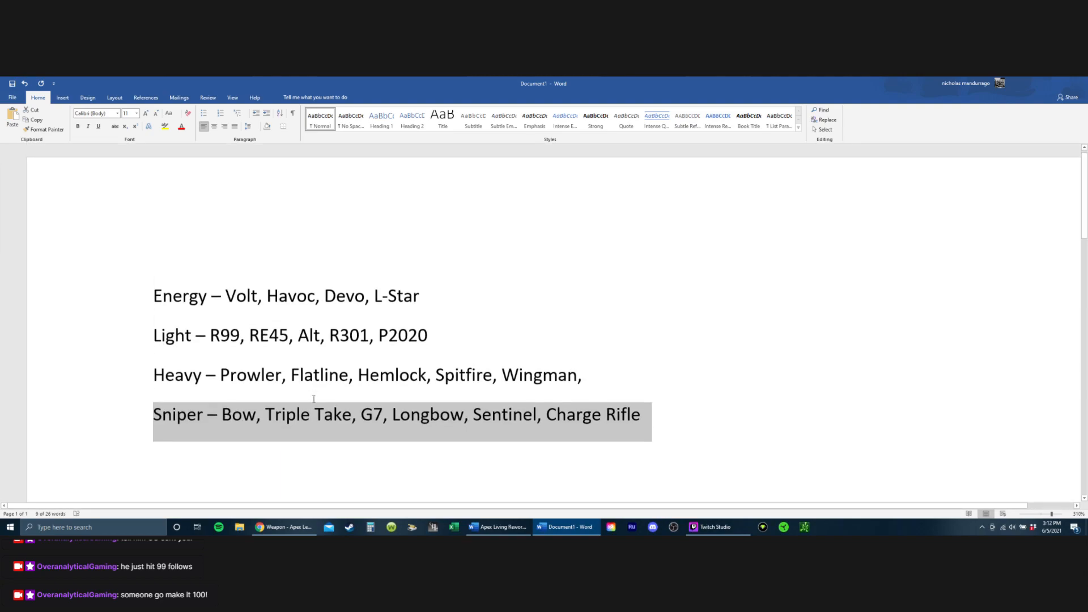
{"action": "scroll", "coordinate": [530, 340], "scroll_direction": "down", "scroll_amount": 2}
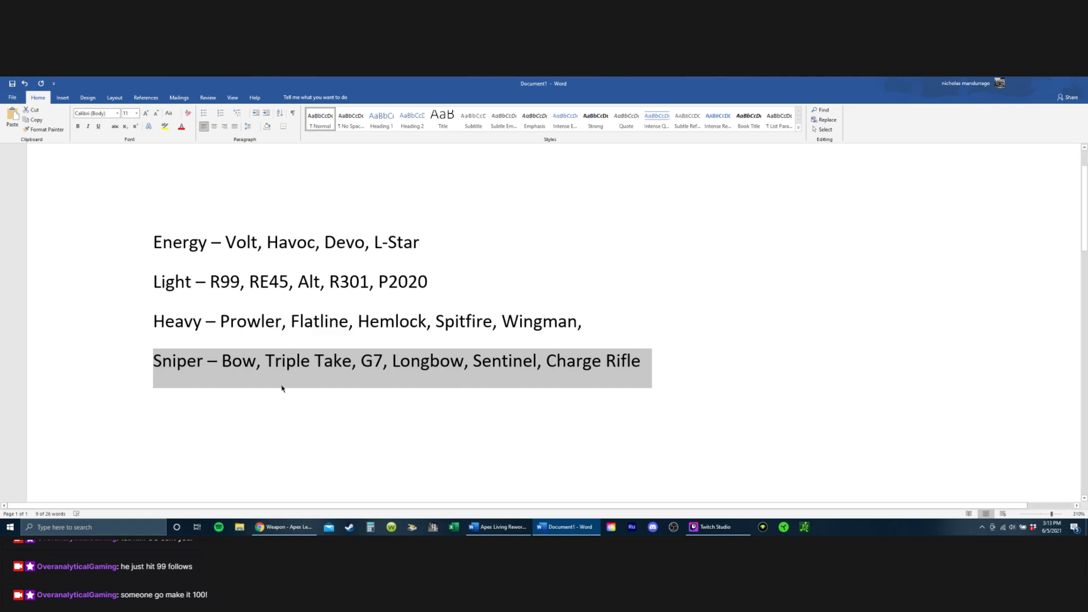
{"action": "scroll", "coordinate": [267, 355], "scroll_direction": "up", "scroll_amount": 2}
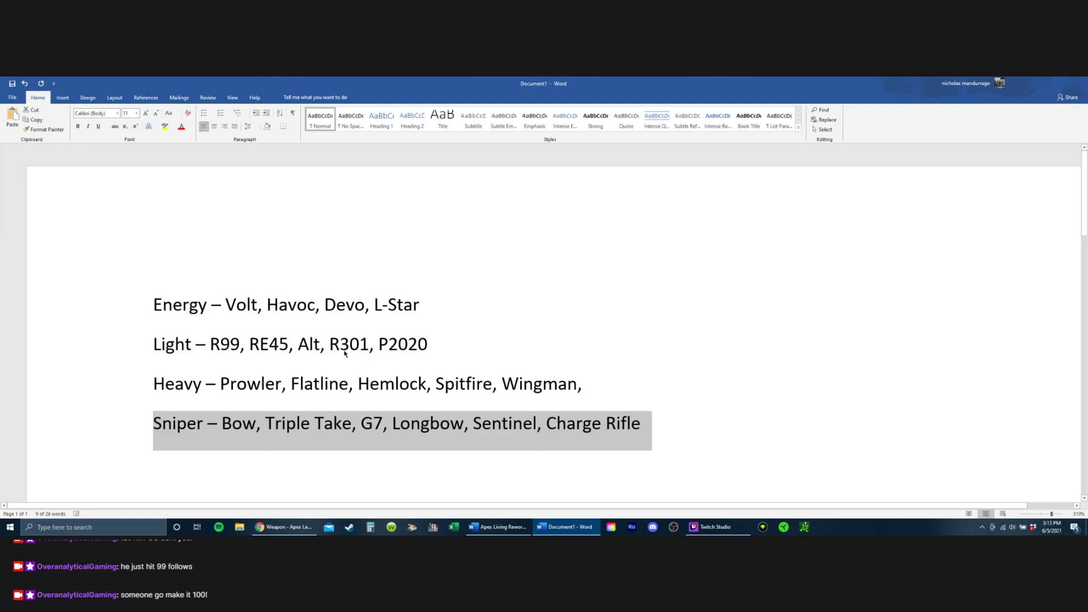
{"action": "scroll", "coordinate": [320, 389], "scroll_direction": "down", "scroll_amount": 2}
Step: Remove the trailing comma after Wingman and insert five blank lines between the Heavy and Sniper lines
{"action": "left_click", "coordinate": [607, 321]}
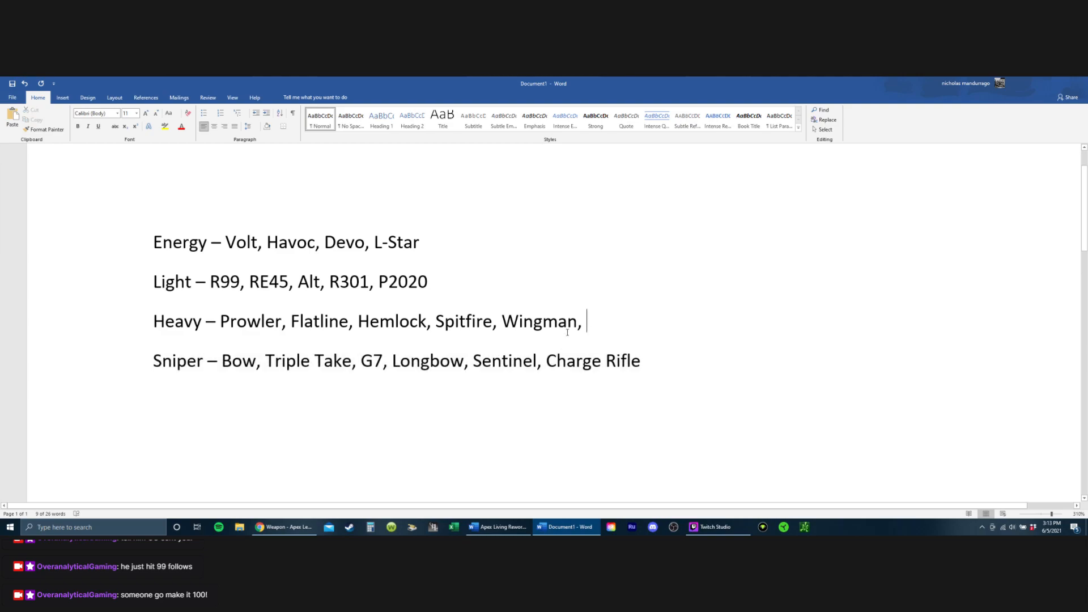
{"action": "key", "text": "BackSpace"}
{"action": "key", "text": "BackSpace"}
{"action": "key", "text": "Return"}
{"action": "key", "text": "Return"}
{"action": "key", "text": "Return"}
{"action": "key", "text": "Return"}
{"action": "key", "text": "Return"}
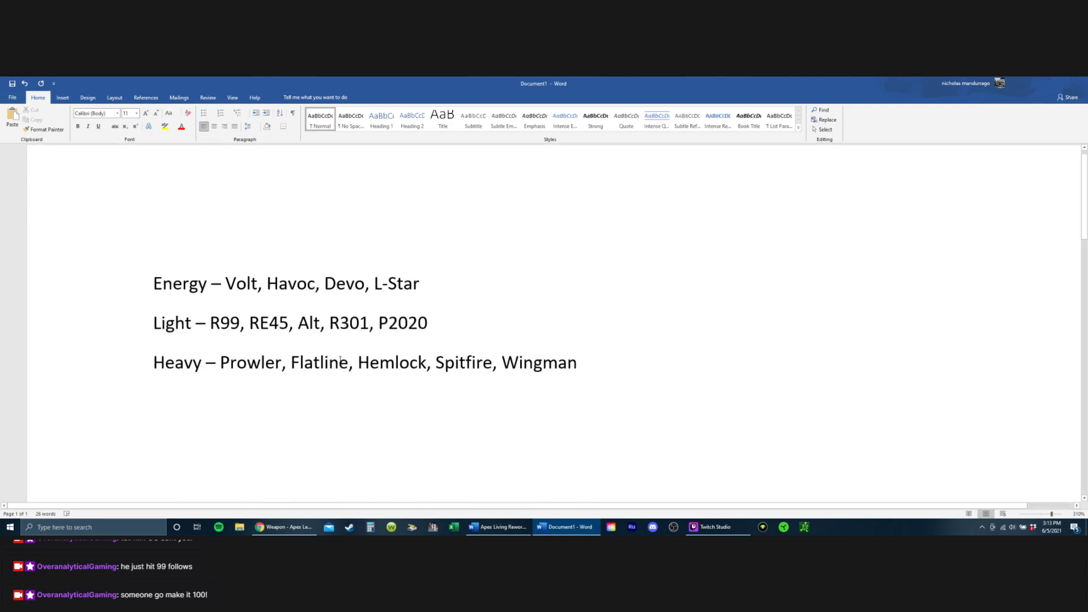
{"action": "scroll", "coordinate": [320, 401], "scroll_direction": "up", "scroll_amount": 2}
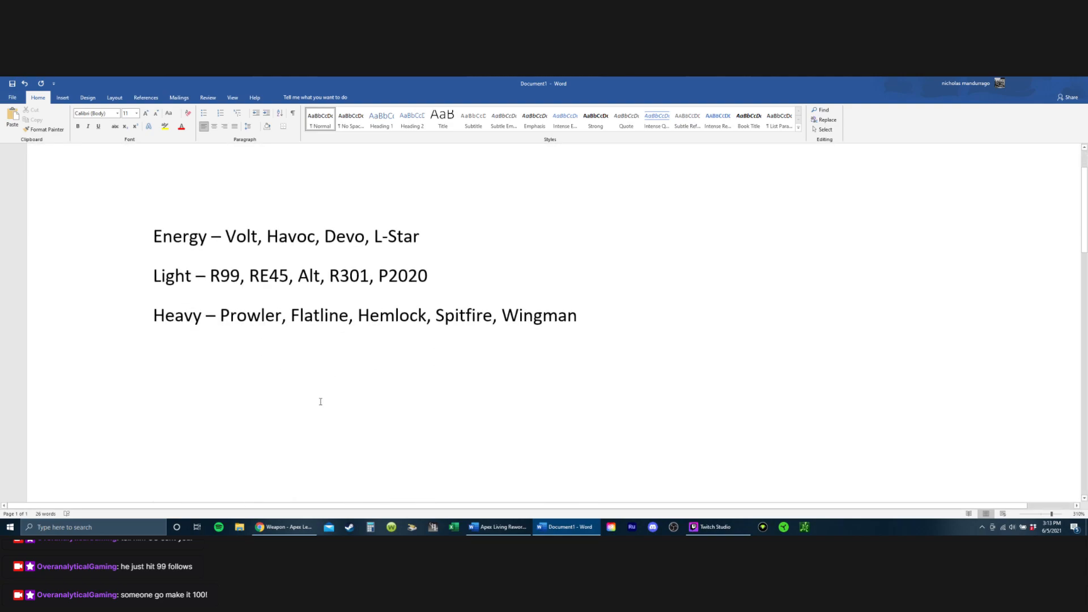
{"action": "scroll", "coordinate": [321, 402], "scroll_direction": "up", "scroll_amount": 2}
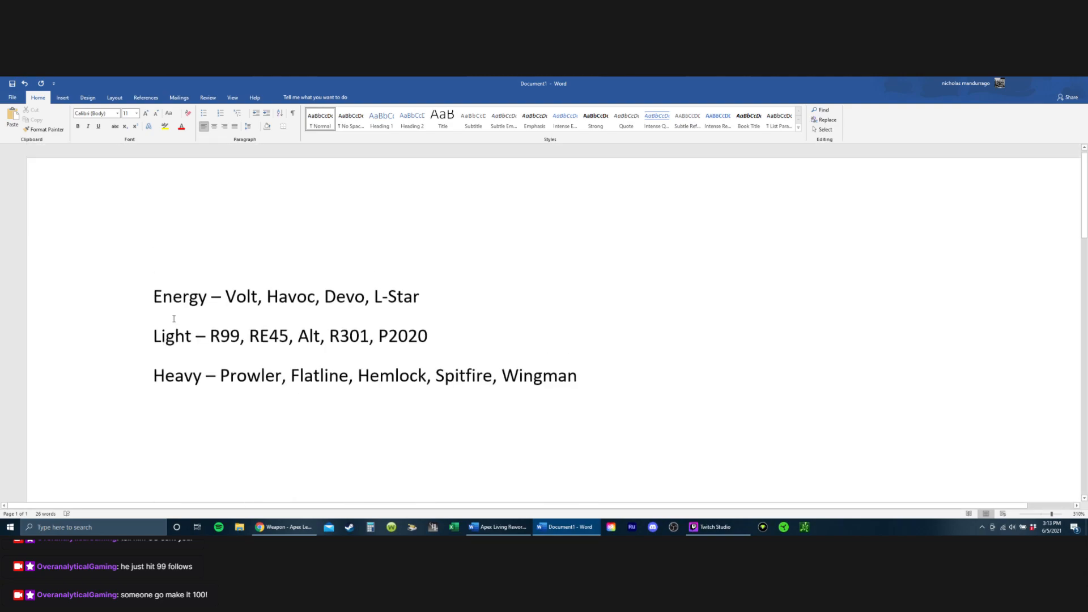
{"action": "left_click", "coordinate": [159, 309]}
{"action": "left_click", "coordinate": [145, 302]}
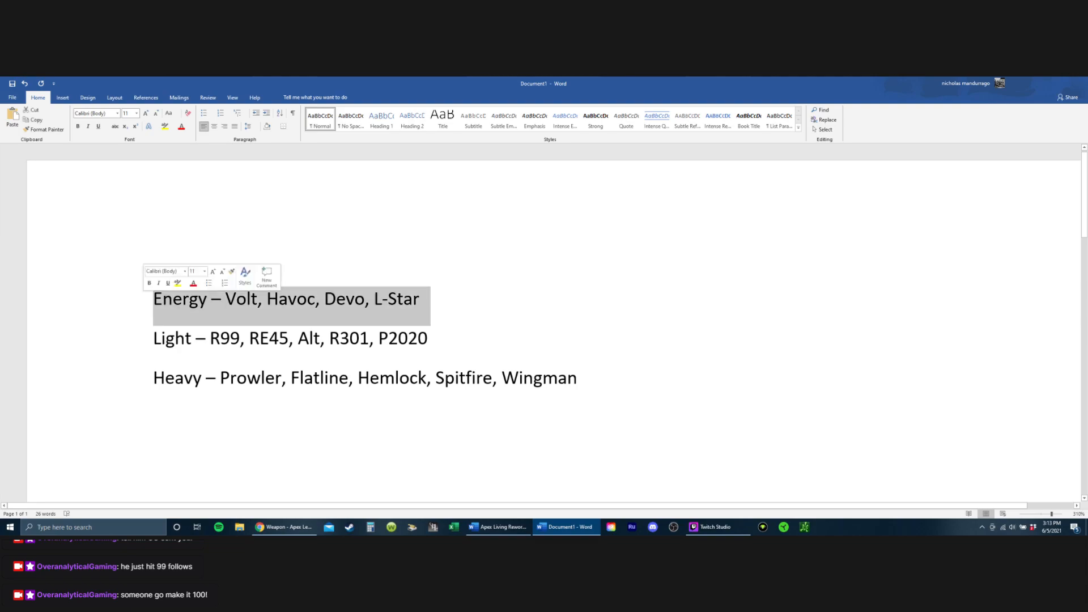
{"action": "double_click", "coordinate": [152, 304]}
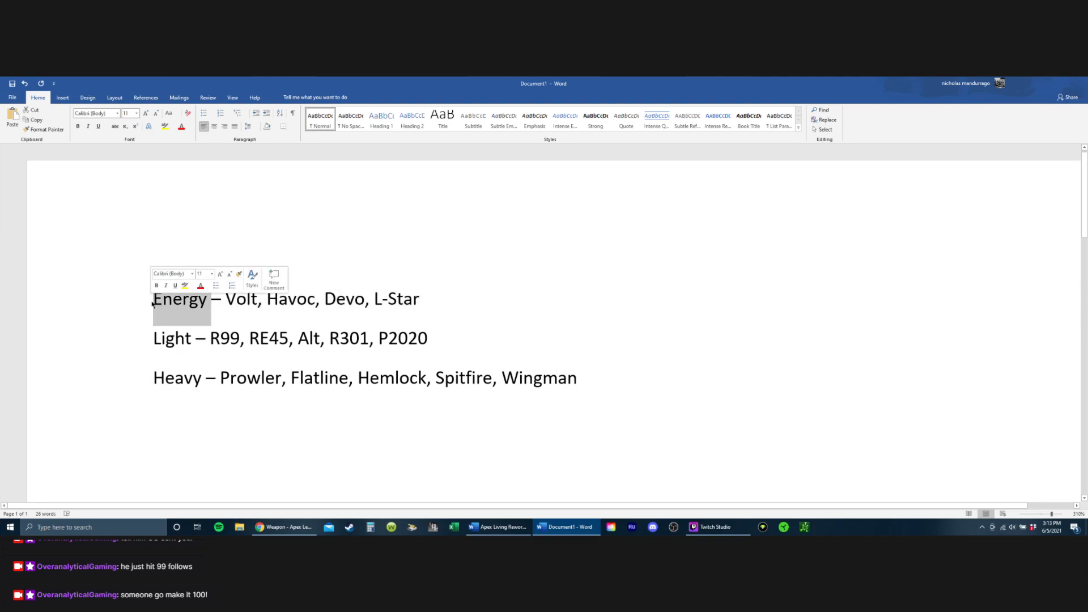
{"action": "left_click", "coordinate": [318, 454]}
Step: Add 30-30 after Wingman on the Heavy line
{"action": "scroll", "coordinate": [323, 413], "scroll_direction": "down", "scroll_amount": 8}
{"action": "scroll", "coordinate": [352, 393], "scroll_direction": "up", "scroll_amount": 3}
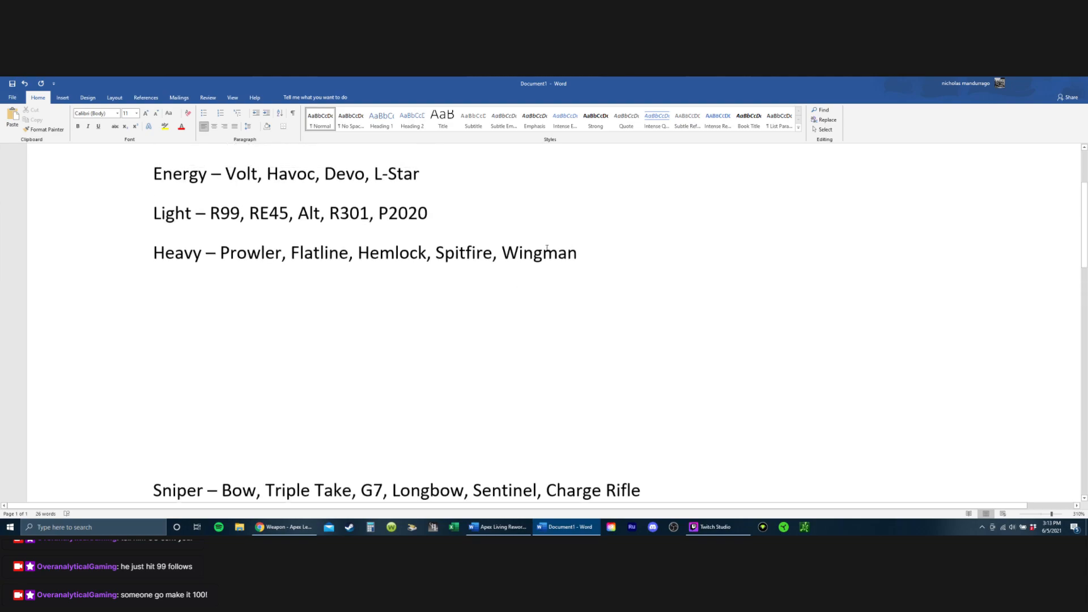
{"action": "left_click", "coordinate": [586, 252]}
{"action": "type", "text": ", 30-30"}
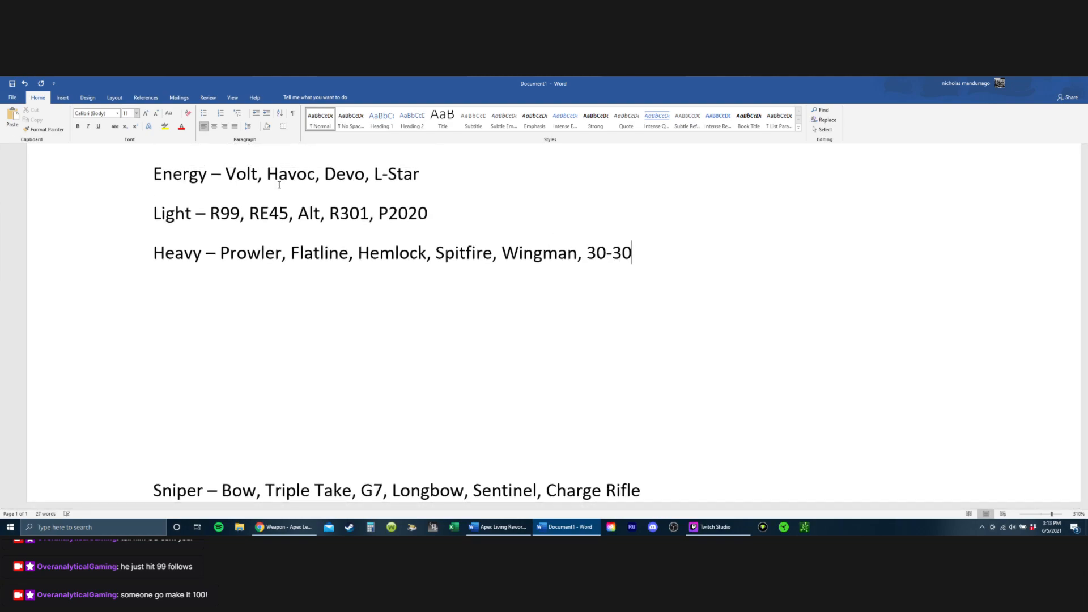
{"action": "scroll", "coordinate": [315, 268], "scroll_direction": "up", "scroll_amount": 3}
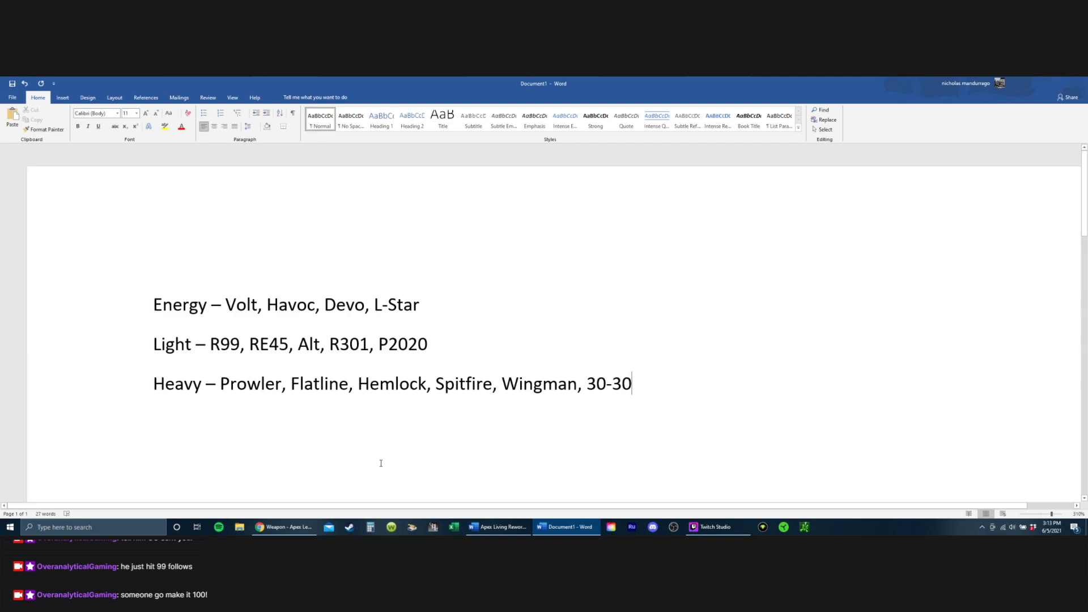
Step: Try adding G7 to the end of the Light line after P2020
{"action": "scroll", "coordinate": [377, 462], "scroll_direction": "down", "scroll_amount": 3}
{"action": "scroll", "coordinate": [280, 316], "scroll_direction": "up", "scroll_amount": 1}
{"action": "left_click", "coordinate": [444, 278]}
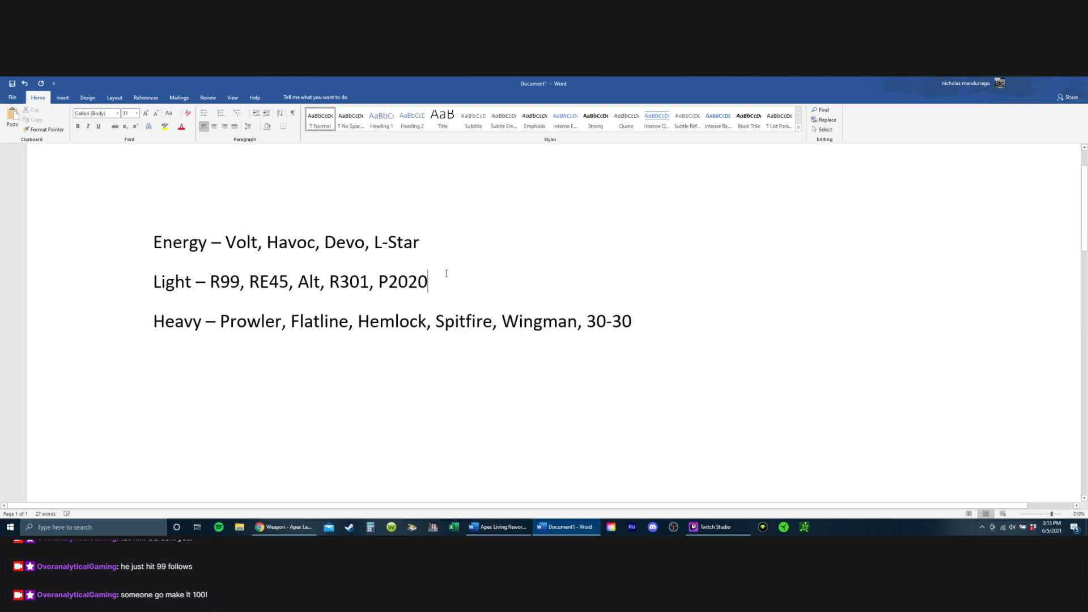
{"action": "type", "text": ", G7"}
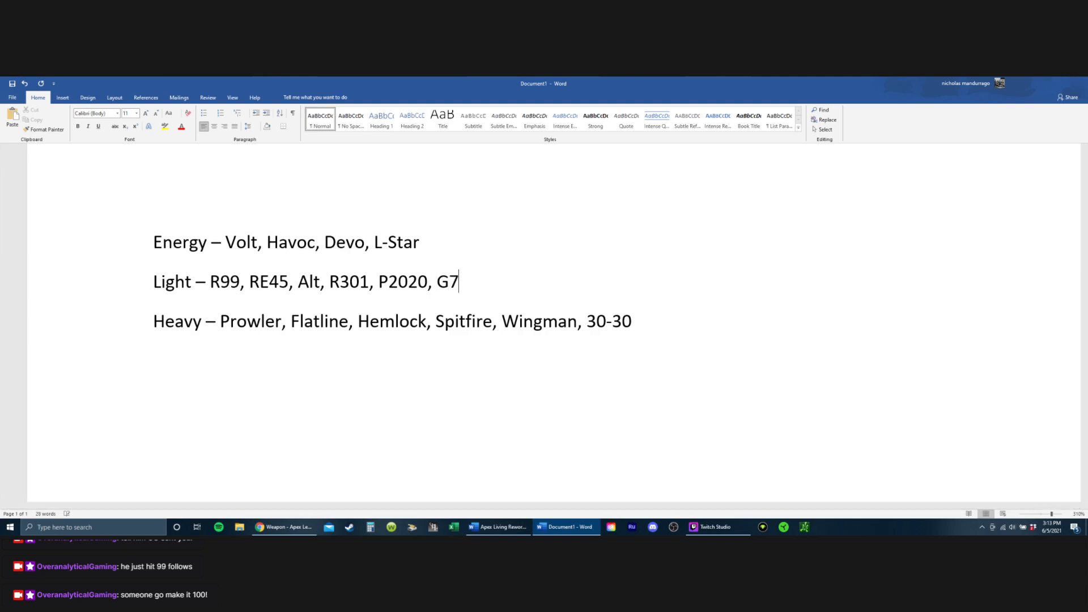
{"action": "key", "text": "BackSpace"}
{"action": "key", "text": "BackSpace"}
{"action": "key", "text": "BackSpace"}
{"action": "key", "text": "BackSpace"}
{"action": "scroll", "coordinate": [598, 406], "scroll_direction": "down", "scroll_amount": 3}
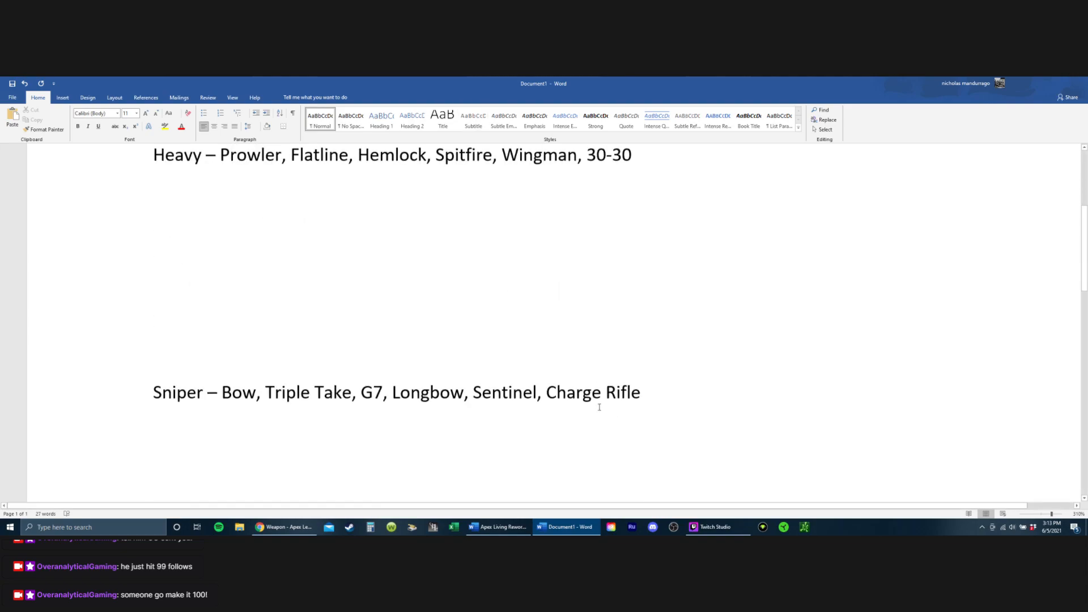
{"action": "left_click", "coordinate": [296, 340]}
{"action": "mouse_move", "coordinate": [369, 378]}
{"action": "left_mouse_down"}
{"action": "mouse_move", "coordinate": [429, 380]}
{"action": "mouse_move", "coordinate": [371, 373]}
{"action": "left_mouse_up"}
{"action": "double_click", "coordinate": [372, 373]}
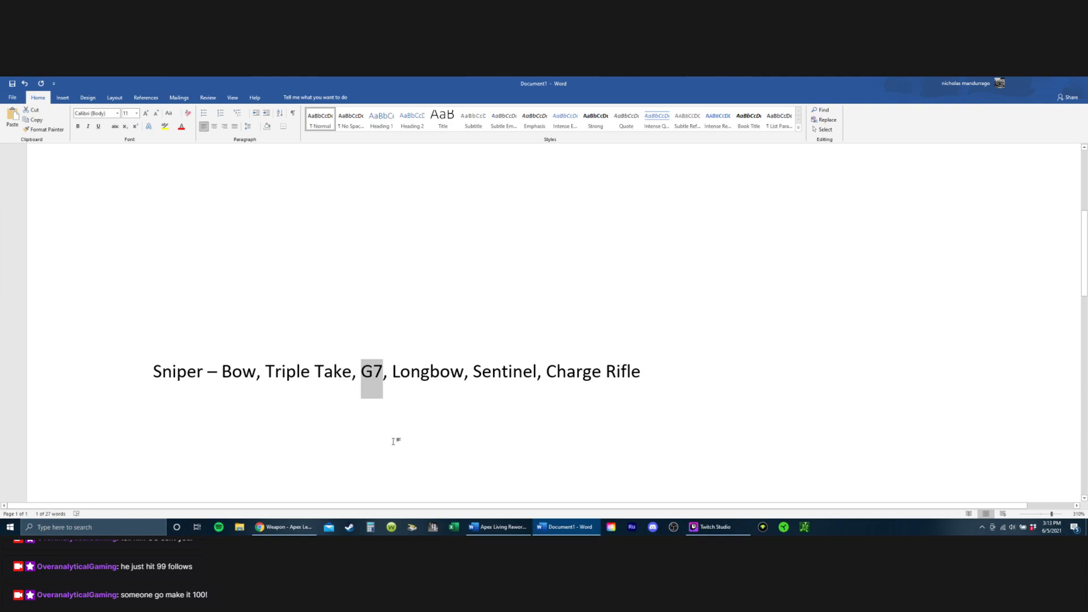
{"action": "scroll", "coordinate": [393, 442], "scroll_direction": "up", "scroll_amount": 5}
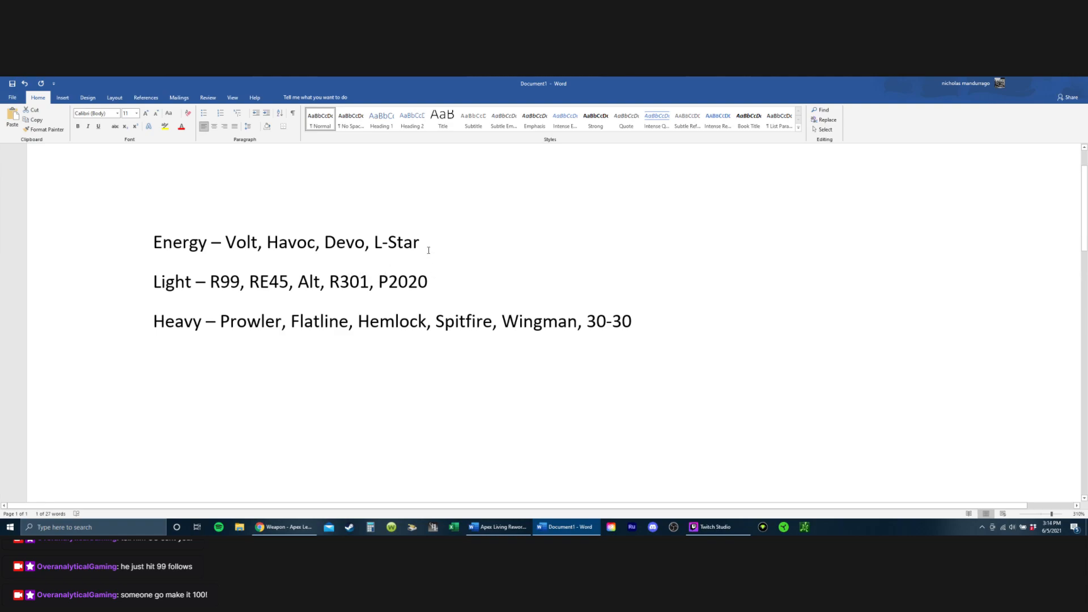
Step: Compare Triple Take, G7 and Longbow on the Sniper line with the Energy, Light and Heavy lists, checking L-Star on the Energy line
{"action": "scroll", "coordinate": [428, 251], "scroll_direction": "down", "scroll_amount": 3}
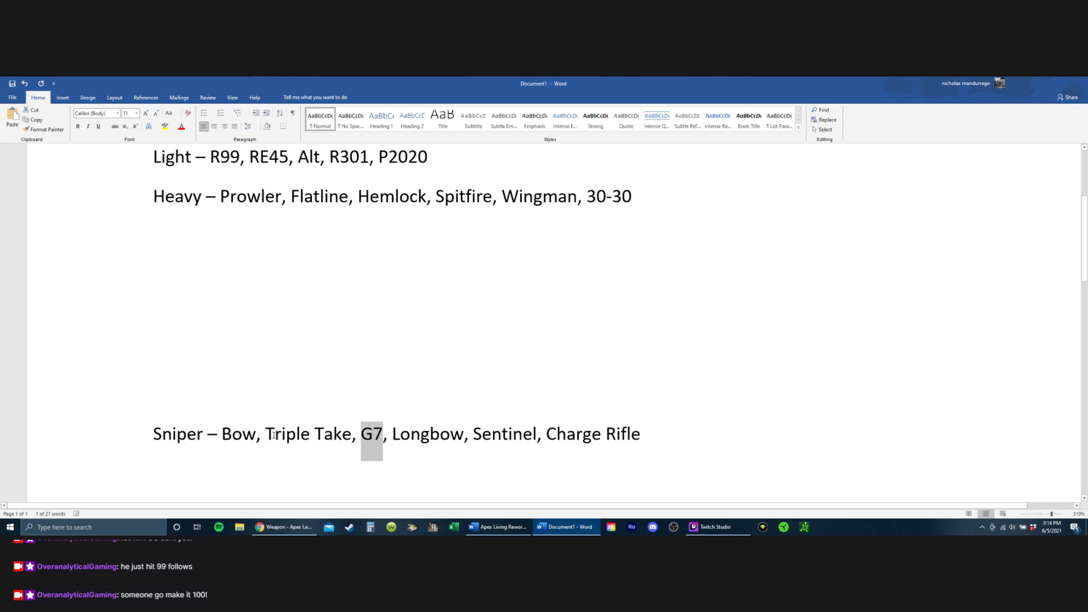
{"action": "left_click_drag", "start_coordinate": [267, 436], "coordinate": [454, 449]}
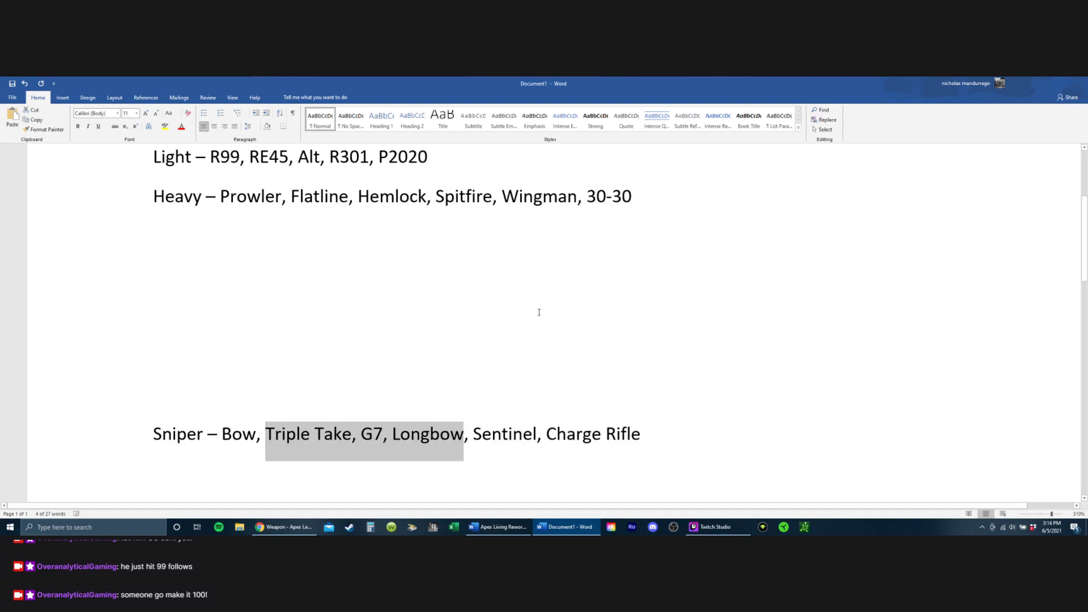
{"action": "scroll", "coordinate": [539, 312], "scroll_direction": "up", "scroll_amount": 2}
{"action": "scroll", "coordinate": [531, 316], "scroll_direction": "down", "scroll_amount": 1}
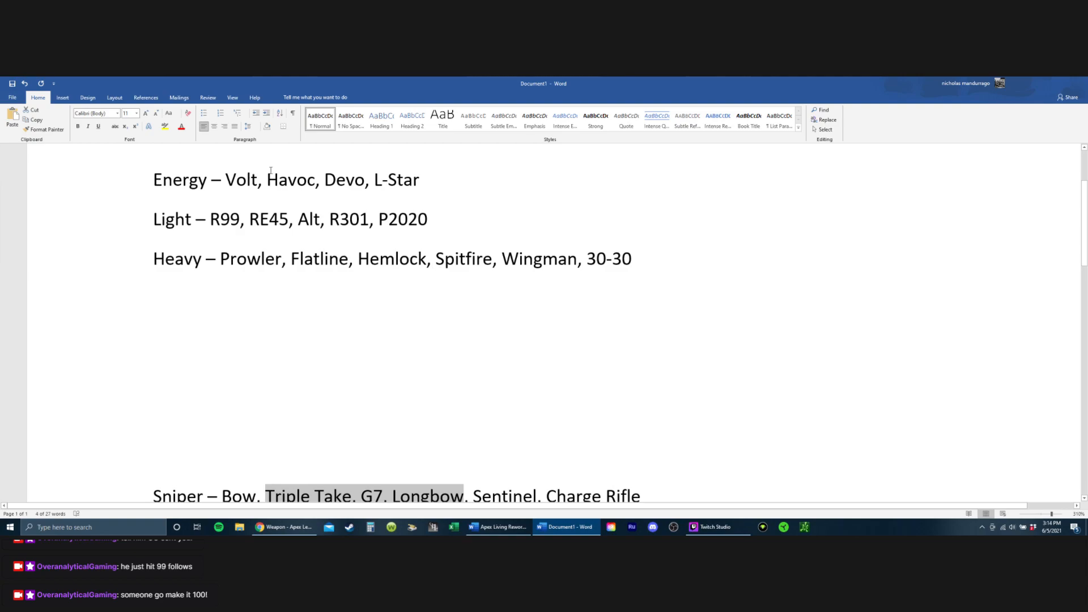
{"action": "scroll", "coordinate": [424, 295], "scroll_direction": "down", "scroll_amount": 1}
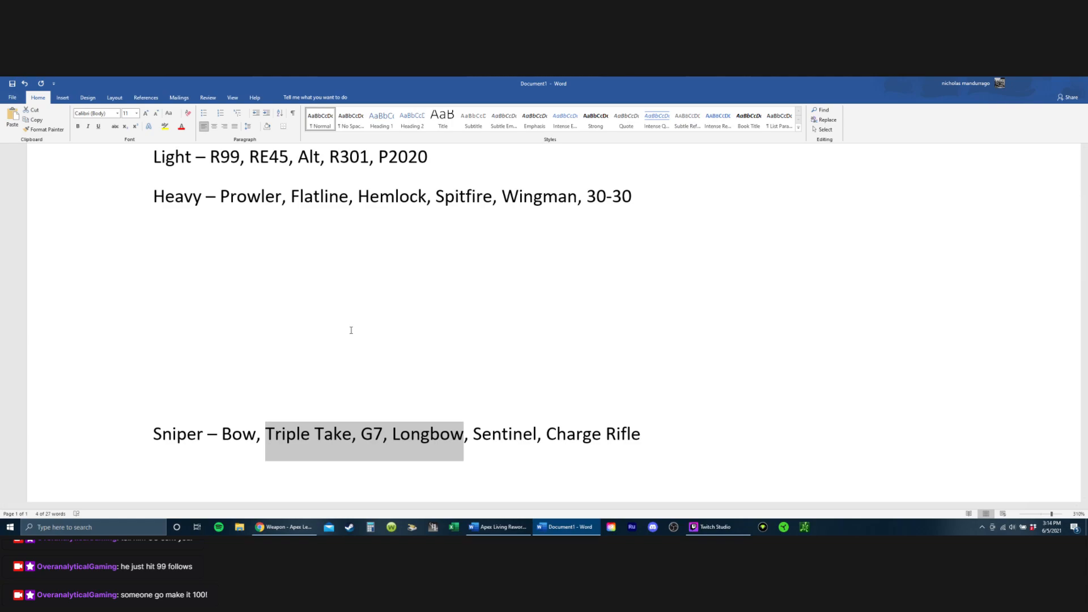
{"action": "scroll", "coordinate": [316, 309], "scroll_direction": "up", "scroll_amount": 5}
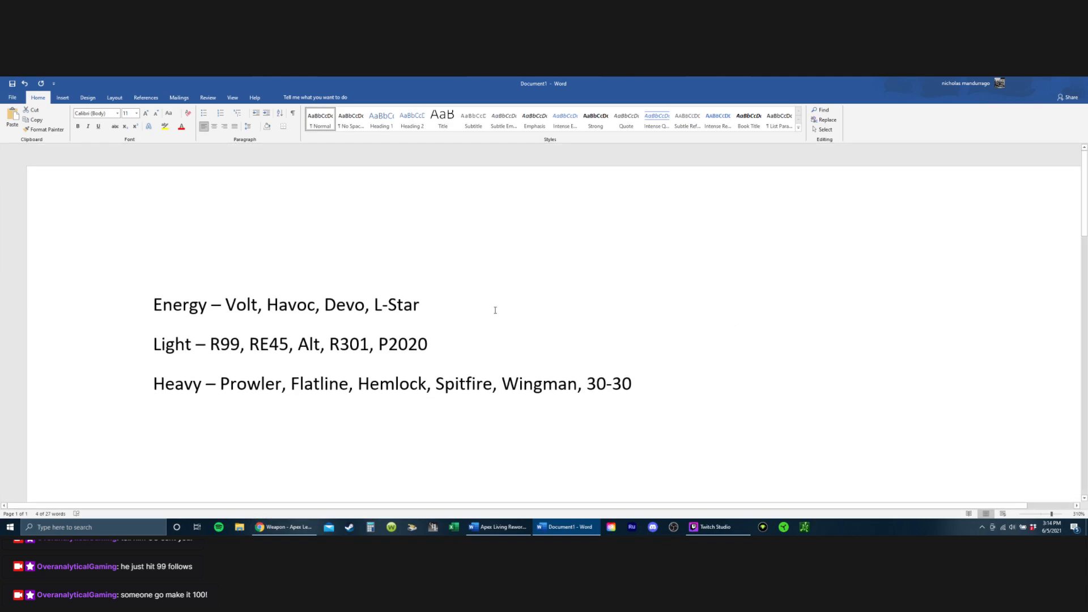
{"action": "scroll", "coordinate": [495, 310], "scroll_direction": "down", "scroll_amount": 2}
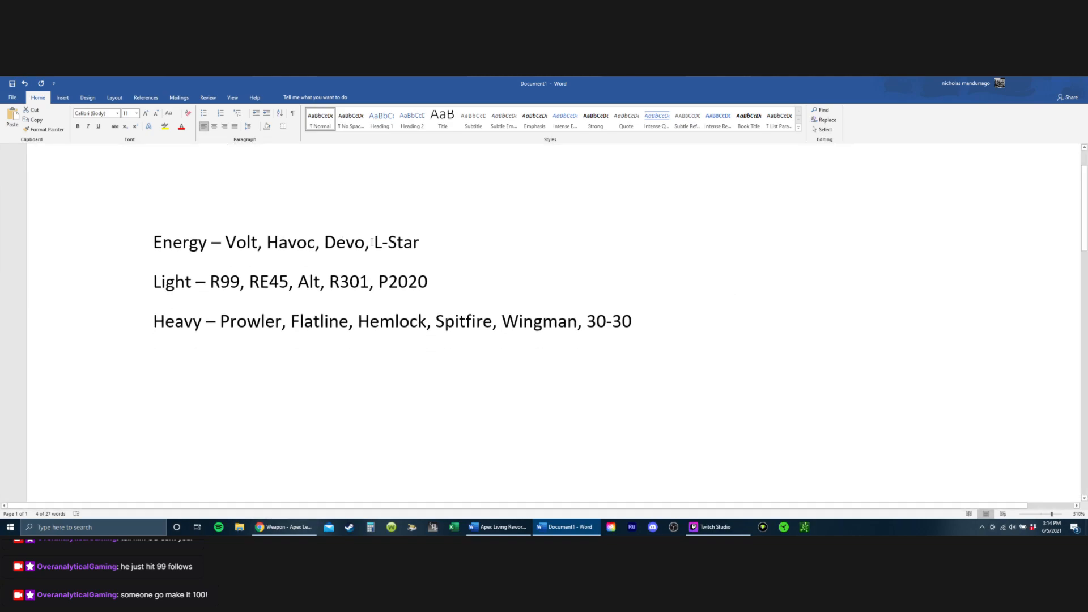
{"action": "left_click_drag", "start_coordinate": [374, 242], "coordinate": [420, 242]}
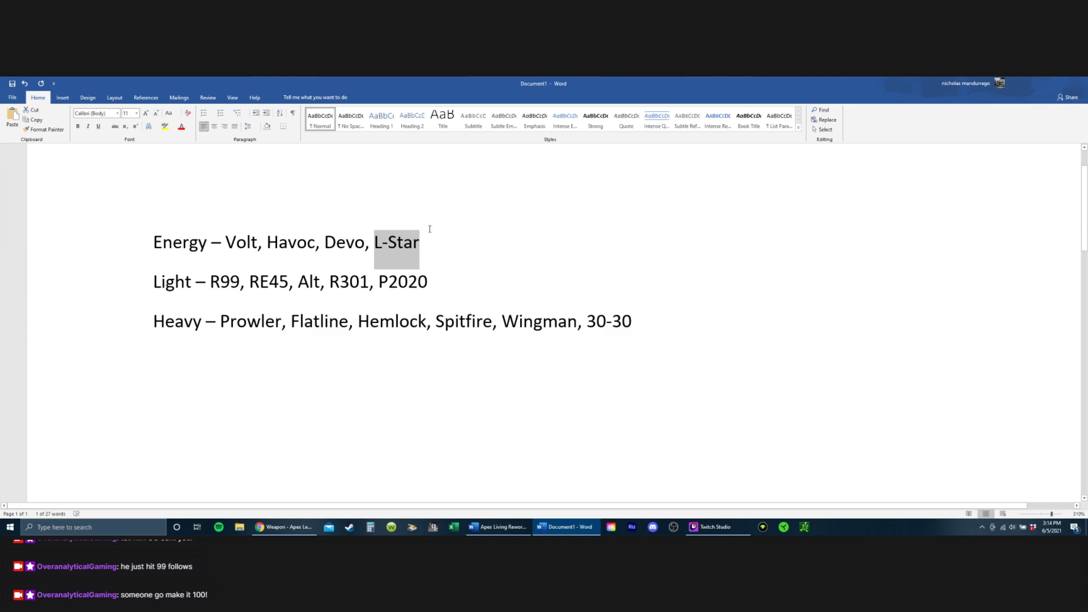
{"action": "scroll", "coordinate": [443, 245], "scroll_direction": "down", "scroll_amount": 1}
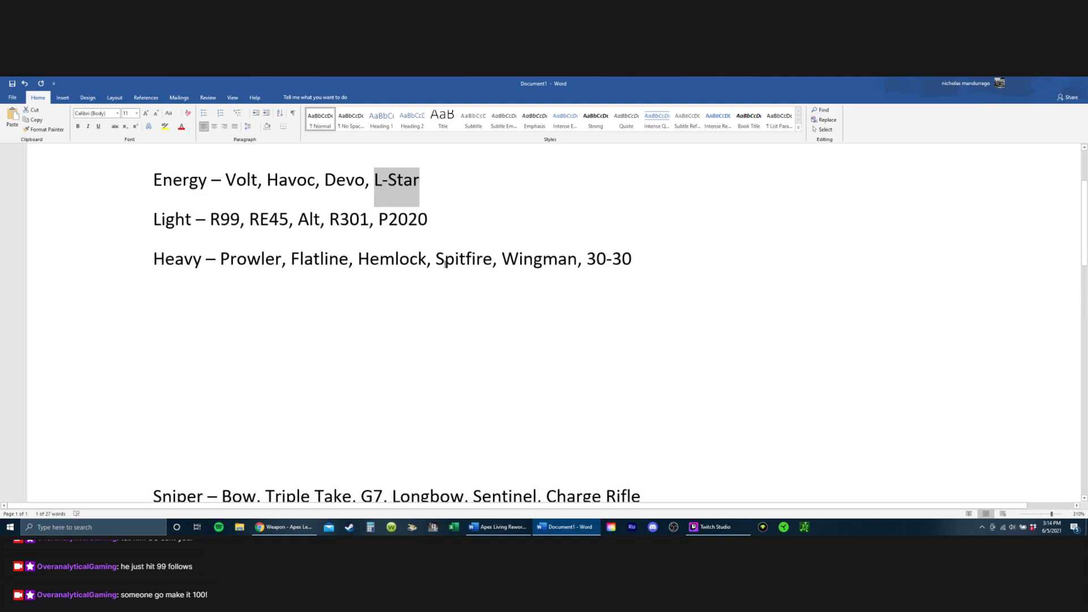
{"action": "scroll", "coordinate": [325, 358], "scroll_direction": "up", "scroll_amount": 2}
{"action": "left_click", "coordinate": [331, 351]}
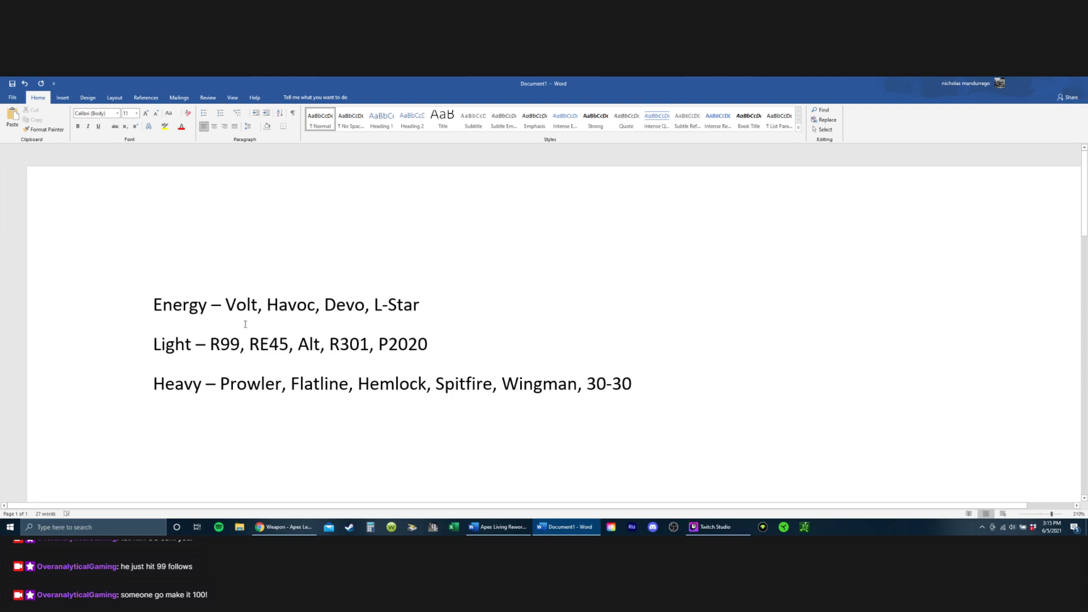
{"action": "left_click", "coordinate": [279, 305]}
{"action": "scroll", "coordinate": [366, 335], "scroll_direction": "down", "scroll_amount": 1}
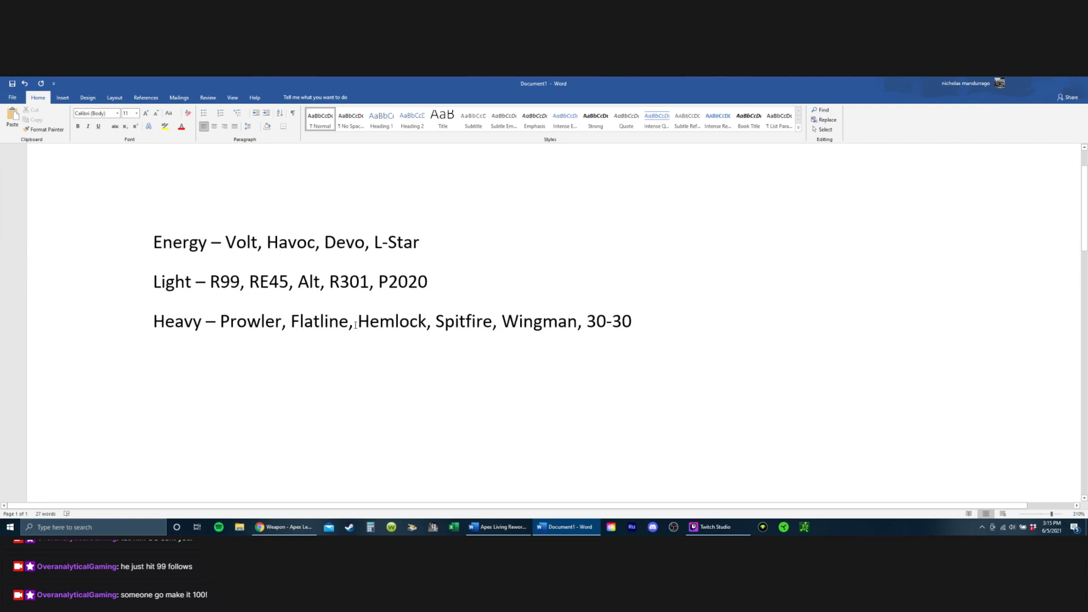
Step: Compare Hemlock and 30-30 on the Heavy line with G7 and Triple Take on the Sniper line
{"action": "left_click_drag", "start_coordinate": [357, 325], "coordinate": [444, 358]}
{"action": "scroll", "coordinate": [444, 357], "scroll_direction": "down", "scroll_amount": 1}
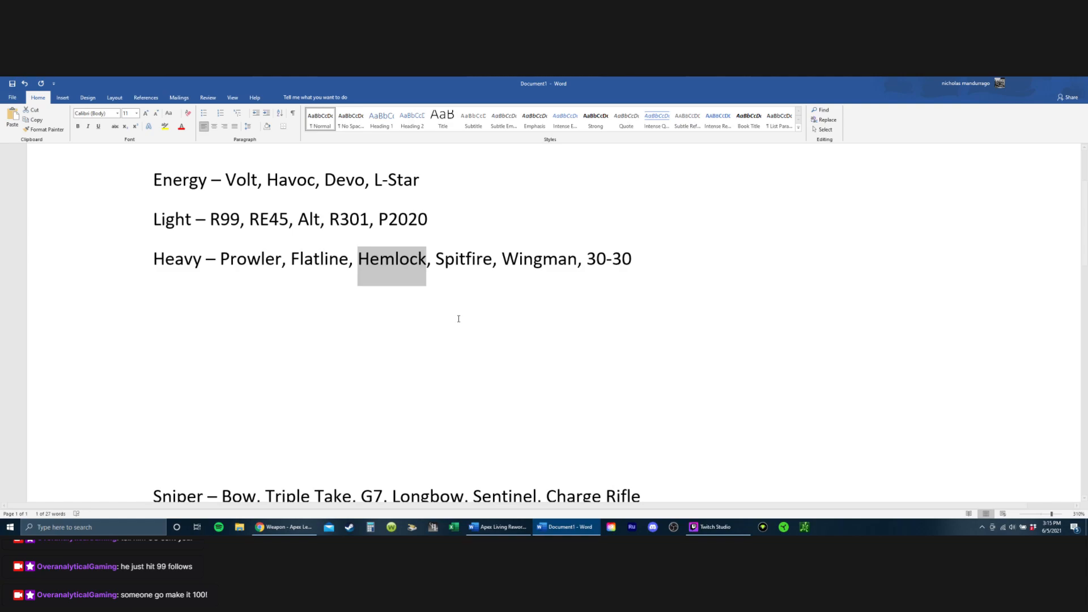
{"action": "left_click_drag", "start_coordinate": [590, 270], "coordinate": [639, 272]}
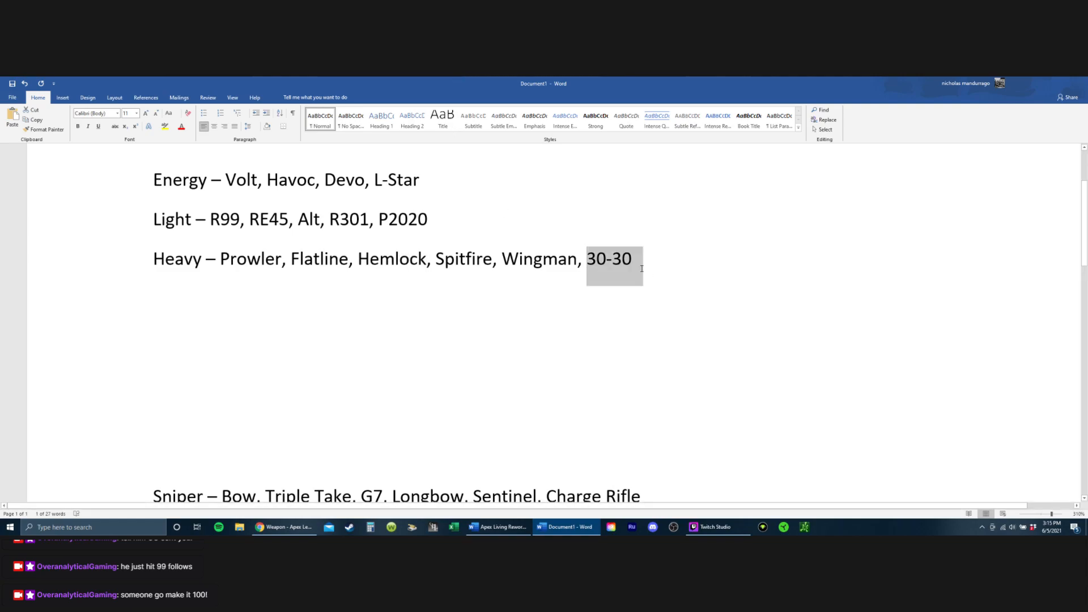
{"action": "scroll", "coordinate": [624, 299], "scroll_direction": "down", "scroll_amount": 1}
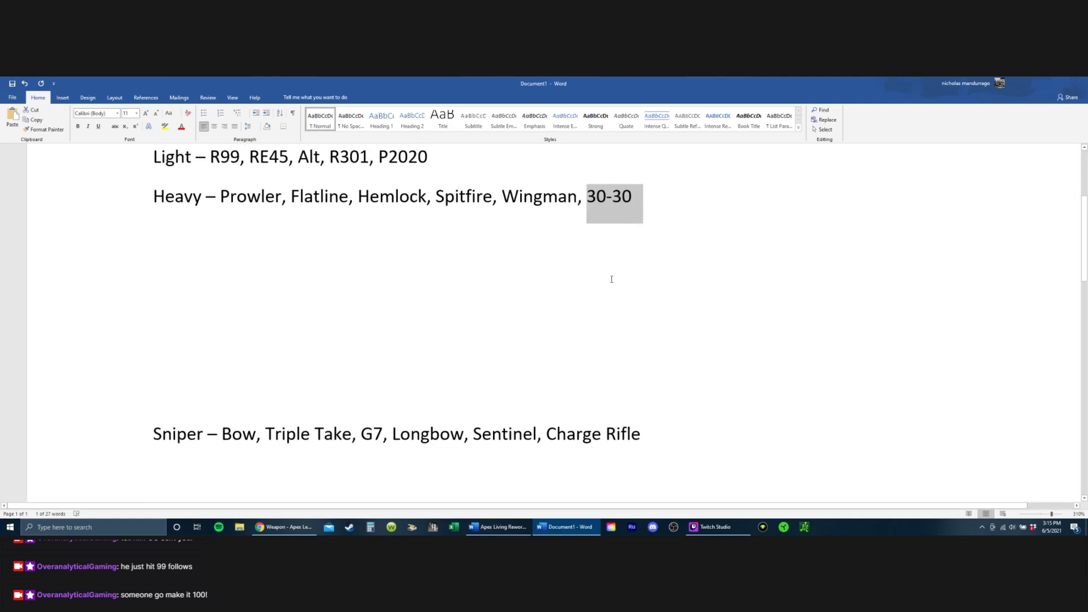
{"action": "double_click", "coordinate": [377, 438]}
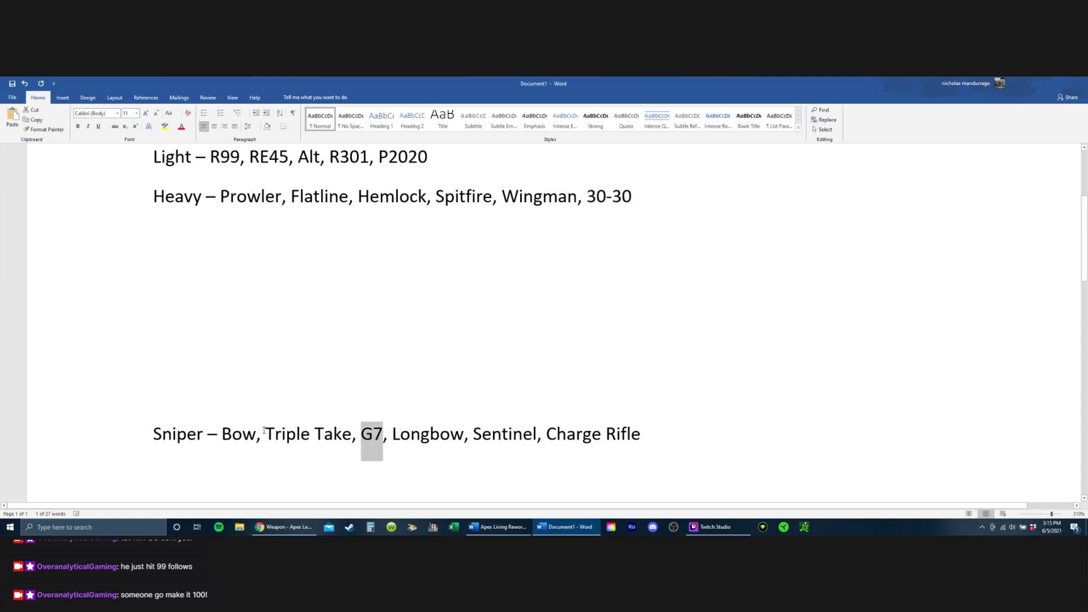
{"action": "left_click_drag", "start_coordinate": [266, 436], "coordinate": [336, 436]}
{"action": "left_click_drag", "start_coordinate": [353, 198], "coordinate": [438, 199]}
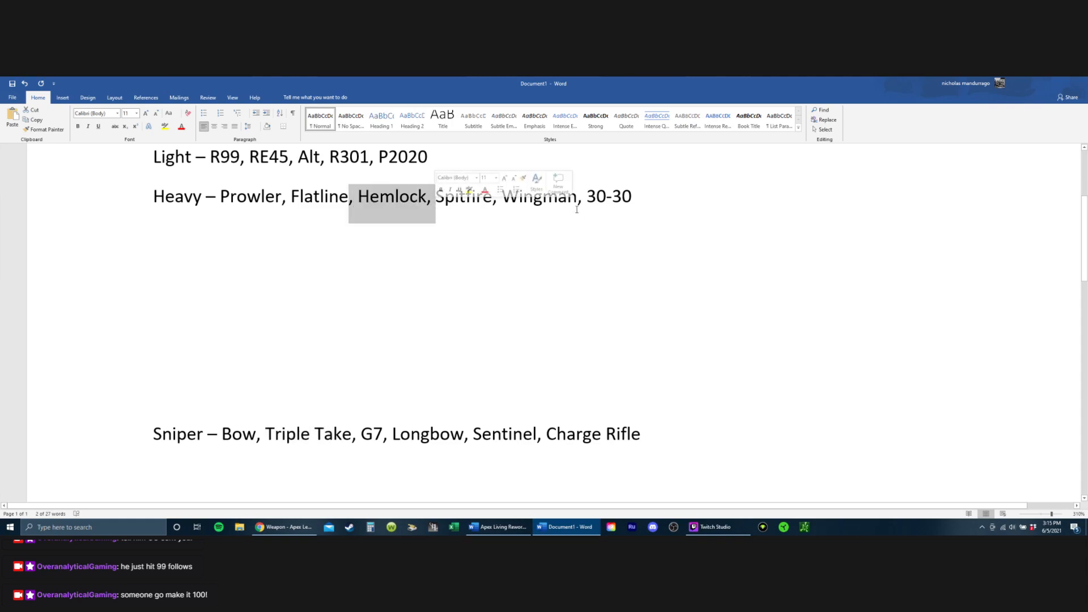
{"action": "left_click_drag", "start_coordinate": [588, 197], "coordinate": [699, 193]}
{"action": "left_click", "coordinate": [566, 354]}
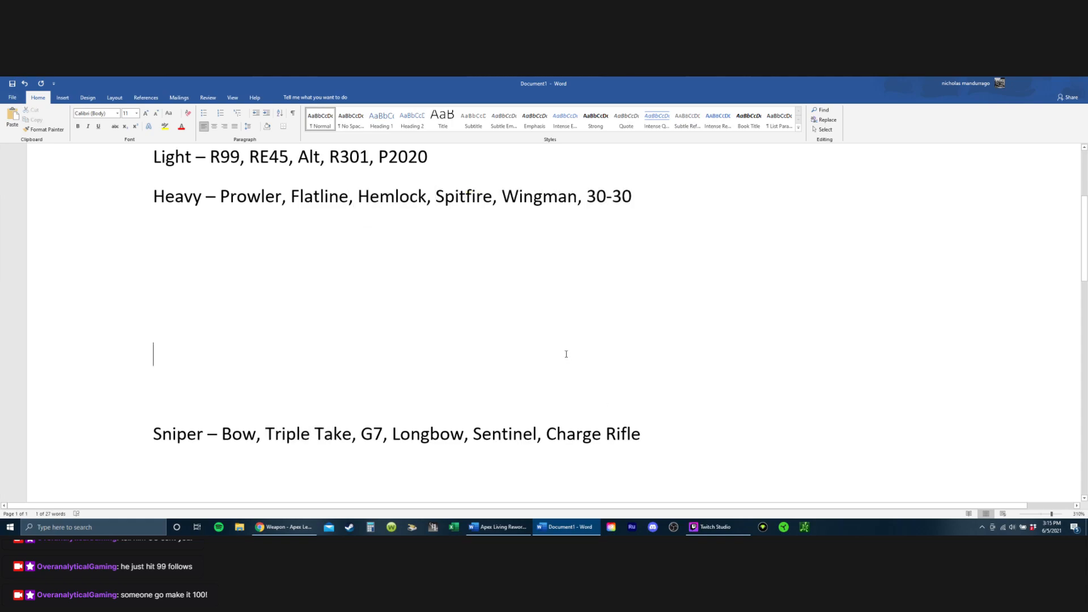
{"action": "scroll", "coordinate": [556, 352], "scroll_direction": "down", "scroll_amount": 1}
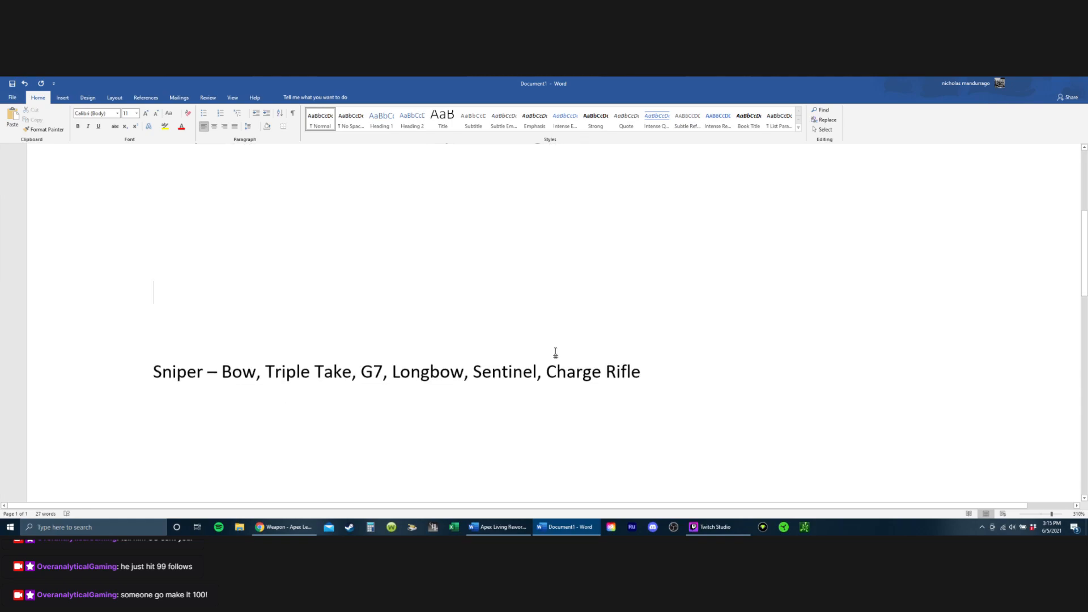
{"action": "scroll", "coordinate": [556, 353], "scroll_direction": "up", "scroll_amount": 1}
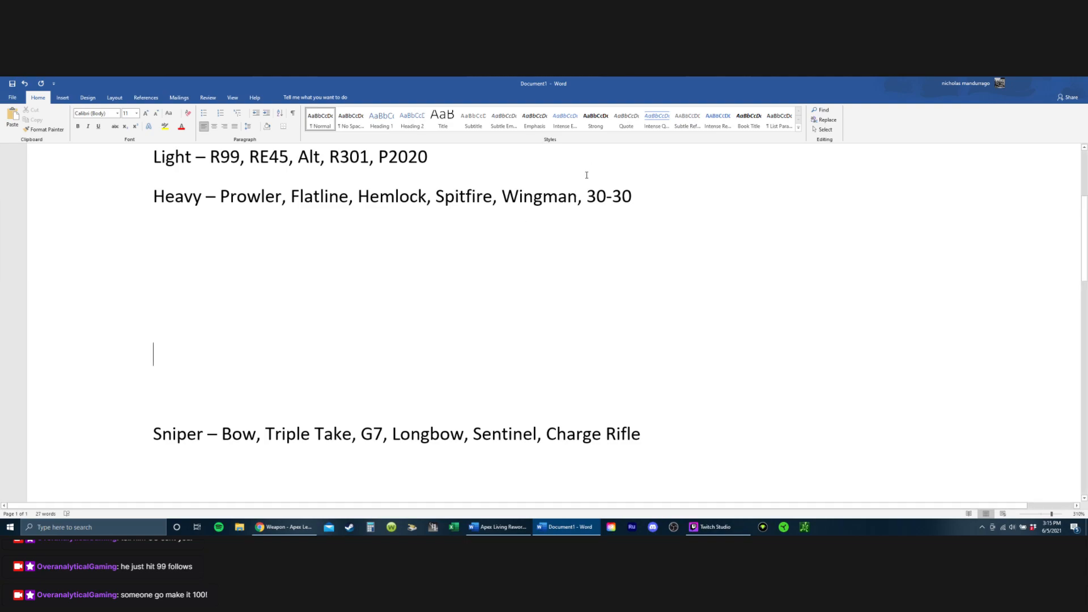
Step: Highlight 30-30 on the Heavy line and review its place against the Energy, Light and Sniper lists
{"action": "left_click_drag", "start_coordinate": [587, 197], "coordinate": [637, 227]}
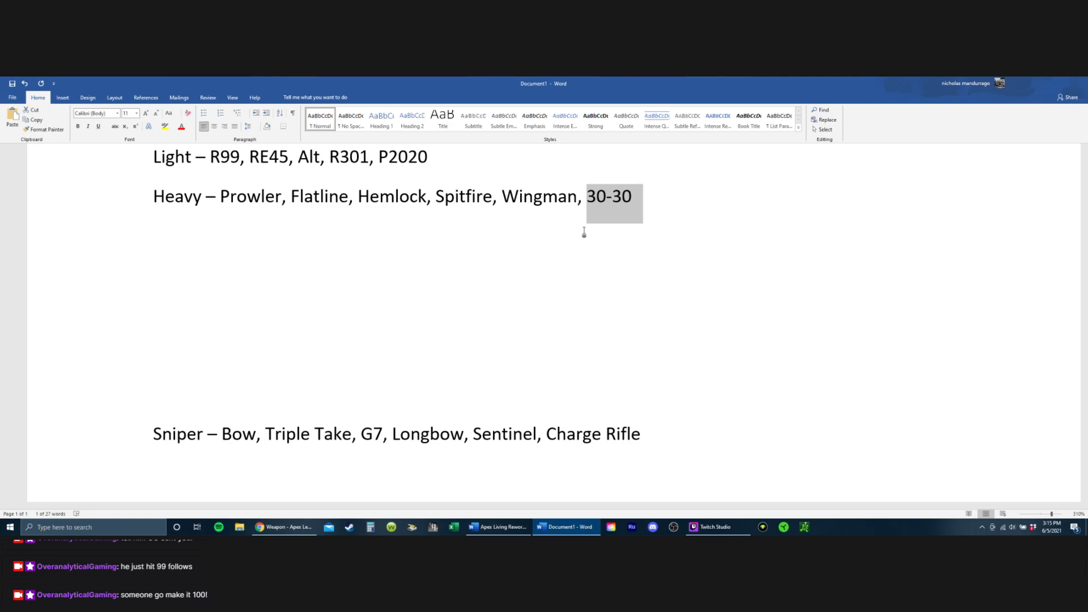
{"action": "scroll", "coordinate": [571, 255], "scroll_direction": "down", "scroll_amount": 1}
{"action": "scroll", "coordinate": [561, 255], "scroll_direction": "up", "scroll_amount": 3}
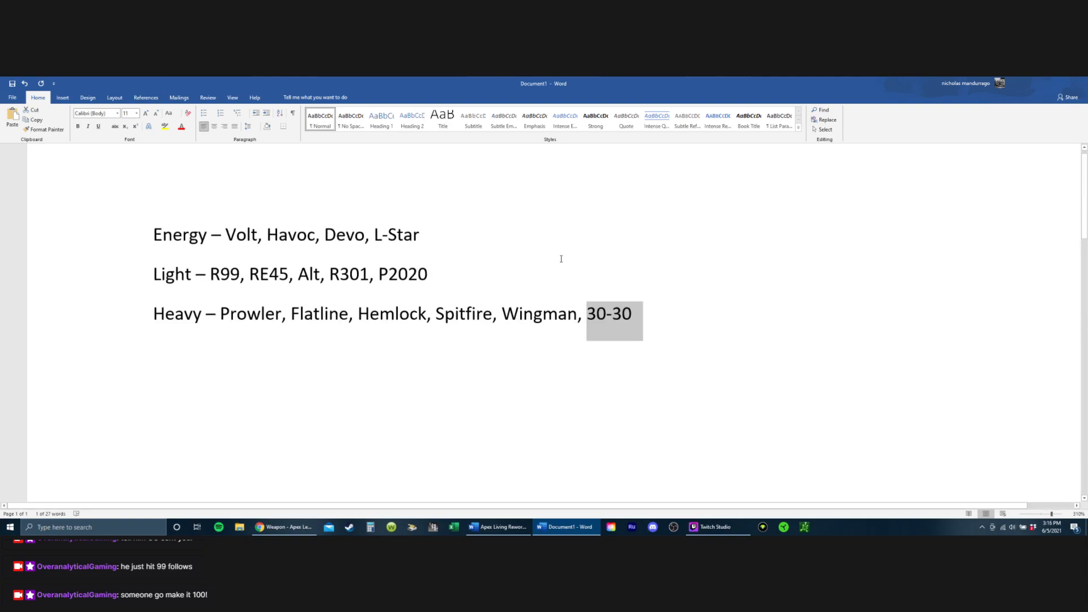
{"action": "scroll", "coordinate": [401, 323], "scroll_direction": "down", "scroll_amount": 1}
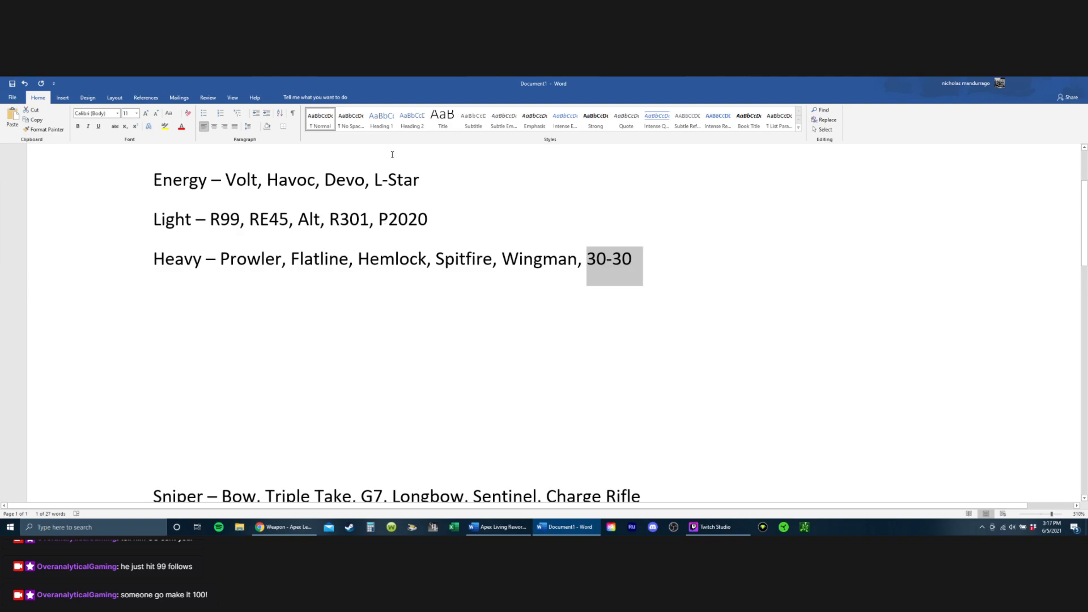
{"action": "scroll", "coordinate": [396, 292], "scroll_direction": "down", "scroll_amount": 2}
{"action": "scroll", "coordinate": [488, 292], "scroll_direction": "up", "scroll_amount": 1}
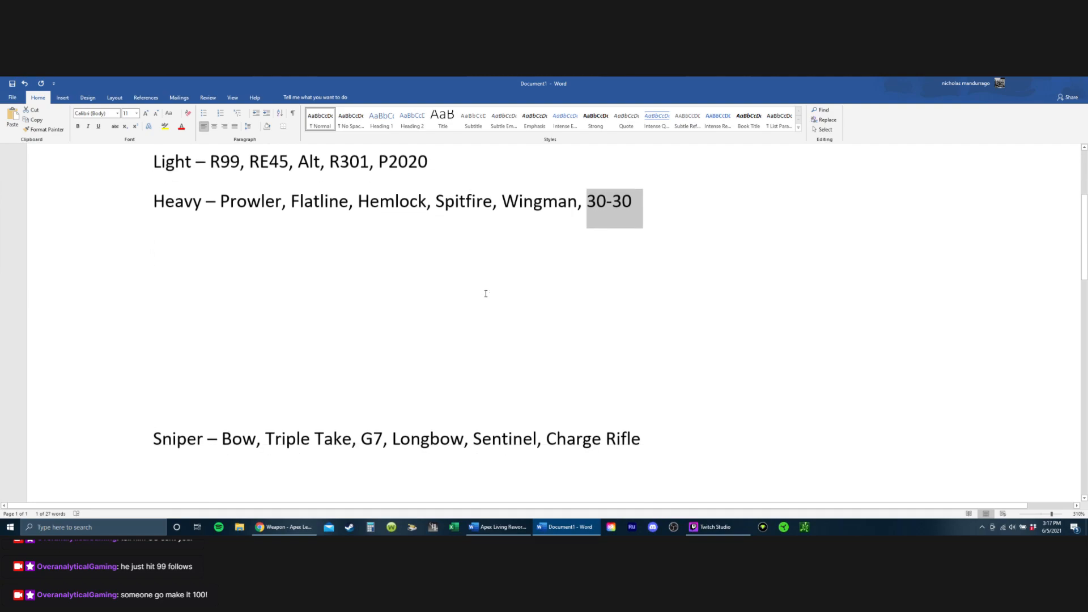
{"action": "scroll", "coordinate": [480, 298], "scroll_direction": "down", "scroll_amount": 1}
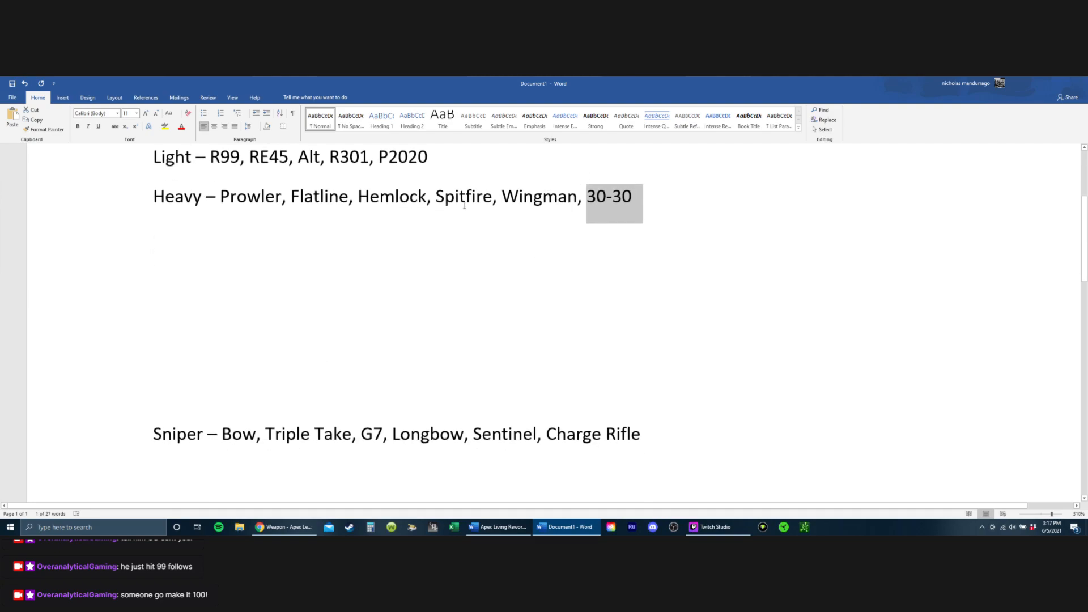
{"action": "scroll", "coordinate": [590, 219], "scroll_direction": "up", "scroll_amount": 2}
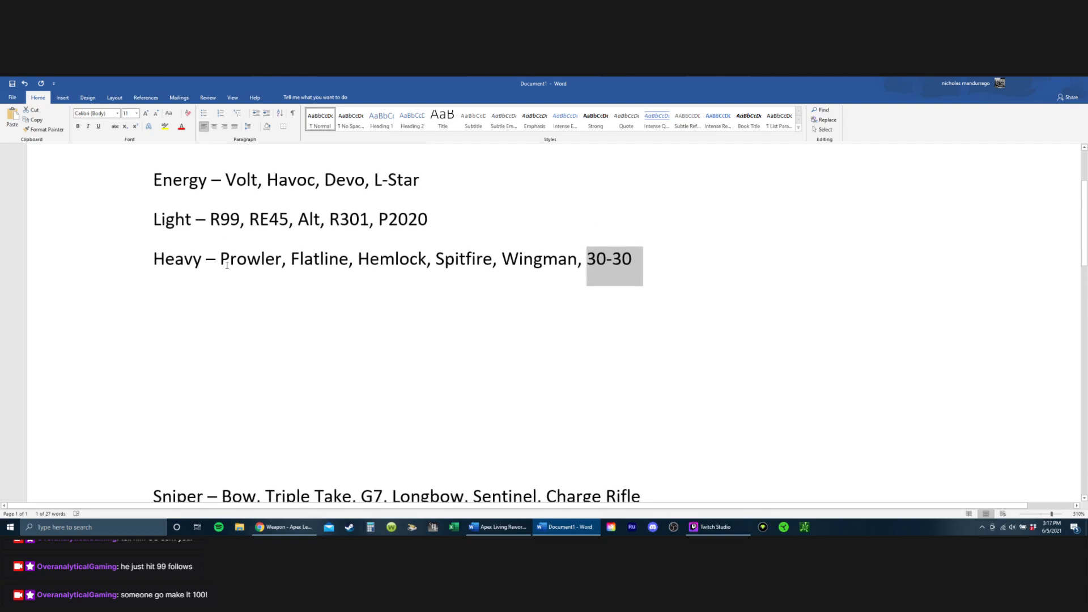
{"action": "scroll", "coordinate": [391, 287], "scroll_direction": "down", "scroll_amount": 2}
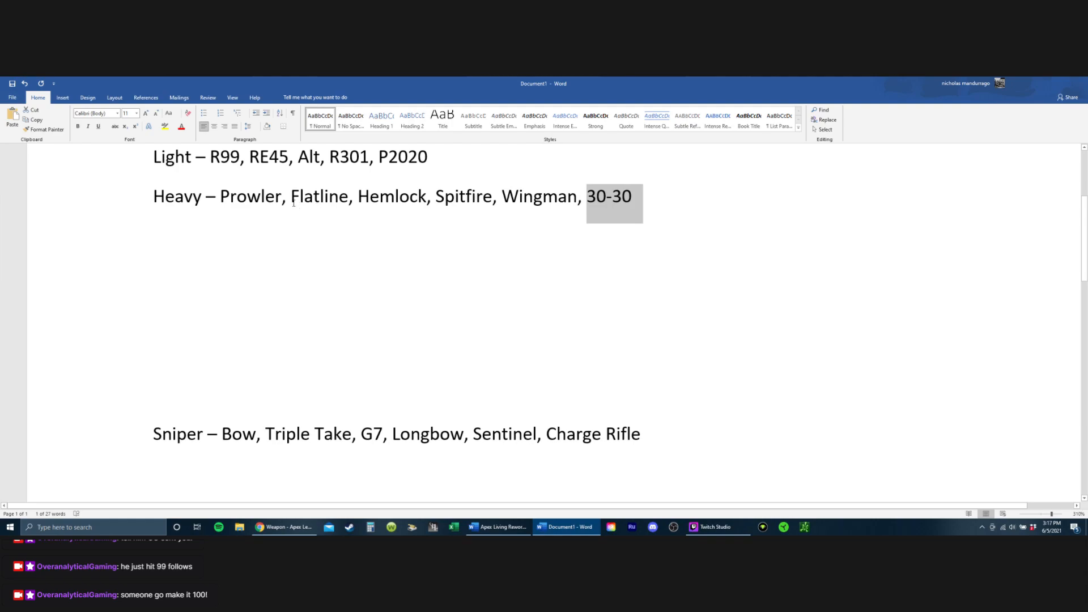
Step: Examine the Heavy line's weapons, highlighting Hemlock through 30-30, Flatline, Wingman and Prowler in turn
{"action": "left_click_drag", "start_coordinate": [358, 197], "coordinate": [828, 211]}
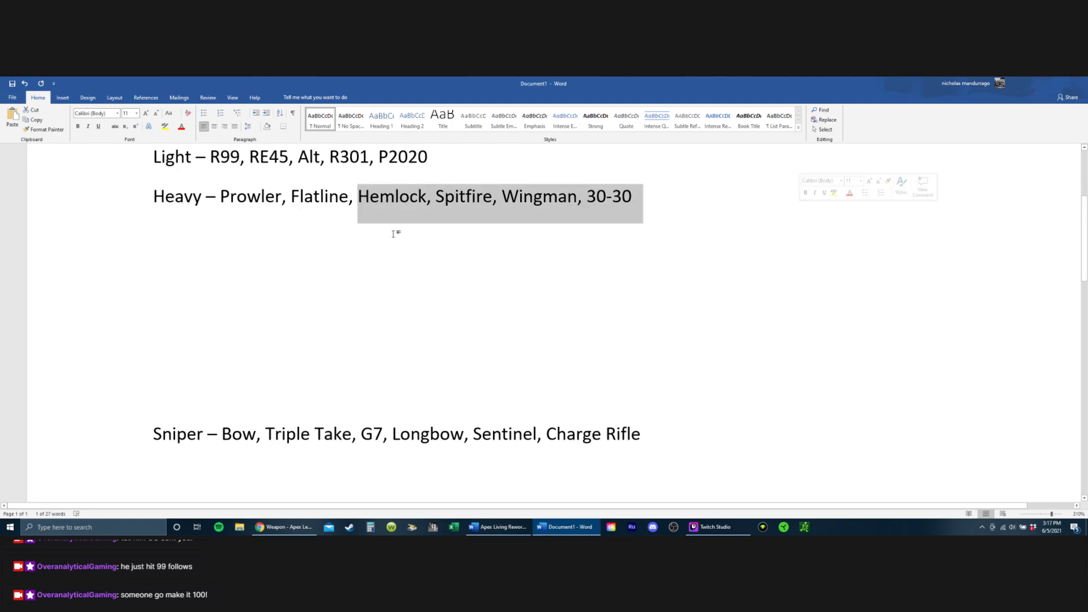
{"action": "scroll", "coordinate": [349, 294], "scroll_direction": "up", "scroll_amount": 2}
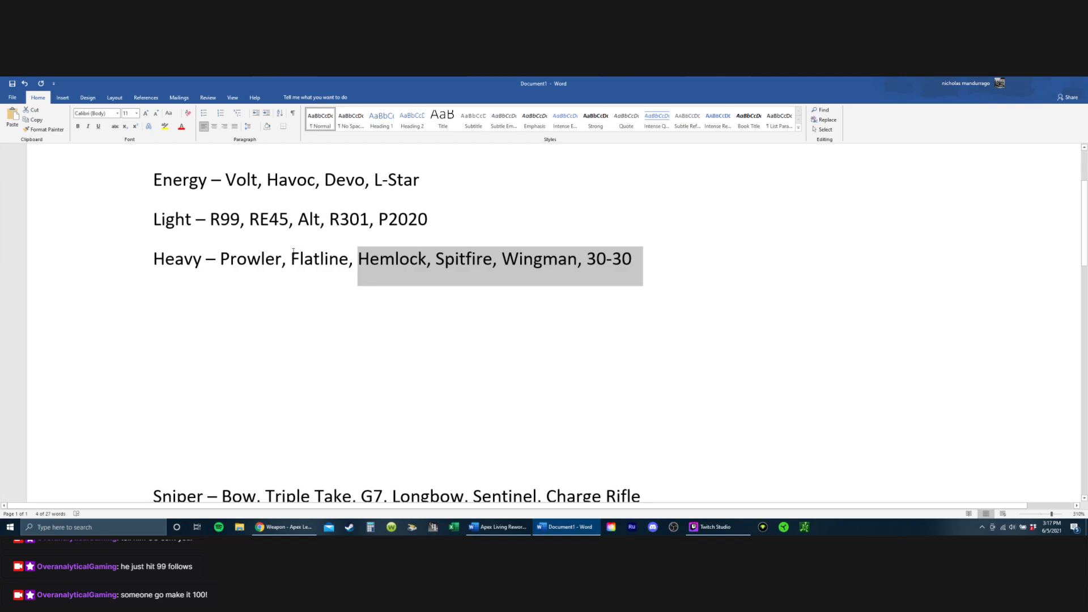
{"action": "left_click_drag", "start_coordinate": [293, 251], "coordinate": [379, 258]}
{"action": "scroll", "coordinate": [383, 268], "scroll_direction": "down", "scroll_amount": 5}
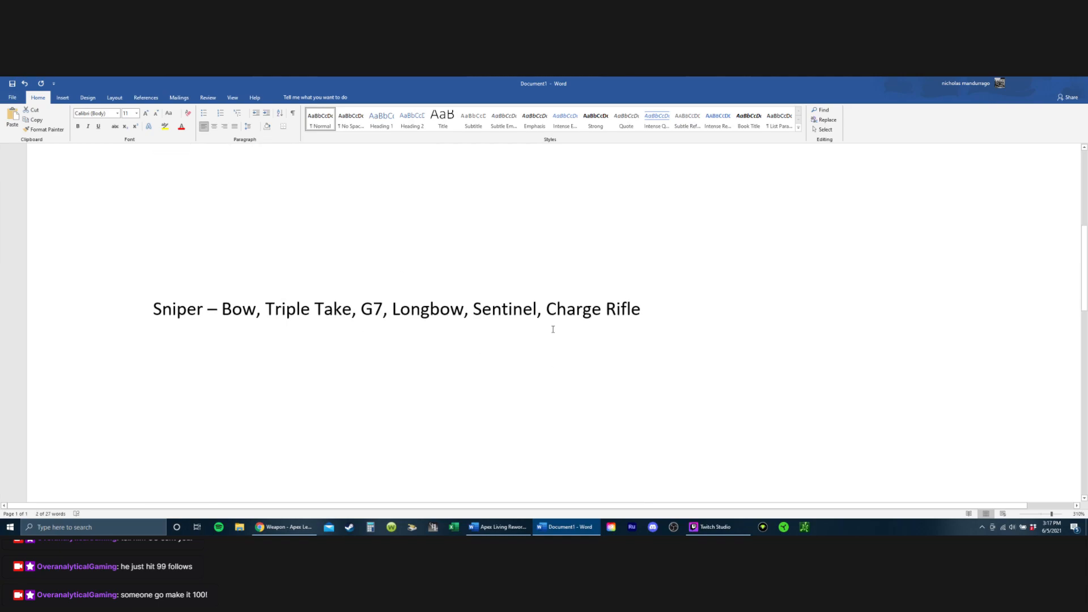
{"action": "scroll", "coordinate": [323, 279], "scroll_direction": "up", "scroll_amount": 5}
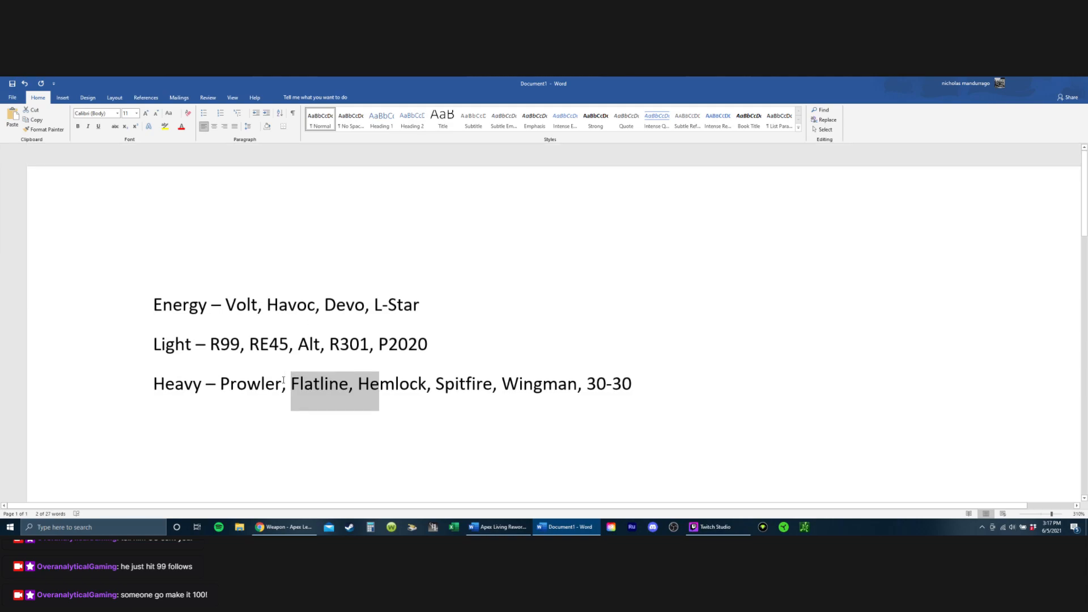
{"action": "left_click_drag", "start_coordinate": [282, 383], "coordinate": [219, 384]}
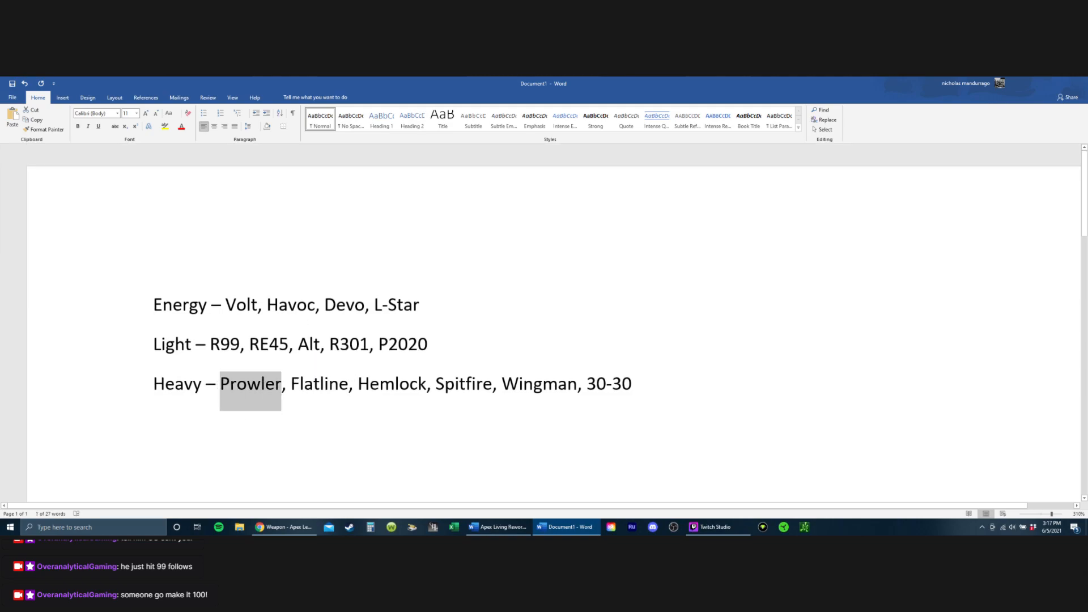
{"action": "scroll", "coordinate": [497, 494], "scroll_direction": "down", "scroll_amount": 2}
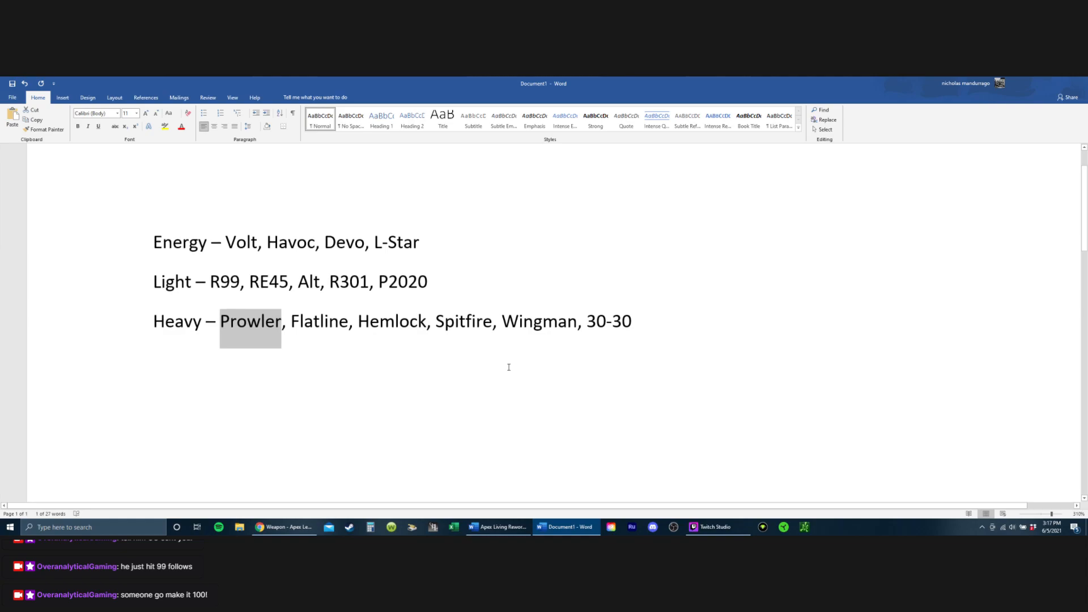
{"action": "left_click_drag", "start_coordinate": [514, 321], "coordinate": [587, 334]}
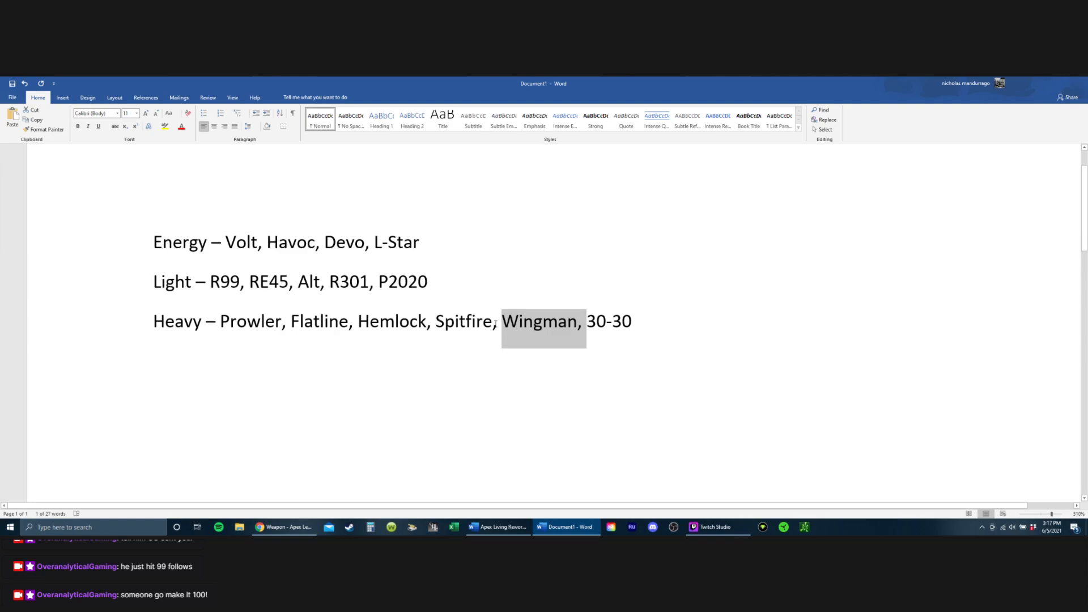
{"action": "left_click_drag", "start_coordinate": [496, 323], "coordinate": [580, 343]}
{"action": "left_click_drag", "start_coordinate": [224, 322], "coordinate": [351, 340]}
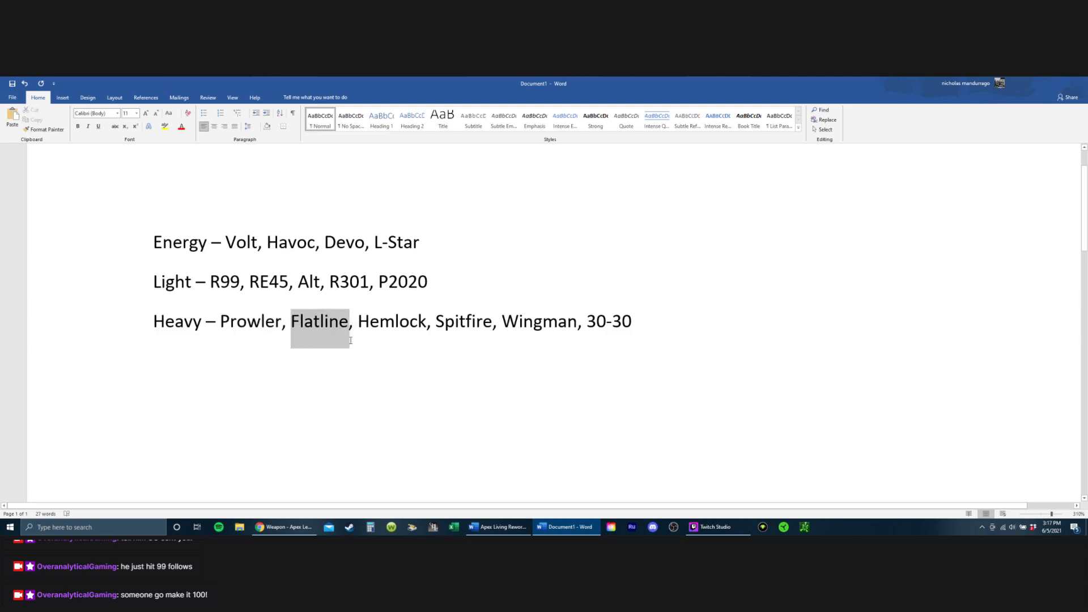
{"action": "left_click", "coordinate": [283, 360]}
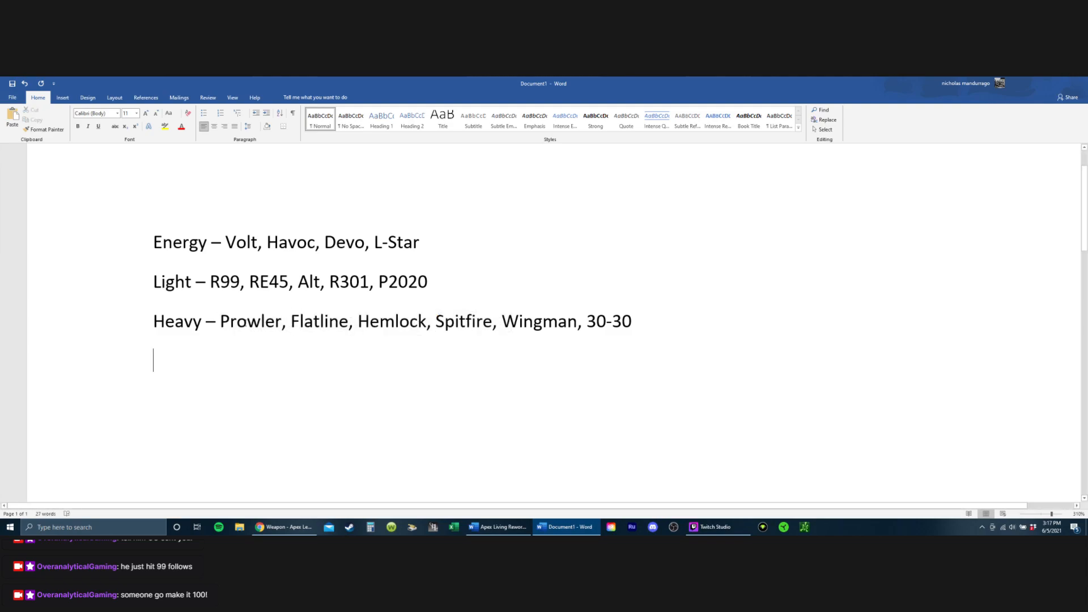
{"action": "left_click_drag", "start_coordinate": [219, 322], "coordinate": [287, 324]}
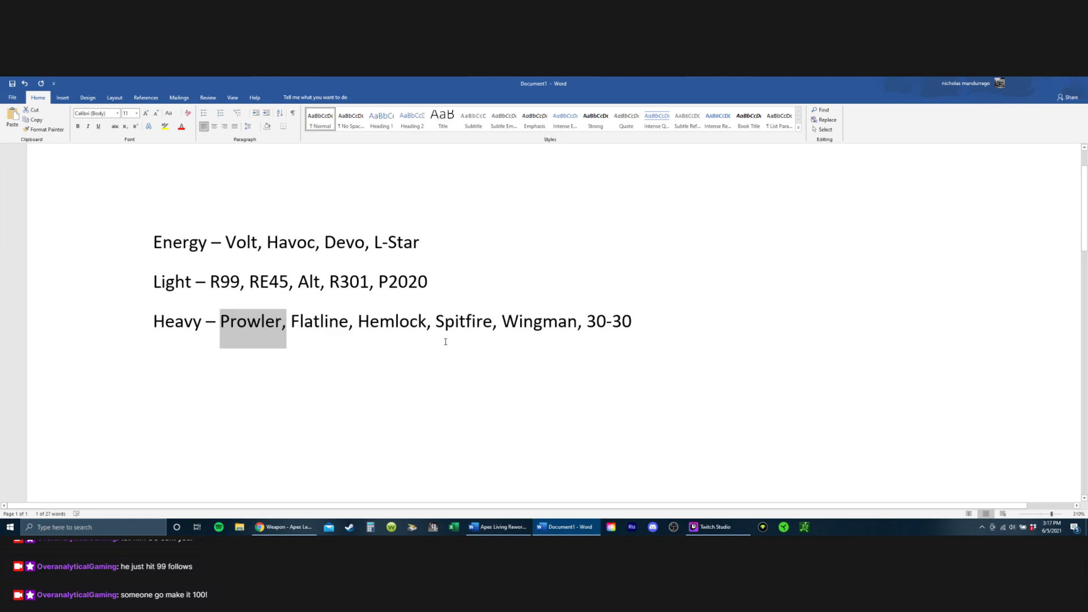
Step: Examine the Heavy line's weapons, highlighting Prowler, Spitfire, Hemlock and Flatline one after another
{"action": "left_click", "coordinate": [264, 362]}
{"action": "left_click_drag", "start_coordinate": [220, 322], "coordinate": [290, 323]}
{"action": "left_click", "coordinate": [284, 364]}
{"action": "left_click_drag", "start_coordinate": [220, 321], "coordinate": [280, 327]}
{"action": "left_click_drag", "start_coordinate": [464, 329], "coordinate": [490, 335]}
{"action": "left_click", "coordinate": [482, 353]}
{"action": "left_click", "coordinate": [452, 357]}
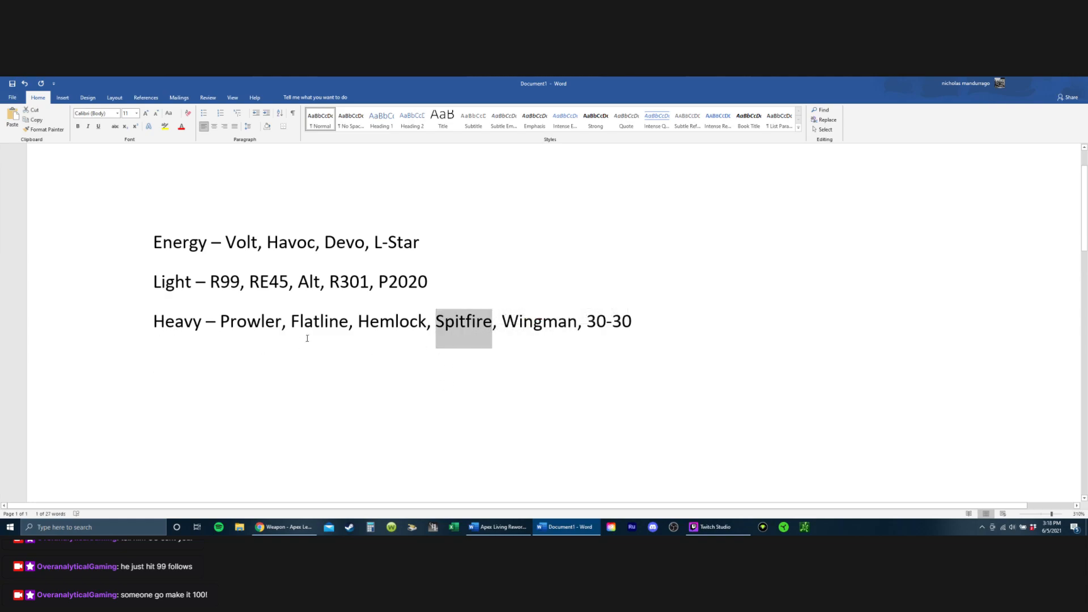
{"action": "double_click", "coordinate": [415, 322]}
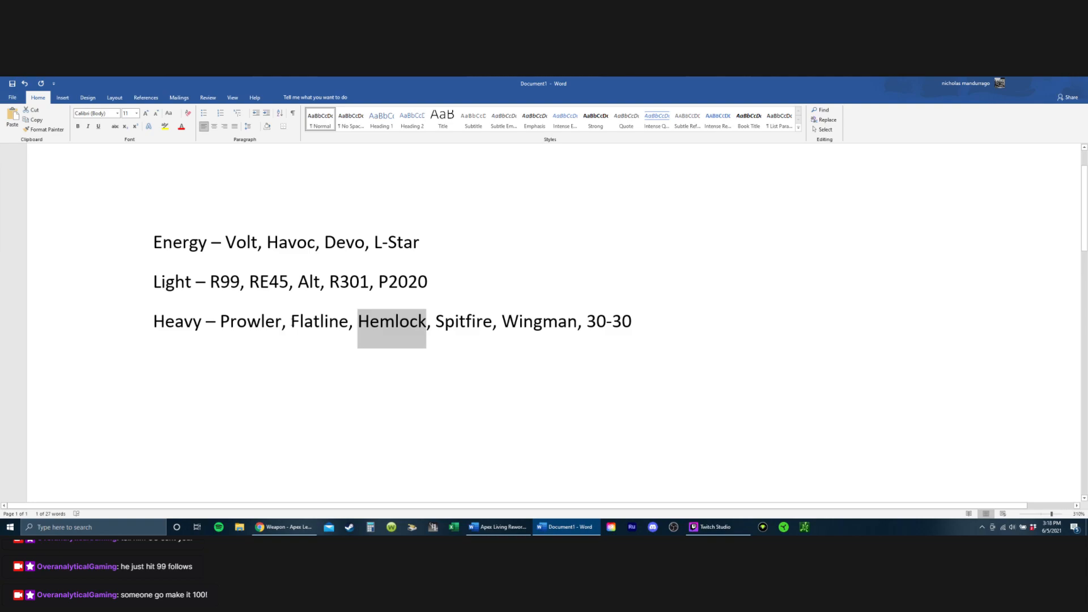
{"action": "left_click_drag", "start_coordinate": [292, 323], "coordinate": [346, 328]}
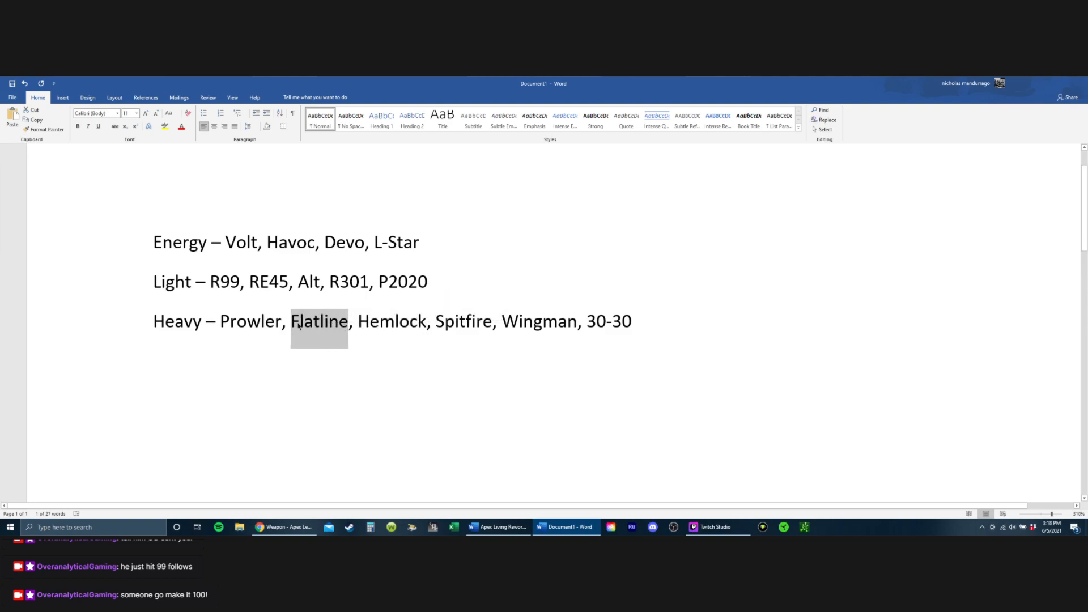
Step: Compare R99 on the Light line and Volt on the Energy line with Prowler, Flatline and the Heavy weapons through Spitfire
{"action": "double_click", "coordinate": [237, 287]}
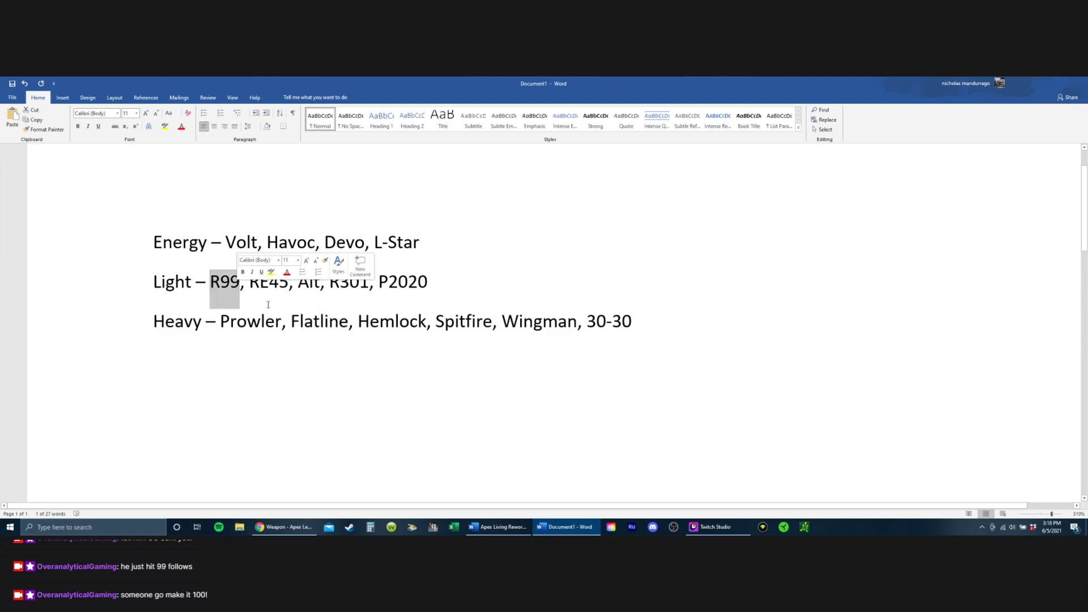
{"action": "left_click_drag", "start_coordinate": [228, 243], "coordinate": [256, 265]}
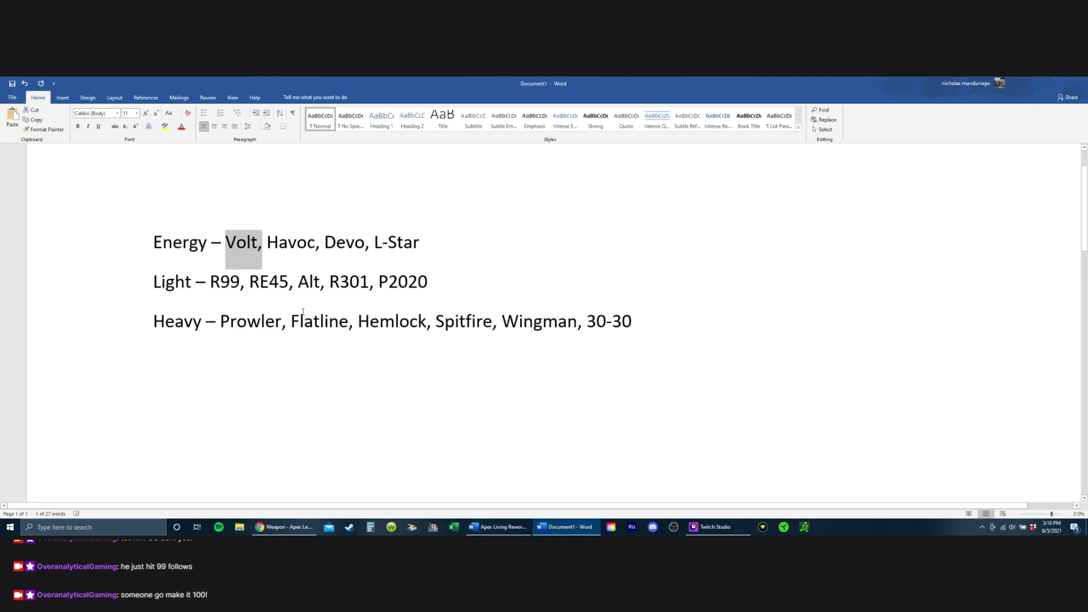
{"action": "left_click_drag", "start_coordinate": [292, 319], "coordinate": [357, 327]}
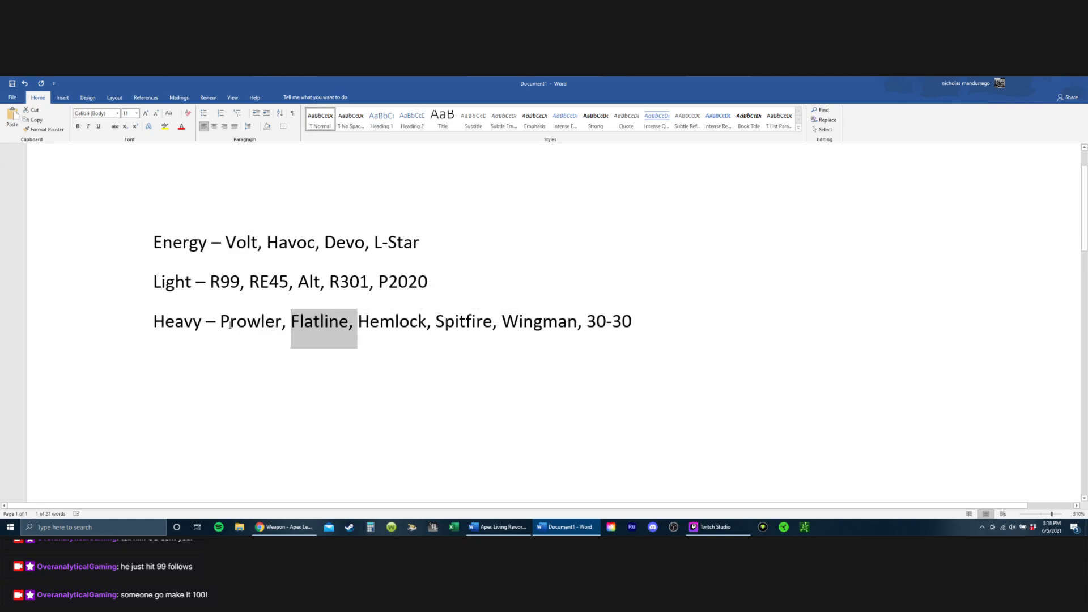
{"action": "left_click_drag", "start_coordinate": [221, 322], "coordinate": [282, 326]}
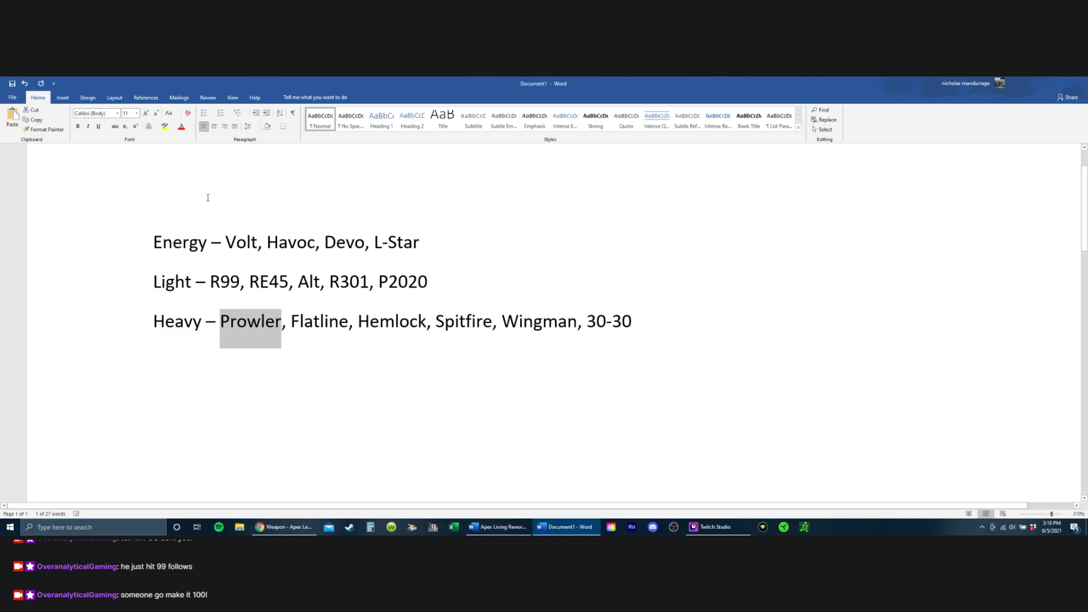
{"action": "left_click_drag", "start_coordinate": [226, 242], "coordinate": [238, 282]}
{"action": "left_click_drag", "start_coordinate": [221, 321], "coordinate": [287, 319]}
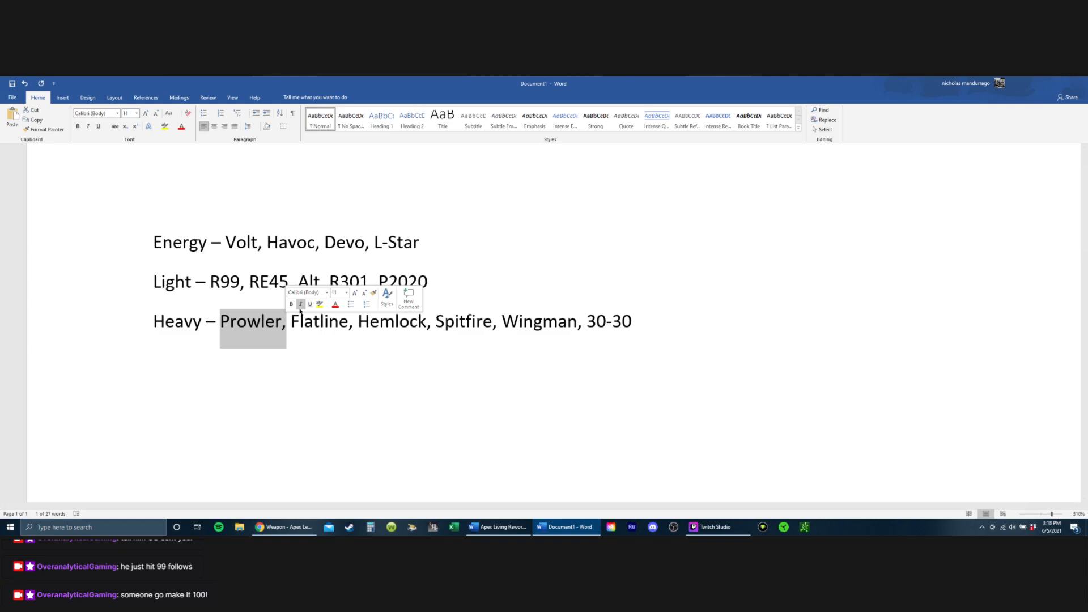
{"action": "left_click", "coordinate": [247, 321]}
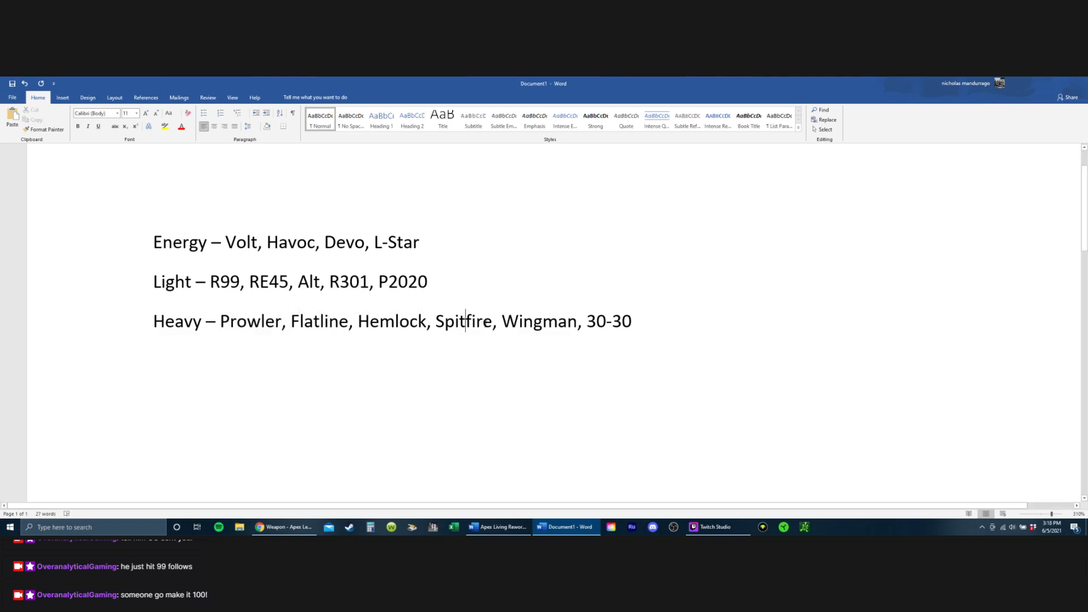
{"action": "left_click_drag", "start_coordinate": [498, 322], "coordinate": [229, 326]}
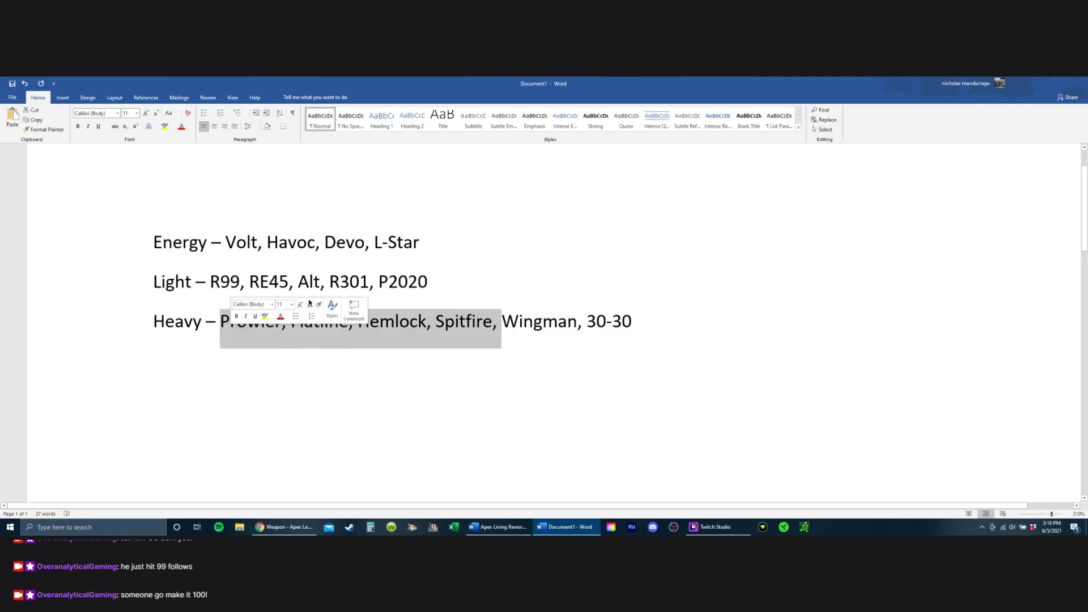
{"action": "left_click", "coordinate": [246, 282]}
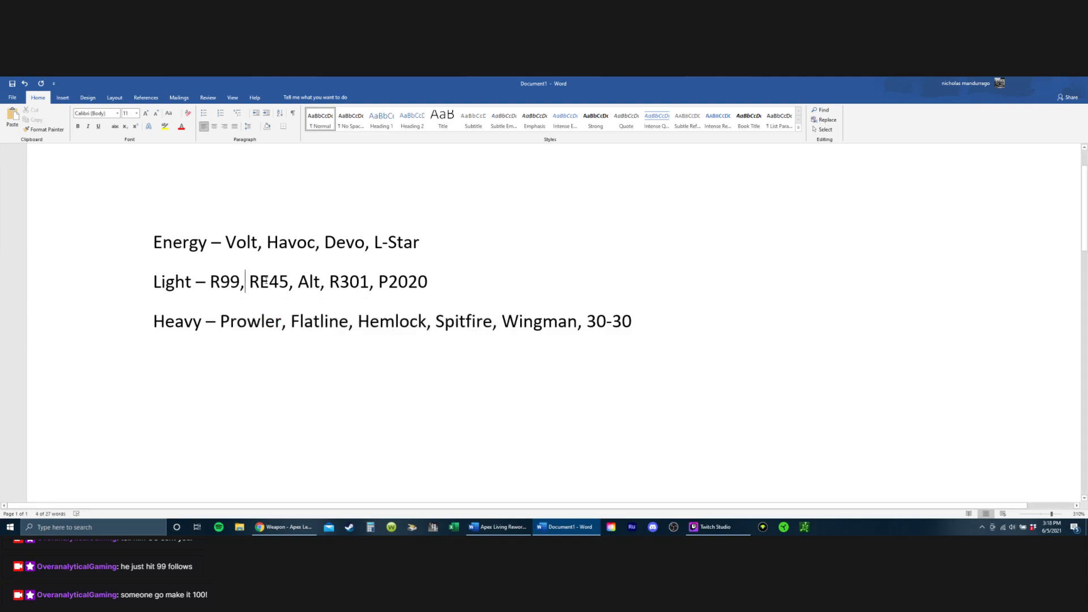
{"action": "left_click_drag", "start_coordinate": [211, 281], "coordinate": [249, 312]}
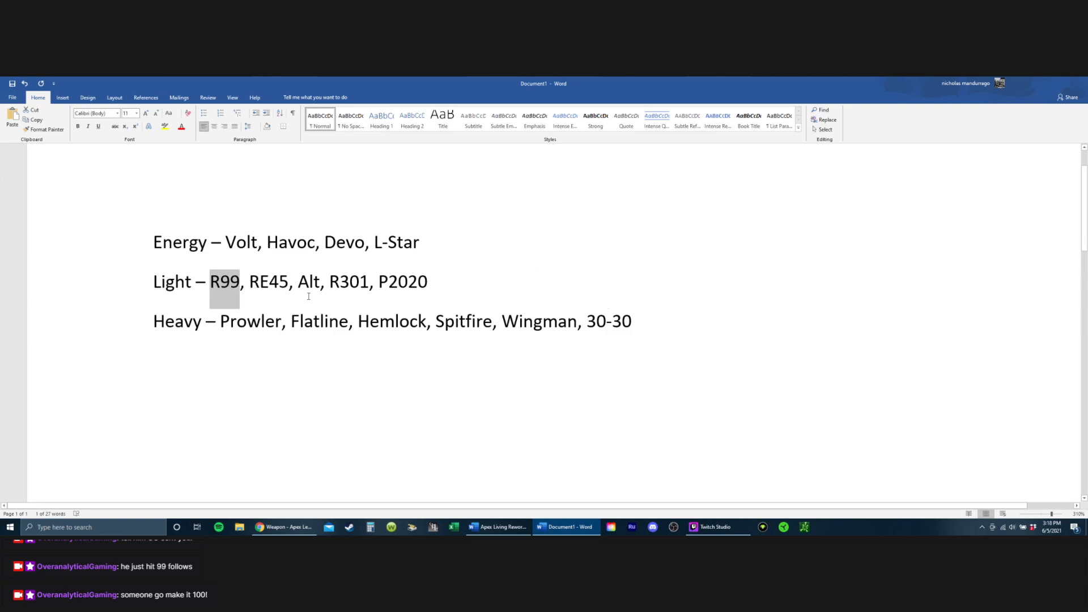
Step: Compare R301 on the Light line with G7 on the Sniper line by highlighting each
{"action": "double_click", "coordinate": [339, 282]}
{"action": "scroll", "coordinate": [357, 282], "scroll_direction": "down", "scroll_amount": 5}
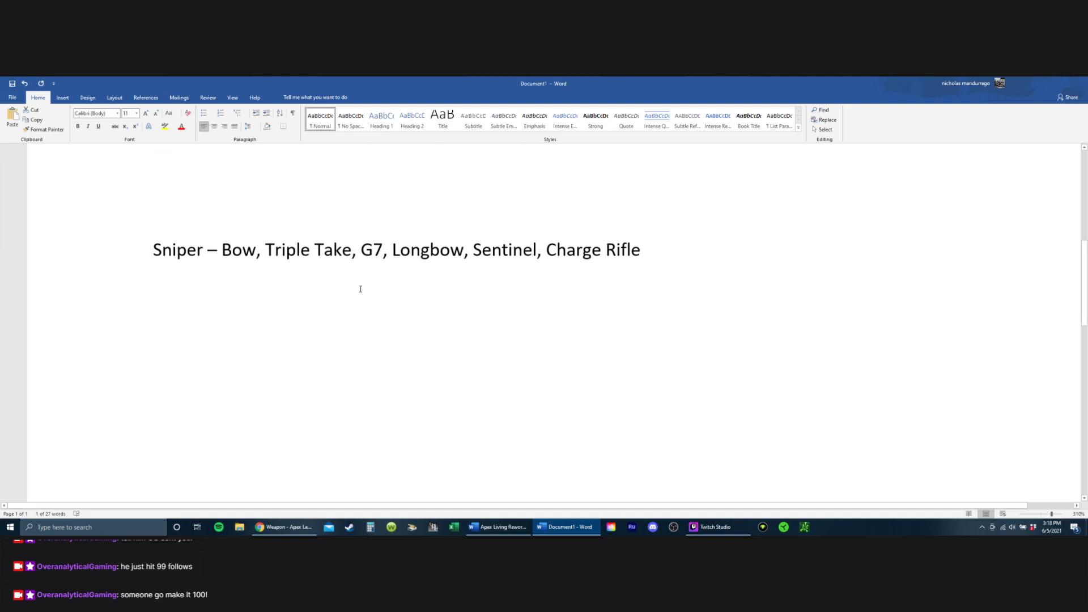
{"action": "double_click", "coordinate": [365, 247]}
{"action": "scroll", "coordinate": [320, 304], "scroll_direction": "up", "scroll_amount": 5}
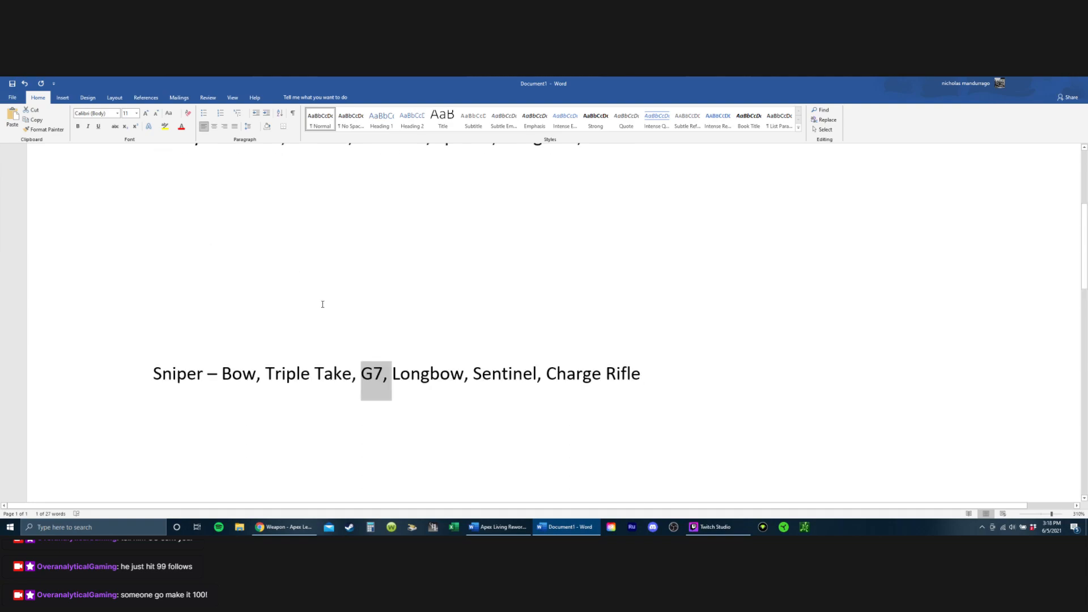
{"action": "scroll", "coordinate": [312, 297], "scroll_direction": "up", "scroll_amount": 1}
{"action": "left_click_drag", "start_coordinate": [329, 346], "coordinate": [369, 348]}
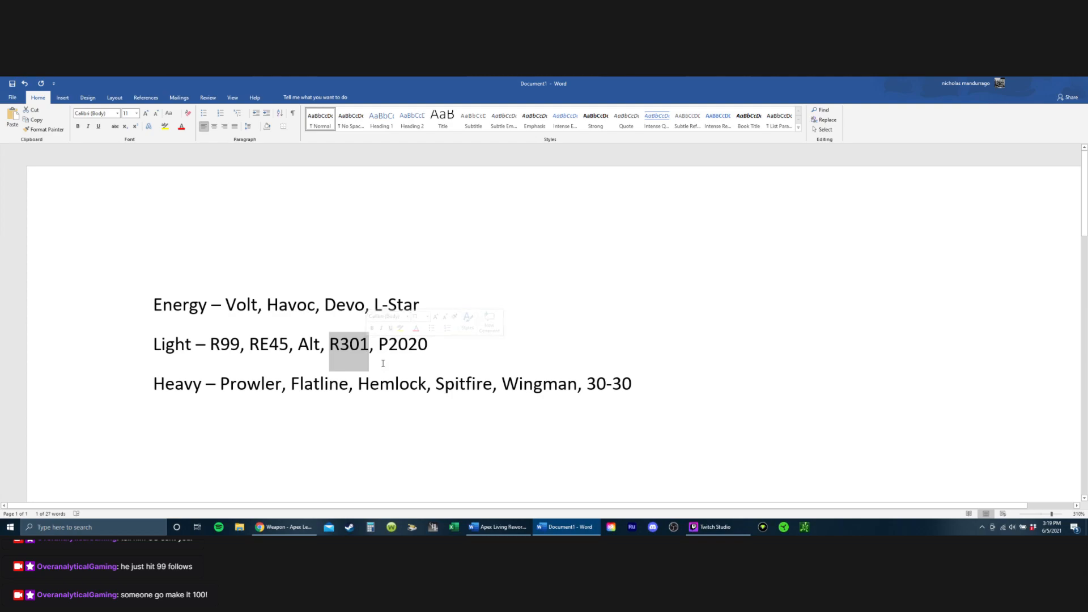
{"action": "left_click", "coordinate": [456, 355]}
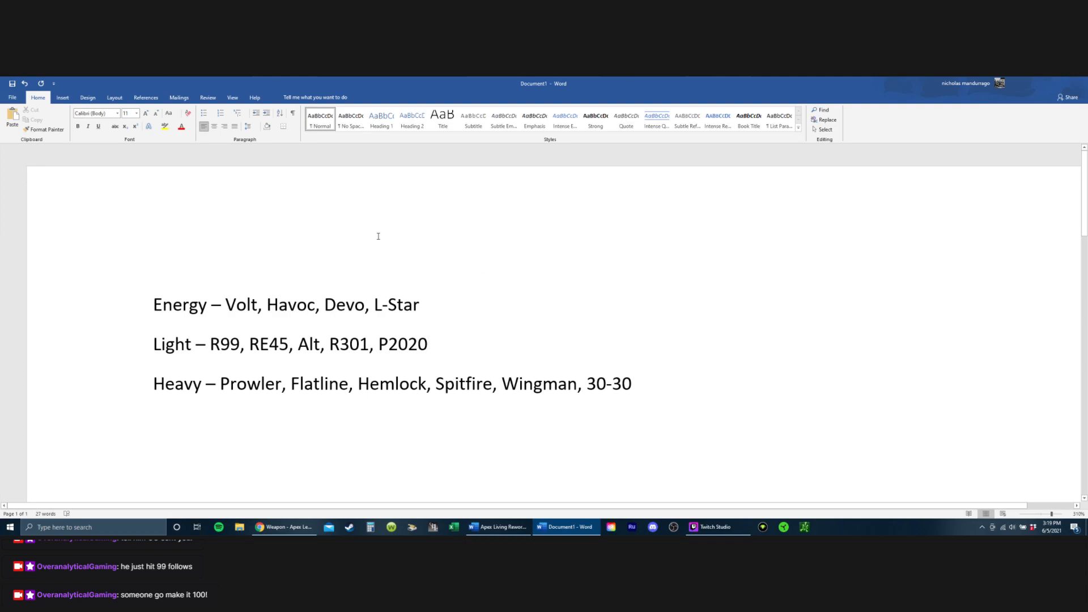
Step: Review the Energy line's weapons against the Light, Heavy and Sniper lists, highlighting the whole Sniper line
{"action": "right_click", "coordinate": [301, 347]}
{"action": "scroll", "coordinate": [256, 367], "scroll_direction": "down", "scroll_amount": 1}
{"action": "left_click", "coordinate": [256, 367]}
{"action": "left_click_drag", "start_coordinate": [232, 249], "coordinate": [423, 249]}
{"action": "left_click", "coordinate": [327, 255]}
{"action": "left_click", "coordinate": [299, 250]}
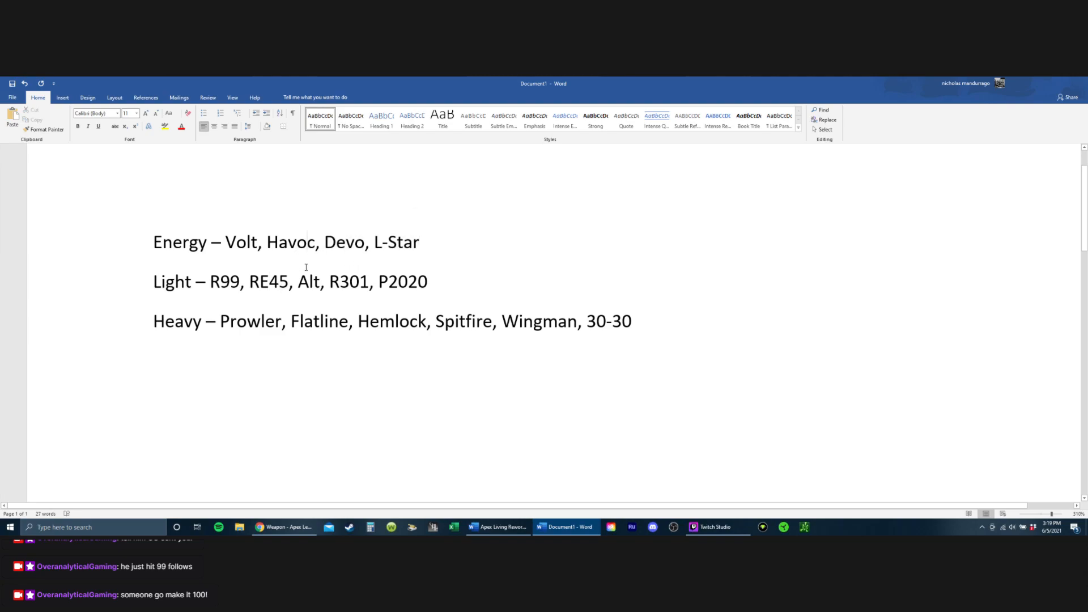
{"action": "scroll", "coordinate": [238, 356], "scroll_direction": "down", "scroll_amount": 5}
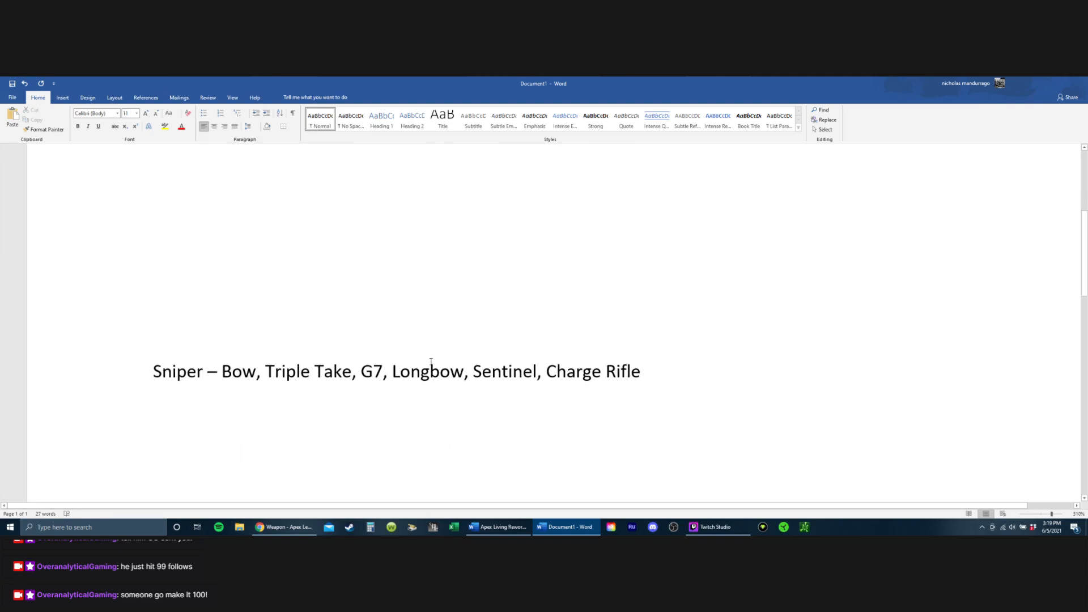
{"action": "triple_click", "coordinate": [431, 361]}
{"action": "scroll", "coordinate": [274, 260], "scroll_direction": "up", "scroll_amount": 5}
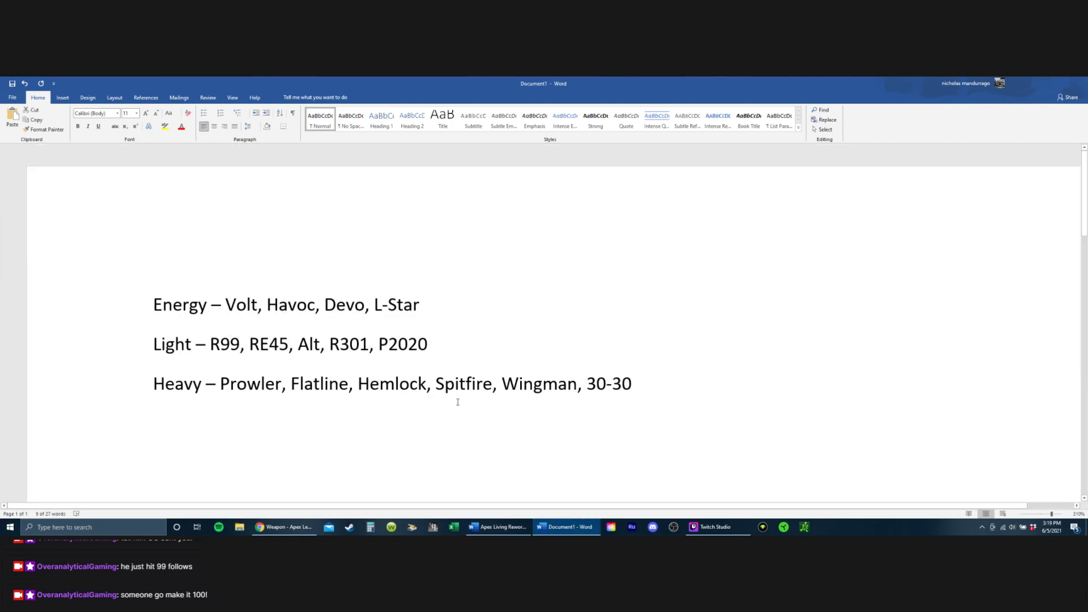
{"action": "scroll", "coordinate": [403, 369], "scroll_direction": "down", "scroll_amount": 1}
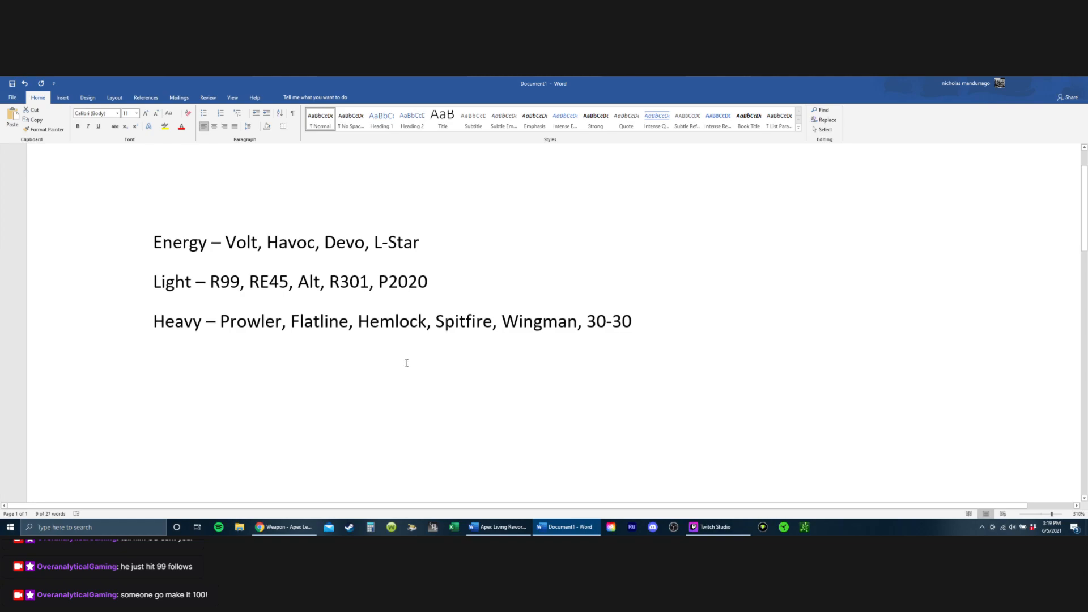
{"action": "scroll", "coordinate": [397, 339], "scroll_direction": "down", "scroll_amount": 4}
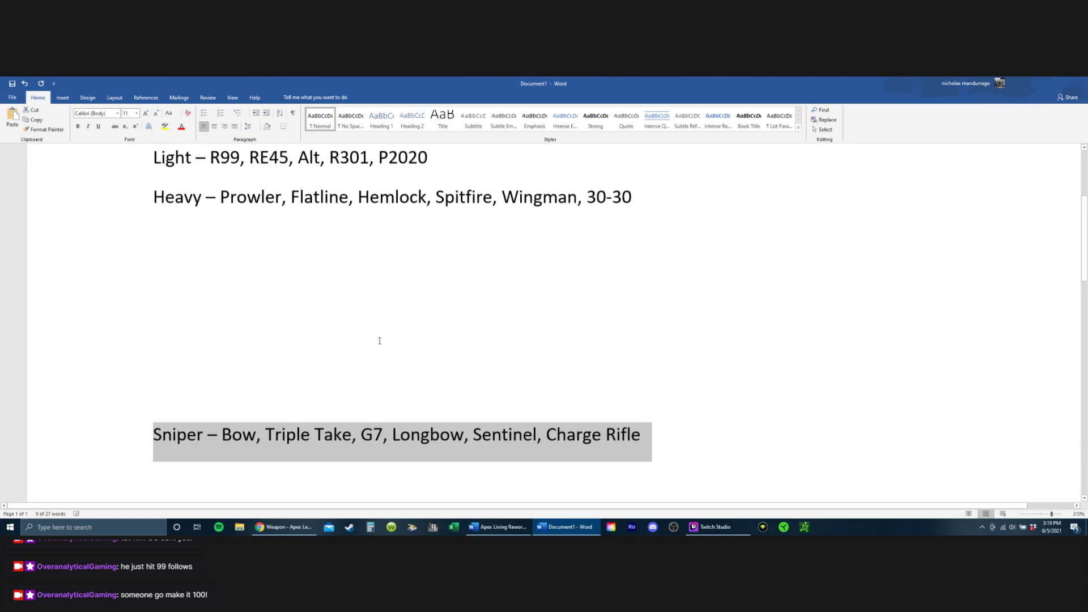
{"action": "left_click", "coordinate": [352, 352]}
{"action": "scroll", "coordinate": [317, 348], "scroll_direction": "up", "scroll_amount": 5}
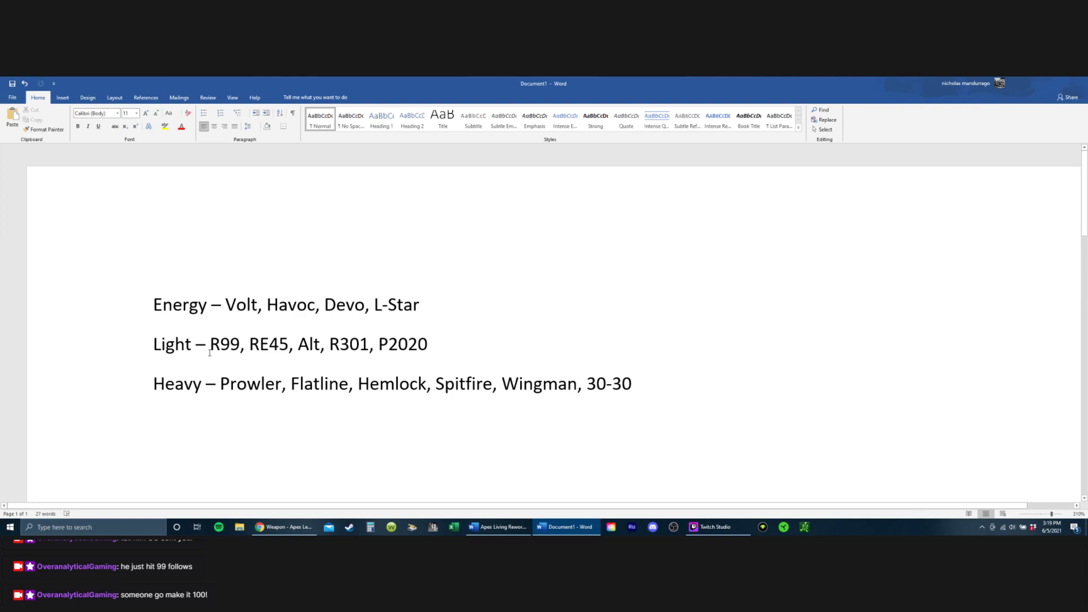
Step: Examine R99, RE45 and Alt on the Light line by highlighting them
{"action": "left_click_drag", "start_coordinate": [209, 351], "coordinate": [324, 350]}
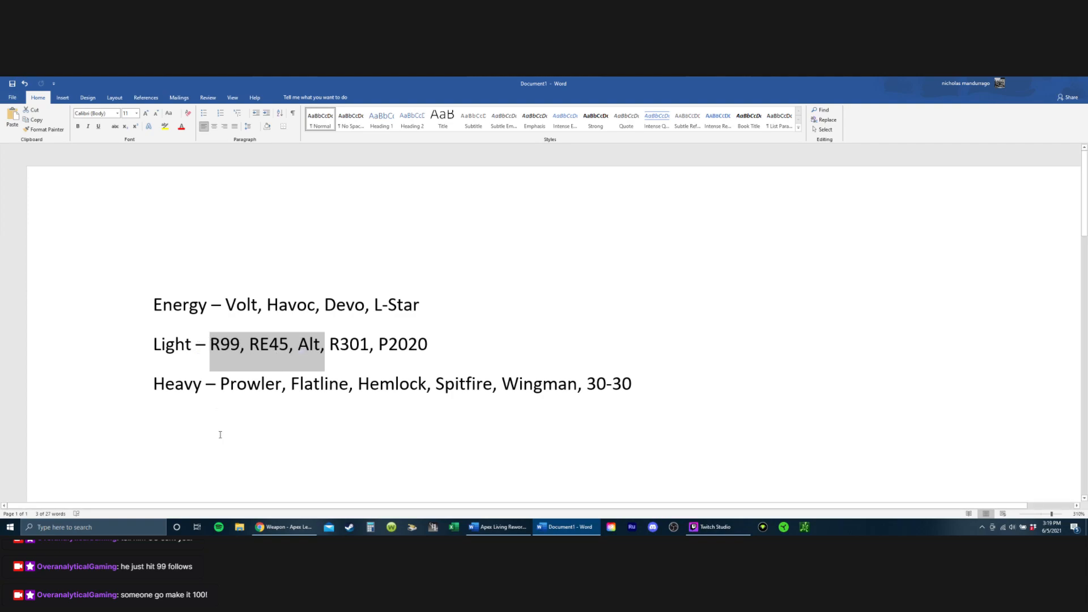
{"action": "left_click", "coordinate": [224, 343]}
{"action": "left_click_drag", "start_coordinate": [250, 343], "coordinate": [318, 354]}
{"action": "left_click", "coordinate": [313, 376]}
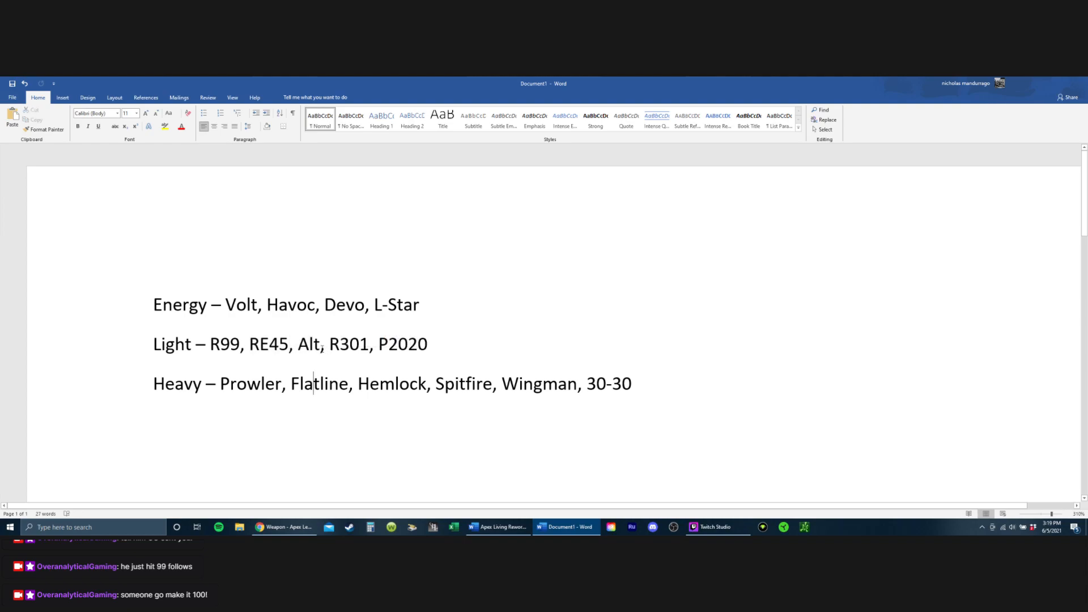
{"action": "left_click", "coordinate": [309, 356]}
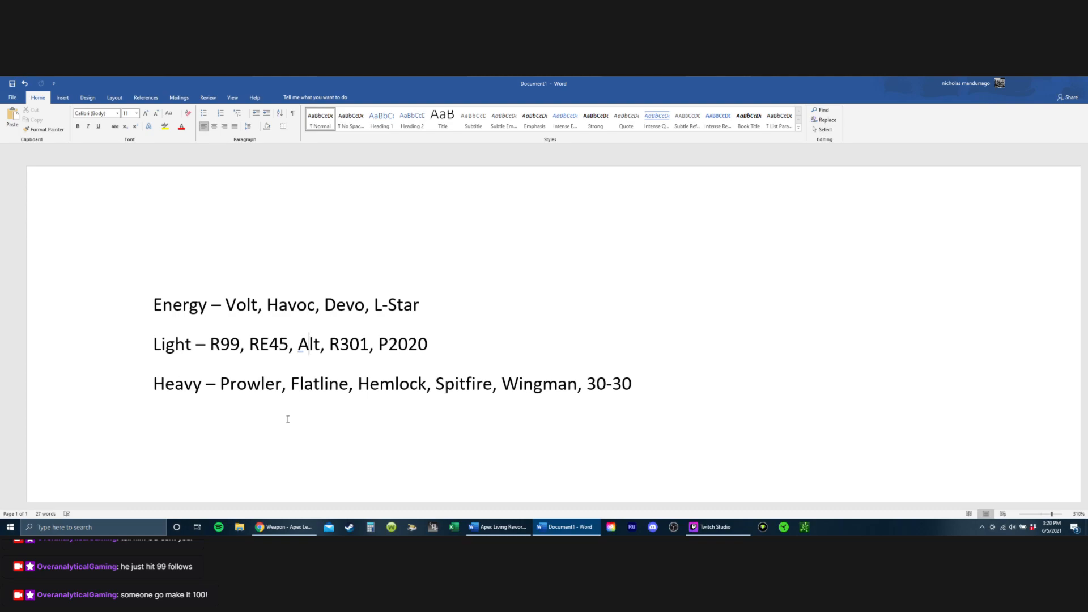
{"action": "key", "text": "Left"}
{"action": "key", "text": "Left"}
{"action": "key", "text": "Right"}
{"action": "key", "text": "Right"}
{"action": "key", "text": "Right"}
{"action": "key", "text": "Right"}
{"action": "key", "text": "Right"}
{"action": "key", "text": "Right"}
{"action": "key", "text": "Right"}
{"action": "key", "text": "Right"}
{"action": "key", "text": "Left"}
{"action": "key", "text": "Left"}
Step: Review the Sniper line, then highlight the Energy, Light and Heavy lists from Volt through 30-30
{"action": "scroll", "coordinate": [288, 419], "scroll_direction": "down", "scroll_amount": 5}
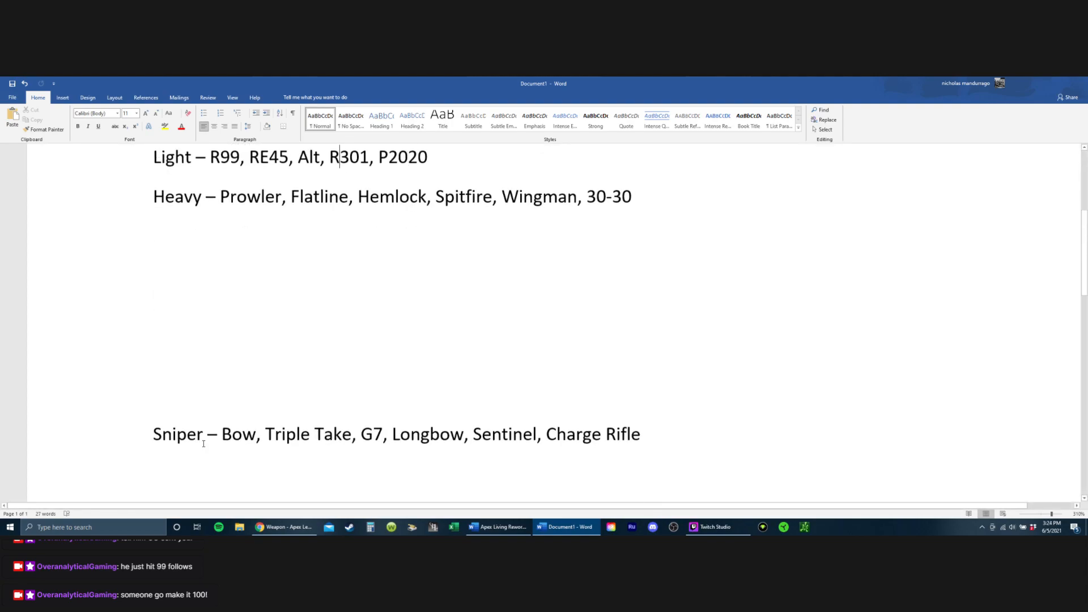
{"action": "scroll", "coordinate": [235, 332], "scroll_direction": "up", "scroll_amount": 3}
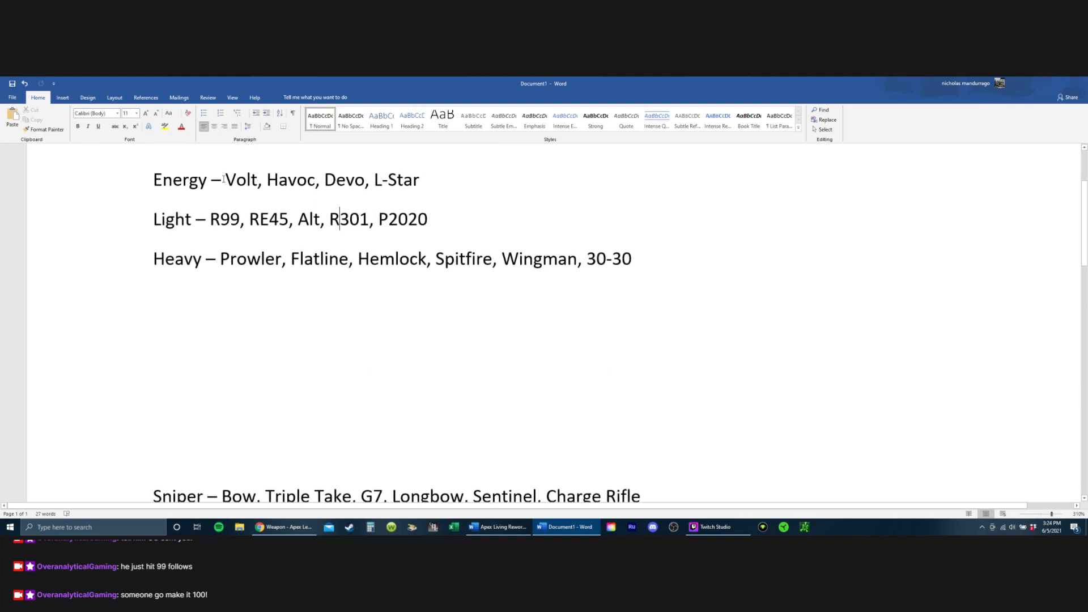
{"action": "left_click_drag", "start_coordinate": [225, 180], "coordinate": [320, 222]}
{"action": "left_click", "coordinate": [341, 303]}
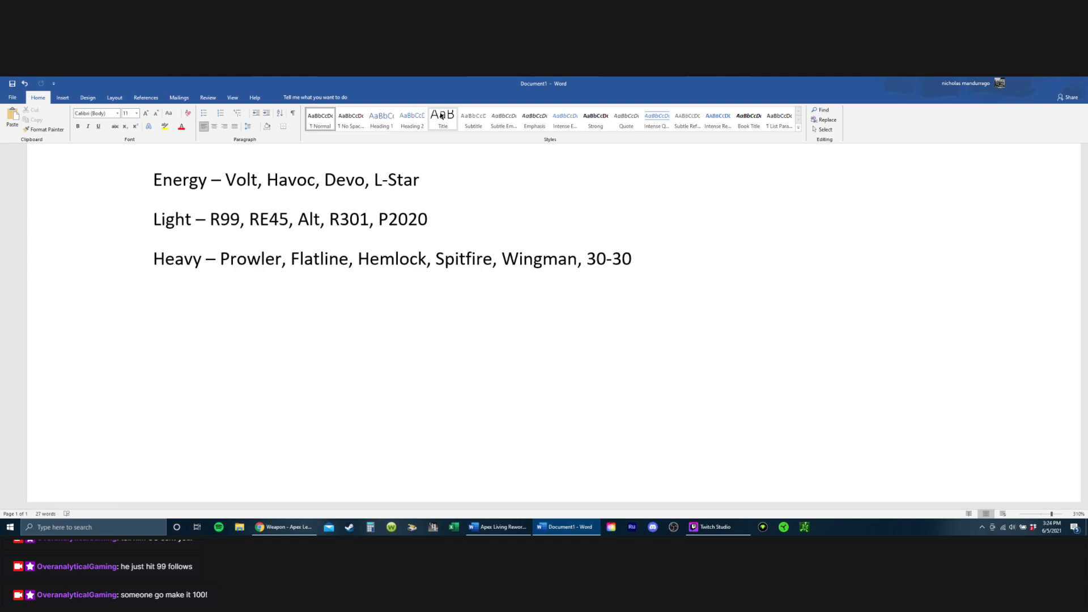
{"action": "key", "text": "Down"}
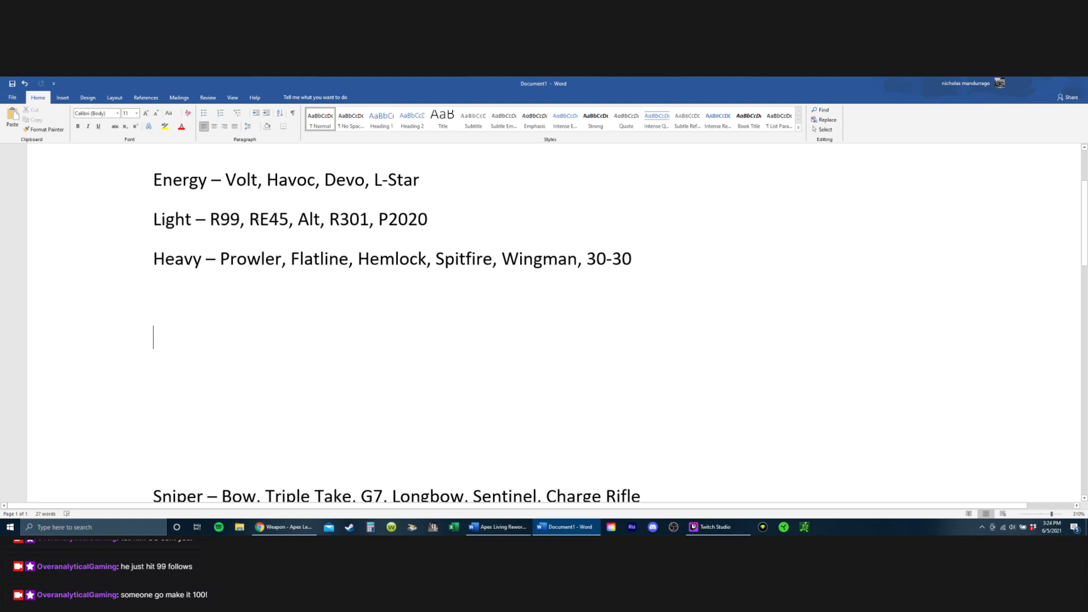
{"action": "left_click_drag", "start_coordinate": [225, 187], "coordinate": [325, 292]}
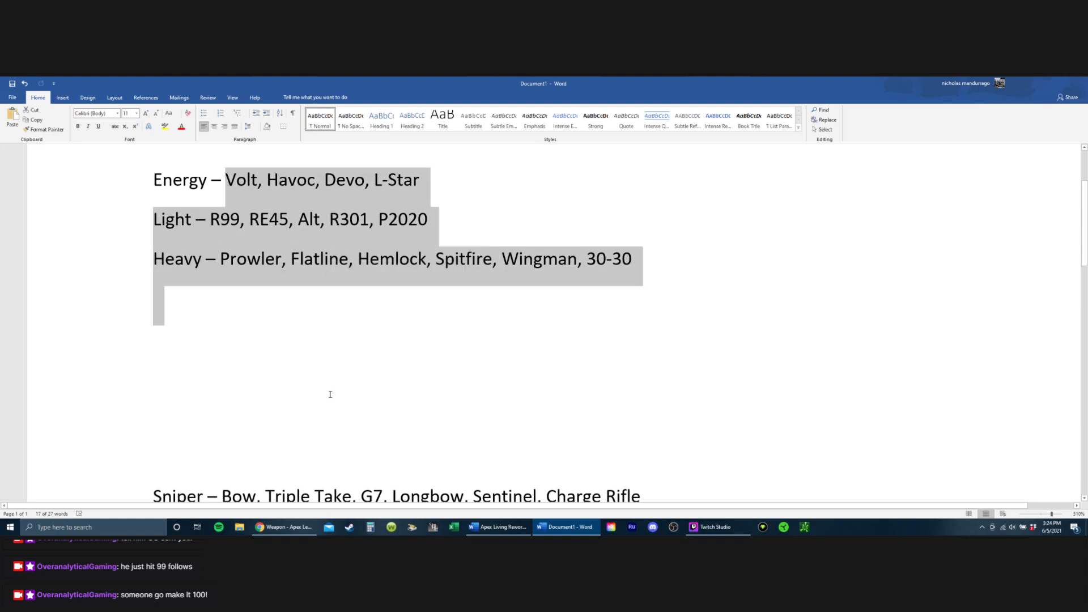
Step: Look through the Apex Living Rework document from Supply Drops to the shotgun changes, ending at the WEAPON CHANGES section
{"action": "key", "text": "alt+Tab"}
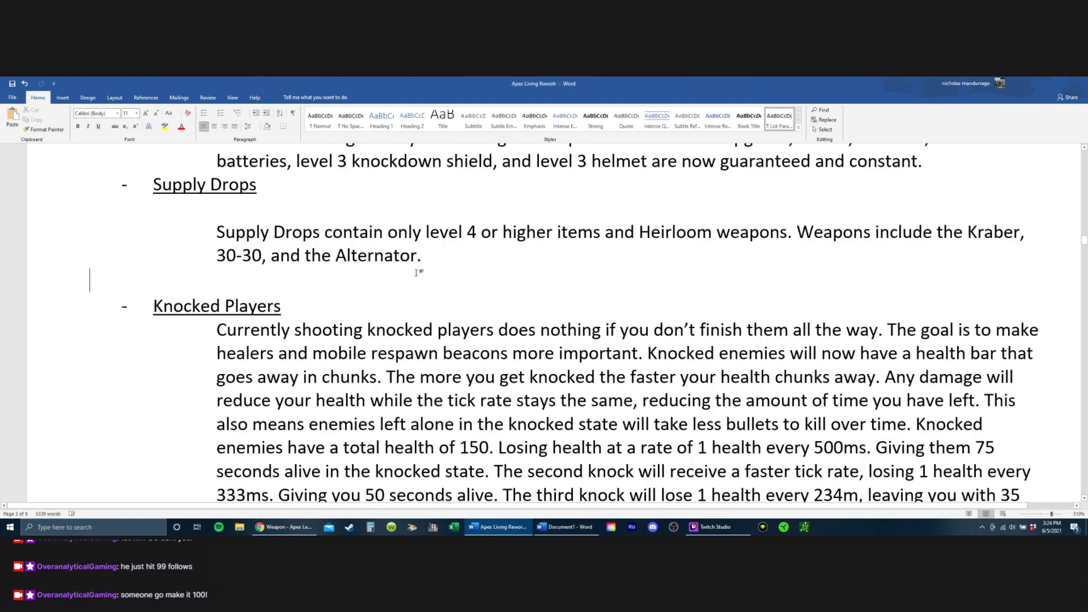
{"action": "scroll", "coordinate": [429, 294], "scroll_direction": "down", "scroll_amount": 20}
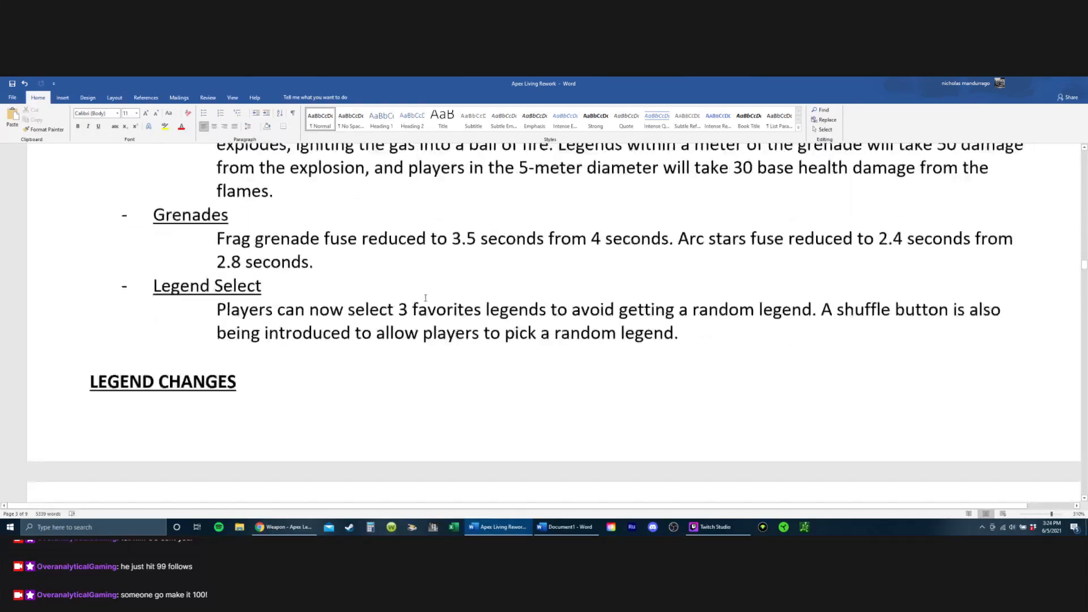
{"action": "scroll", "coordinate": [425, 297], "scroll_direction": "up", "scroll_amount": 15}
{"action": "scroll", "coordinate": [424, 291], "scroll_direction": "down", "scroll_amount": 10}
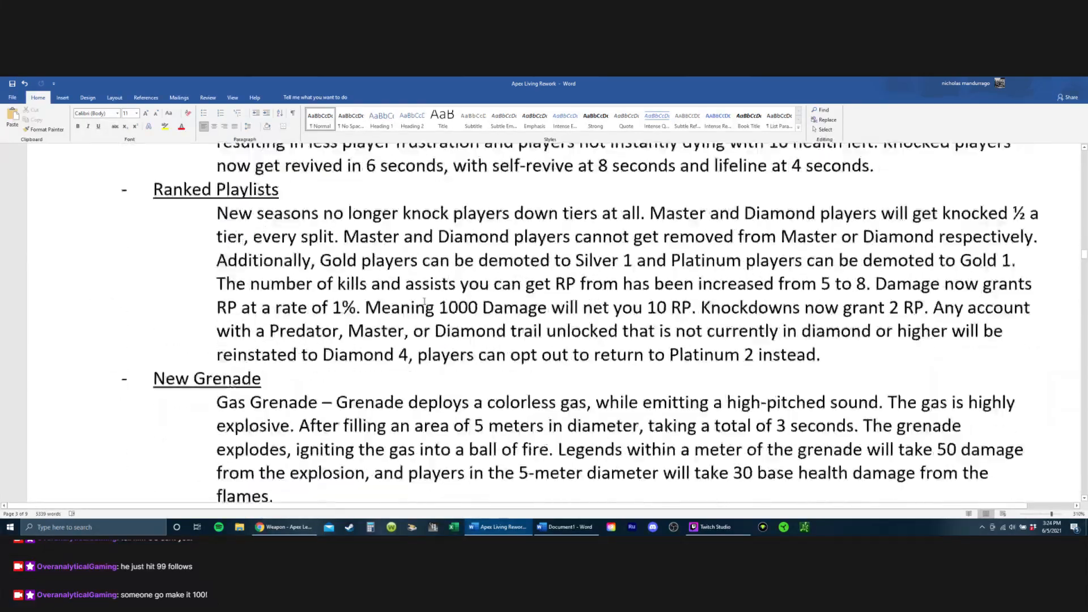
{"action": "scroll", "coordinate": [424, 290], "scroll_direction": "down", "scroll_amount": 20}
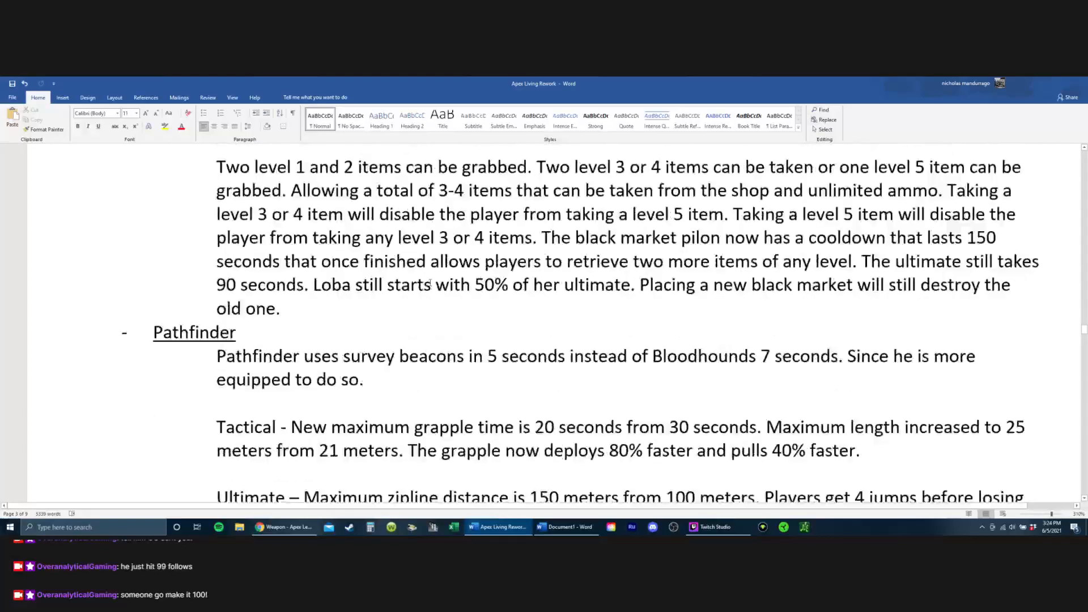
{"action": "scroll", "coordinate": [424, 283], "scroll_direction": "down", "scroll_amount": 20}
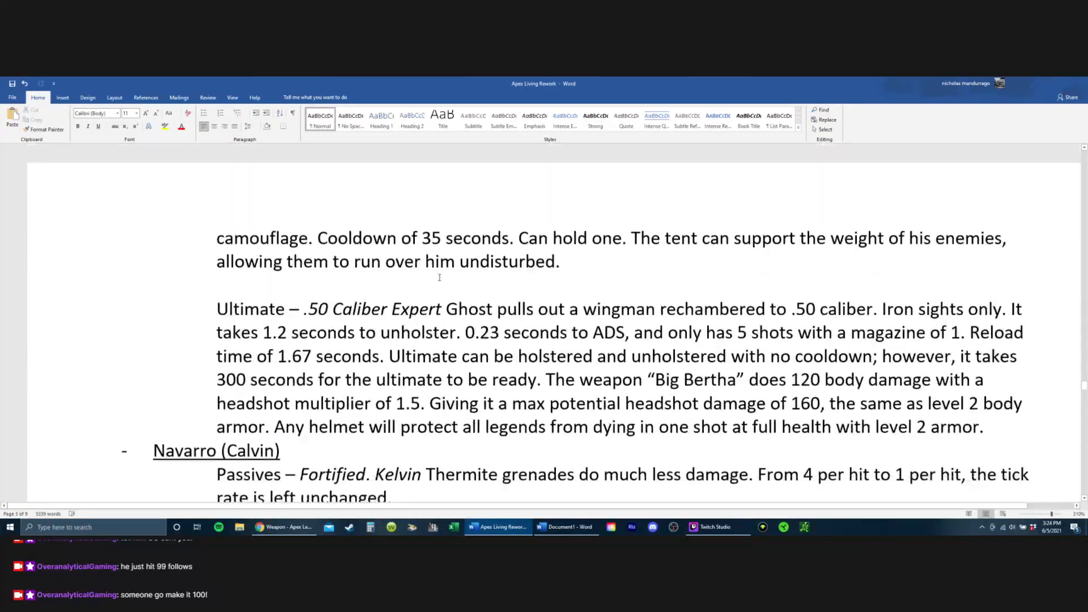
{"action": "scroll", "coordinate": [437, 276], "scroll_direction": "down", "scroll_amount": 15}
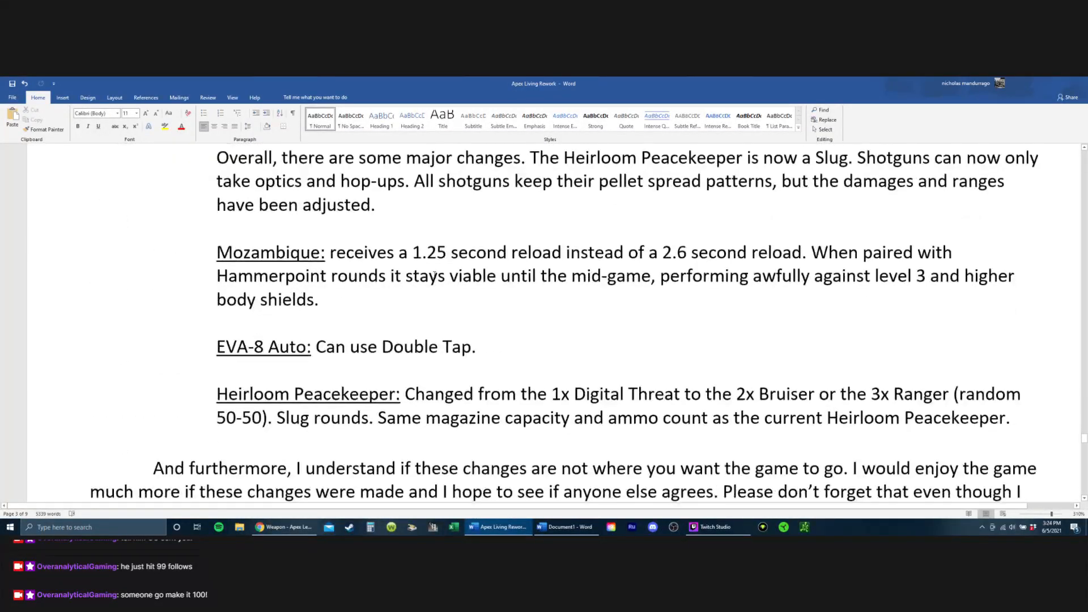
{"action": "scroll", "coordinate": [437, 267], "scroll_direction": "up", "scroll_amount": 3}
{"action": "scroll", "coordinate": [437, 267], "scroll_direction": "up", "scroll_amount": 2}
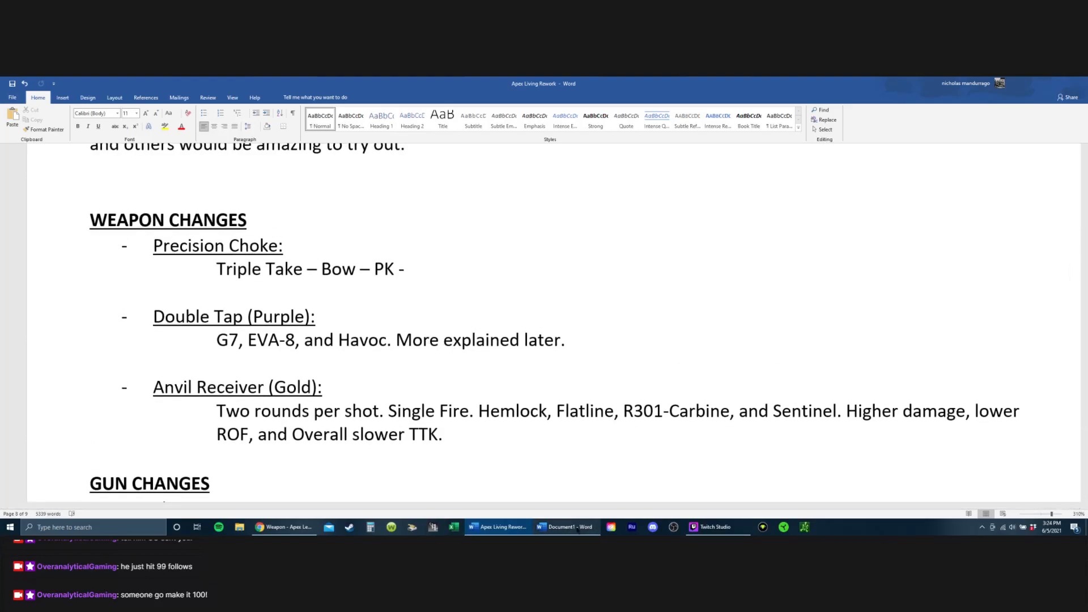
Step: Compare the Light and Heavy weapon lists in Document1 by highlighting each list in turn
{"action": "left_click", "coordinate": [577, 527]}
{"action": "left_click", "coordinate": [583, 417]}
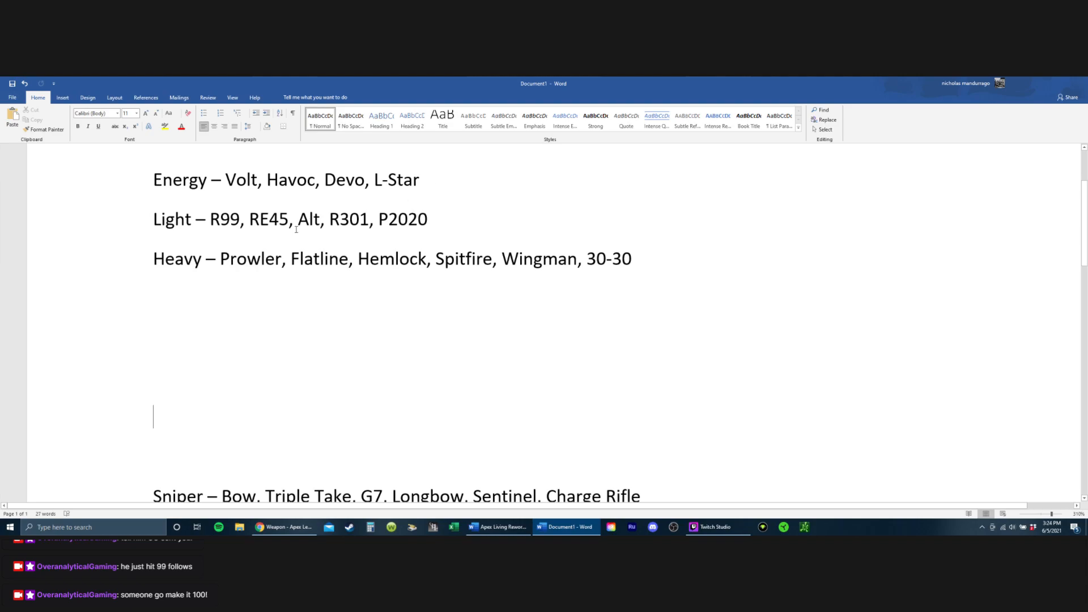
{"action": "left_click_drag", "start_coordinate": [211, 224], "coordinate": [429, 226]}
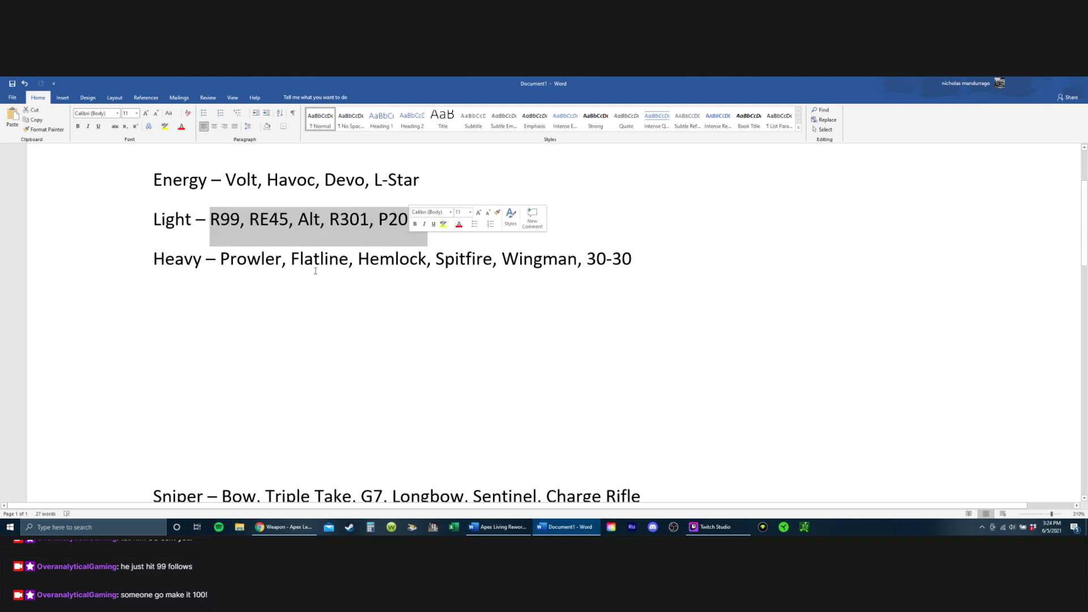
{"action": "left_click_drag", "start_coordinate": [238, 264], "coordinate": [647, 261]}
{"action": "scroll", "coordinate": [646, 262], "scroll_direction": "down", "scroll_amount": 5}
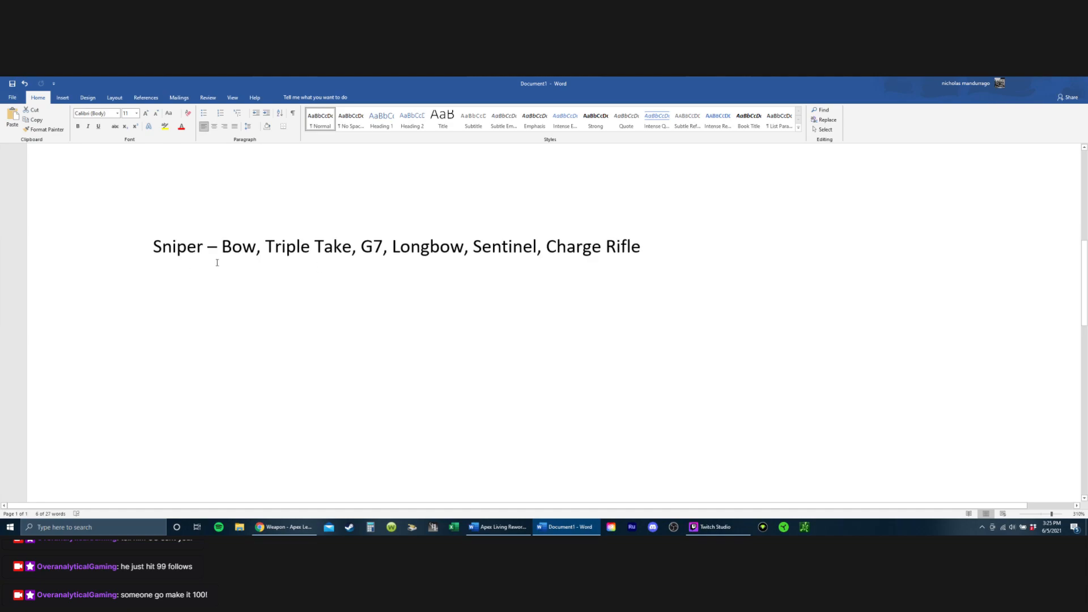
Step: Examine Bow and Triple Take on the Sniper line by highlighting them, and review the Energy, Light and Heavy lists
{"action": "scroll", "coordinate": [227, 262], "scroll_direction": "up", "scroll_amount": 4}
{"action": "scroll", "coordinate": [226, 263], "scroll_direction": "down", "scroll_amount": 3}
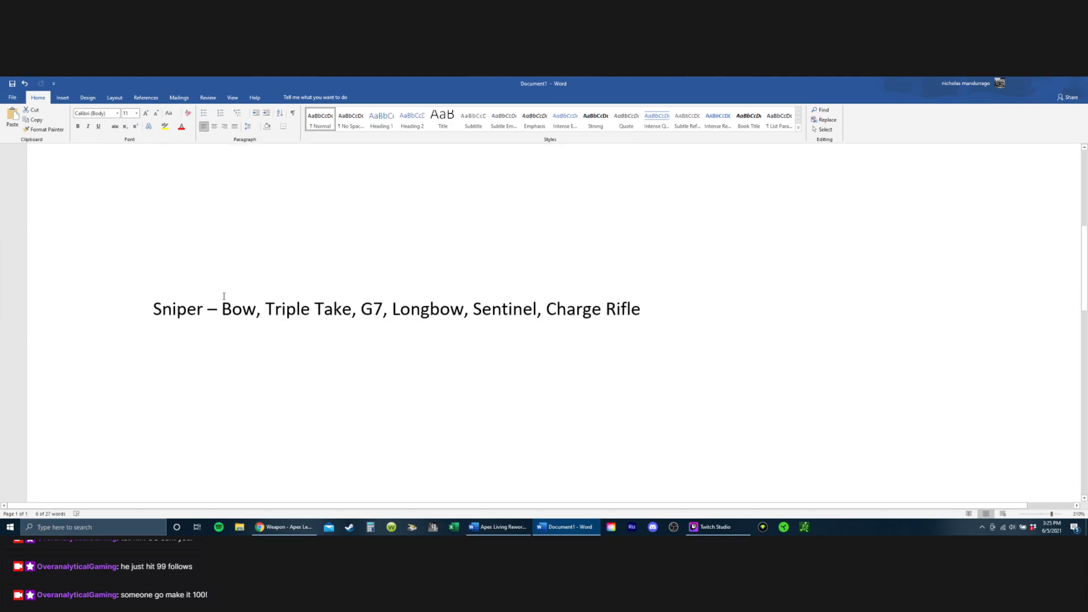
{"action": "left_click_drag", "start_coordinate": [222, 306], "coordinate": [356, 310]}
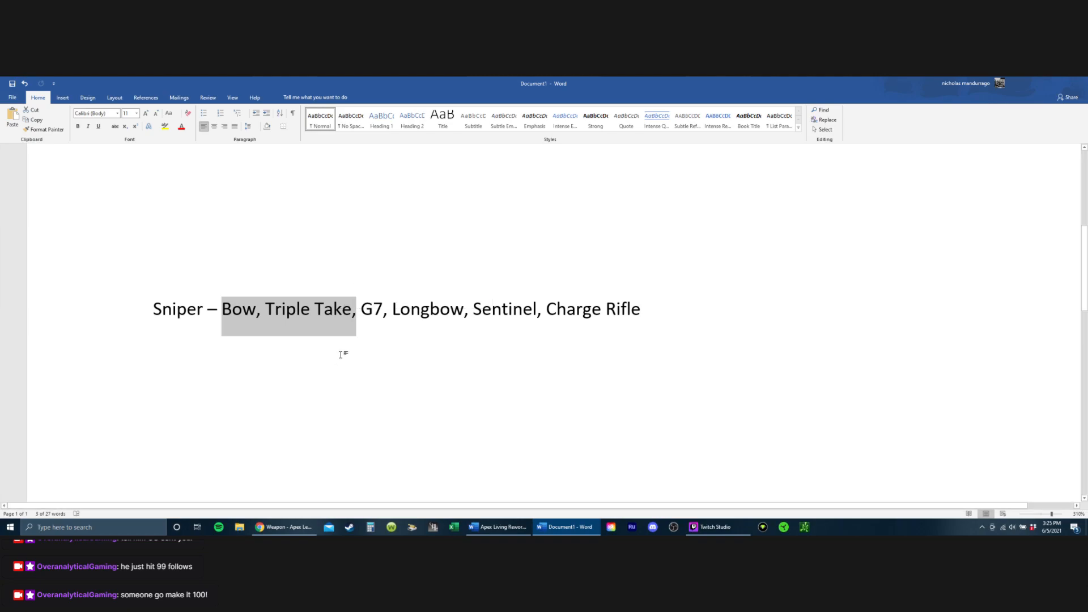
{"action": "scroll", "coordinate": [342, 349], "scroll_direction": "down", "scroll_amount": 6}
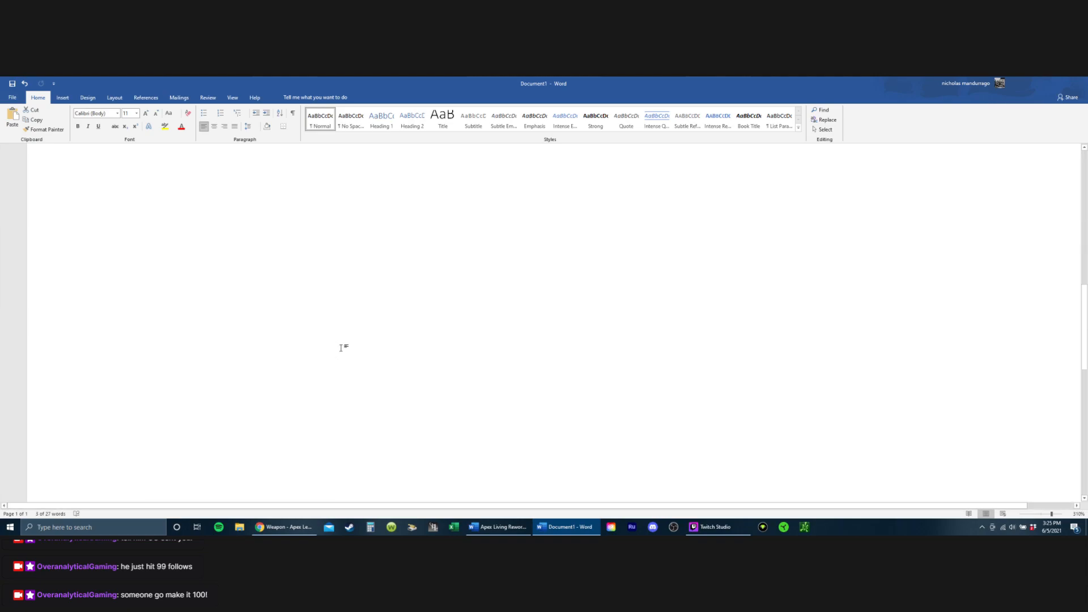
{"action": "scroll", "coordinate": [343, 341], "scroll_direction": "up", "scroll_amount": 3}
{"action": "scroll", "coordinate": [339, 327], "scroll_direction": "up", "scroll_amount": 3}
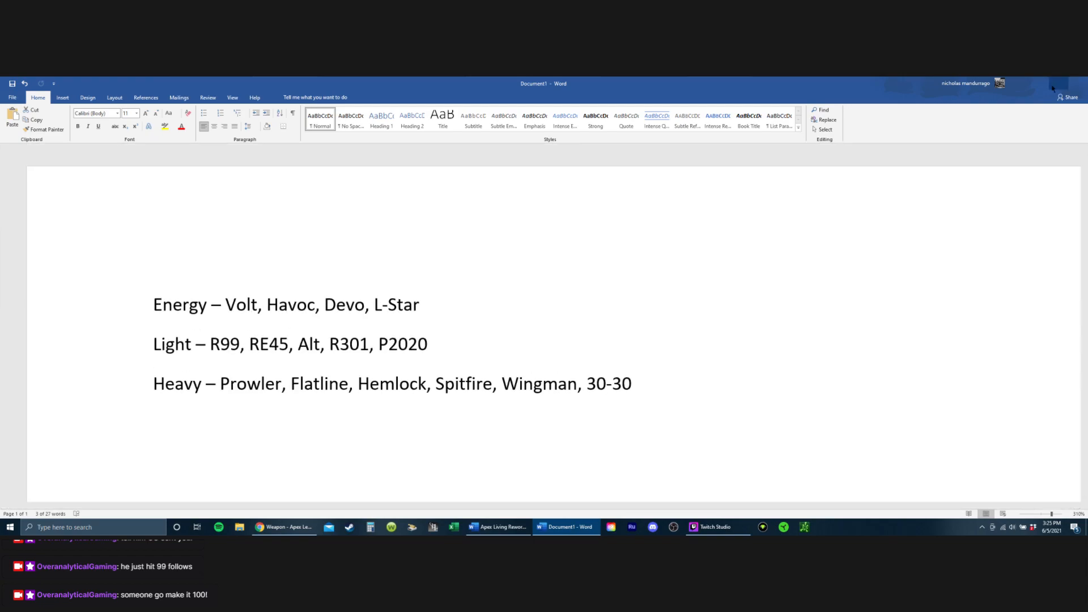
Step: Check the sniper rifles, shotguns and pistols on the Apex Legends Wiki weapon page in Chrome, then return to the rework document
{"action": "key", "text": "alt+Tab"}
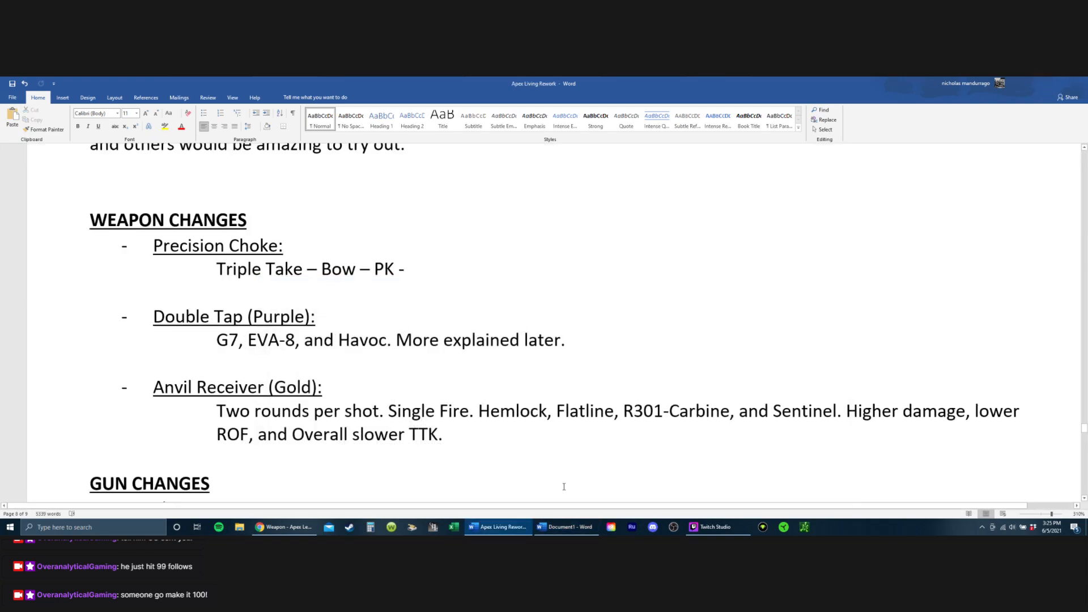
{"action": "left_click", "coordinate": [517, 527]}
{"action": "left_click", "coordinate": [517, 527]}
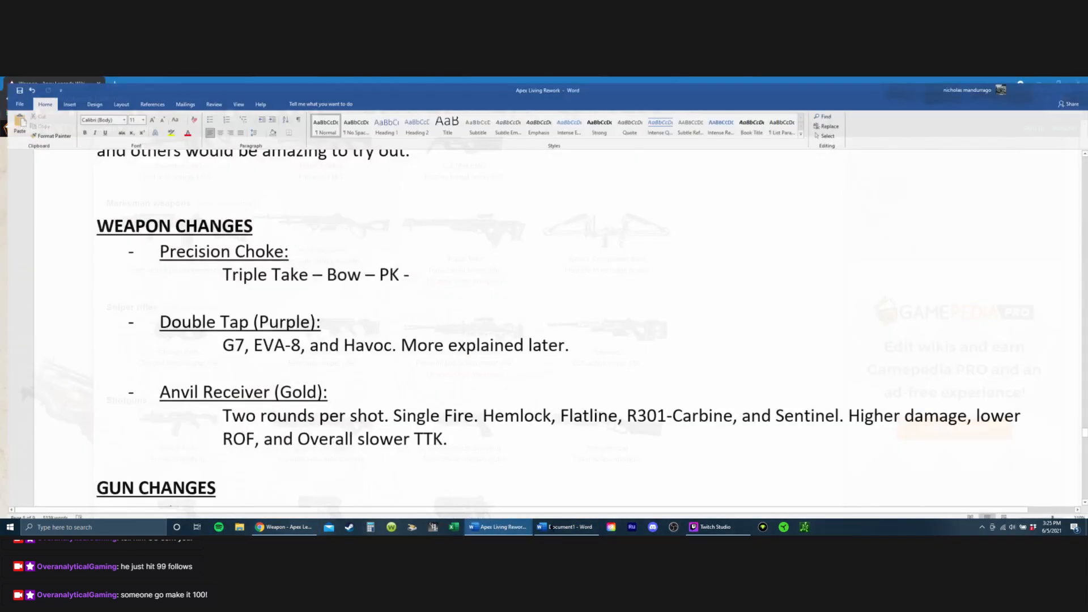
{"action": "left_click", "coordinate": [283, 527]}
{"action": "scroll", "coordinate": [343, 361], "scroll_direction": "down", "scroll_amount": 3}
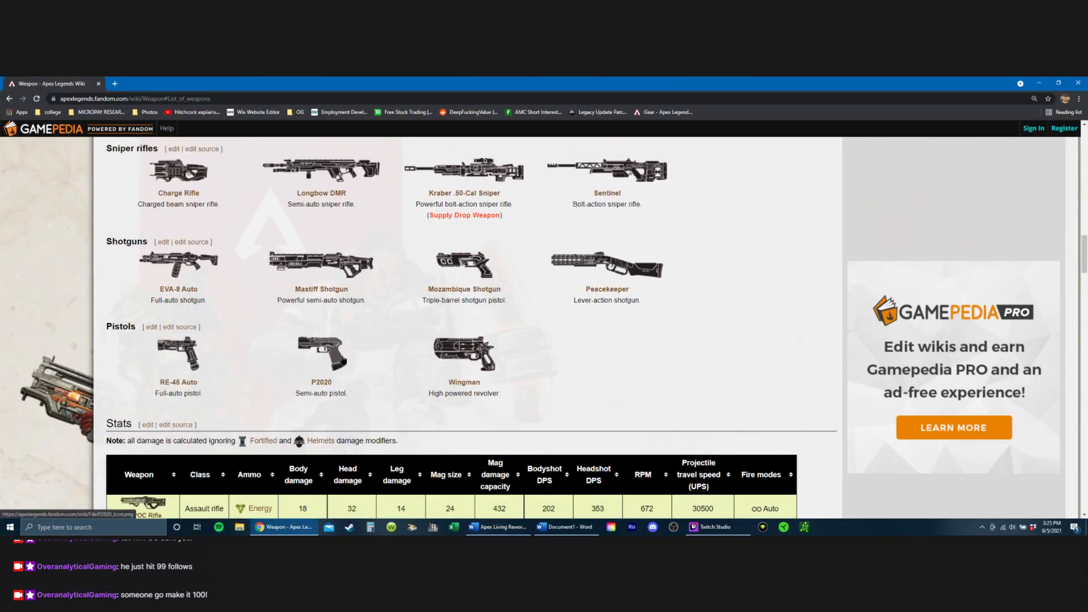
{"action": "scroll", "coordinate": [343, 361], "scroll_direction": "up", "scroll_amount": 1}
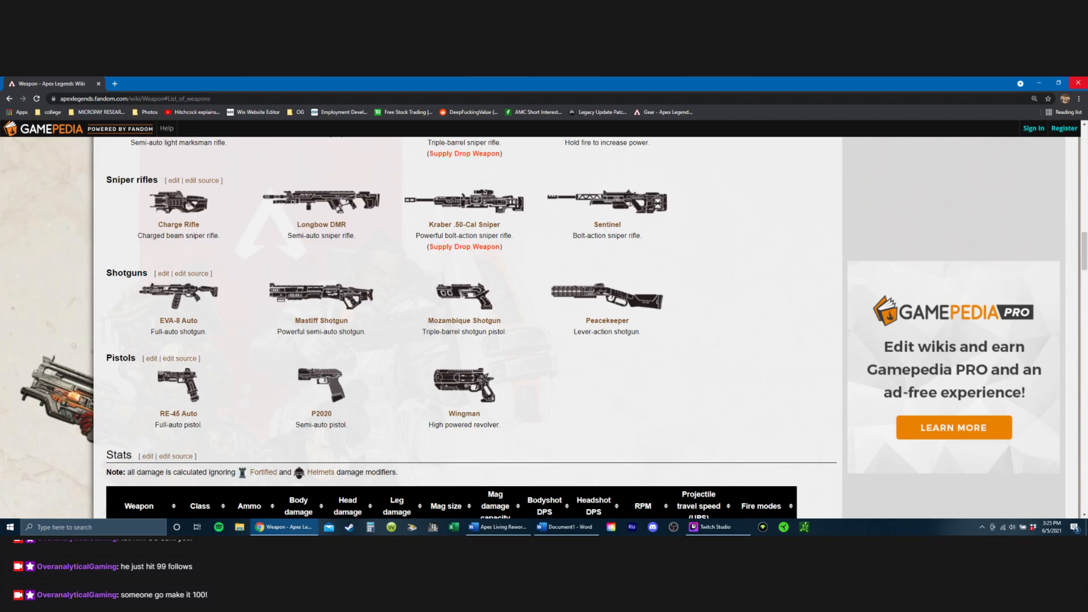
{"action": "left_click", "coordinate": [1040, 83]}
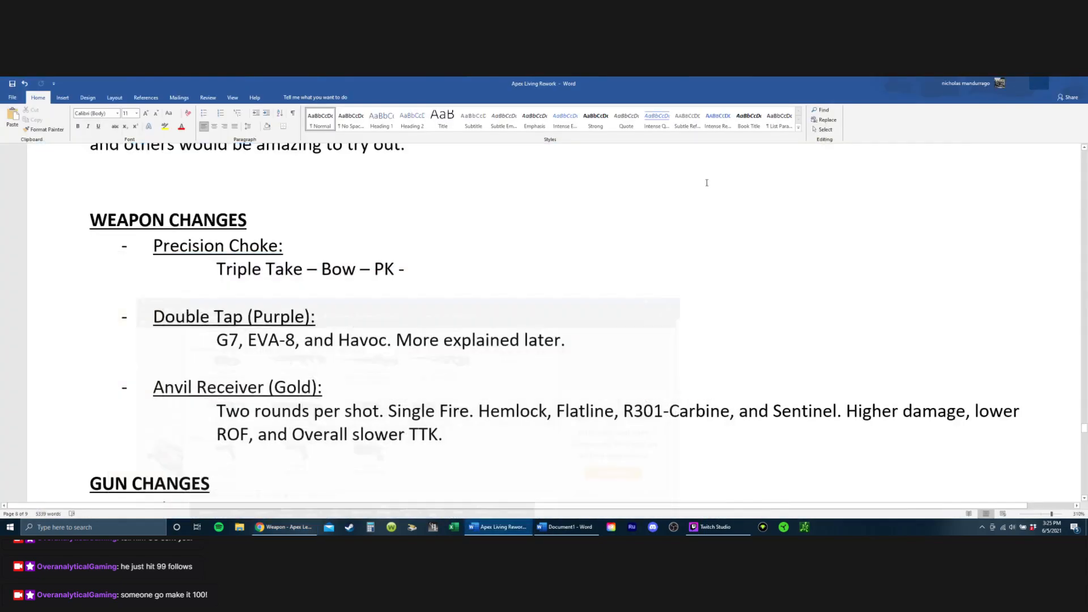
Step: Review the weapons listed under Double Tap, Precision Choke and Anvil Receiver by highlighting each entry
{"action": "triple_click", "coordinate": [218, 346]}
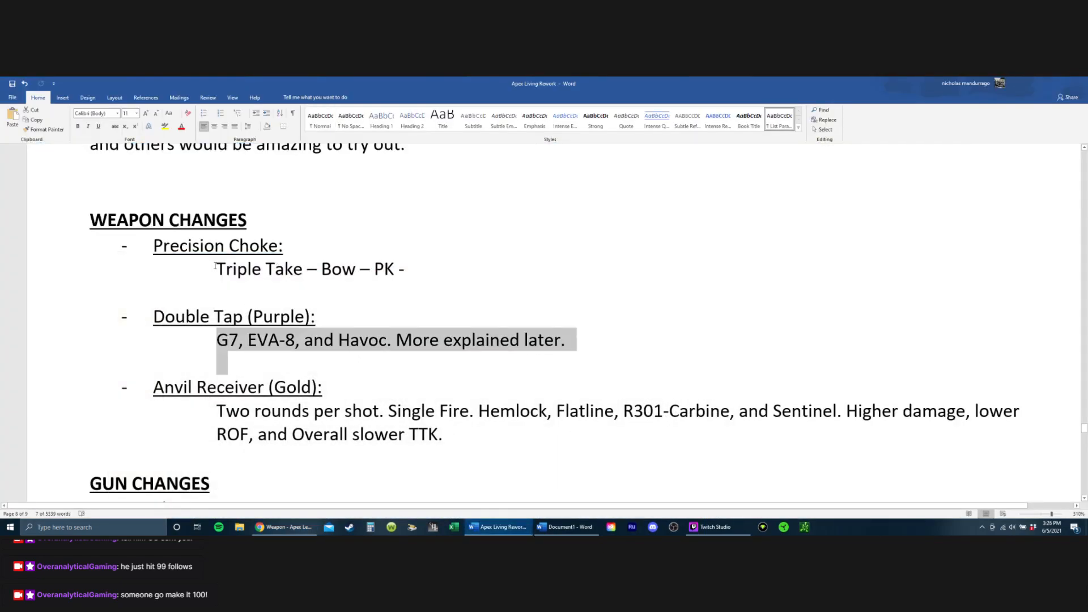
{"action": "left_click_drag", "start_coordinate": [217, 270], "coordinate": [420, 266]}
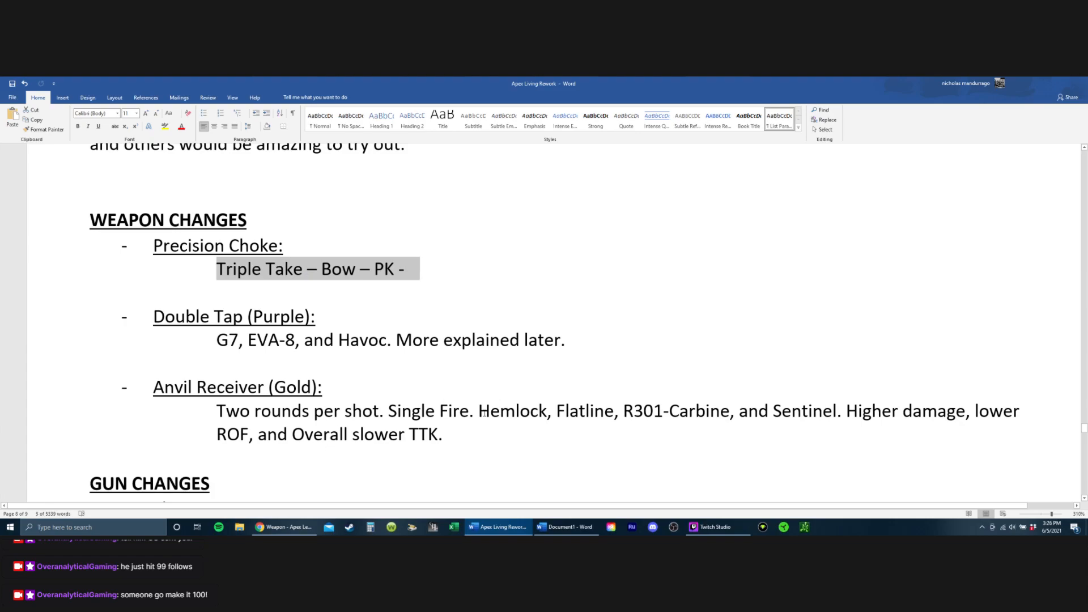
{"action": "left_click_drag", "start_coordinate": [485, 413], "coordinate": [837, 411]}
{"action": "left_click", "coordinate": [494, 319]}
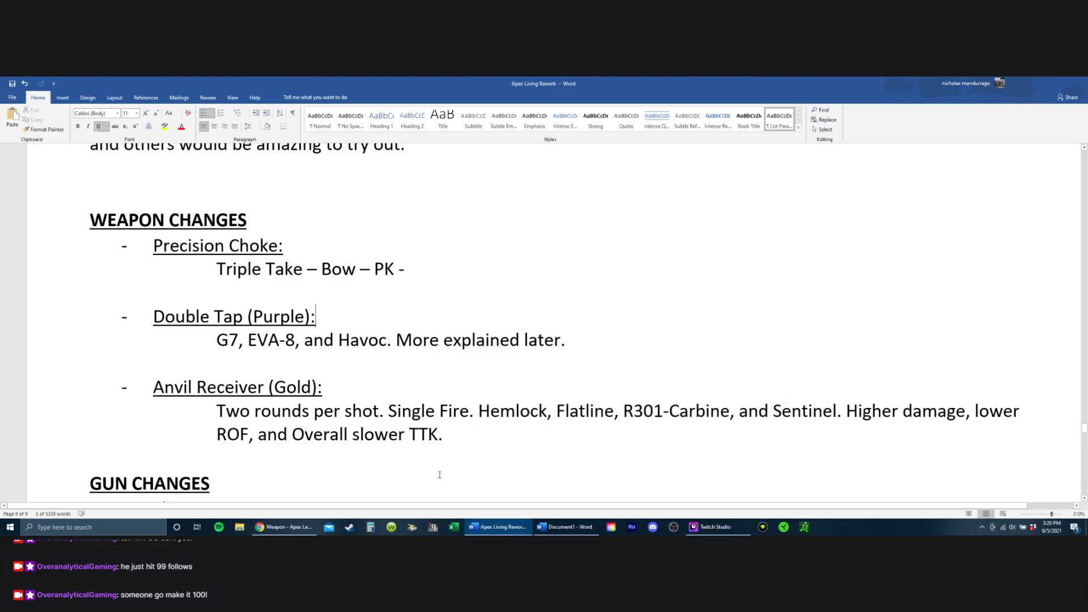
Step: Add the rarity "(Blue)" to the Precision Choke heading, before its colon
{"action": "left_click", "coordinate": [287, 254]}
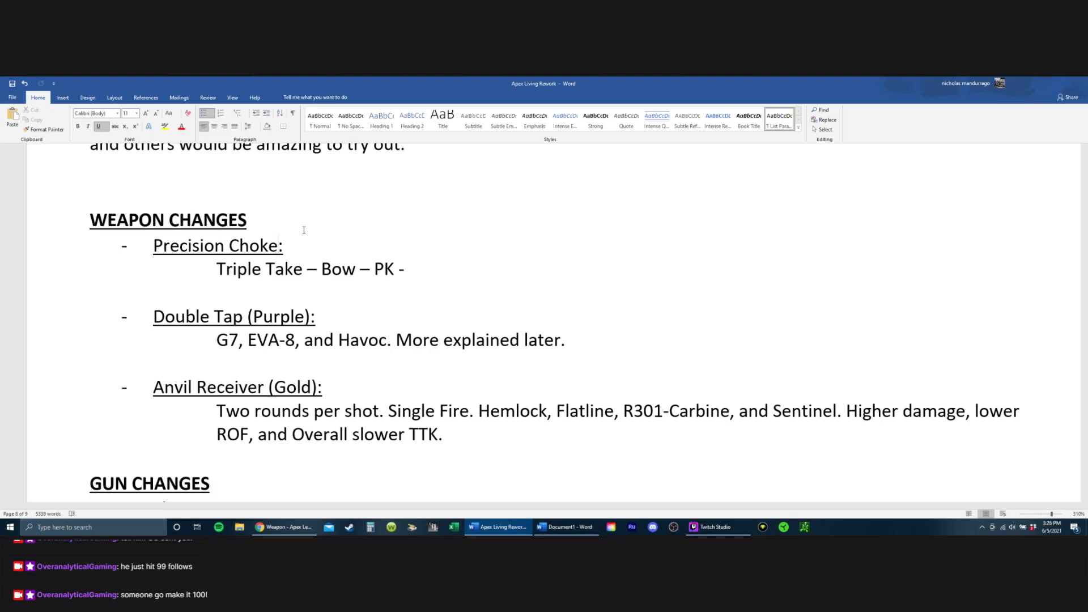
{"action": "type", "text": "("}
{"action": "type", "text": "Bolu"}
{"action": "key", "text": "BackSpace"}
{"action": "key", "text": "BackSpace"}
{"action": "type", "text": "lue)"}
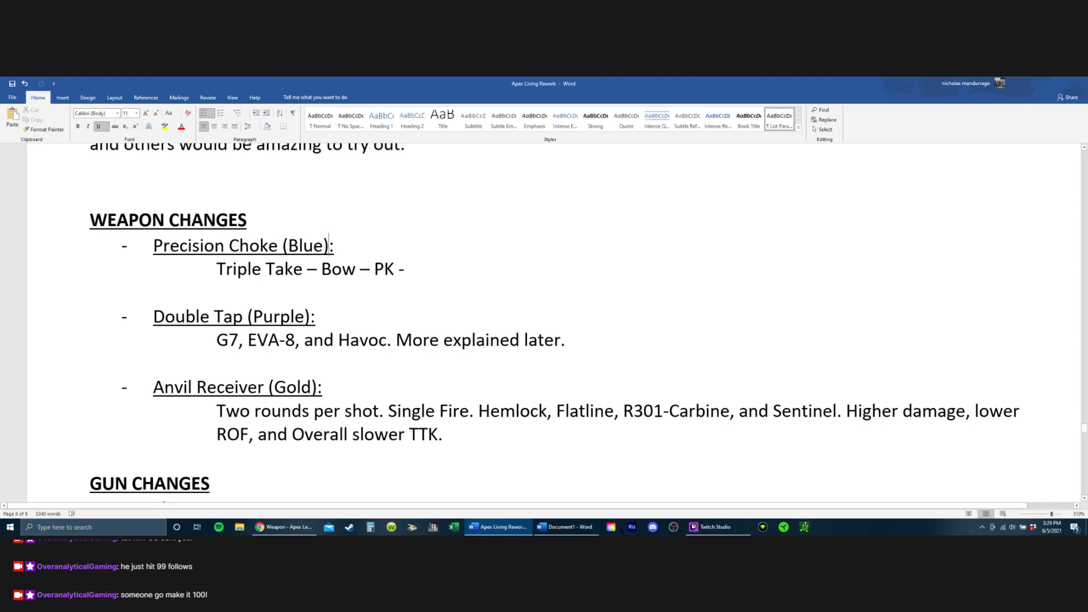
Step: Undo the blank lines inserted between the Heavy and Sniper lists in Document1
{"action": "left_click", "coordinate": [565, 527]}
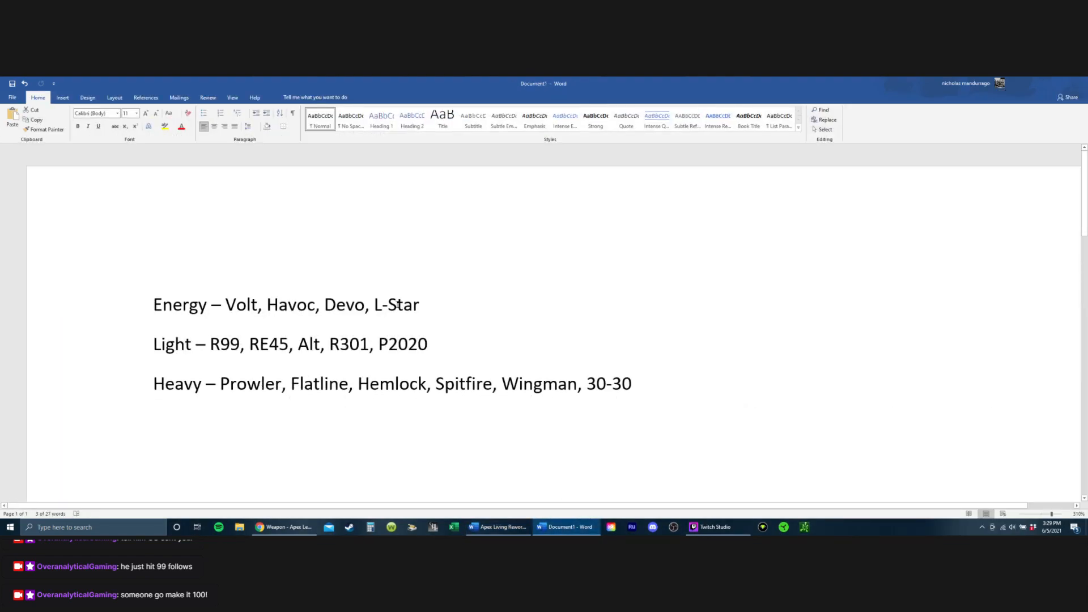
{"action": "scroll", "coordinate": [399, 304], "scroll_direction": "down", "scroll_amount": 3}
{"action": "key", "text": "ctrl+z"}
{"action": "key", "text": "ctrl+z"}
{"action": "key", "text": "ctrl+z"}
{"action": "key", "text": "ctrl+z"}
{"action": "key", "text": "ctrl+z"}
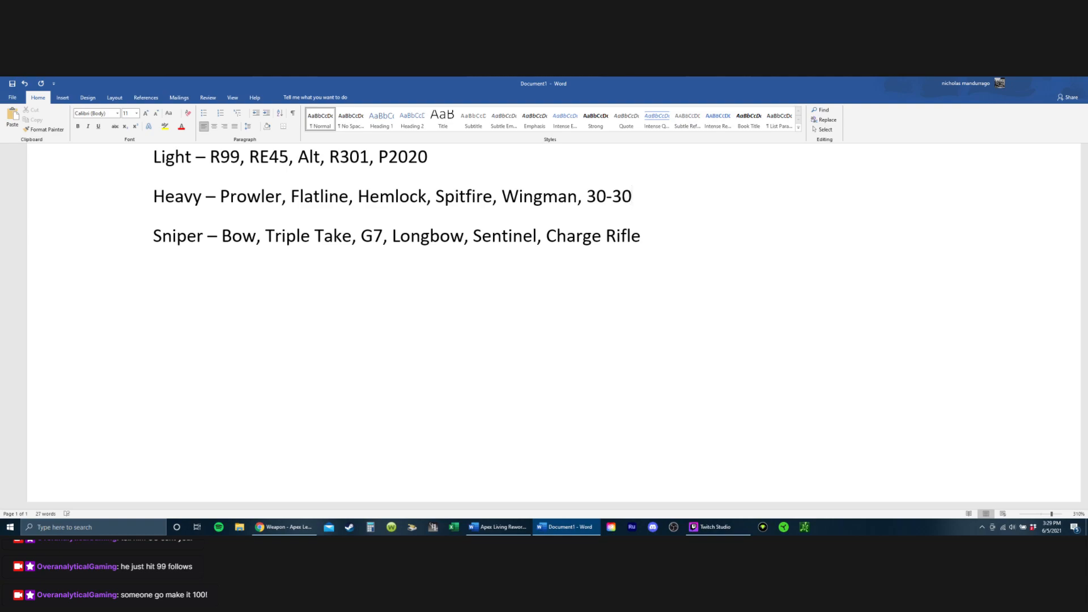
{"action": "scroll", "coordinate": [203, 376], "scroll_direction": "up", "scroll_amount": 3}
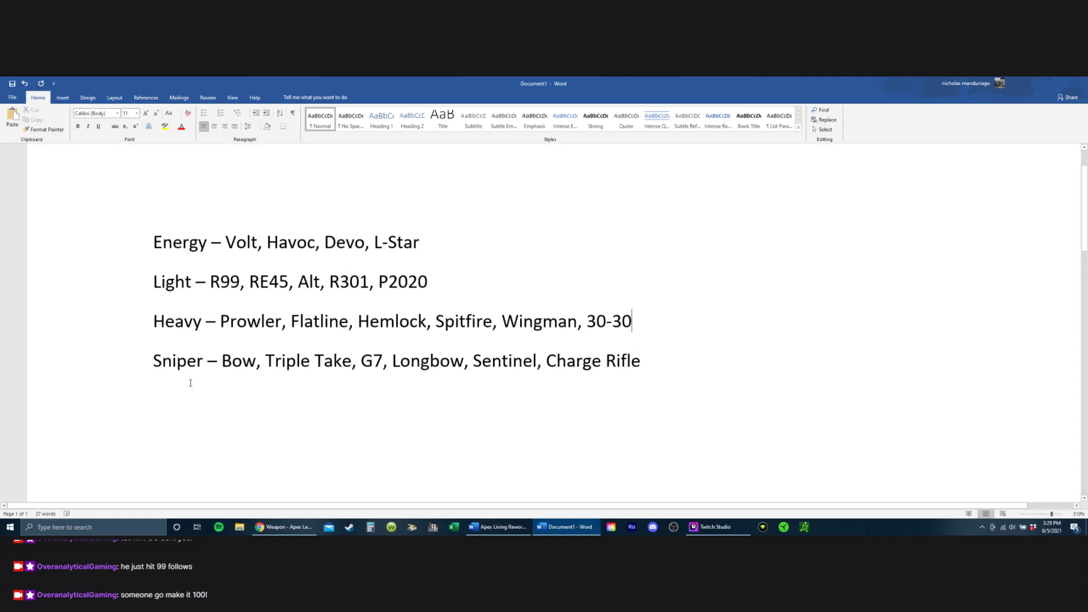
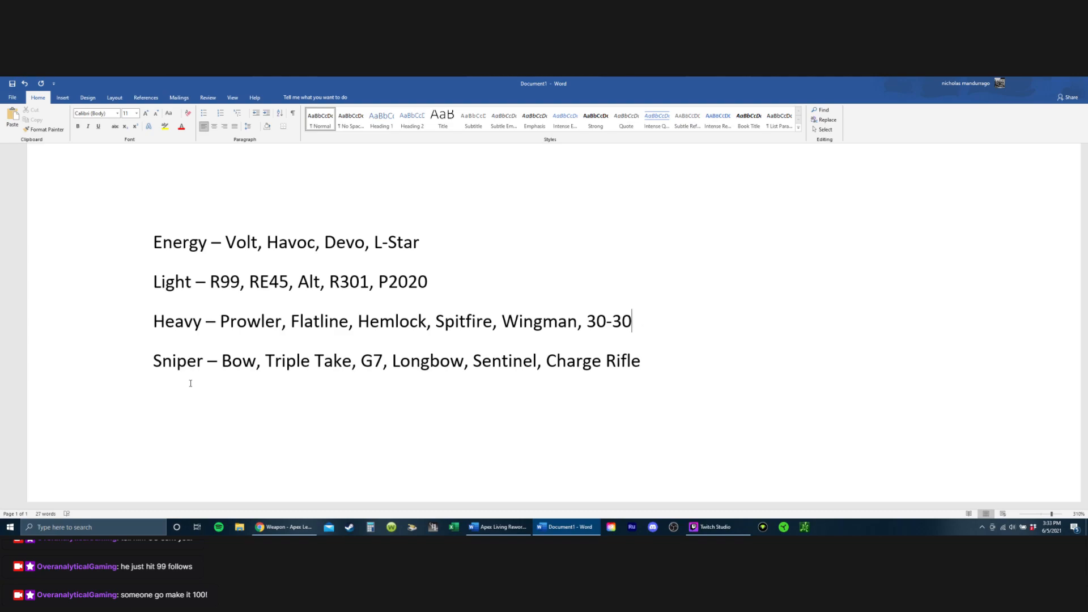
Step: Switch to the Apex Living Rework document and review the 3x Ranger, 6x Sniper and New 4x entries under Optics by highlighting them
{"action": "left_click", "coordinate": [502, 531]}
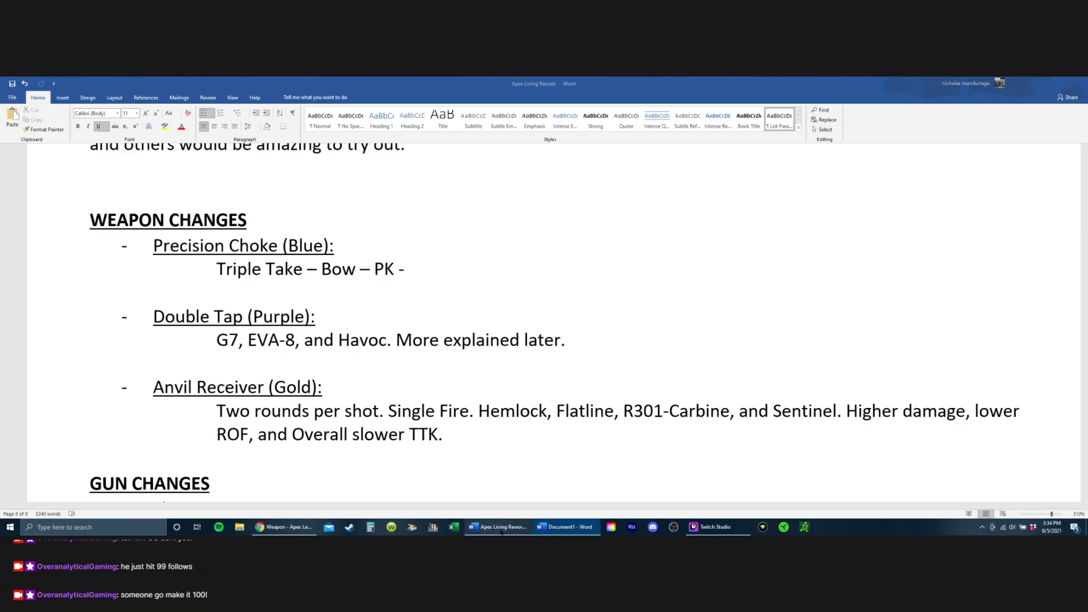
{"action": "scroll", "coordinate": [503, 334], "scroll_direction": "up", "scroll_amount": 20}
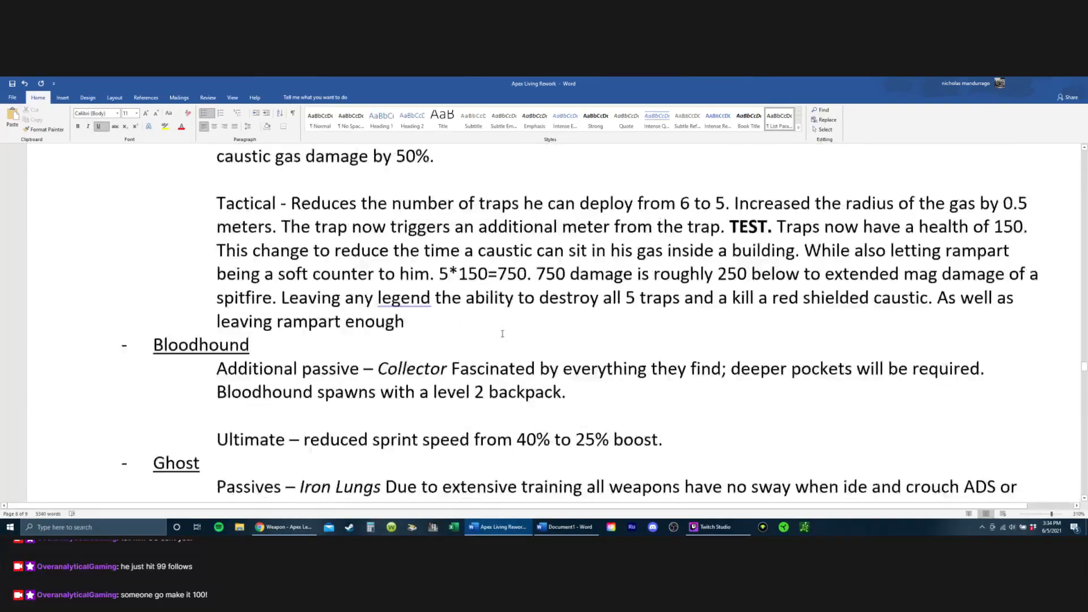
{"action": "scroll", "coordinate": [502, 334], "scroll_direction": "up", "scroll_amount": 20}
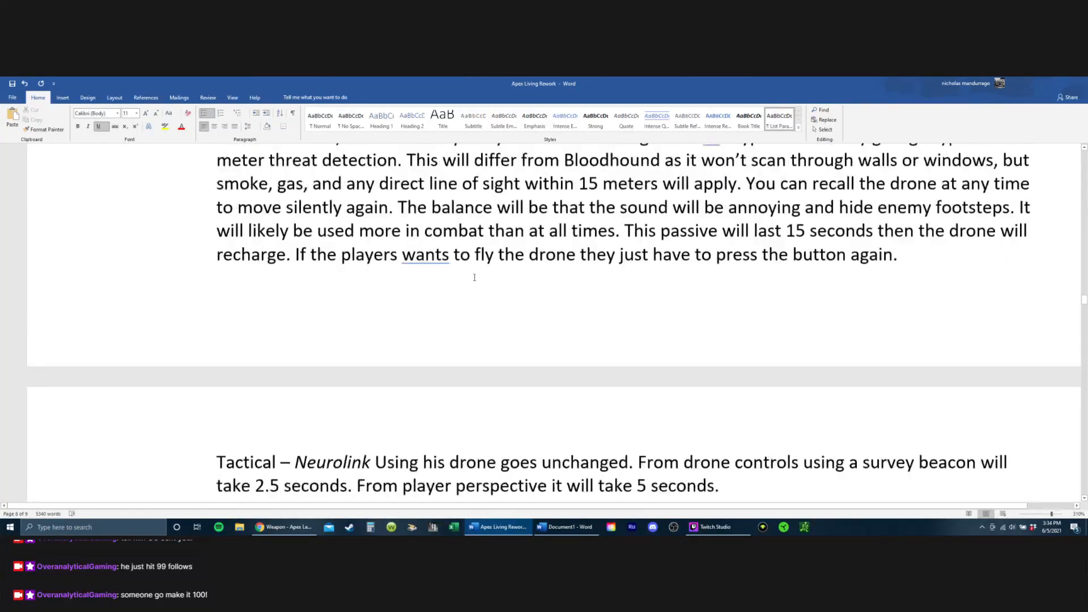
{"action": "scroll", "coordinate": [475, 278], "scroll_direction": "up", "scroll_amount": 20}
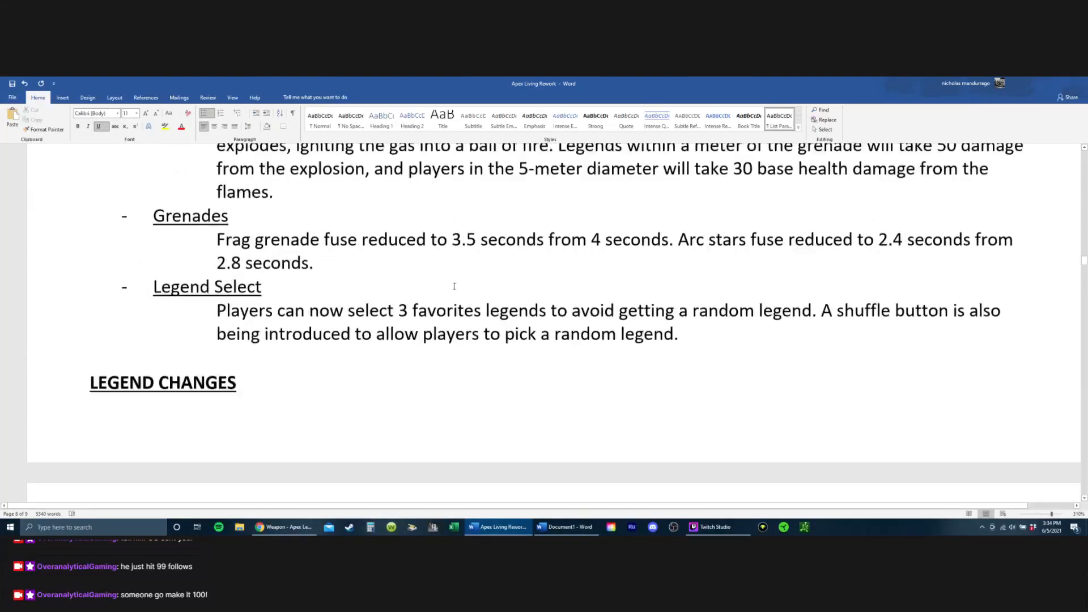
{"action": "scroll", "coordinate": [454, 287], "scroll_direction": "up", "scroll_amount": 20}
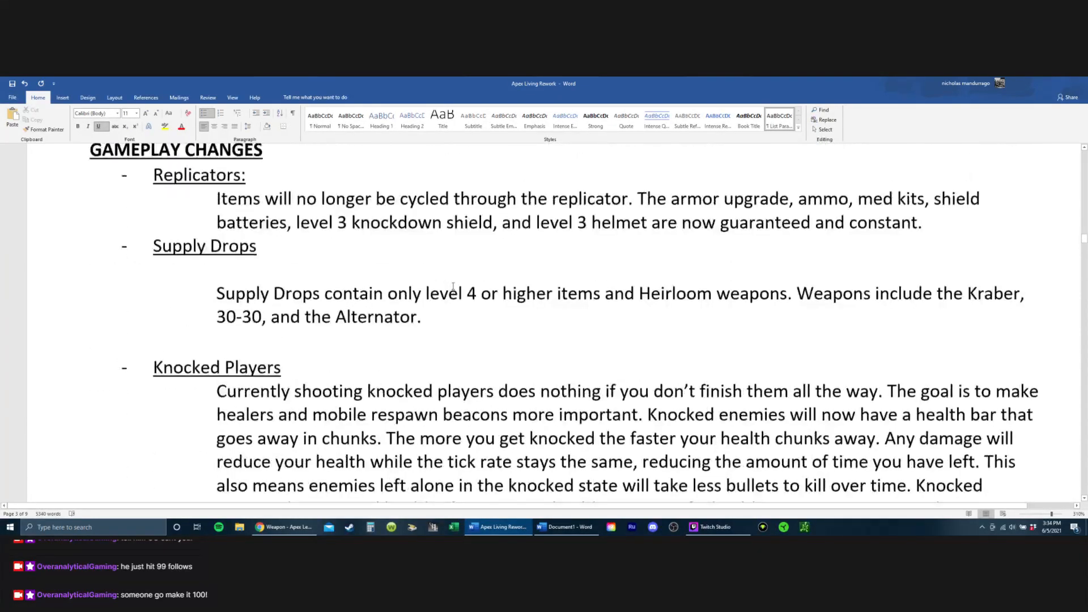
{"action": "scroll", "coordinate": [454, 287], "scroll_direction": "up", "scroll_amount": 10}
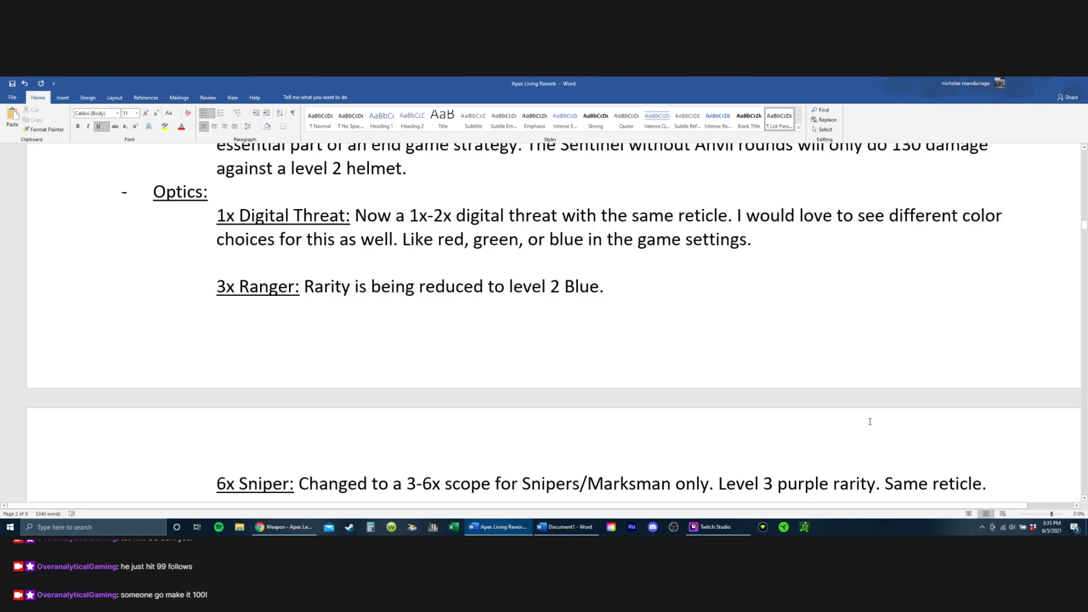
{"action": "scroll", "coordinate": [308, 230], "scroll_direction": "down", "scroll_amount": 1}
{"action": "left_click_drag", "start_coordinate": [297, 221], "coordinate": [576, 232]}
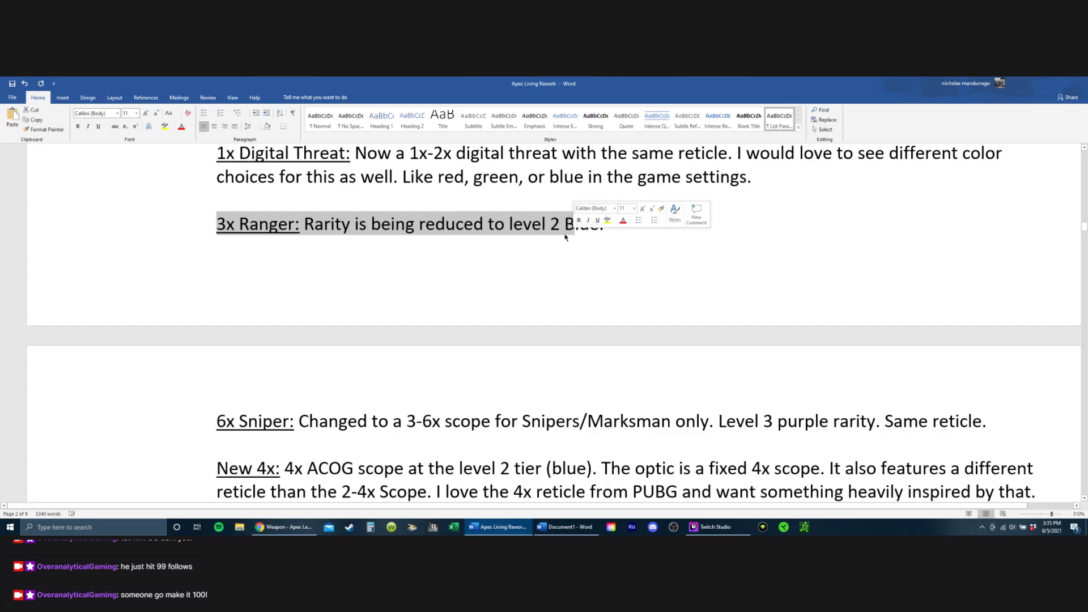
{"action": "scroll", "coordinate": [414, 348], "scroll_direction": "down", "scroll_amount": 1}
{"action": "left_click_drag", "start_coordinate": [299, 345], "coordinate": [931, 361]}
{"action": "scroll", "coordinate": [389, 275], "scroll_direction": "down", "scroll_amount": 3}
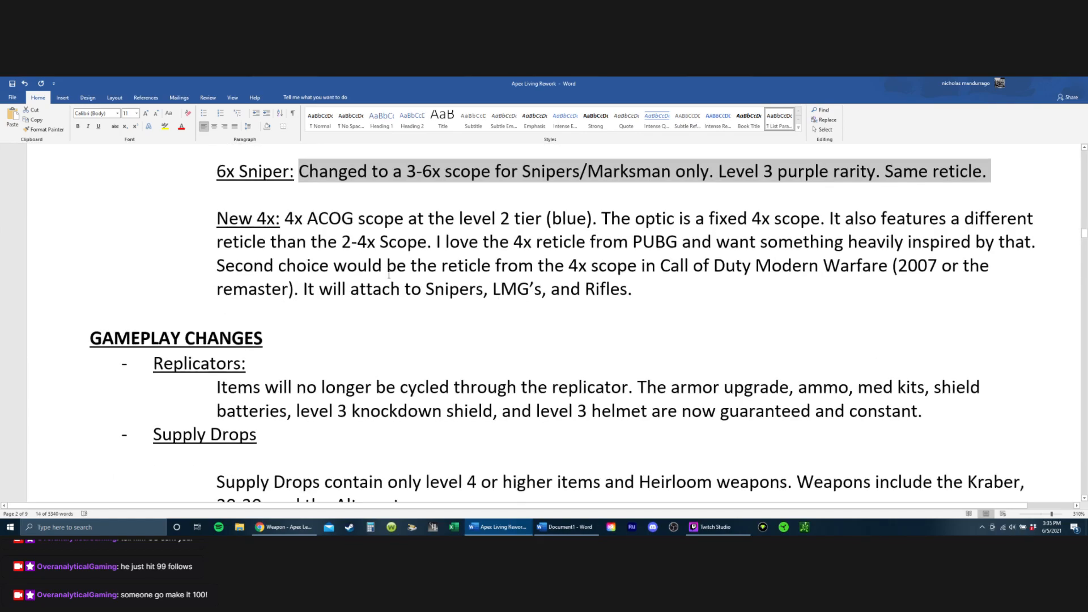
{"action": "left_click_drag", "start_coordinate": [208, 225], "coordinate": [773, 284]}
Step: Add the entry "4-8x Scope: Removed" as a separate underlined paragraph below the New 4x description
{"action": "left_click", "coordinate": [721, 292]}
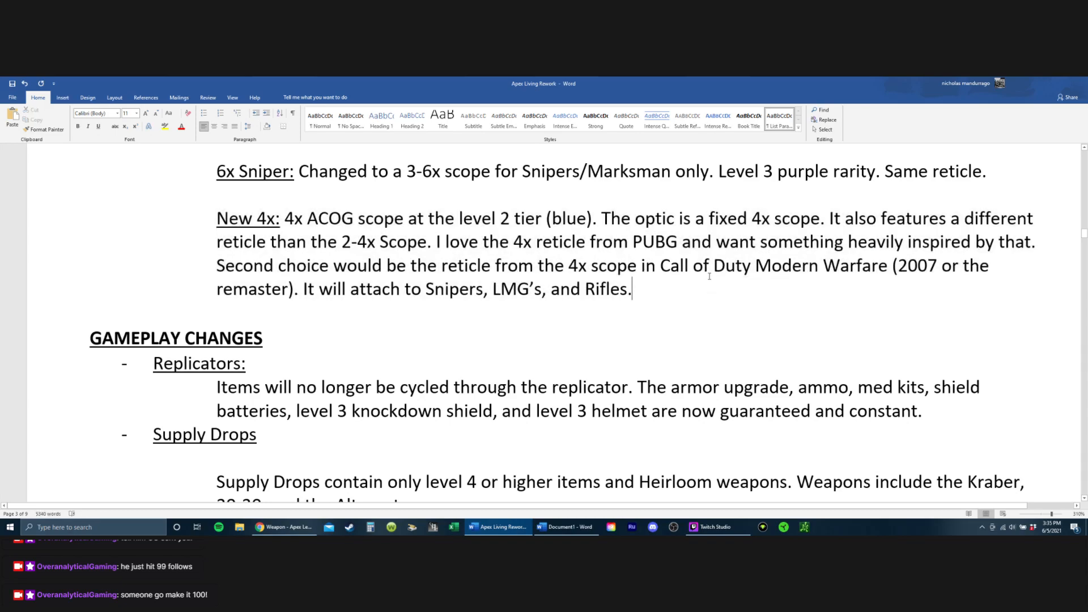
{"action": "key", "text": "Return"}
{"action": "key", "text": "ctrl+u"}
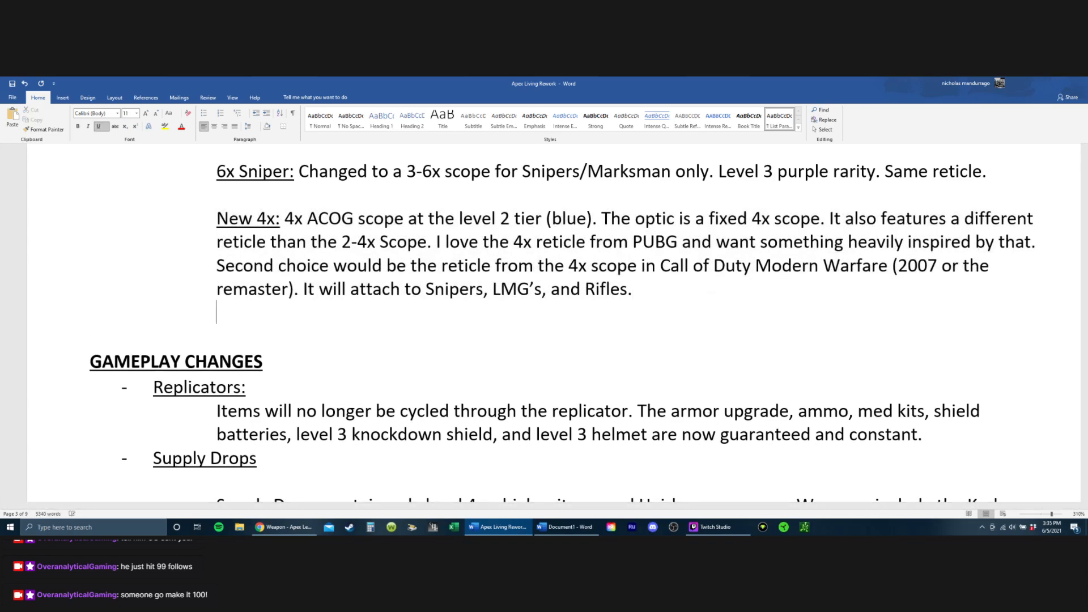
{"action": "key", "text": "Return"}
{"action": "key", "text": "ctrl+u"}
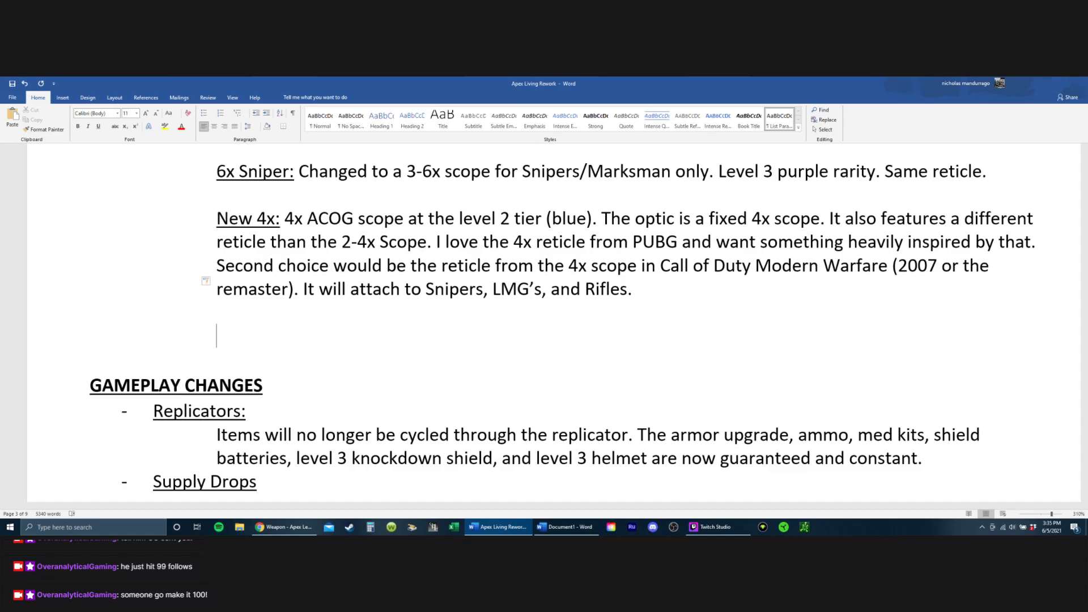
{"action": "key", "text": "ctrl+u"}
{"action": "type", "text": "$-"}
{"action": "type", "text": "8"}
{"action": "key", "text": "BackSpace"}
{"action": "key", "text": "BackSpace"}
{"action": "key", "text": "BackSpace"}
{"action": "type", "text": "4-8x"}
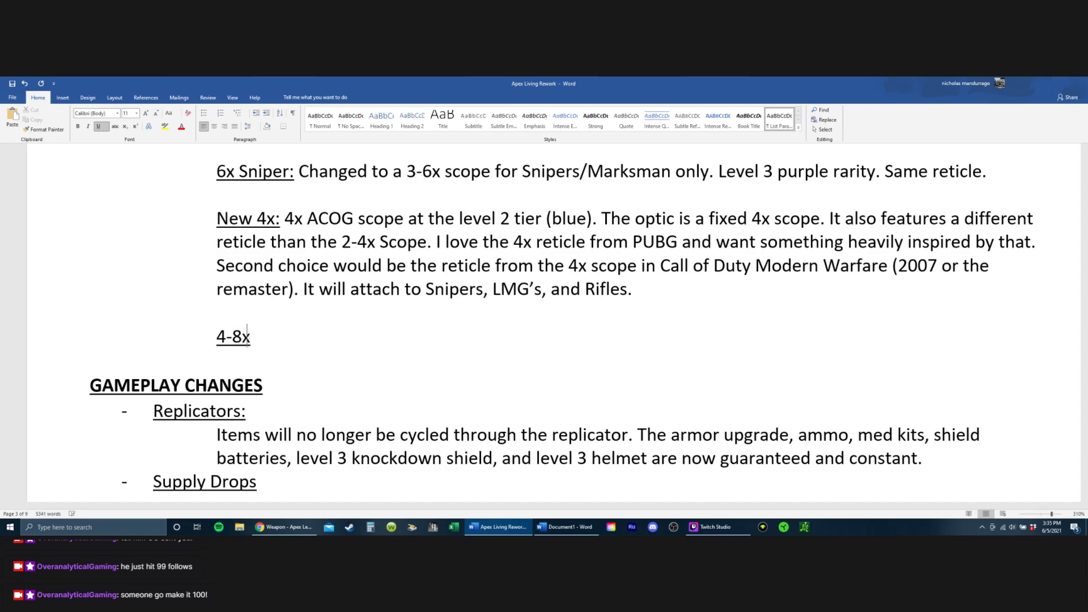
{"action": "type", "text": " Scope: Removed"}
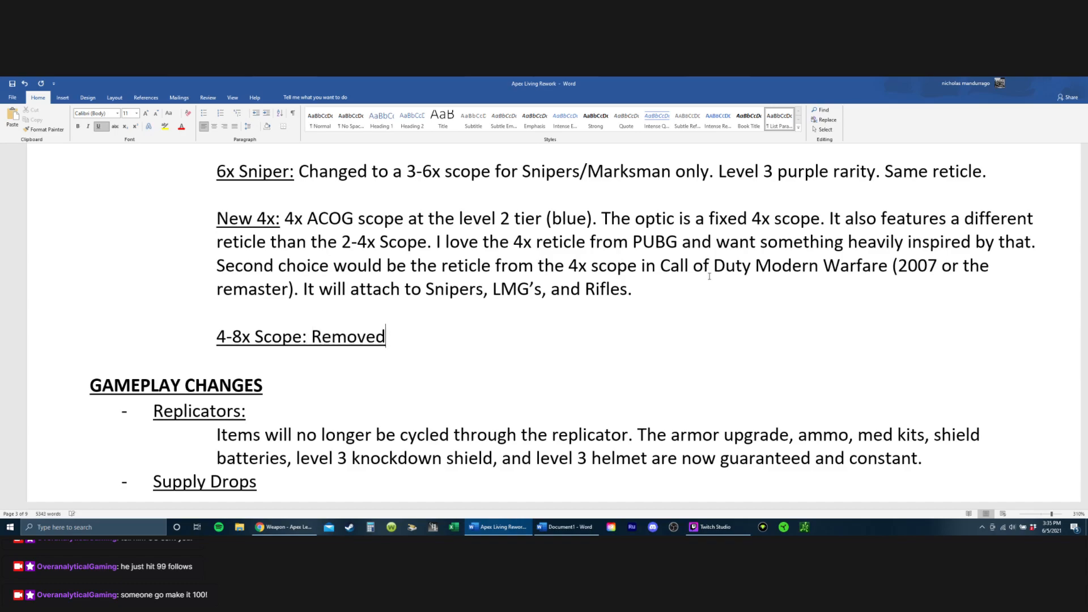
Step: Remove the underline from "Removed" and the space before it, leaving only "4-8x Scope:" underlined
{"action": "key", "text": "ctrl+shift+Left"}
{"action": "key", "text": "ctrl+u"}
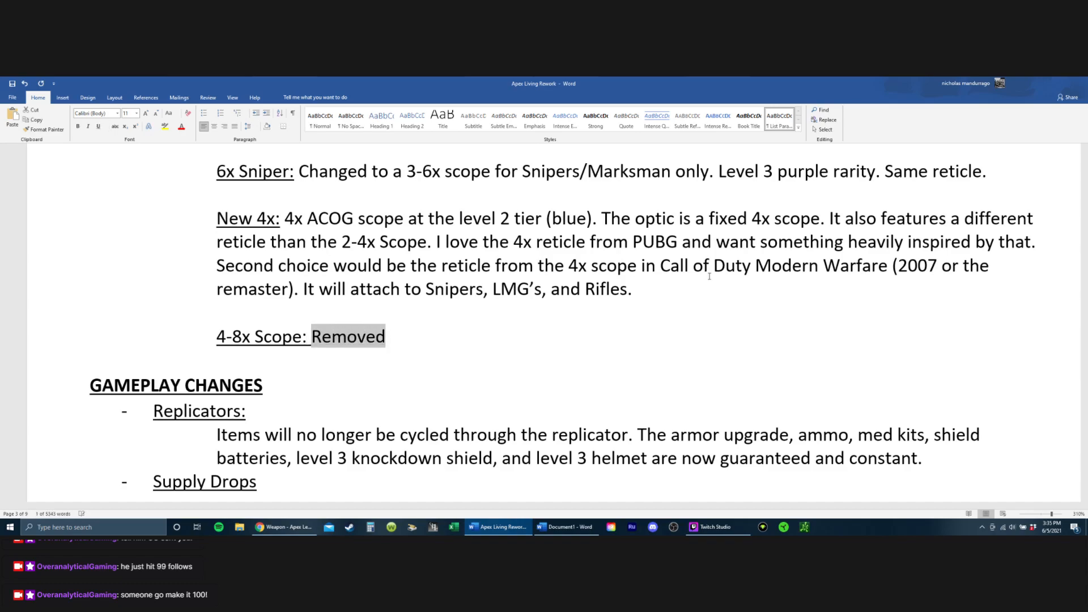
{"action": "key", "text": "Down"}
{"action": "key", "text": "Left"}
{"action": "key", "text": "Left"}
{"action": "key", "text": "Left"}
{"action": "key", "text": "Left"}
Step: Add an underlined "4-10x Scope:" heading below the 4-8x Scope entry, separated by a blank line
{"action": "key", "text": "Left"}
{"action": "key", "text": "Left"}
{"action": "key", "text": "Left"}
{"action": "key", "text": "Left"}
{"action": "key", "text": "Left"}
{"action": "key", "text": "Left"}
{"action": "key", "text": "Left"}
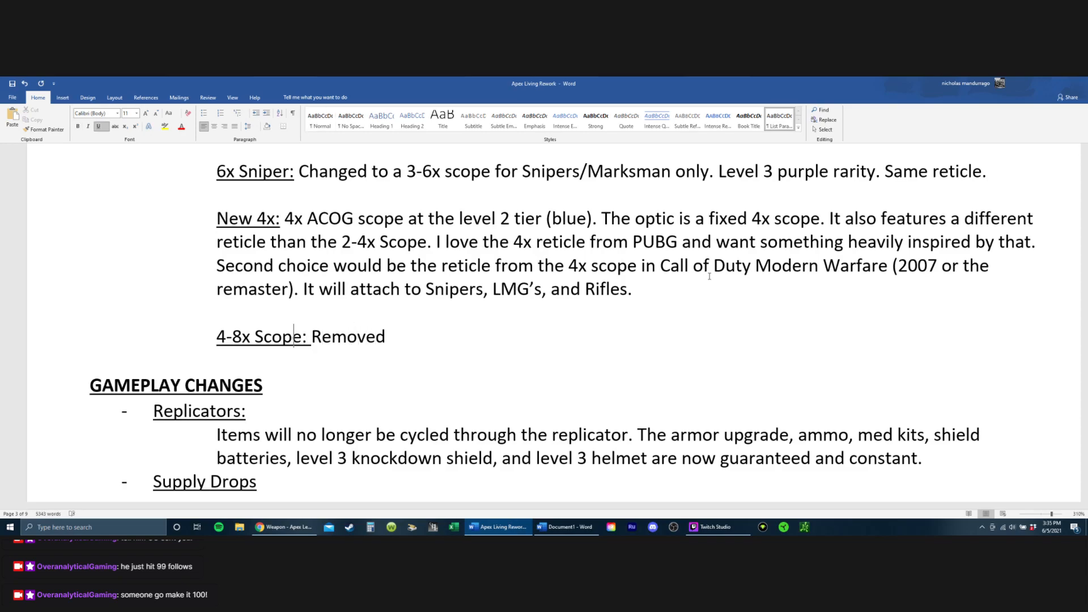
{"action": "key", "text": "Right"}
{"action": "key", "text": "Right"}
{"action": "key", "text": "shift+Right"}
{"action": "key", "text": "ctrl+u"}
{"action": "key", "text": "Right"}
{"action": "key", "text": "Right"}
{"action": "key", "text": "Right"}
{"action": "key", "text": "Right"}
{"action": "key", "text": "Down"}
{"action": "key", "text": "Left"}
{"action": "key", "text": "Left"}
{"action": "key", "text": "Left"}
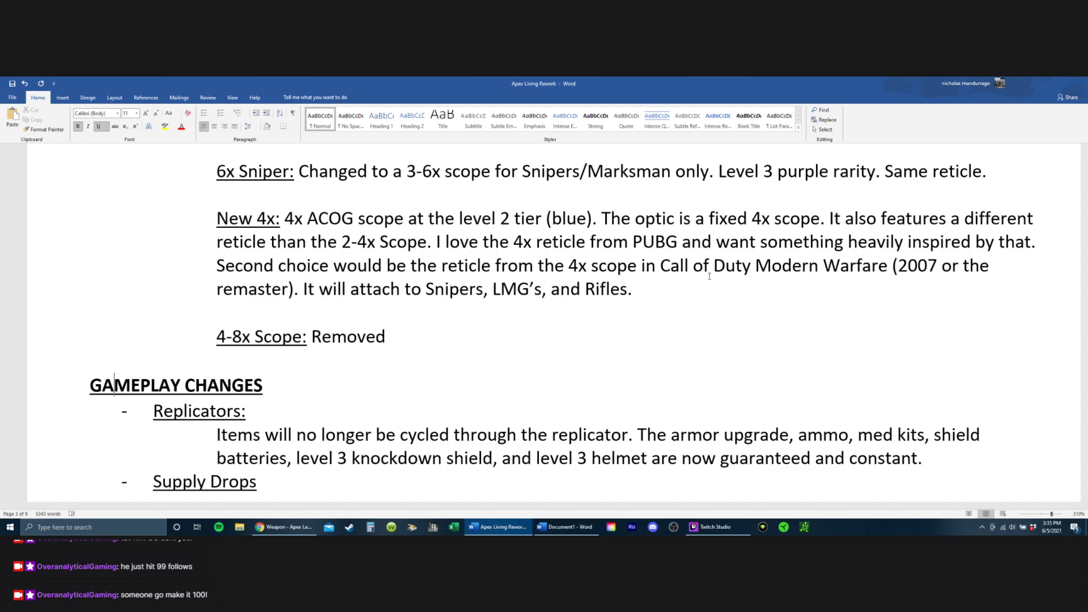
{"action": "key", "text": "Up"}
{"action": "key", "text": "Up"}
{"action": "key", "text": "Down"}
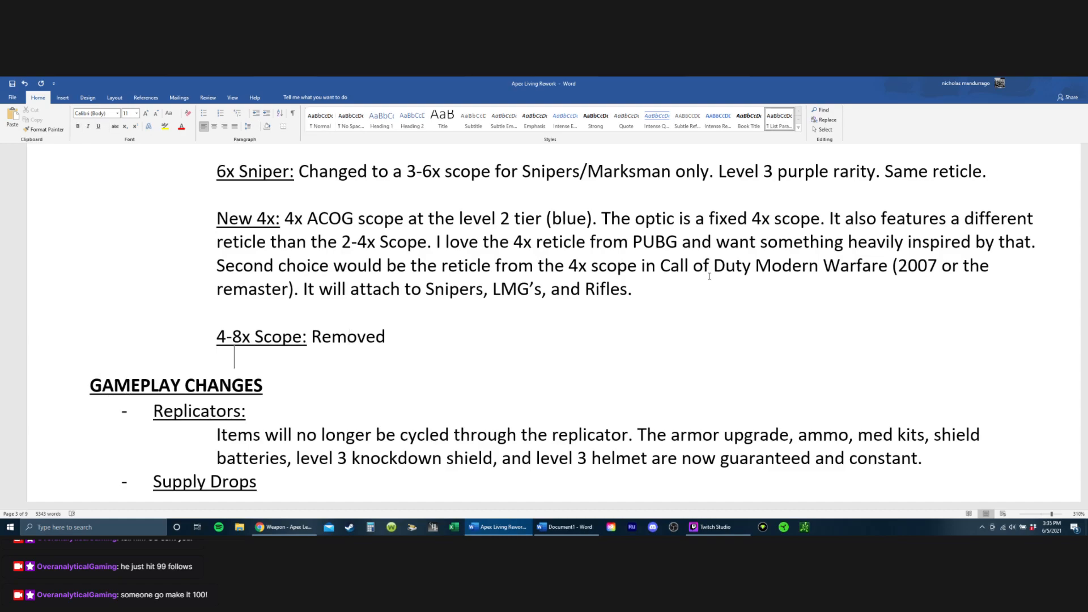
{"action": "key", "text": "Return"}
{"action": "key", "text": "Return"}
{"action": "key", "text": "ctrl+u"}
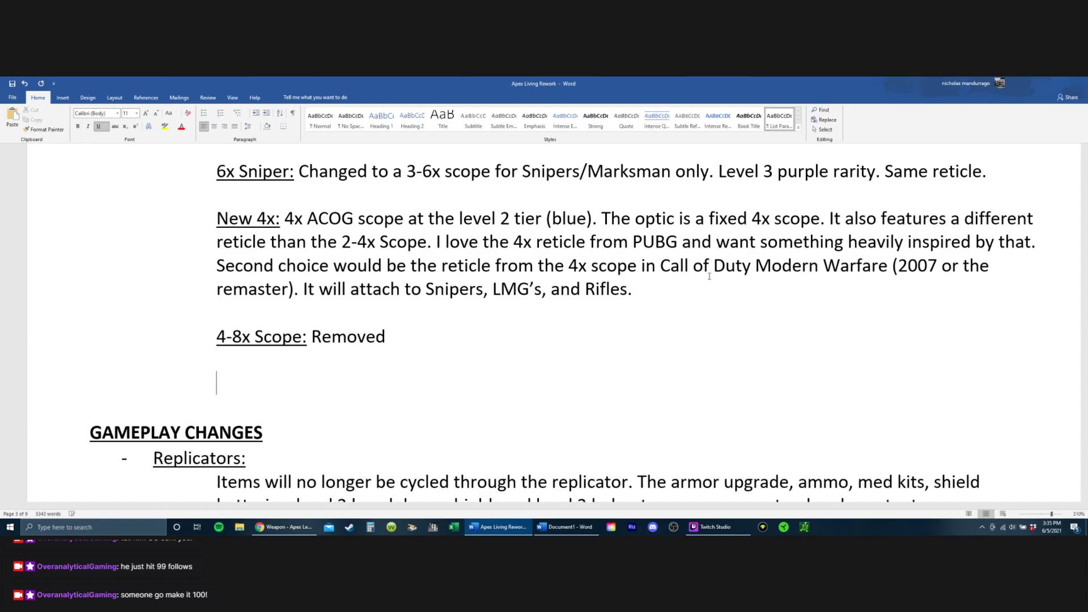
{"action": "type", "text": "4-10x Scope"}
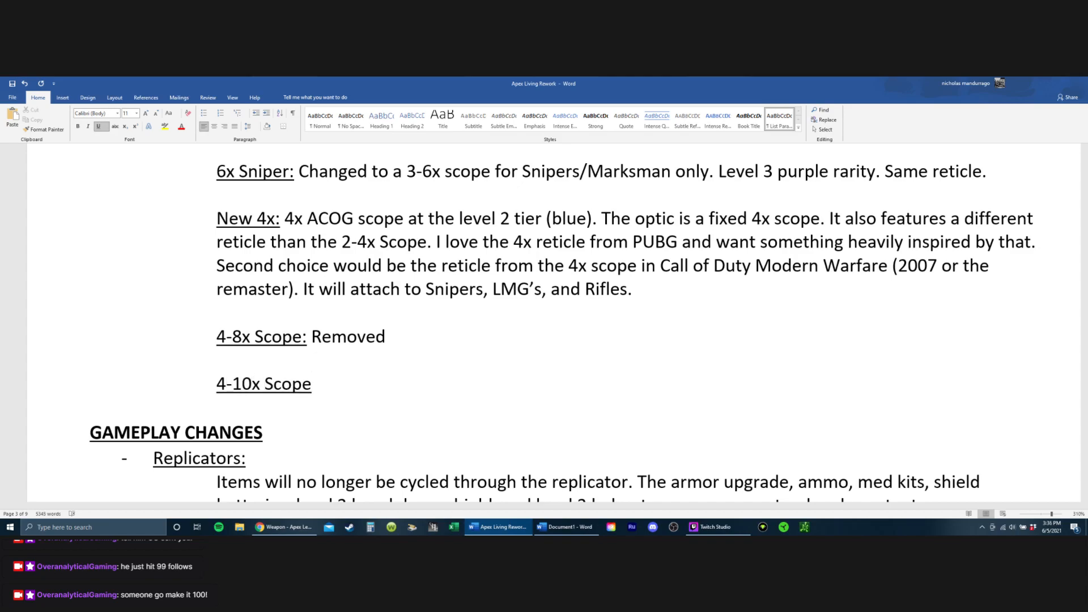
{"action": "type", "text": ":"}
{"action": "key", "text": "ctrl+u"}
Step: Describe the 4-10x Scope in plain text as "Changed to 4-8x and remains digi threat and gold tier."
{"action": "type", "text": "Changed to "}
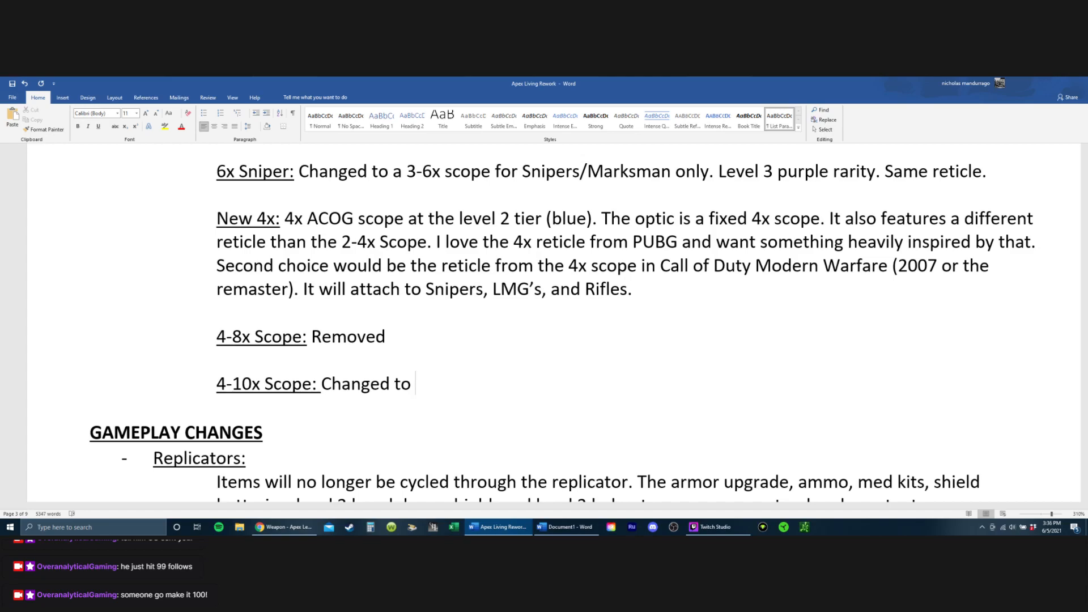
{"action": "type", "text": "4-8x and remains "}
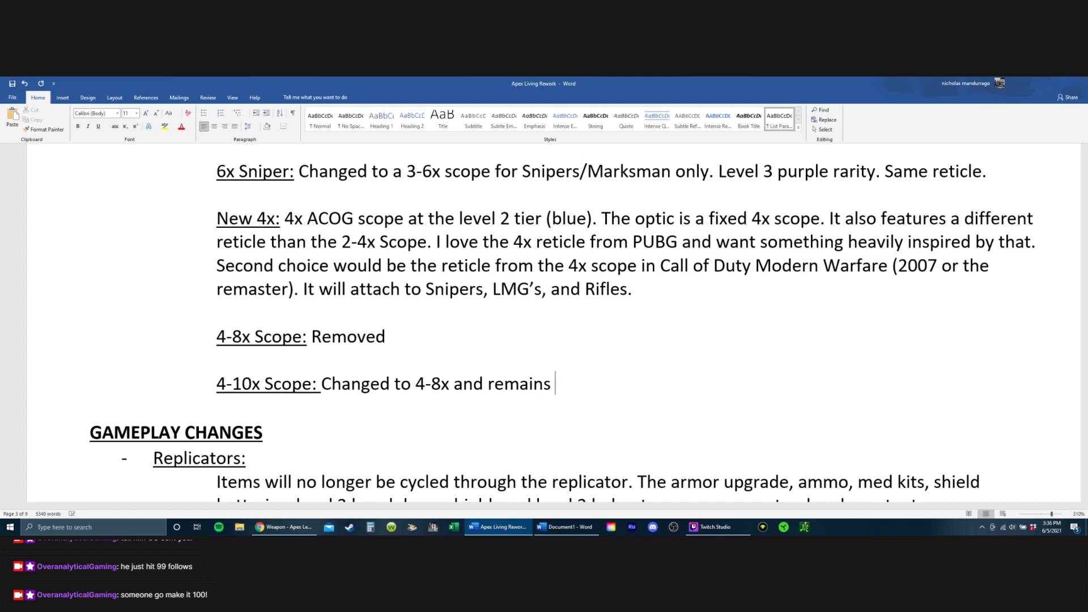
{"action": "type", "text": "digi threat and gold tier."}
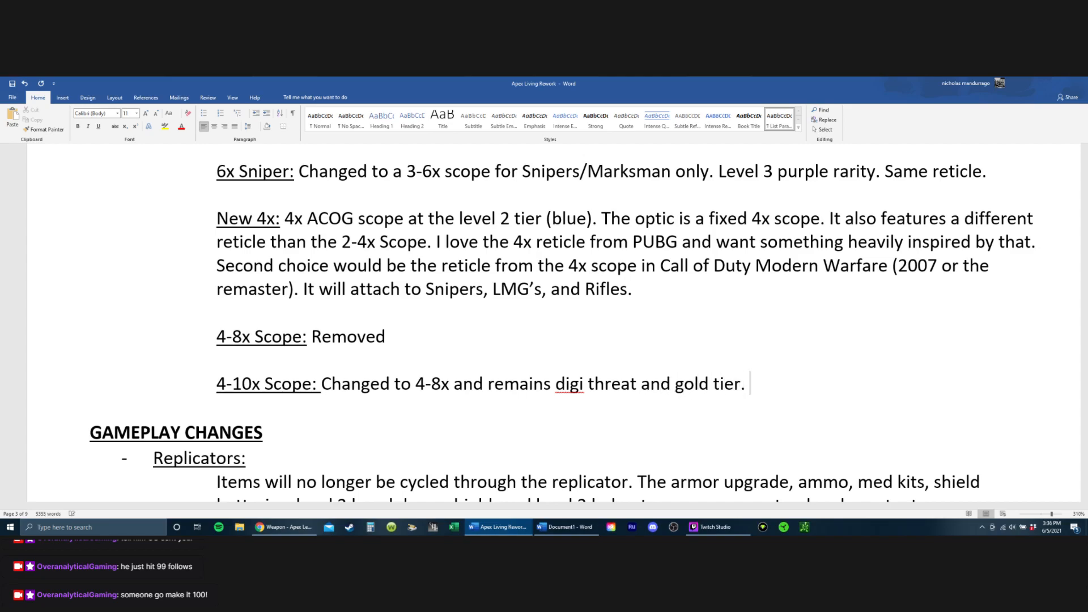
Step: Add an underlined "Kraber scope:" heading below the 4-10x Scope entry, separated by a blank line
{"action": "key", "text": "Return"}
{"action": "key", "text": "Return"}
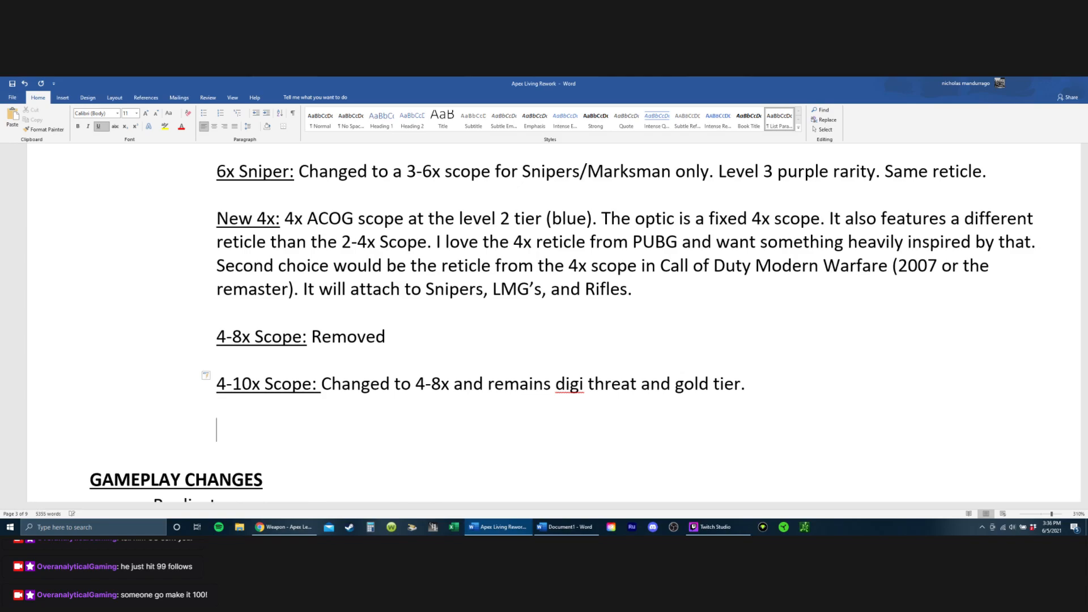
{"action": "key", "text": "ctrl+u"}
{"action": "type", "text": "Kraber scope-"}
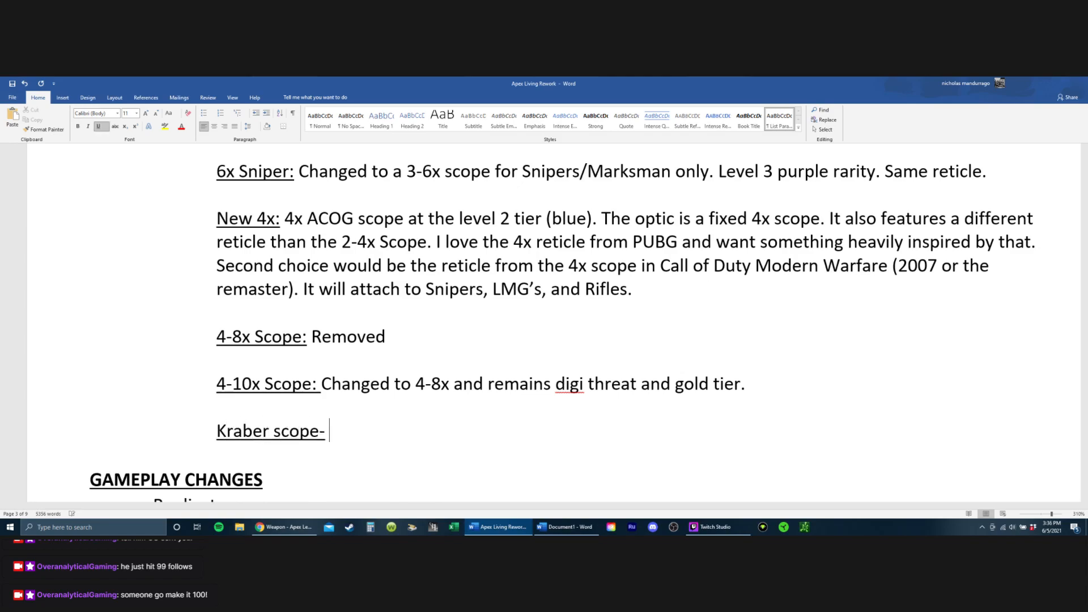
{"action": "key", "text": "BackSpace"}
{"action": "key", "text": "BackSpace"}
{"action": "type", "text": ":"}
{"action": "key", "text": "ctrl+u"}
Step: Describe the Kraber scope in plain text as "Remains a 6-10x but gains digital threat"
{"action": "type", "text": "Remai"}
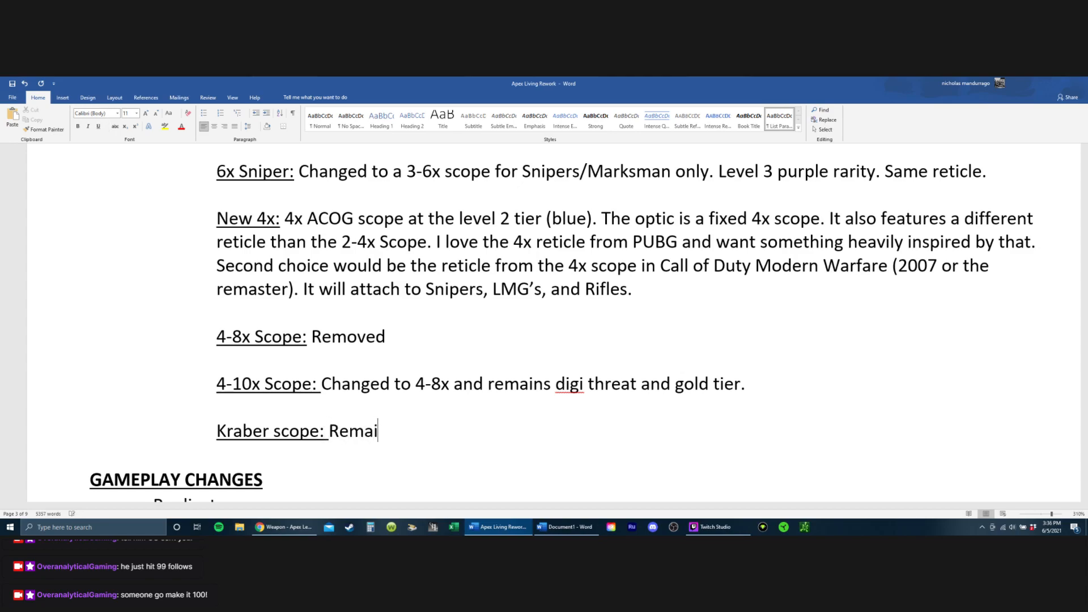
{"action": "type", "text": "ns a 6-10x but gains gi"}
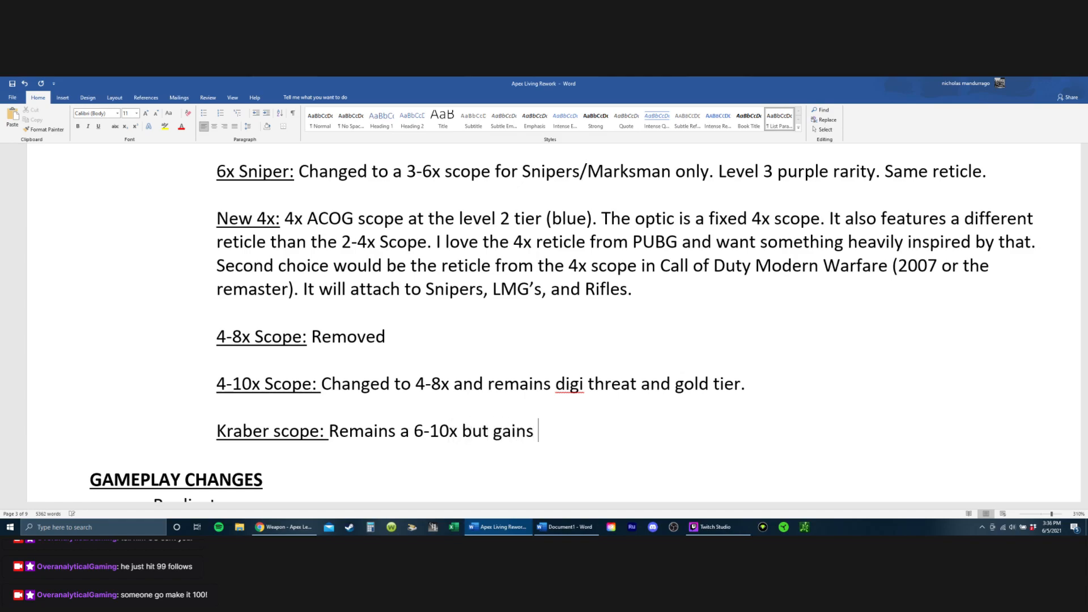
{"action": "key", "text": "BackSpace"}
{"action": "key", "text": "BackSpace"}
{"action": "type", "text": "ditigal"}
{"action": "key", "text": "BackSpace"}
{"action": "key", "text": "BackSpace"}
{"action": "key", "text": "BackSpace"}
{"action": "type", "text": "gal"}
{"action": "key", "text": "BackSpace"}
{"action": "key", "text": "BackSpace"}
{"action": "key", "text": "BackSpace"}
{"action": "type", "text": "tal"}
{"action": "key", "text": "BackSpace"}
{"action": "key", "text": "BackSpace"}
{"action": "key", "text": "BackSpace"}
{"action": "key", "text": "BackSpace"}
{"action": "key", "text": "BackSpace"}
{"action": "key", "text": "BackSpace"}
{"action": "type", "text": "igital threaty."}
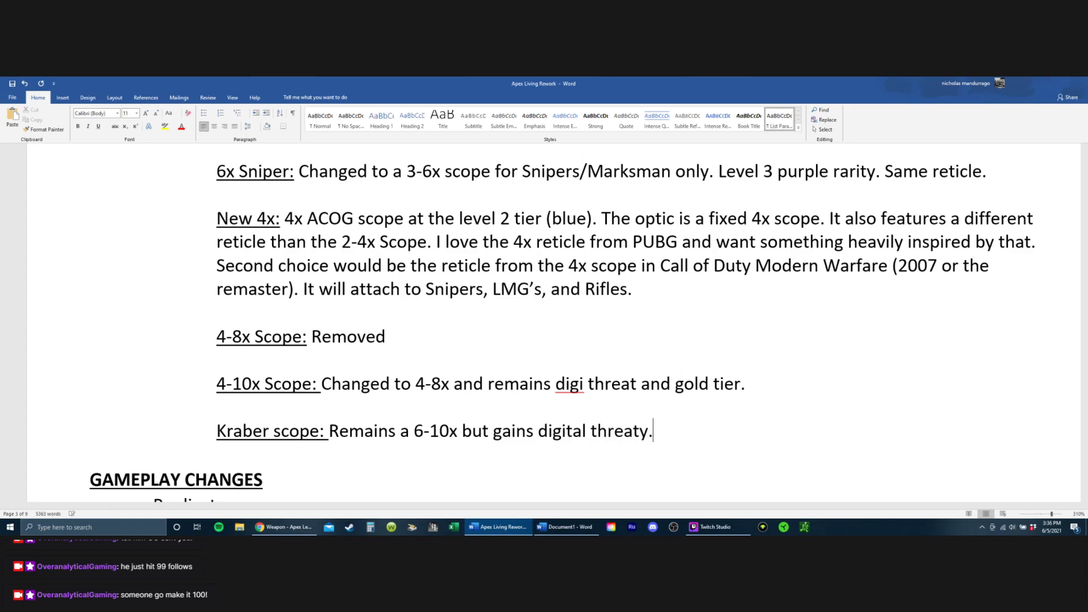
{"action": "key", "text": "BackSpace"}
{"action": "key", "text": "BackSpace"}
Step: End the Kraber scope sentence with a period and append the alternative "ALT: swap it for a 4-8x digi threat."
{"action": "type", "text": ". ALT"}
{"action": "key", "text": "BackSpace"}
{"action": "key", "text": "BackSpace"}
{"action": "type", "text": ":"}
{"action": "key", "text": "BackSpace"}
{"action": "type", "text": "T: swap in"}
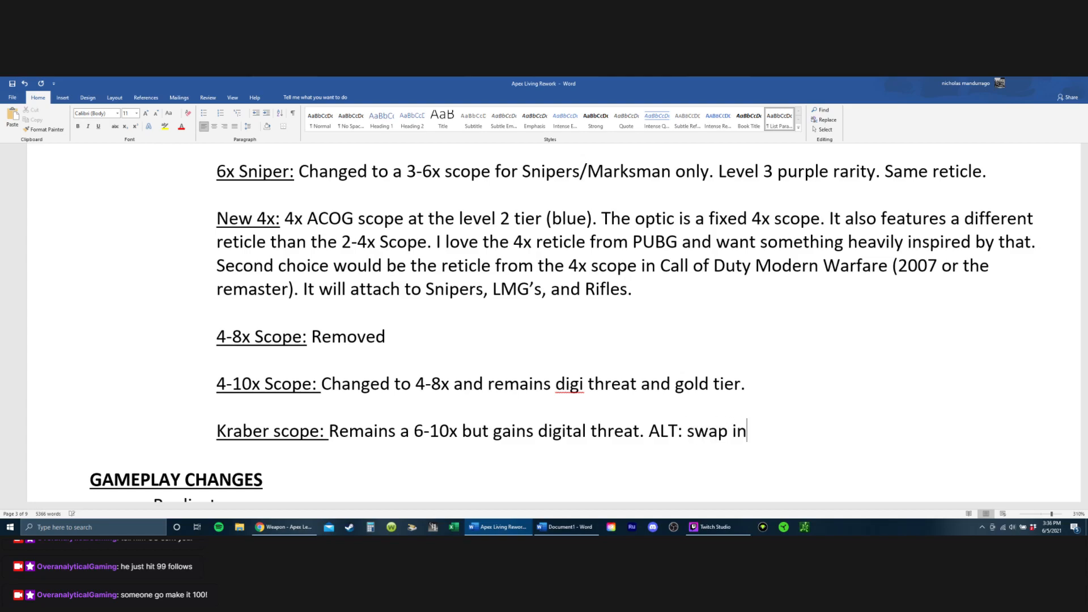
{"action": "key", "text": "BackSpace"}
{"action": "type", "text": "t for a 4-8x "}
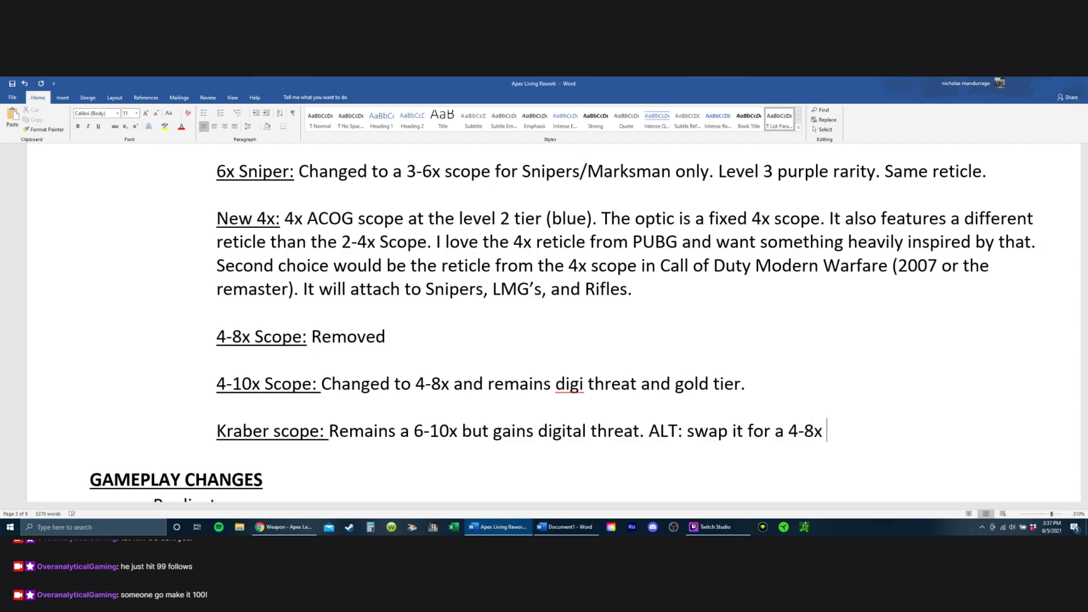
{"action": "type", "text": "digi threay"}
{"action": "key", "text": "BackSpace"}
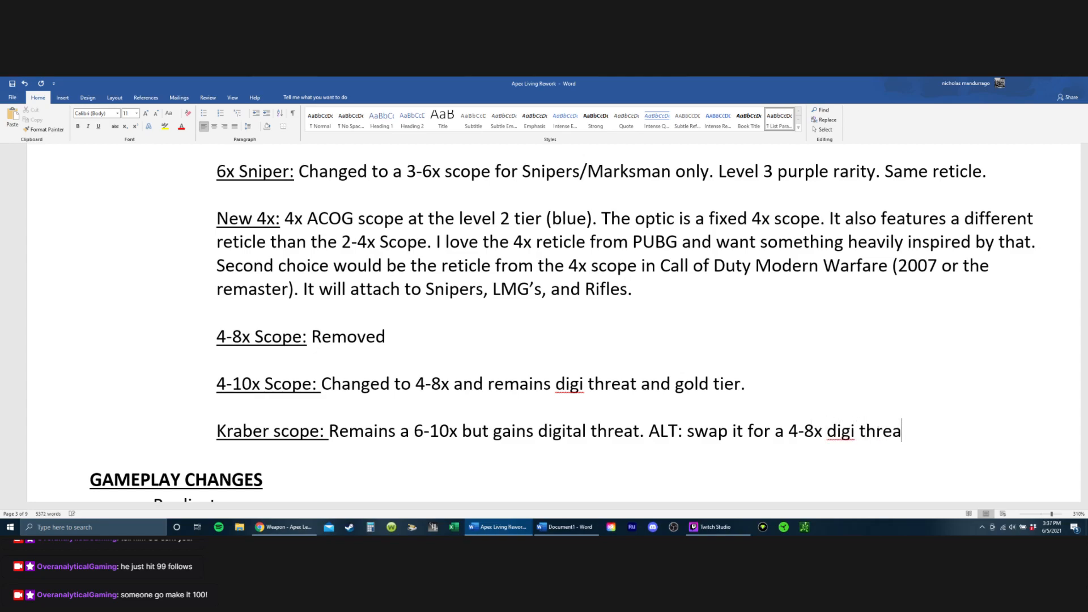
{"action": "type", "text": "t."}
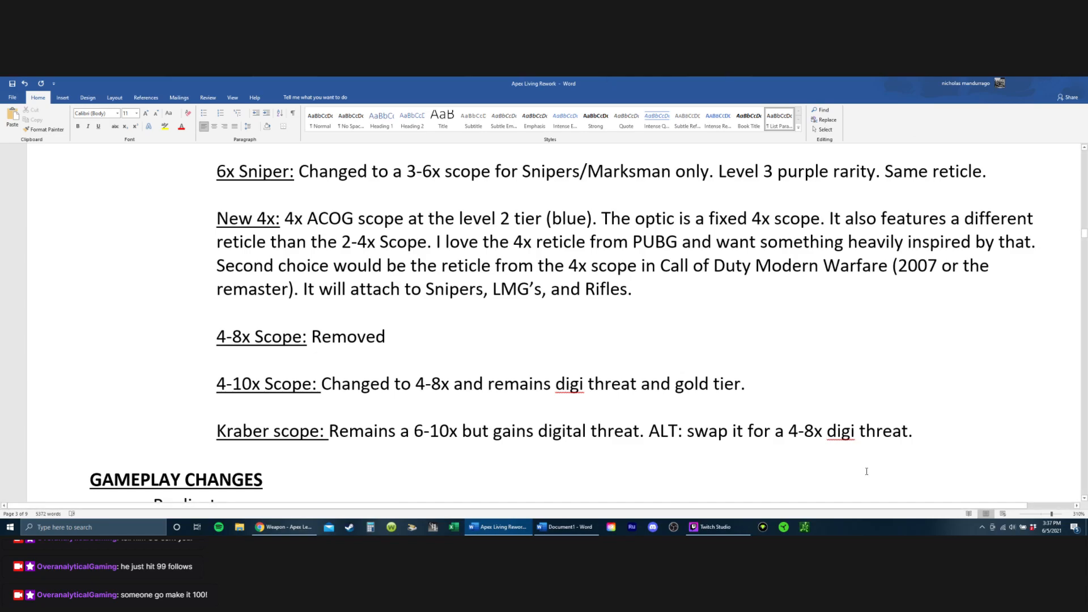
Step: Reword the Kraber scope alternative to "swap it for a 4x or higher", deleting the remaining "-8x digi threat."
{"action": "scroll", "coordinate": [754, 305], "scroll_direction": "up", "scroll_amount": 2}
{"action": "scroll", "coordinate": [754, 304], "scroll_direction": "down", "scroll_amount": 3}
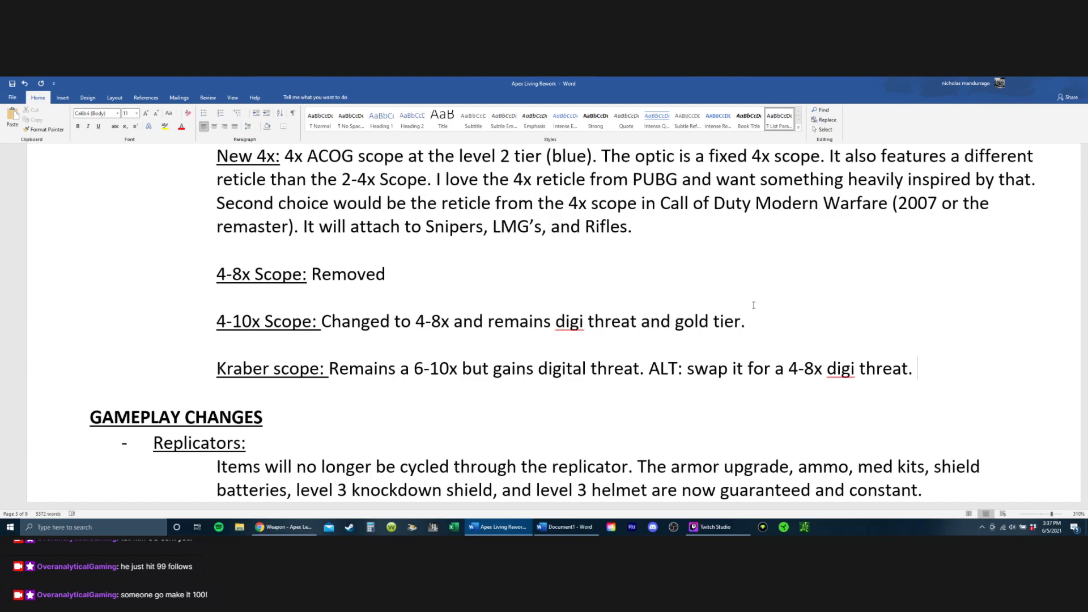
{"action": "key", "text": "Left"}
{"action": "key", "text": "Left"}
{"action": "key", "text": "Left"}
{"action": "key", "text": "Left"}
{"action": "key", "text": "Left"}
{"action": "key", "text": "Left"}
{"action": "key", "text": "Left"}
{"action": "key", "text": "Left"}
{"action": "key", "text": "Left"}
{"action": "key", "text": "Left"}
{"action": "key", "text": "Left"}
{"action": "key", "text": "Left"}
{"action": "key", "text": "Left"}
{"action": "key", "text": "Left"}
{"action": "key", "text": "Left"}
{"action": "key", "text": "Left"}
{"action": "key", "text": "Left"}
{"action": "key", "text": "Left"}
{"action": "key", "text": "Right"}
{"action": "type", "text": "x or higher"}
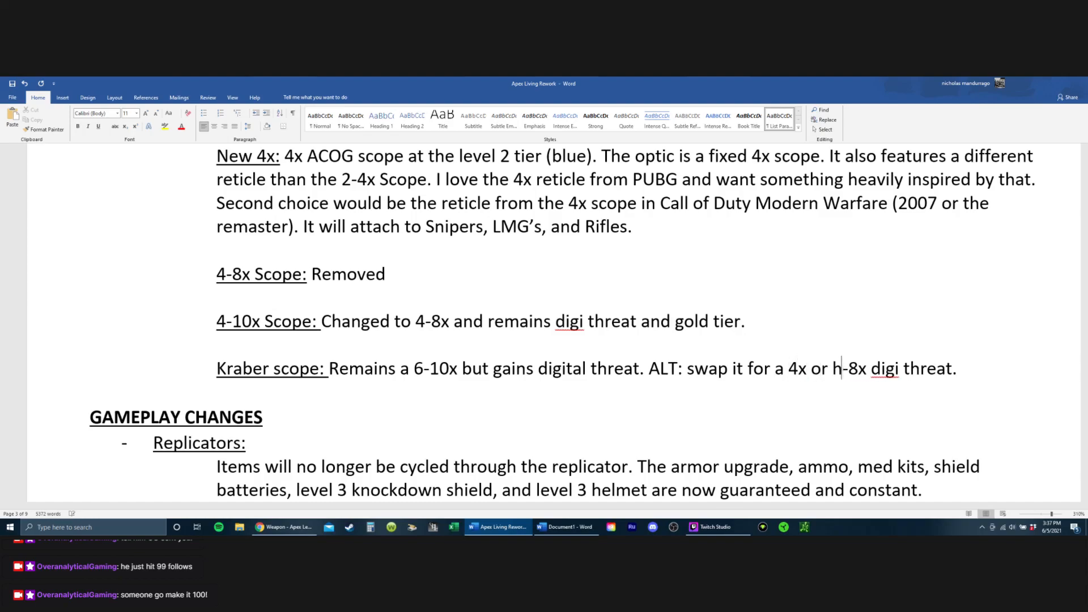
{"action": "key", "text": "shift+Right"}
{"action": "key", "text": "shift+Right"}
{"action": "key", "text": "shift+Right"}
{"action": "key", "text": "shift+Right"}
{"action": "key", "text": "shift+Right"}
{"action": "key", "text": "shift+Right"}
{"action": "key", "text": "shift+Right"}
{"action": "key", "text": "shift+Right"}
{"action": "key", "text": "shift+Right"}
{"action": "key", "text": "shift+Right"}
{"action": "key", "text": "shift+Right"}
{"action": "key", "text": "shift+Right"}
{"action": "key", "text": "shift+Right"}
{"action": "key", "text": "shift+Right"}
{"action": "key", "text": "shift+Right"}
{"action": "key", "text": "shift+Right"}
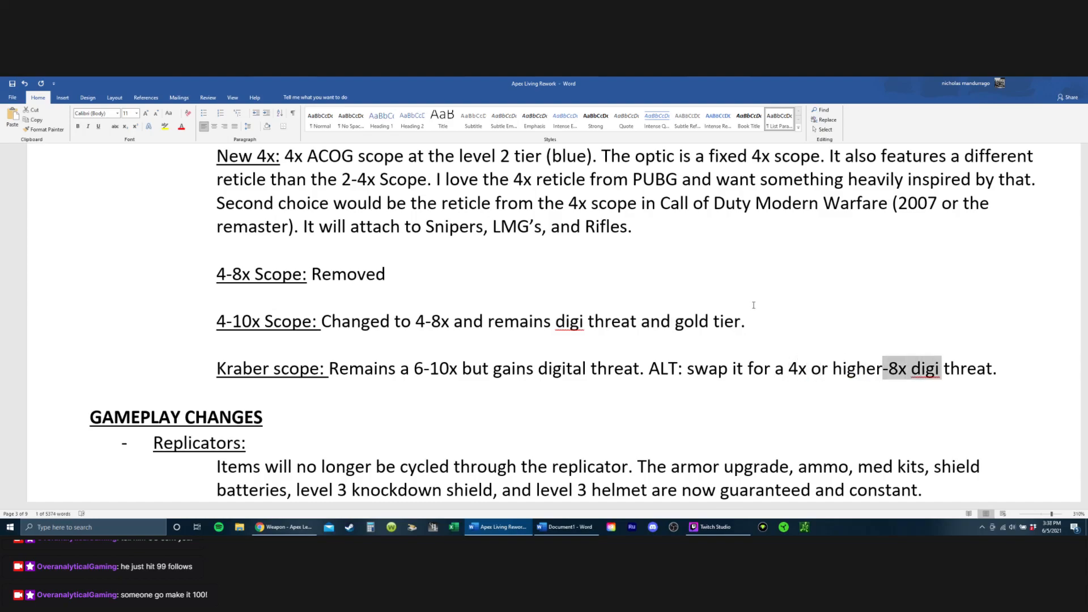
{"action": "key", "text": "BackSpace"}
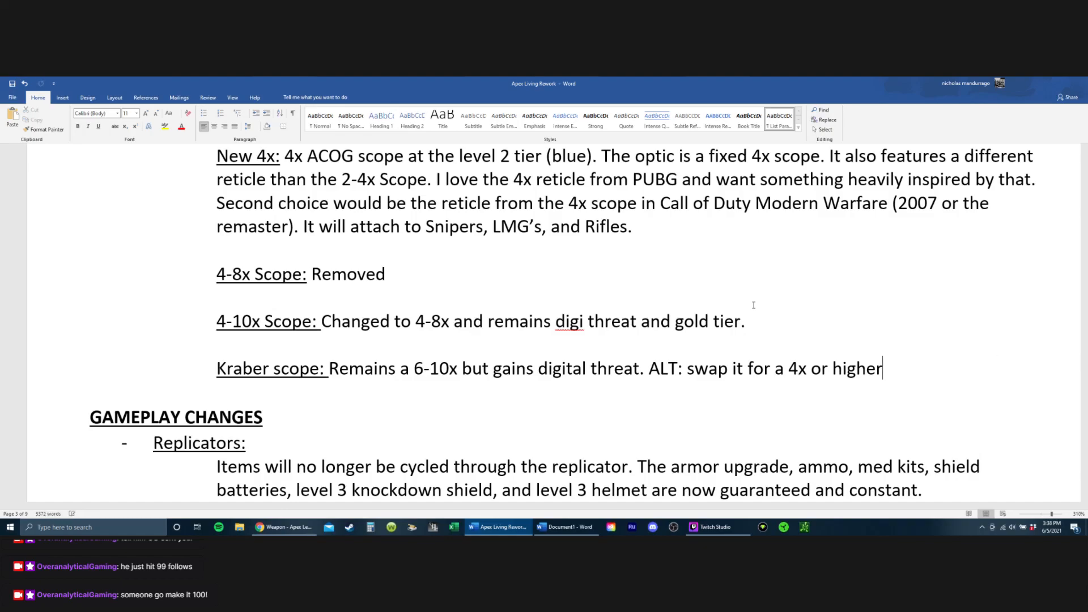
Step: End the Kraber scope alternative with a period and start a new sentence reading "Allow the 4x,"
{"action": "type", "text": ". Allow the "}
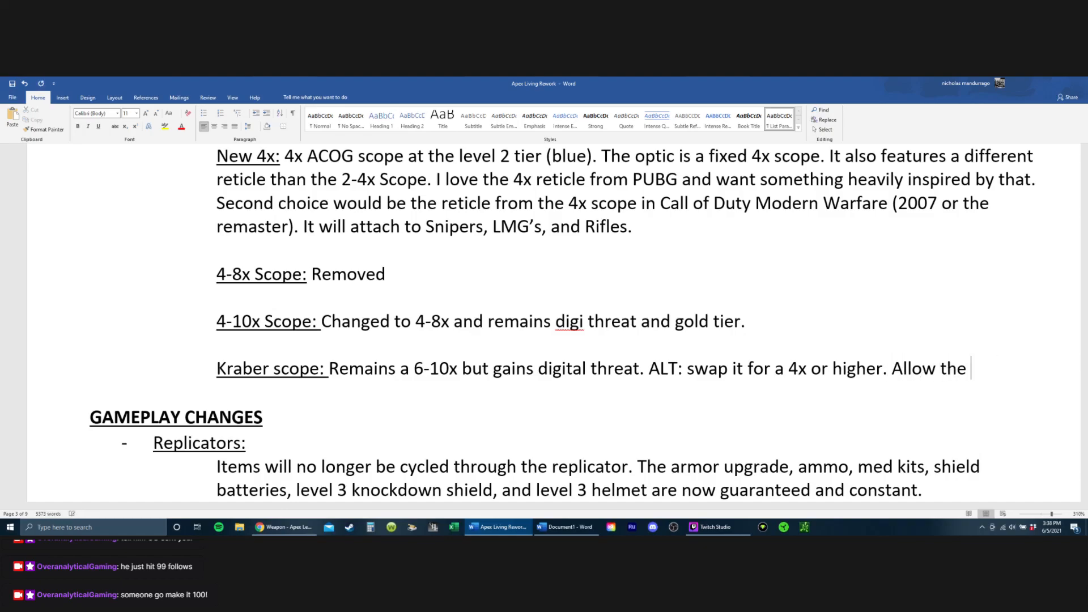
{"action": "type", "text": "$x,"}
{"action": "key", "text": "BackSpace"}
{"action": "key", "text": "BackSpace"}
{"action": "key", "text": "BackSpace"}
{"action": "type", "text": "$4x"}
{"action": "key", "text": "BackSpace"}
{"action": "key", "text": "BackSpace"}
Step: Complete the Kraber scope sentence with "4-8x digi, or the standard 6-10x."
{"action": "key", "text": "BackSpace"}
{"action": "type", "text": "4x,"}
{"action": "type", "text": " $-8"}
{"action": "type", "text": "x"}
{"action": "key", "text": "BackSpace"}
{"action": "key", "text": "BackSpace"}
{"action": "key", "text": "BackSpace"}
{"action": "key", "text": "BackSpace"}
{"action": "type", "text": "4-8x di"}
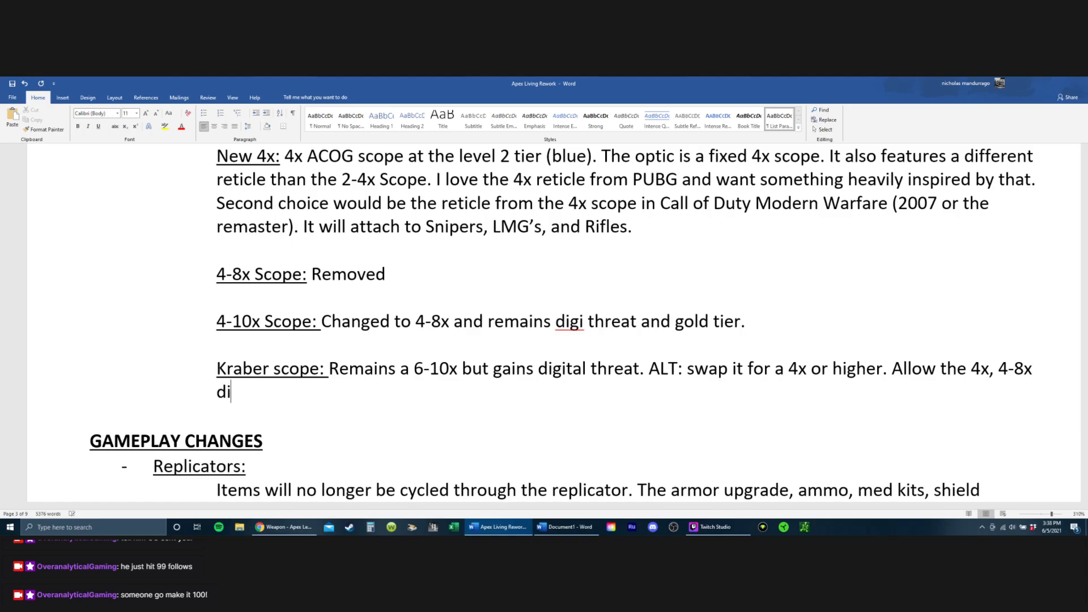
{"action": "type", "text": "gi, or the st"}
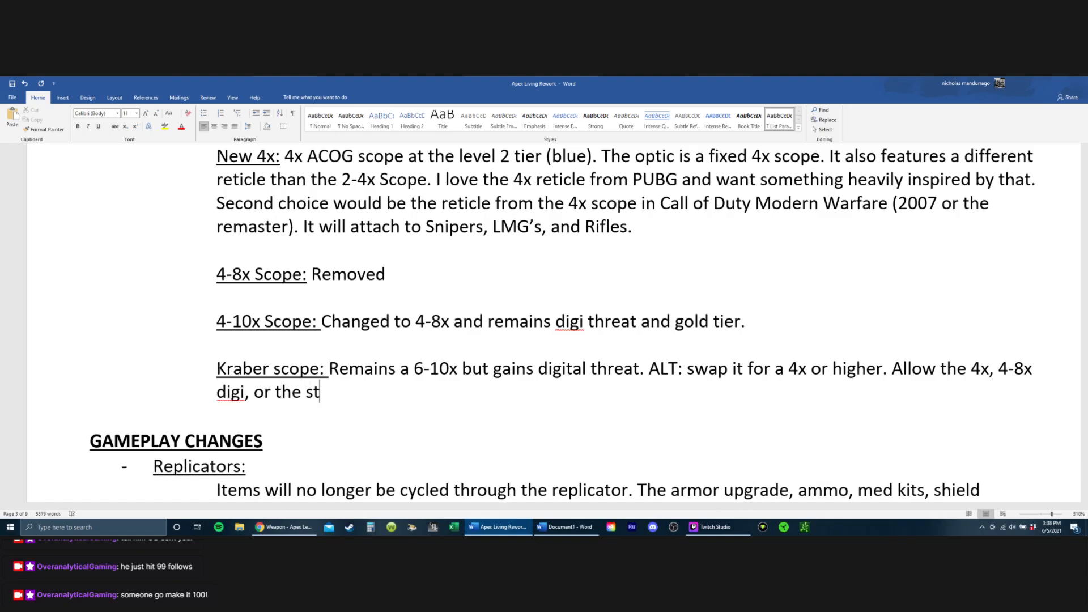
{"action": "type", "text": "andard 6"}
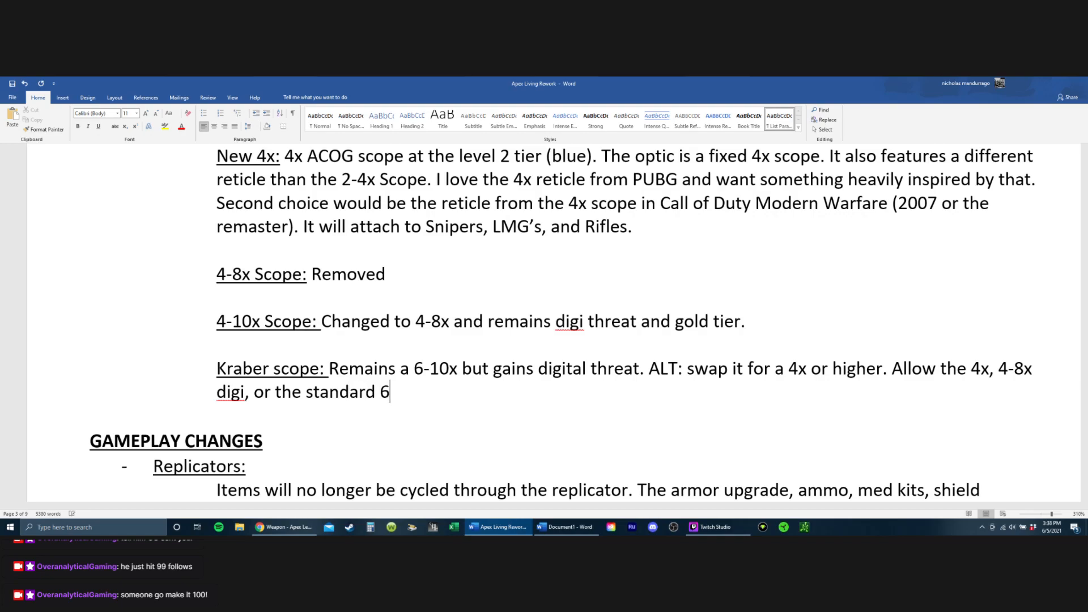
{"action": "type", "text": "-10x."}
Step: Review the document's optics, gameplay, legend, weapon and gun change sections for entries that still need revision
{"action": "scroll", "coordinate": [324, 292], "scroll_direction": "up", "scroll_amount": 6}
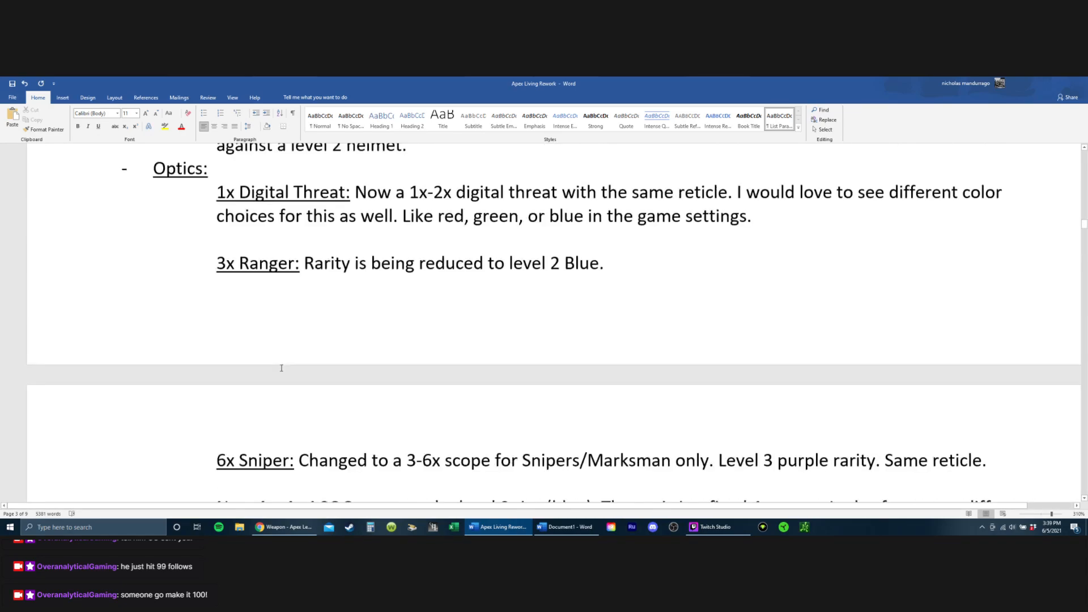
{"action": "scroll", "coordinate": [391, 272], "scroll_direction": "down", "scroll_amount": 3}
{"action": "scroll", "coordinate": [390, 272], "scroll_direction": "down", "scroll_amount": 15}
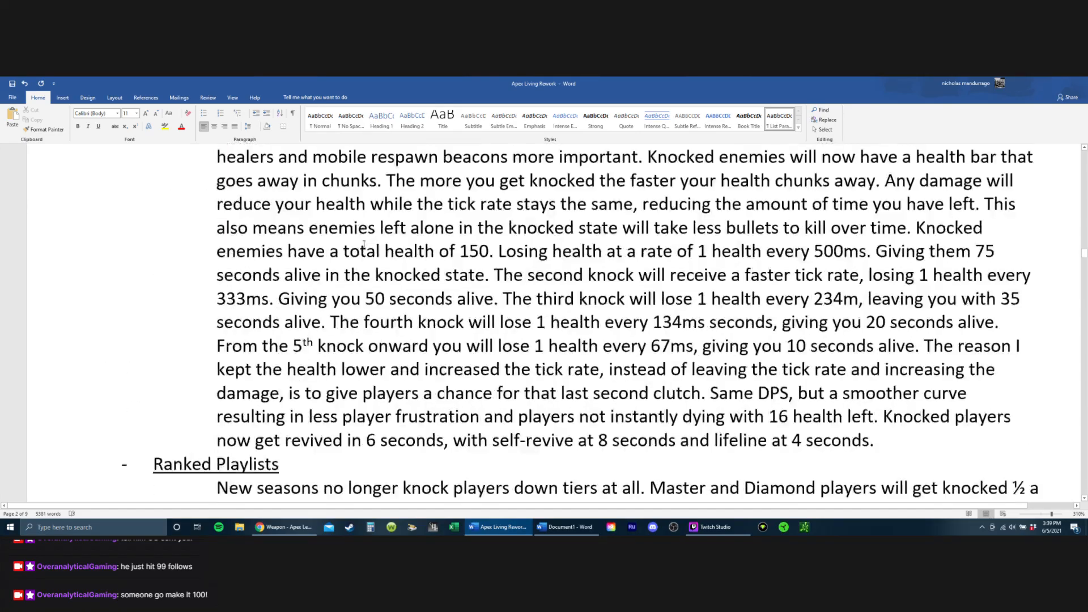
{"action": "scroll", "coordinate": [342, 210], "scroll_direction": "down", "scroll_amount": 20}
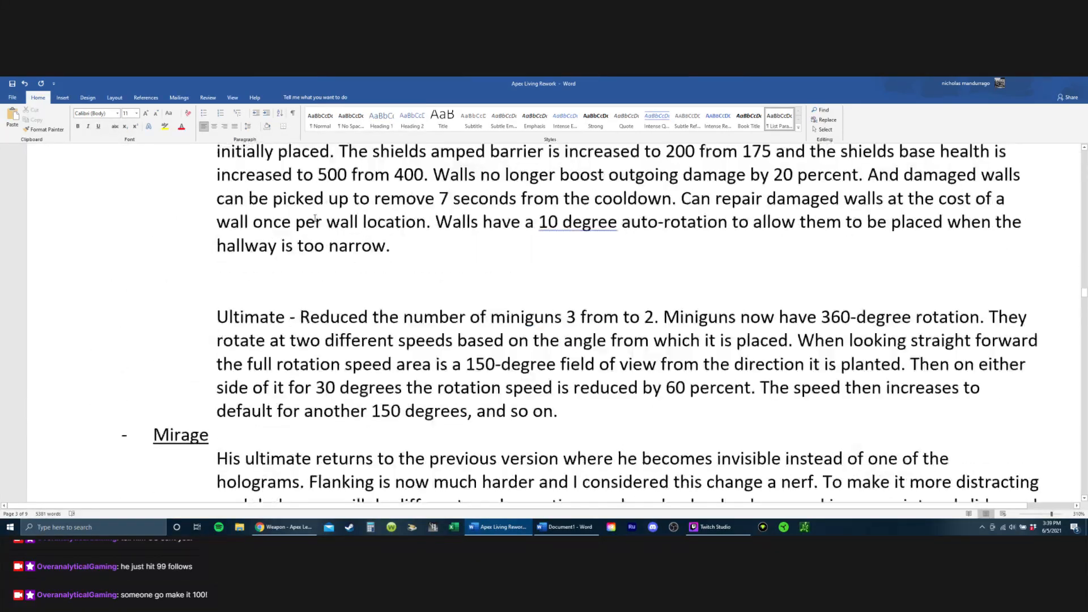
{"action": "scroll", "coordinate": [295, 213], "scroll_direction": "down", "scroll_amount": 20}
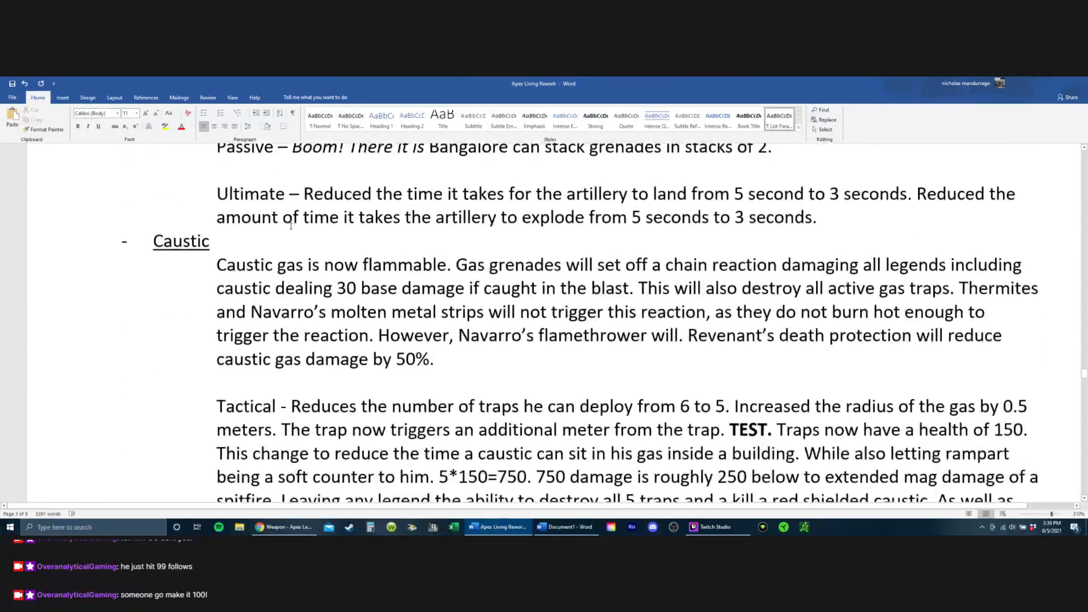
{"action": "scroll", "coordinate": [294, 227], "scroll_direction": "down", "scroll_amount": 20}
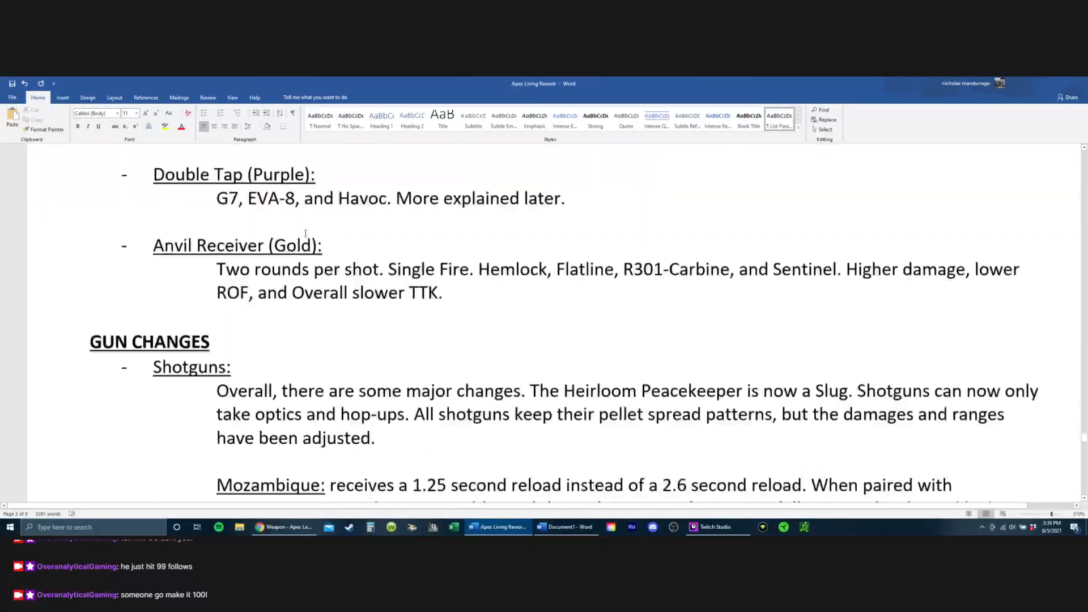
{"action": "scroll", "coordinate": [306, 231], "scroll_direction": "up", "scroll_amount": 7}
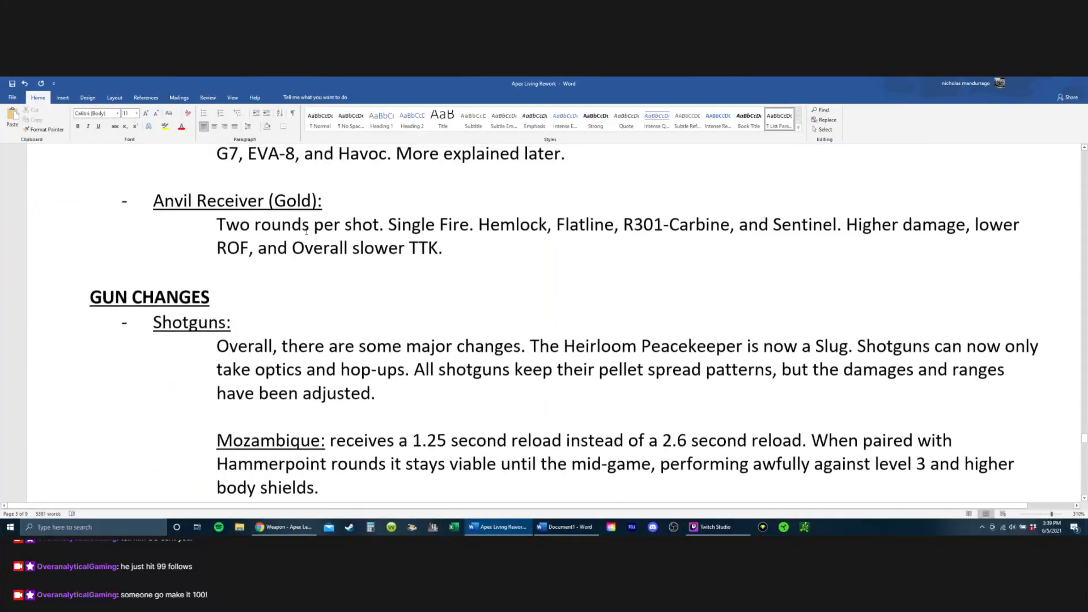
{"action": "scroll", "coordinate": [306, 232], "scroll_direction": "down", "scroll_amount": 2}
{"action": "scroll", "coordinate": [306, 233], "scroll_direction": "up", "scroll_amount": 4}
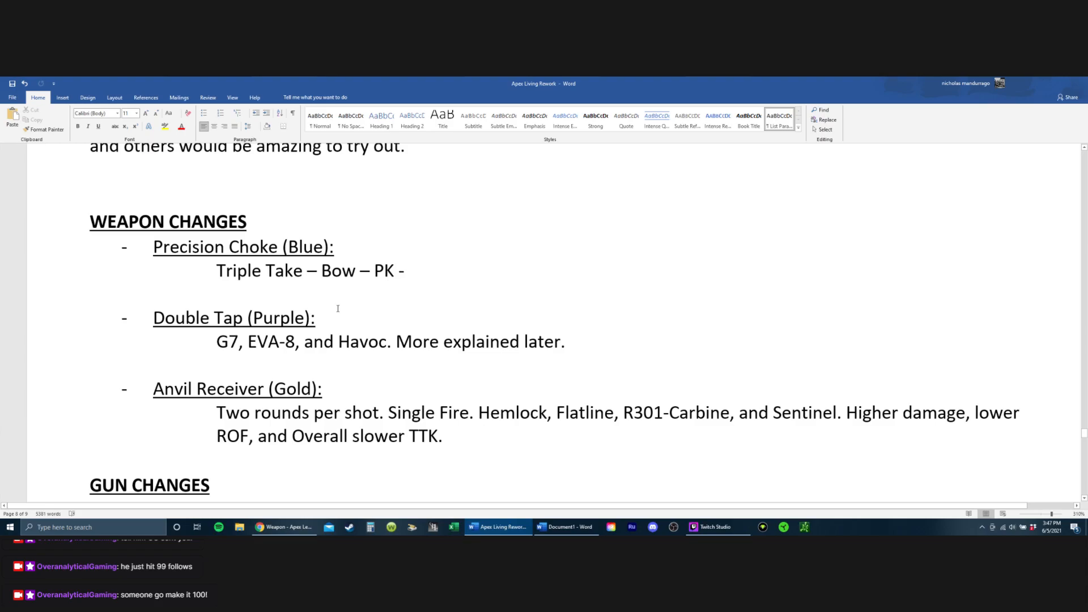
{"action": "scroll", "coordinate": [338, 309], "scroll_direction": "down", "scroll_amount": 1}
{"action": "scroll", "coordinate": [191, 259], "scroll_direction": "up", "scroll_amount": 20}
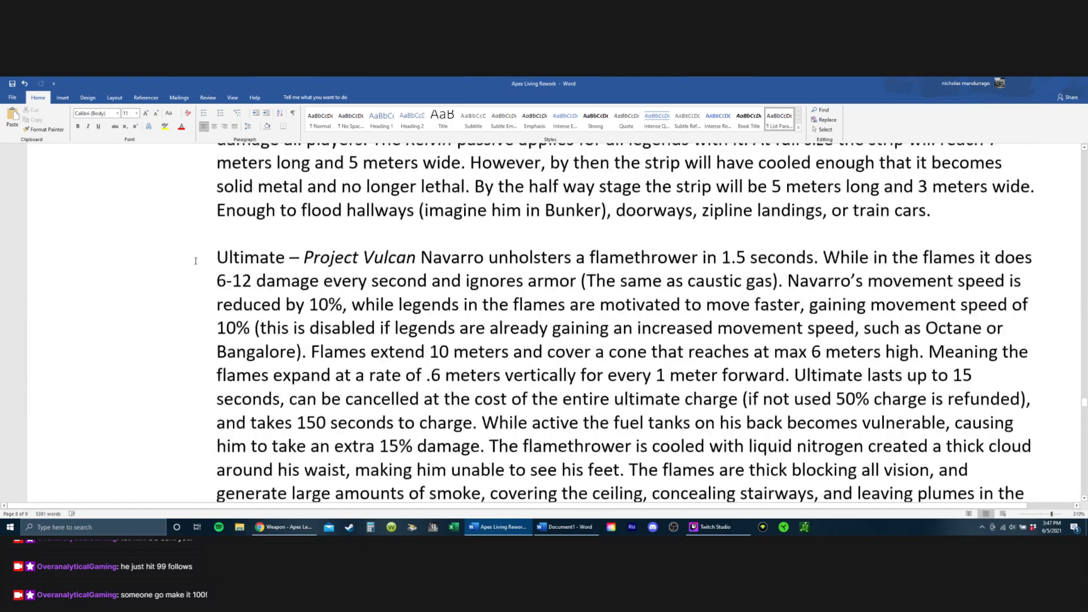
{"action": "scroll", "coordinate": [200, 259], "scroll_direction": "up", "scroll_amount": 20}
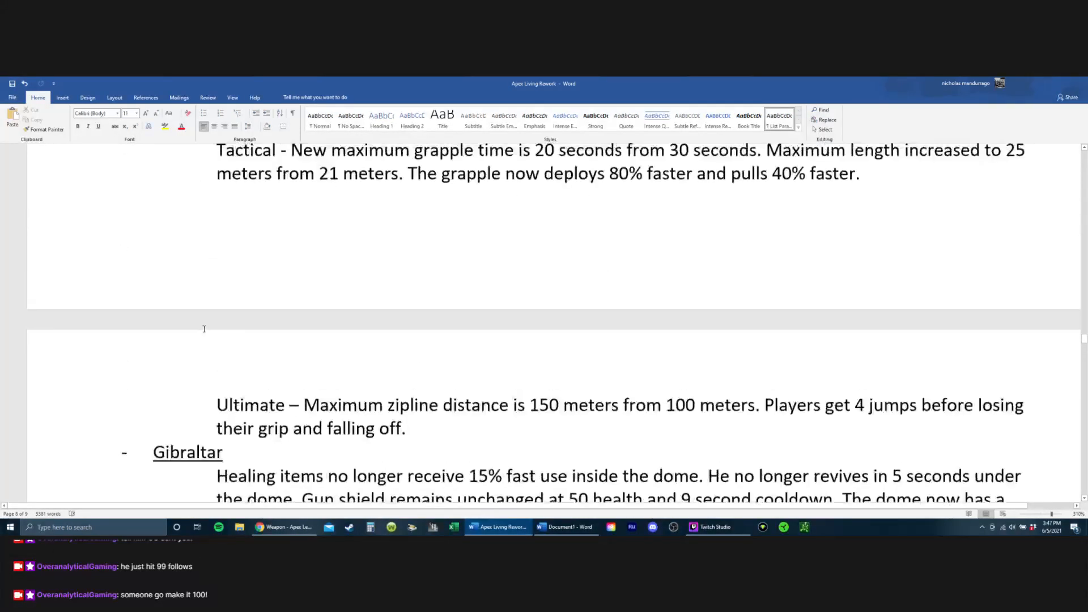
{"action": "scroll", "coordinate": [200, 341], "scroll_direction": "up", "scroll_amount": 20}
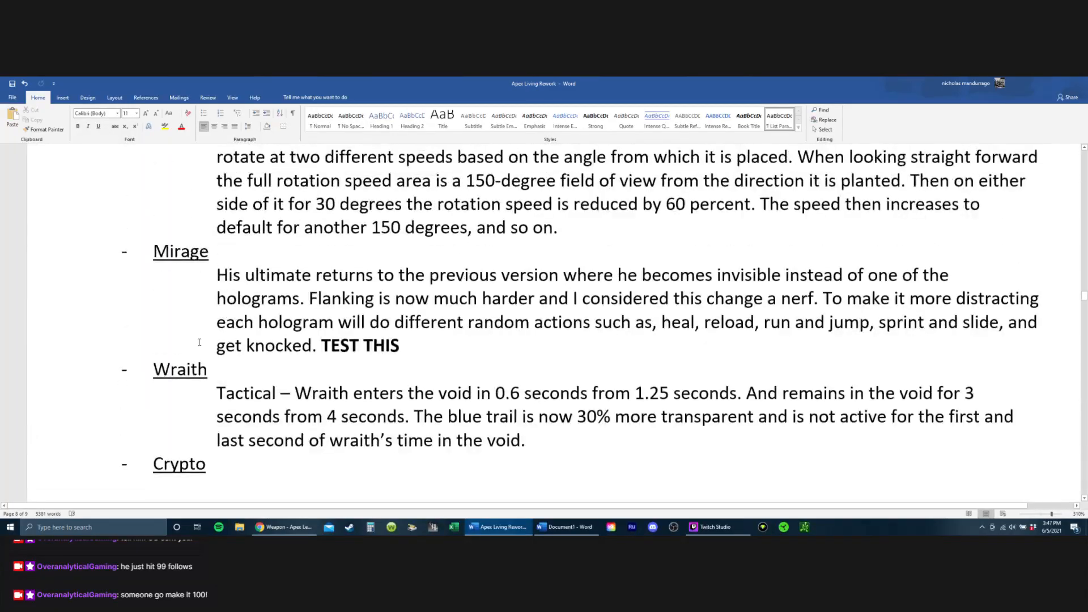
{"action": "scroll", "coordinate": [198, 342], "scroll_direction": "up", "scroll_amount": 20}
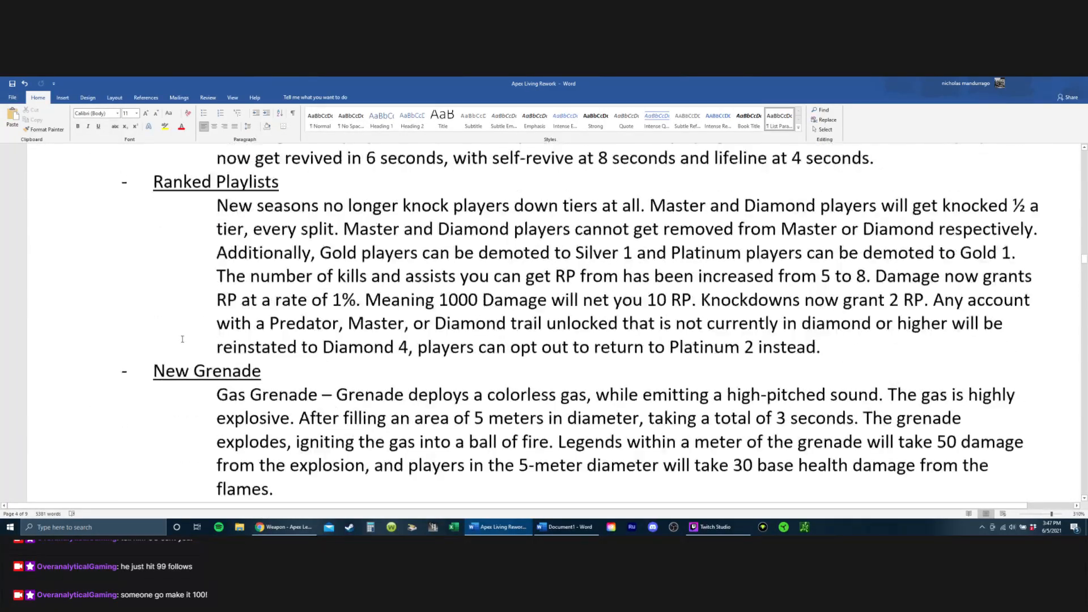
{"action": "scroll", "coordinate": [182, 339], "scroll_direction": "up", "scroll_amount": 5}
Step: Remove the empty line beneath the Supply Drops heading and insert a blank line between the Replicators text and that heading
{"action": "scroll", "coordinate": [456, 325], "scroll_direction": "down", "scroll_amount": 2}
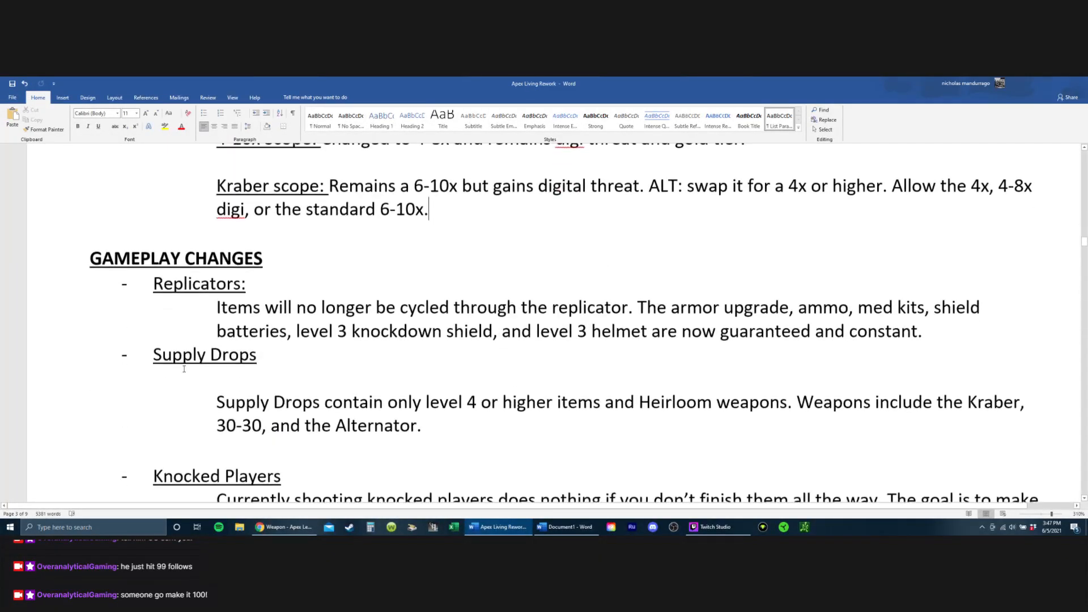
{"action": "scroll", "coordinate": [447, 302], "scroll_direction": "down", "scroll_amount": 1}
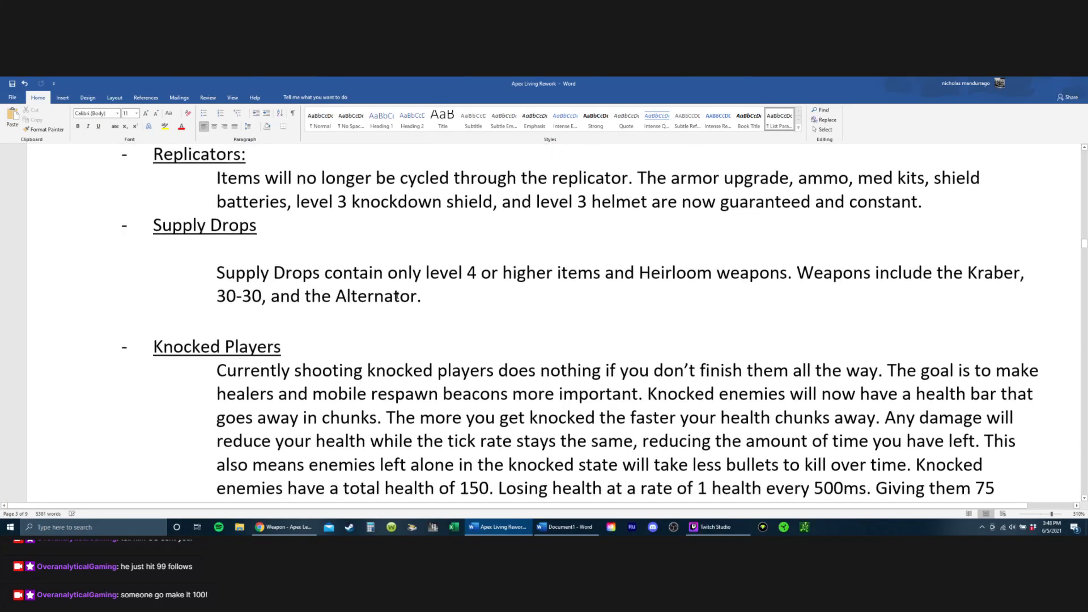
{"action": "left_click", "coordinate": [232, 256]}
{"action": "key", "text": "Return"}
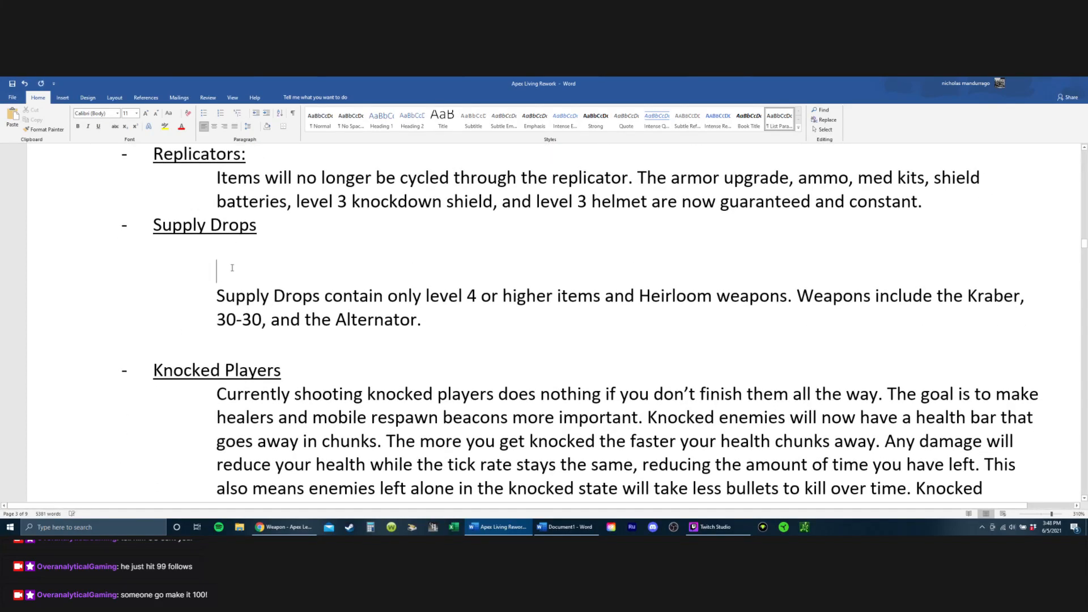
{"action": "key", "text": "BackSpace"}
{"action": "key", "text": "BackSpace"}
{"action": "key", "text": "BackSpace"}
{"action": "key", "text": "Up"}
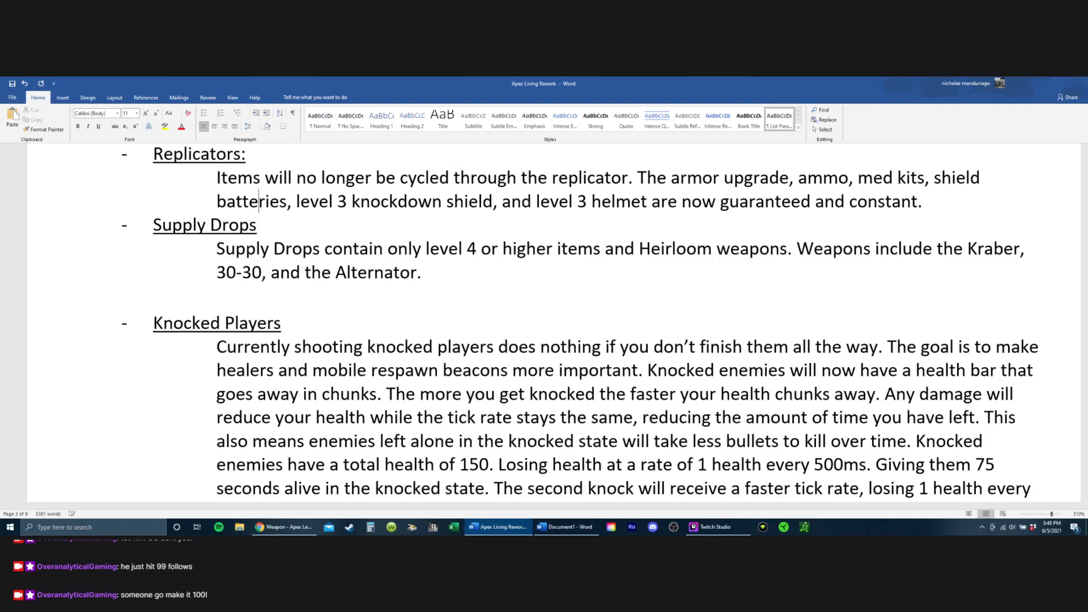
{"action": "left_click", "coordinate": [941, 208]}
{"action": "key", "text": "Return"}
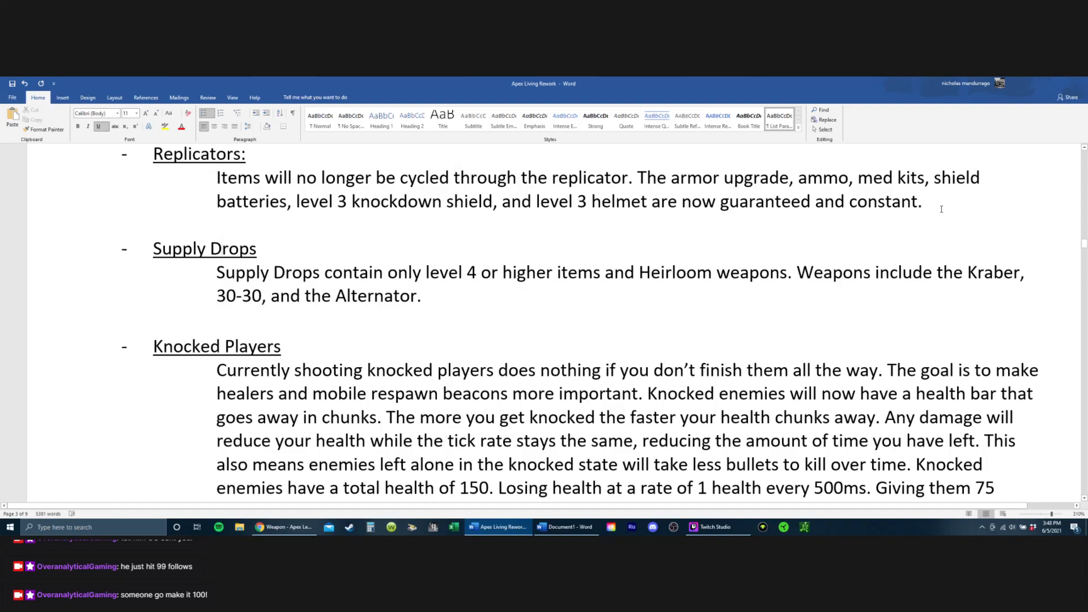
Step: Append the sentence "No hop-ups." to the end of the Supply Drops paragraph
{"action": "key", "text": "Right"}
{"action": "key", "text": "Right"}
{"action": "key", "text": "Right"}
{"action": "key", "text": "Right"}
{"action": "key", "text": "Right"}
{"action": "key", "text": "Right"}
{"action": "key", "text": "Right"}
{"action": "key", "text": "Right"}
{"action": "key", "text": "Right"}
{"action": "key", "text": "Right"}
{"action": "key", "text": "Right"}
{"action": "key", "text": "Right"}
{"action": "key", "text": "Right"}
{"action": "key", "text": "Down"}
{"action": "key", "text": "End"}
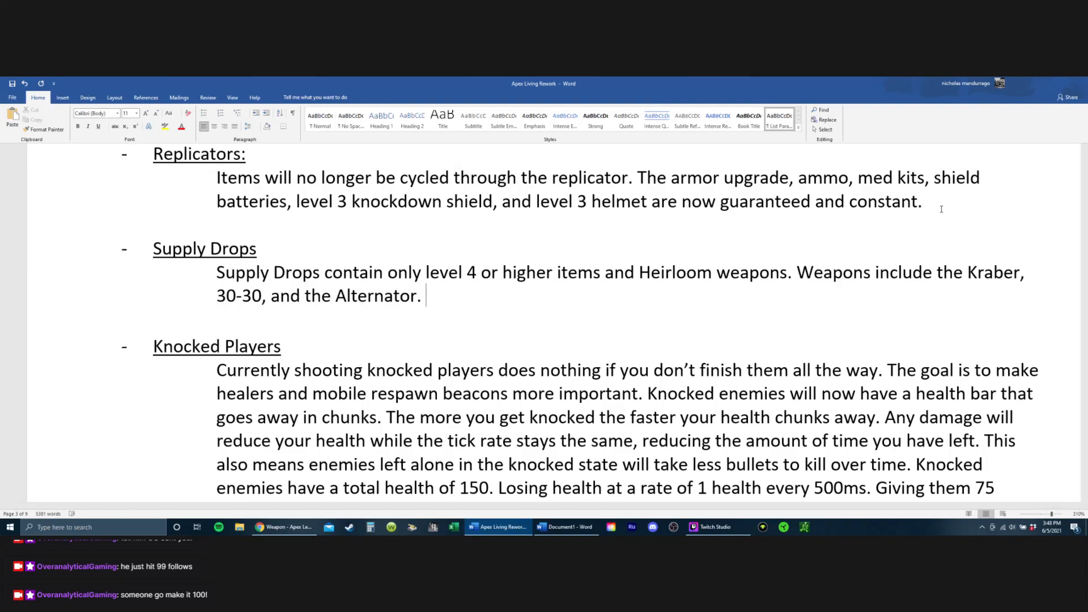
{"action": "type", "text": "No-"}
{"action": "type", "text": "hop"}
{"action": "key", "text": "BackSpace"}
{"action": "key", "text": "BackSpace"}
{"action": "key", "text": "BackSpace"}
{"action": "key", "text": "BackSpace"}
{"action": "type", "text": "hop-ups"}
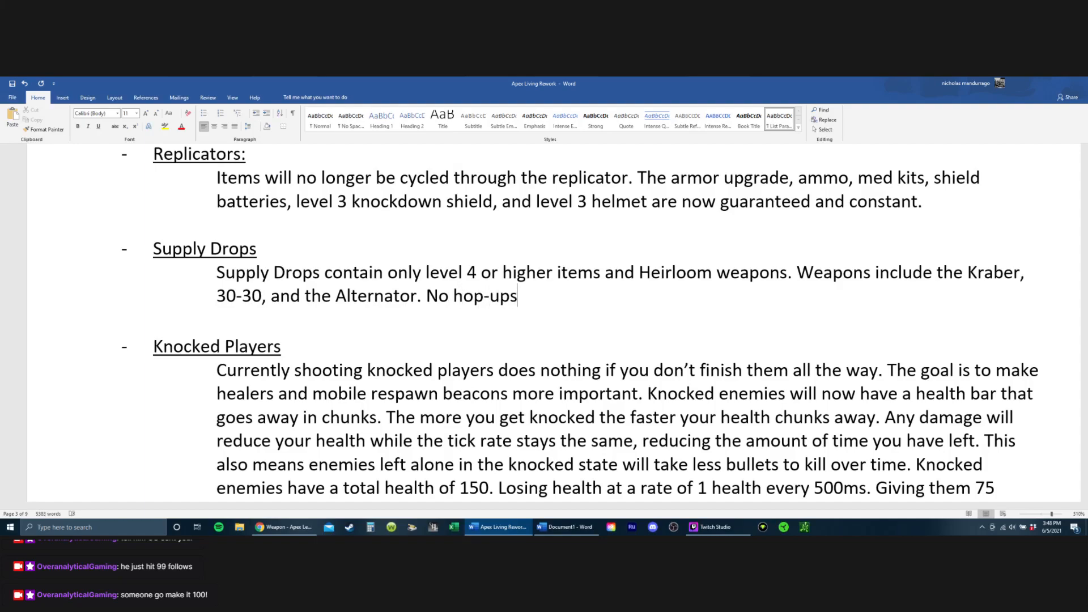
{"action": "type", "text": ". Gold Body "}
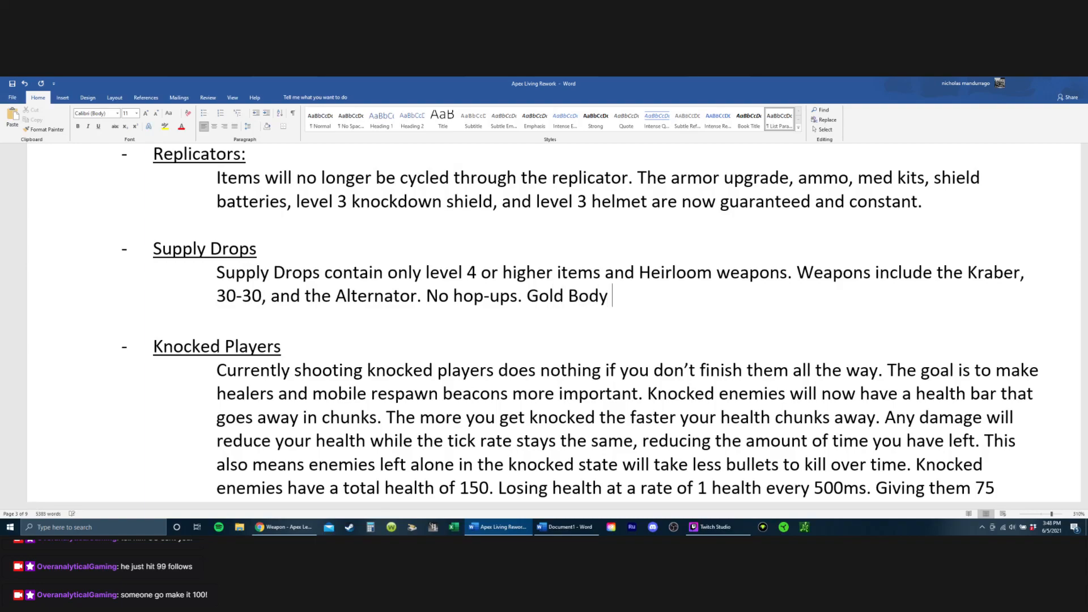
{"action": "type", "text": "and Gold helmet"}
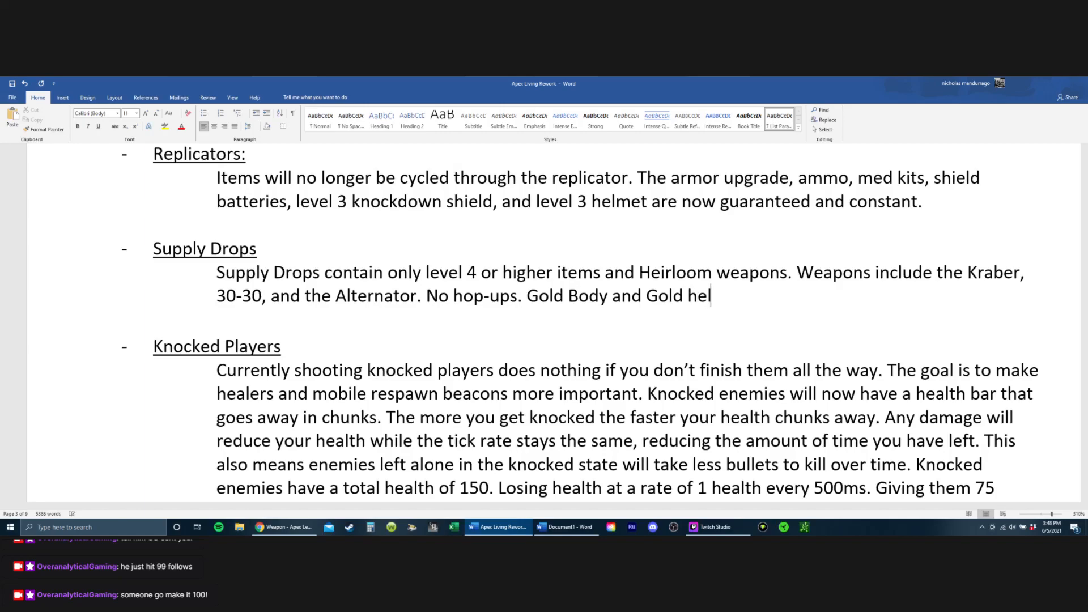
Step: Add "Gold Body and Gold helmet" after the hop-ups sentence in the Supply Drops paragraph
{"action": "key", "text": "BackSpace"}
{"action": "type", "text": "et"}
Step: Insert "/Red Evo" directly after "Gold Body" in the Supply Drops paragraph
{"action": "key", "text": "Left"}
{"action": "key", "text": "Left"}
{"action": "key", "text": "Left"}
{"action": "key", "text": "Left"}
{"action": "key", "text": "Left"}
{"action": "key", "text": "Left"}
{"action": "key", "text": "Left"}
{"action": "key", "text": "Left"}
{"action": "key", "text": "Left"}
{"action": "key", "text": "Left"}
{"action": "key", "text": "Left"}
{"action": "key", "text": "Left"}
{"action": "key", "text": "Left"}
{"action": "key", "text": "Left"}
{"action": "key", "text": "Left"}
{"action": "type", "text": "/Red E"}
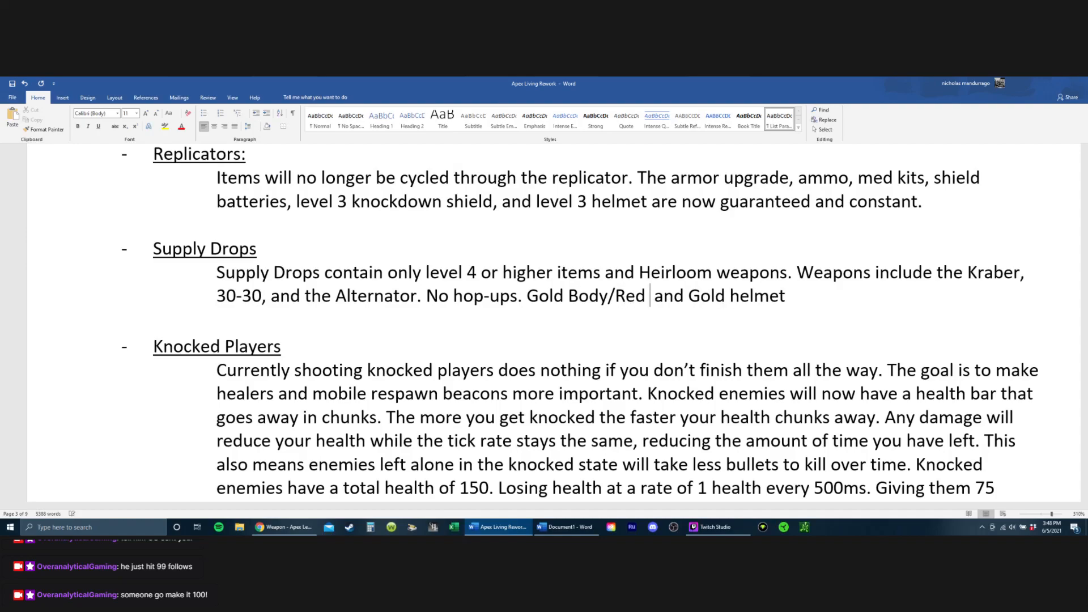
{"action": "type", "text": "vo"}
Step: Insert the word "guaranteed" after "Red Evo", tidying the extra space before "and Gold helmet"
{"action": "key", "text": "Right"}
{"action": "key", "text": "Right"}
{"action": "key", "text": "Right"}
{"action": "key", "text": "Right"}
{"action": "key", "text": "Right"}
{"action": "key", "text": "Right"}
{"action": "key", "text": "Right"}
{"action": "key", "text": "Right"}
{"action": "key", "text": "Right"}
{"action": "key", "text": "Right"}
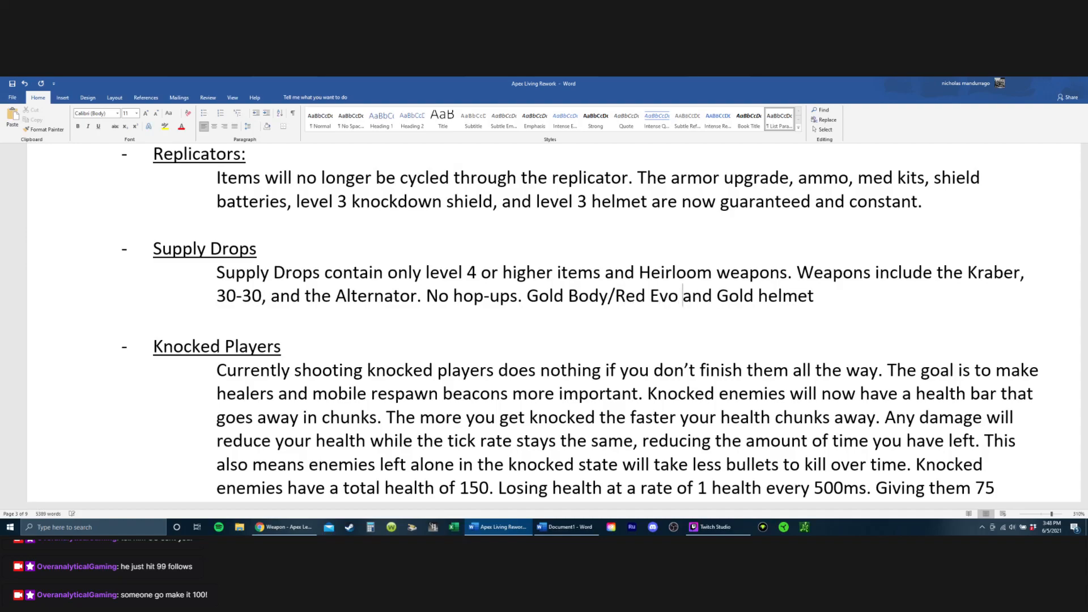
{"action": "key", "text": "Left"}
{"action": "key", "text": "Left"}
{"action": "key", "text": "Left"}
{"action": "key", "text": "Left"}
{"action": "key", "text": "Left"}
{"action": "key", "text": "Left"}
{"action": "key", "text": "Left"}
{"action": "key", "text": "Left"}
{"action": "key", "text": "Left"}
{"action": "key", "text": "Left"}
{"action": "key", "text": "Left"}
{"action": "key", "text": "Right"}
{"action": "type", "text": "ag"}
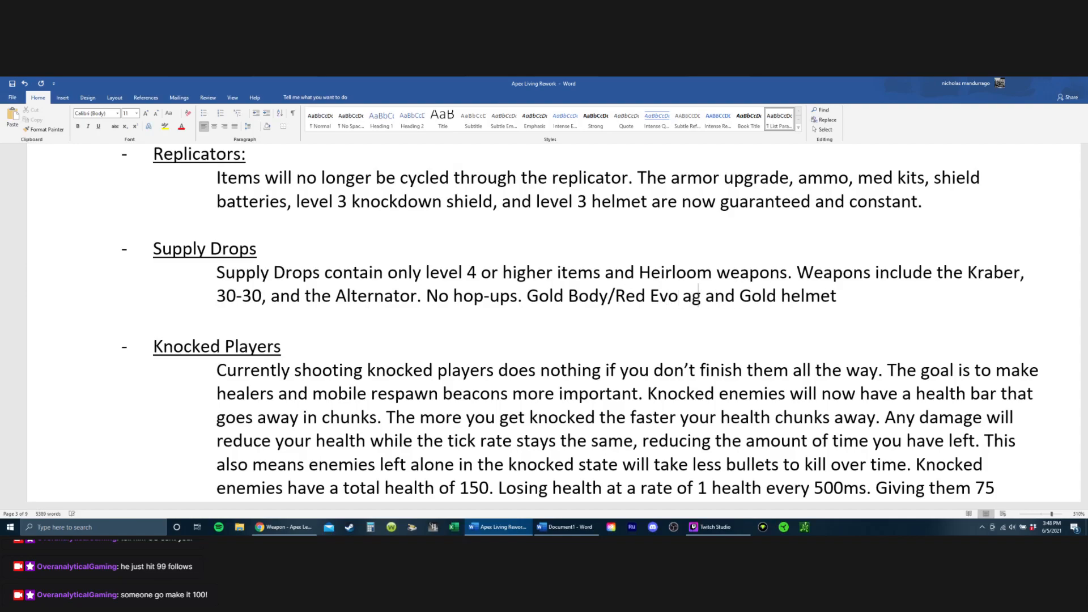
{"action": "key", "text": "Left"}
{"action": "key", "text": "BackSpace"}
{"action": "key", "text": "Right"}
{"action": "type", "text": "auranteed"}
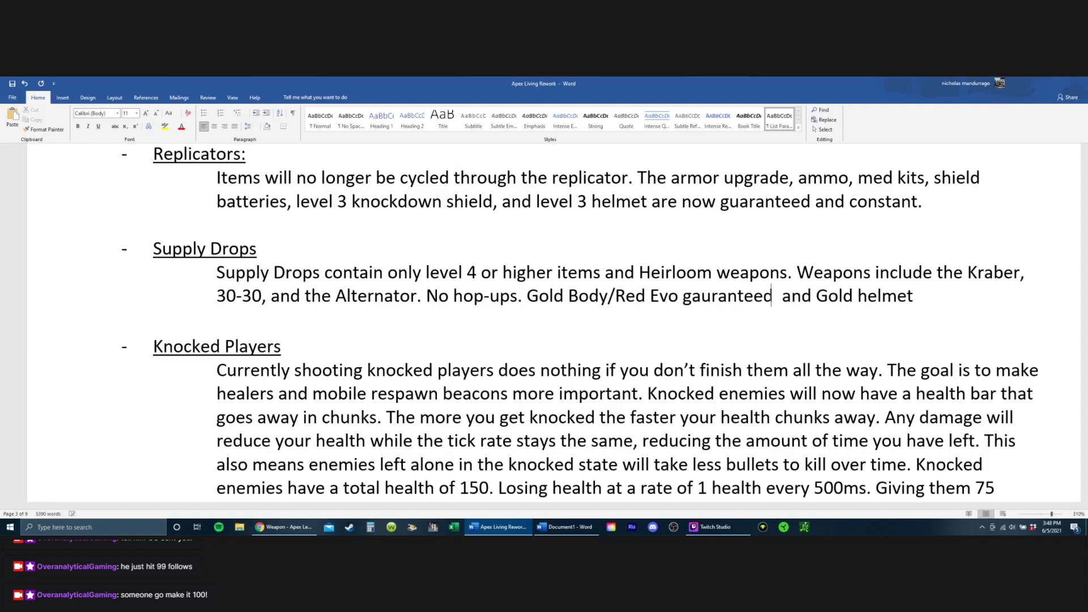
{"action": "key", "text": "Delete"}
Step: Copy the word "guaranteed" and paste it after "Gold helmet" at the end of the Supply Drops paragraph
{"action": "key", "text": "Right"}
{"action": "key", "text": "Right"}
{"action": "key", "text": "Right"}
{"action": "key", "text": "Right"}
{"action": "key", "text": "Right"}
{"action": "key", "text": "Right"}
{"action": "key", "text": "Right"}
{"action": "key", "text": "Right"}
{"action": "key", "text": "Right"}
{"action": "key", "text": "Right"}
{"action": "key", "text": "Right"}
{"action": "key", "text": "Right"}
{"action": "key", "text": "Right"}
{"action": "key", "text": "Right"}
{"action": "key", "text": "Right"}
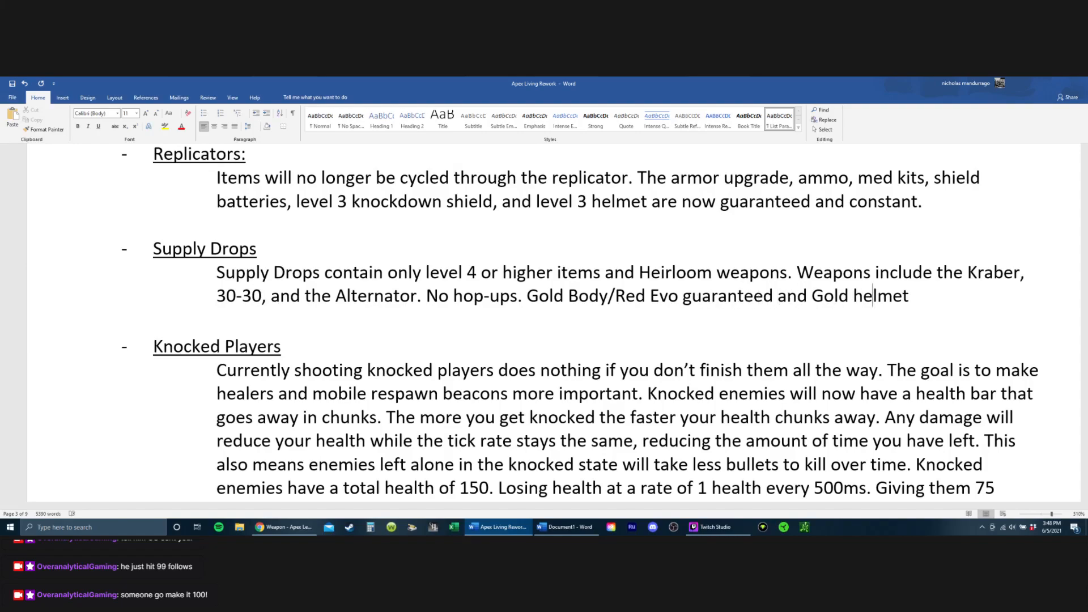
{"action": "key", "text": "Left"}
{"action": "key", "text": "Left"}
{"action": "key", "text": "Left"}
{"action": "key", "text": "Left"}
{"action": "key", "text": "Left"}
{"action": "key", "text": "Left"}
{"action": "key", "text": "Left"}
{"action": "key", "text": "Left"}
{"action": "key", "text": "Left"}
{"action": "key", "text": "Left"}
{"action": "key", "text": "Left"}
{"action": "key", "text": "Left"}
{"action": "key", "text": "Left"}
{"action": "key", "text": "Left"}
{"action": "key", "text": "Left"}
{"action": "key", "text": "Left"}
{"action": "key", "text": "shift+Left"}
{"action": "key", "text": "shift+Left"}
{"action": "key", "text": "shift+Left"}
{"action": "key", "text": "shift+Left"}
{"action": "key", "text": "shift+Left"}
{"action": "key", "text": "shift+Left"}
{"action": "key", "text": "shift+Left"}
{"action": "key", "text": "shift+Left"}
{"action": "key", "text": "shift+Left"}
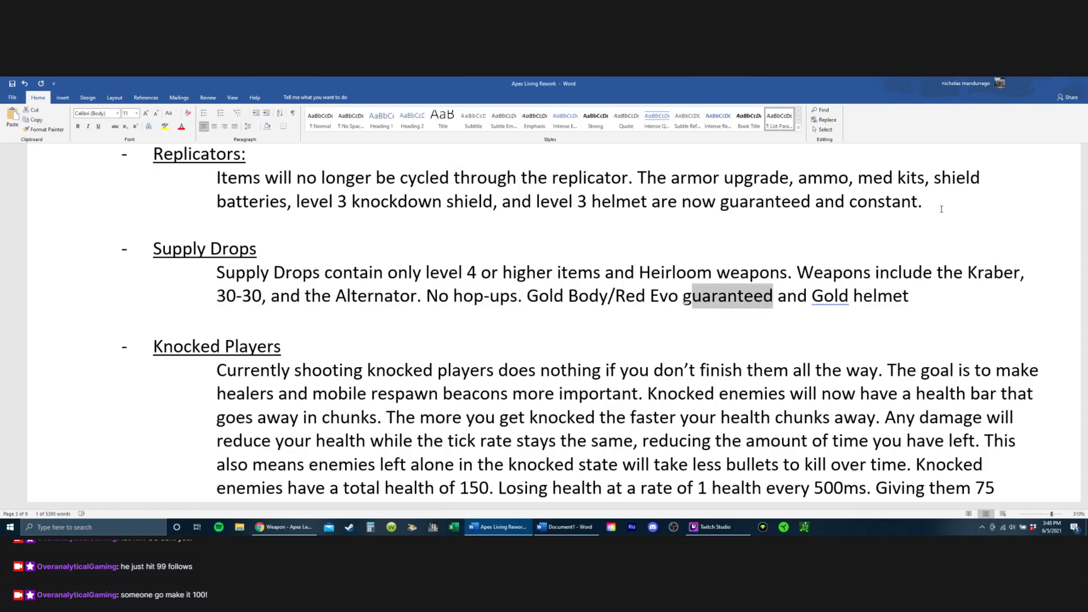
{"action": "key", "text": "shift+Left"}
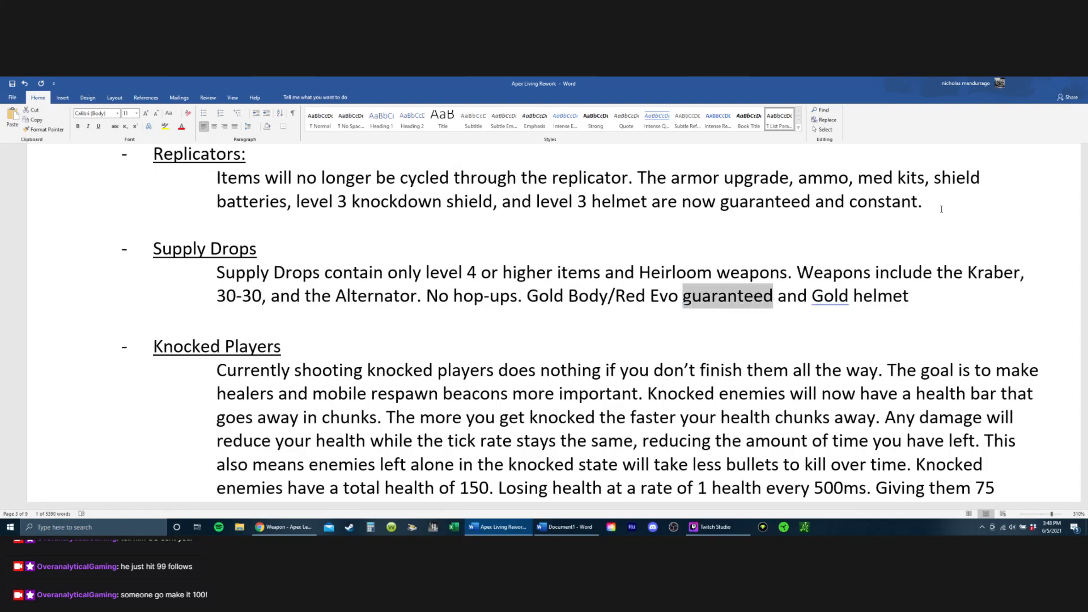
{"action": "key", "text": "ctrl+c"}
{"action": "left_click", "coordinate": [920, 299]}
{"action": "key", "text": "ctrl+v"}
Step: Delete the first "guaranteed" so the phrase reads "Gold Body/Red Evo and Gold helmet guaranteed"
{"action": "left_click", "coordinate": [772, 296]}
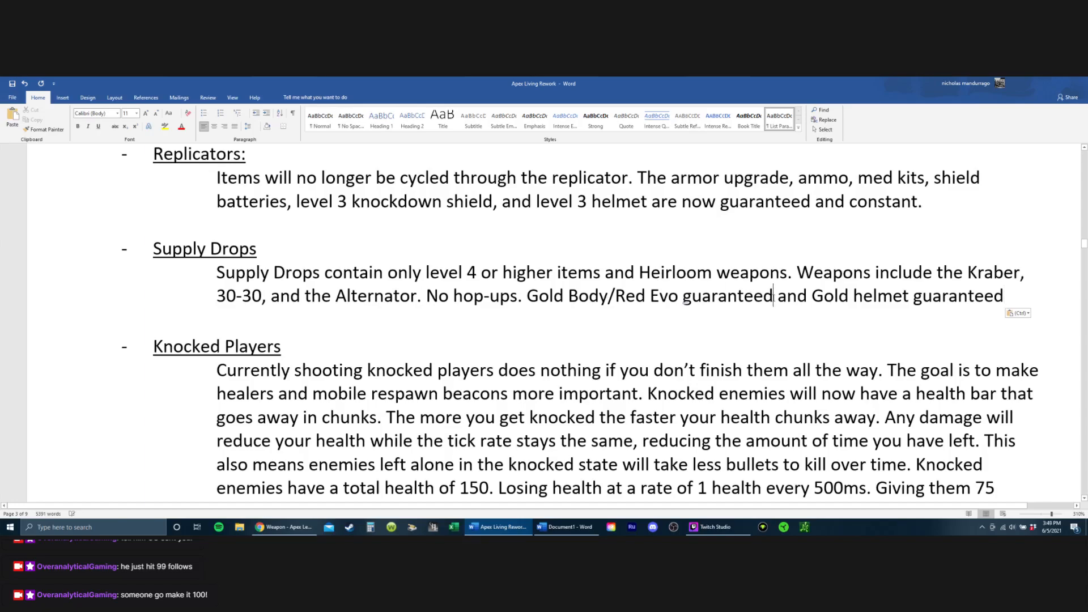
{"action": "key", "text": "BackSpace"}
{"action": "key", "text": "BackSpace"}
{"action": "key", "text": "BackSpace"}
{"action": "key", "text": "BackSpace"}
{"action": "key", "text": "BackSpace"}
{"action": "key", "text": "BackSpace"}
{"action": "key", "text": "BackSpace"}
{"action": "key", "text": "BackSpace"}
{"action": "key", "text": "BackSpace"}
{"action": "key", "text": "BackSpace"}
{"action": "key", "text": "BackSpace"}
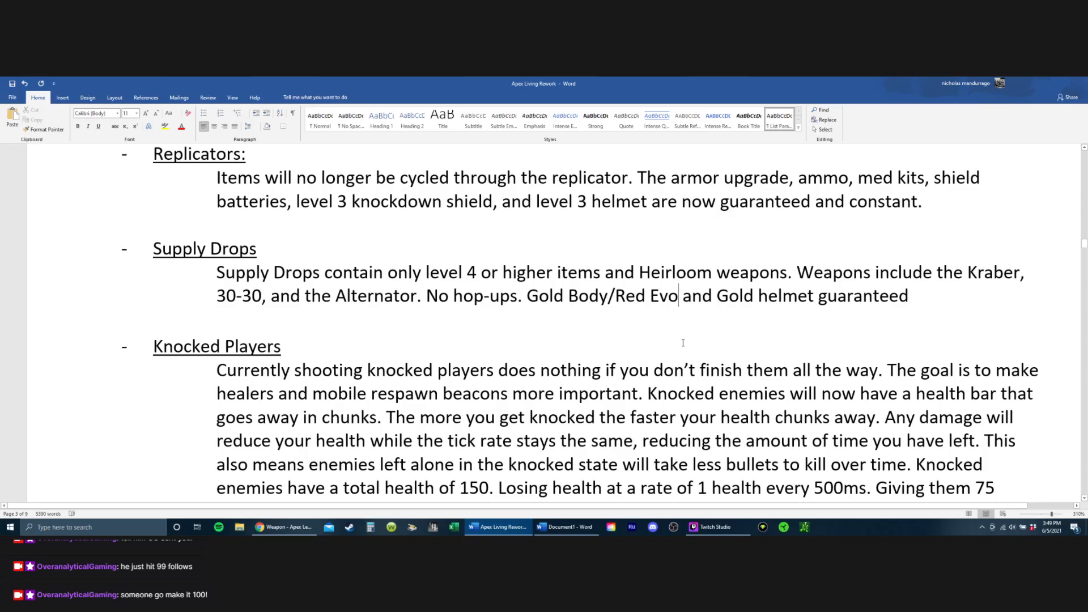
Step: Append ", Phoenix Kit and" after "Gold helmet guaranteed" in the Supply Drops paragraph
{"action": "left_click", "coordinate": [912, 298]}
{"action": "type", "text": ", "}
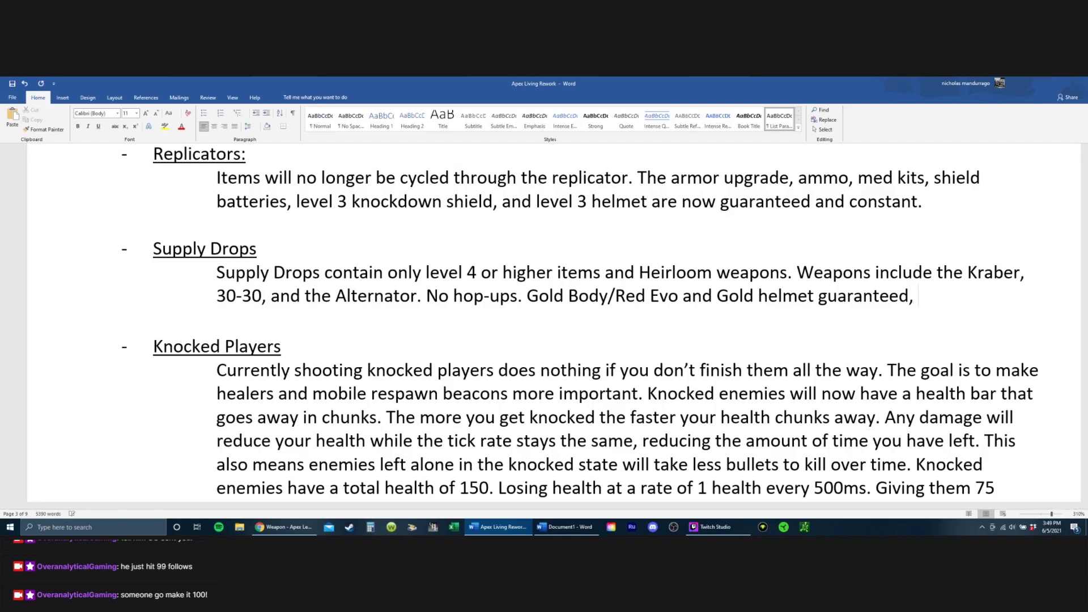
{"action": "type", "text": "Pheon"}
{"action": "key", "text": "BackSpace"}
{"action": "key", "text": "BackSpace"}
{"action": "key", "text": "BackSpace"}
{"action": "type", "text": "eonix"}
{"action": "key", "text": "BackSpace"}
{"action": "key", "text": "BackSpace"}
{"action": "key", "text": "BackSpace"}
{"action": "key", "text": "BackSpace"}
{"action": "key", "text": "BackSpace"}
{"action": "key", "text": "BackSpace"}
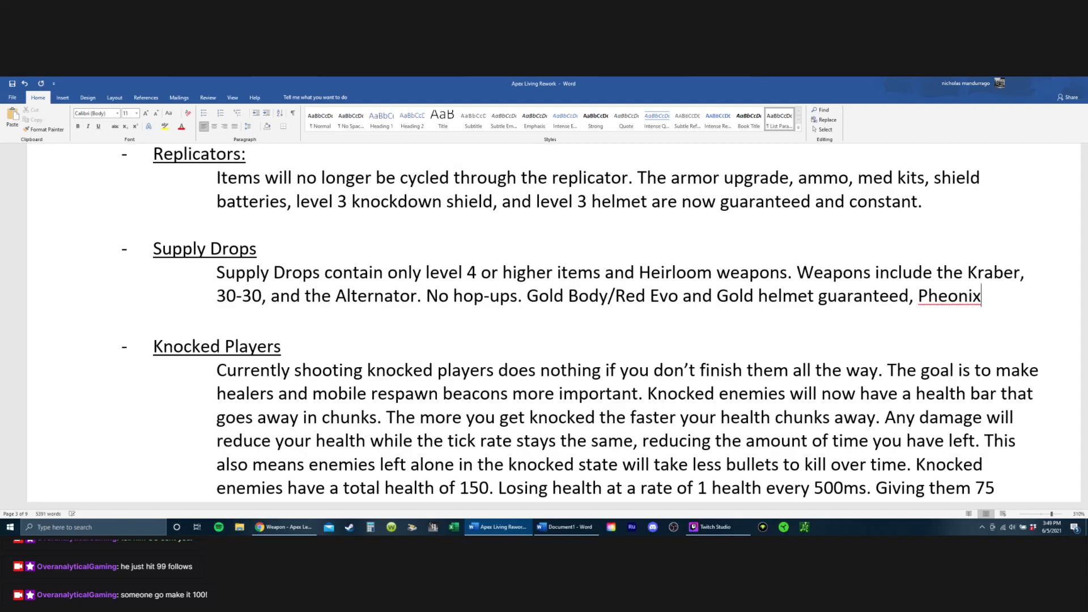
{"action": "type", "text": "oenix Kit and "}
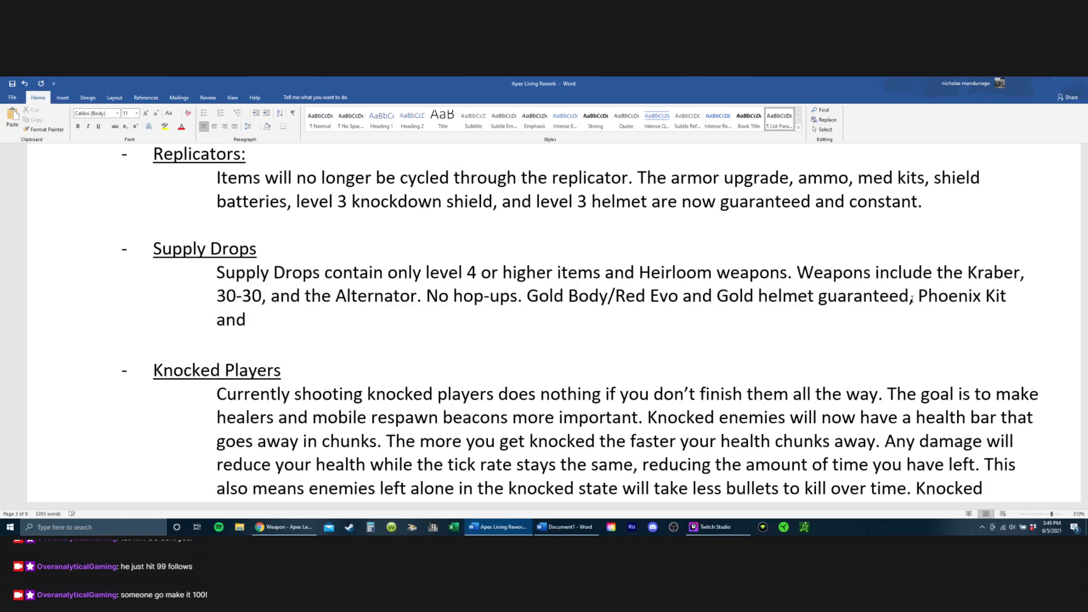
{"action": "type", "text": "Shield batterise"}
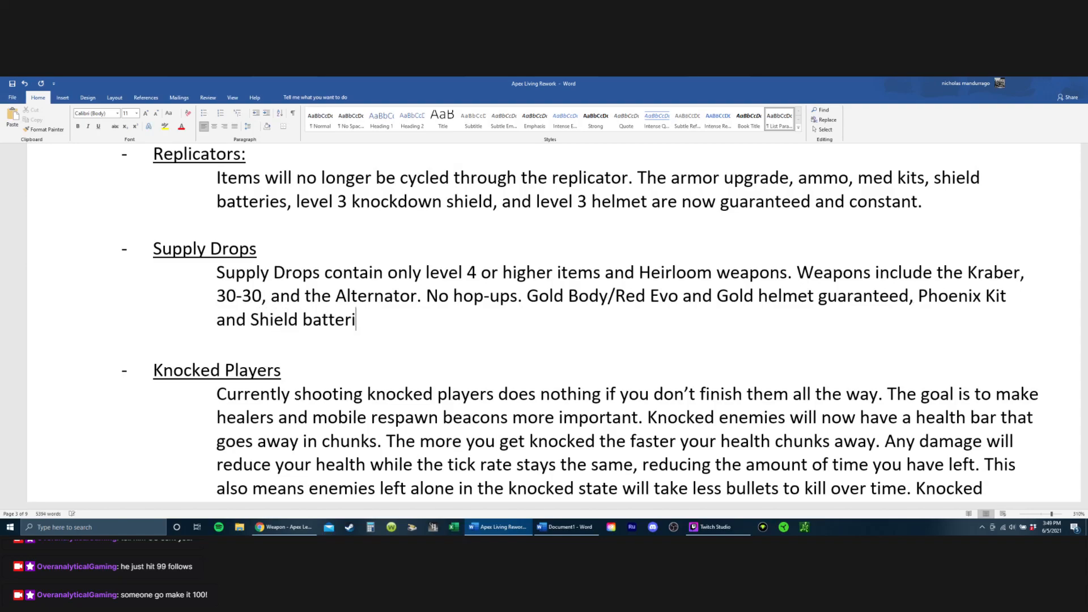
Step: Complete the Supply Drops list of guaranteed items with "Shield batteries."
{"action": "key", "text": "BackSpace"}
{"action": "key", "text": "BackSpace"}
{"action": "type", "text": "es."}
Step: Add "Weapon Slot, Body armor slot, Helmet and meds slot." at the end of the Supply Drops paragraph
{"action": "type", "text": "Weapon Slot,"}
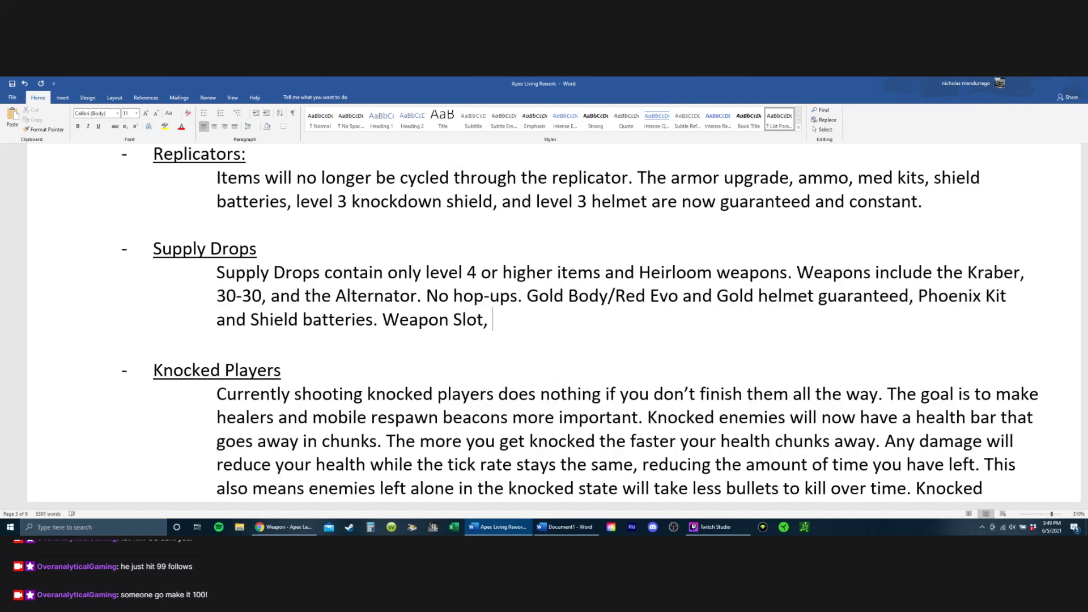
{"action": "type", "text": "Body armor shl"}
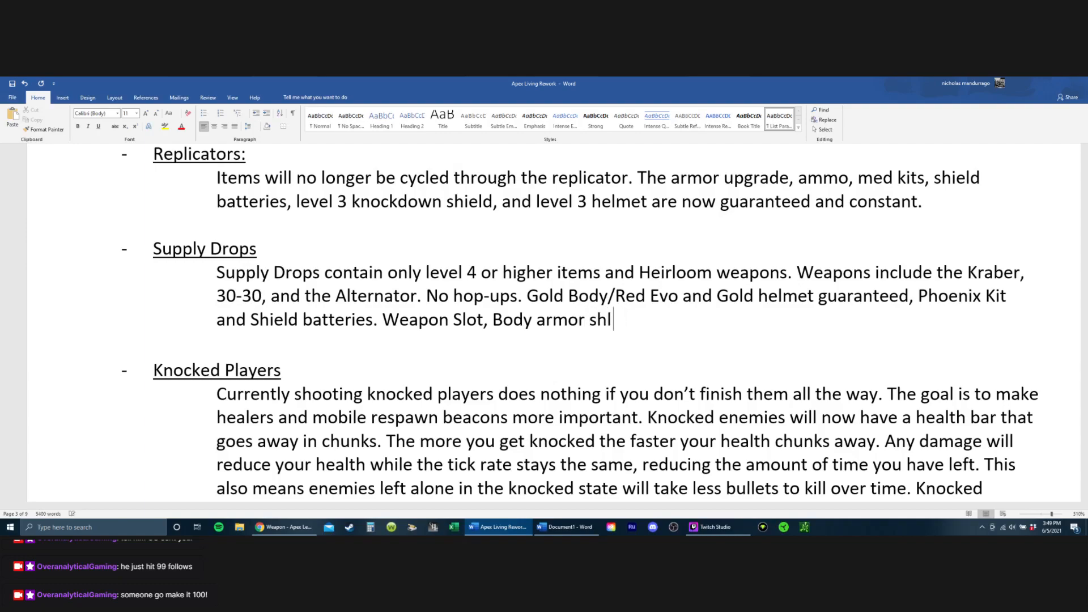
{"action": "key", "text": "BackSpace"}
{"action": "key", "text": "BackSpace"}
{"action": "type", "text": "lot, Helmet"}
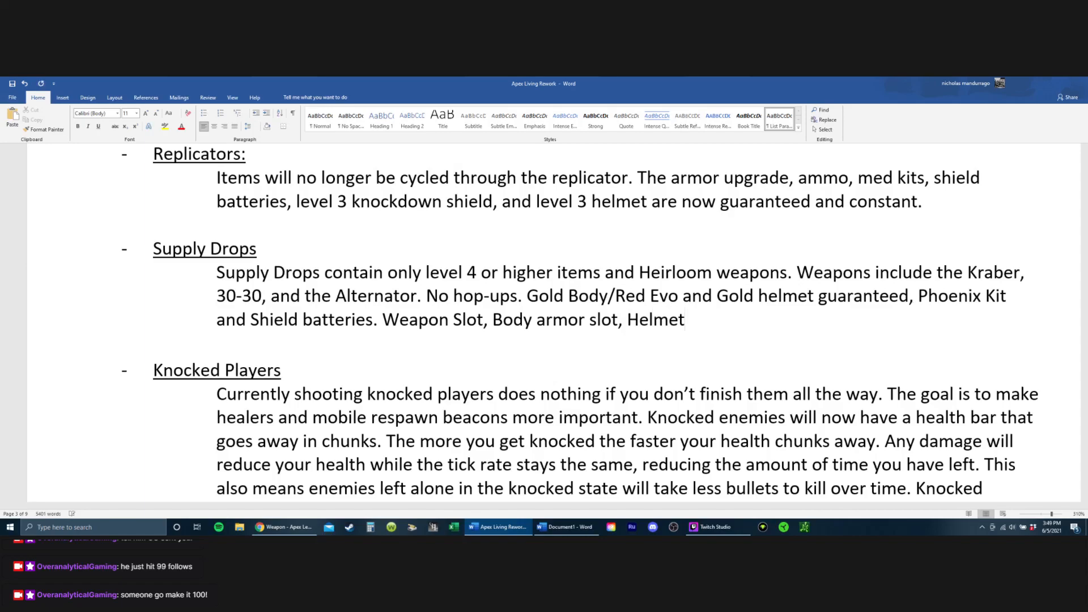
{"action": "type", "text": " and meds slot."}
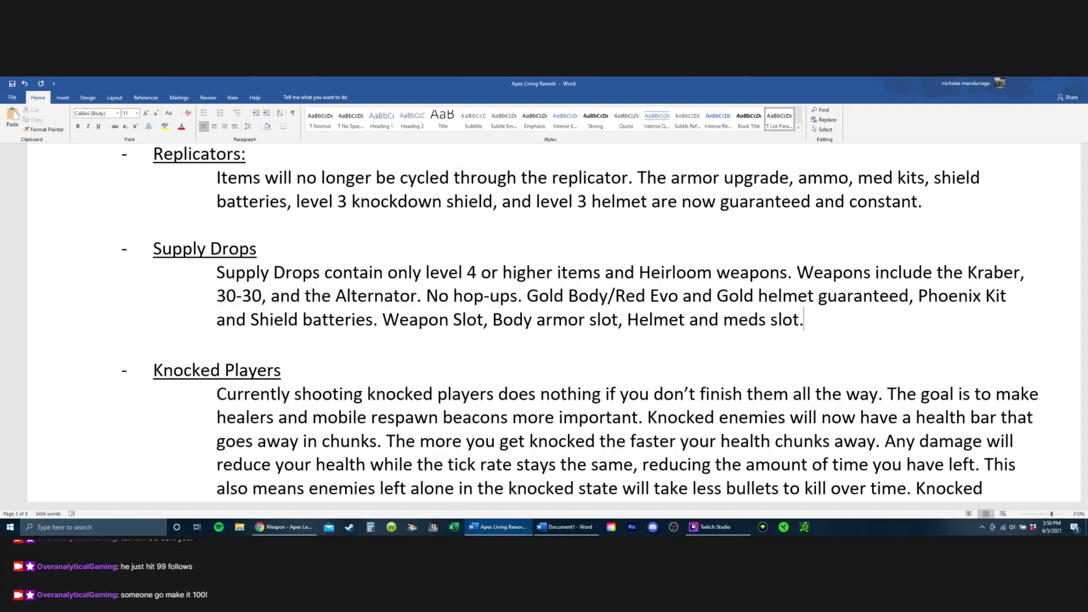
Step: Insert "/Med kits" directly after "Shield batteries" in the Supply Drops paragraph
{"action": "left_click", "coordinate": [378, 321]}
{"action": "type", "text": "/Medk"}
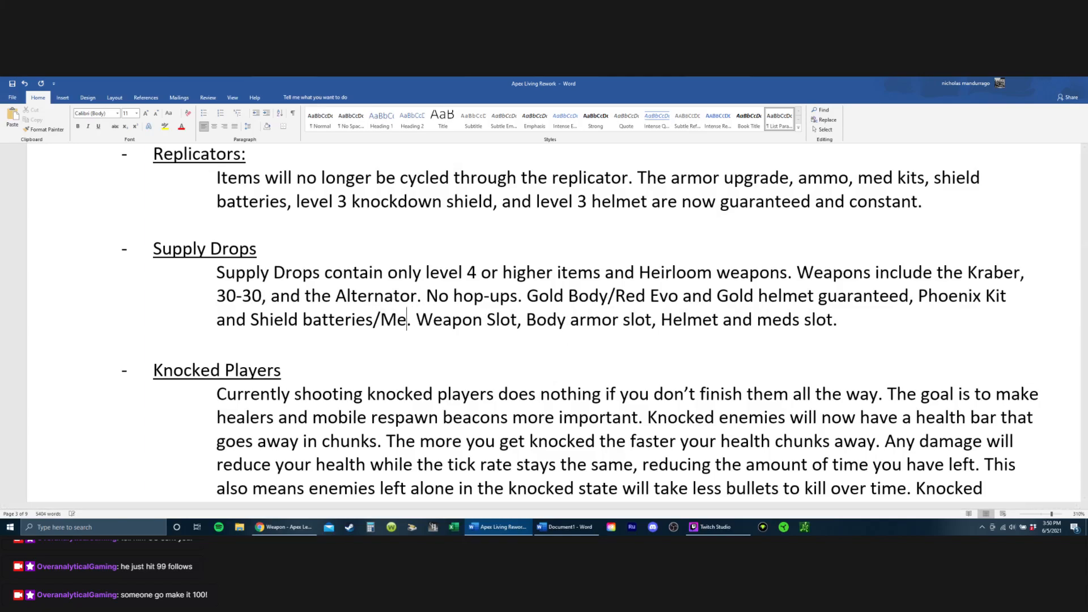
{"action": "key", "text": "BackSpace"}
{"action": "type", "text": "kits"}
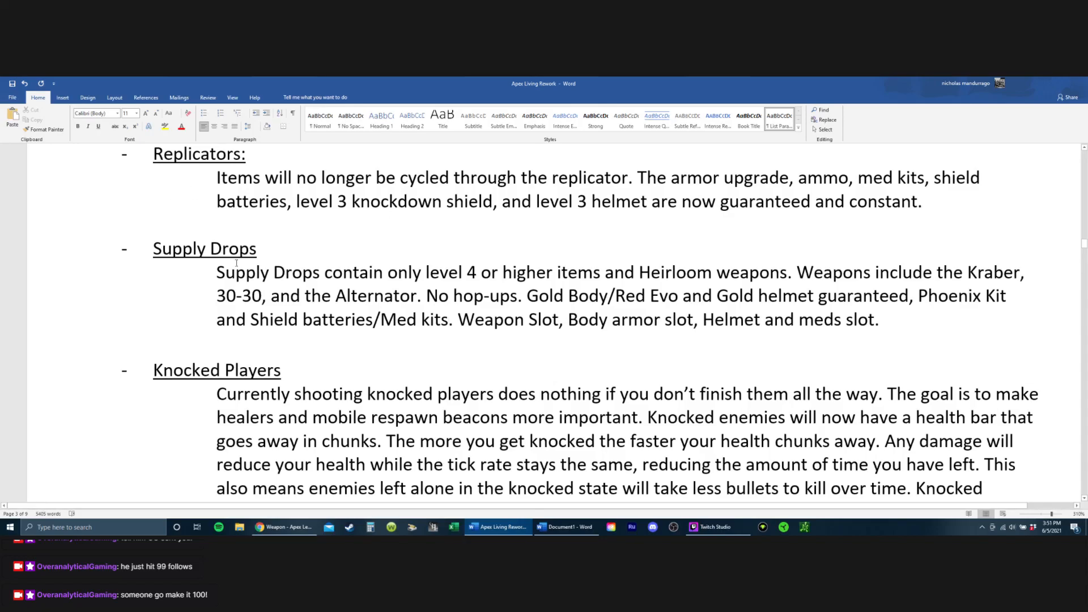
Step: Set the Gas Grenade's filled area to 1 meter in diameter, correcting "meters" to the singular
{"action": "left_click_drag", "start_coordinate": [180, 238], "coordinate": [480, 296]}
{"action": "scroll", "coordinate": [476, 287], "scroll_direction": "down", "scroll_amount": 4}
{"action": "scroll", "coordinate": [476, 288], "scroll_direction": "down", "scroll_amount": 8}
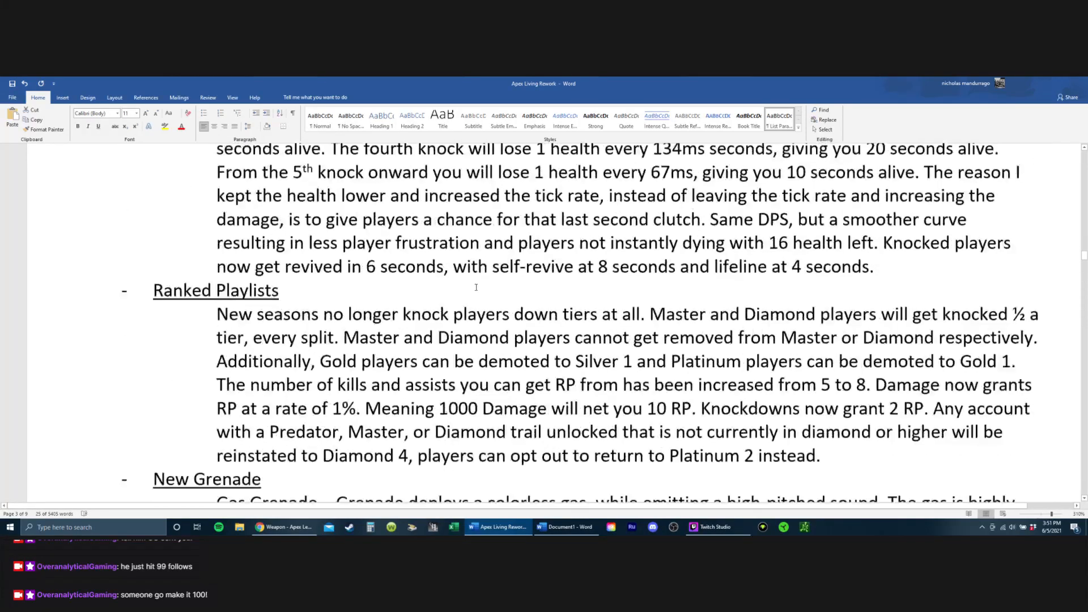
{"action": "scroll", "coordinate": [476, 287], "scroll_direction": "up", "scroll_amount": 3}
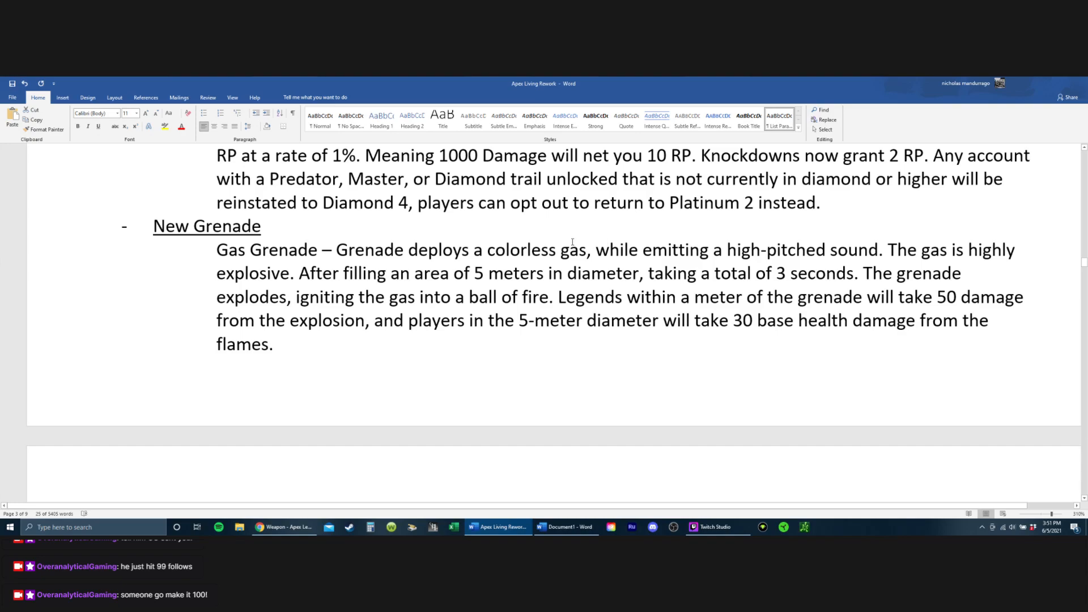
{"action": "left_click_drag", "start_coordinate": [573, 242], "coordinate": [884, 250]}
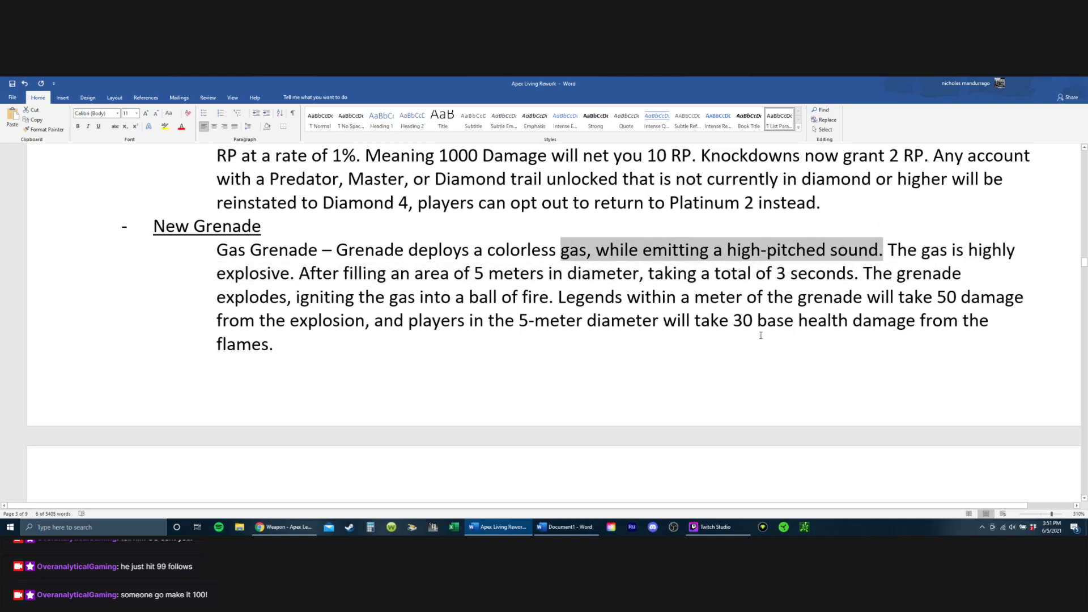
{"action": "left_click", "coordinate": [481, 281]}
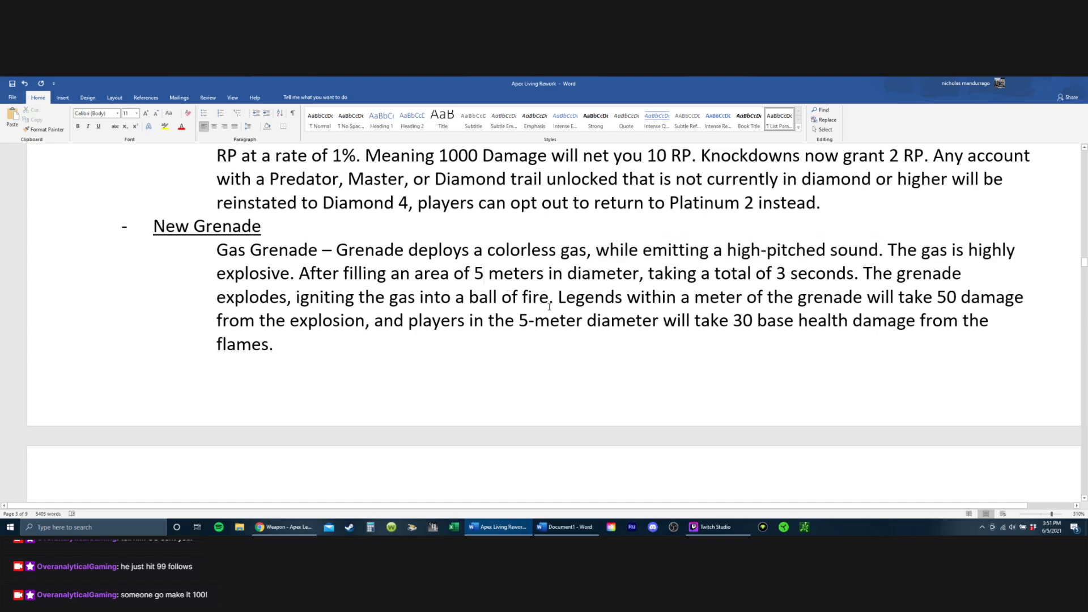
{"action": "key", "text": "BackSpace"}
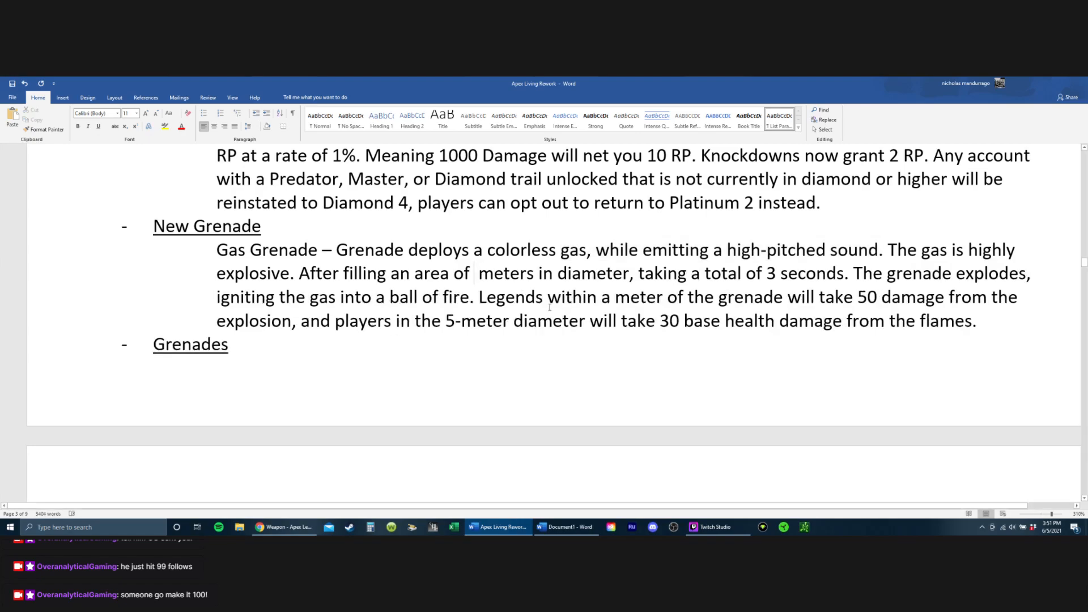
{"action": "type", "text": "2"}
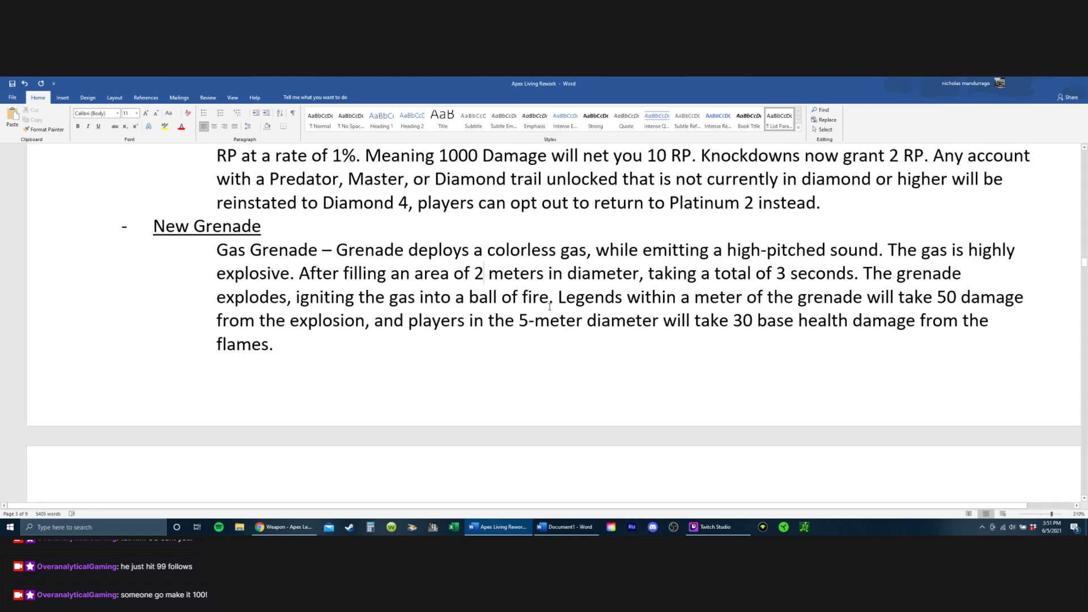
{"action": "key", "text": "BackSpace"}
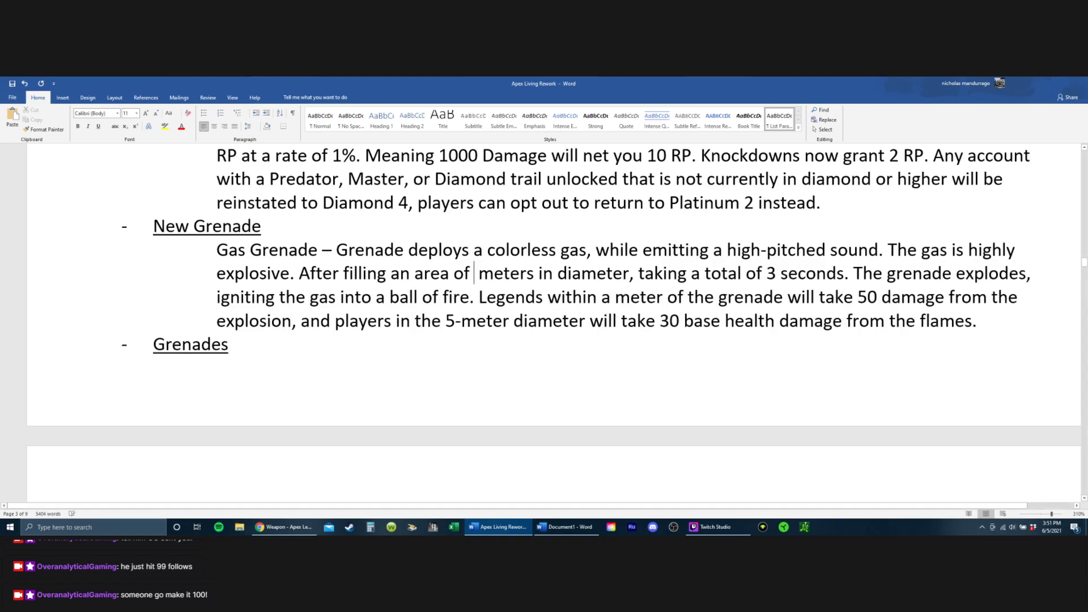
{"action": "type", "text": "1"}
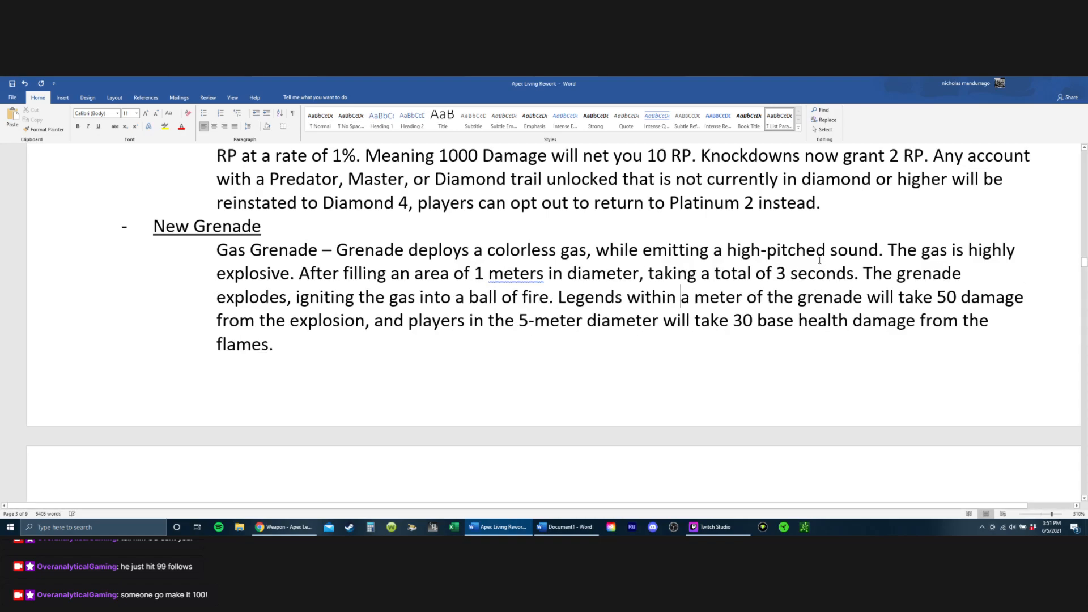
{"action": "left_click", "coordinate": [543, 269]}
{"action": "key", "text": "BackSpace"}
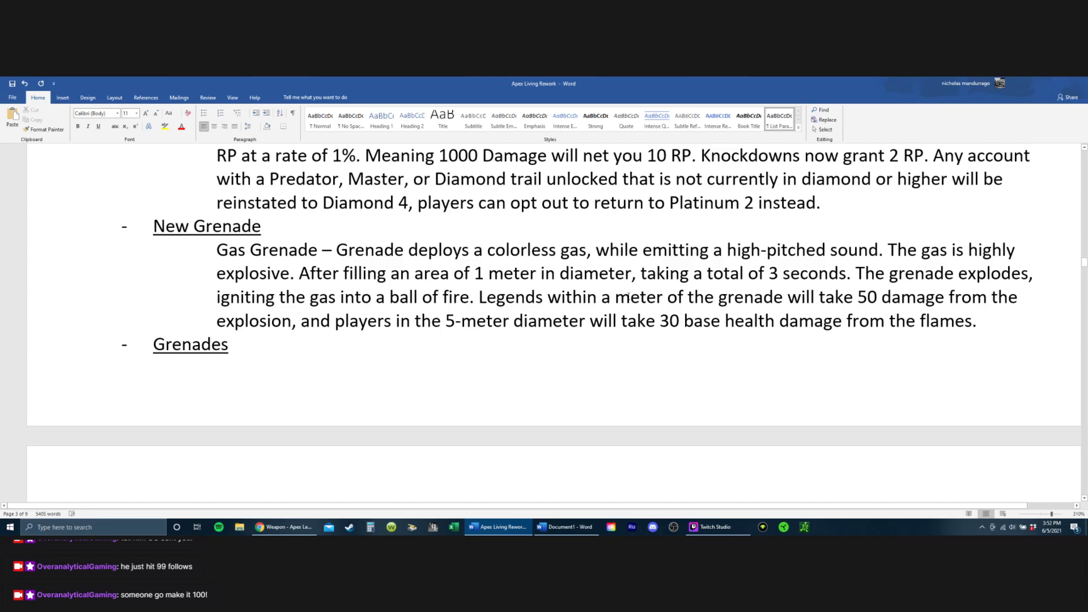
Step: Shorten the Gas Grenade damage sentence to "Legends within the grenade will take 30 base health damage from the flames."
{"action": "left_click_drag", "start_coordinate": [598, 296], "coordinate": [687, 297]}
{"action": "key", "text": "Delete"}
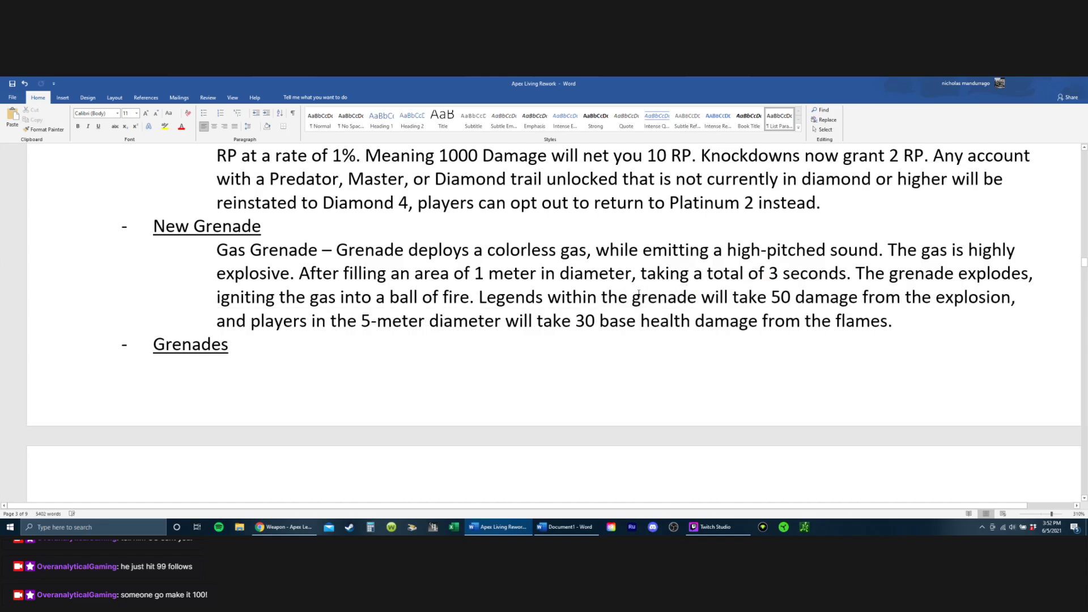
{"action": "key", "text": "Right"}
{"action": "key", "text": "Right"}
{"action": "key", "text": "Right"}
{"action": "key", "text": "Right"}
{"action": "key", "text": "Right"}
{"action": "key", "text": "Right"}
{"action": "key", "text": "Right"}
{"action": "key", "text": "Right"}
{"action": "key", "text": "Right"}
{"action": "key", "text": "Right"}
{"action": "key", "text": "Right"}
{"action": "key", "text": "Right"}
{"action": "key", "text": "Right"}
{"action": "key", "text": "Down"}
{"action": "key", "text": "Left"}
{"action": "key", "text": "Left"}
{"action": "key", "text": "Left"}
{"action": "key", "text": "Left"}
{"action": "key", "text": "Left"}
{"action": "key", "text": "Left"}
{"action": "key", "text": "Left"}
{"action": "key", "text": "Left"}
{"action": "key", "text": "Left"}
{"action": "key", "text": "Left"}
{"action": "key", "text": "Left"}
{"action": "key", "text": "Left"}
{"action": "key", "text": "Left"}
{"action": "key", "text": "Left"}
{"action": "key", "text": "Left"}
{"action": "key", "text": "Left"}
{"action": "key", "text": "Left"}
{"action": "key", "text": "Left"}
{"action": "key", "text": "Left"}
{"action": "key", "text": "Left"}
{"action": "key", "text": "Left"}
{"action": "key", "text": "shift+Up"}
{"action": "key", "text": "shift+Right"}
{"action": "key", "text": "shift+Right"}
{"action": "key", "text": "shift+Right"}
{"action": "key", "text": "shift+Right"}
{"action": "key", "text": "shift+Right"}
{"action": "key", "text": "shift+Right"}
{"action": "key", "text": "shift+Right"}
{"action": "key", "text": "shift+Right"}
{"action": "key", "text": "shift+Right"}
{"action": "key", "text": "shift+Right"}
{"action": "key", "text": "shift+Right"}
{"action": "key", "text": "shift+Right"}
{"action": "key", "text": "shift+Right"}
{"action": "key", "text": "shift+Right"}
{"action": "key", "text": "shift+Right"}
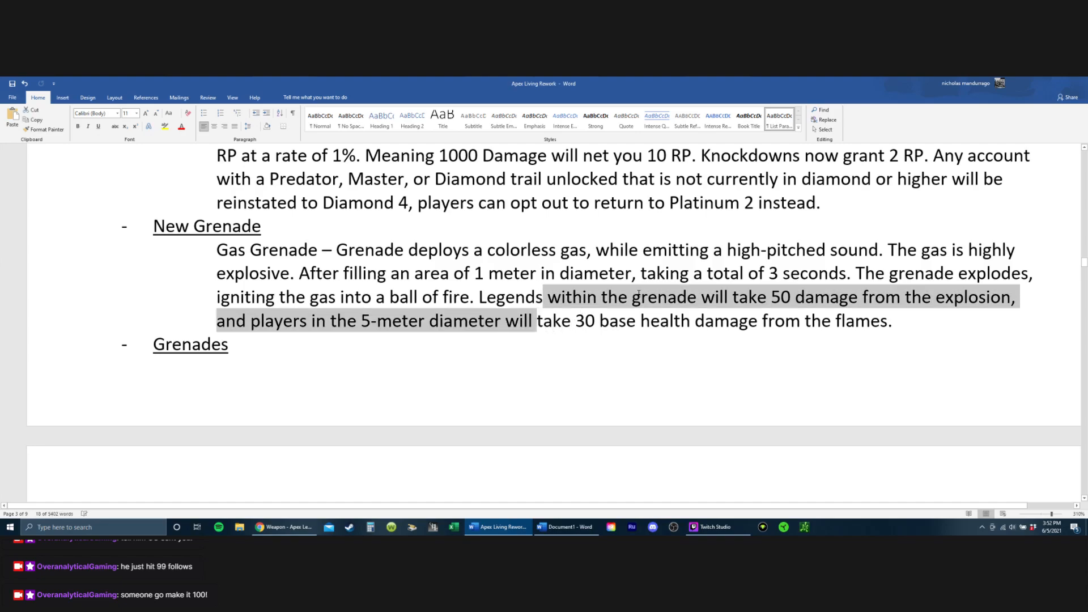
{"action": "key", "text": "shift+Right"}
{"action": "key", "text": "shift+Right"}
{"action": "key", "text": "shift+Right"}
{"action": "key", "text": "shift+Right"}
{"action": "key", "text": "shift+Right"}
{"action": "key", "text": "shift+Right"}
{"action": "key", "text": "shift+Right"}
{"action": "key", "text": "shift+Right"}
{"action": "key", "text": "shift+Right"}
{"action": "key", "text": "shift+Right"}
{"action": "key", "text": "shift+Right"}
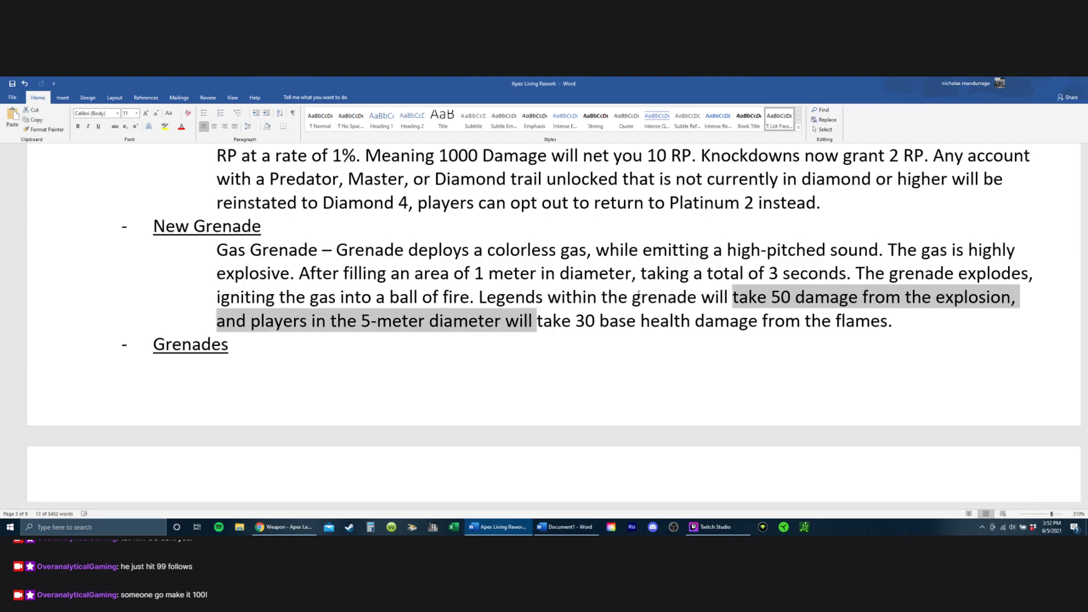
{"action": "key", "text": "Delete"}
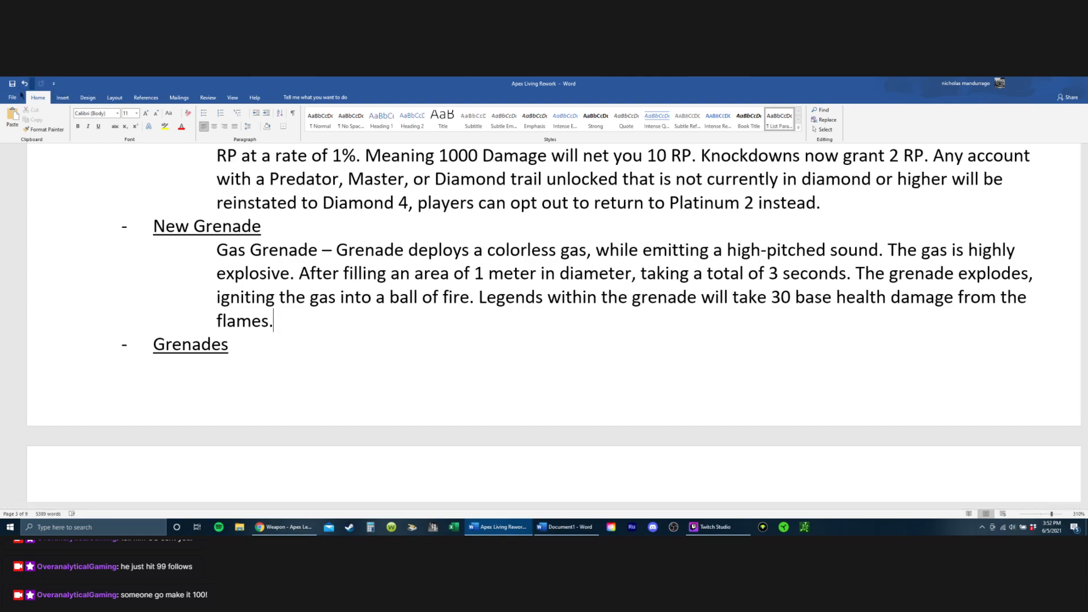
Step: Review the Grenades and Legend Select entries, then go back over the Ranked Playlists, Supply Drops and Knocked Players sections
{"action": "left_click", "coordinate": [296, 297]}
{"action": "scroll", "coordinate": [279, 276], "scroll_direction": "down", "scroll_amount": 3}
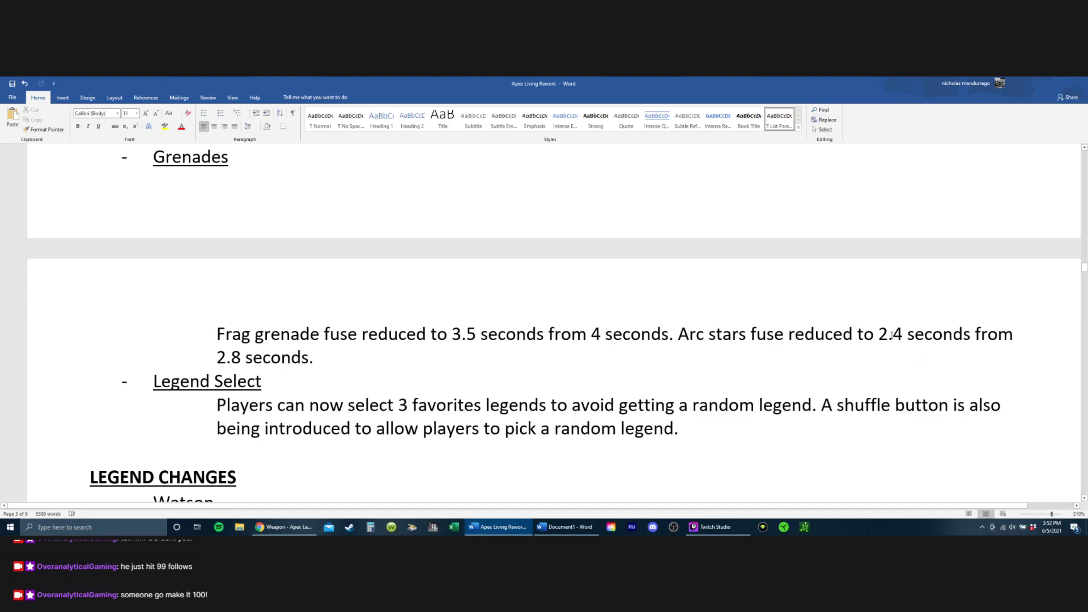
{"action": "scroll", "coordinate": [810, 300], "scroll_direction": "down", "scroll_amount": 3}
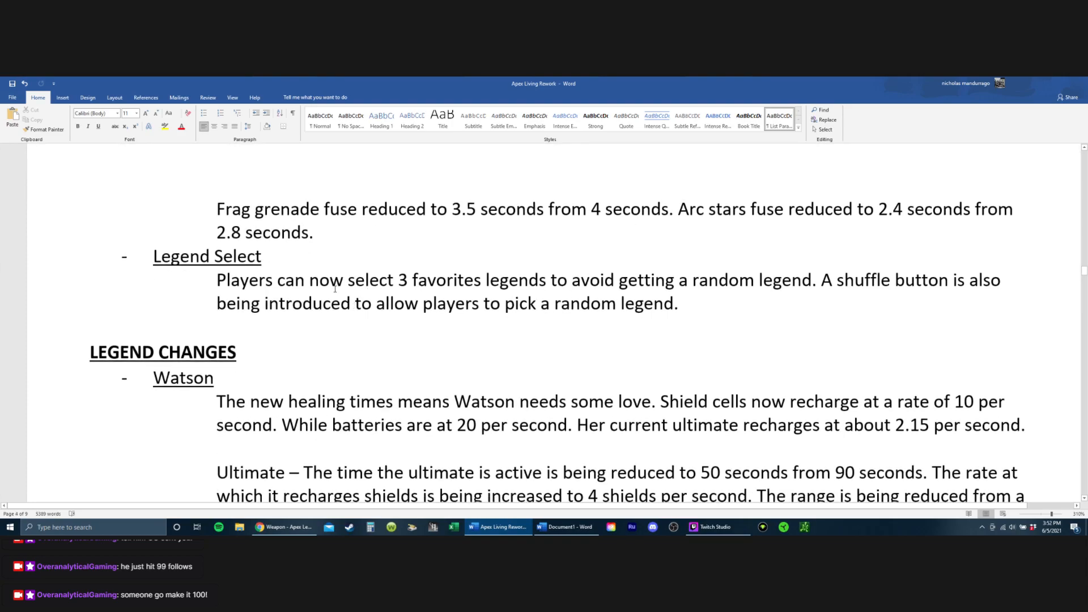
{"action": "left_click_drag", "start_coordinate": [335, 289], "coordinate": [811, 283]}
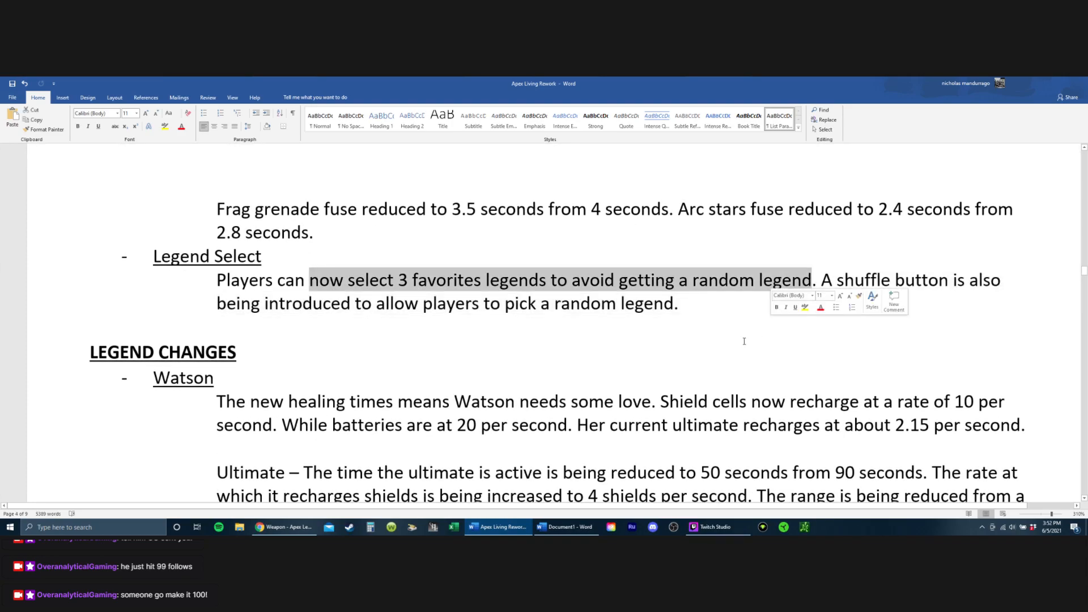
{"action": "left_click", "coordinate": [712, 311]}
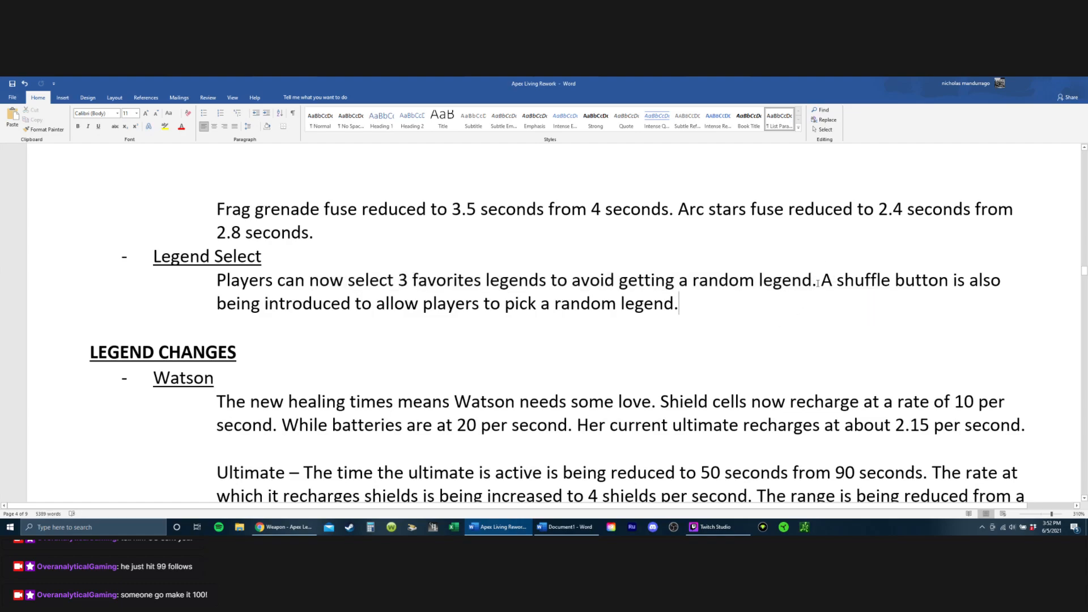
{"action": "left_click_drag", "start_coordinate": [820, 281], "coordinate": [689, 306]}
{"action": "left_click", "coordinate": [385, 305]}
{"action": "scroll", "coordinate": [676, 282], "scroll_direction": "down", "scroll_amount": 2}
{"action": "scroll", "coordinate": [676, 282], "scroll_direction": "up", "scroll_amount": 3}
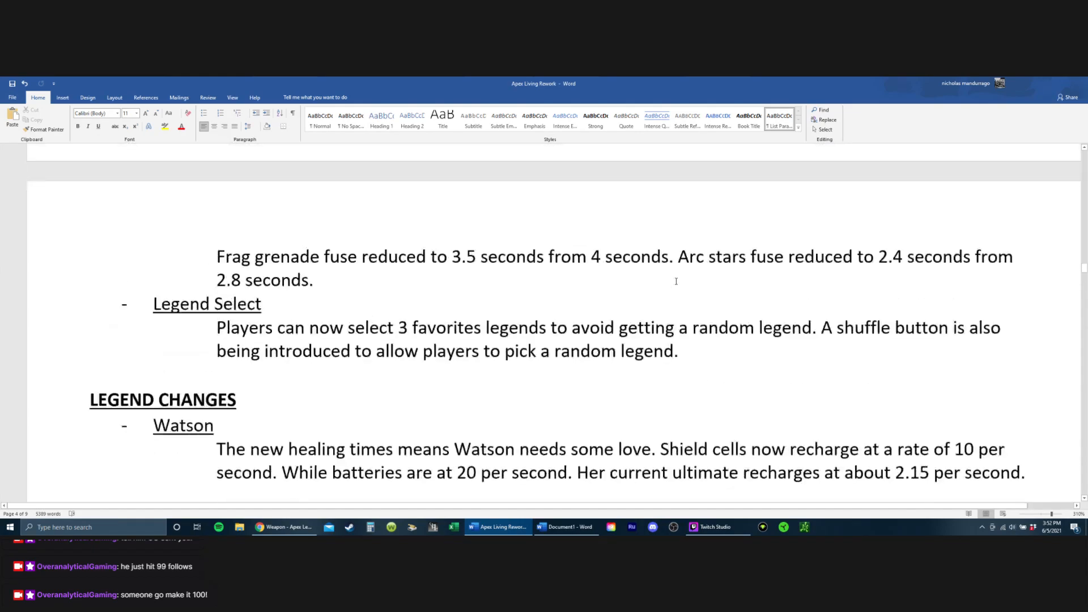
{"action": "scroll", "coordinate": [676, 282], "scroll_direction": "up", "scroll_amount": 8}
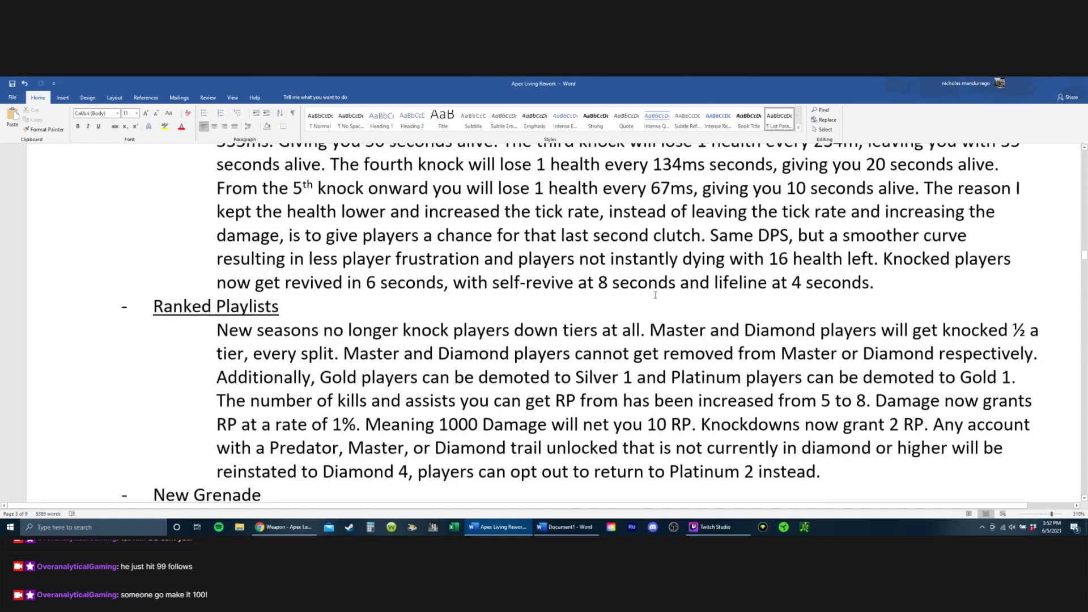
{"action": "scroll", "coordinate": [655, 295], "scroll_direction": "down", "scroll_amount": 1}
{"action": "scroll", "coordinate": [624, 306], "scroll_direction": "up", "scroll_amount": 12}
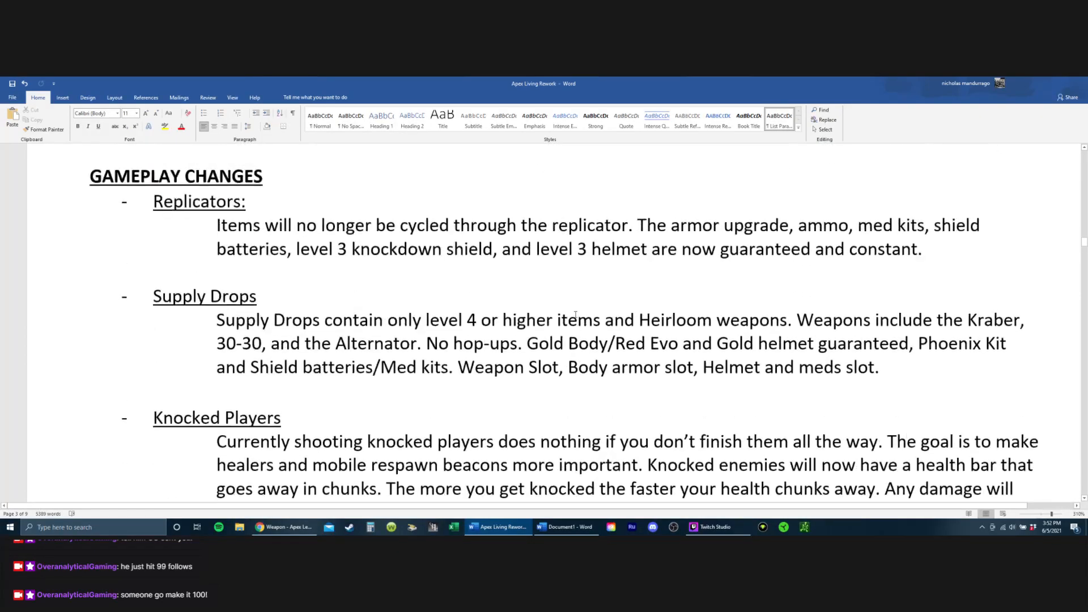
{"action": "scroll", "coordinate": [576, 315], "scroll_direction": "down", "scroll_amount": 6}
{"action": "scroll", "coordinate": [576, 315], "scroll_direction": "up", "scroll_amount": 3}
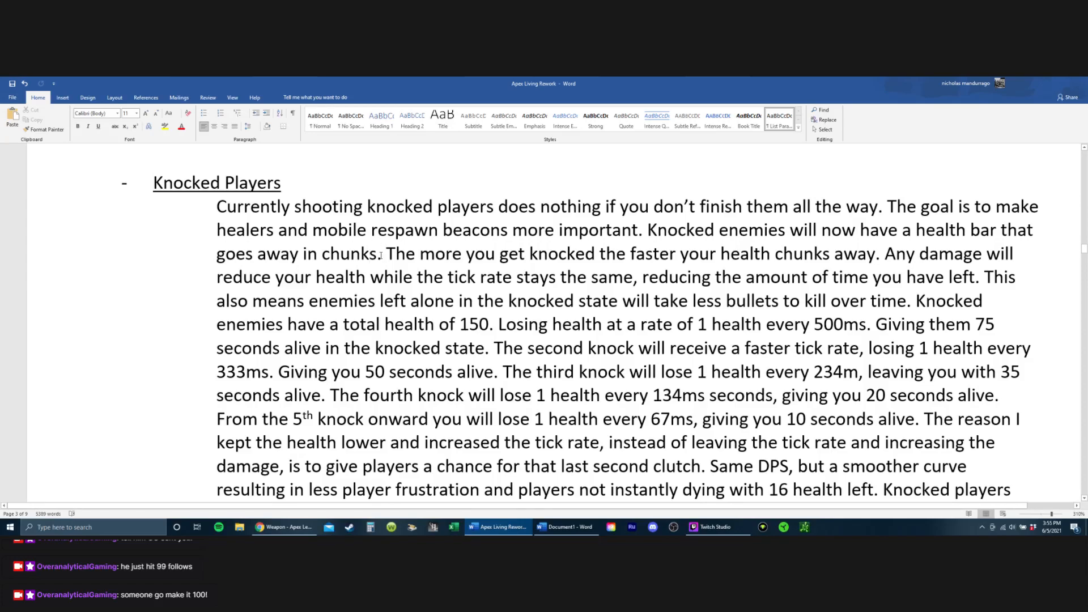
Step: Replace "in chunks" with "over time" in the Knocked Players sentence about the health bar
{"action": "key", "text": "Left"}
{"action": "key", "text": "BackSpace"}
{"action": "key", "text": "BackSpace"}
{"action": "key", "text": "BackSpace"}
{"action": "key", "text": "BackSpace"}
{"action": "key", "text": "BackSpace"}
{"action": "key", "text": "BackSpace"}
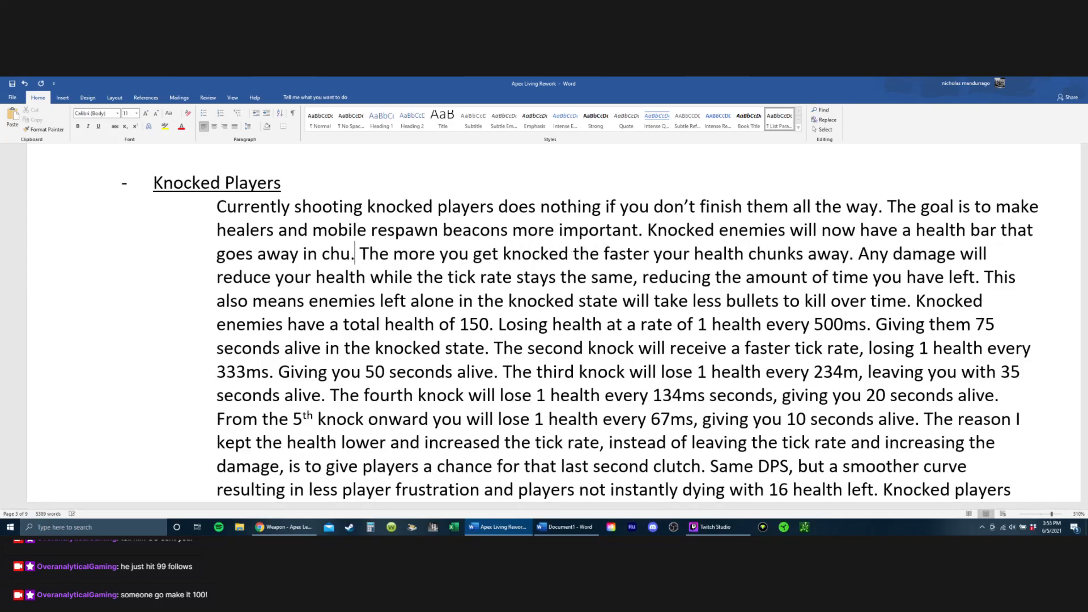
{"action": "key", "text": "BackSpace"}
{"action": "key", "text": "BackSpace"}
{"action": "key", "text": "BackSpace"}
{"action": "type", "text": "over t"}
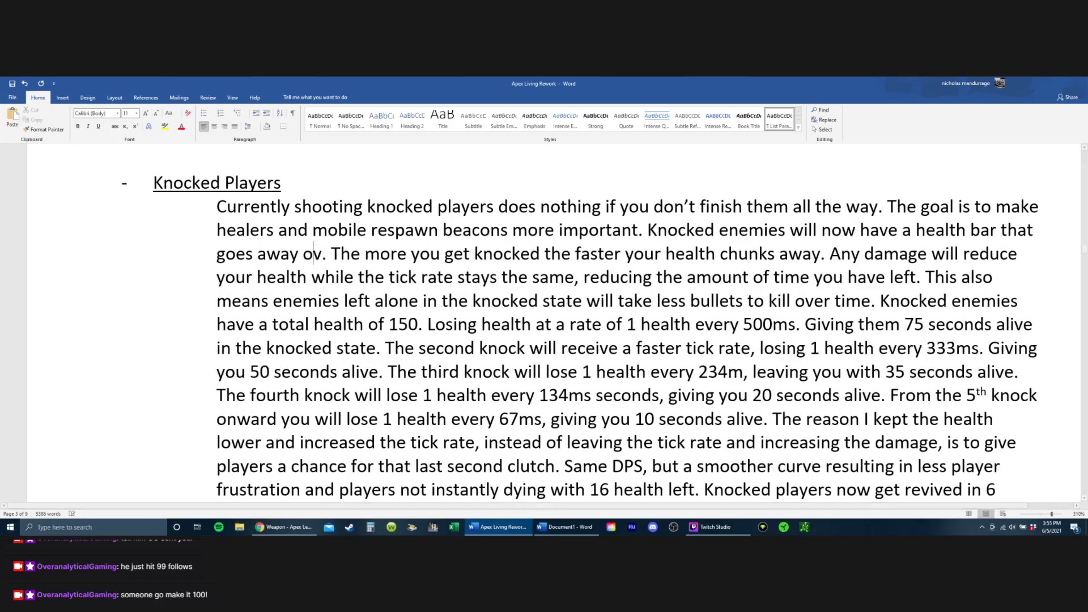
{"action": "type", "text": "ime"}
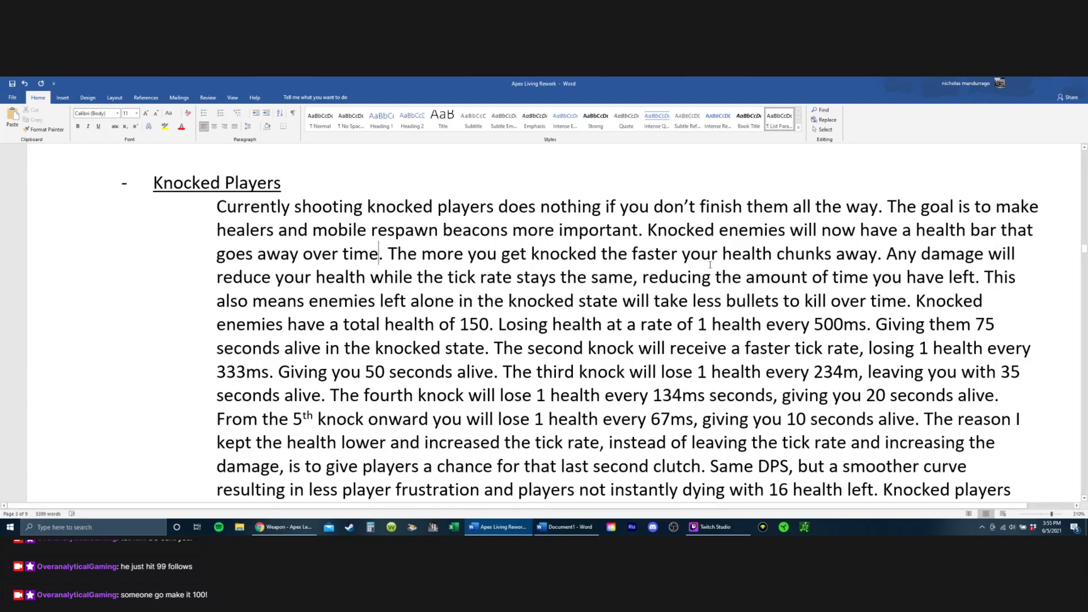
Step: Replace "chunks" with "goes" in the Knocked Players sentence about health draining faster with each knock
{"action": "left_click", "coordinate": [833, 254]}
{"action": "key", "text": "BackSpace"}
{"action": "key", "text": "BackSpace"}
{"action": "key", "text": "BackSpace"}
{"action": "key", "text": "BackSpace"}
{"action": "key", "text": "BackSpace"}
{"action": "key", "text": "BackSpace"}
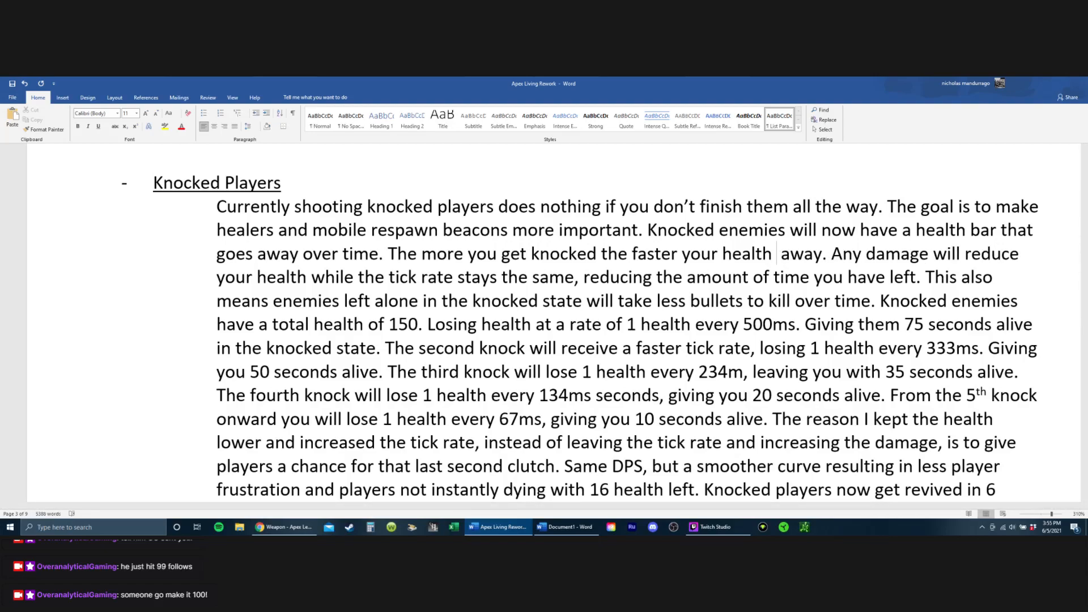
{"action": "type", "text": "goes"}
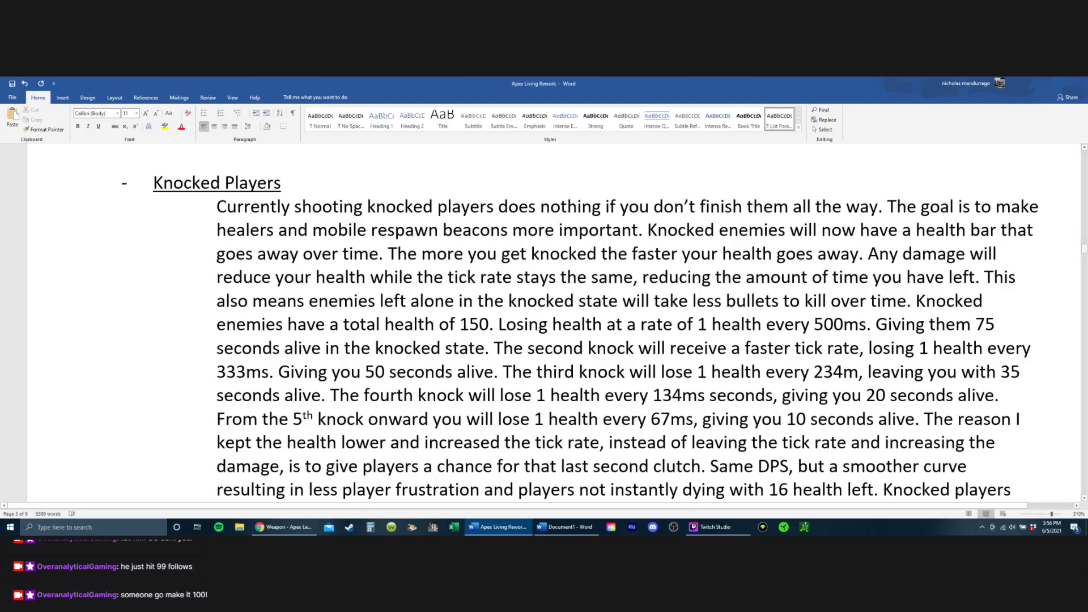
Step: In Calculator, multiply 145 by 0.85, subtract 150 from the result, and move the calculator clear of the Knocked Players paragraph
{"action": "left_click", "coordinate": [371, 527]}
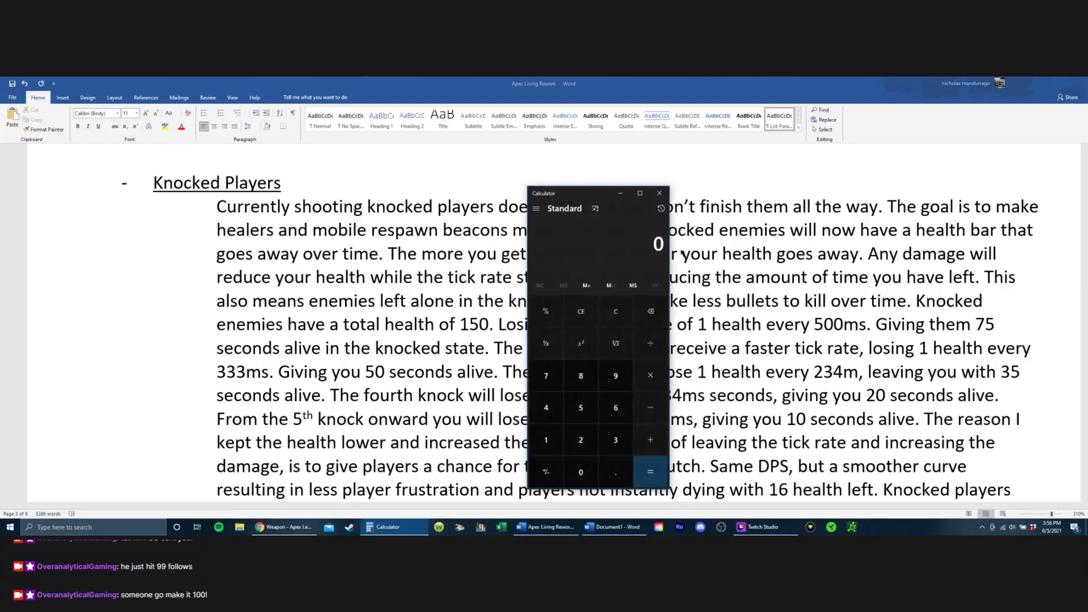
{"action": "type", "text": "145*0.85"}
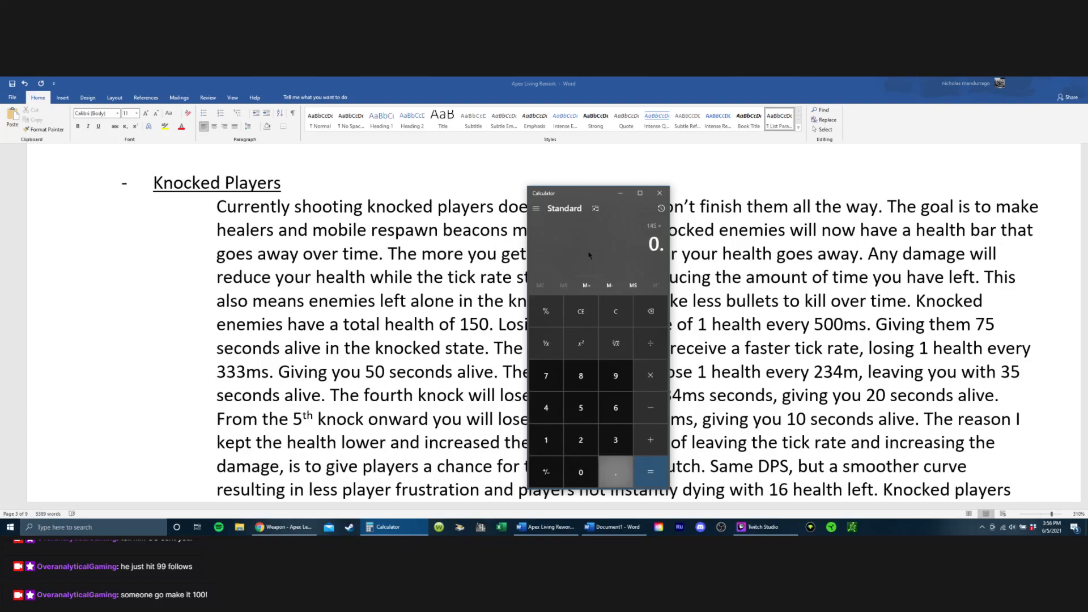
{"action": "key", "text": "Return"}
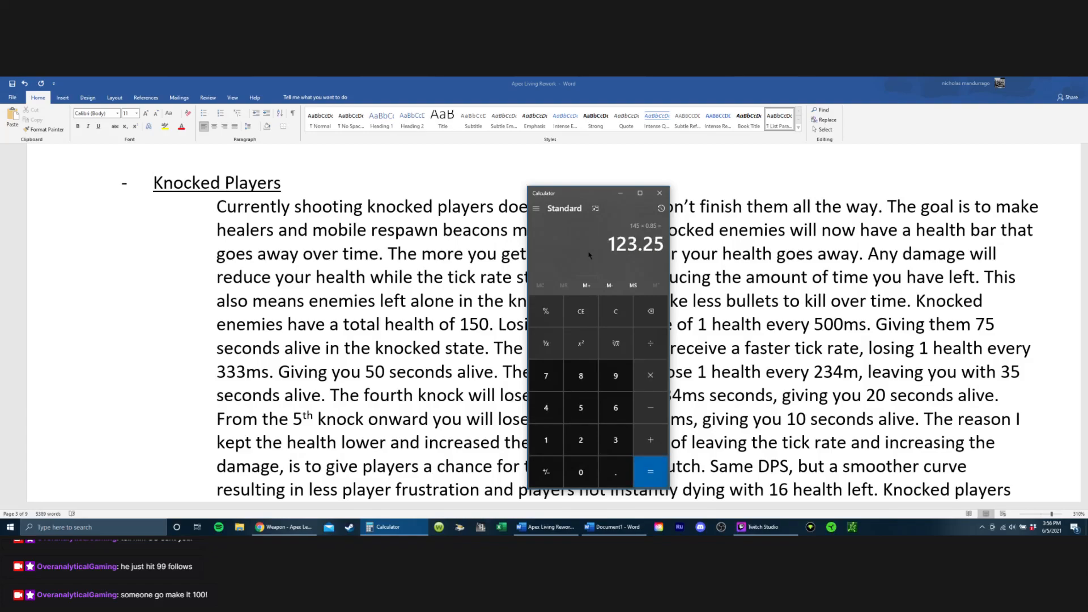
{"action": "type", "text": "-150"}
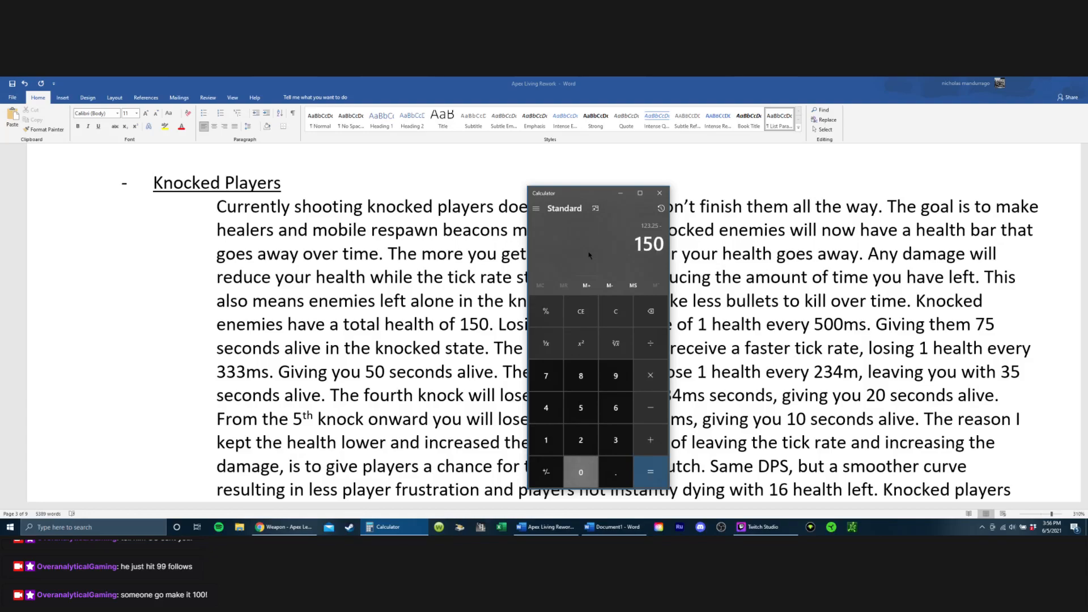
{"action": "key", "text": "Return"}
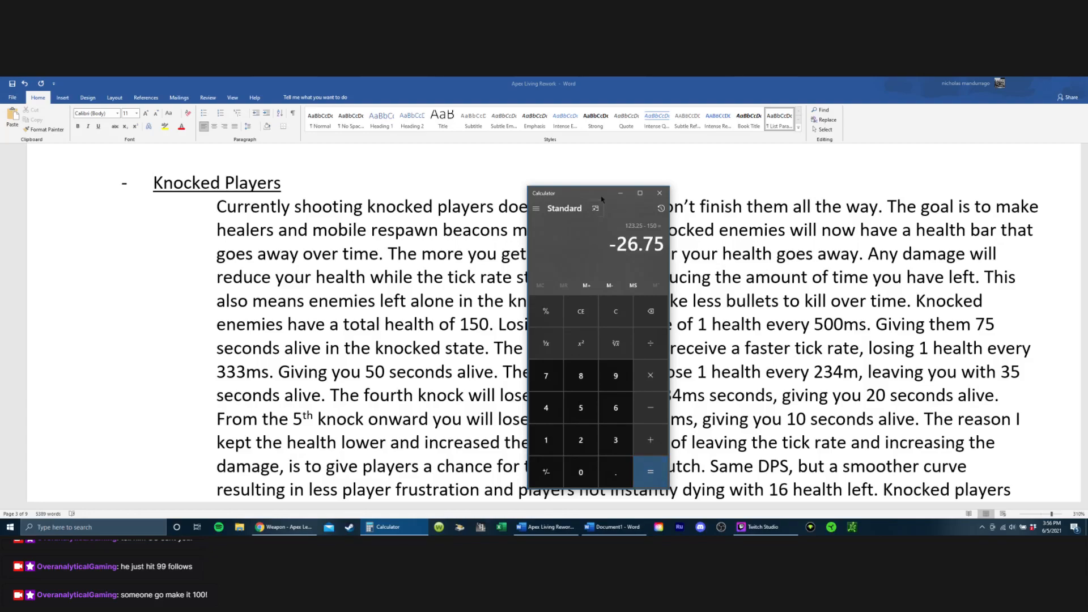
{"action": "left_click_drag", "start_coordinate": [593, 193], "coordinate": [91, 173]}
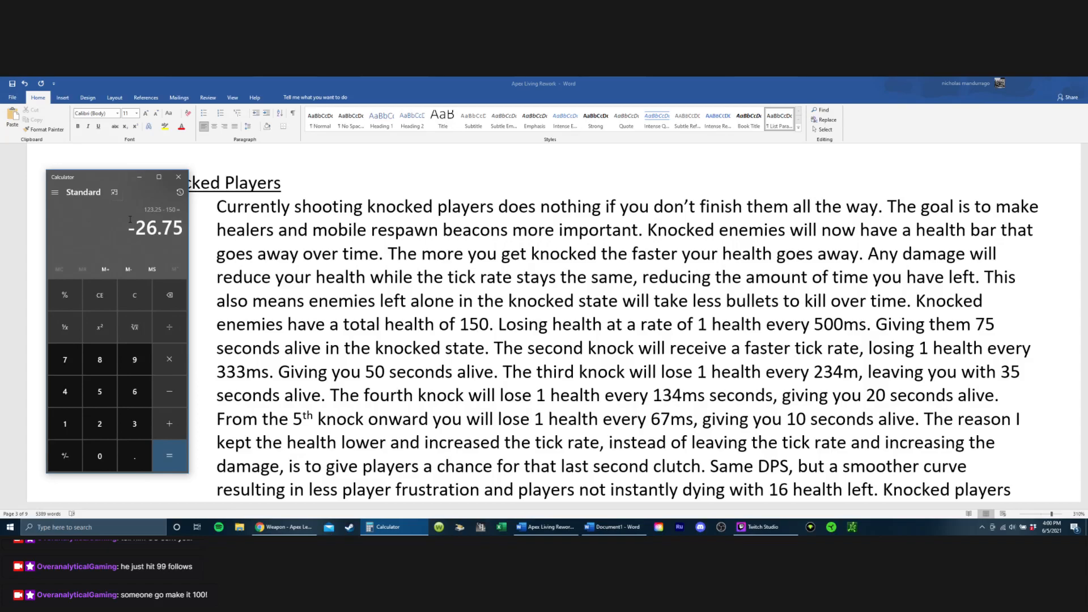
Step: Set the lifeline revive time at the end of the Knocked Players paragraph to 5.5 seconds
{"action": "scroll", "coordinate": [403, 335], "scroll_direction": "down", "scroll_amount": 2}
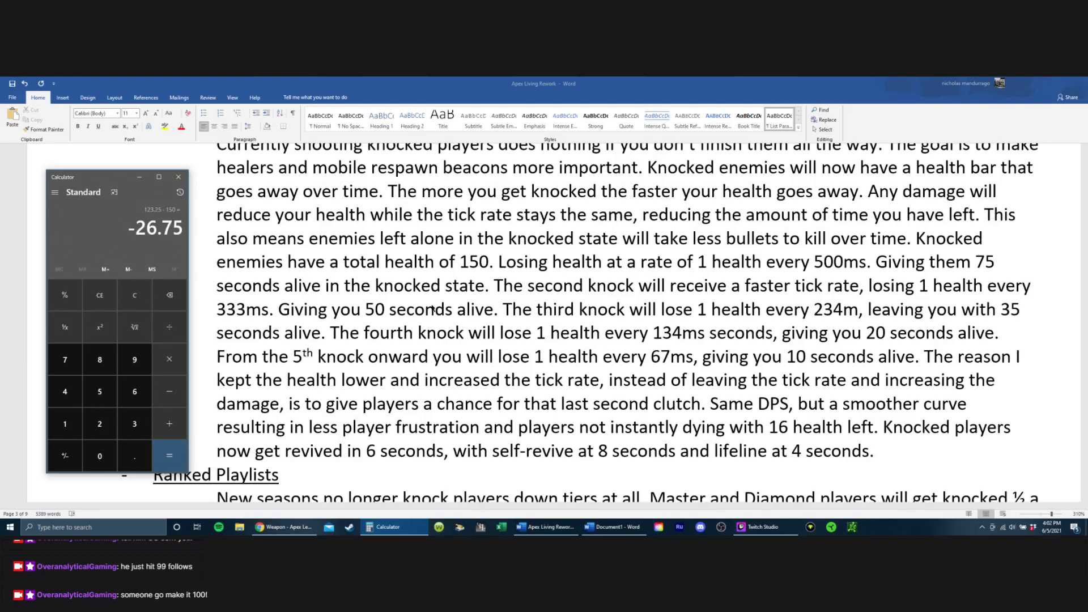
{"action": "left_click", "coordinate": [804, 454]}
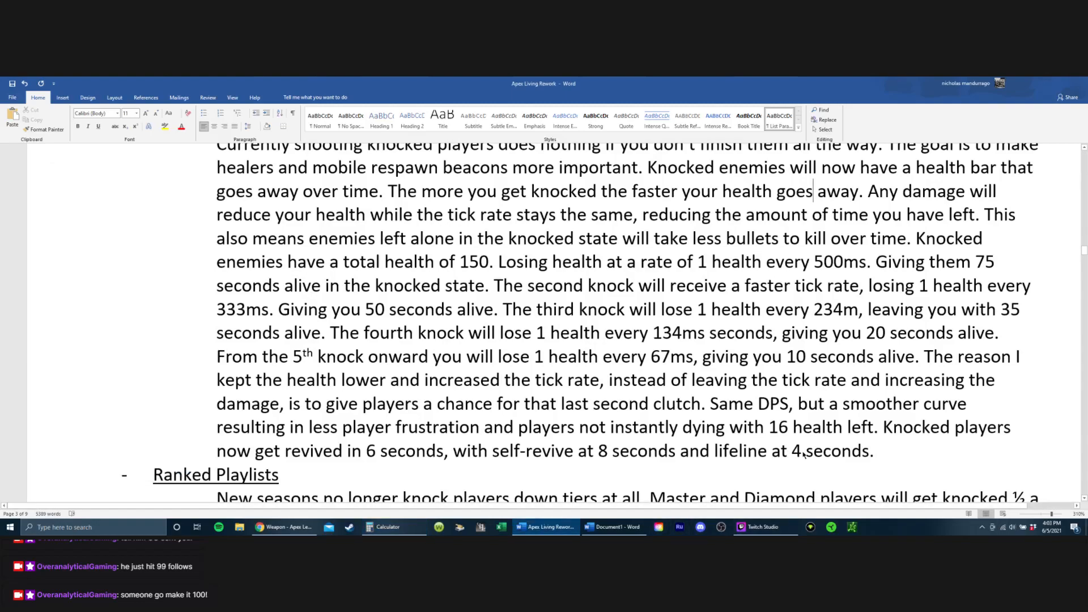
{"action": "left_click", "coordinate": [804, 455]}
{"action": "key", "text": "BackSpace"}
{"action": "type", "text": "5"}
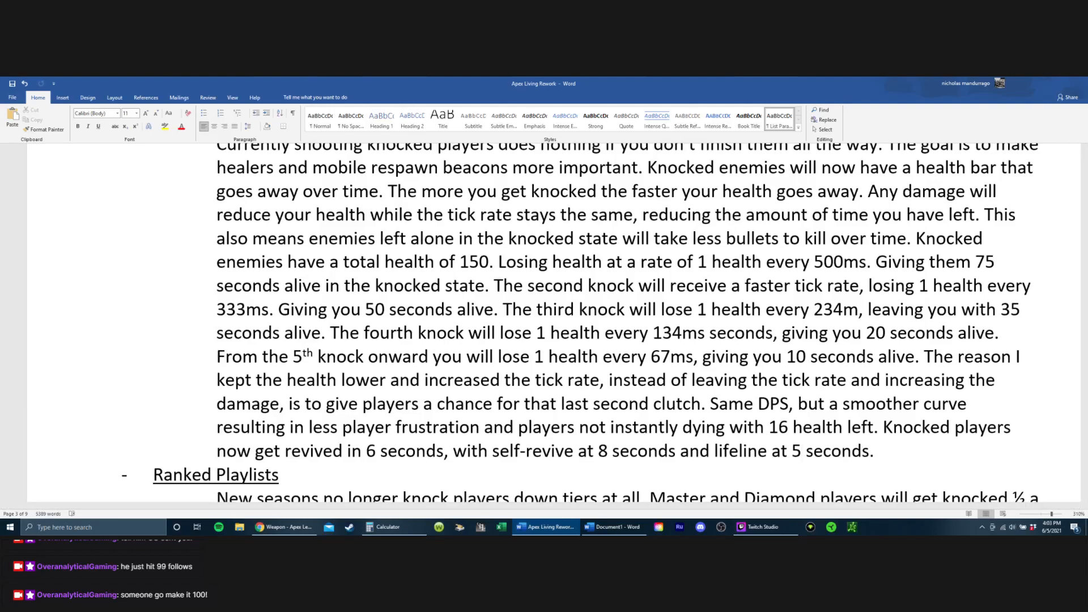
{"action": "type", "text": ".5"}
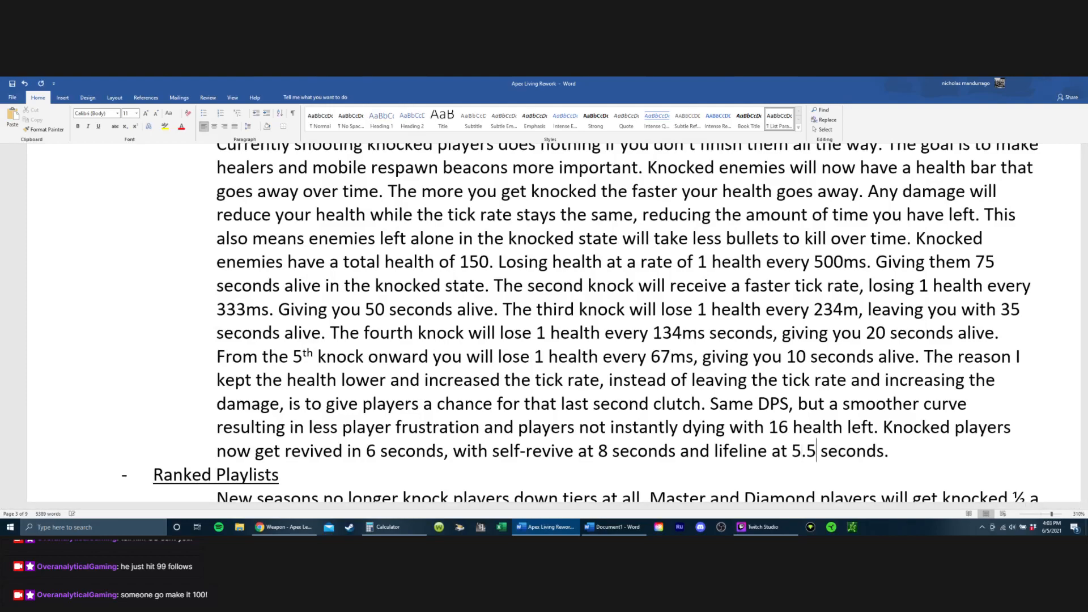
{"action": "key", "text": "Left"}
{"action": "key", "text": "Left"}
{"action": "key", "text": "Left"}
{"action": "key", "text": "Left"}
{"action": "key", "text": "Left"}
{"action": "key", "text": "Left"}
{"action": "key", "text": "Left"}
{"action": "key", "text": "Left"}
{"action": "key", "text": "Left"}
{"action": "key", "text": "BackSpace"}
{"action": "type", "text": "9"}
{"action": "key", "text": "Left"}
{"action": "key", "text": "Right"}
{"action": "key", "text": "BackSpace"}
{"action": "type", "text": "8"}
Step: Set the regular revive time in the last Knocked Players sentence to 7 seconds
{"action": "key", "text": "Left"}
{"action": "key", "text": "Left"}
{"action": "key", "text": "Left"}
{"action": "key", "text": "Left"}
{"action": "key", "text": "Left"}
{"action": "key", "text": "Left"}
{"action": "key", "text": "Left"}
{"action": "key", "text": "Left"}
{"action": "key", "text": "Left"}
{"action": "key", "text": "Left"}
{"action": "key", "text": "Left"}
{"action": "key", "text": "Left"}
{"action": "key", "text": "Left"}
{"action": "key", "text": "Left"}
{"action": "key", "text": "Left"}
{"action": "key", "text": "Left"}
{"action": "key", "text": "Left"}
{"action": "key", "text": "Left"}
{"action": "key", "text": "Left"}
{"action": "key", "text": "Left"}
{"action": "key", "text": "Left"}
{"action": "key", "text": "Left"}
{"action": "key", "text": "Left"}
{"action": "key", "text": "BackSpace"}
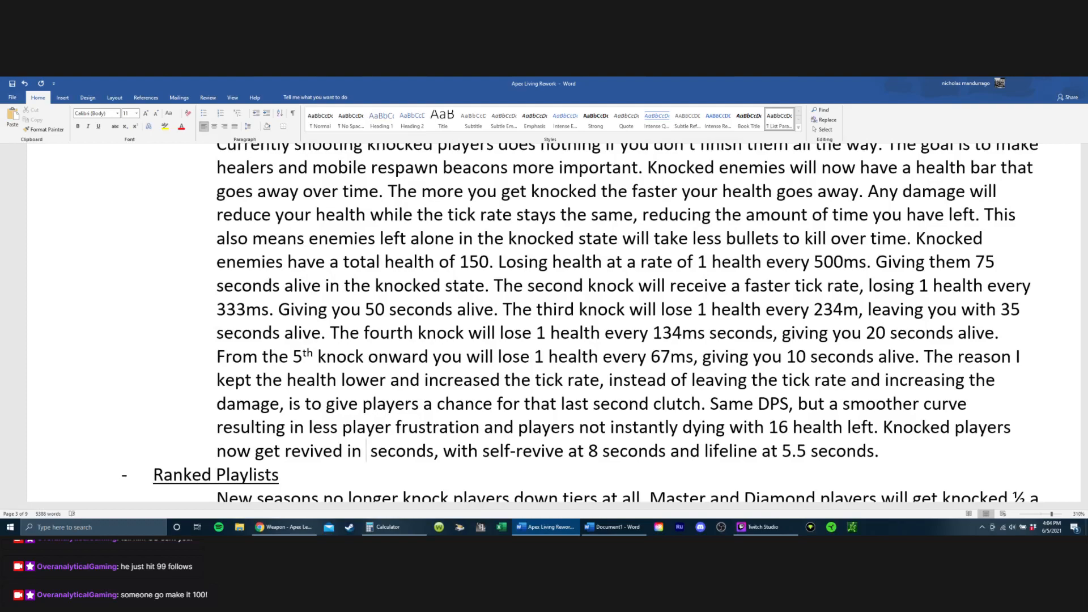
{"action": "type", "text": "7.8"}
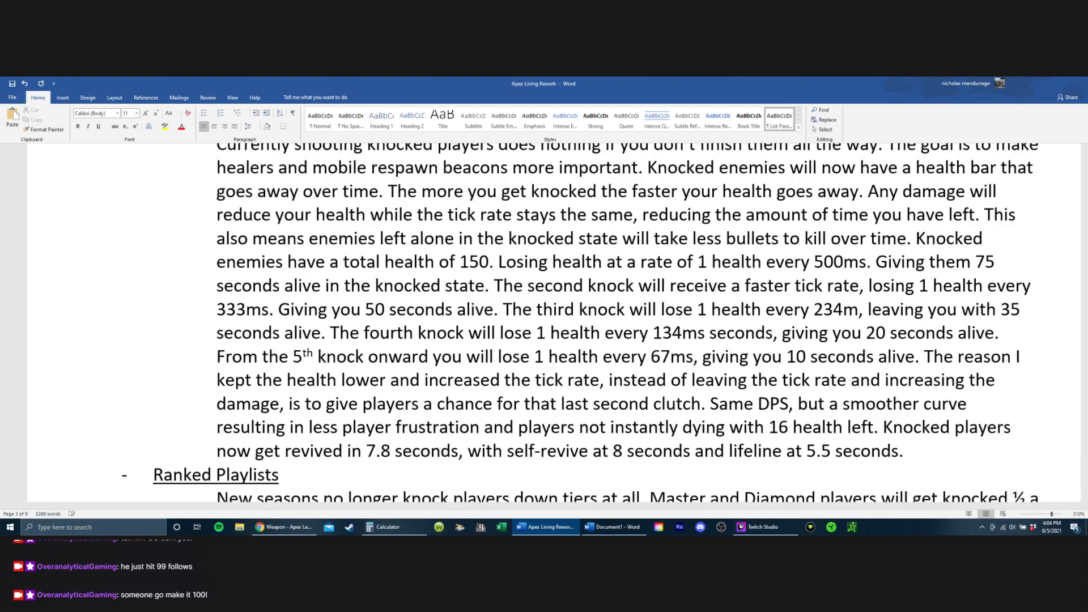
{"action": "key", "text": "BackSpace"}
{"action": "key", "text": "BackSpace"}
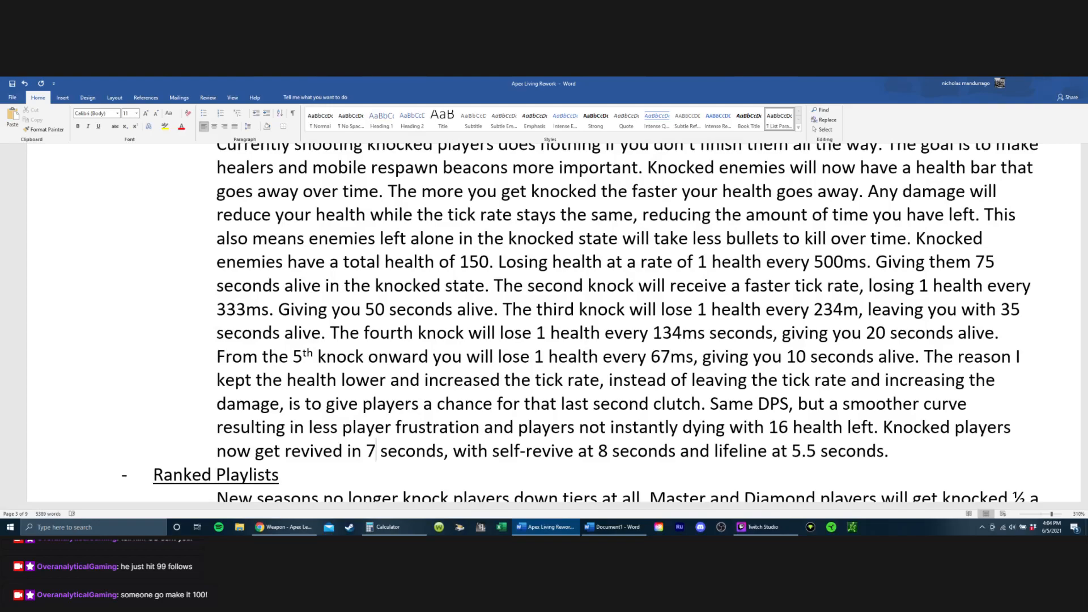
Step: Set the lifeline revive time in the last Knocked Players sentence to 6 seconds
{"action": "key", "text": "Right"}
{"action": "key", "text": "Right"}
{"action": "key", "text": "Right"}
{"action": "key", "text": "Right"}
{"action": "key", "text": "Right"}
{"action": "key", "text": "Right"}
{"action": "key", "text": "Right"}
{"action": "key", "text": "Right"}
{"action": "key", "text": "Right"}
{"action": "key", "text": "Right"}
{"action": "key", "text": "Right"}
{"action": "key", "text": "Right"}
{"action": "key", "text": "Right"}
{"action": "key", "text": "Right"}
{"action": "key", "text": "Right"}
{"action": "key", "text": "Right"}
{"action": "key", "text": "Right"}
{"action": "key", "text": "Right"}
{"action": "key", "text": "Right"}
{"action": "key", "text": "Right"}
{"action": "key", "text": "Right"}
{"action": "key", "text": "Right"}
{"action": "key", "text": "Right"}
{"action": "key", "text": "Right"}
{"action": "key", "text": "Right"}
{"action": "key", "text": "Right"}
{"action": "key", "text": "Right"}
{"action": "key", "text": "Right"}
{"action": "key", "text": "Right"}
{"action": "key", "text": "Right"}
{"action": "key", "text": "Right"}
{"action": "key", "text": "Right"}
{"action": "key", "text": "Right"}
{"action": "key", "text": "Right"}
{"action": "key", "text": "Right"}
{"action": "key", "text": "Right"}
{"action": "key", "text": "Right"}
{"action": "key", "text": "Right"}
{"action": "key", "text": "Right"}
{"action": "key", "text": "Left"}
{"action": "key", "text": "Left"}
{"action": "key", "text": "Left"}
{"action": "key", "text": "Left"}
{"action": "key", "text": "Left"}
{"action": "key", "text": "Left"}
{"action": "key", "text": "Left"}
{"action": "key", "text": "Left"}
{"action": "key", "text": "Left"}
{"action": "key", "text": "Left"}
{"action": "key", "text": "Left"}
{"action": "key", "text": "Left"}
{"action": "key", "text": "Left"}
{"action": "key", "text": "Left"}
{"action": "key", "text": "Left"}
{"action": "key", "text": "Left"}
{"action": "key", "text": "Left"}
{"action": "key", "text": "Left"}
{"action": "key", "text": "Left"}
{"action": "key", "text": "Left"}
{"action": "key", "text": "Left"}
{"action": "key", "text": "Left"}
{"action": "key", "text": "Left"}
{"action": "key", "text": "Left"}
{"action": "key", "text": "Left"}
{"action": "key", "text": "Left"}
{"action": "key", "text": "Left"}
{"action": "key", "text": "Left"}
{"action": "key", "text": "Left"}
{"action": "key", "text": "Left"}
{"action": "key", "text": "Left"}
{"action": "key", "text": "Left"}
{"action": "key", "text": "Left"}
{"action": "key", "text": "Left"}
{"action": "key", "text": "Right"}
{"action": "key", "text": "Right"}
{"action": "key", "text": "Right"}
{"action": "key", "text": "Right"}
{"action": "key", "text": "Right"}
{"action": "key", "text": "Right"}
{"action": "key", "text": "Right"}
{"action": "key", "text": "Right"}
{"action": "key", "text": "Right"}
{"action": "key", "text": "Right"}
{"action": "key", "text": "Right"}
{"action": "key", "text": "Right"}
{"action": "key", "text": "Right"}
{"action": "key", "text": "Right"}
{"action": "key", "text": "Right"}
{"action": "key", "text": "Right"}
{"action": "key", "text": "Right"}
{"action": "key", "text": "Right"}
{"action": "key", "text": "Right"}
{"action": "key", "text": "Right"}
{"action": "key", "text": "BackSpace"}
{"action": "key", "text": "BackSpace"}
{"action": "key", "text": "BackSpace"}
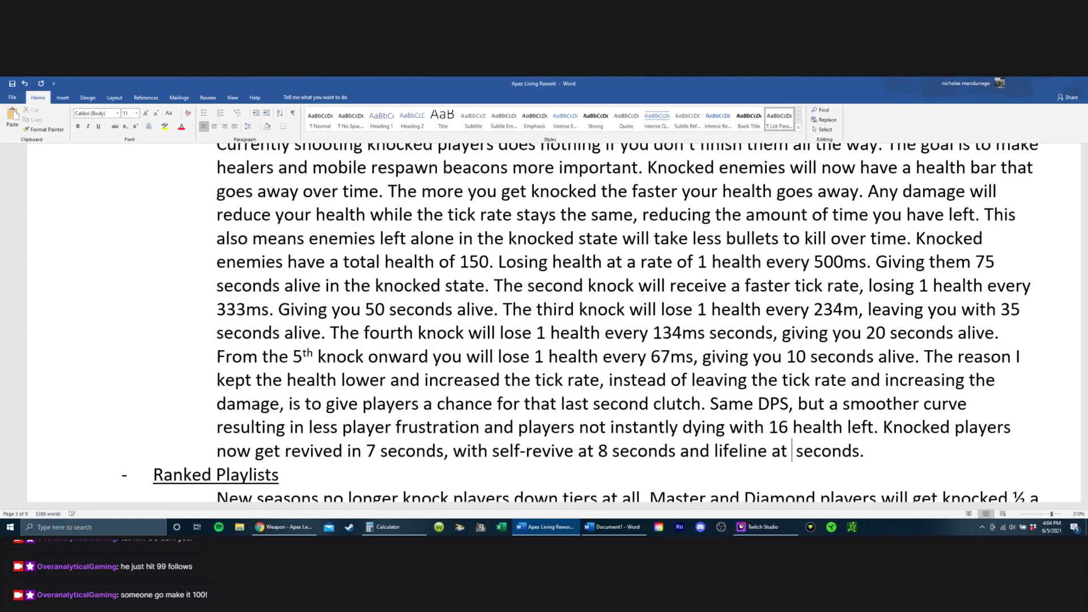
{"action": "type", "text": "6"}
Step: Set the self-revive time in the last Knocked Players sentence to 8.5 seconds and save the document
{"action": "key", "text": "Left"}
{"action": "key", "text": "Left"}
{"action": "key", "text": "Left"}
{"action": "key", "text": "Left"}
{"action": "key", "text": "Left"}
{"action": "key", "text": "Left"}
{"action": "key", "text": "Left"}
{"action": "key", "text": "Left"}
{"action": "key", "text": "Left"}
{"action": "key", "text": "Left"}
{"action": "key", "text": "Left"}
{"action": "key", "text": "Left"}
{"action": "key", "text": "Left"}
{"action": "key", "text": "Left"}
{"action": "key", "text": "Left"}
{"action": "key", "text": "Left"}
{"action": "key", "text": "Left"}
{"action": "key", "text": "Left"}
{"action": "key", "text": "Left"}
{"action": "key", "text": "Left"}
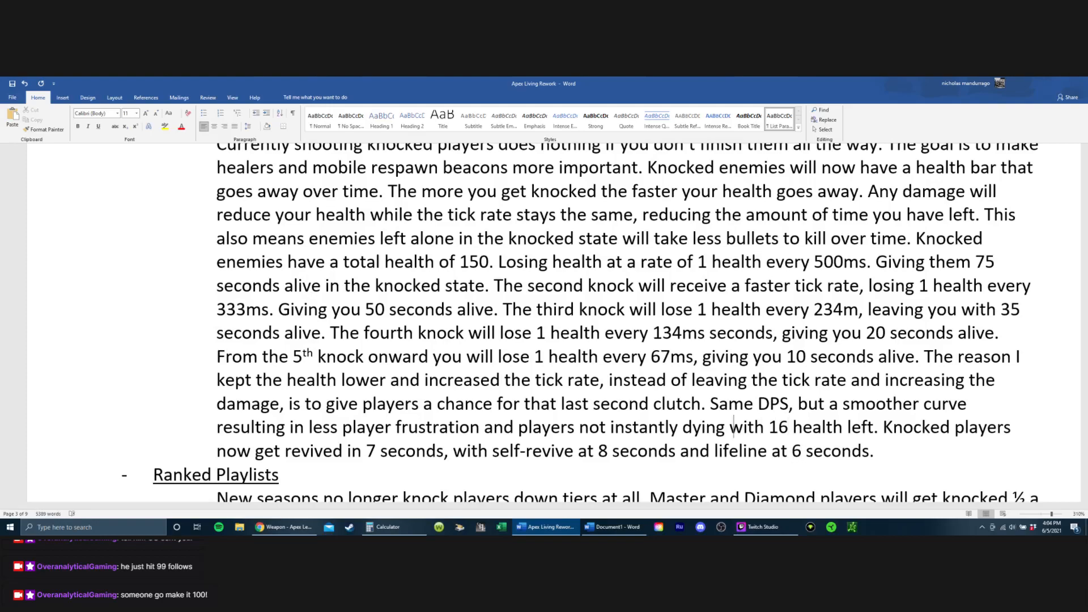
{"action": "type", "text": ".5"}
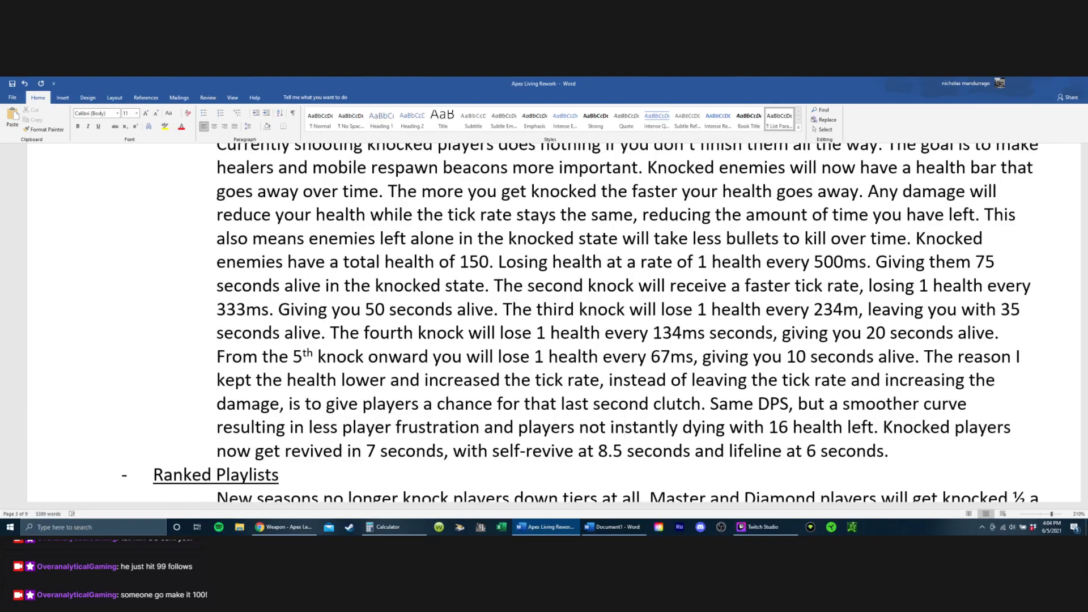
{"action": "key", "text": "ctrl+s"}
Step: Switch to the Apex Legends Wiki in Chrome and open Lifeline's page from the Support Legends section
{"action": "left_click", "coordinate": [350, 357]}
{"action": "left_click", "coordinate": [267, 530]}
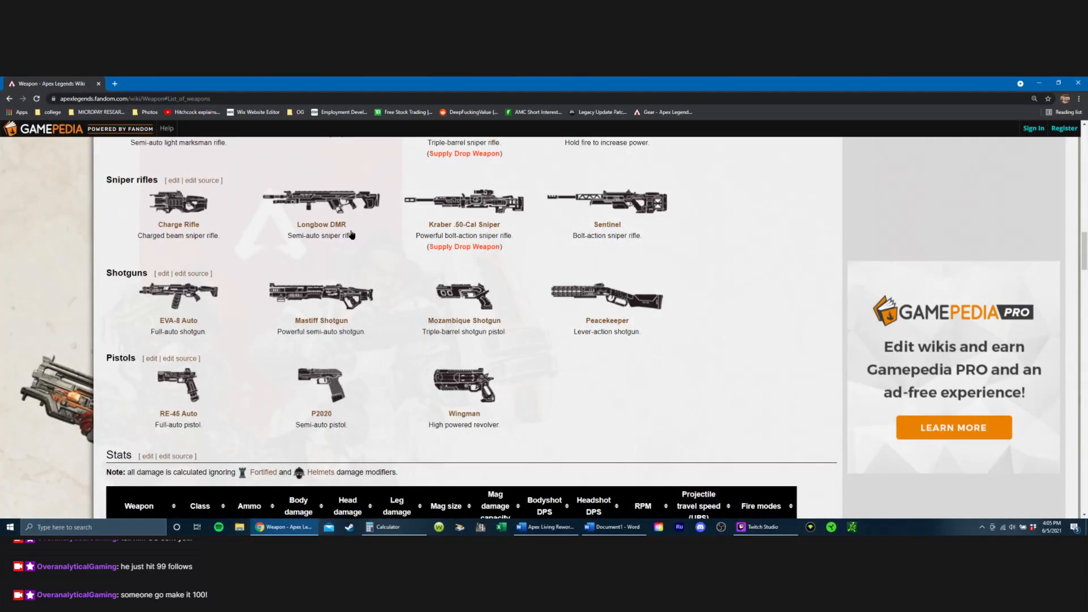
{"action": "scroll", "coordinate": [353, 233], "scroll_direction": "down", "scroll_amount": 3}
{"action": "scroll", "coordinate": [354, 188], "scroll_direction": "up", "scroll_amount": 20}
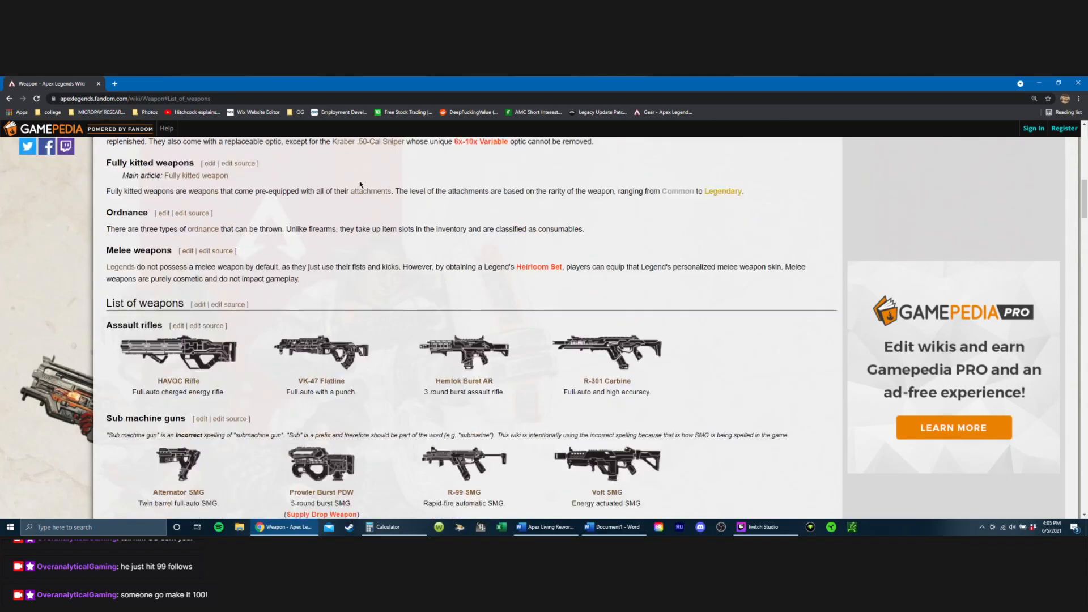
{"action": "scroll", "coordinate": [199, 502], "scroll_direction": "down", "scroll_amount": 3}
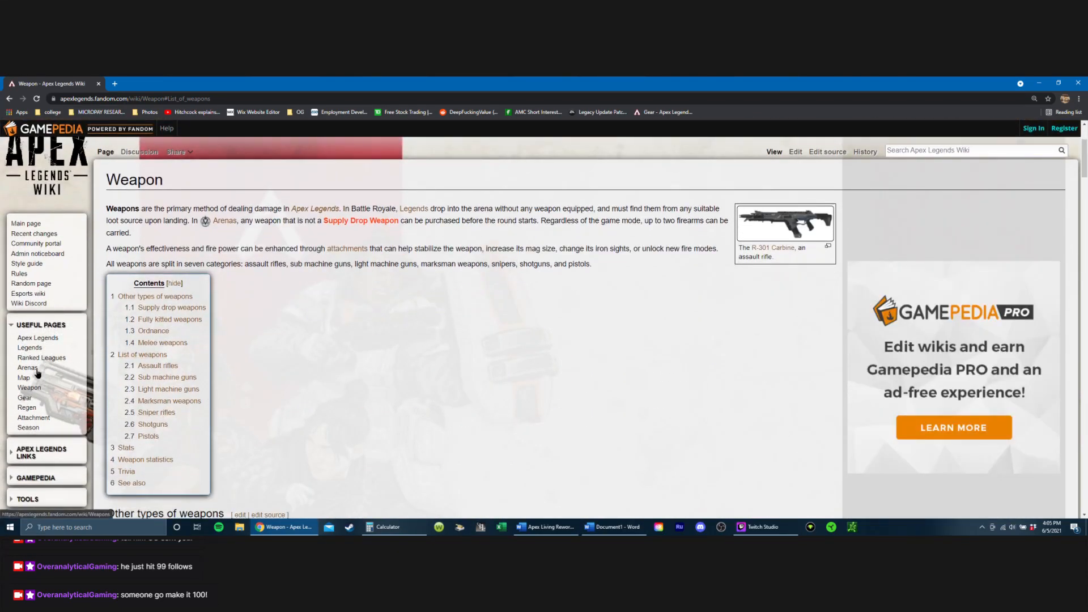
{"action": "left_click", "coordinate": [34, 349]}
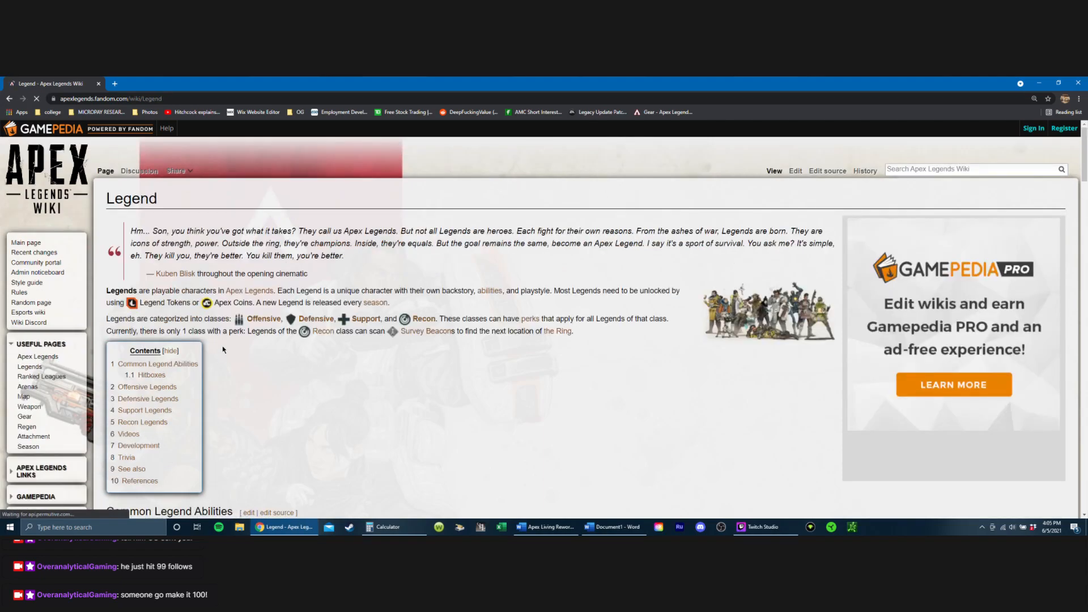
{"action": "scroll", "coordinate": [154, 331], "scroll_direction": "down", "scroll_amount": 2}
{"action": "left_click", "coordinate": [154, 329]}
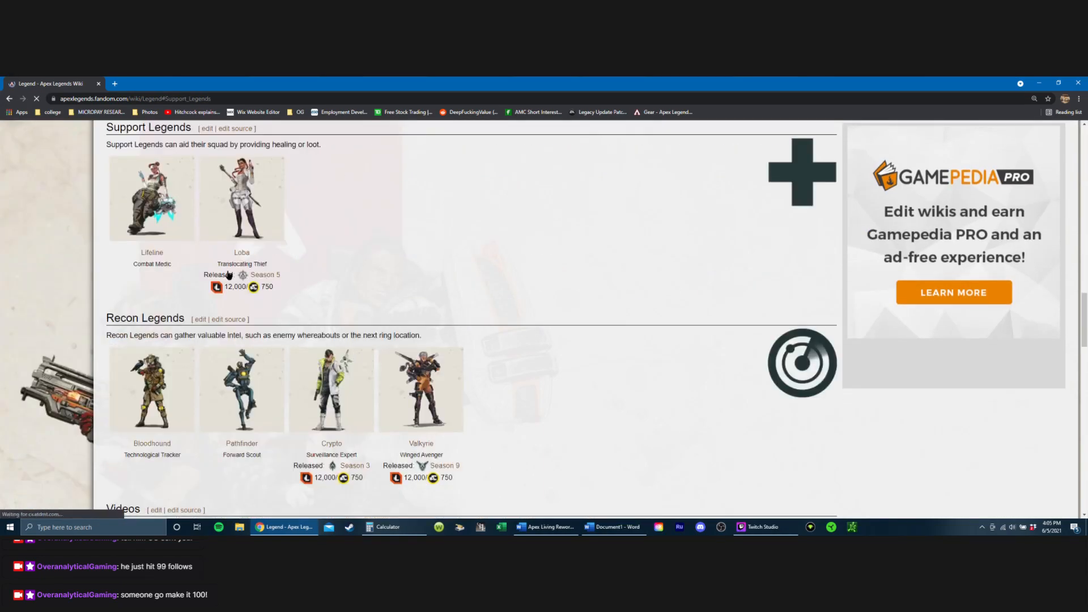
{"action": "left_click", "coordinate": [152, 252]}
Step: Look through Lifeline's abilities, including Combat Revive and Care Package, for her revive time
{"action": "scroll", "coordinate": [356, 300], "scroll_direction": "down", "scroll_amount": 3}
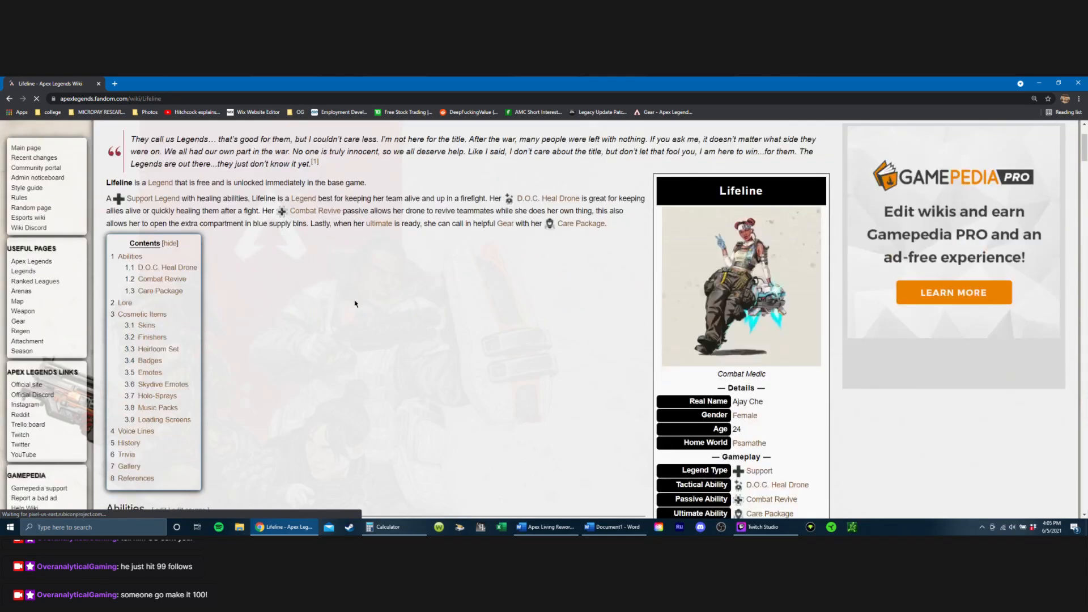
{"action": "scroll", "coordinate": [358, 299], "scroll_direction": "down", "scroll_amount": 3}
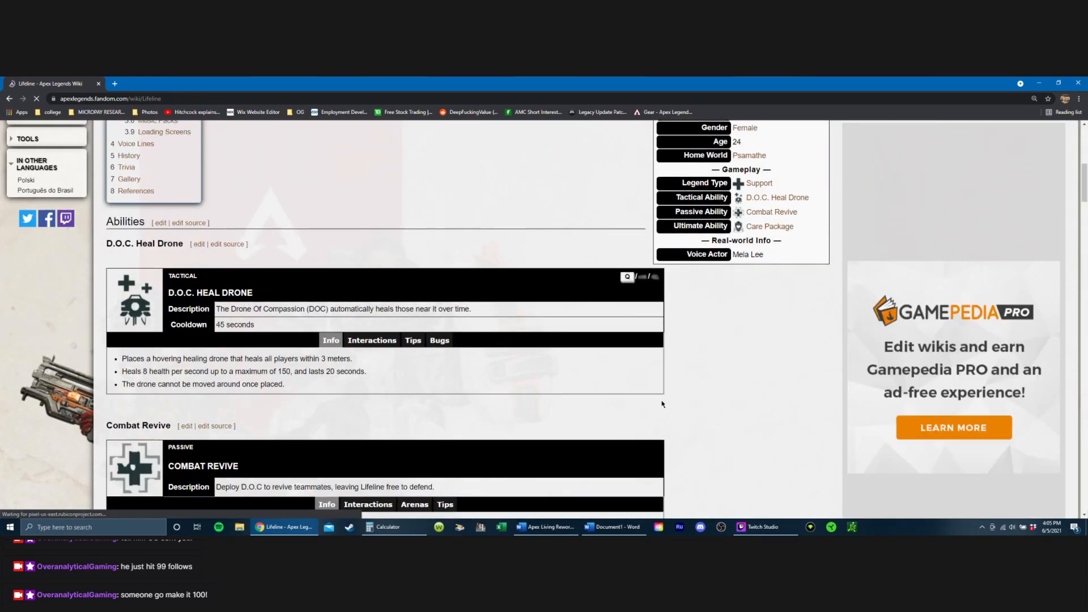
{"action": "scroll", "coordinate": [663, 389], "scroll_direction": "down", "scroll_amount": 2}
{"action": "scroll", "coordinate": [663, 389], "scroll_direction": "down", "scroll_amount": 3}
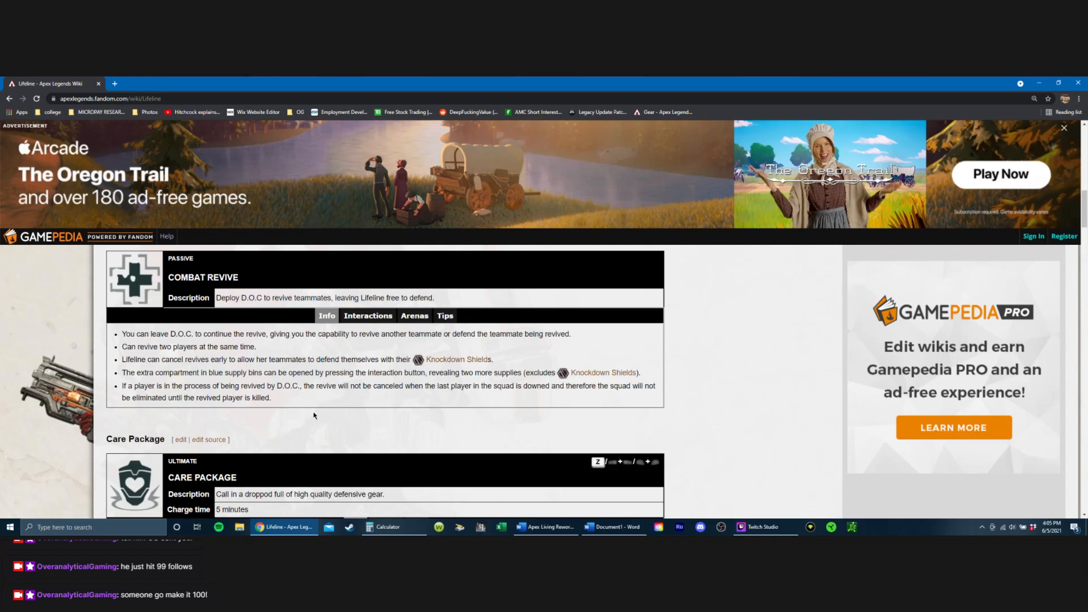
{"action": "scroll", "coordinate": [315, 416], "scroll_direction": "down", "scroll_amount": 5}
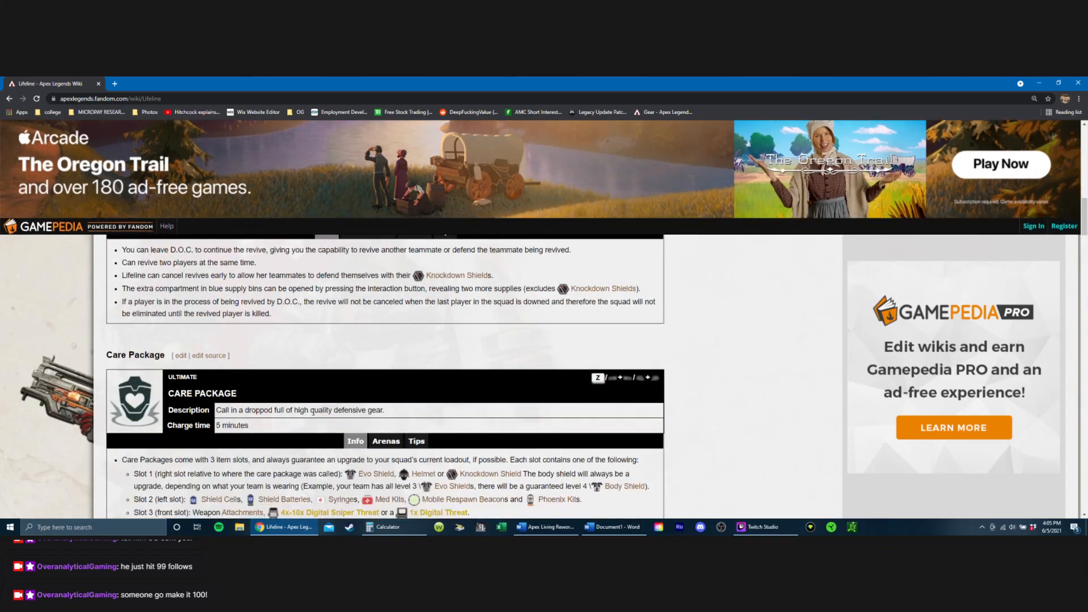
{"action": "scroll", "coordinate": [316, 400], "scroll_direction": "down", "scroll_amount": 3}
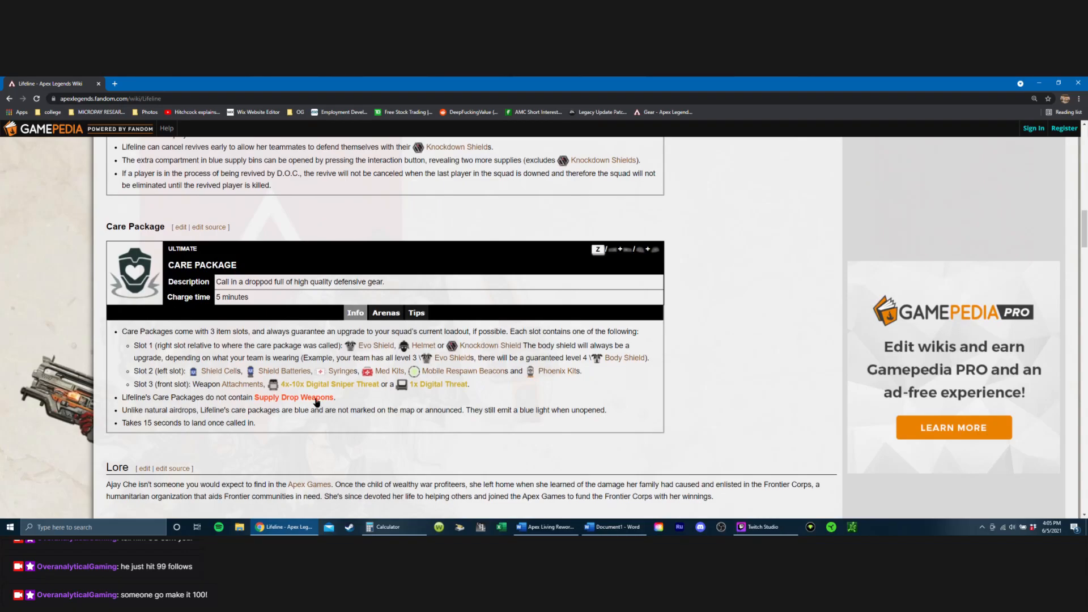
{"action": "scroll", "coordinate": [333, 416], "scroll_direction": "down", "scroll_amount": 1}
{"action": "scroll", "coordinate": [334, 416], "scroll_direction": "down", "scroll_amount": 10}
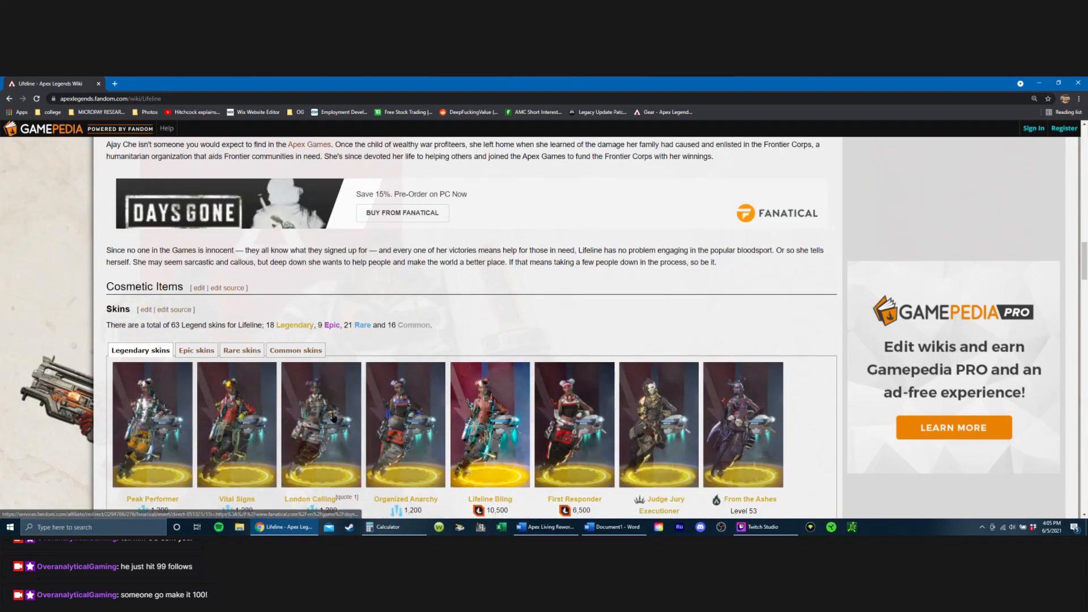
{"action": "scroll", "coordinate": [332, 405], "scroll_direction": "up", "scroll_amount": 12}
{"action": "scroll", "coordinate": [332, 405], "scroll_direction": "up", "scroll_amount": 8}
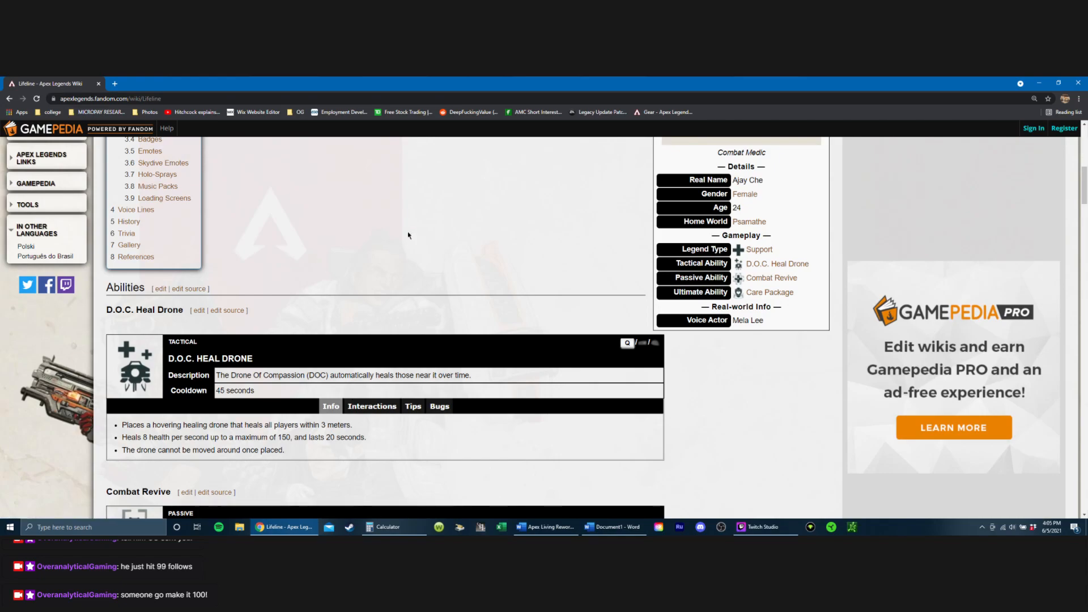
{"action": "scroll", "coordinate": [392, 236], "scroll_direction": "up", "scroll_amount": 5}
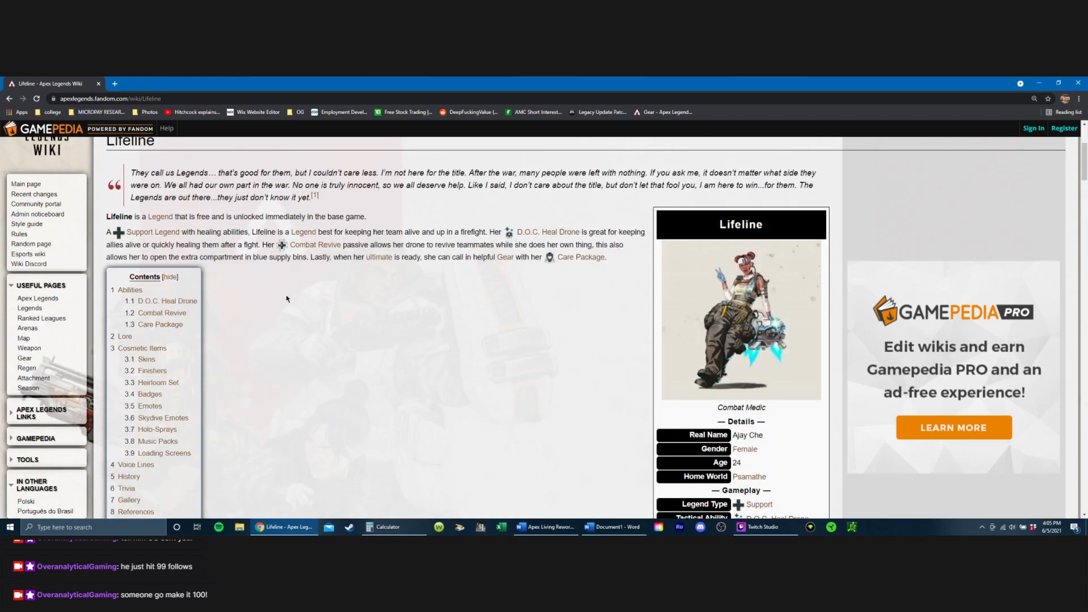
{"action": "scroll", "coordinate": [233, 344], "scroll_direction": "down", "scroll_amount": 1}
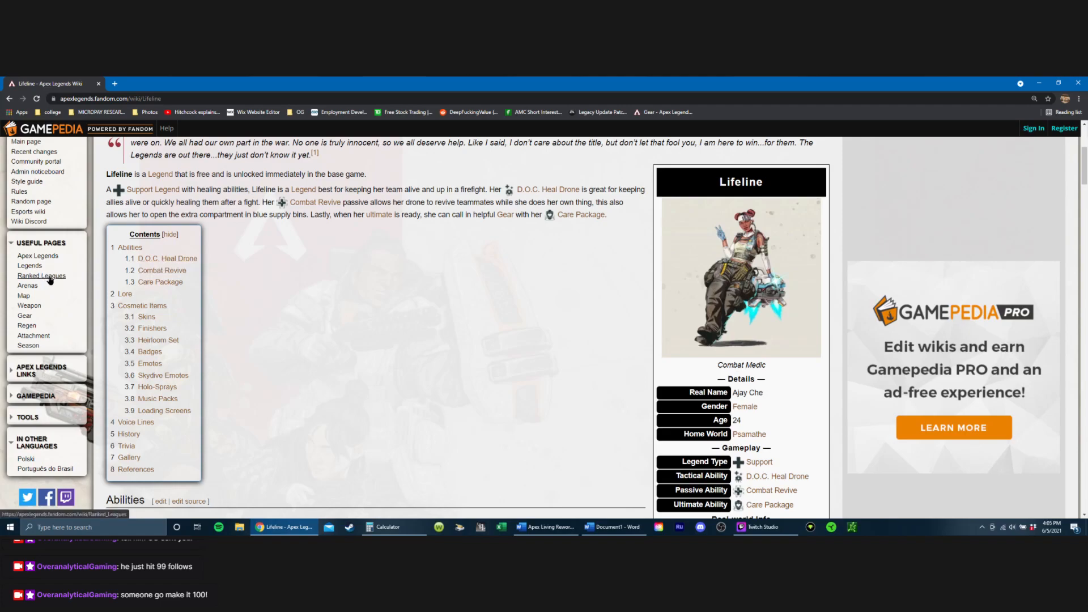
Step: Open Gibraltar's page from the wiki's Defensive Legends and check the revive speed under Dome of Protection
{"action": "left_click", "coordinate": [35, 267]}
{"action": "scroll", "coordinate": [149, 367], "scroll_direction": "down", "scroll_amount": 1}
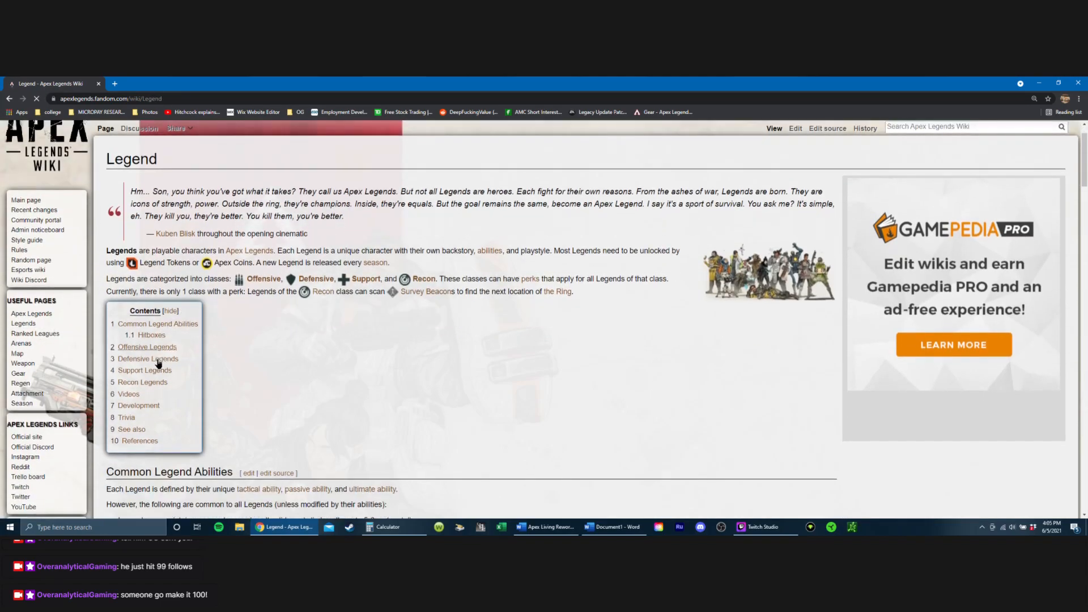
{"action": "left_click", "coordinate": [148, 363]}
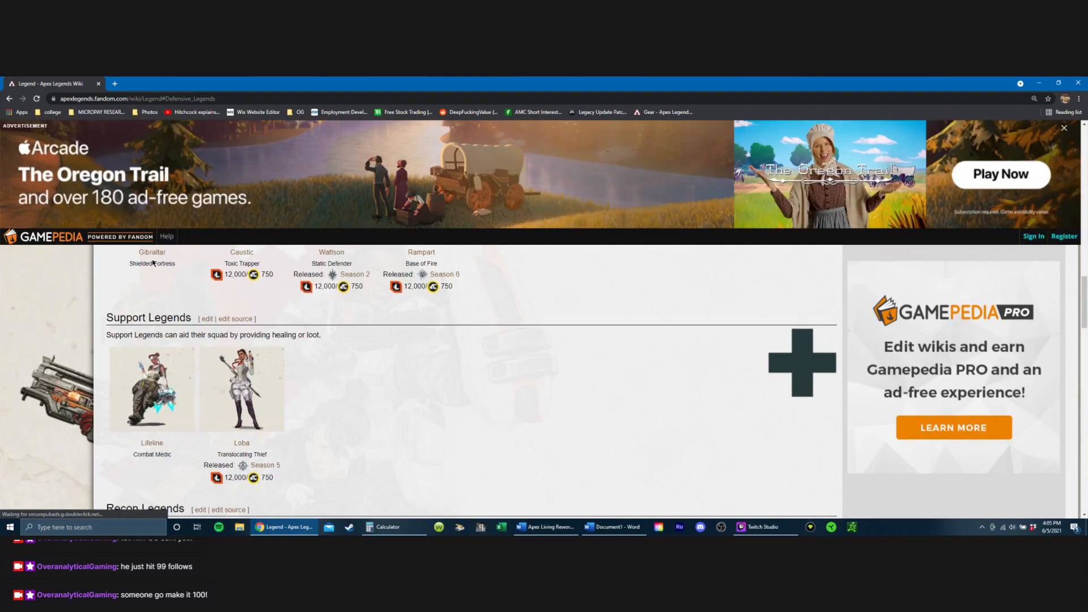
{"action": "left_click", "coordinate": [159, 253]}
{"action": "scroll", "coordinate": [170, 235], "scroll_direction": "down", "scroll_amount": 3}
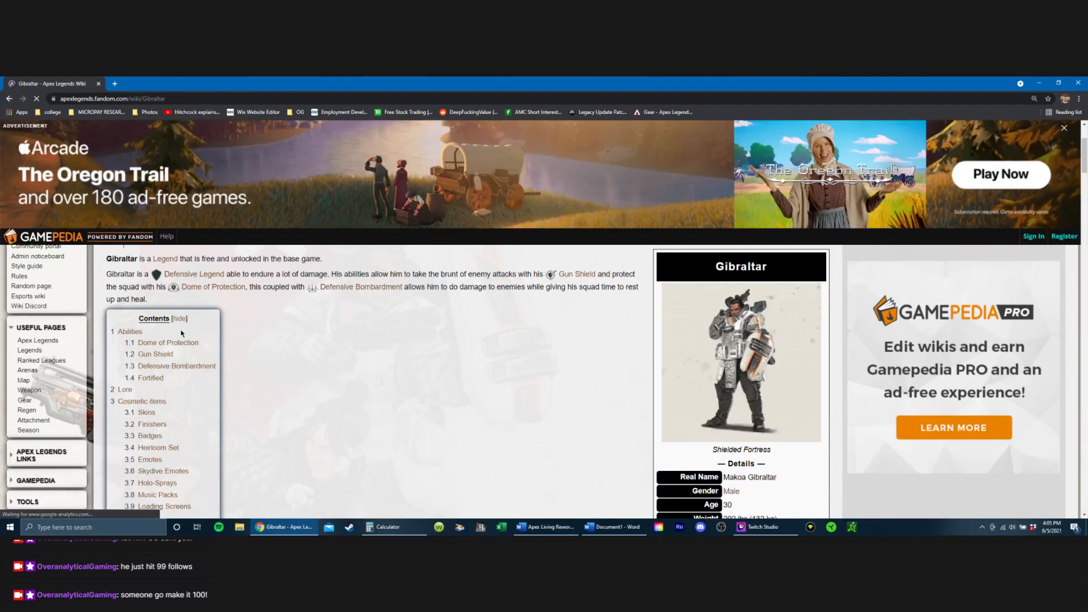
{"action": "left_click", "coordinate": [182, 343]}
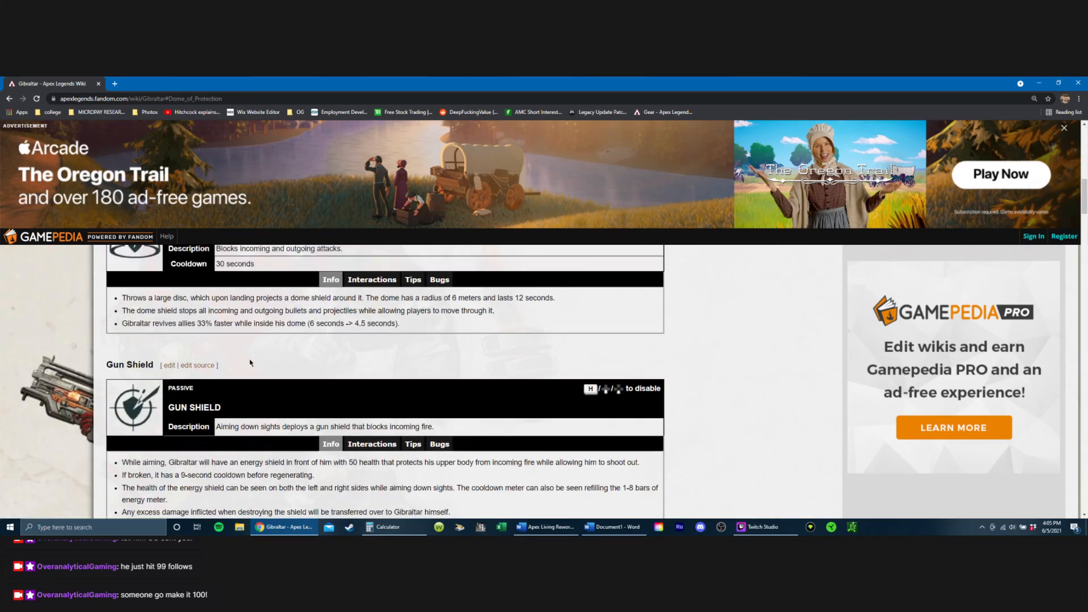
{"action": "scroll", "coordinate": [250, 363], "scroll_direction": "up", "scroll_amount": 1}
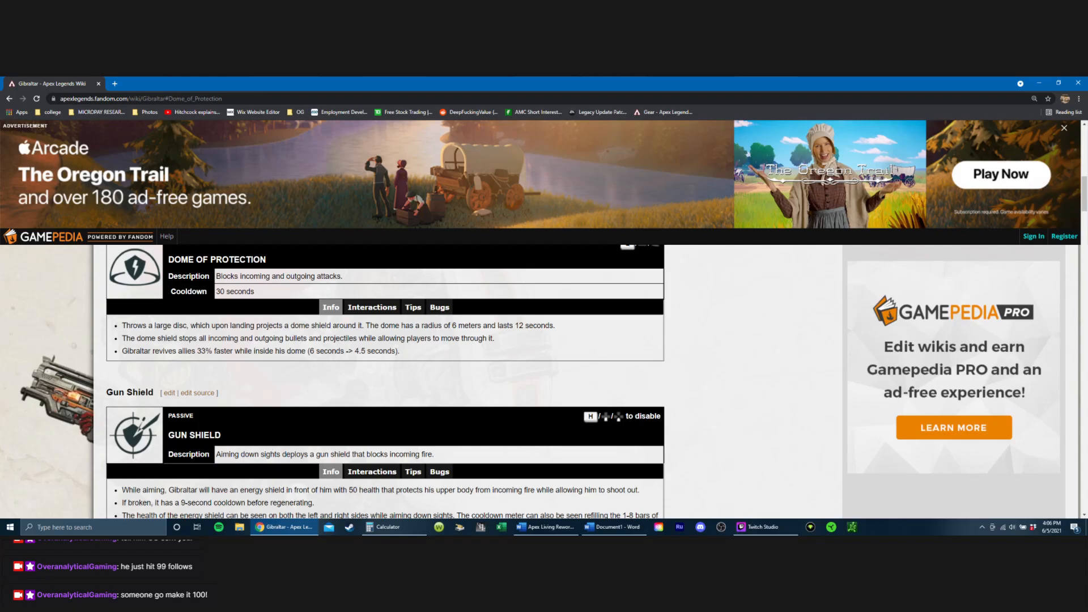
Step: Return to the Apex Living Rework document in Word and set the Knocked Players regular revive time to 6 seconds
{"action": "left_click", "coordinate": [615, 527]}
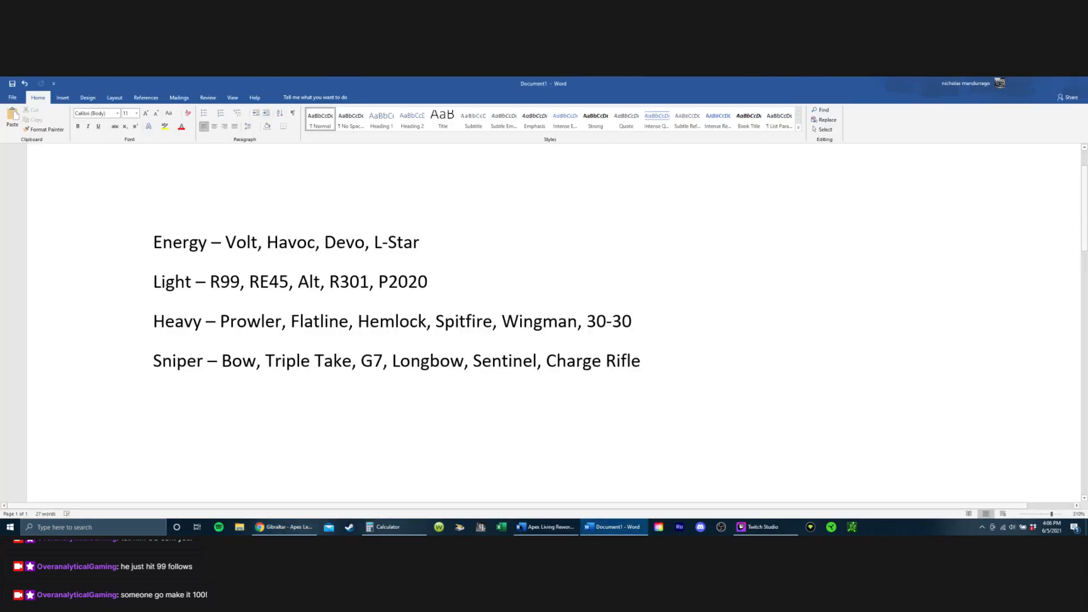
{"action": "left_click", "coordinate": [546, 526]}
{"action": "scroll", "coordinate": [510, 339], "scroll_direction": "down", "scroll_amount": 4}
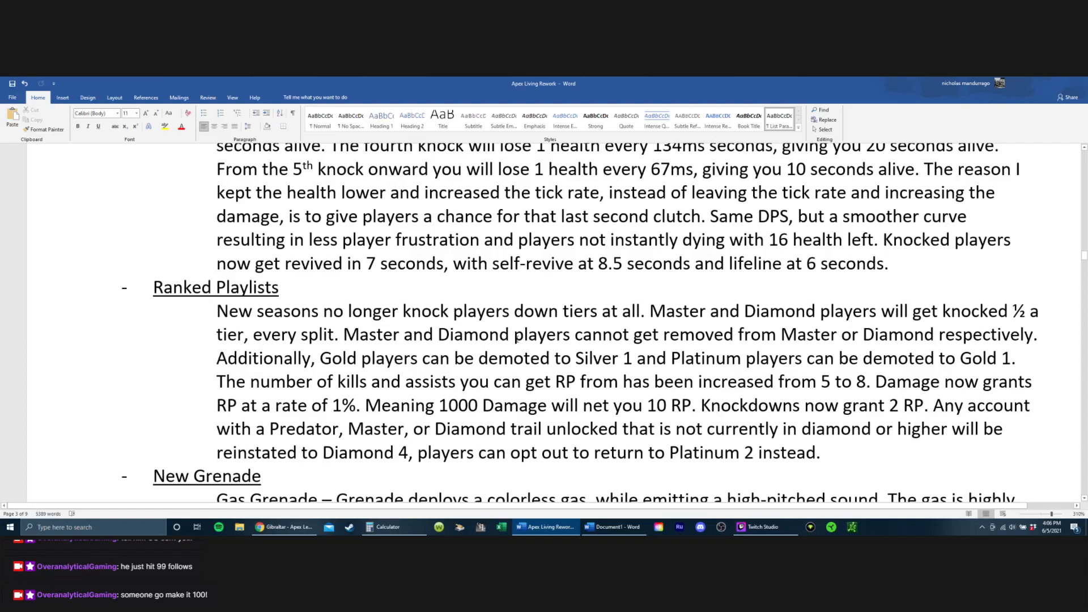
{"action": "key", "text": "BackSpace"}
{"action": "type", "text": "66"}
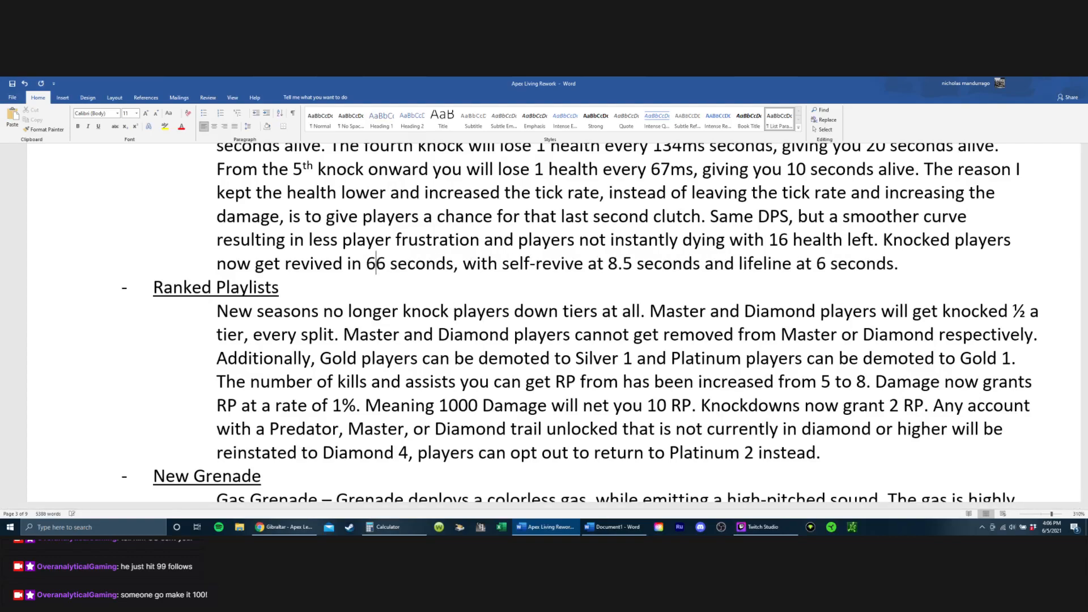
{"action": "key", "text": "Delete"}
Step: Set the lifeline revive time in the last Knocked Players sentence to 4.5 seconds
{"action": "key", "text": "ctrl+Right"}
{"action": "key", "text": "ctrl+Right"}
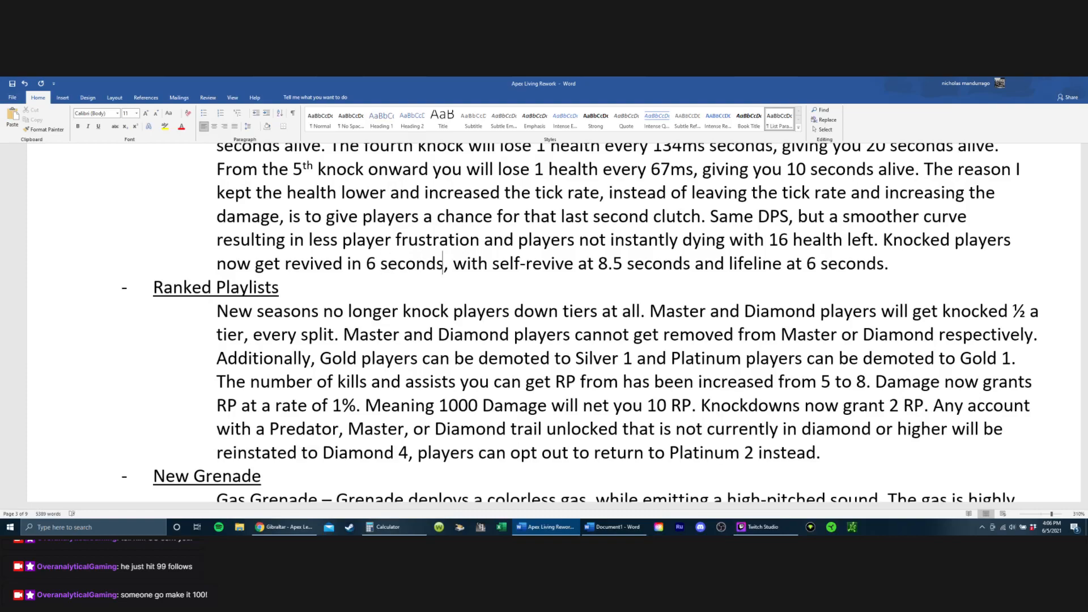
{"action": "key", "text": "Right"}
{"action": "key", "text": "Right"}
{"action": "key", "text": "Right"}
{"action": "key", "text": "Right"}
{"action": "key", "text": "Right"}
{"action": "key", "text": "Right"}
{"action": "key", "text": "Right"}
{"action": "key", "text": "Right"}
{"action": "key", "text": "Right"}
{"action": "key", "text": "Right"}
{"action": "key", "text": "Right"}
{"action": "key", "text": "Right"}
{"action": "key", "text": "Right"}
{"action": "key", "text": "Right"}
{"action": "key", "text": "Right"}
{"action": "key", "text": "Right"}
{"action": "key", "text": "Right"}
{"action": "key", "text": "Right"}
{"action": "key", "text": "Right"}
{"action": "key", "text": "Right"}
{"action": "key", "text": "BackSpace"}
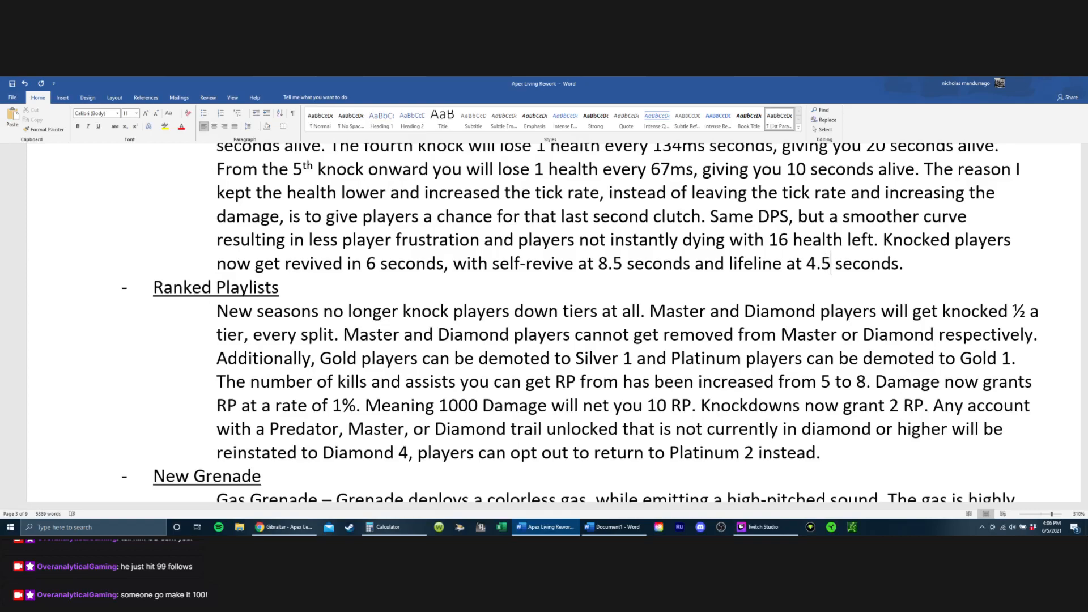
Step: Set the self-revive time in the last Knocked Players sentence to 8 seconds
{"action": "key", "text": "Left"}
{"action": "key", "text": "Left"}
{"action": "key", "text": "Left"}
{"action": "key", "text": "Left"}
{"action": "key", "text": "Left"}
{"action": "key", "text": "Left"}
{"action": "key", "text": "Left"}
{"action": "key", "text": "Left"}
{"action": "key", "text": "Left"}
{"action": "key", "text": "Left"}
{"action": "key", "text": "Left"}
{"action": "key", "text": "Left"}
{"action": "key", "text": "Left"}
{"action": "key", "text": "Left"}
{"action": "key", "text": "Left"}
{"action": "key", "text": "Left"}
{"action": "key", "text": "Left"}
{"action": "key", "text": "Left"}
{"action": "key", "text": "Left"}
{"action": "key", "text": "Left"}
{"action": "key", "text": "Left"}
{"action": "key", "text": "Left"}
{"action": "key", "text": "Left"}
{"action": "key", "text": "Left"}
{"action": "key", "text": "Left"}
{"action": "key", "text": "Left"}
{"action": "key", "text": "Left"}
{"action": "key", "text": "Left"}
{"action": "key", "text": "Left"}
{"action": "key", "text": "Left"}
{"action": "key", "text": "Left"}
{"action": "key", "text": "Left"}
{"action": "key", "text": "Left"}
{"action": "key", "text": "Left"}
{"action": "key", "text": "Left"}
{"action": "key", "text": "Left"}
{"action": "key", "text": "Left"}
{"action": "key", "text": "Left"}
{"action": "key", "text": "Left"}
{"action": "key", "text": "Left"}
{"action": "key", "text": "Left"}
{"action": "key", "text": "Left"}
{"action": "key", "text": "Left"}
{"action": "key", "text": "Left"}
{"action": "key", "text": "Left"}
{"action": "key", "text": "Left"}
{"action": "key", "text": "Left"}
{"action": "key", "text": "Left"}
{"action": "key", "text": "Left"}
{"action": "key", "text": "Right"}
{"action": "key", "text": "Right"}
{"action": "key", "text": "Right"}
{"action": "key", "text": "Right"}
{"action": "key", "text": "Right"}
{"action": "key", "text": "Right"}
{"action": "key", "text": "Right"}
{"action": "key", "text": "Right"}
{"action": "key", "text": "Right"}
{"action": "key", "text": "Right"}
{"action": "key", "text": "Right"}
{"action": "key", "text": "Right"}
{"action": "key", "text": "Right"}
{"action": "key", "text": "Right"}
{"action": "key", "text": "Right"}
{"action": "key", "text": "Right"}
{"action": "key", "text": "Right"}
{"action": "key", "text": "Right"}
{"action": "key", "text": "Right"}
{"action": "key", "text": "Right"}
{"action": "key", "text": "Right"}
{"action": "key", "text": "Right"}
{"action": "key", "text": "Right"}
{"action": "key", "text": "BackSpace"}
{"action": "key", "text": "BackSpace"}
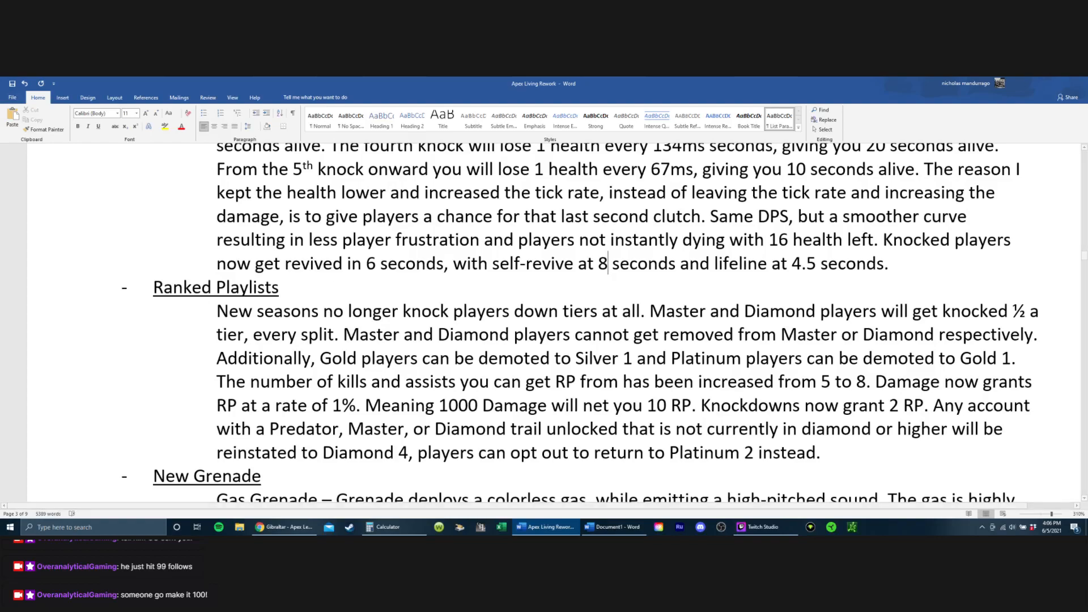
Step: Save the document and insert a blank line between the Knocked Players text and the Ranked Playlists heading
{"action": "left_click", "coordinate": [11, 84]}
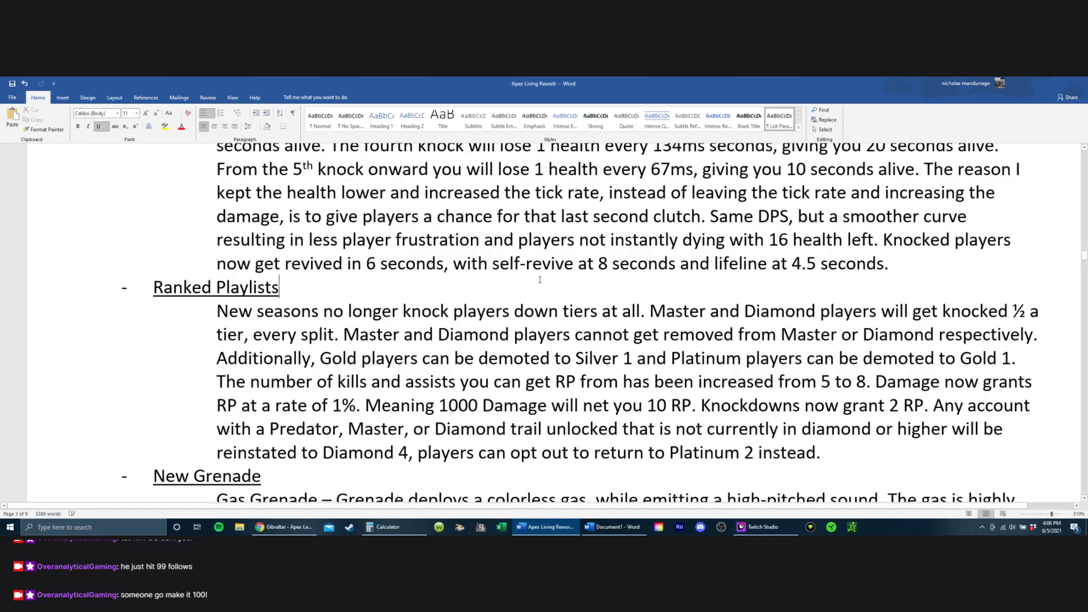
{"action": "left_click", "coordinate": [540, 282]}
{"action": "scroll", "coordinate": [539, 282], "scroll_direction": "up", "scroll_amount": 2}
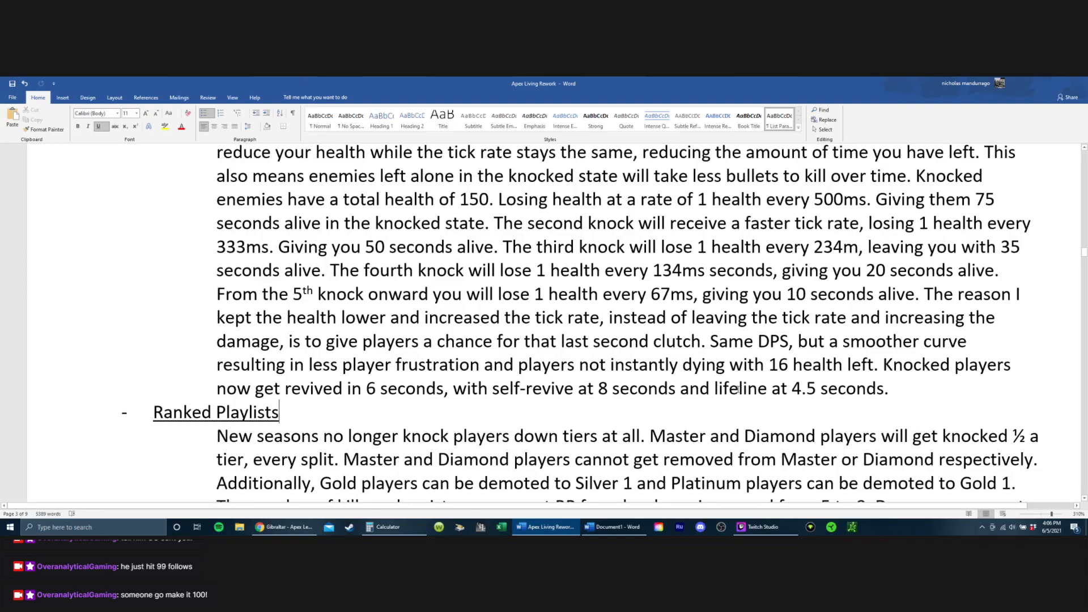
{"action": "left_click", "coordinate": [770, 341]}
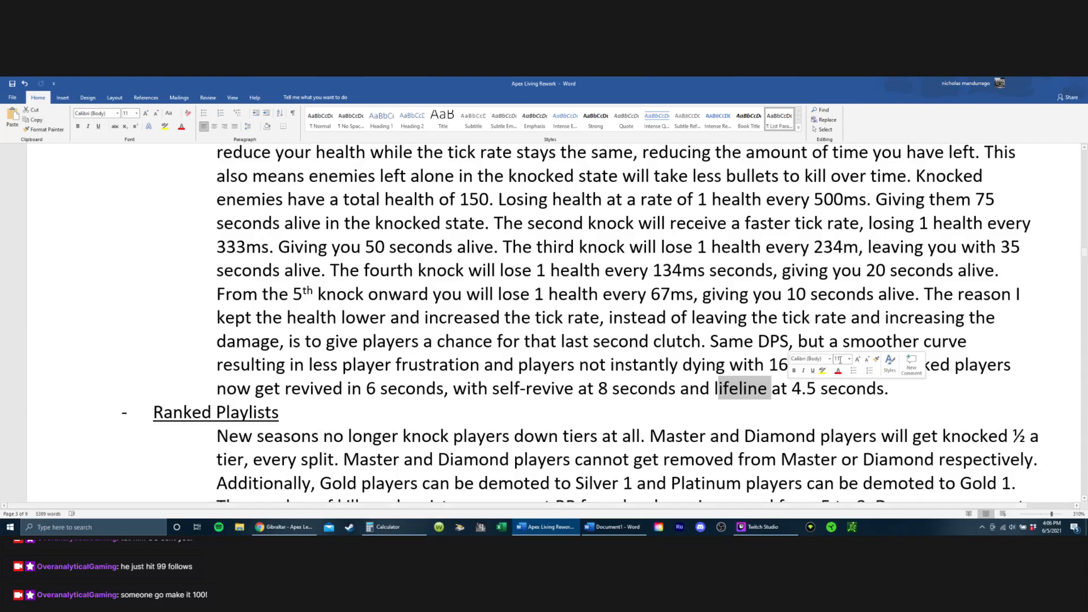
{"action": "left_click", "coordinate": [827, 420]}
{"action": "scroll", "coordinate": [486, 352], "scroll_direction": "down", "scroll_amount": 2}
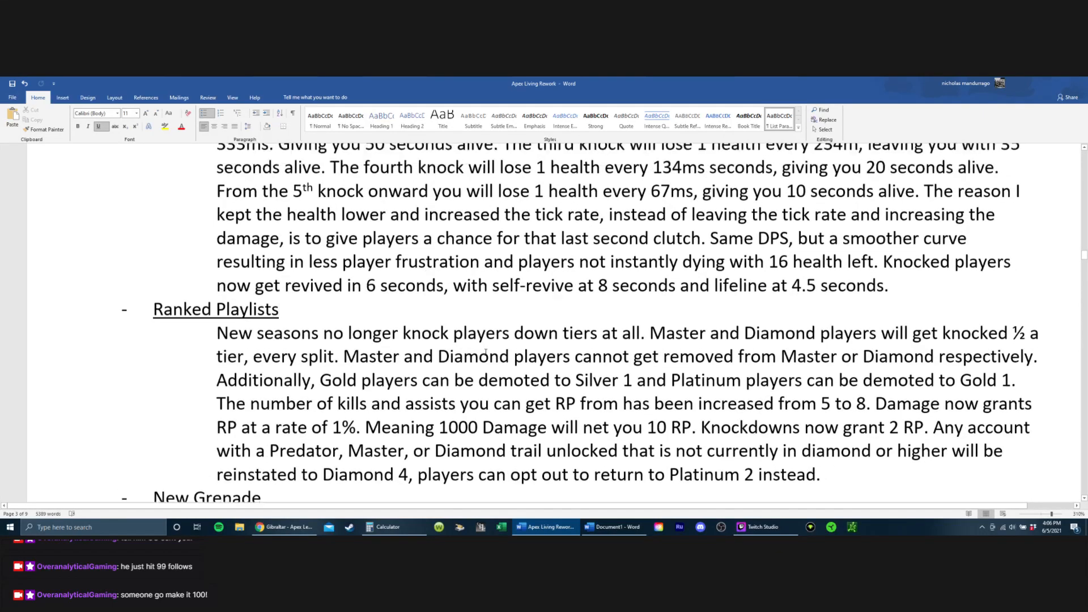
{"action": "scroll", "coordinate": [486, 352], "scroll_direction": "up", "scroll_amount": 4}
{"action": "scroll", "coordinate": [933, 386], "scroll_direction": "down", "scroll_amount": 3}
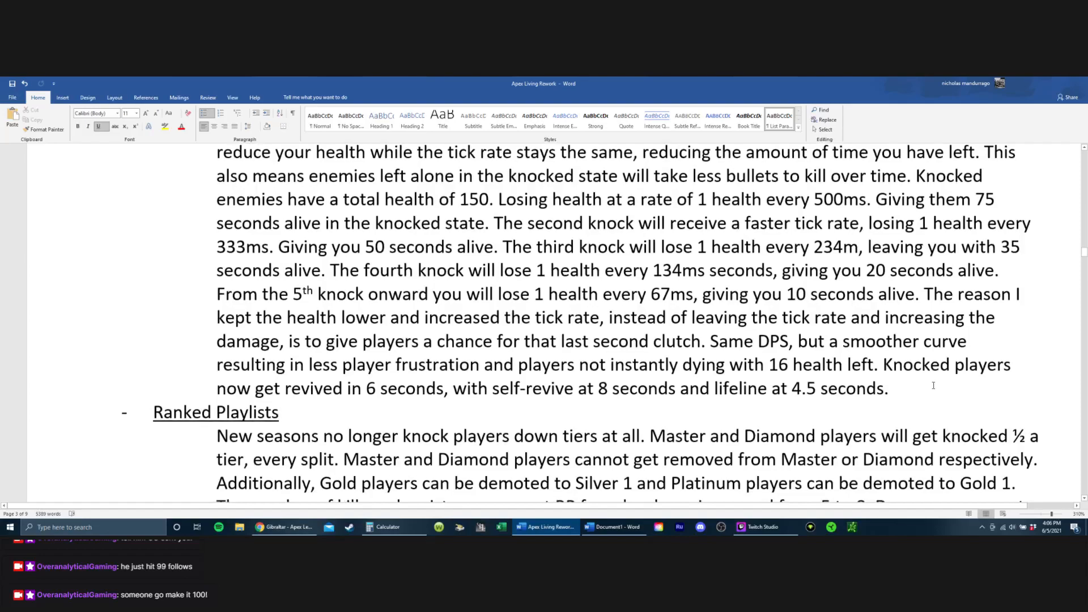
{"action": "left_click", "coordinate": [933, 385]}
{"action": "key", "text": "Return"}
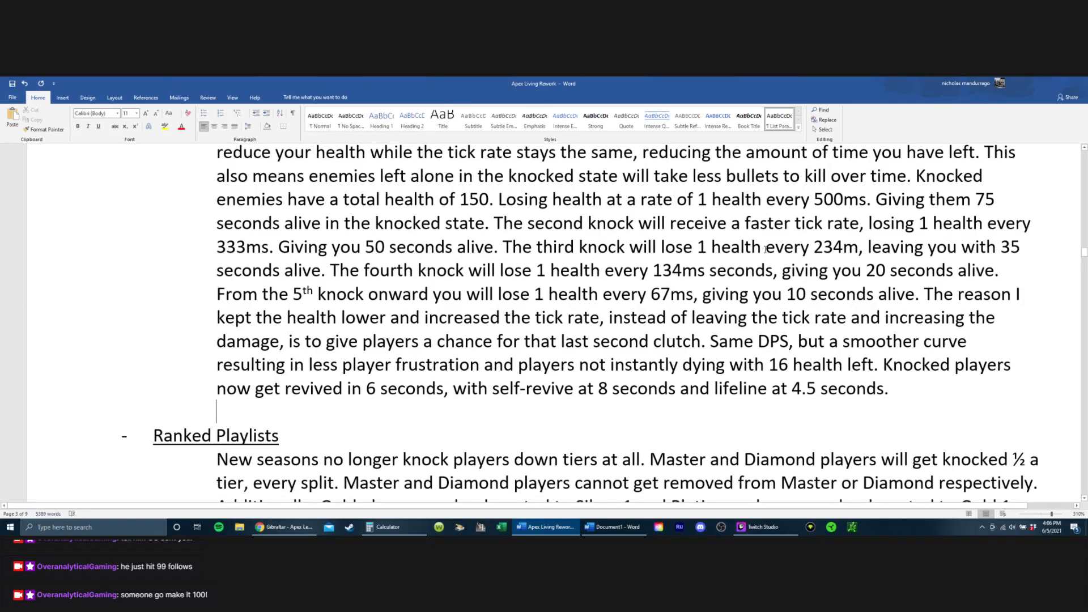
Step: Add "with DOC" after the lifeline revive time at the end of the Knocked Players entry and save the document
{"action": "scroll", "coordinate": [707, 372], "scroll_direction": "up", "scroll_amount": 1}
{"action": "scroll", "coordinate": [838, 396], "scroll_direction": "down", "scroll_amount": 1}
{"action": "left_click", "coordinate": [802, 389]}
{"action": "left_click_drag", "start_coordinate": [716, 389], "coordinate": [855, 389]}
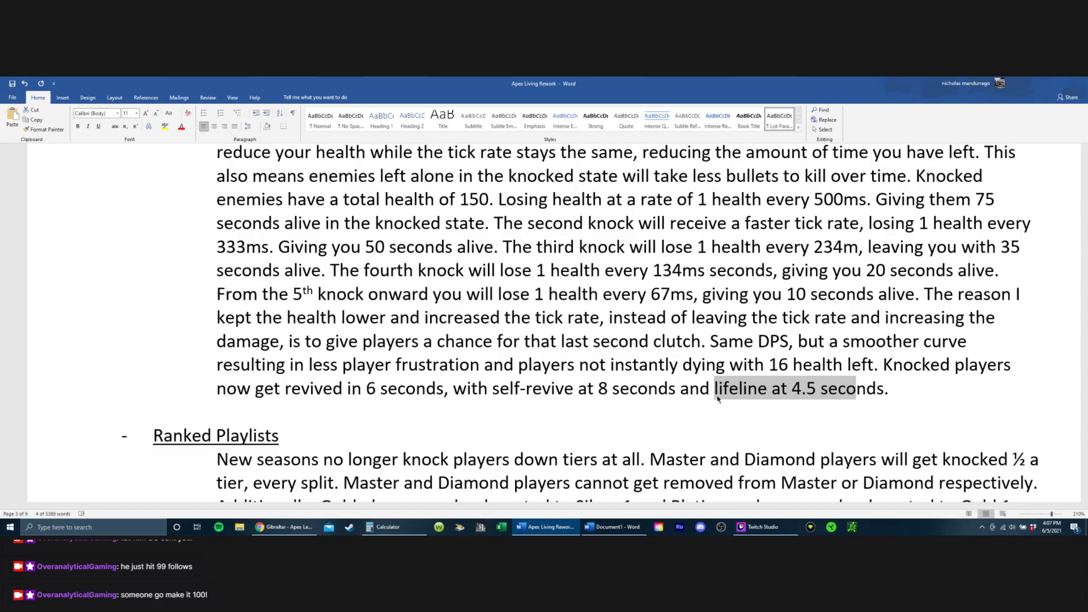
{"action": "left_click_drag", "start_coordinate": [346, 388], "coordinate": [417, 390]}
{"action": "left_click", "coordinate": [901, 394]}
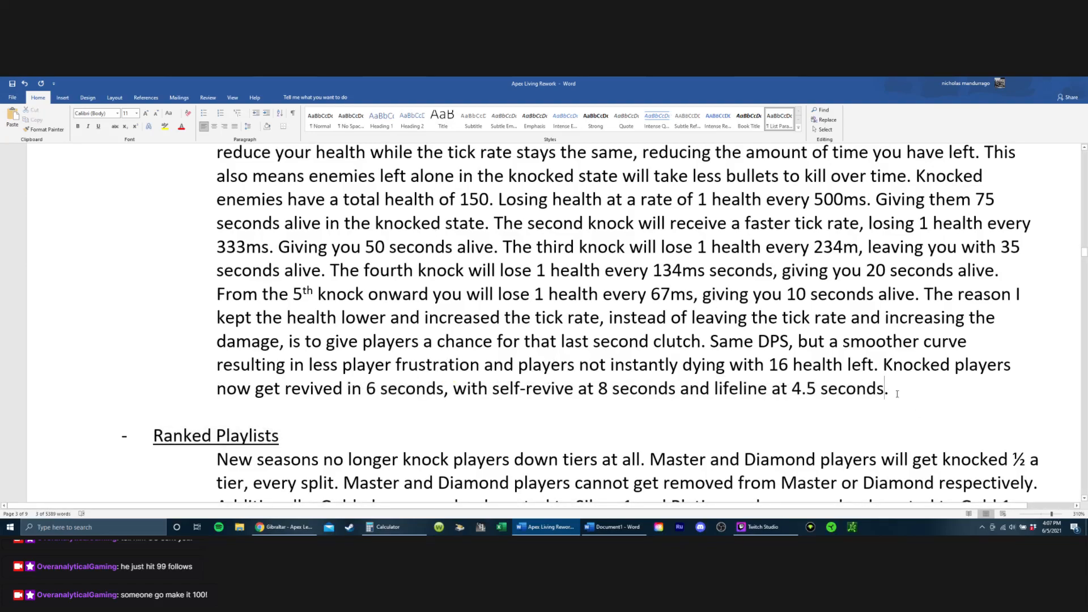
{"action": "type", "text": "with DO"}
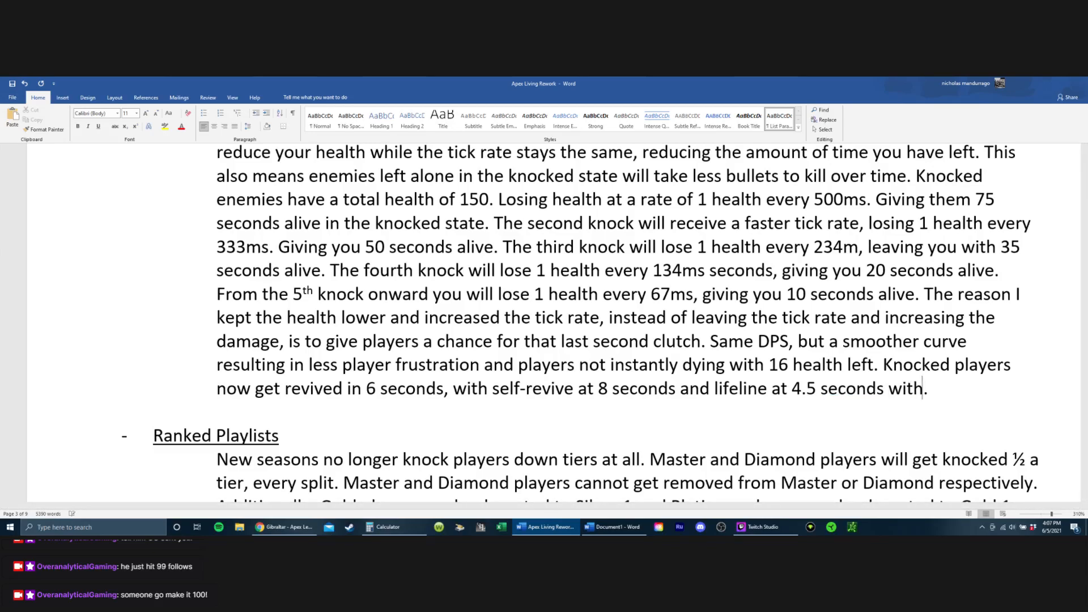
{"action": "key", "text": "BackSpace"}
{"action": "type", "text": "OC"}
{"action": "left_click", "coordinate": [12, 84]}
Step: Review the closing Knocked Players sentences on the tick-rate reasoning and the regular, self-revive and lifeline revive times
{"action": "left_click_drag", "start_coordinate": [803, 390], "coordinate": [776, 390]}
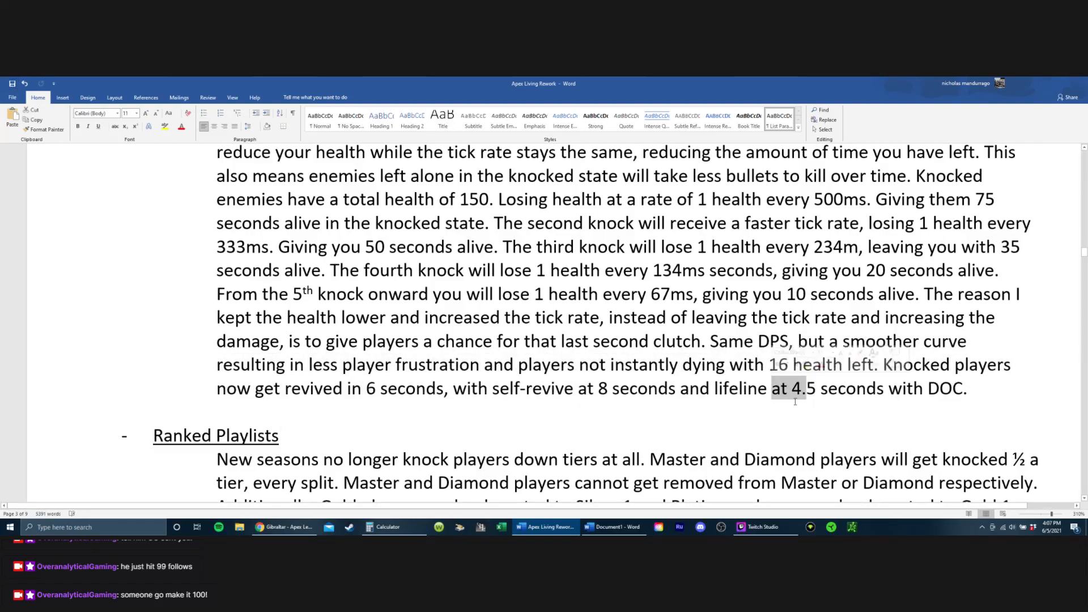
{"action": "left_click", "coordinate": [768, 390]}
{"action": "left_click_drag", "start_coordinate": [671, 318], "coordinate": [888, 390]}
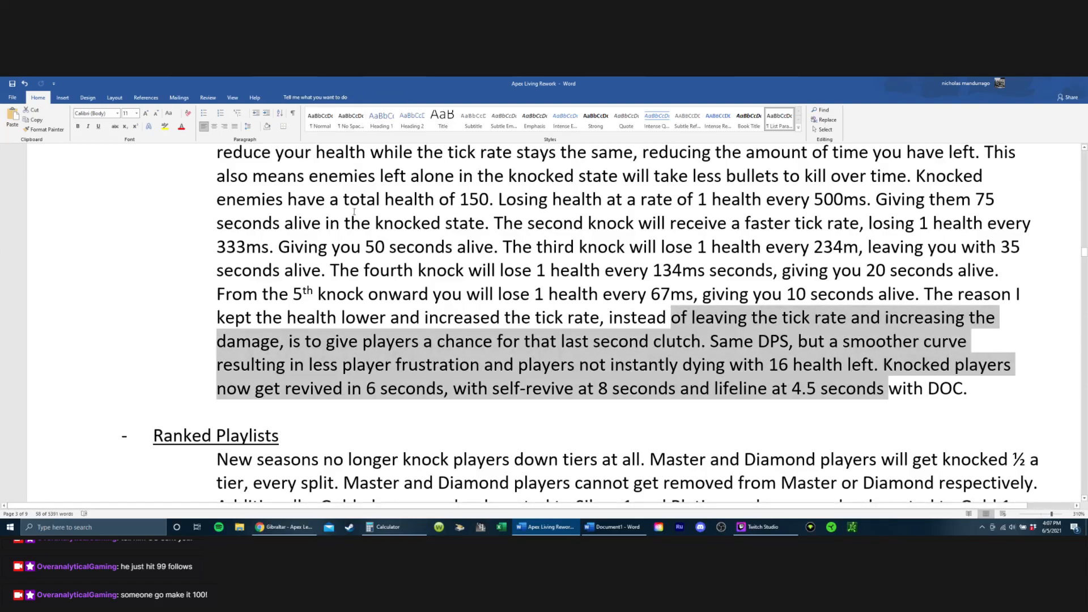
{"action": "left_click", "coordinate": [464, 271]}
{"action": "left_click_drag", "start_coordinate": [686, 398], "coordinate": [1020, 412]}
{"action": "left_click", "coordinate": [689, 409]}
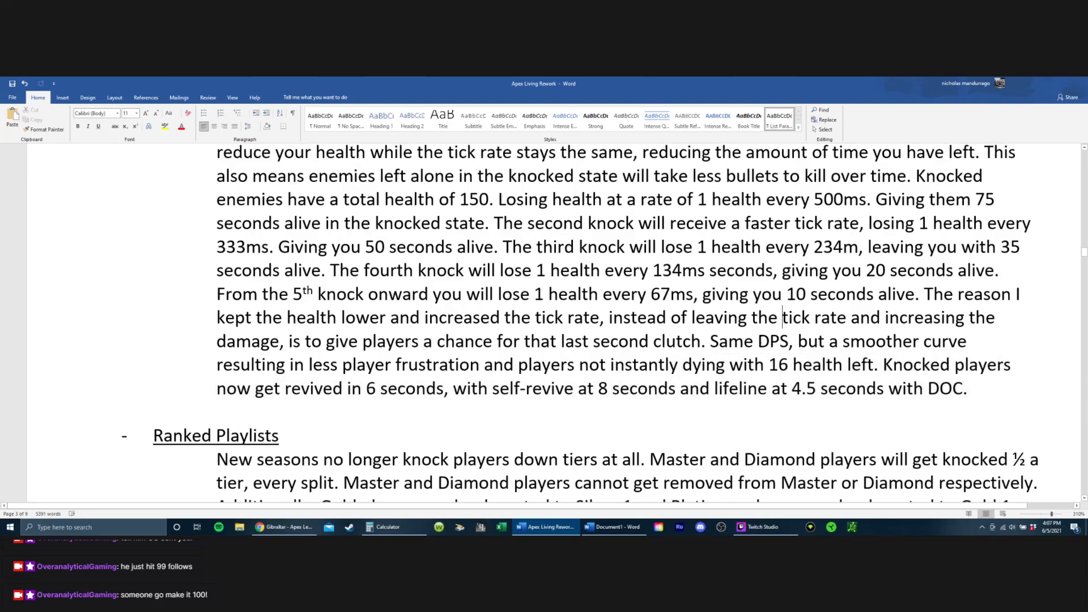
{"action": "left_click", "coordinate": [784, 317]}
{"action": "scroll", "coordinate": [588, 232], "scroll_direction": "up", "scroll_amount": 1}
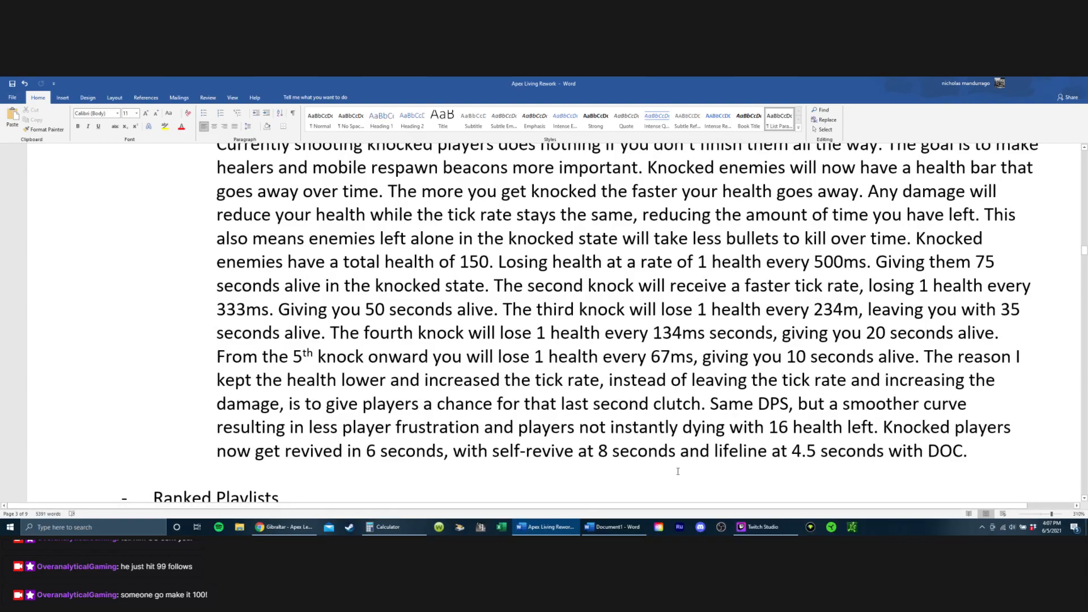
{"action": "left_click_drag", "start_coordinate": [678, 471], "coordinate": [919, 452]}
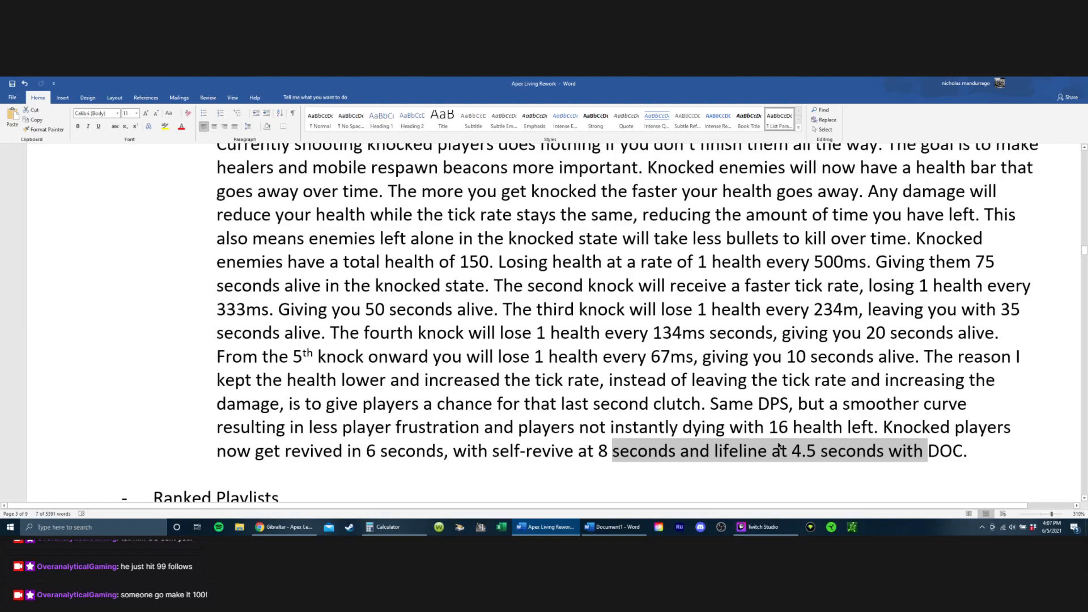
{"action": "scroll", "coordinate": [473, 310], "scroll_direction": "down", "scroll_amount": 1}
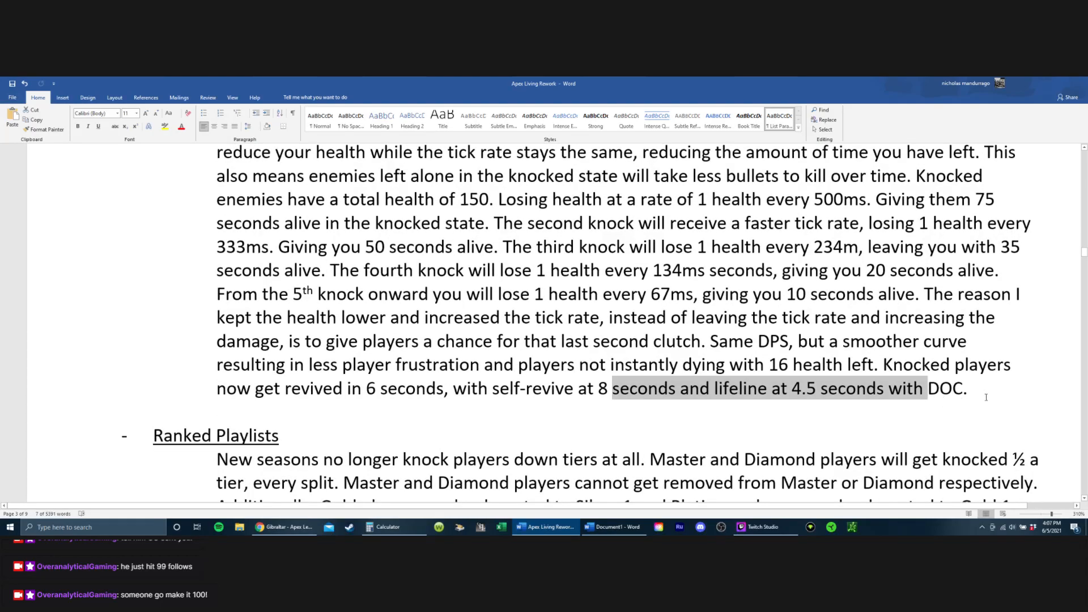
{"action": "left_click", "coordinate": [986, 397]}
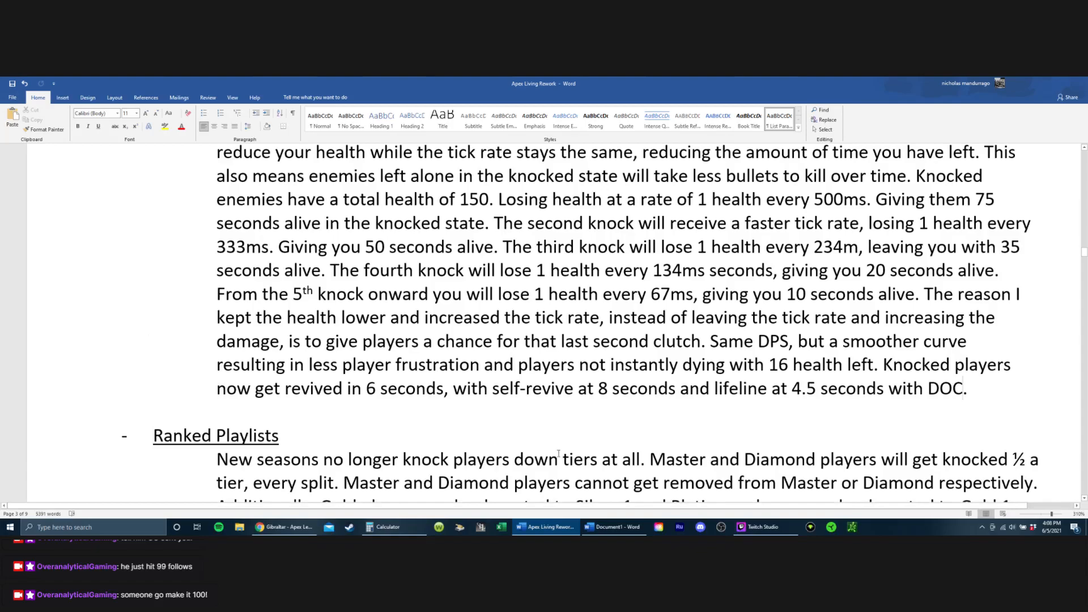
Step: Reread the whole Knocked Players entry, checking the health loss rate and time alive for each successive knock
{"action": "scroll", "coordinate": [679, 415], "scroll_direction": "up", "scroll_amount": 10}
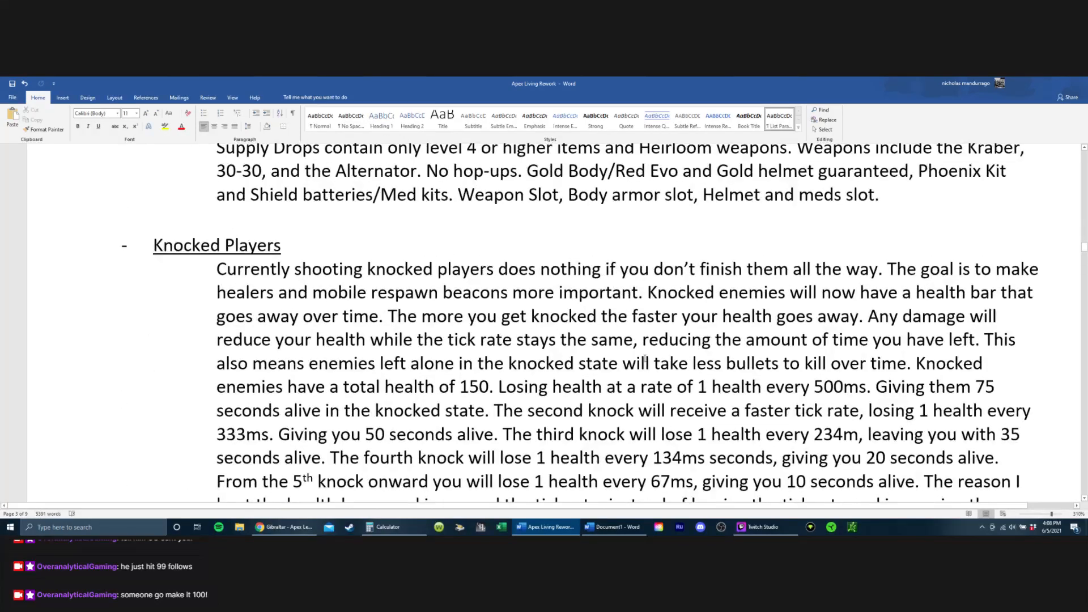
{"action": "scroll", "coordinate": [645, 358], "scroll_direction": "down", "scroll_amount": 4}
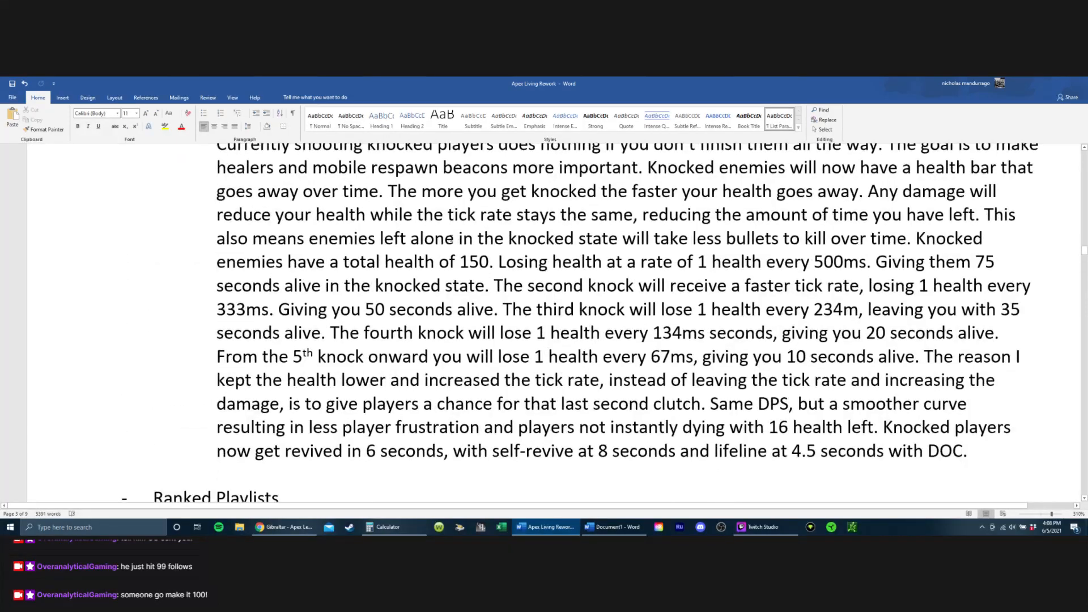
{"action": "left_click", "coordinate": [754, 357], "text": "shift"}
{"action": "scroll", "coordinate": [541, 345], "scroll_direction": "up", "scroll_amount": 2}
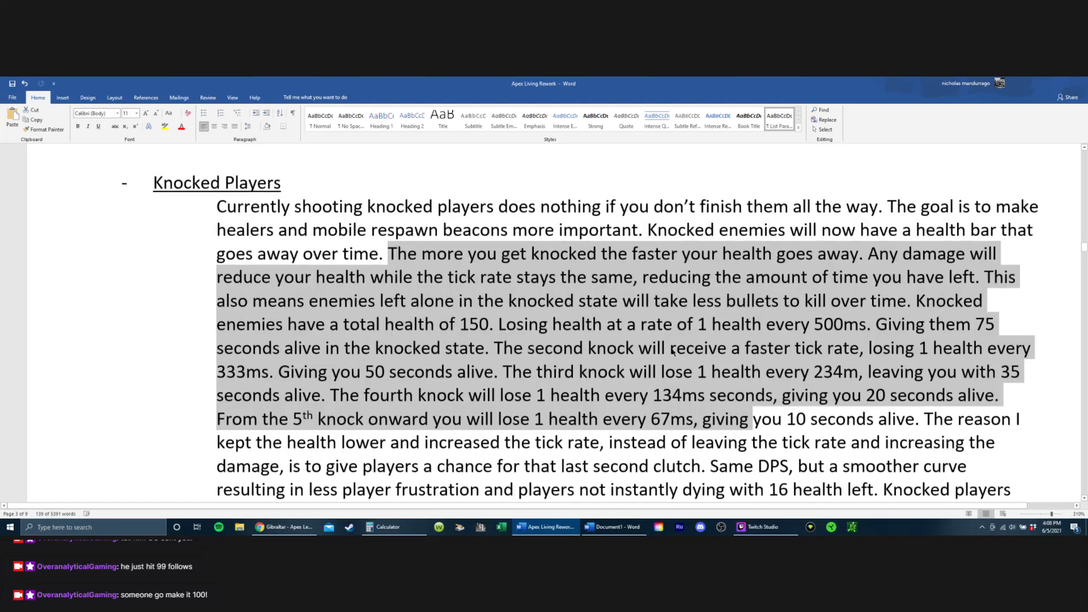
{"action": "left_click", "coordinate": [542, 346]}
{"action": "scroll", "coordinate": [505, 335], "scroll_direction": "down", "scroll_amount": 2}
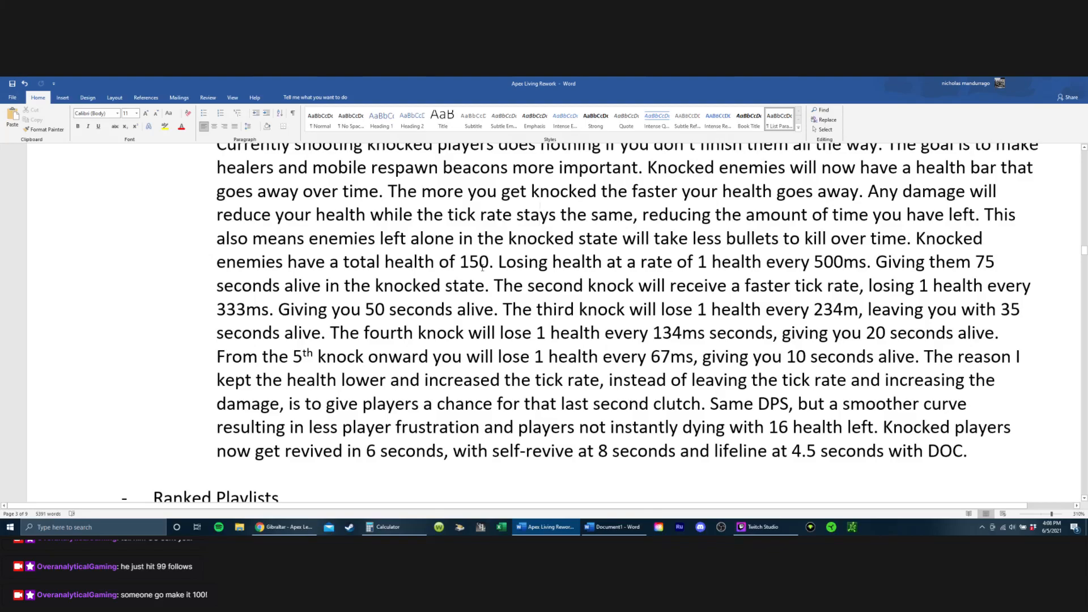
{"action": "scroll", "coordinate": [482, 266], "scroll_direction": "up", "scroll_amount": 5}
{"action": "scroll", "coordinate": [479, 258], "scroll_direction": "down", "scroll_amount": 7}
{"action": "scroll", "coordinate": [472, 245], "scroll_direction": "up", "scroll_amount": 3}
{"action": "scroll", "coordinate": [465, 237], "scroll_direction": "down", "scroll_amount": 1}
{"action": "scroll", "coordinate": [439, 241], "scroll_direction": "up", "scroll_amount": 1}
{"action": "left_click_drag", "start_coordinate": [819, 234], "coordinate": [934, 400]}
{"action": "scroll", "coordinate": [821, 338], "scroll_direction": "down", "scroll_amount": 1}
{"action": "left_click", "coordinate": [741, 313]}
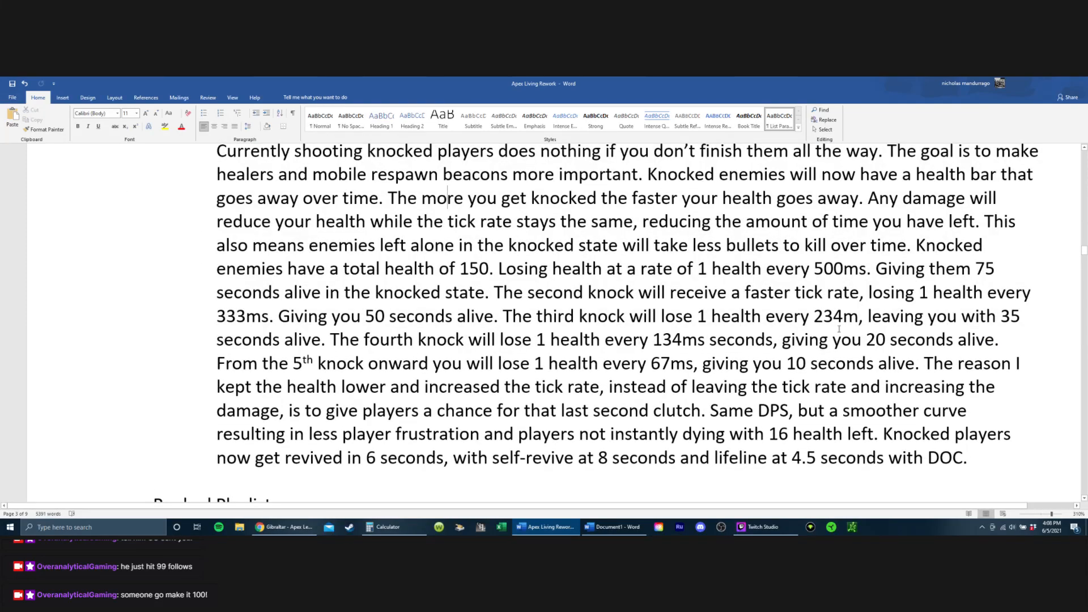
{"action": "left_click_drag", "start_coordinate": [445, 198], "coordinate": [865, 340]}
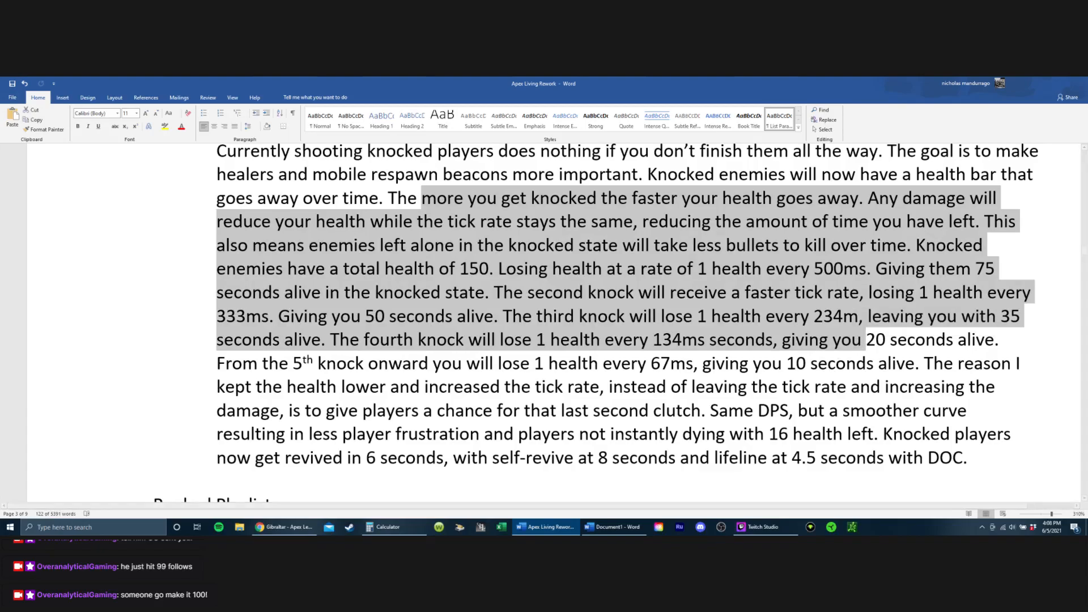
{"action": "scroll", "coordinate": [661, 244], "scroll_direction": "down", "scroll_amount": 2}
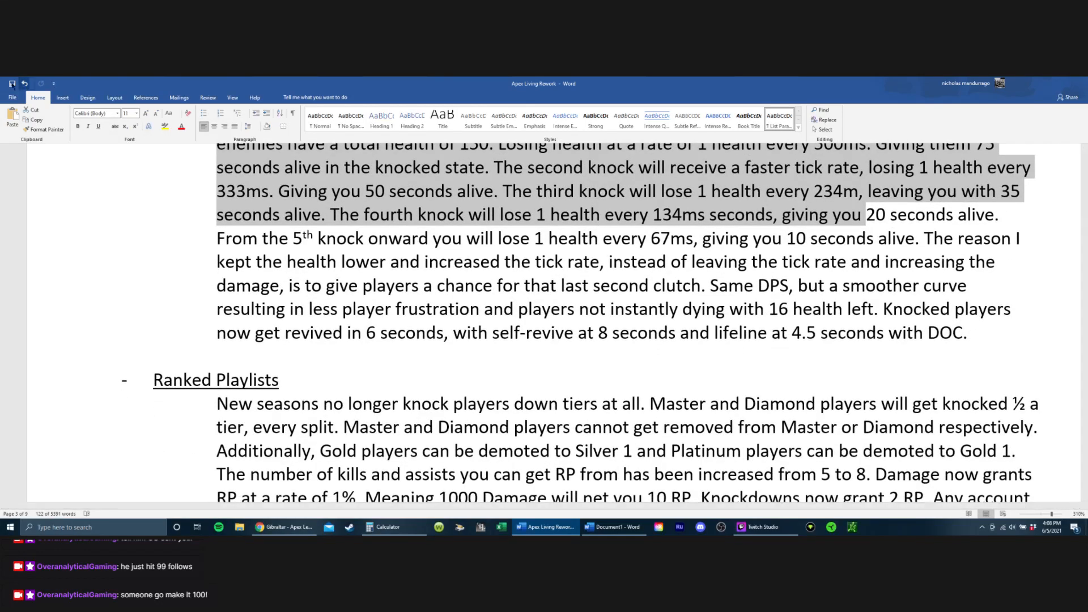
{"action": "left_click_drag", "start_coordinate": [725, 305], "coordinate": [1017, 327]}
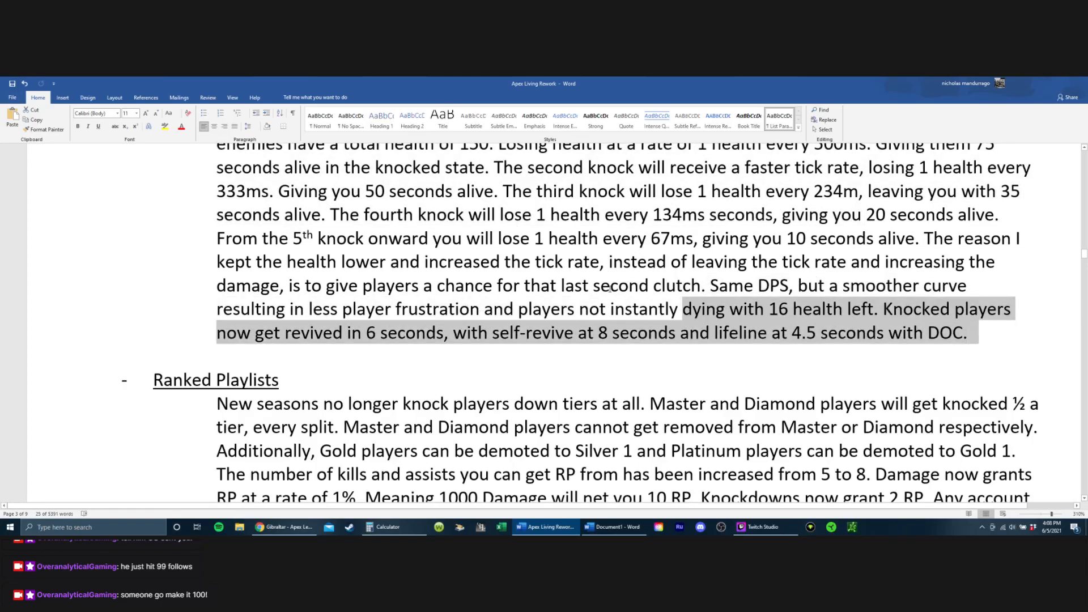
{"action": "scroll", "coordinate": [618, 284], "scroll_direction": "down", "scroll_amount": 3}
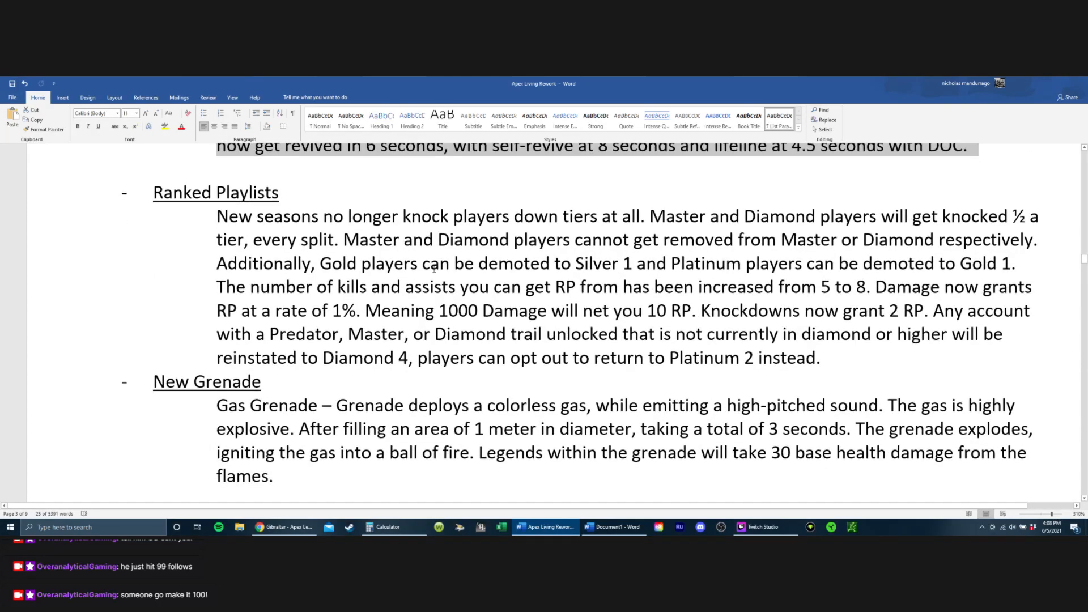
Step: Insert a blank line between the Ranked Playlists text and the New Grenade heading
{"action": "left_click", "coordinate": [435, 269]}
{"action": "scroll", "coordinate": [434, 269], "scroll_direction": "down", "scroll_amount": 1}
{"action": "scroll", "coordinate": [511, 283], "scroll_direction": "up", "scroll_amount": 1}
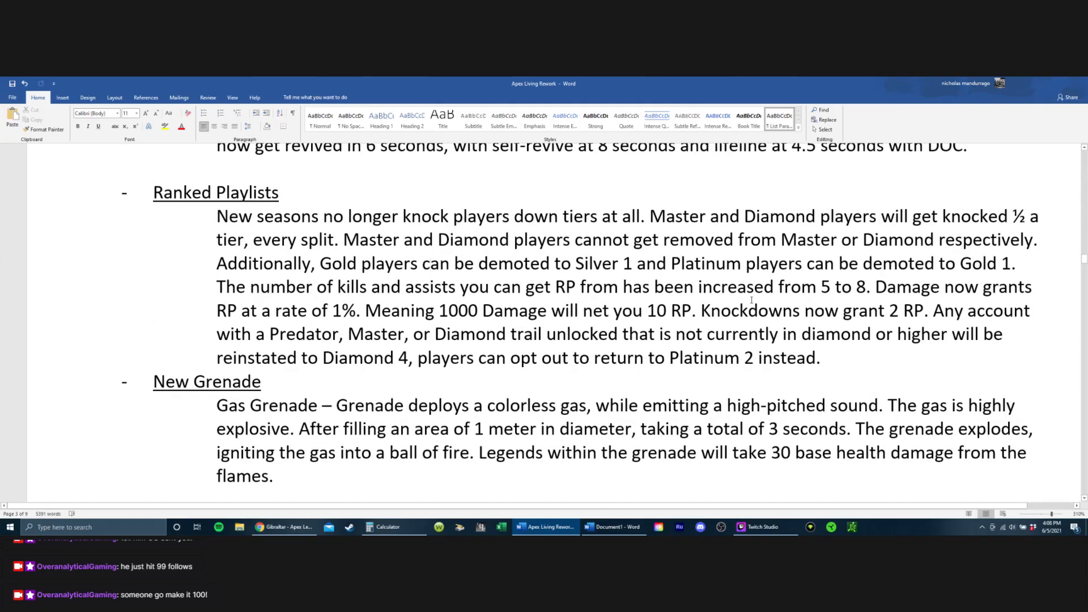
{"action": "left_click", "coordinate": [905, 371]}
{"action": "key", "text": "Return"}
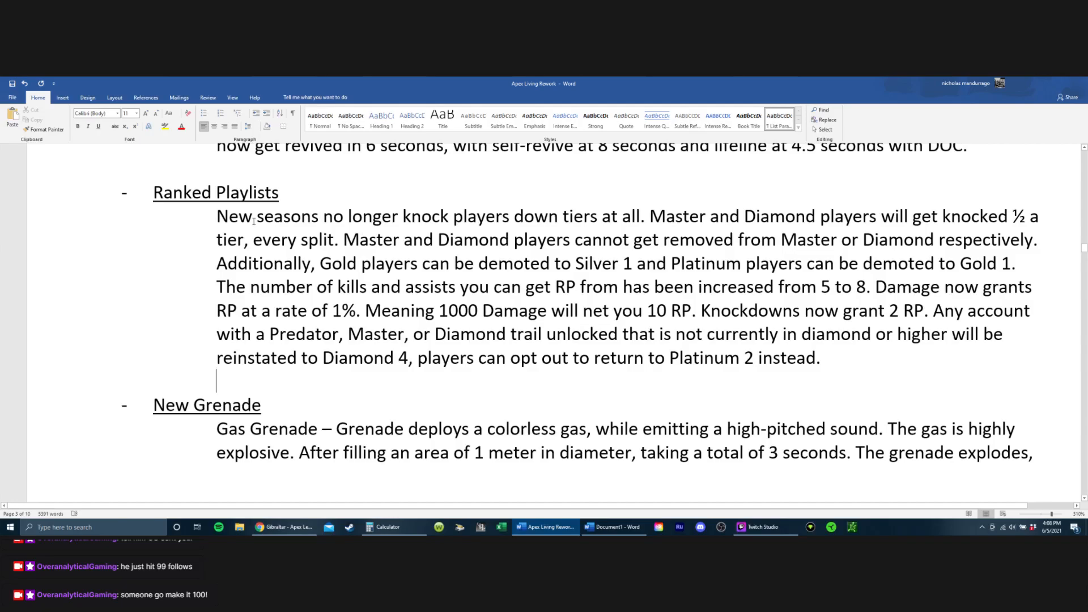
Step: Delete the two sentences about Master and Diamond players from the Ranked Playlists entry and put a blank line in their place
{"action": "left_click_drag", "start_coordinate": [331, 210], "coordinate": [651, 215]}
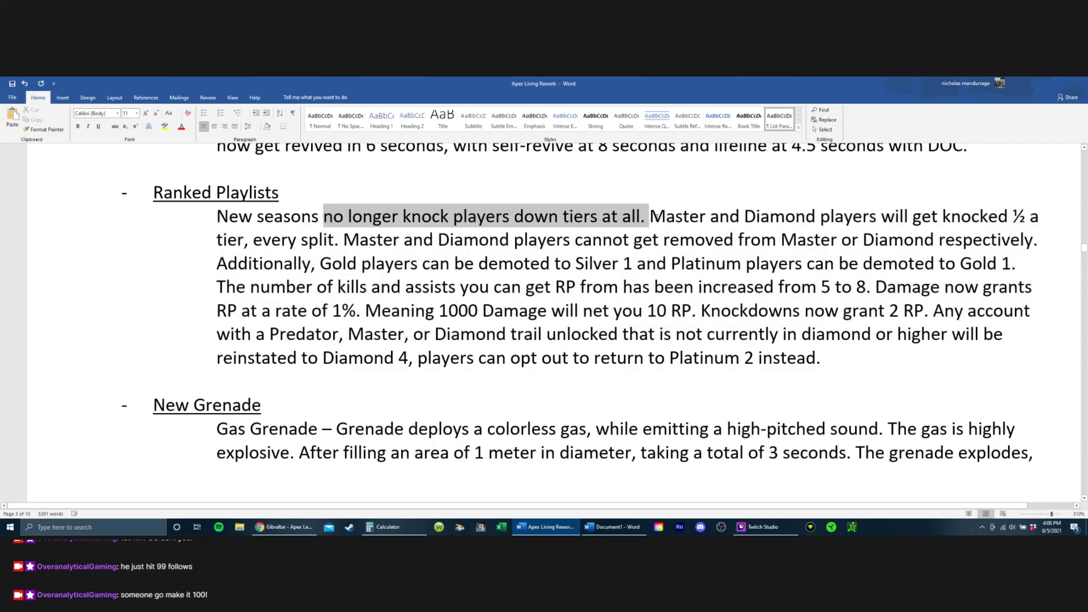
{"action": "left_click", "coordinate": [616, 286]}
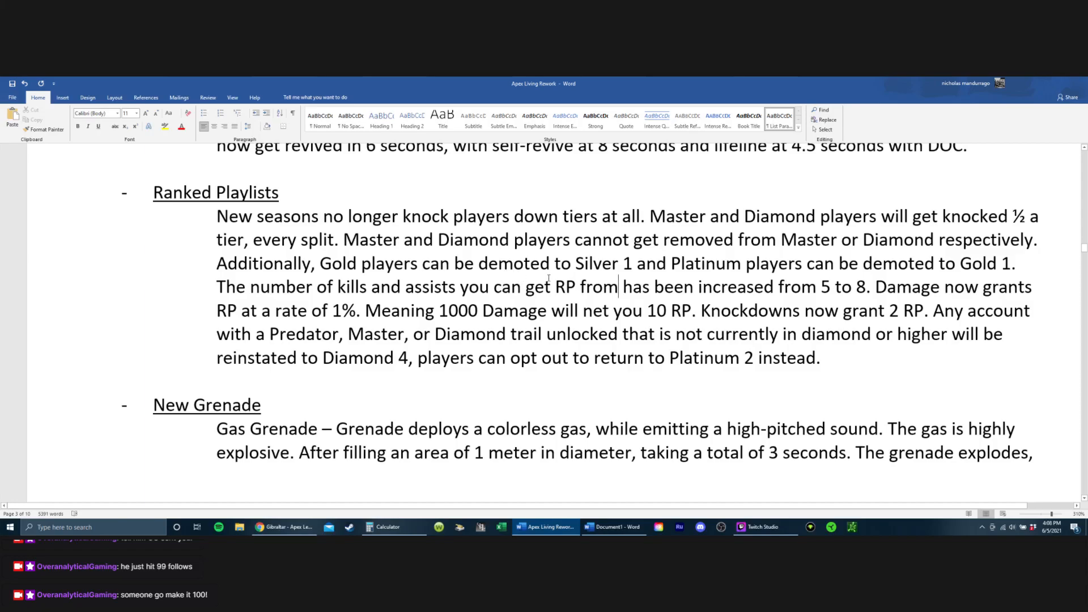
{"action": "left_click_drag", "start_coordinate": [637, 263], "coordinate": [1024, 267]}
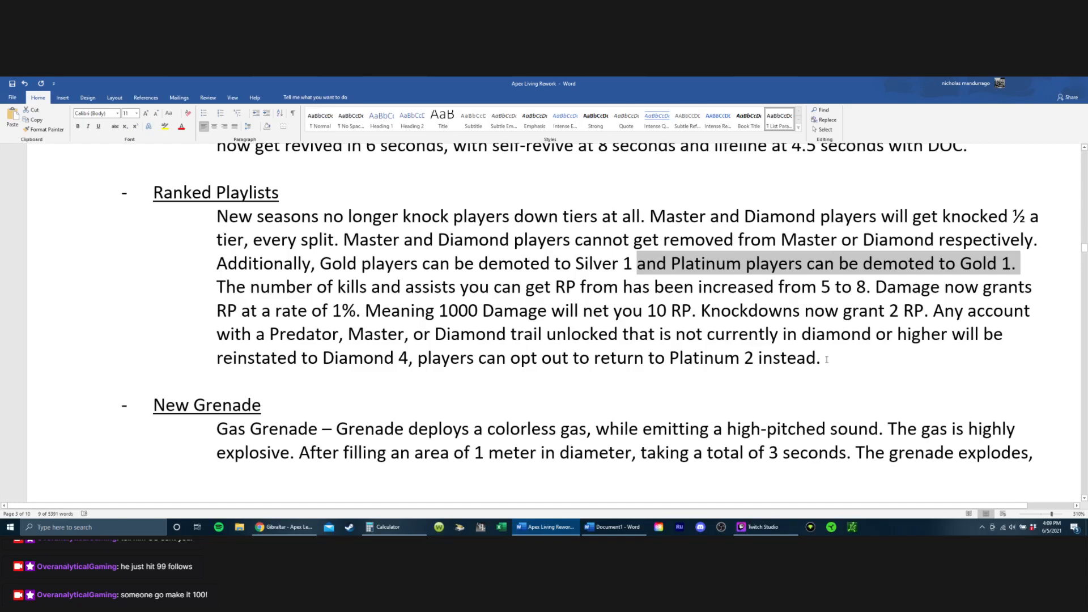
{"action": "left_click", "coordinate": [872, 361]}
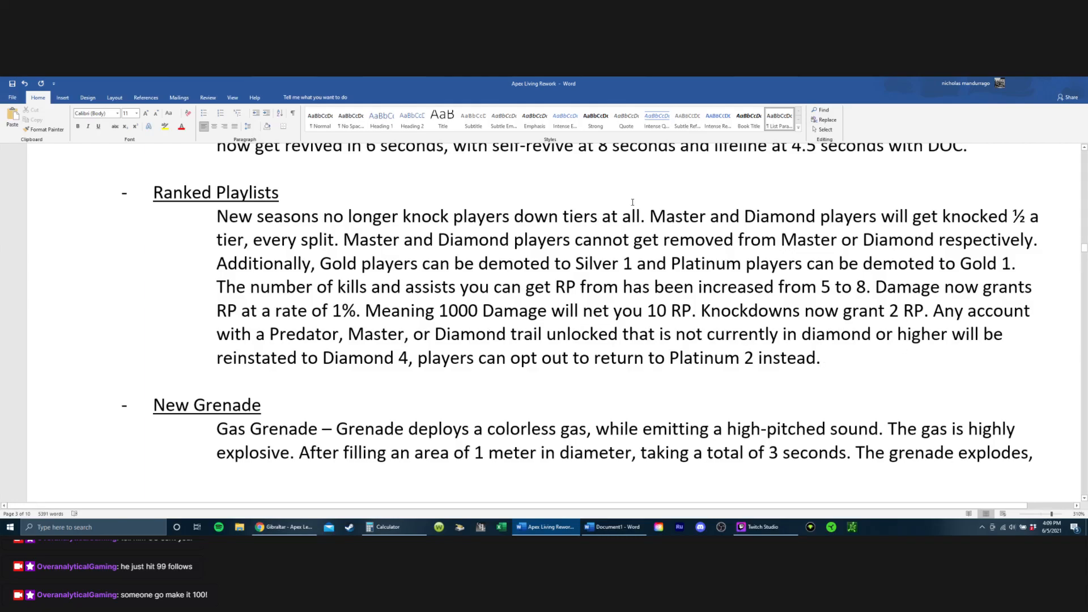
{"action": "left_click_drag", "start_coordinate": [650, 216], "coordinate": [1040, 240]}
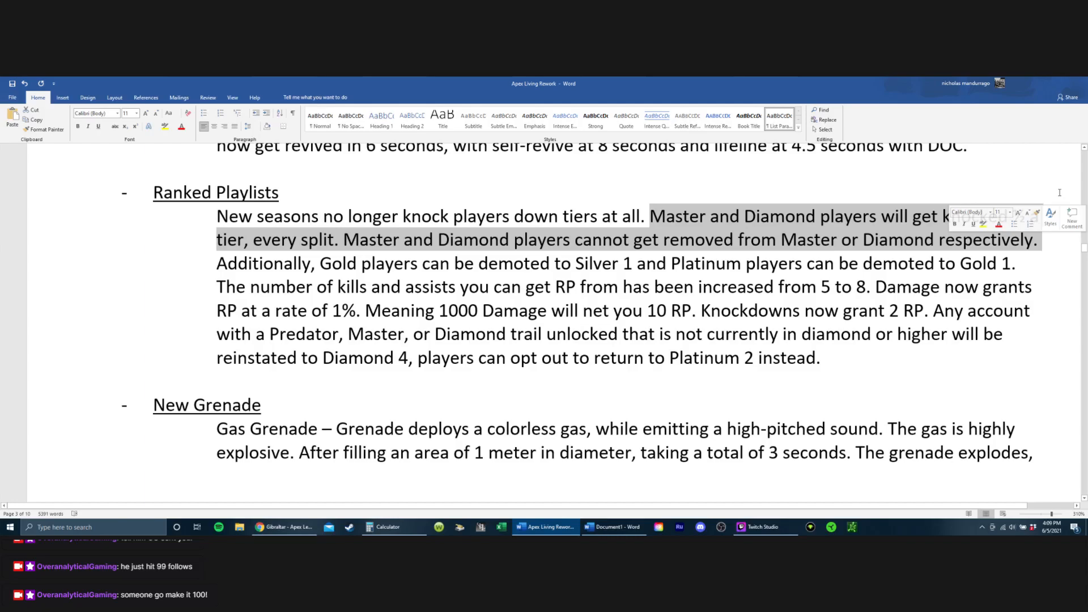
{"action": "key", "text": "BackSpace"}
{"action": "key", "text": "Return"}
{"action": "key", "text": "Return"}
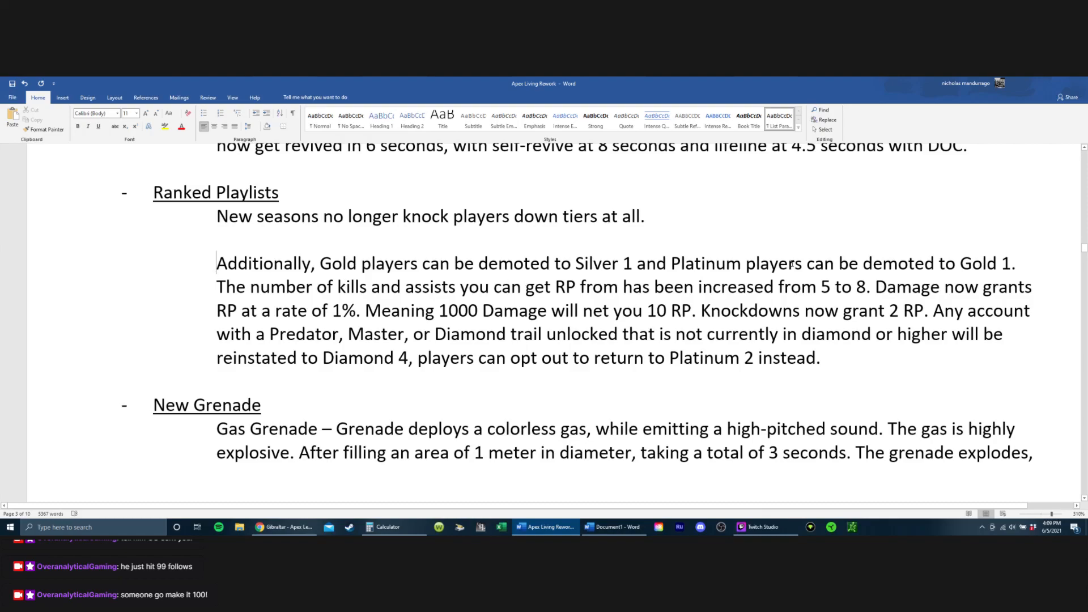
Step: Delete the Ranked Playlists sentence about Gold players being demoted to Silver 1 and Platinum players to Gold 1
{"action": "left_click_drag", "start_coordinate": [1024, 258], "coordinate": [114, 243]}
{"action": "left_click", "coordinate": [58, 268]}
{"action": "left_click", "coordinate": [58, 268]}
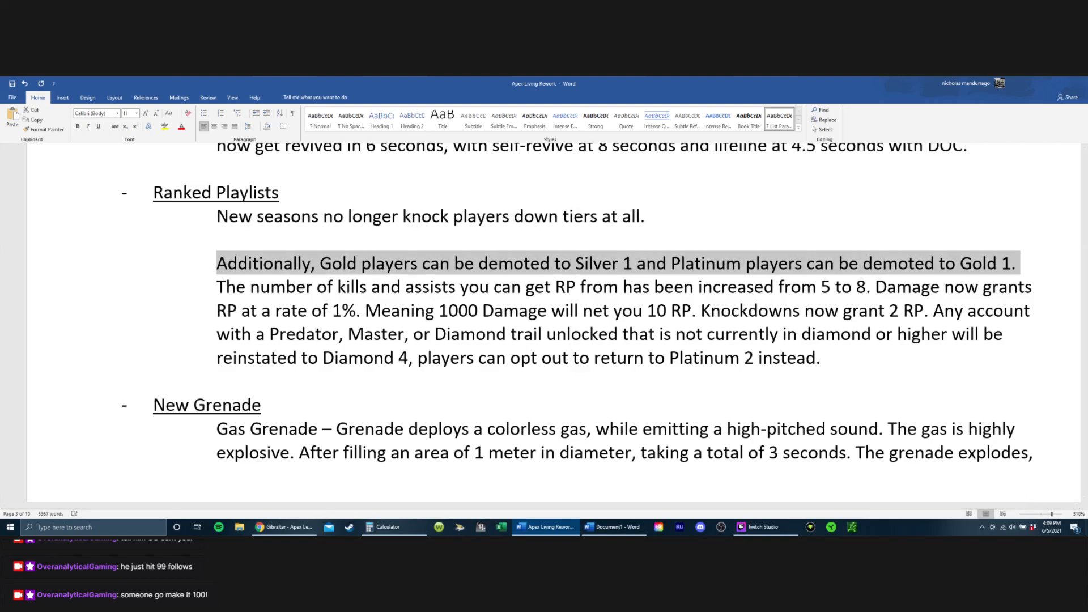
{"action": "key", "text": "Delete"}
{"action": "key", "text": "Left"}
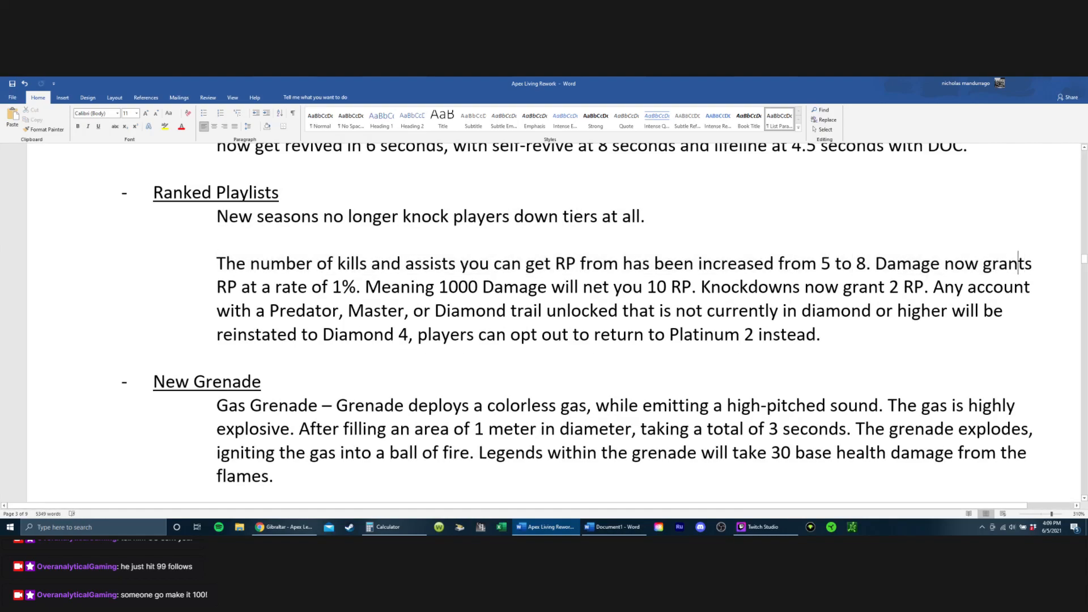
{"action": "left_click", "coordinate": [717, 220]}
{"action": "type", "text": "Sploits"}
{"action": "key", "text": "BackSpace"}
{"action": "key", "text": "BackSpace"}
{"action": "key", "text": "BackSpace"}
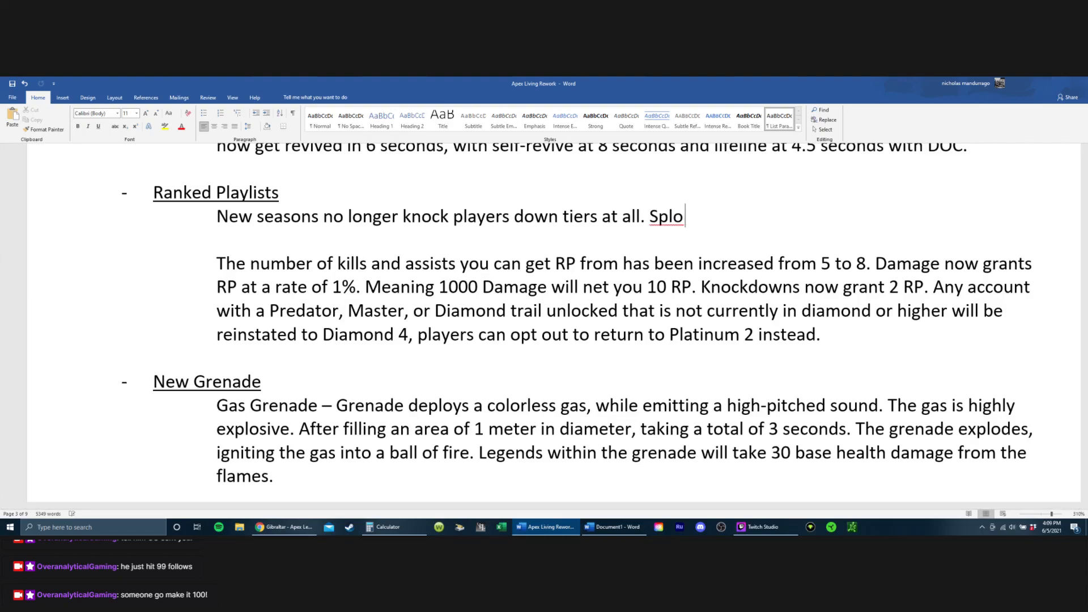
{"action": "key", "text": "BackSpace"}
{"action": "type", "text": "its will"}
{"action": "type", "text": "no"}
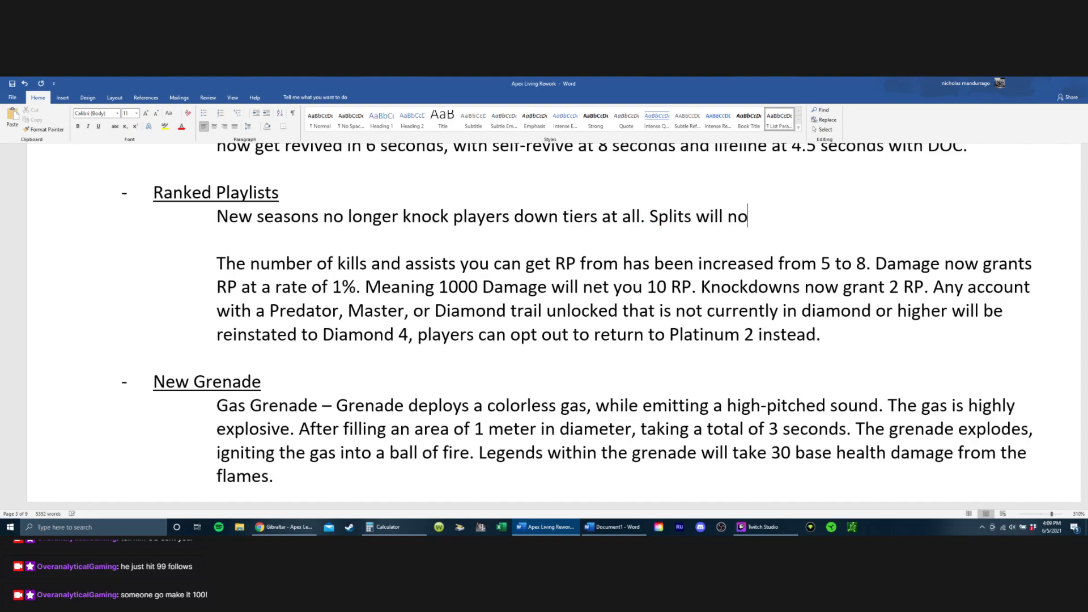
{"action": "key", "text": "BackSpace"}
{"action": "key", "text": "BackSpace"}
{"action": "type", "text": "know rte"}
{"action": "key", "text": "BackSpace"}
{"action": "key", "text": "BackSpace"}
{"action": "type", "text": "est"}
{"action": "key", "text": "BackSpace"}
{"action": "type", "text": "et players bacc"}
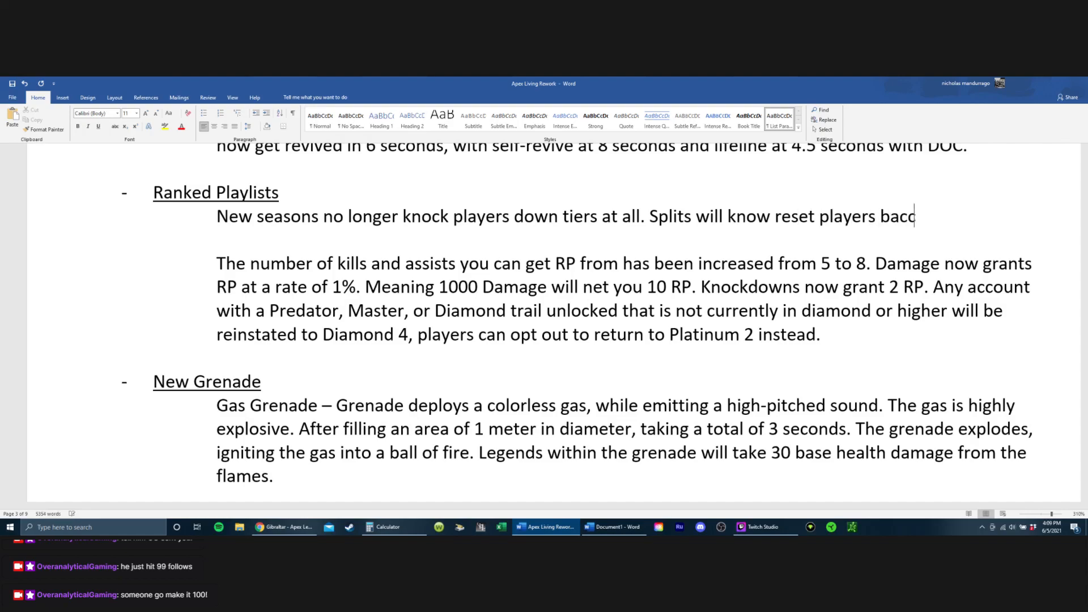
{"action": "key", "text": "BackSpace"}
{"action": "type", "text": "k to the"}
{"action": "type", "text": "start of the"}
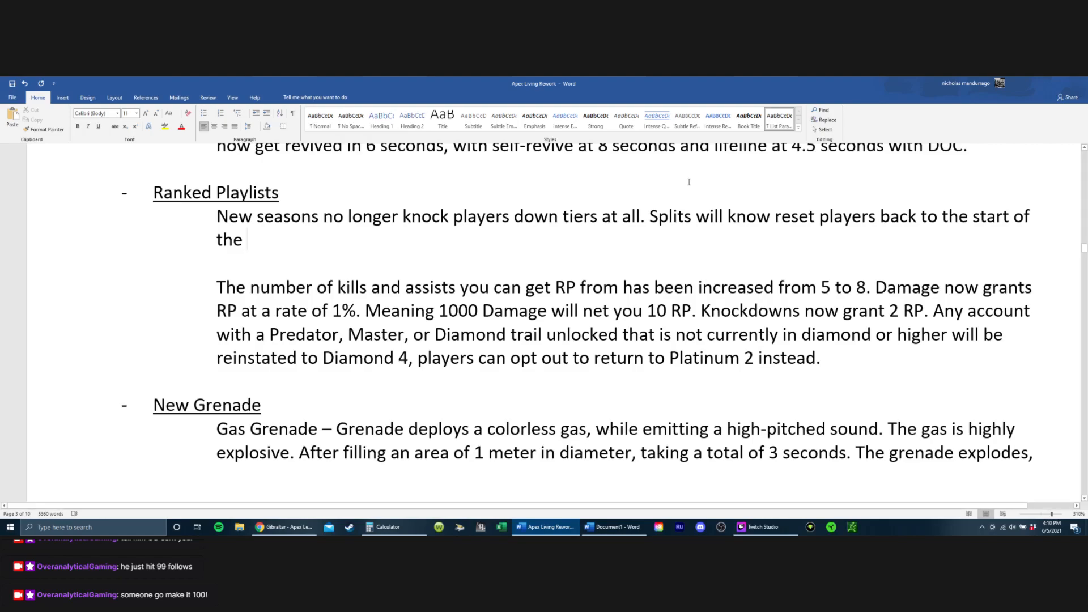
{"action": "key", "text": "shift+Left"}
{"action": "key", "text": "shift+Left"}
{"action": "key", "text": "shift+Left"}
{"action": "key", "text": "shift+Left"}
{"action": "key", "text": "shift+Left"}
{"action": "key", "text": "shift+Left"}
{"action": "key", "text": "shift+Left"}
{"action": "key", "text": "shift+Left"}
{"action": "key", "text": "shift+Left"}
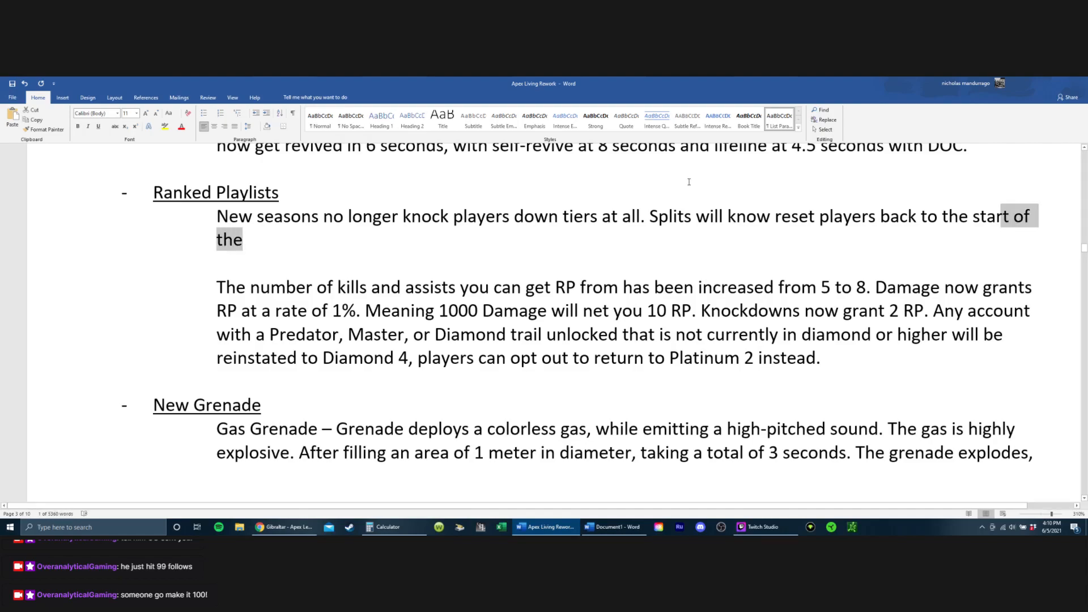
{"action": "key", "text": "shift+Left"}
{"action": "key", "text": "shift+Left"}
{"action": "key", "text": "shift+Left"}
{"action": "key", "text": "shift+Left"}
{"action": "key", "text": "shift+Left"}
{"action": "key", "text": "shift+Left"}
{"action": "key", "text": "shift+Left"}
{"action": "key", "text": "shift+Left"}
{"action": "key", "text": "shift+Left"}
{"action": "key", "text": "shift+Left"}
{"action": "key", "text": "shift+Left"}
{"action": "key", "text": "shift+Left"}
{"action": "key", "text": "shift+Left"}
{"action": "key", "text": "shift+Left"}
{"action": "key", "text": "shift+Left"}
{"action": "key", "text": "shift+Left"}
{"action": "key", "text": "shift+Left"}
{"action": "key", "text": "shift+Left"}
{"action": "key", "text": "shift+Left"}
{"action": "key", "text": "shift+Left"}
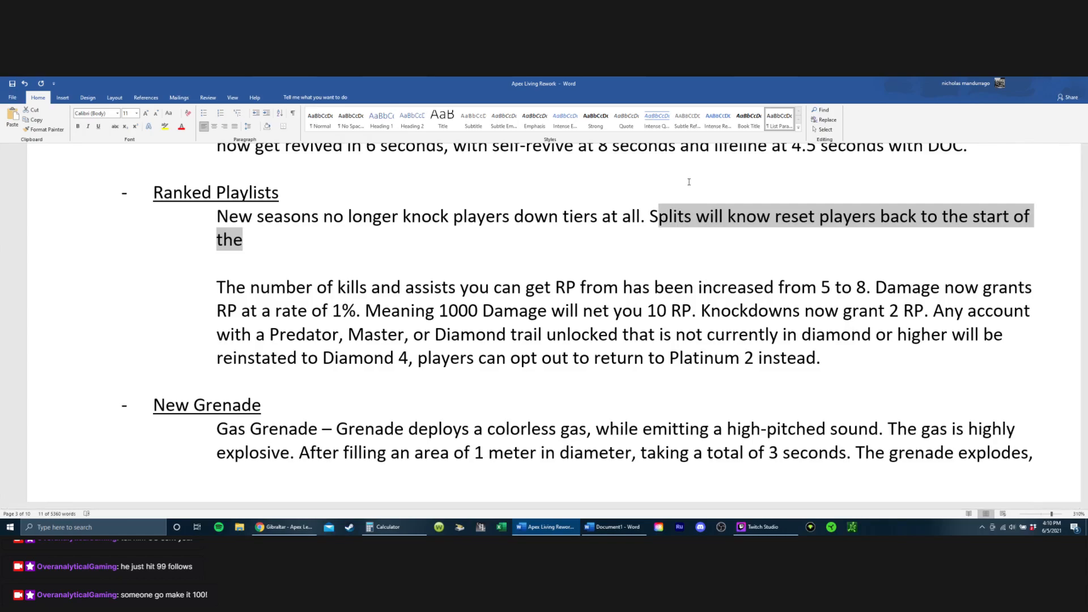
{"action": "key", "text": "shift+Left"}
{"action": "key", "text": "BackSpace"}
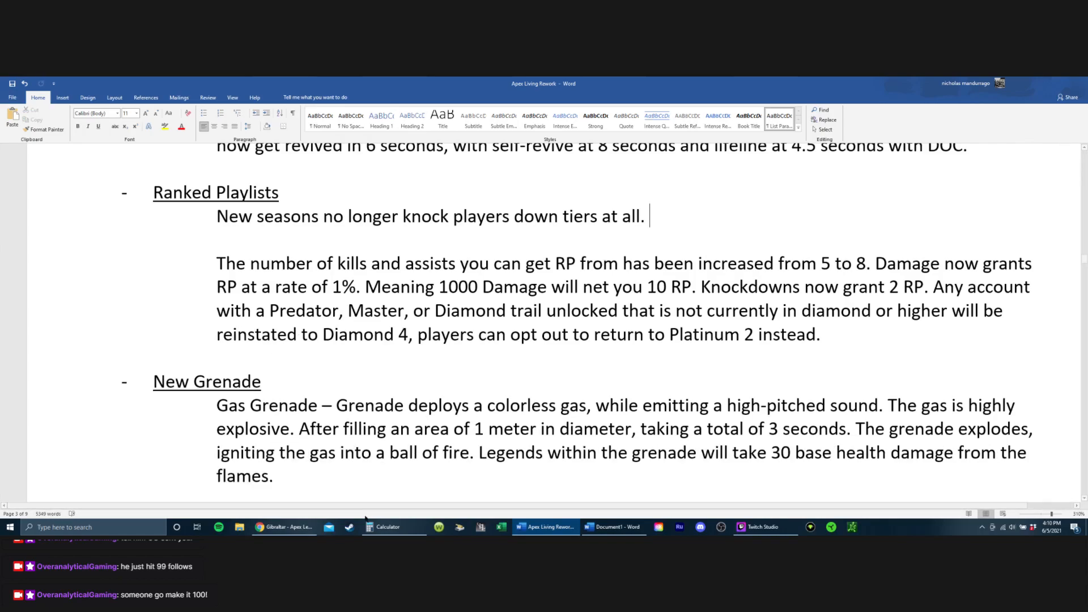
Step: Add the sentence "Splits now remove X RP from every players amount." after the new seasons sentence under Ranked Playlists
{"action": "type", "text": "Spolit"}
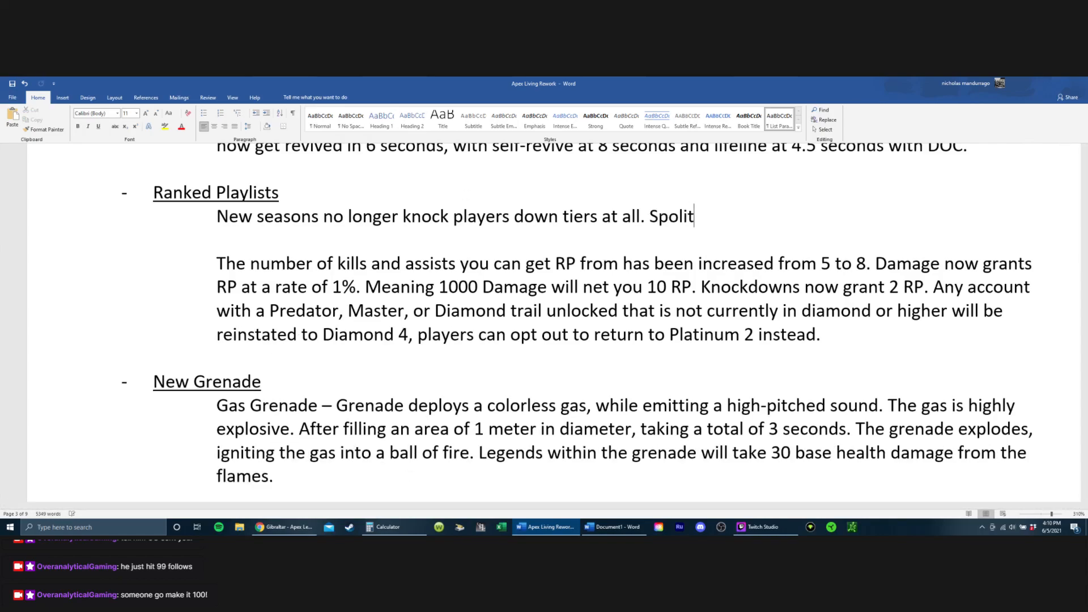
{"action": "type", "text": "s"}
{"action": "key", "text": "BackSpace"}
{"action": "key", "text": "BackSpace"}
{"action": "key", "text": "BackSpace"}
{"action": "key", "text": "BackSpace"}
{"action": "key", "text": "BackSpace"}
{"action": "type", "text": "lits now remove "}
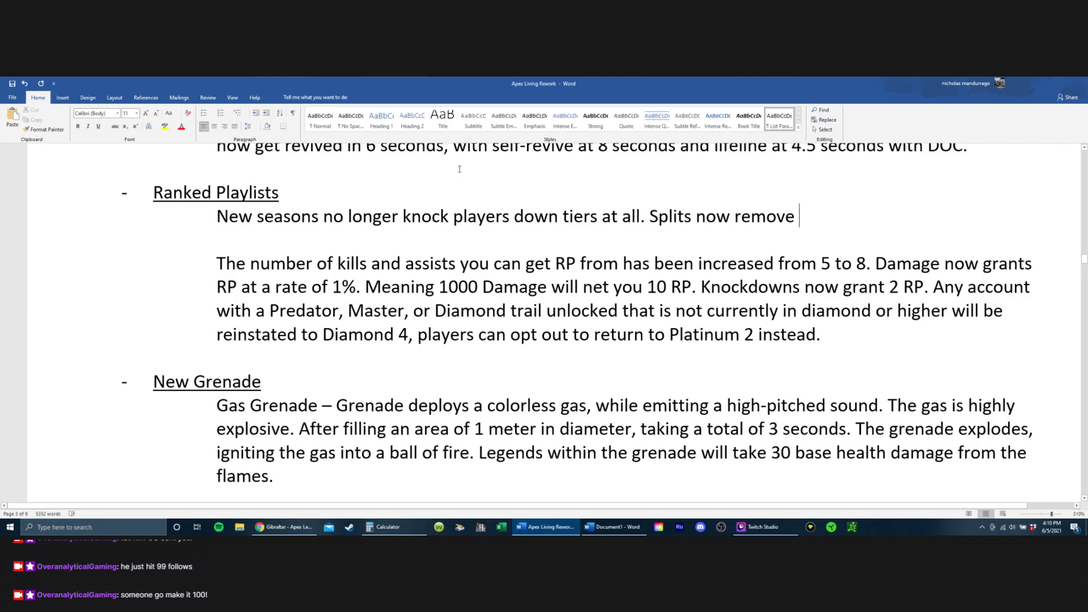
{"action": "type", "text": "X RP from "}
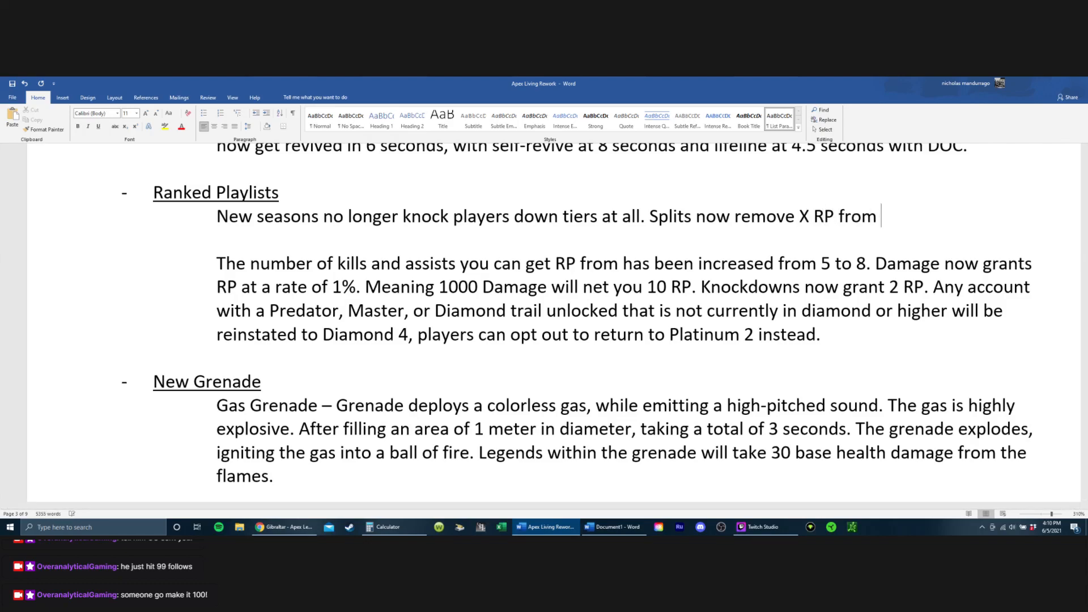
{"action": "type", "text": "every pol"}
{"action": "key", "text": "BackSpace"}
{"action": "key", "text": "BackSpace"}
{"action": "type", "text": "layers "}
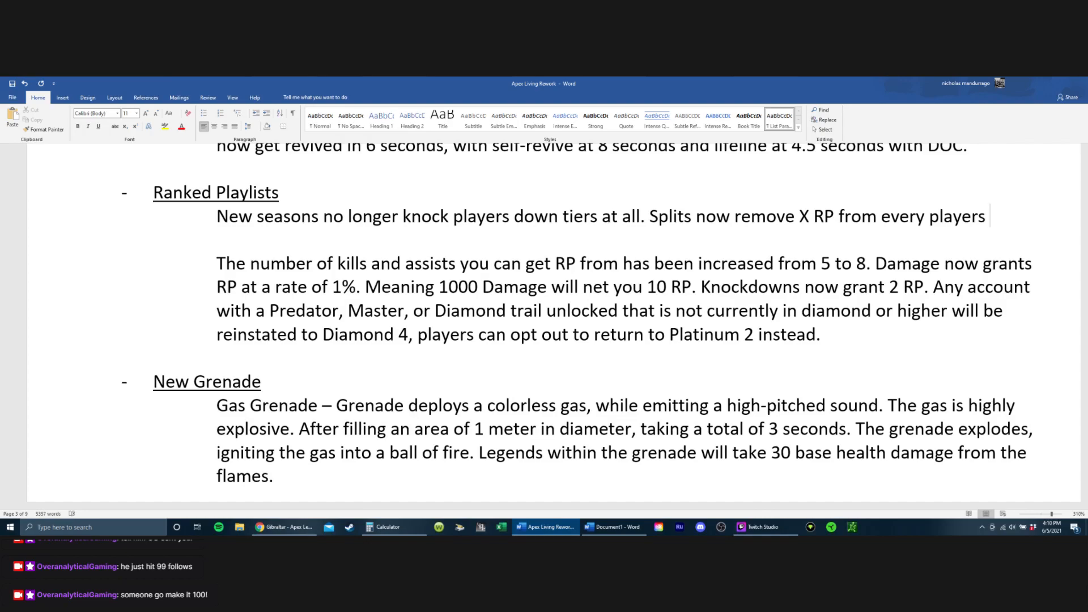
{"action": "type", "text": "amount."}
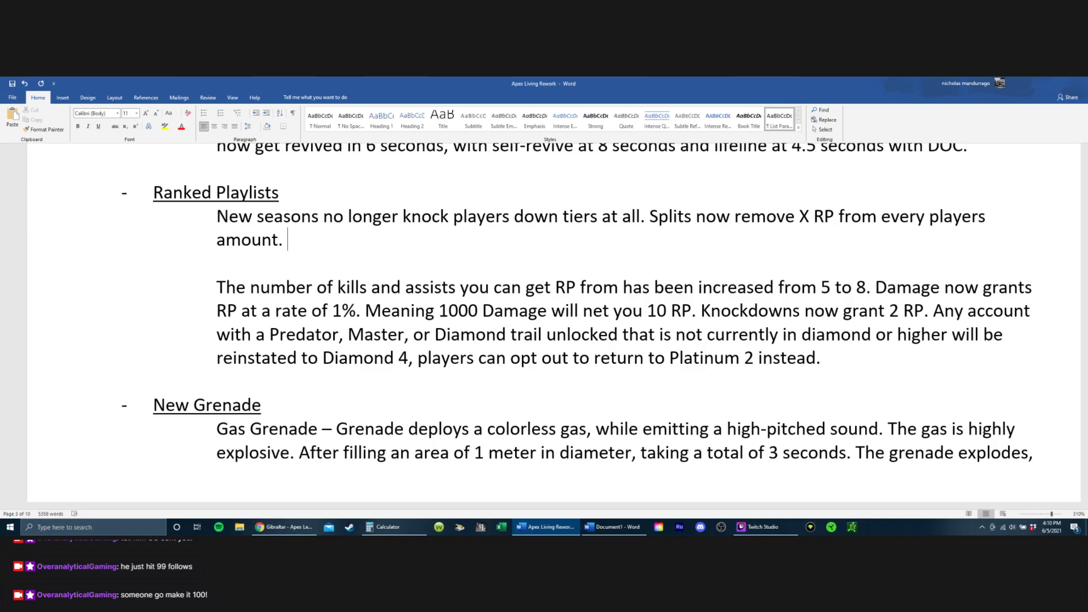
{"action": "scroll", "coordinate": [438, 242], "scroll_direction": "up", "scroll_amount": 4}
{"action": "scroll", "coordinate": [438, 242], "scroll_direction": "down", "scroll_amount": 3}
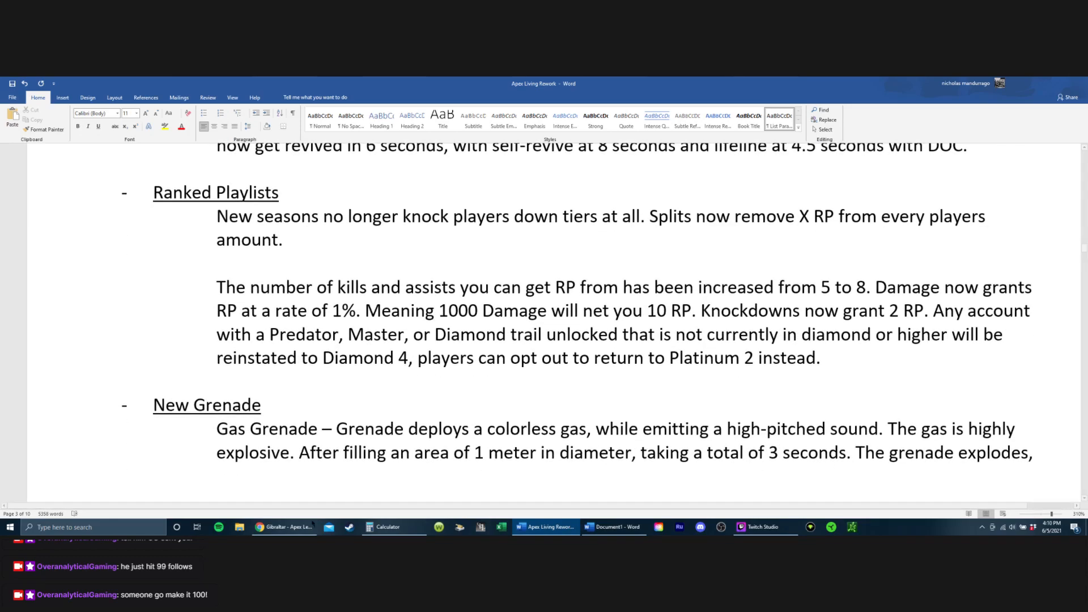
Step: Switch to the Apex Legends Wiki in the browser and examine the Ranked Leagues page's RP gain/loss and tier RP requirement tables
{"action": "left_click", "coordinate": [283, 527]}
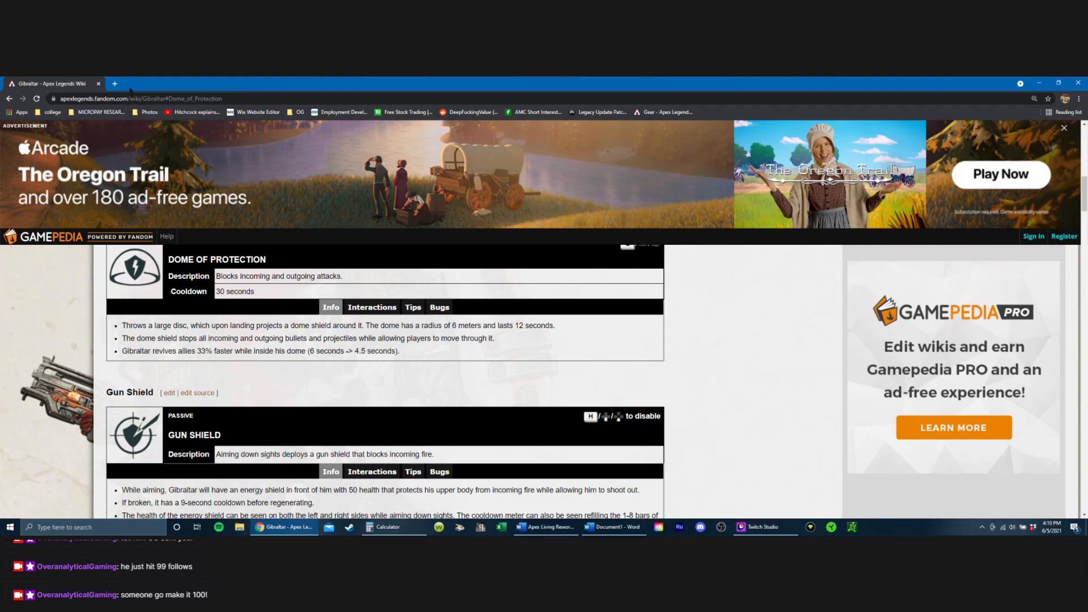
{"action": "scroll", "coordinate": [368, 420], "scroll_direction": "up", "scroll_amount": 10}
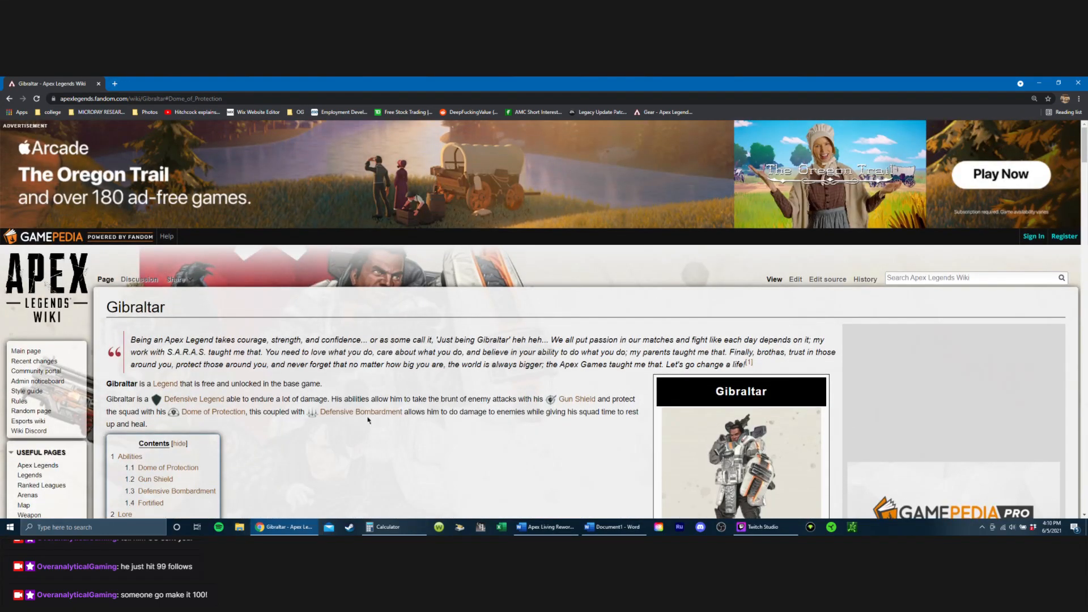
{"action": "scroll", "coordinate": [363, 423], "scroll_direction": "down", "scroll_amount": 3}
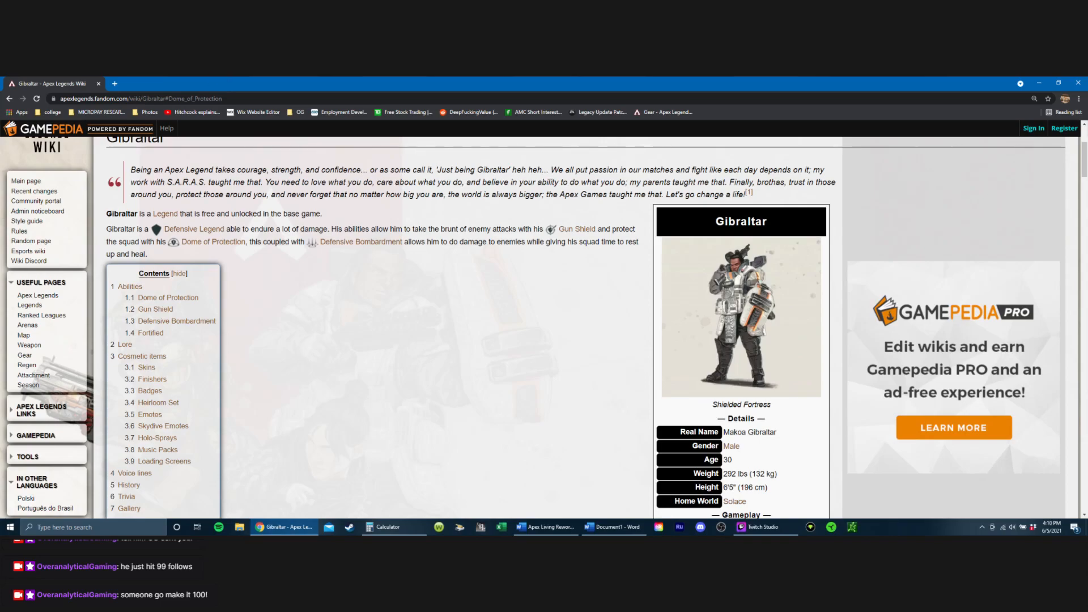
{"action": "left_click", "coordinate": [34, 316]}
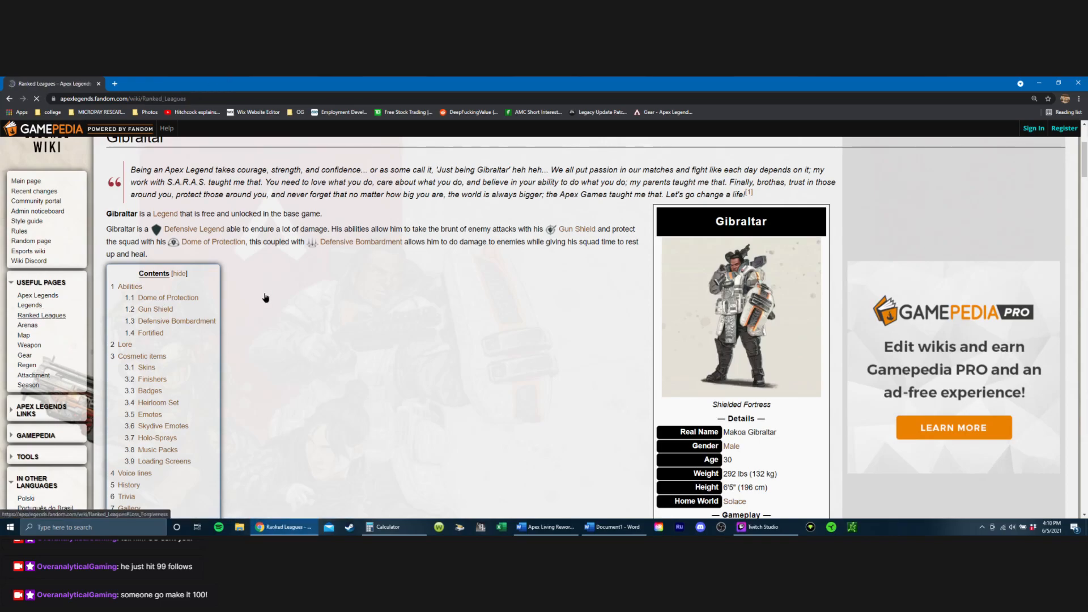
{"action": "scroll", "coordinate": [280, 309], "scroll_direction": "down", "scroll_amount": 1}
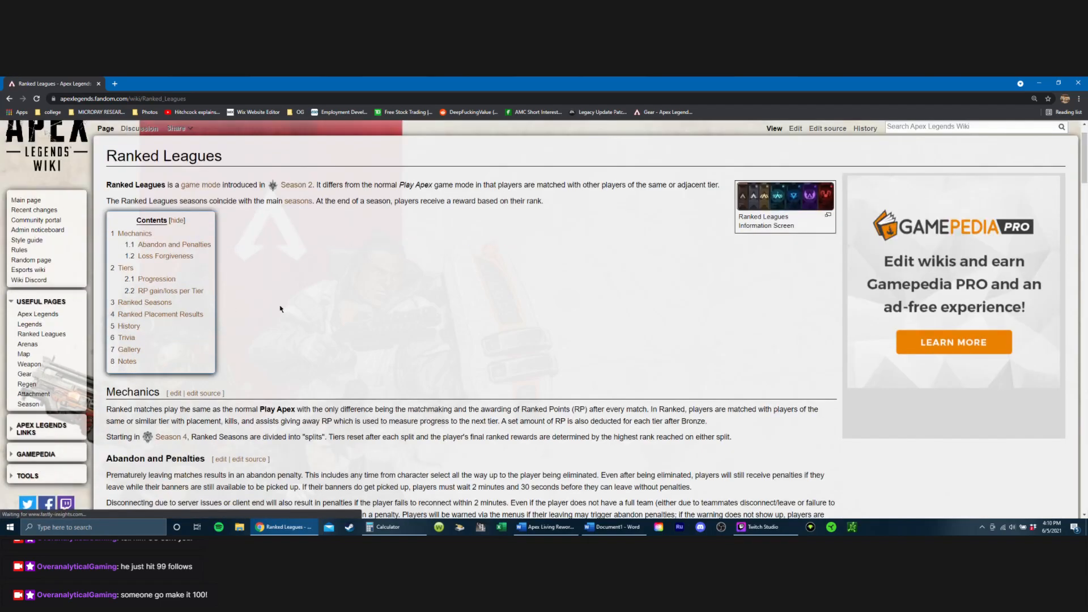
{"action": "scroll", "coordinate": [246, 374], "scroll_direction": "down", "scroll_amount": 1}
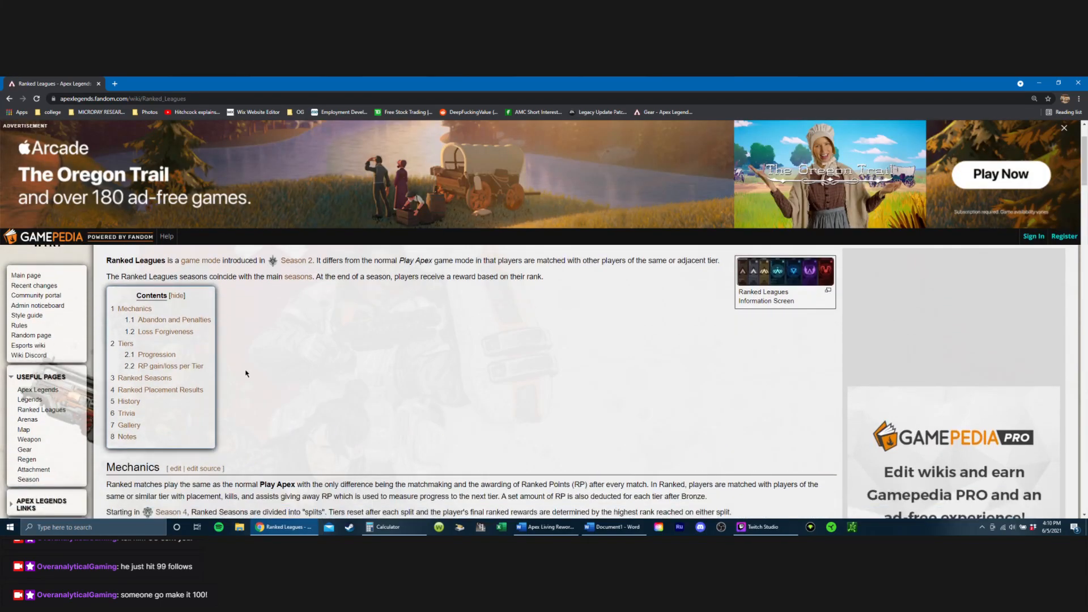
{"action": "left_click", "coordinate": [201, 364]}
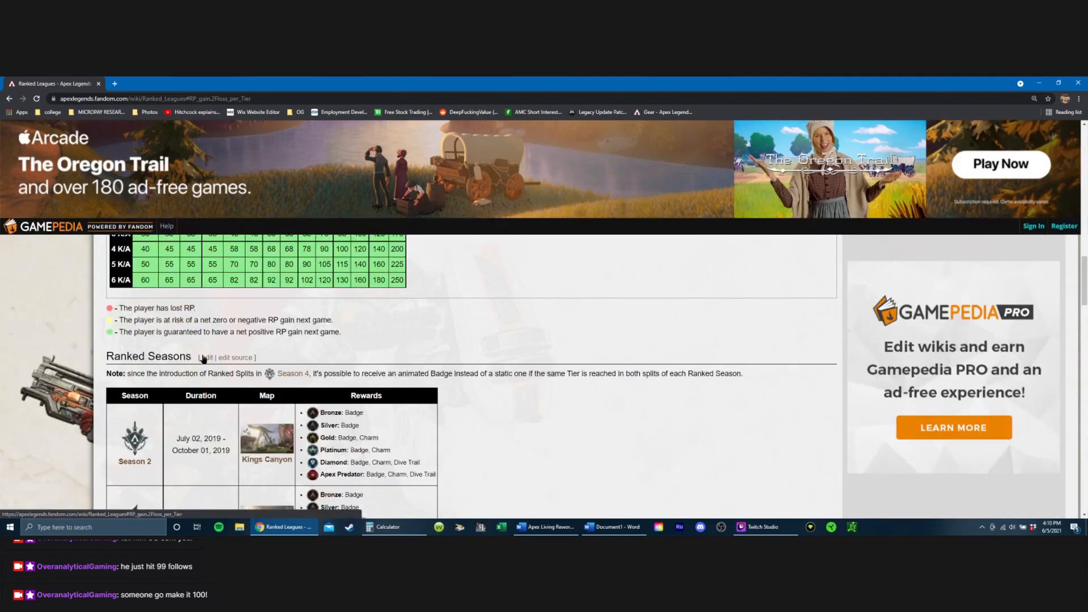
{"action": "scroll", "coordinate": [238, 346], "scroll_direction": "up", "scroll_amount": 4}
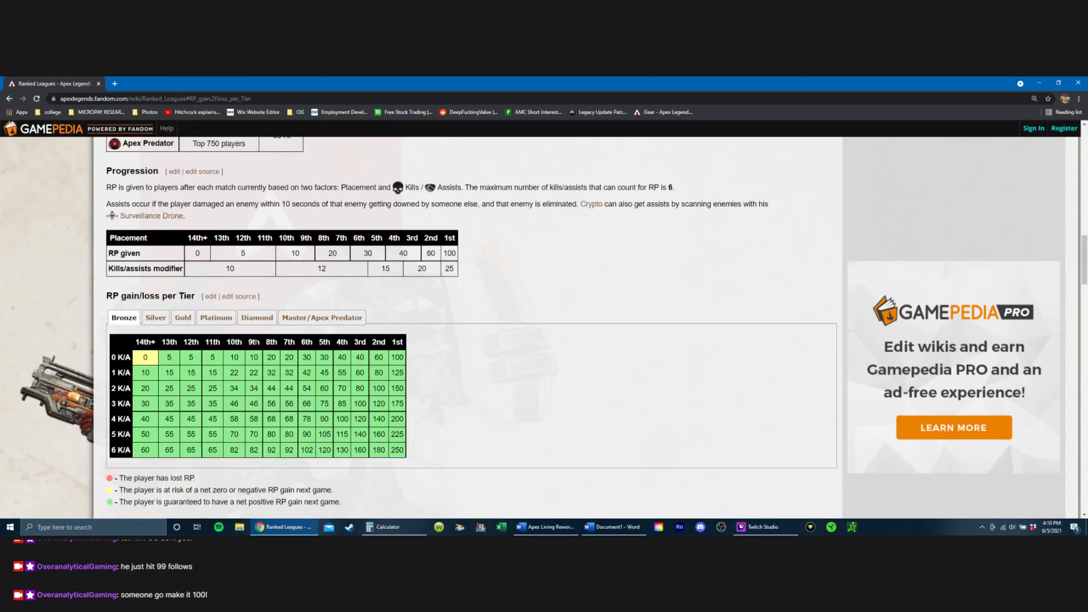
{"action": "scroll", "coordinate": [450, 343], "scroll_direction": "up", "scroll_amount": 4}
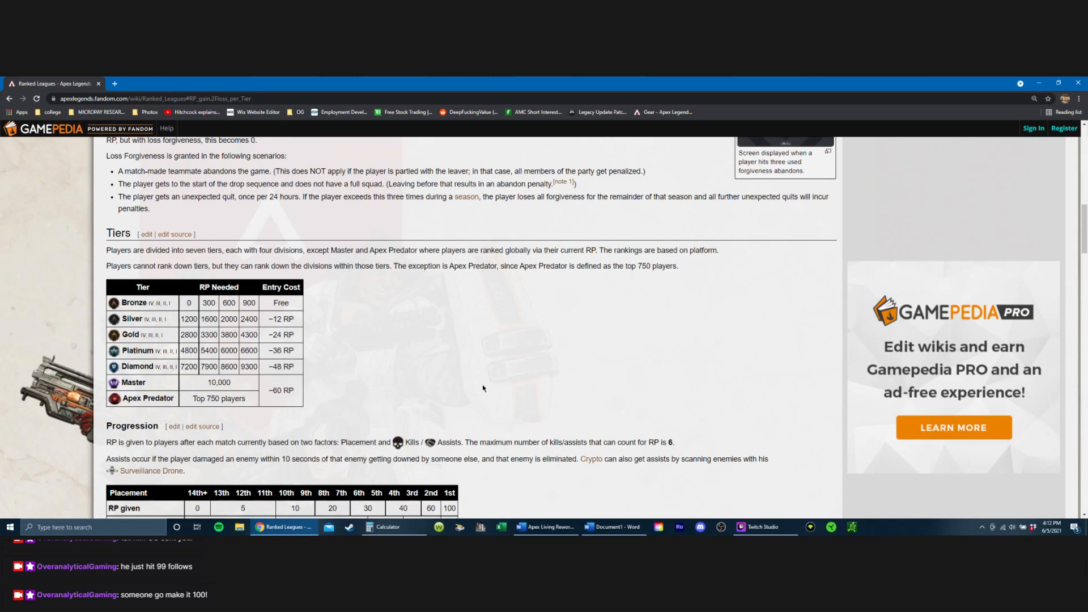
Step: Return to the Apex Living Rework document in Word and replace the X placeholder in the splits sentence with 2000
{"action": "left_click", "coordinate": [545, 527]}
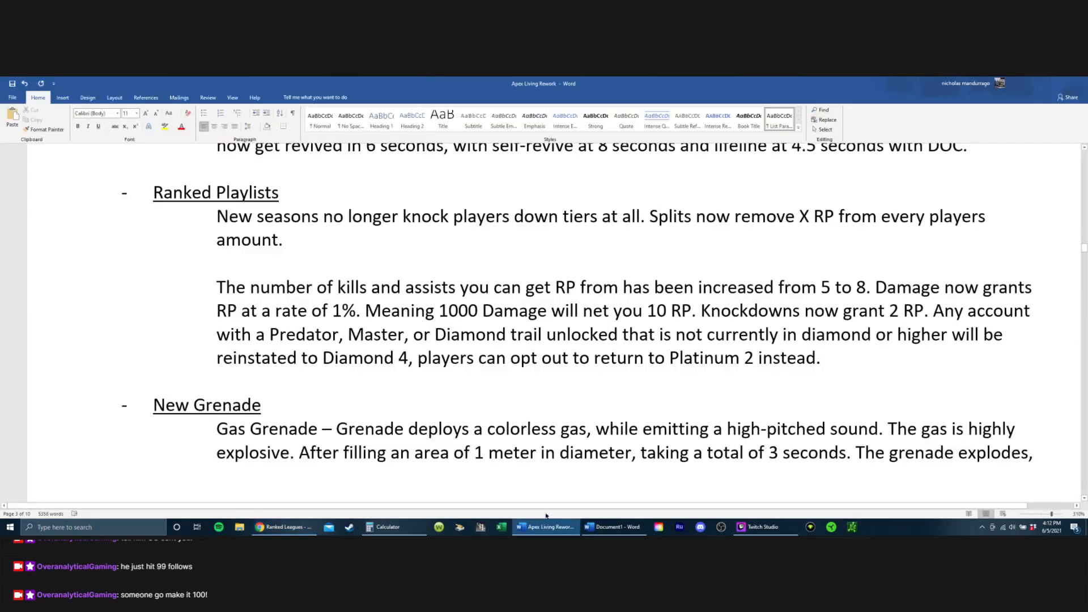
{"action": "left_click", "coordinate": [549, 238]}
{"action": "left_click", "coordinate": [822, 216]}
{"action": "left_click", "coordinate": [802, 217]}
{"action": "key", "text": "Delete"}
{"action": "type", "text": "2000"}
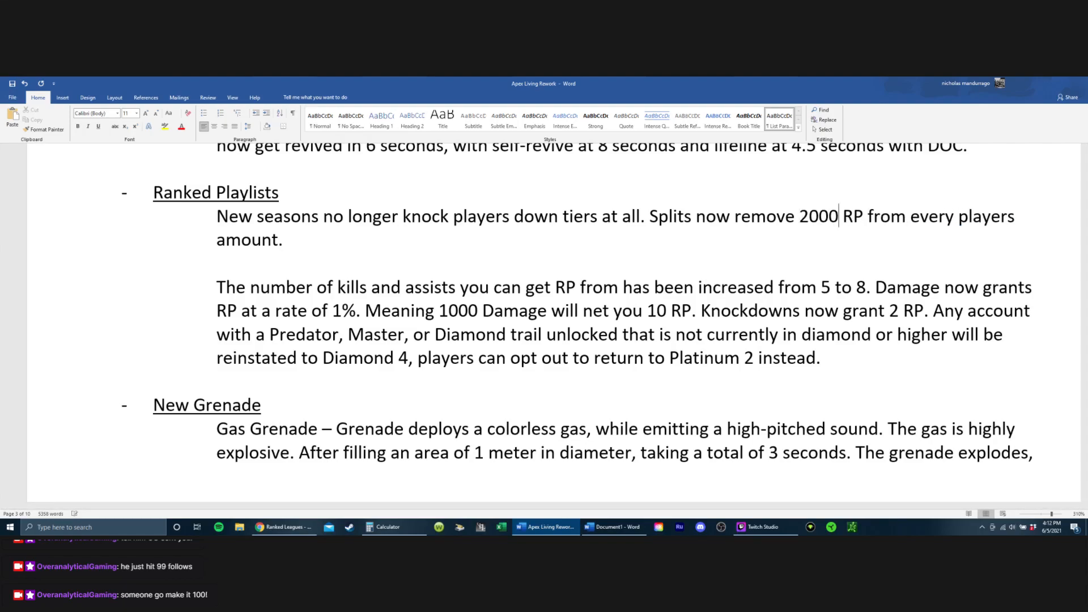
Step: Start a follow-up sentence after the splits sentence reading "This will not demote you in skill brackets"
{"action": "key", "text": "Down"}
{"action": "key", "text": "BackSpace"}
{"action": "key", "text": "BackSpace"}
{"action": "key", "text": "BackSpace"}
{"action": "type", "text": ". This will "}
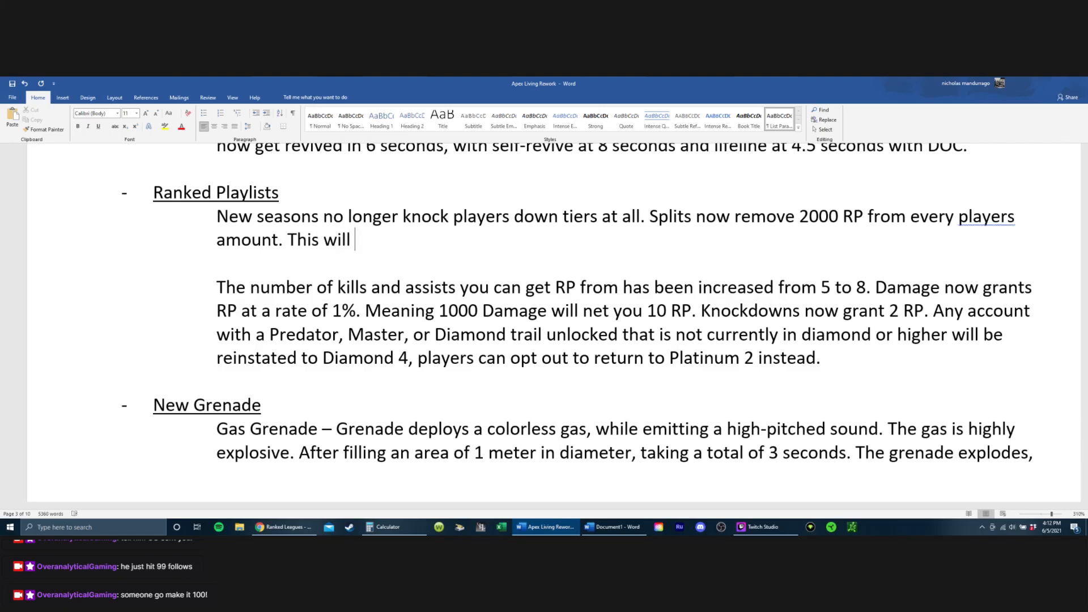
{"action": "type", "text": "noty"}
{"action": "key", "text": "BackSpace"}
{"action": "type", "text": "demoout"}
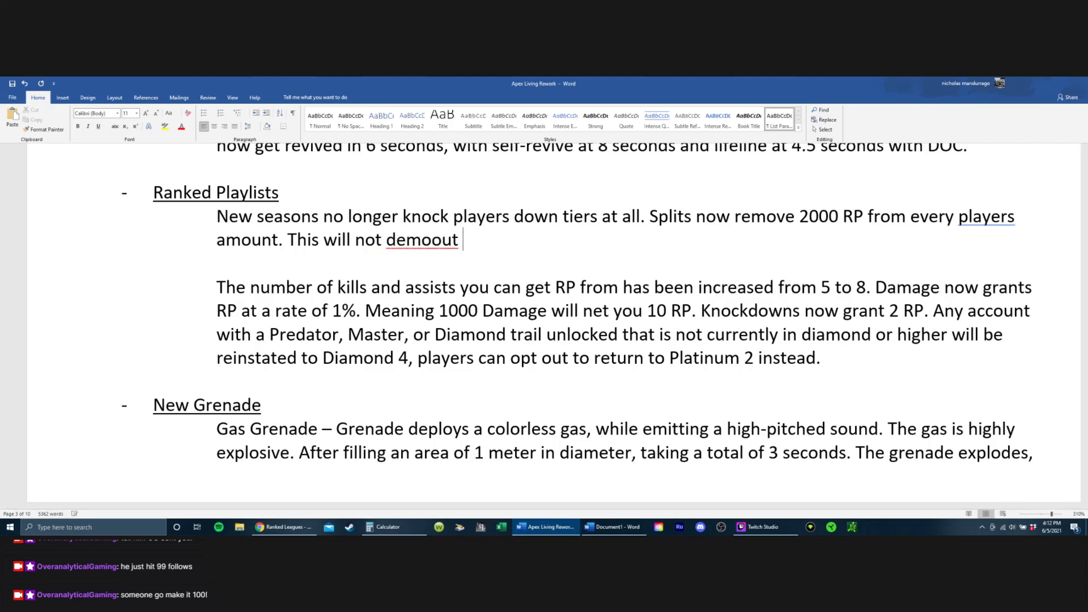
{"action": "key", "text": "BackSpace"}
{"action": "key", "text": "BackSpace"}
{"action": "key", "text": "BackSpace"}
{"action": "type", "text": "te yoi"}
{"action": "key", "text": "BackSpace"}
{"action": "type", "text": "u "}
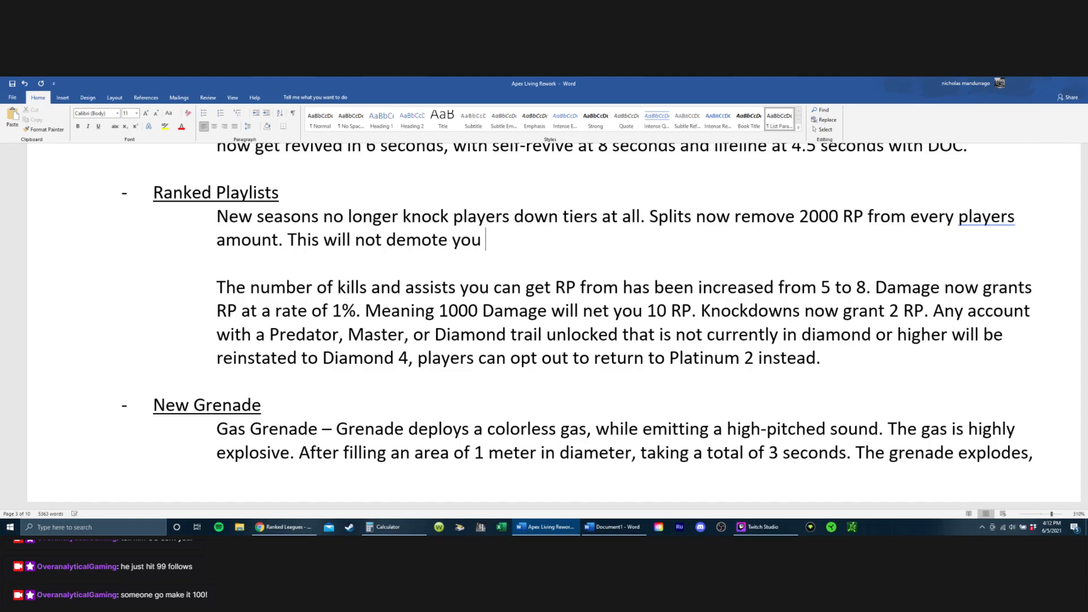
{"action": "type", "text": "in skill bracke"}
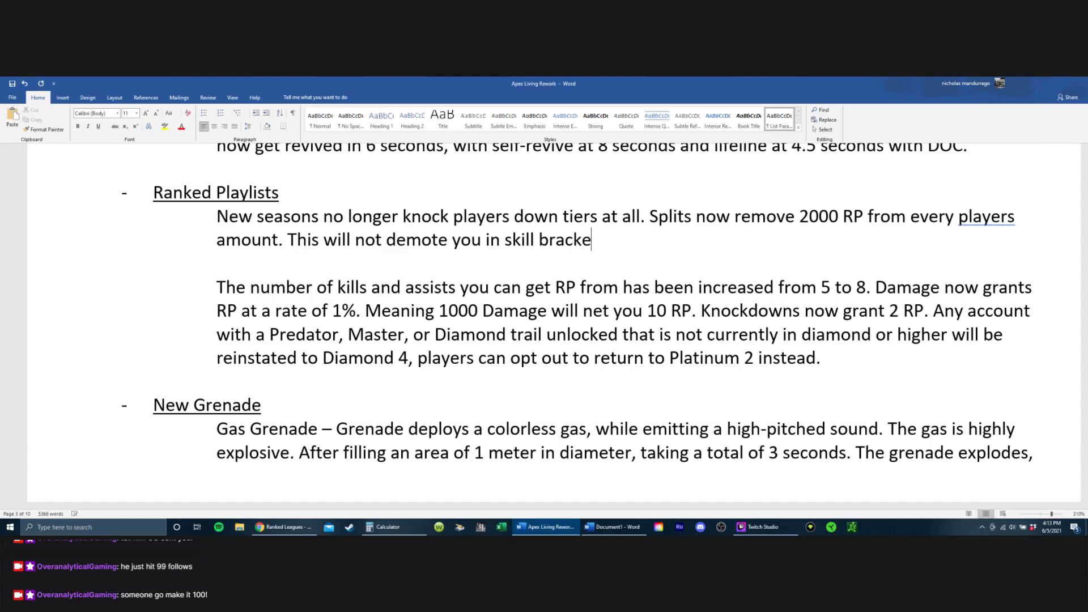
{"action": "type", "text": "ts bu"}
Step: Continue the demotion sentence with "but will reset most players to the start of the tier"
{"action": "type", "text": "t will rest"}
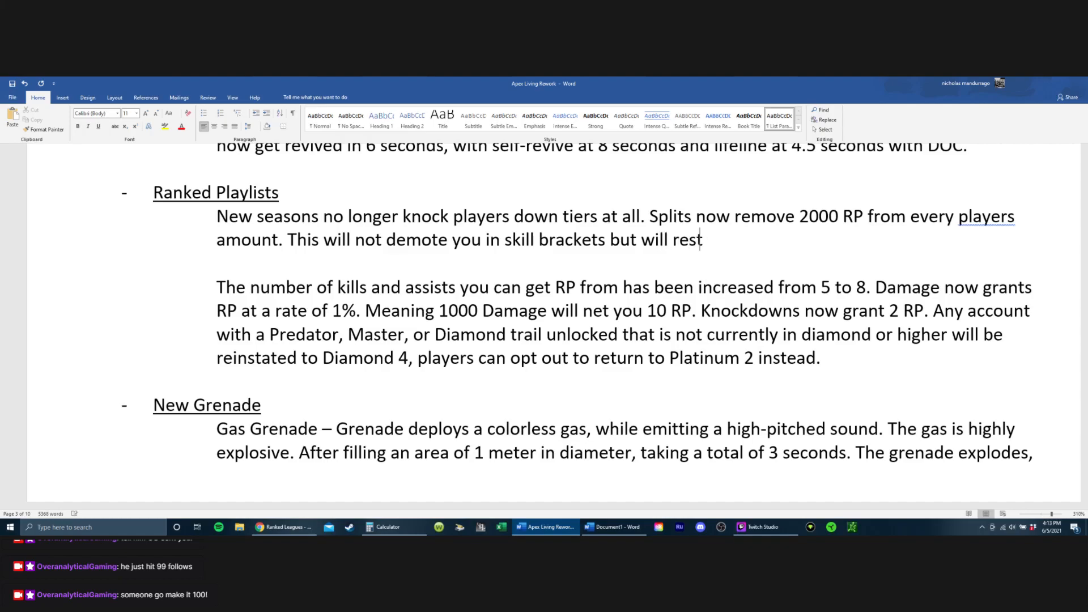
{"action": "key", "text": "BackSpace"}
{"action": "type", "text": "er"}
{"action": "key", "text": "BackSpace"}
{"action": "type", "text": "t most plays"}
{"action": "key", "text": "BackSpace"}
{"action": "type", "text": "ers to b"}
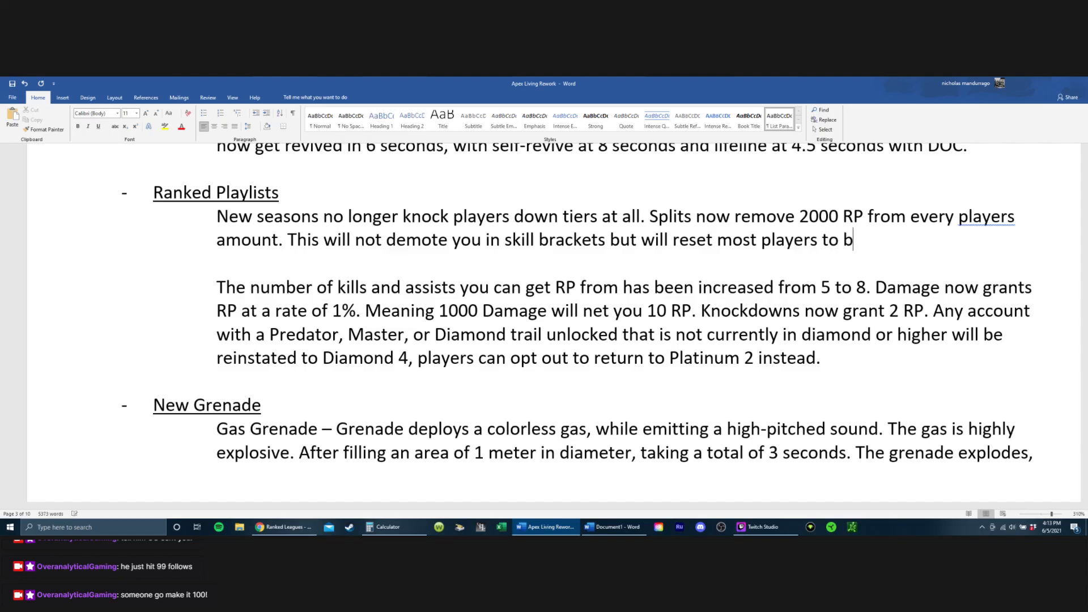
{"action": "key", "text": "BackSpace"}
{"action": "type", "text": "the start of the "}
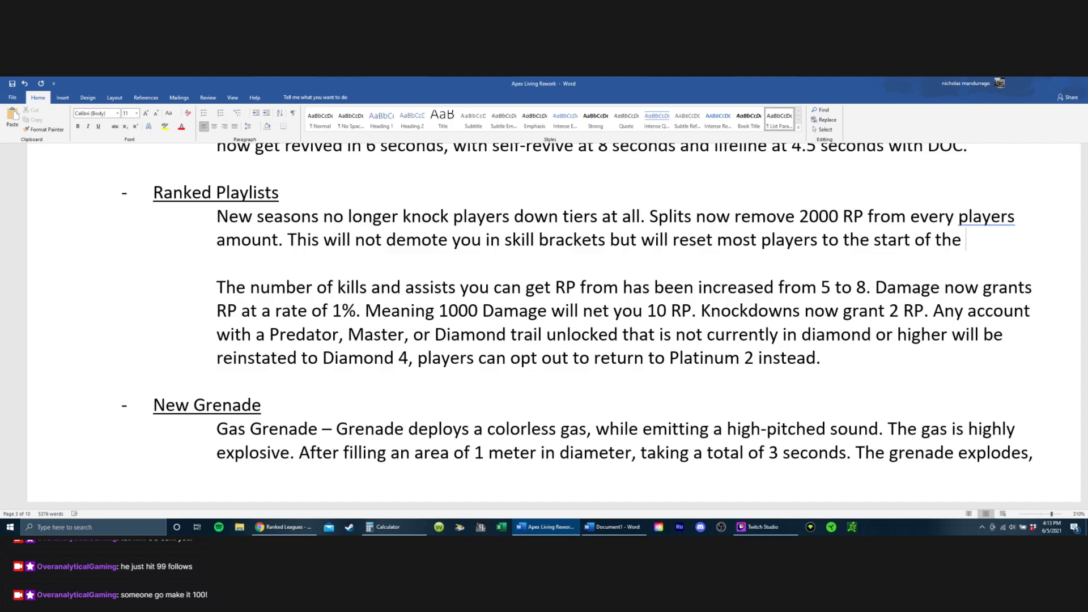
{"action": "type", "text": "teir"}
{"action": "key", "text": "BackSpace"}
{"action": "key", "text": "BackSpace"}
{"action": "key", "text": "BackSpace"}
{"action": "type", "text": "ier"}
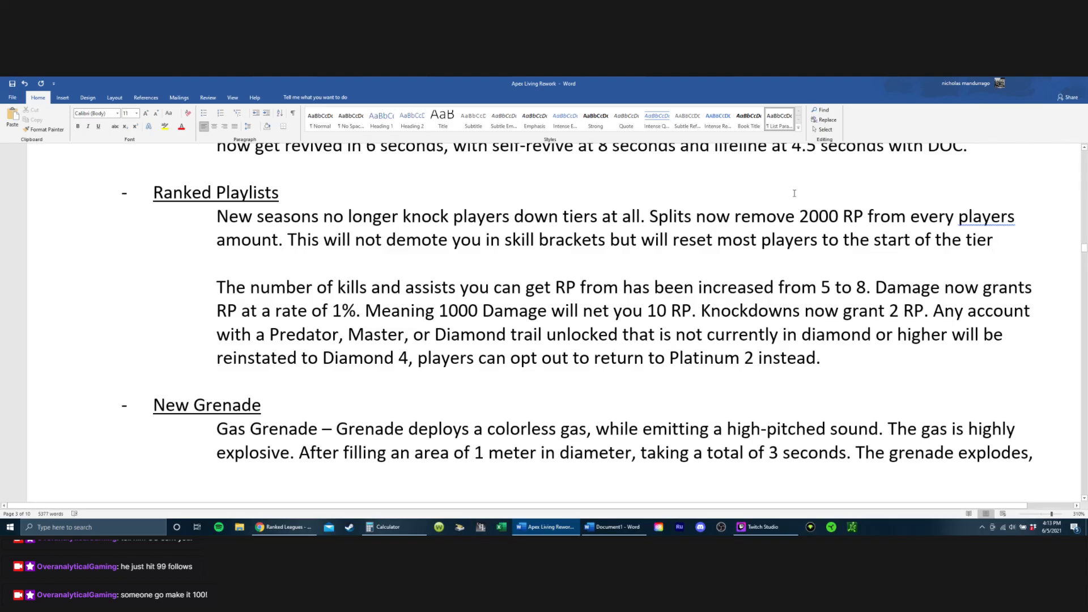
Step: Replace "skill brackets" with "tiers" in the sentence about split demotion
{"action": "left_click", "coordinate": [606, 239]}
{"action": "key", "text": "BackSpace"}
{"action": "key", "text": "BackSpace"}
{"action": "key", "text": "BackSpace"}
{"action": "key", "text": "BackSpace"}
{"action": "key", "text": "BackSpace"}
{"action": "key", "text": "BackSpace"}
{"action": "key", "text": "BackSpace"}
{"action": "key", "text": "BackSpace"}
{"action": "key", "text": "BackSpace"}
{"action": "key", "text": "BackSpace"}
{"action": "key", "text": "BackSpace"}
{"action": "key", "text": "BackSpace"}
{"action": "key", "text": "BackSpace"}
{"action": "key", "text": "BackSpace"}
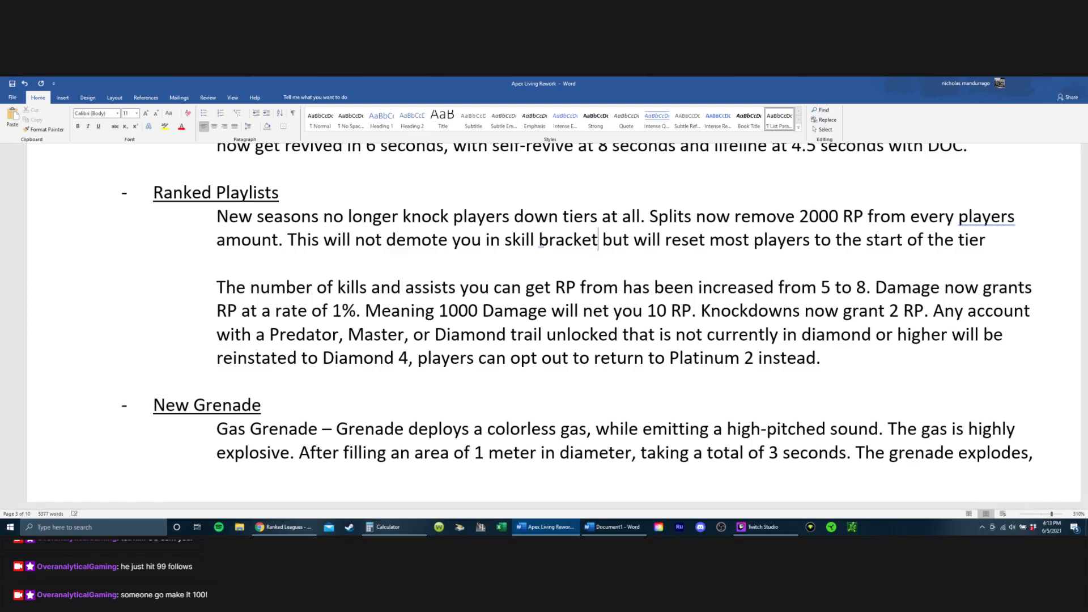
{"action": "type", "text": "tiers"}
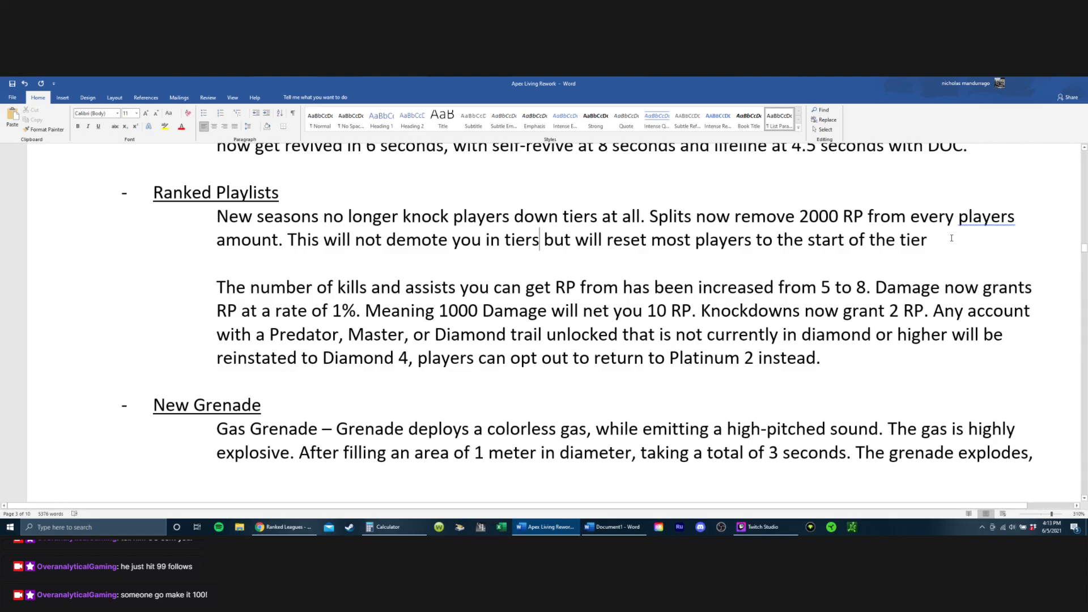
Step: End the sentence about resetting to the start of the tier with a period and correct "players" to "player's" in the splits sentence
{"action": "left_click", "coordinate": [920, 251]}
{"action": "type", "text": "."}
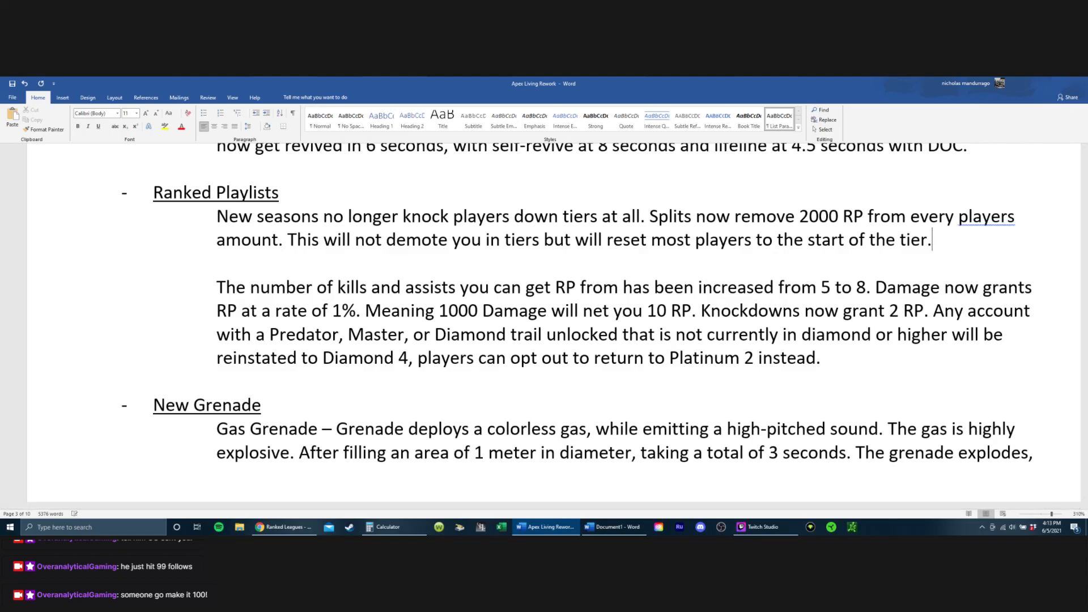
{"action": "right_click", "coordinate": [985, 218]}
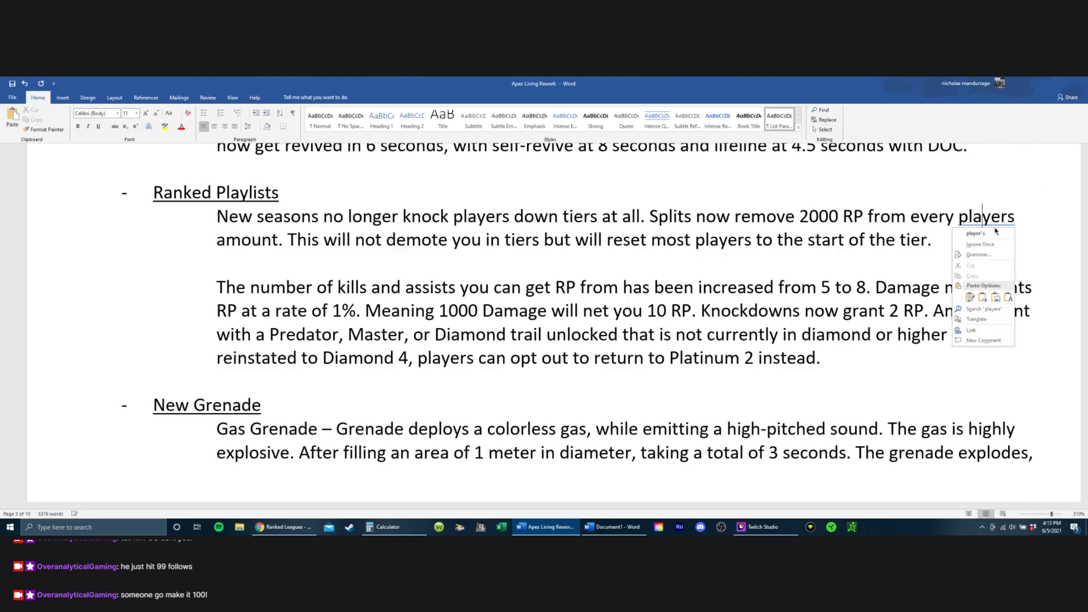
{"action": "left_click", "coordinate": [975, 235]}
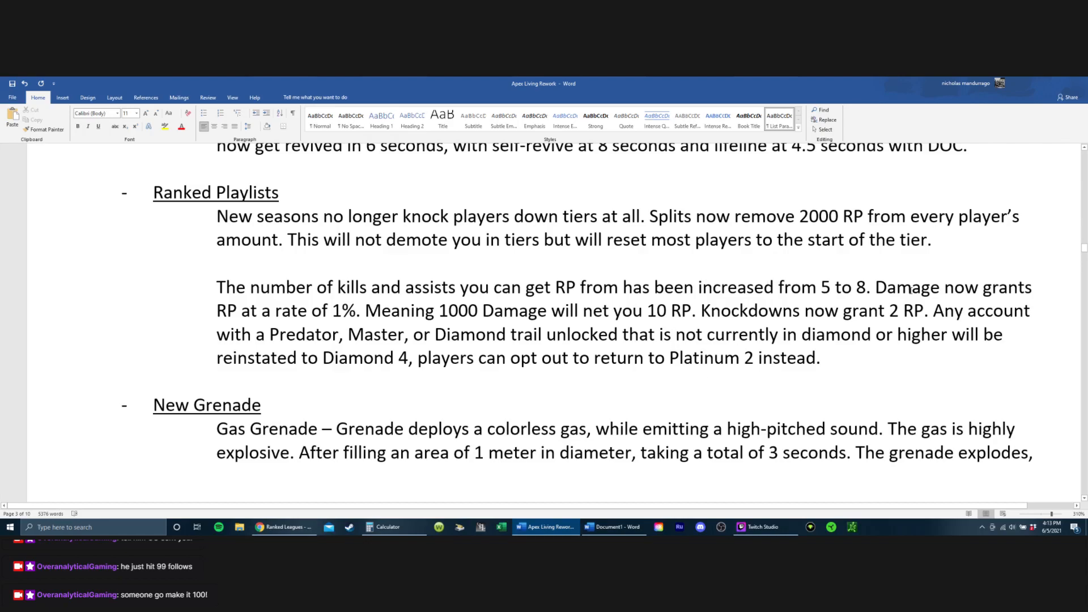
Step: Extend the kills and assists sentence after "from 5 to 8" with ", You will now gain RP for up to 5 kills and up to 3 assists"
{"action": "left_click", "coordinate": [866, 288]}
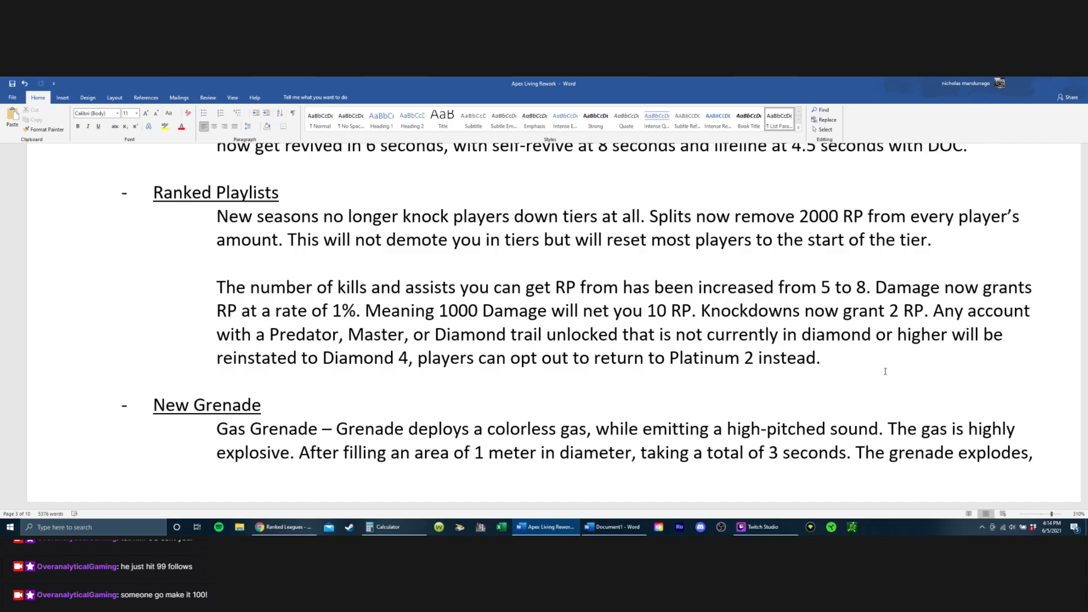
{"action": "key", "text": "shift+Left"}
{"action": "key", "text": "Right"}
{"action": "key", "text": "Left"}
{"action": "key", "text": "Right"}
{"action": "type", "text": ", "}
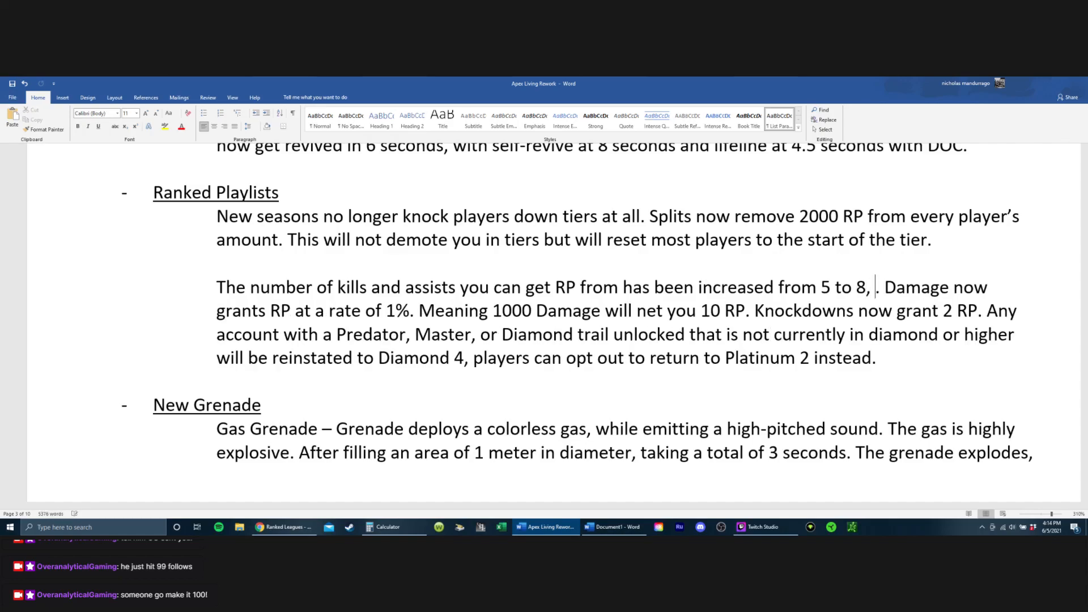
{"action": "type", "text": "You will now "}
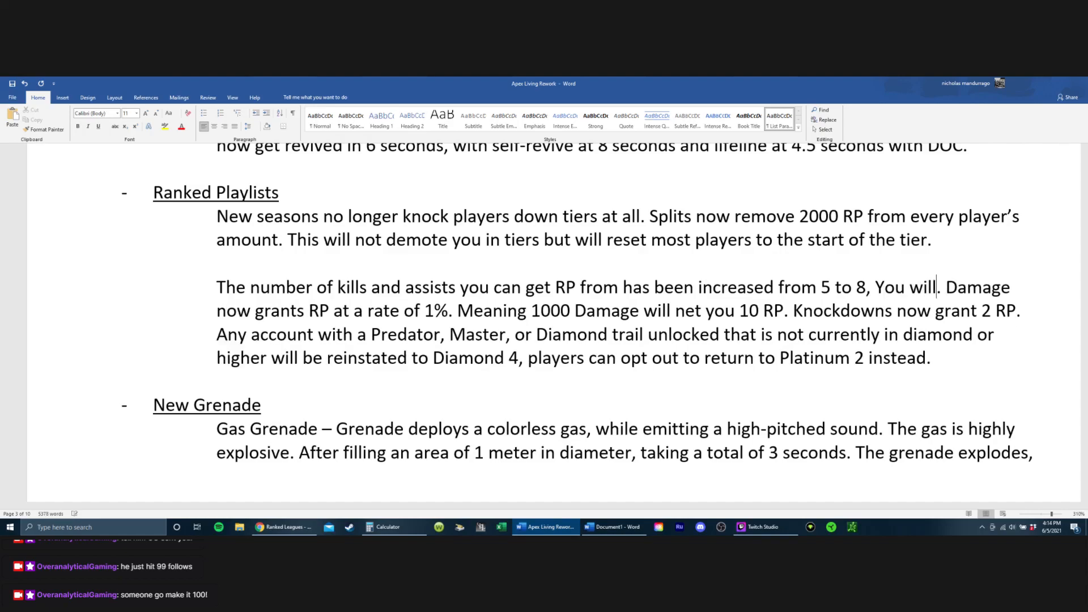
{"action": "type", "text": "gain RP"}
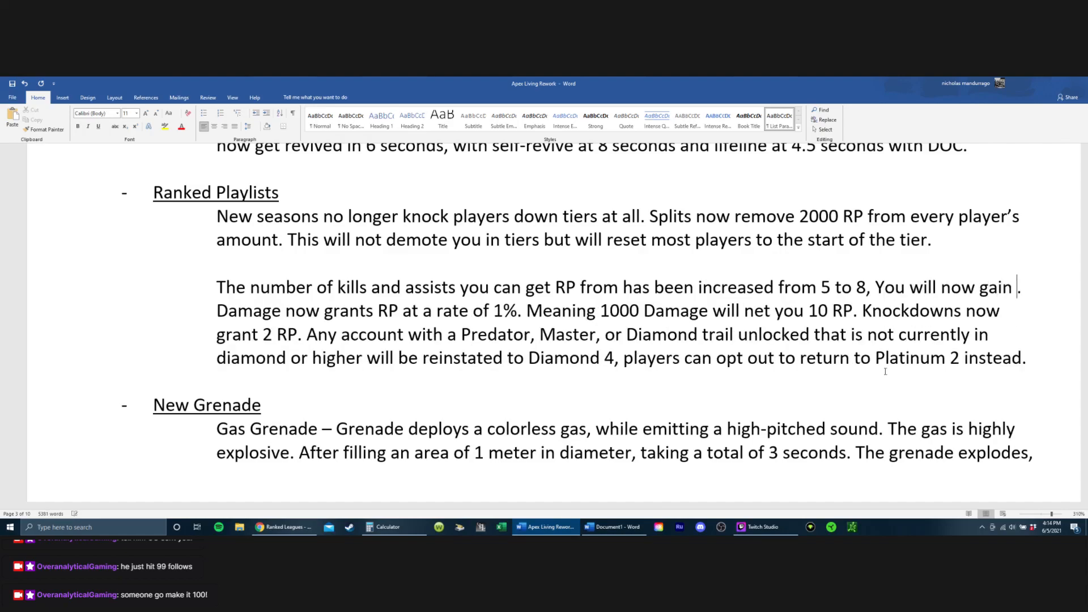
{"action": "type", "text": " for up "}
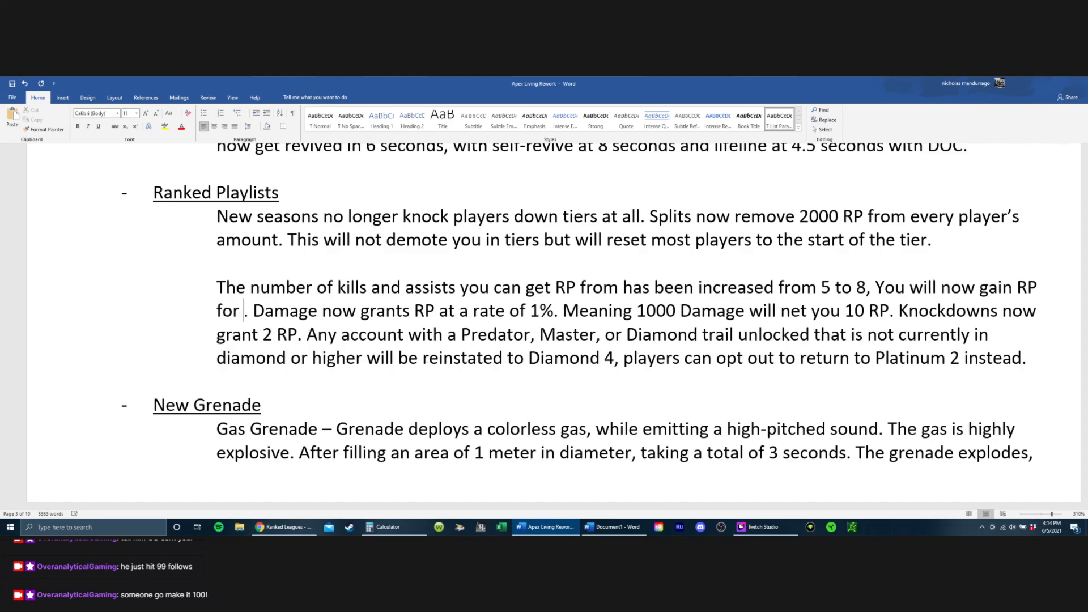
{"action": "type", "text": "to 5 "}
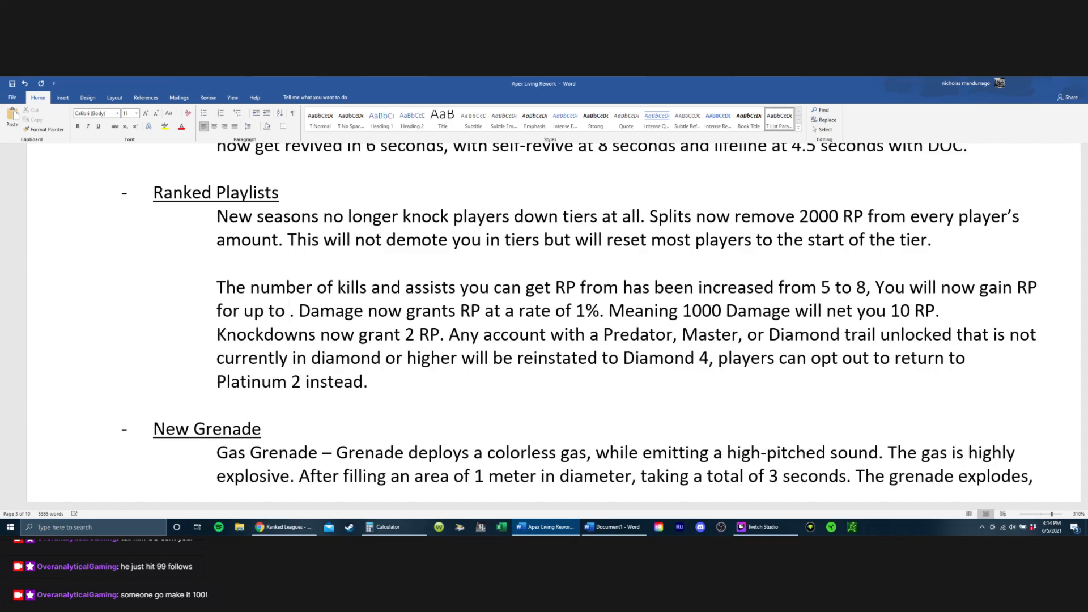
{"action": "type", "text": "kills and up t"}
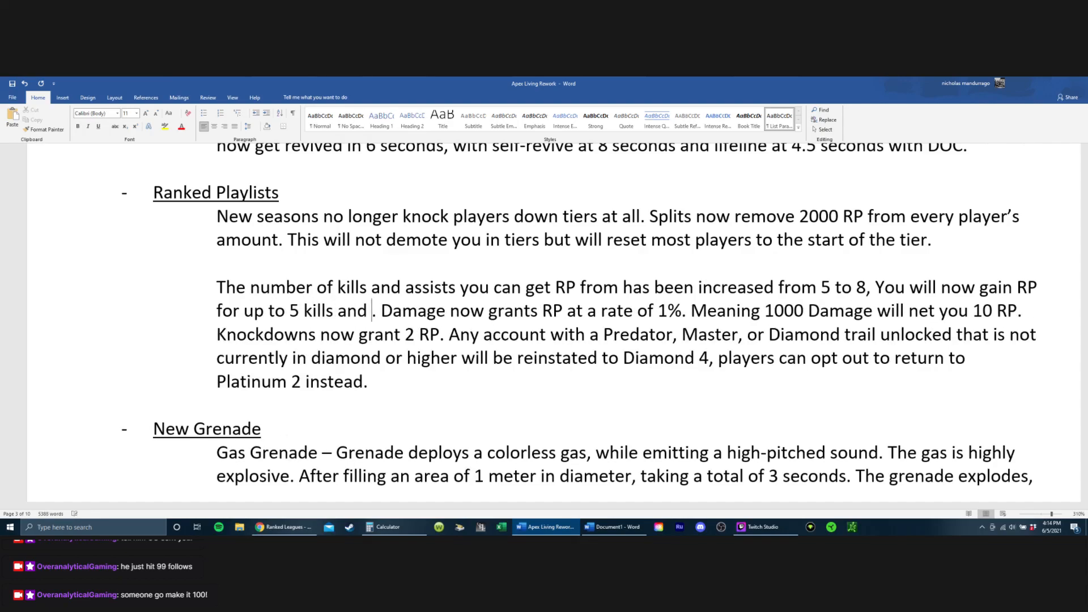
{"action": "type", "text": "o 3 assists"}
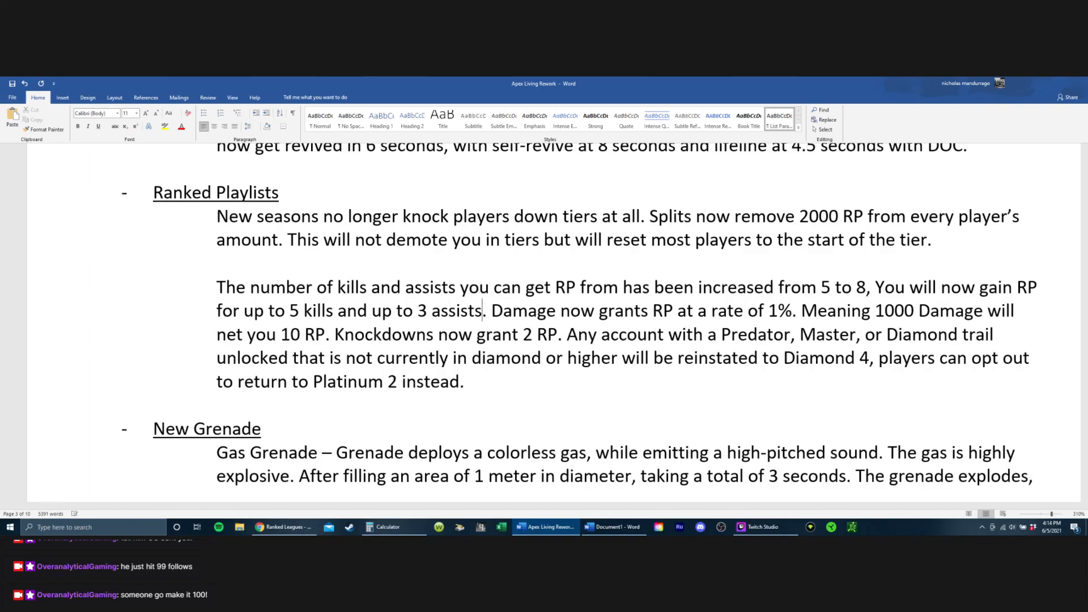
Step: Delete the damage and knockdown RP sentences that sit between the assists sentence and "Any account with a Predator"
{"action": "key", "text": "Right"}
{"action": "key", "text": "Right"}
{"action": "key", "text": "Right"}
{"action": "key", "text": "Right"}
{"action": "key", "text": "Right"}
{"action": "key", "text": "Right"}
{"action": "key", "text": "Right"}
{"action": "key", "text": "Right"}
{"action": "key", "text": "Right"}
{"action": "key", "text": "Right"}
{"action": "key", "text": "Right"}
{"action": "key", "text": "Right"}
{"action": "key", "text": "Right"}
{"action": "key", "text": "Right"}
{"action": "key", "text": "Right"}
{"action": "key", "text": "Right"}
{"action": "key", "text": "Right"}
{"action": "key", "text": "Right"}
{"action": "key", "text": "Right"}
{"action": "key", "text": "Right"}
{"action": "key", "text": "Right"}
{"action": "key", "text": "Right"}
{"action": "key", "text": "Right"}
{"action": "key", "text": "Right"}
{"action": "key", "text": "Right"}
{"action": "key", "text": "Right"}
{"action": "key", "text": "Left"}
{"action": "key", "text": "Left"}
{"action": "key", "text": "Left"}
{"action": "key", "text": "Left"}
{"action": "key", "text": "Left"}
{"action": "key", "text": "Left"}
{"action": "key", "text": "Left"}
{"action": "key", "text": "Left"}
{"action": "key", "text": "Left"}
{"action": "key", "text": "Left"}
{"action": "key", "text": "Left"}
{"action": "key", "text": "Left"}
{"action": "key", "text": "Left"}
{"action": "key", "text": "Left"}
{"action": "key", "text": "Left"}
{"action": "key", "text": "Left"}
{"action": "key", "text": "Left"}
{"action": "key", "text": "Left"}
{"action": "key", "text": "Left"}
{"action": "key", "text": "Left"}
{"action": "key", "text": "Left"}
{"action": "key", "text": "Down"}
{"action": "key", "text": "Down"}
{"action": "key", "text": "Up"}
{"action": "key", "text": "Right"}
{"action": "key", "text": "Right"}
{"action": "key", "text": "Right"}
{"action": "key", "text": "BackSpace"}
{"action": "key", "text": "BackSpace"}
{"action": "key", "text": "BackSpace"}
{"action": "key", "text": "BackSpace"}
{"action": "key", "text": "BackSpace"}
{"action": "key", "text": "BackSpace"}
{"action": "key", "text": "BackSpace"}
{"action": "key", "text": "BackSpace"}
{"action": "key", "text": "BackSpace"}
{"action": "key", "text": "BackSpace"}
{"action": "key", "text": "BackSpace"}
{"action": "key", "text": "BackSpace"}
{"action": "key", "text": "BackSpace"}
{"action": "key", "text": "BackSpace"}
{"action": "key", "text": "BackSpace"}
{"action": "key", "text": "BackSpace"}
{"action": "key", "text": "BackSpace"}
{"action": "key", "text": "BackSpace"}
{"action": "key", "text": "BackSpace"}
{"action": "key", "text": "BackSpace"}
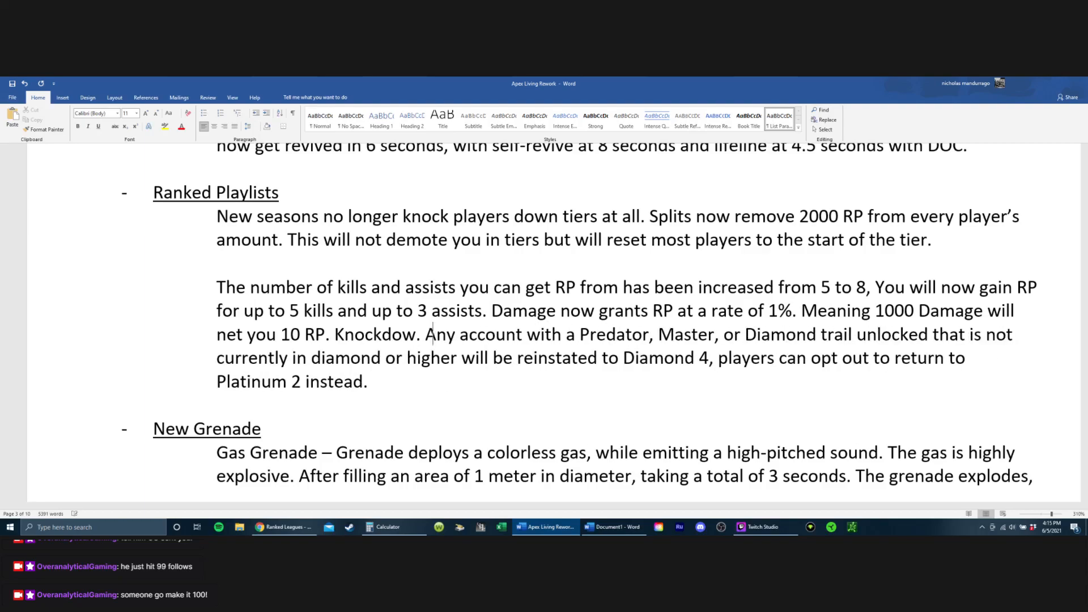
{"action": "key", "text": "BackSpace"}
{"action": "key", "text": "BackSpace"}
{"action": "key", "text": "BackSpace"}
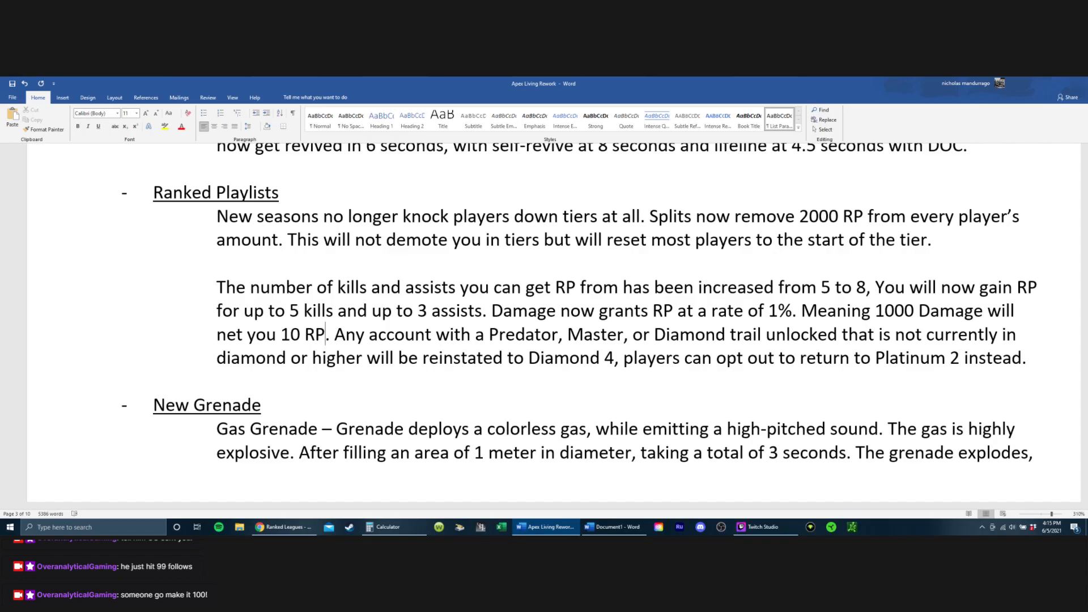
{"action": "key", "text": "BackSpace"}
{"action": "key", "text": "BackSpace"}
{"action": "key", "text": "BackSpace"}
{"action": "key", "text": "BackSpace"}
{"action": "key", "text": "BackSpace"}
{"action": "key", "text": "BackSpace"}
{"action": "key", "text": "BackSpace"}
{"action": "key", "text": "BackSpace"}
{"action": "key", "text": "BackSpace"}
{"action": "key", "text": "BackSpace"}
{"action": "key", "text": "BackSpace"}
{"action": "key", "text": "BackSpace"}
{"action": "key", "text": "BackSpace"}
{"action": "key", "text": "BackSpace"}
{"action": "key", "text": "BackSpace"}
{"action": "key", "text": "BackSpace"}
{"action": "key", "text": "BackSpace"}
{"action": "key", "text": "BackSpace"}
{"action": "key", "text": "BackSpace"}
{"action": "key", "text": "BackSpace"}
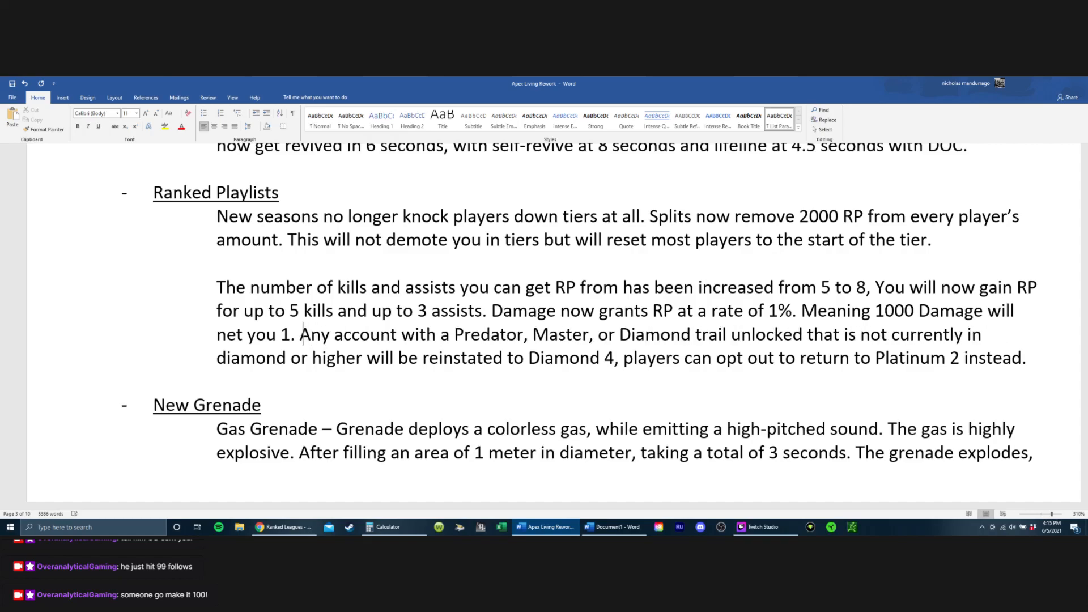
{"action": "key", "text": "BackSpace"}
{"action": "key", "text": "BackSpace"}
{"action": "key", "text": "BackSpace"}
{"action": "key", "text": "BackSpace"}
{"action": "key", "text": "BackSpace"}
{"action": "key", "text": "BackSpace"}
{"action": "key", "text": "BackSpace"}
{"action": "key", "text": "BackSpace"}
{"action": "key", "text": "BackSpace"}
{"action": "key", "text": "BackSpace"}
{"action": "key", "text": "BackSpace"}
{"action": "key", "text": "BackSpace"}
{"action": "key", "text": "BackSpace"}
{"action": "key", "text": "BackSpace"}
{"action": "key", "text": "BackSpace"}
{"action": "key", "text": "BackSpace"}
{"action": "key", "text": "BackSpace"}
{"action": "key", "text": "BackSpace"}
{"action": "key", "text": "BackSpace"}
{"action": "key", "text": "BackSpace"}
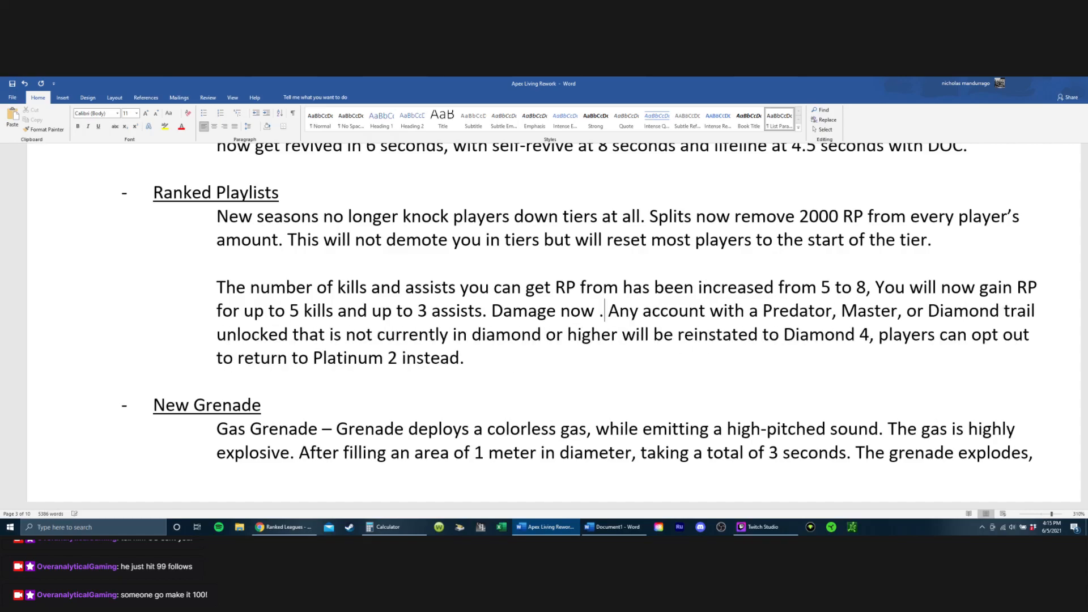
{"action": "key", "text": "BackSpace"}
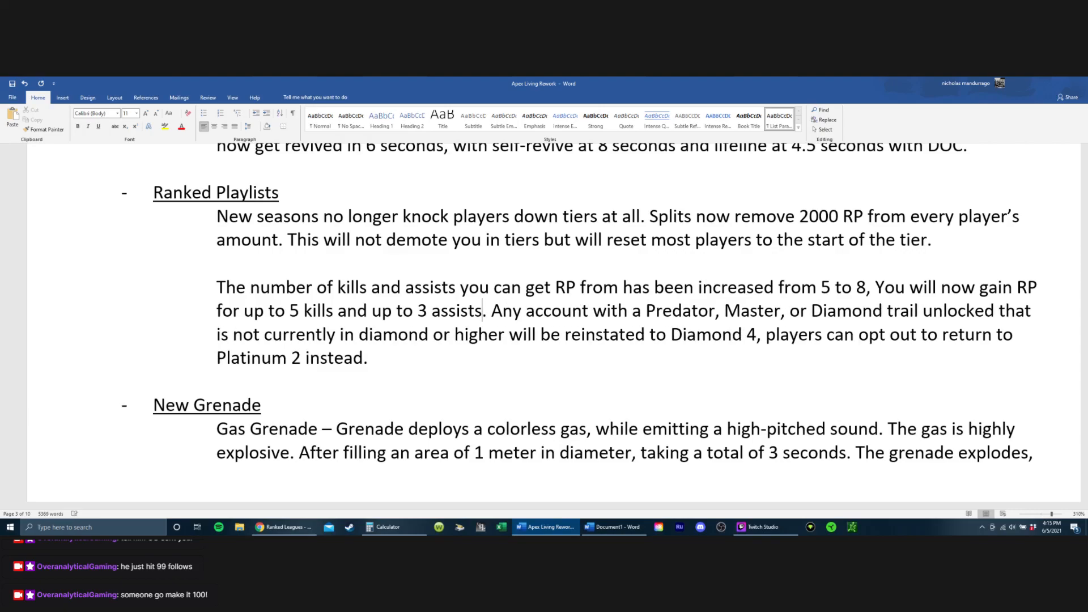
{"action": "key", "text": "Right"}
{"action": "key", "text": "Right"}
{"action": "key", "text": "Right"}
{"action": "key", "text": "Right"}
{"action": "key", "text": "Right"}
{"action": "key", "text": "Right"}
{"action": "key", "text": "Right"}
{"action": "key", "text": "Right"}
{"action": "key", "text": "Right"}
{"action": "key", "text": "Right"}
{"action": "key", "text": "Right"}
{"action": "key", "text": "Right"}
{"action": "key", "text": "Right"}
{"action": "key", "text": "Right"}
{"action": "key", "text": "Right"}
{"action": "key", "text": "Right"}
{"action": "key", "text": "Right"}
{"action": "key", "text": "Right"}
{"action": "key", "text": "Right"}
{"action": "key", "text": "Right"}
{"action": "key", "text": "Right"}
{"action": "key", "text": "Right"}
{"action": "key", "text": "Left"}
{"action": "key", "text": "Left"}
{"action": "key", "text": "Left"}
{"action": "key", "text": "Left"}
{"action": "key", "text": "Left"}
{"action": "key", "text": "Left"}
{"action": "key", "text": "Left"}
{"action": "key", "text": "Left"}
{"action": "key", "text": "Left"}
{"action": "key", "text": "Left"}
{"action": "key", "text": "Left"}
{"action": "key", "text": "Left"}
{"action": "key", "text": "Left"}
{"action": "key", "text": "Left"}
{"action": "key", "text": "Left"}
{"action": "key", "text": "Left"}
{"action": "key", "text": "Left"}
{"action": "key", "text": "Left"}
{"action": "key", "text": "Left"}
{"action": "key", "text": "Left"}
{"action": "key", "text": "Down"}
{"action": "key", "text": "Right"}
{"action": "key", "text": "Right"}
{"action": "key", "text": "Right"}
{"action": "key", "text": "Right"}
{"action": "key", "text": "Right"}
{"action": "key", "text": "Right"}
{"action": "key", "text": "Right"}
{"action": "key", "text": "Right"}
{"action": "key", "text": "Right"}
{"action": "key", "text": "Right"}
{"action": "key", "text": "Right"}
{"action": "key", "text": "Right"}
{"action": "key", "text": "Right"}
{"action": "key", "text": "Right"}
{"action": "key", "text": "Right"}
{"action": "key", "text": "Right"}
{"action": "key", "text": "Right"}
{"action": "key", "text": "Right"}
{"action": "key", "text": "Right"}
{"action": "key", "text": "Right"}
{"action": "key", "text": "Right"}
{"action": "key", "text": "Right"}
{"action": "key", "text": "Right"}
{"action": "key", "text": "Right"}
{"action": "key", "text": "Right"}
{"action": "key", "text": "Right"}
{"action": "key", "text": "Right"}
{"action": "key", "text": "Right"}
{"action": "key", "text": "Right"}
{"action": "key", "text": "Right"}
{"action": "key", "text": "Right"}
{"action": "key", "text": "Right"}
{"action": "key", "text": "Right"}
{"action": "key", "text": "Right"}
{"action": "key", "text": "Right"}
{"action": "key", "text": "Right"}
{"action": "key", "text": "Right"}
{"action": "key", "text": "Right"}
{"action": "key", "text": "Right"}
{"action": "key", "text": "Right"}
{"action": "key", "text": "Right"}
{"action": "key", "text": "Right"}
{"action": "key", "text": "Right"}
{"action": "key", "text": "Right"}
{"action": "key", "text": "Right"}
{"action": "key", "text": "Right"}
{"action": "key", "text": "Right"}
{"action": "key", "text": "Right"}
{"action": "key", "text": "Right"}
{"action": "key", "text": "Right"}
{"action": "key", "text": "Right"}
{"action": "key", "text": "Right"}
{"action": "key", "text": "Right"}
{"action": "key", "text": "Right"}
{"action": "key", "text": "Right"}
{"action": "key", "text": "Right"}
{"action": "key", "text": "Right"}
{"action": "key", "text": "Right"}
{"action": "key", "text": "Right"}
{"action": "key", "text": "Right"}
{"action": "key", "text": "Left"}
{"action": "key", "text": "Right"}
Step: Add "For Example a Player in Gold 1 will lose 2k RP and be placed into Gold 4." at the end of the first Ranked Playlists paragraph
{"action": "left_click", "coordinate": [997, 248]}
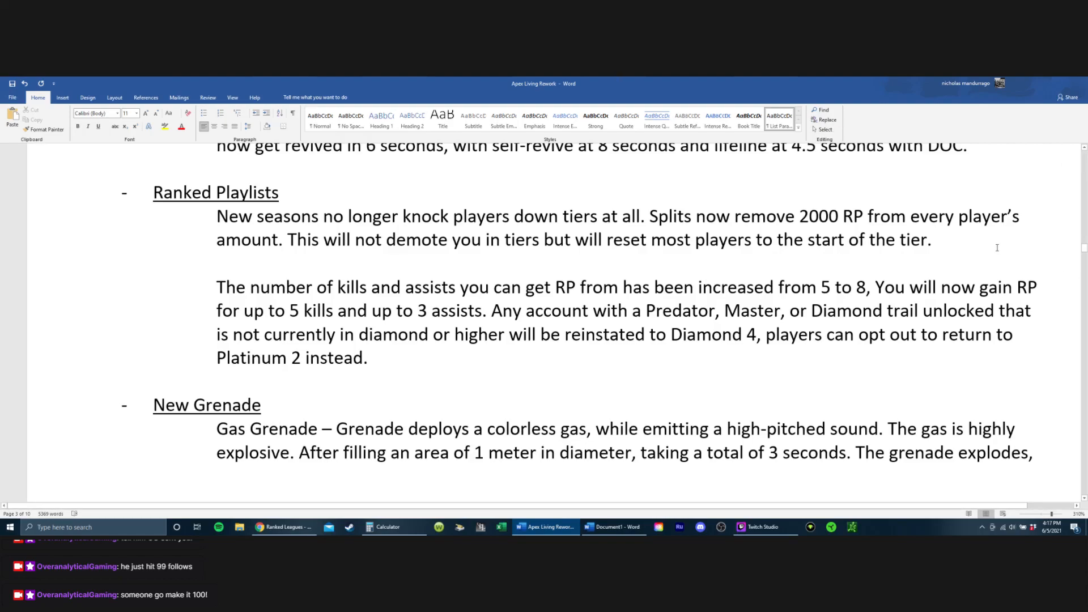
{"action": "type", "text": "For Ex"}
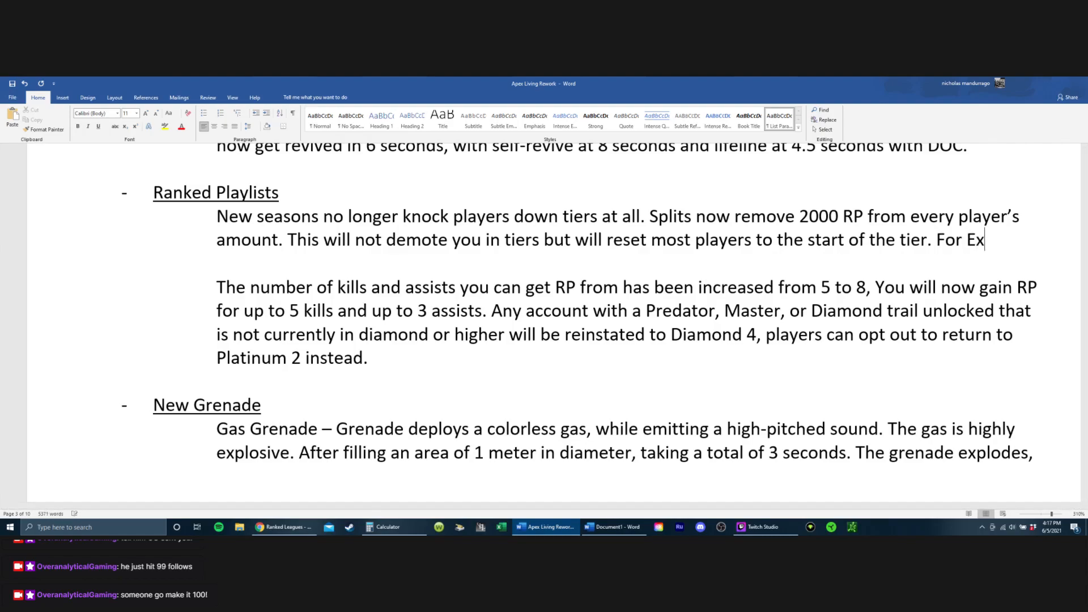
{"action": "type", "text": "ample a "}
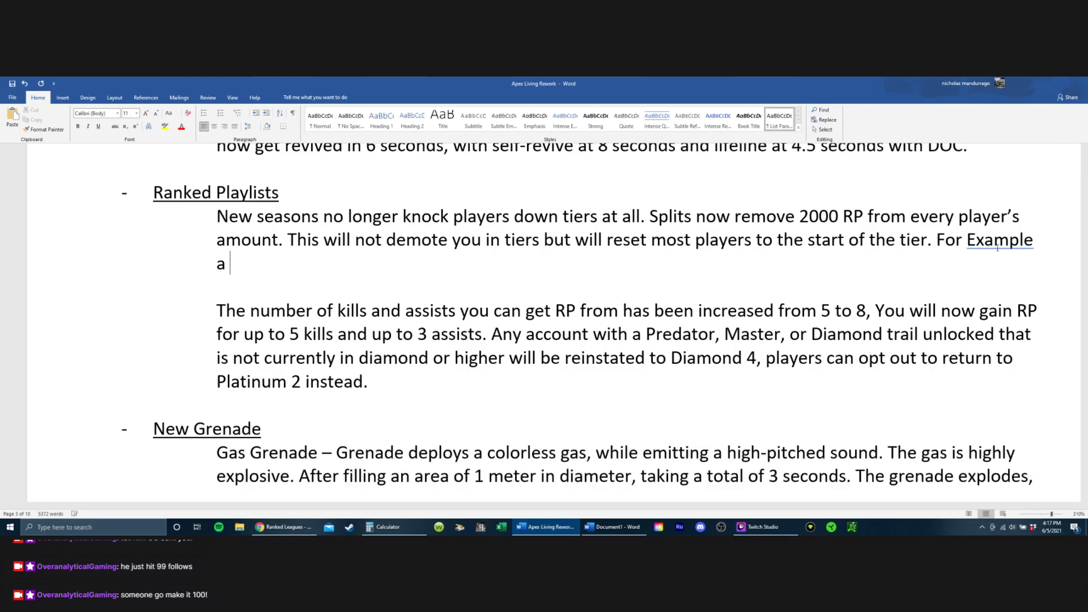
{"action": "type", "text": "Player in G"}
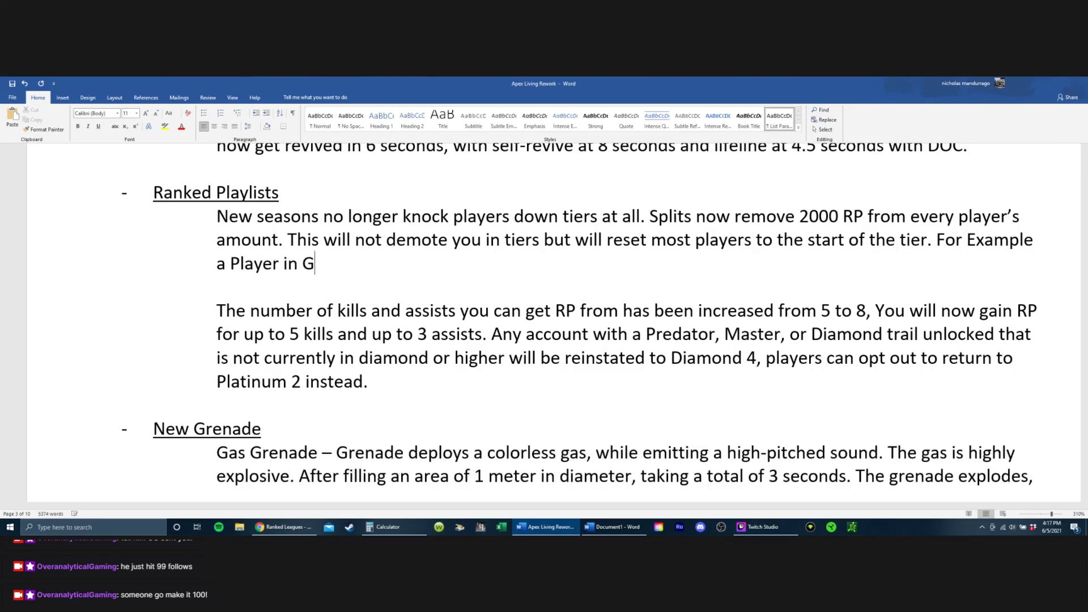
{"action": "type", "text": "old 1 will lose "}
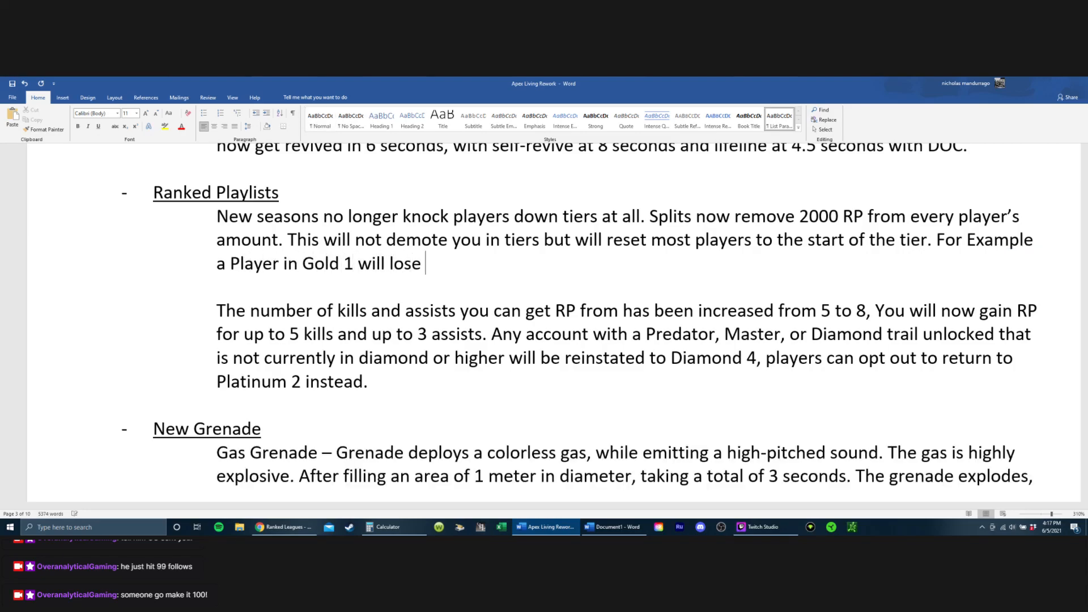
{"action": "type", "text": "@k"}
{"action": "key", "text": "BackSpace"}
{"action": "key", "text": "BackSpace"}
{"action": "type", "text": "2k RP and "}
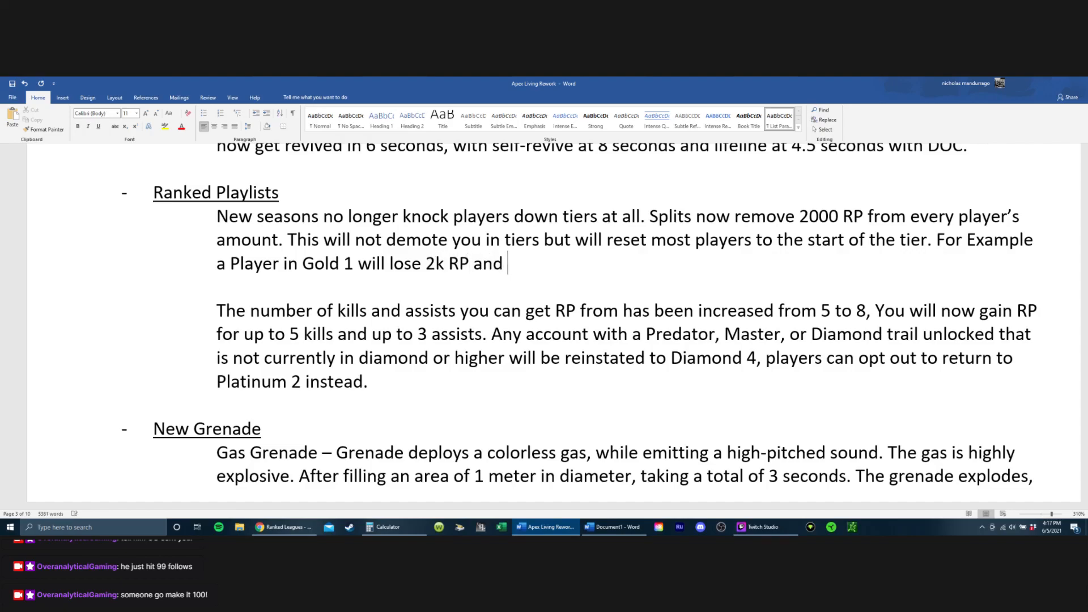
{"action": "type", "text": "be pla"}
{"action": "key", "text": "BackSpace"}
{"action": "type", "text": "vc"}
{"action": "key", "text": "BackSpace"}
{"action": "key", "text": "BackSpace"}
{"action": "type", "text": "aced into "}
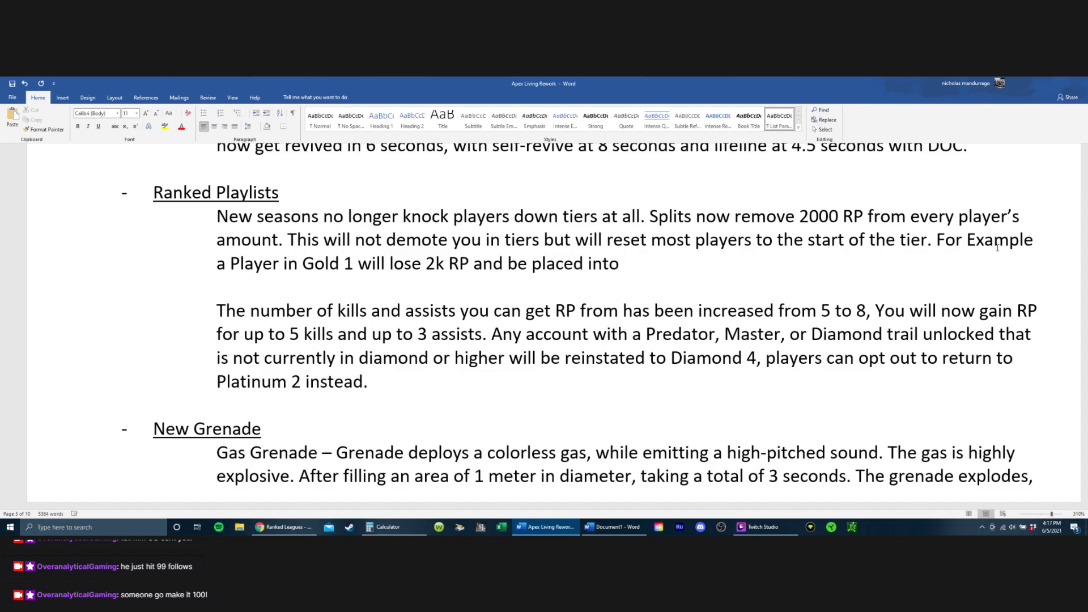
{"action": "type", "text": "Gold 4. Plat"}
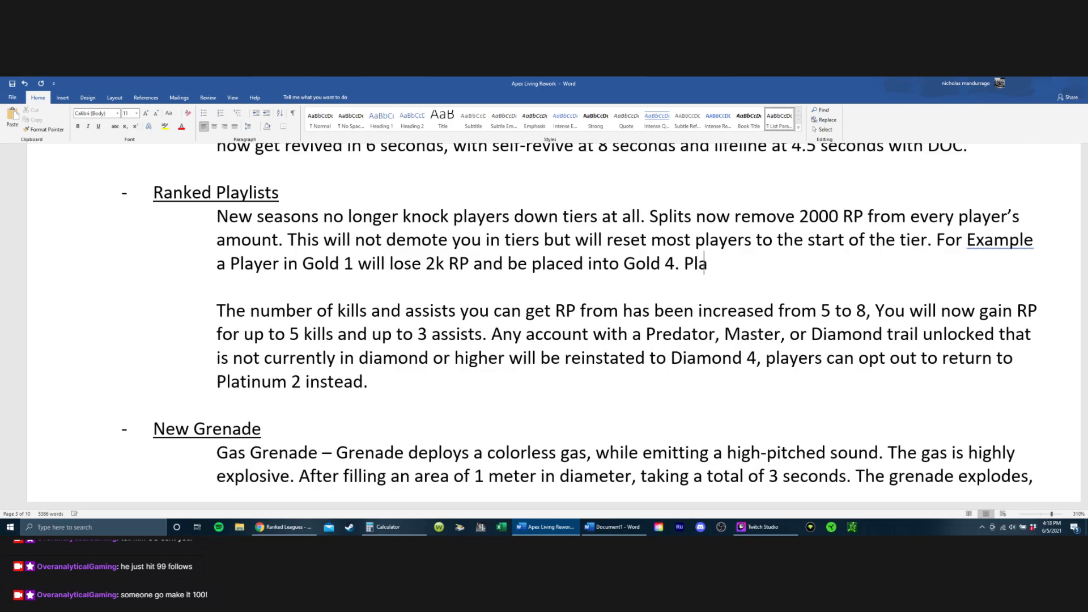
{"action": "key", "text": "BackSpace"}
{"action": "key", "text": "BackSpace"}
{"action": "key", "text": "BackSpace"}
{"action": "key", "text": "BackSpace"}
{"action": "key", "text": "BackSpace"}
{"action": "type", "text": "Diamond"}
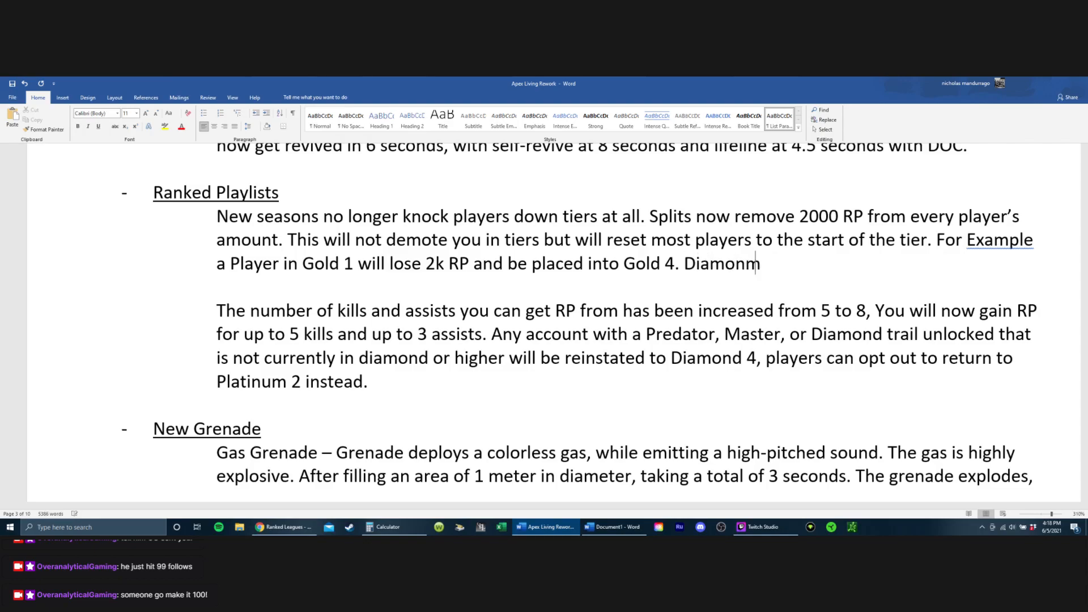
{"action": "key", "text": "BackSpace"}
{"action": "key", "text": "BackSpace"}
{"action": "key", "text": "BackSpace"}
{"action": "type", "text": "ond Pl"}
{"action": "key", "text": "BackSpace"}
{"action": "key", "text": "BackSpace"}
{"action": "key", "text": "BackSpace"}
{"action": "key", "text": "BackSpace"}
{"action": "key", "text": "BackSpace"}
{"action": "key", "text": "BackSpace"}
{"action": "key", "text": "BackSpace"}
{"action": "key", "text": "BackSpace"}
{"action": "key", "text": "BackSpace"}
{"action": "key", "text": "BackSpace"}
{"action": "key", "text": "BackSpace"}
{"action": "key", "text": "BackSpace"}
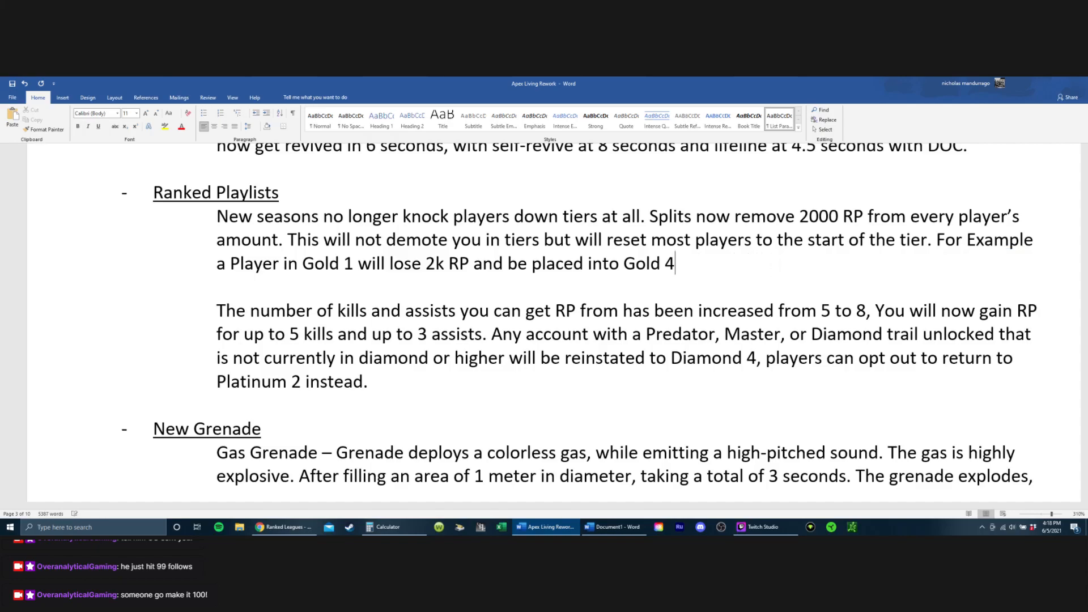
Step: Close the Gold 4 example with a period and add the sentence "Bronze – Diamond will work the same way."
{"action": "type", "text": ". Bronze -"}
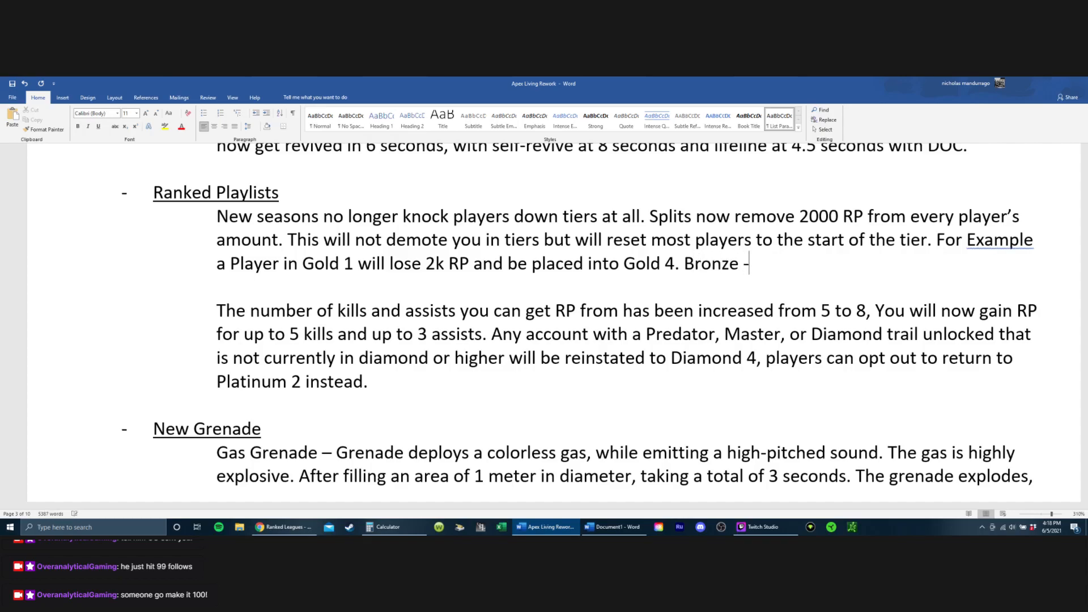
{"action": "type", "text": " Diamon w"}
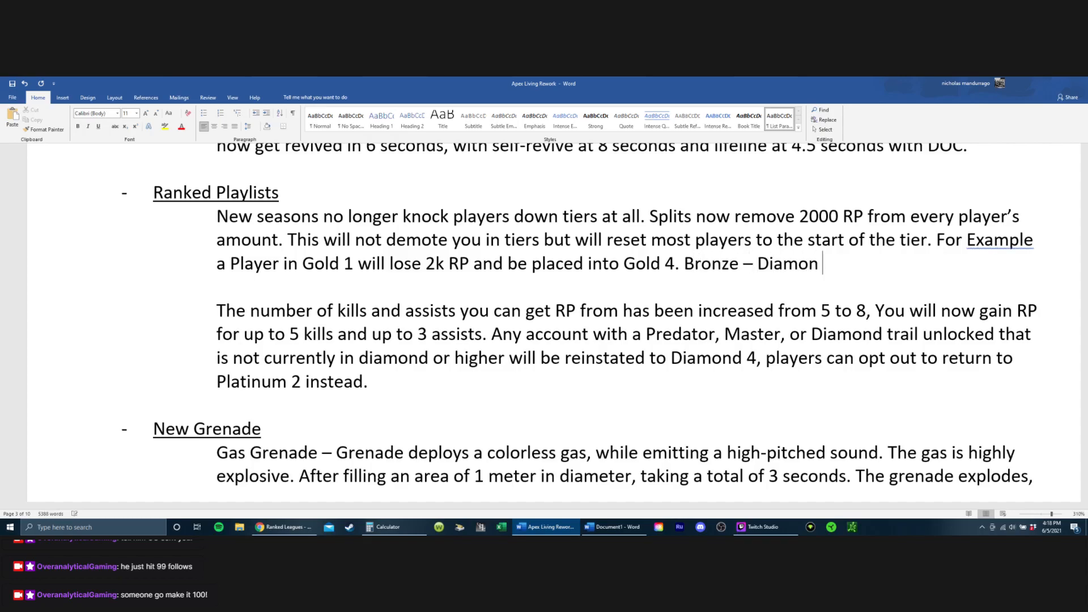
{"action": "key", "text": "BackSpace"}
{"action": "key", "text": "BackSpace"}
{"action": "type", "text": "d will work the same way."}
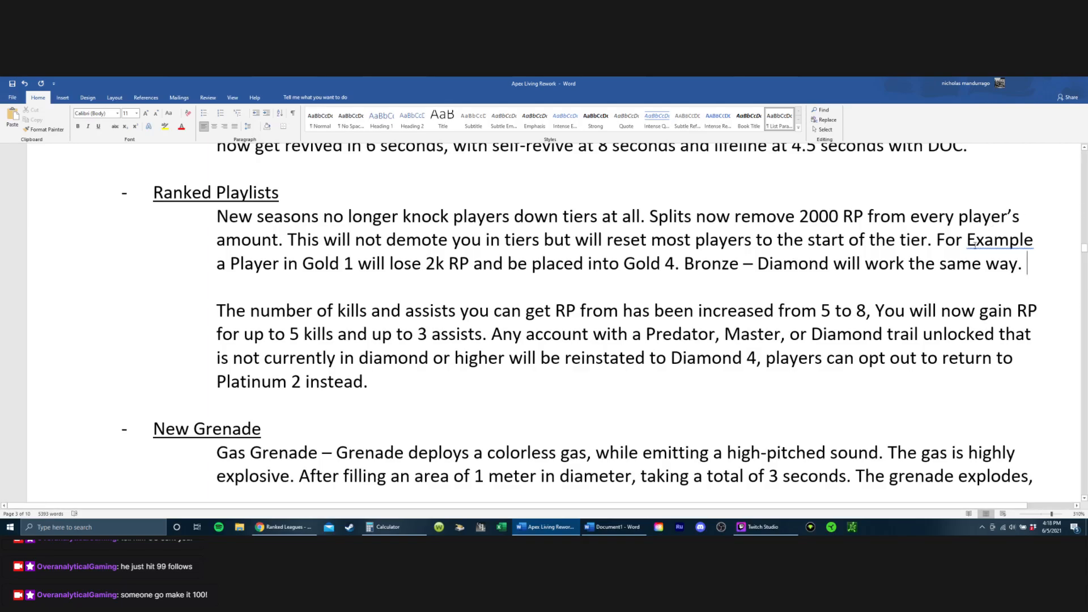
Step: Switch to Chrome to check the RP needed per tier on the Ranked Leagues wiki page, and return to the document
{"action": "left_click", "coordinate": [283, 528]}
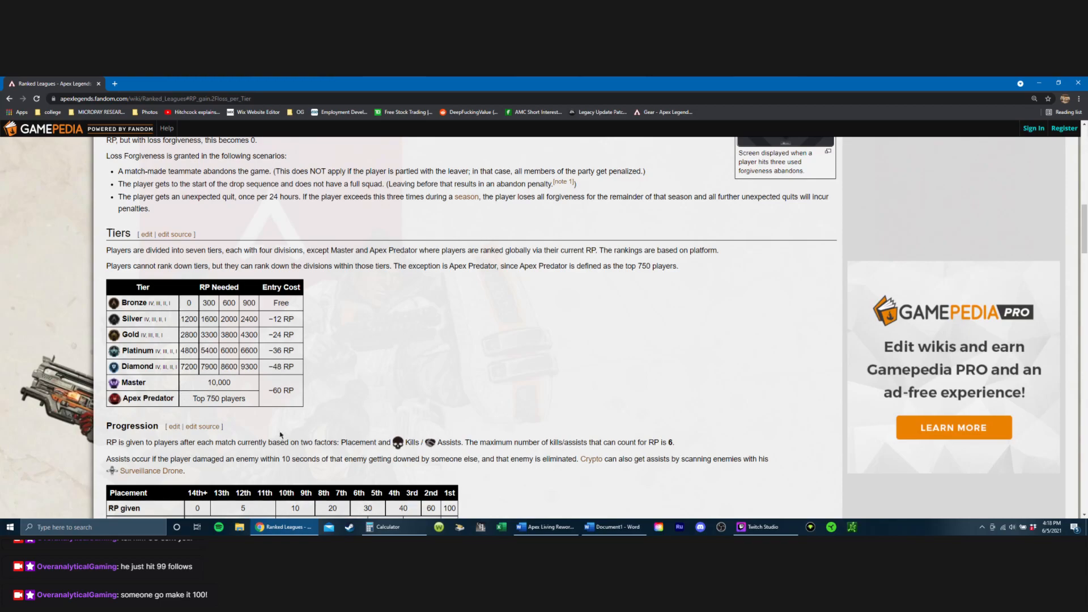
{"action": "left_click", "coordinate": [386, 526]}
{"action": "left_click", "coordinate": [290, 527]}
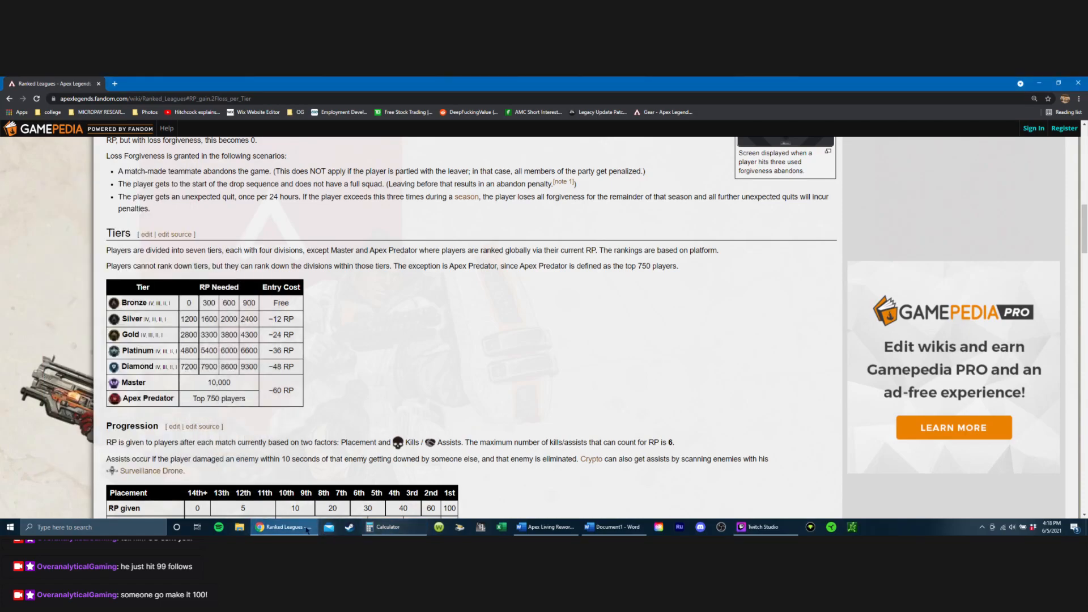
{"action": "left_click", "coordinate": [293, 527]}
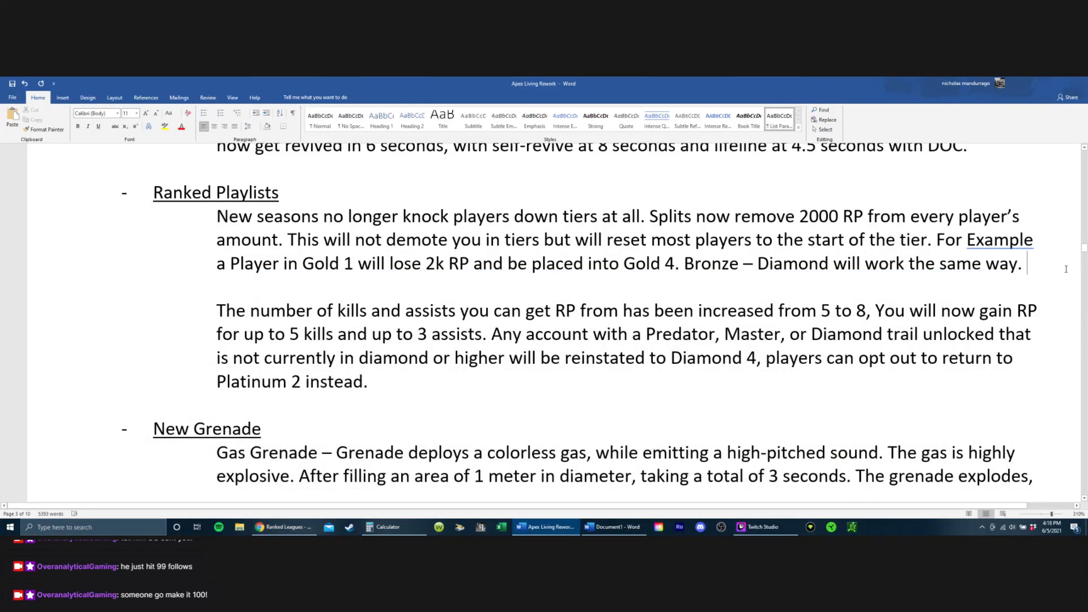
Step: Continue the first Ranked Playlists paragraph after "will work the same way." with "Masters will still"
{"action": "key", "text": "Return"}
{"action": "type", "text": "Matsers"}
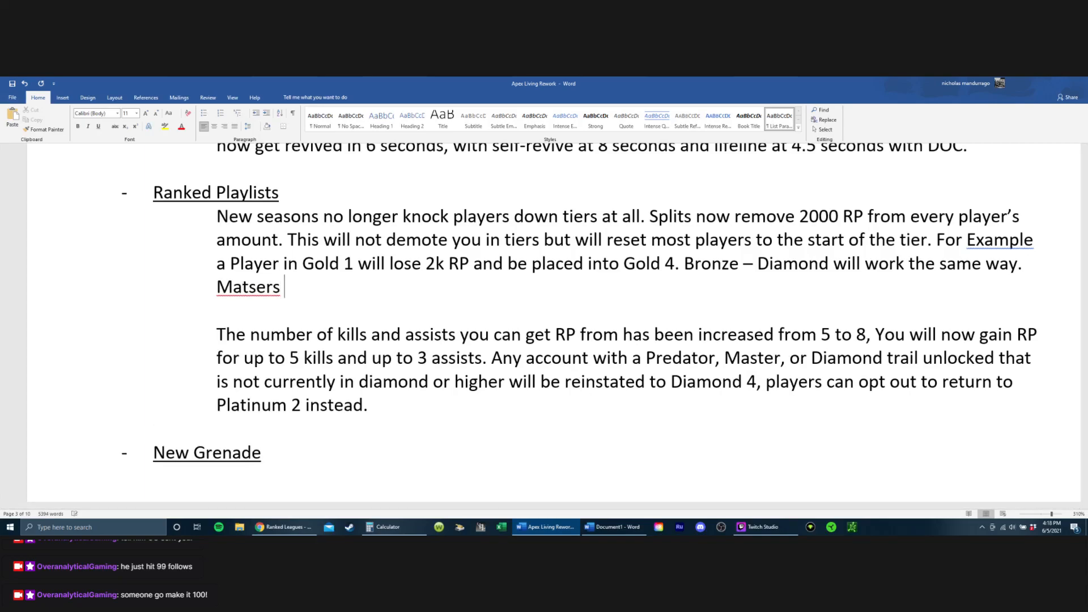
{"action": "key", "text": "BackSpace"}
{"action": "key", "text": "BackSpace"}
{"action": "key", "text": "BackSpace"}
{"action": "key", "text": "BackSpace"}
{"action": "key", "text": "BackSpace"}
{"action": "type", "text": "sters will s"}
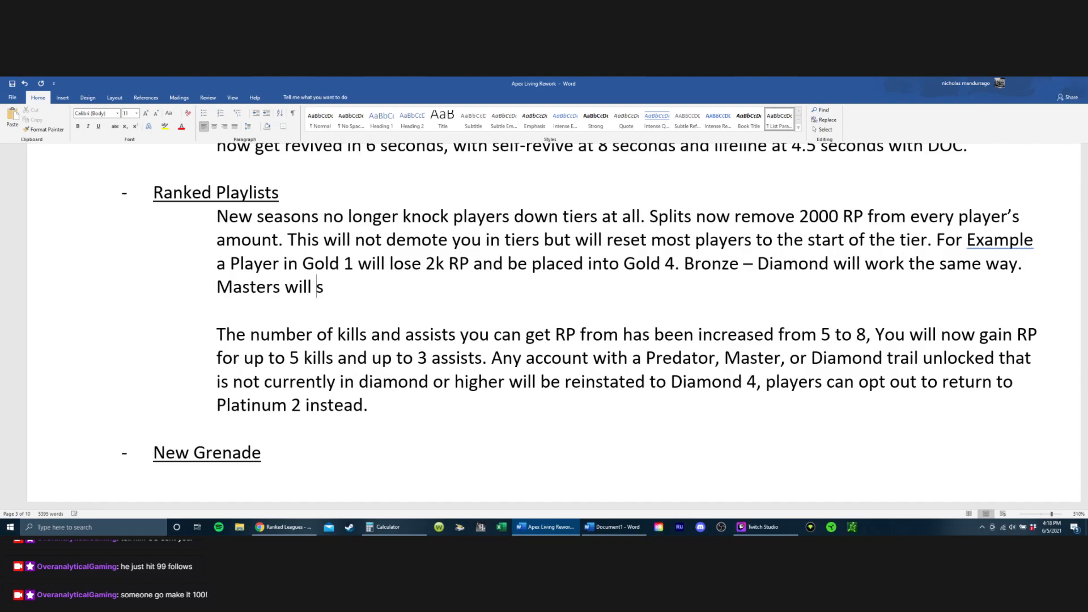
{"action": "type", "text": "till lose 2K Rp"}
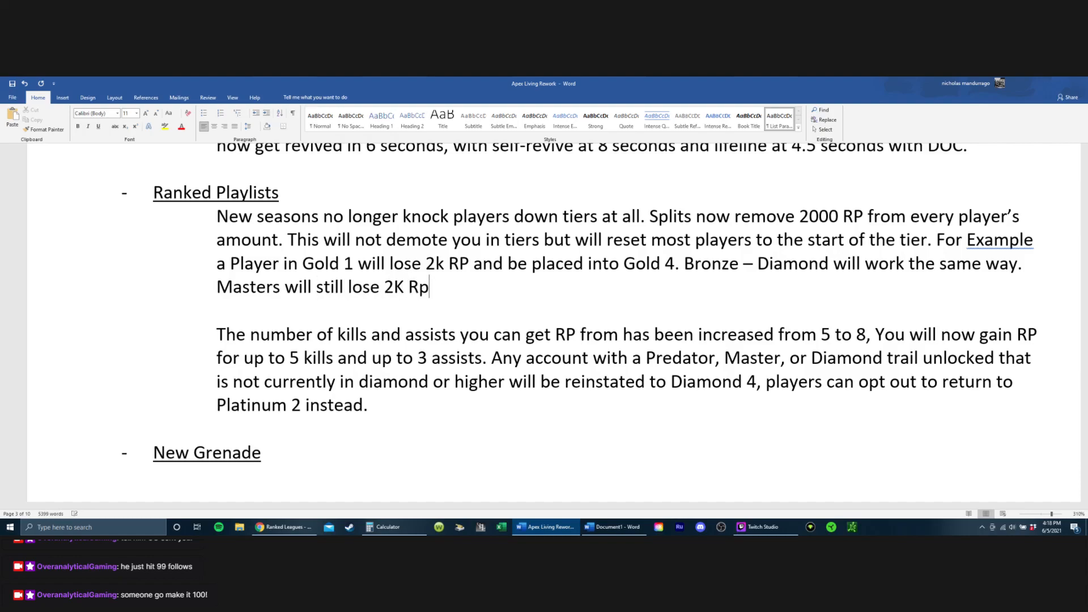
Step: Complete the Masters sentence with "lose 2K RP and can never go below 10K."
{"action": "key", "text": "BackSpace"}
{"action": "type", "text": "P and wi"}
{"action": "key", "text": "BackSpace"}
{"action": "key", "text": "BackSpace"}
{"action": "type", "text": "can neverf"}
{"action": "key", "text": "BackSpace"}
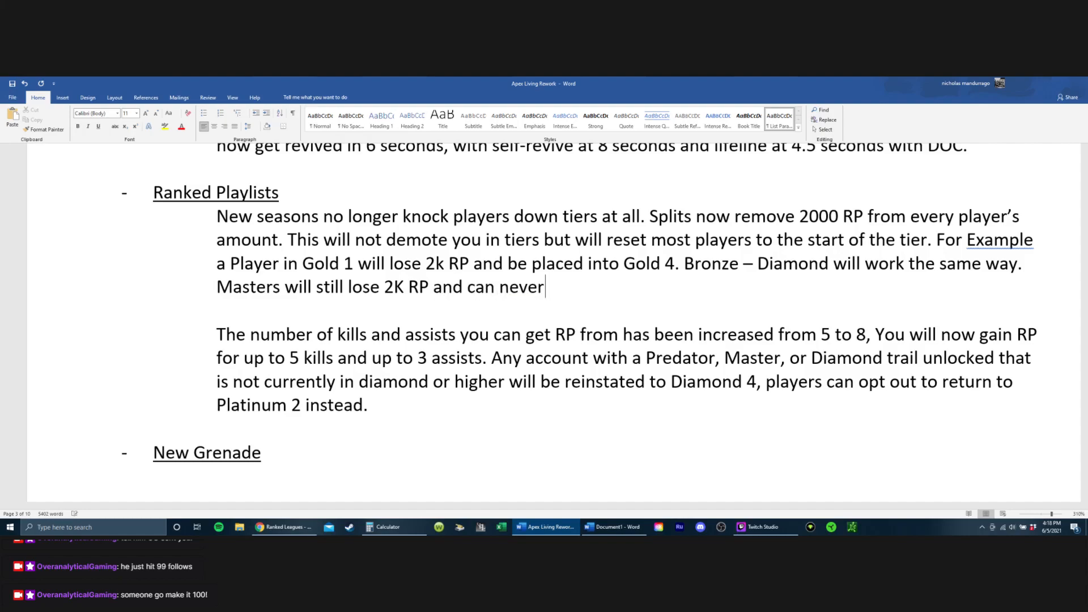
{"action": "type", "text": "go below "}
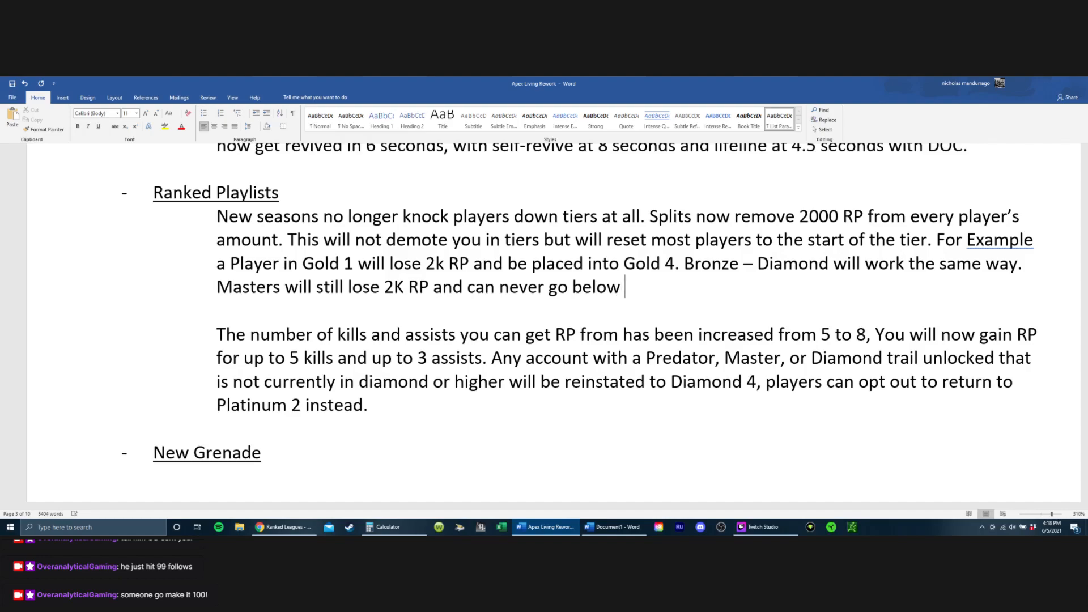
{"action": "type", "text": "10K."}
Step: Start a new sentence after "10K." with "This would mean that"
{"action": "type", "text": "This would mean"}
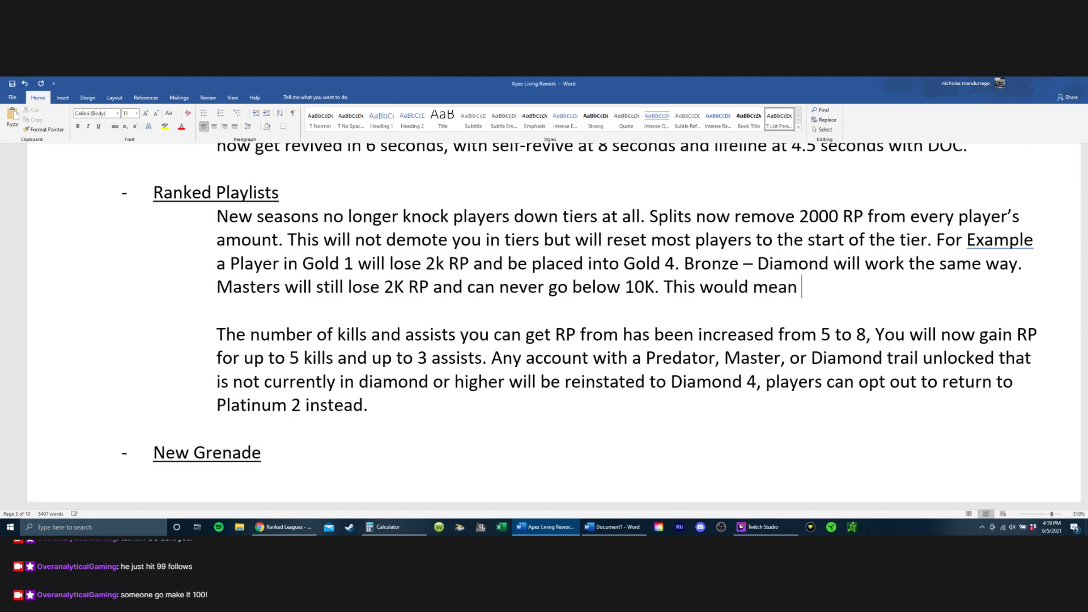
{"action": "key", "text": "BackSpace"}
{"action": "type", "text": "s"}
{"action": "key", "text": "BackSpace"}
{"action": "key", "text": "BackSpace"}
{"action": "type", "text": "that Pred"}
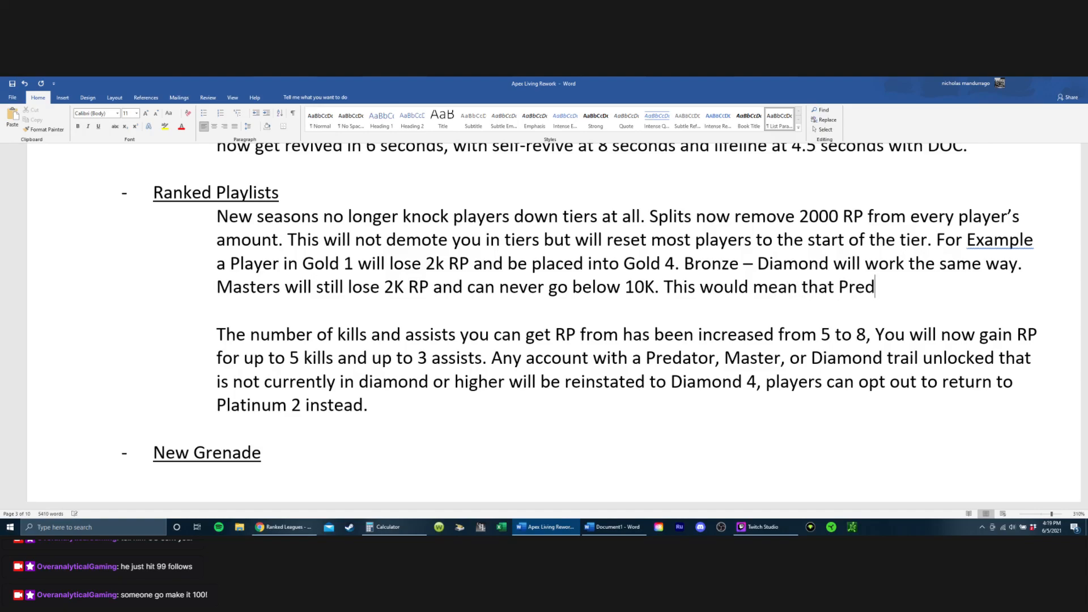
{"action": "type", "text": "ato"}
Step: Continue the sentence with "Predators will also loose"
{"action": "key", "text": "BackSpace"}
{"action": "type", "text": "atos"}
{"action": "key", "text": "BackSpace"}
{"action": "type", "text": "rs will "}
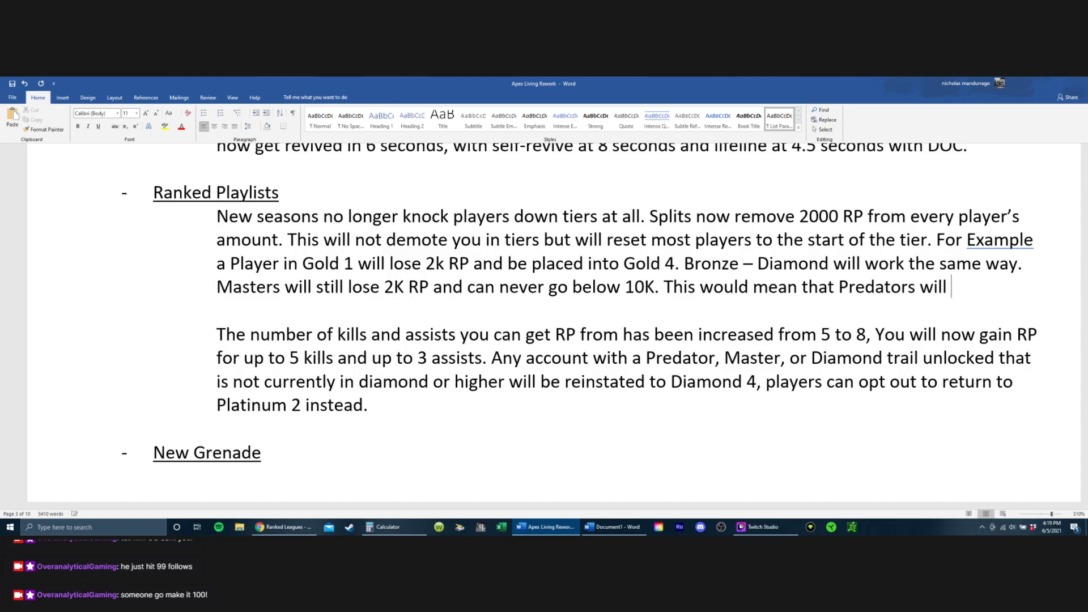
{"action": "type", "text": "also loose "}
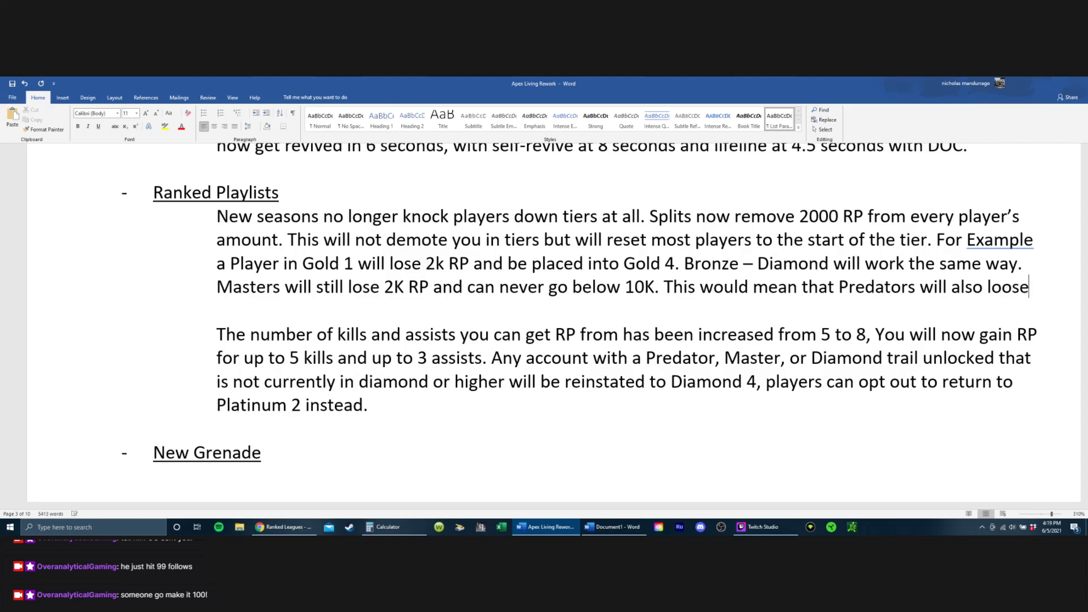
{"action": "type", "text": "2K RP "}
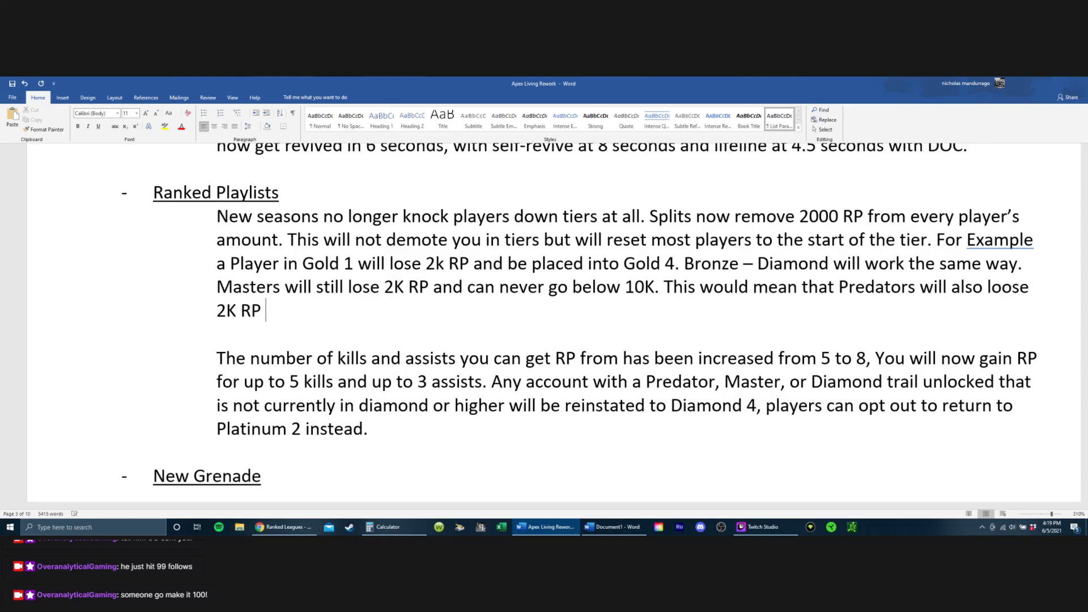
{"action": "type", "text": "per slips"}
Step: Extend the Predators sentence with "2K RP per split and"
{"action": "key", "text": "BackSpace"}
{"action": "key", "text": "BackSpace"}
{"action": "key", "text": "BackSpace"}
{"action": "key", "text": "BackSpace"}
{"action": "type", "text": "plit and"}
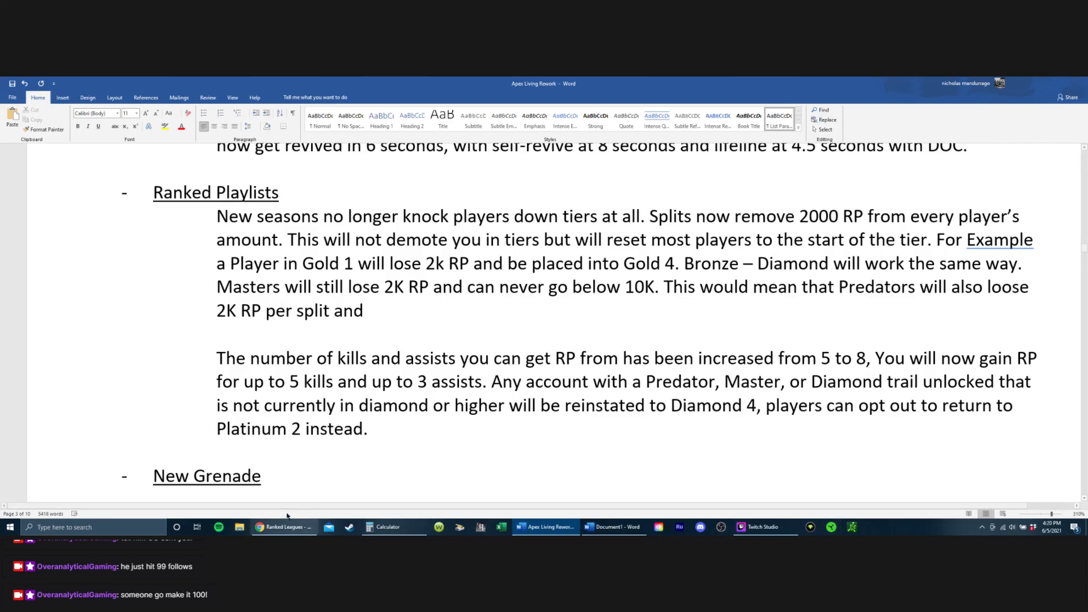
Step: Switch to the Ranked Leagues wiki page in Chrome and examine the Master/Apex Predator table under RP gain/loss per Tier
{"action": "left_click", "coordinate": [288, 530]}
{"action": "scroll", "coordinate": [344, 373], "scroll_direction": "down", "scroll_amount": 1}
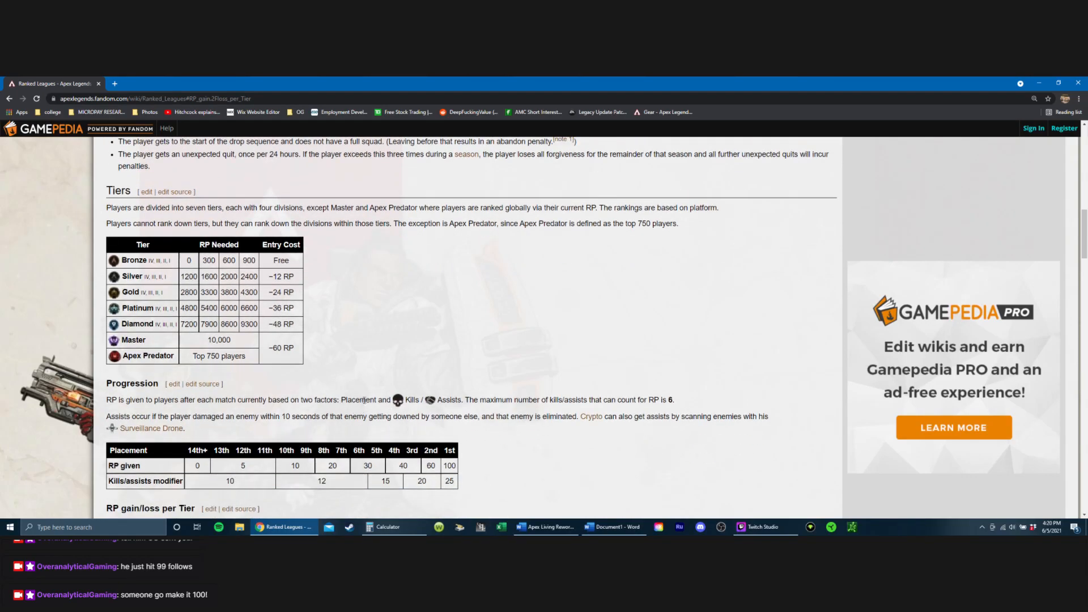
{"action": "scroll", "coordinate": [467, 384], "scroll_direction": "up", "scroll_amount": 1}
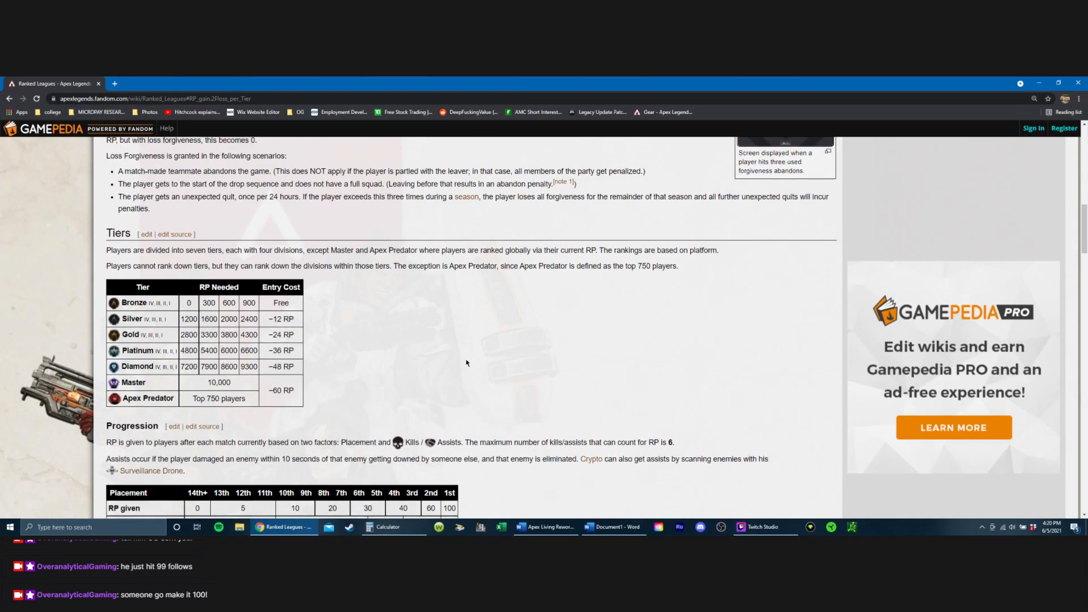
{"action": "scroll", "coordinate": [468, 381], "scroll_direction": "down", "scroll_amount": 5}
{"action": "scroll", "coordinate": [478, 361], "scroll_direction": "down", "scroll_amount": 4}
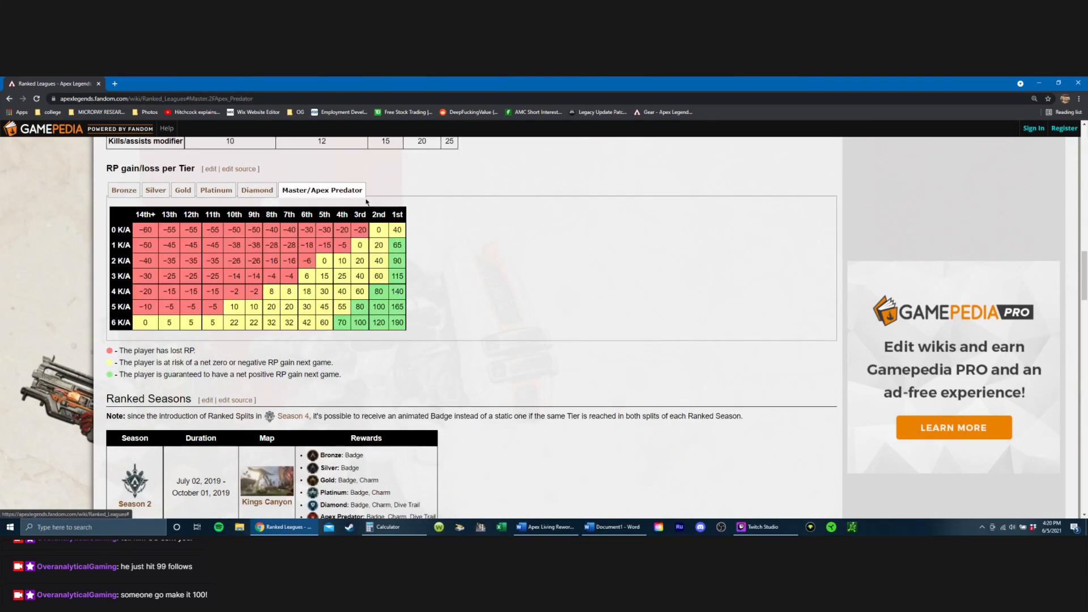
{"action": "left_click", "coordinate": [341, 188]}
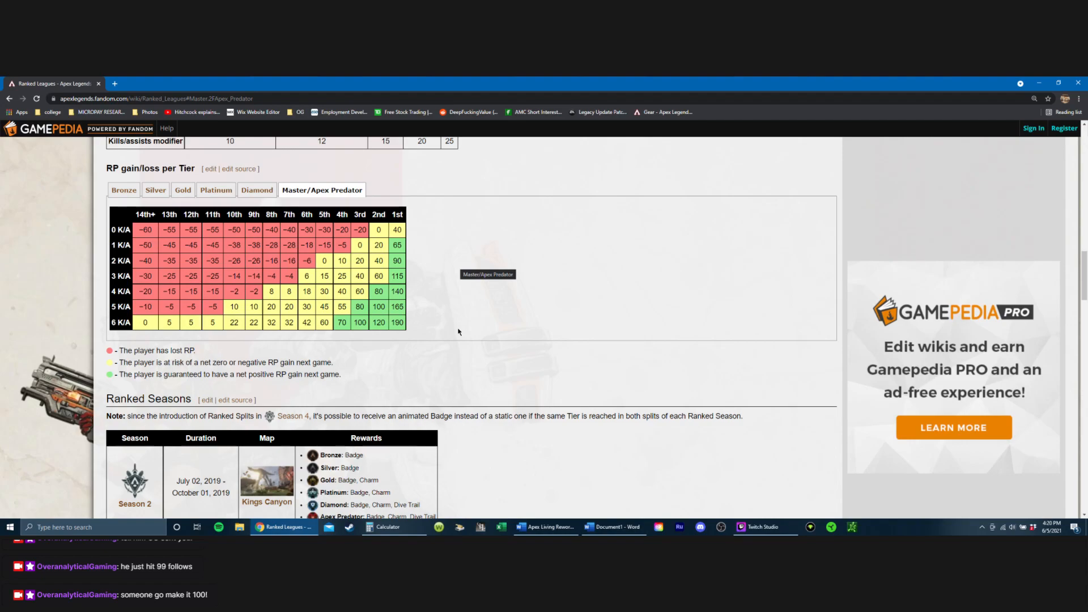
Step: Look through the wiki page's Ranked Seasons rewards and the Ranked Placement Results by season
{"action": "scroll", "coordinate": [459, 331], "scroll_direction": "down", "scroll_amount": 2}
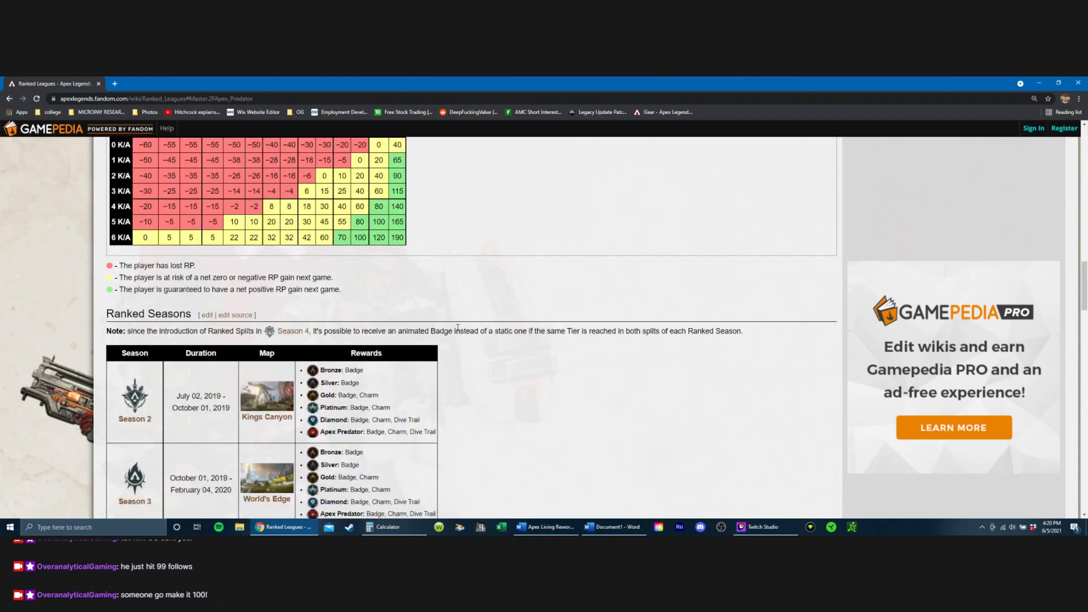
{"action": "scroll", "coordinate": [459, 332], "scroll_direction": "down", "scroll_amount": 3}
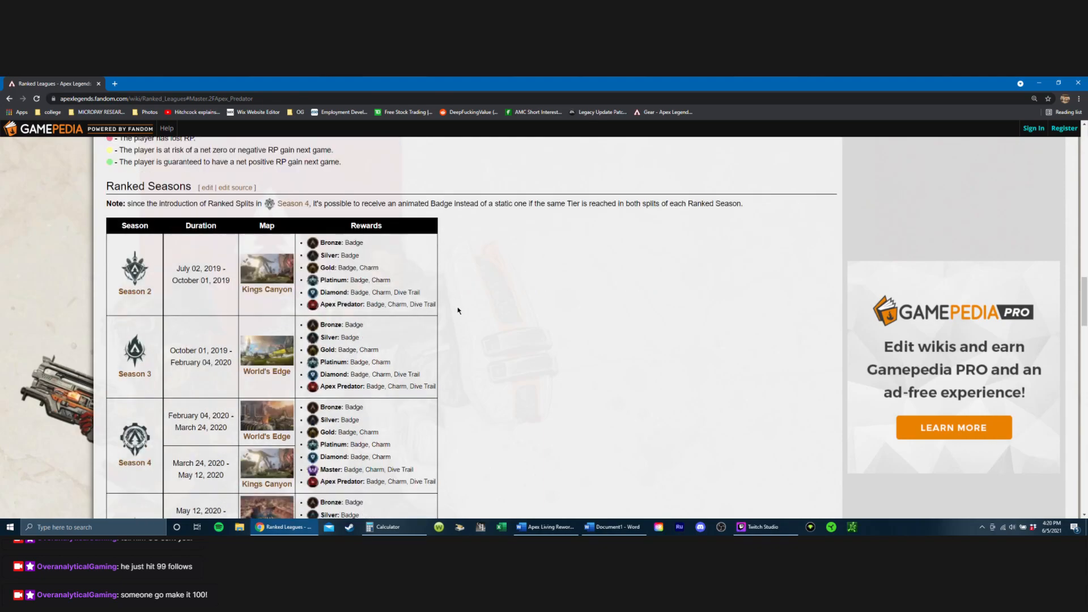
{"action": "scroll", "coordinate": [459, 311], "scroll_direction": "down", "scroll_amount": 10}
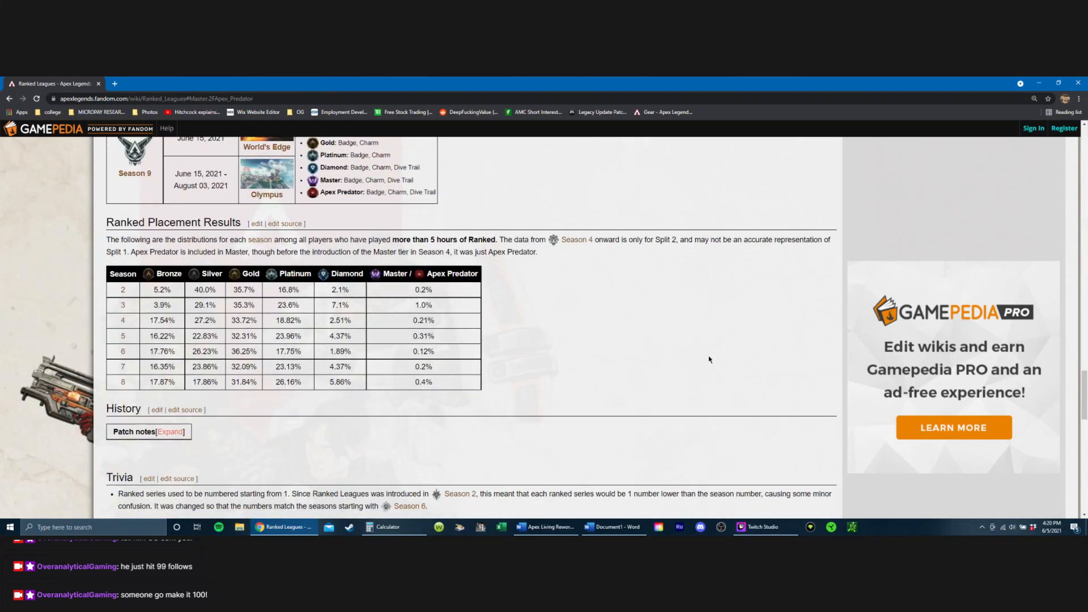
{"action": "scroll", "coordinate": [567, 329], "scroll_direction": "down", "scroll_amount": 4}
{"action": "scroll", "coordinate": [628, 341], "scroll_direction": "down", "scroll_amount": 3}
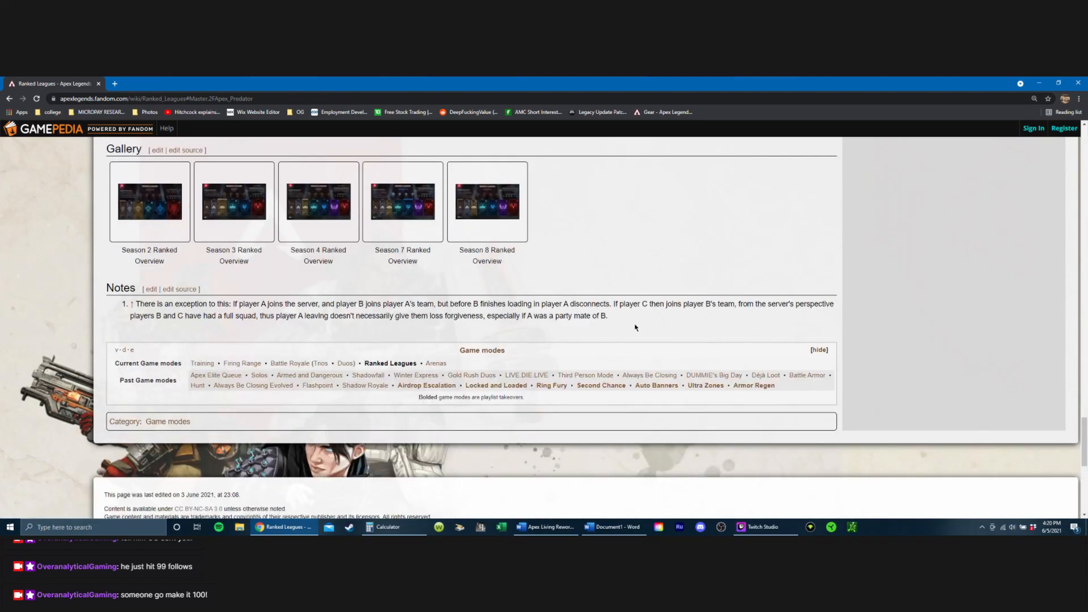
{"action": "scroll", "coordinate": [644, 320], "scroll_direction": "up", "scroll_amount": 7}
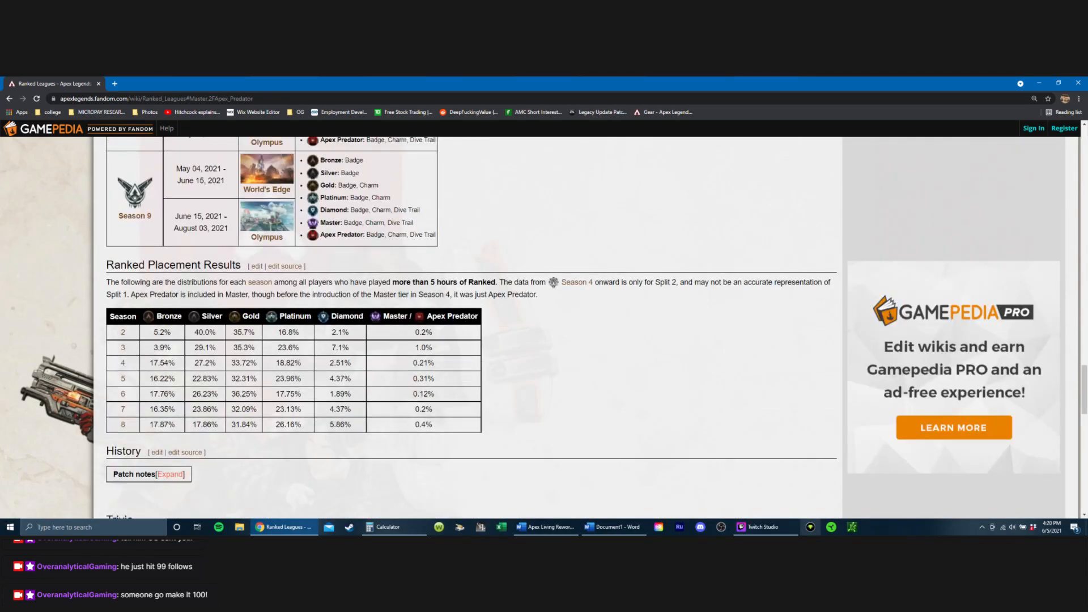
Step: Return to the Apex Living Rework document in Word and continue after "per split and" with "get to keep any"
{"action": "mouse_move", "coordinate": [780, 513]}
{"action": "left_click", "coordinate": [547, 527]}
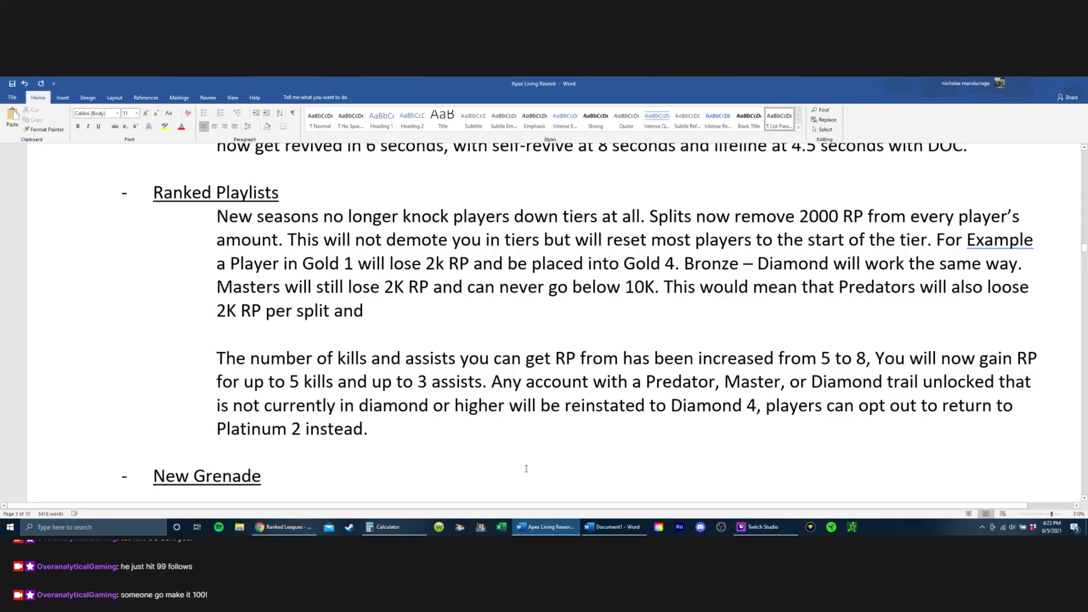
{"action": "left_click", "coordinate": [423, 319]}
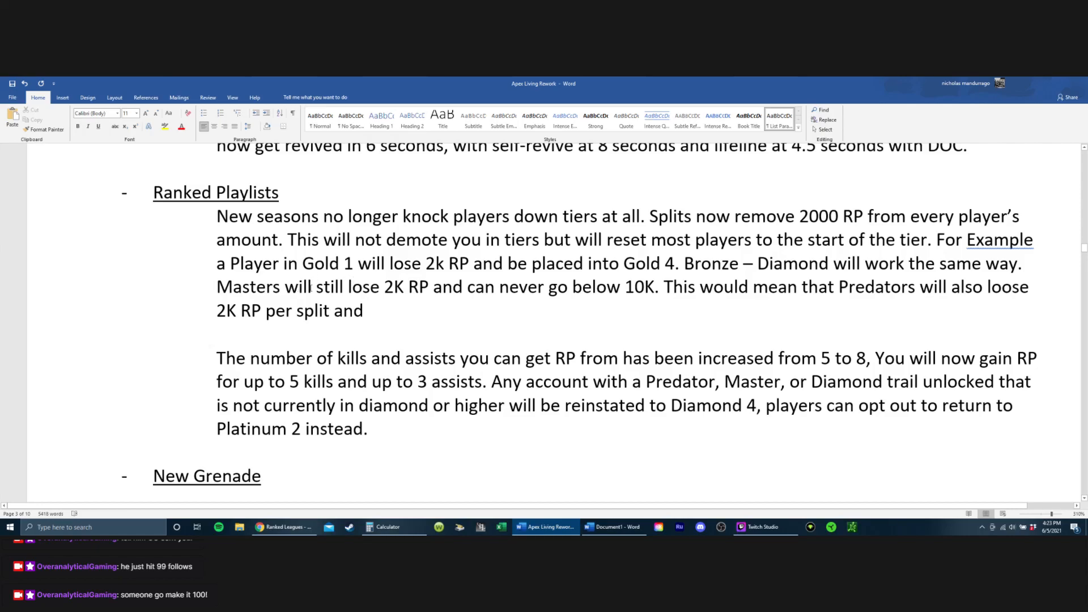
{"action": "left_click_drag", "start_coordinate": [285, 286], "coordinate": [884, 286]}
{"action": "left_click", "coordinate": [422, 309]}
{"action": "type", "text": "get to keep an"}
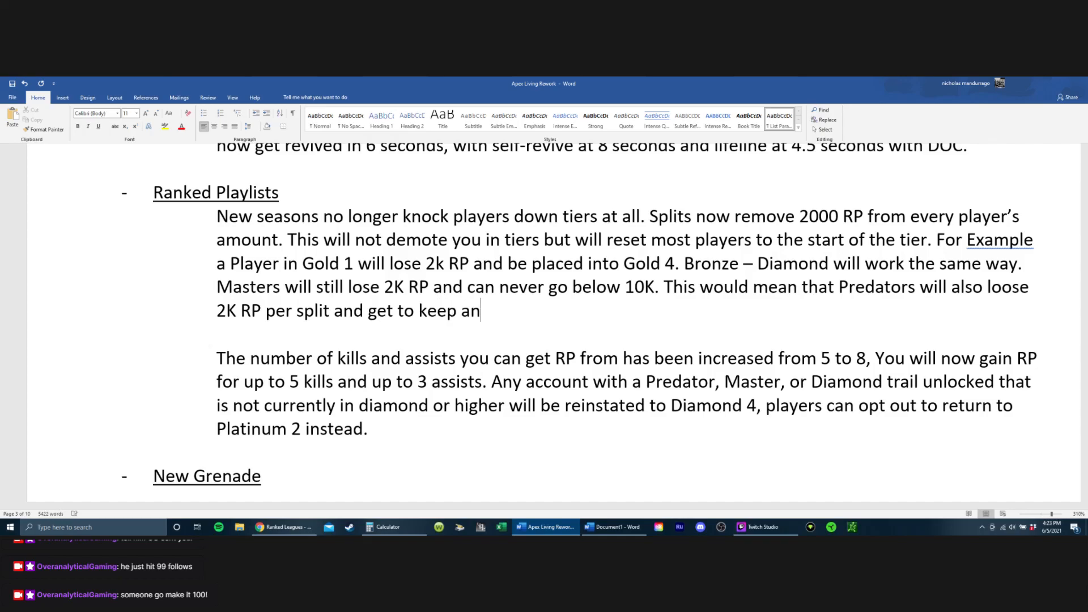
{"action": "type", "text": "y progess"}
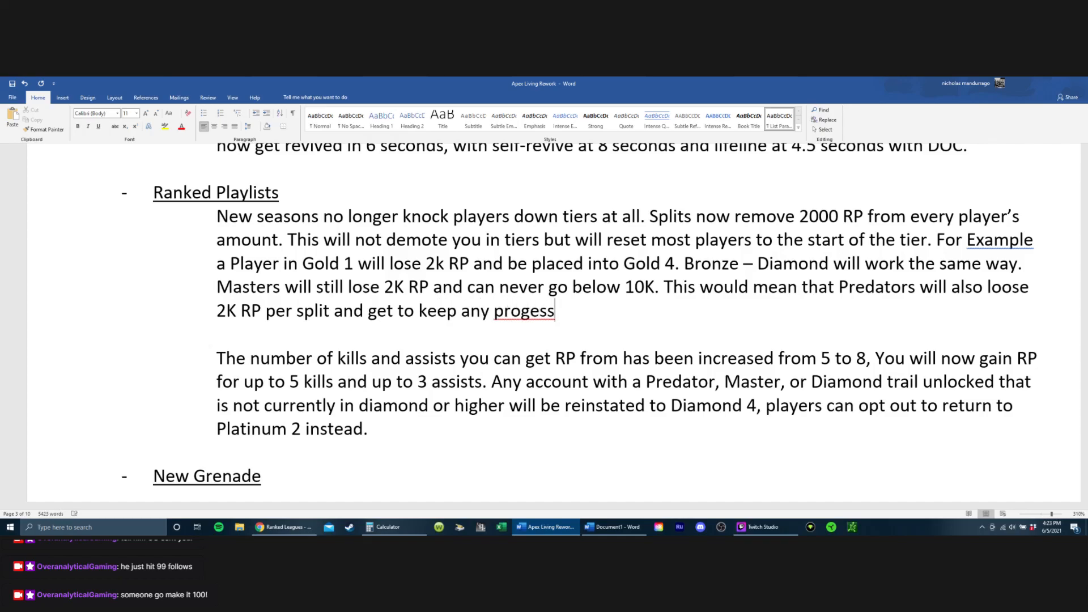
{"action": "type", "text": " ah"}
Step: Finish the Predators sentence with "progress above that."
{"action": "key", "text": "BackSpace"}
{"action": "key", "text": "BackSpace"}
{"action": "key", "text": "BackSpace"}
{"action": "key", "text": "BackSpace"}
{"action": "key", "text": "BackSpace"}
{"action": "key", "text": "BackSpace"}
{"action": "key", "text": "BackSpace"}
{"action": "type", "text": "gress above that."}
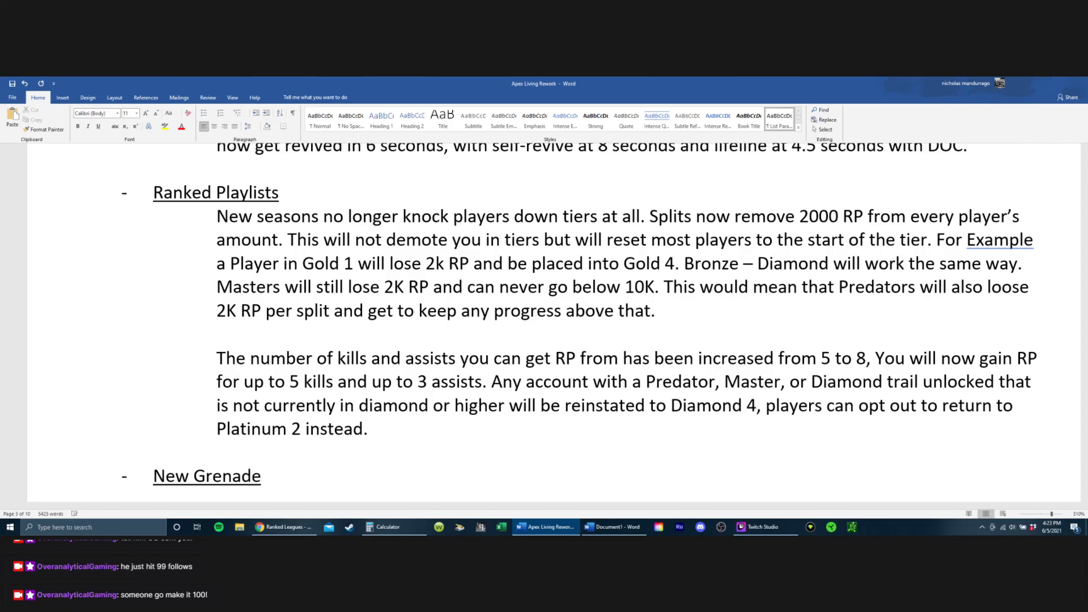
Step: Insert "into the next split" before the period that closes the Predators sentence, and save the document
{"action": "key", "text": "Left"}
{"action": "key", "text": "Left"}
{"action": "type", "text": "into the next split"}
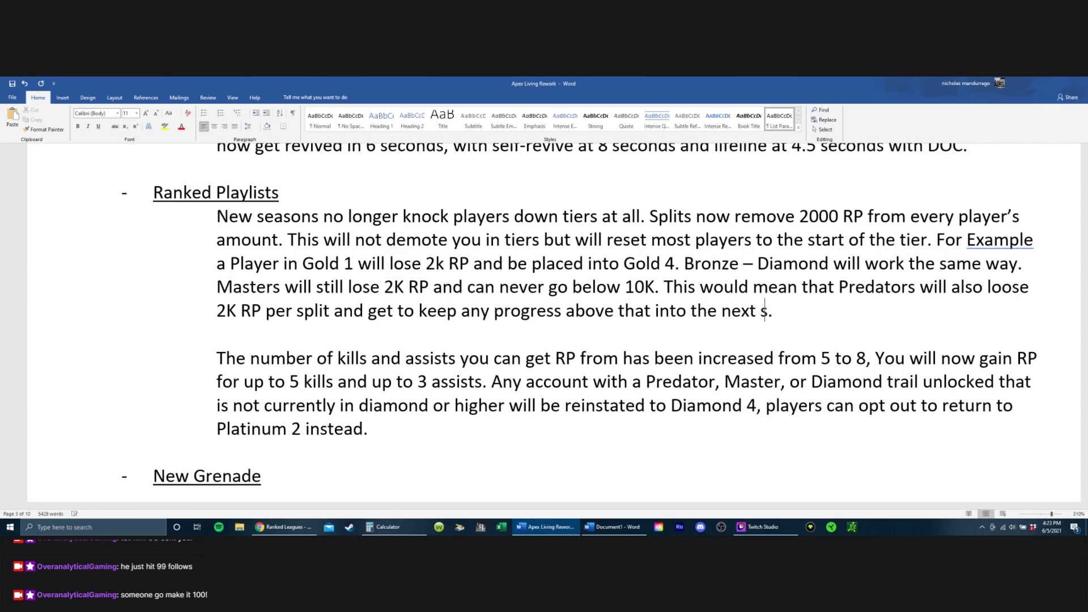
{"action": "key", "text": "Right"}
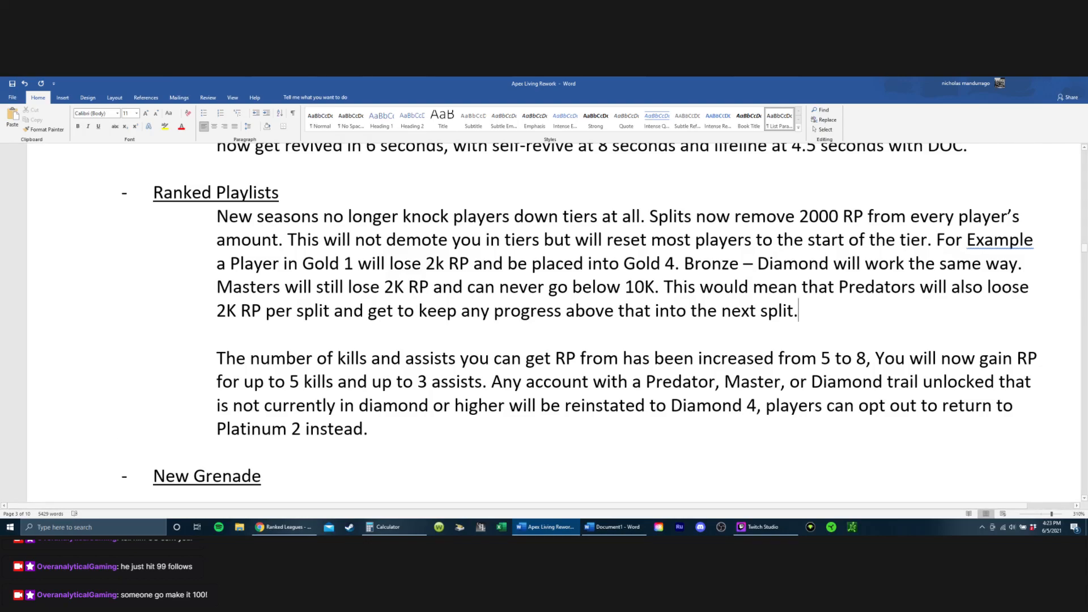
{"action": "left_click", "coordinate": [12, 83]}
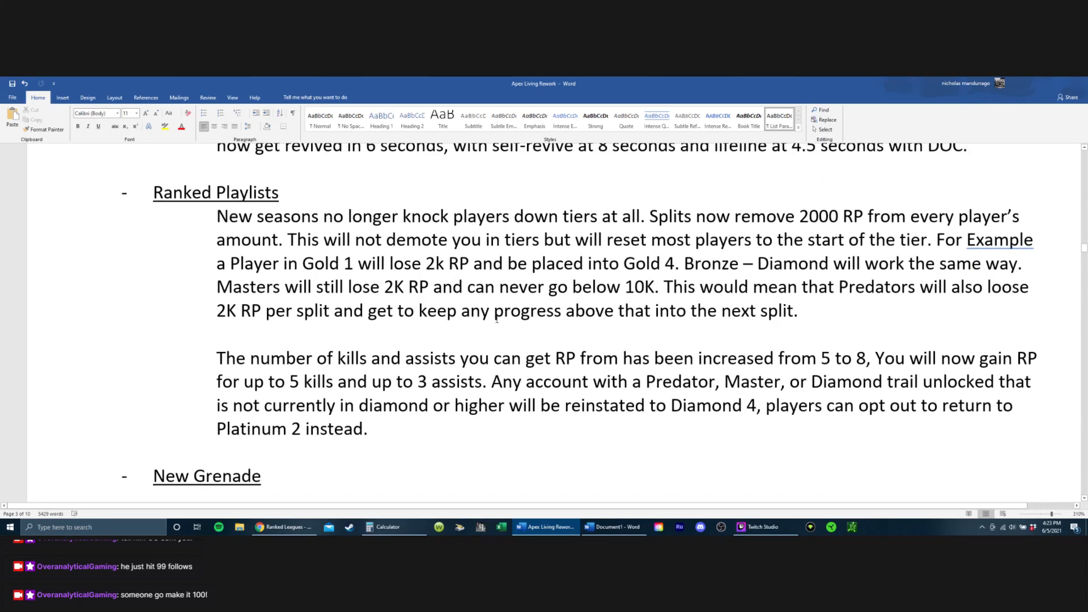
Step: Change "Example" to lowercase "example" in the Gold 1 sentence of the first Ranked Playlists paragraph
{"action": "left_click", "coordinate": [968, 240]}
{"action": "key", "text": "Delete"}
{"action": "type", "text": "e"}
{"action": "key", "text": "Right"}
{"action": "key", "text": "Right"}
{"action": "key", "text": "Right"}
{"action": "key", "text": "Right"}
{"action": "key", "text": "Right"}
{"action": "key", "text": "Right"}
{"action": "key", "text": "Right"}
{"action": "key", "text": "Right"}
{"action": "key", "text": "Right"}
{"action": "key", "text": "Right"}
{"action": "key", "text": "Right"}
{"action": "key", "text": "Right"}
{"action": "key", "text": "Right"}
{"action": "key", "text": "Right"}
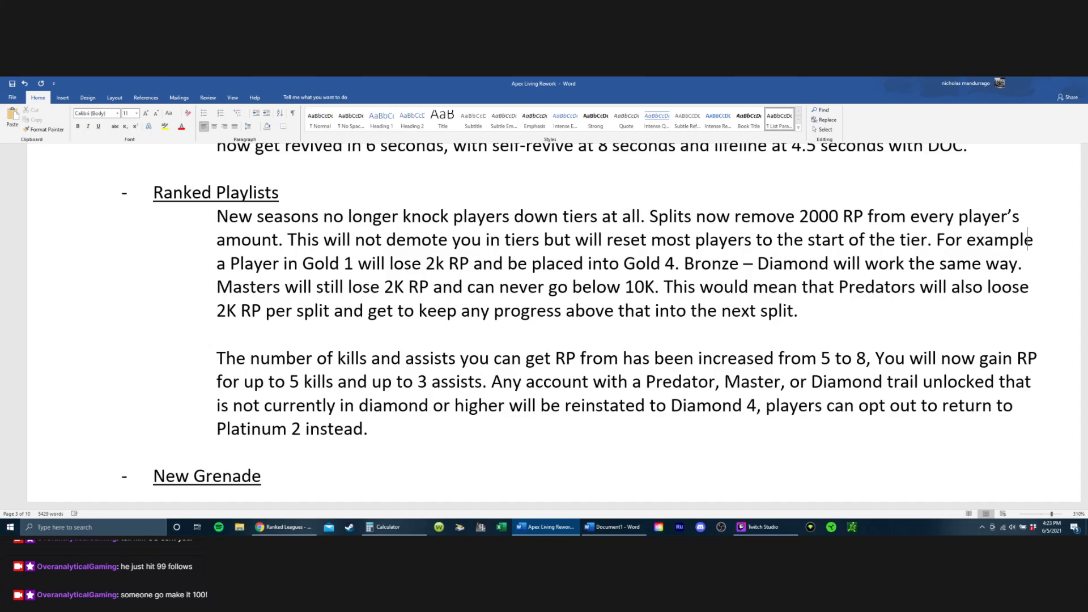
{"action": "key", "text": "Left"}
{"action": "key", "text": "Left"}
{"action": "key", "text": "Left"}
{"action": "key", "text": "Left"}
{"action": "key", "text": "Left"}
{"action": "key", "text": "Left"}
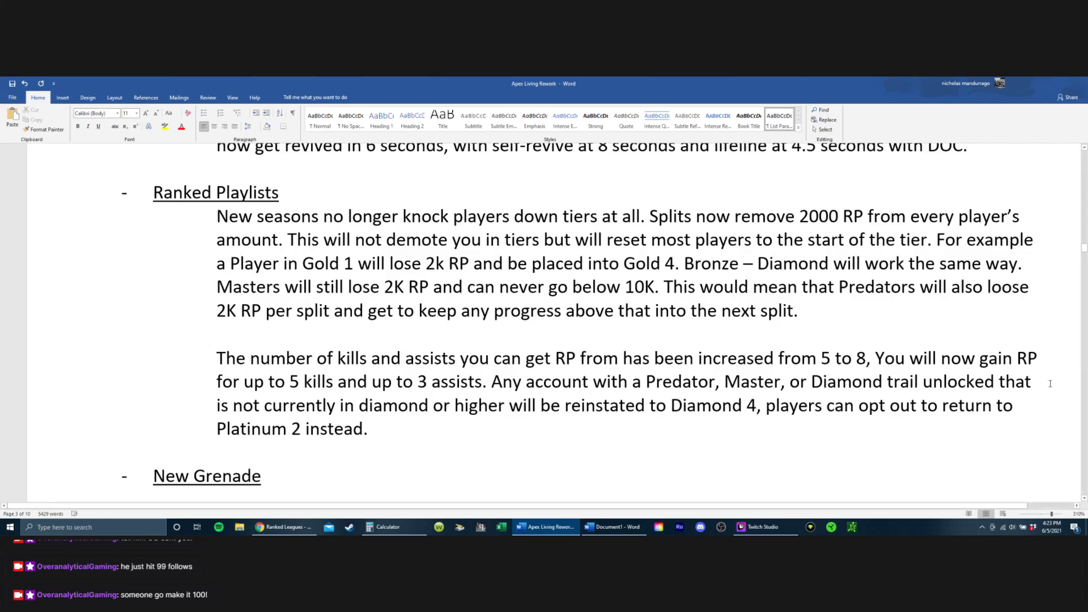
Step: Add a semicolon after "For example", keeping one space before "a Player in Gold 1"
{"action": "left_click", "coordinate": [1042, 240]}
{"action": "type", "text": ":"}
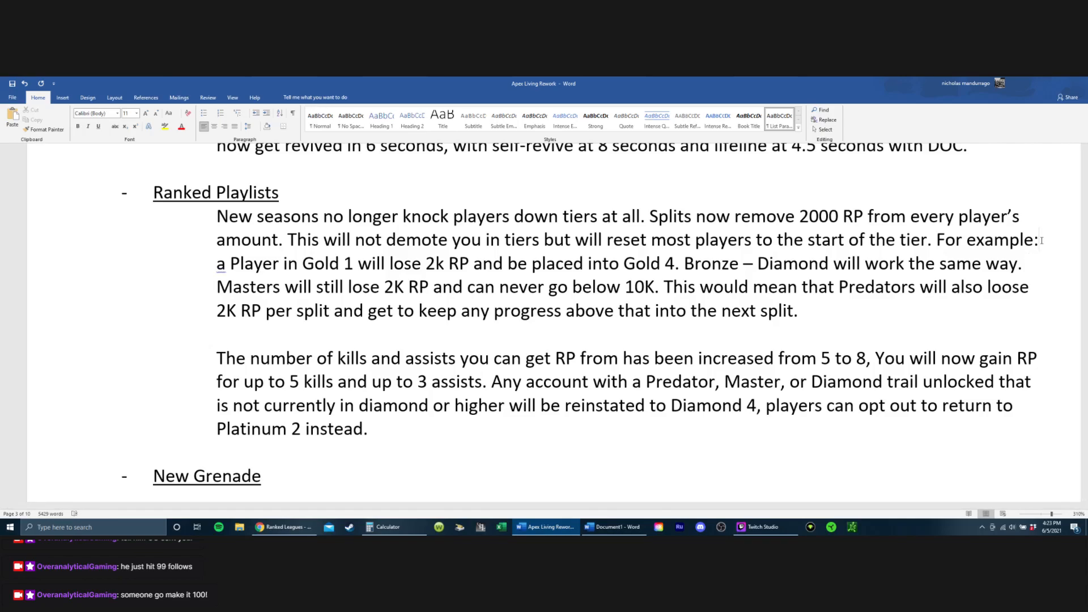
{"action": "key", "text": "BackSpace"}
{"action": "type", "text": ";"}
{"action": "key", "text": "BackSpace"}
{"action": "type", "text": ":"}
{"action": "key", "text": "Right"}
{"action": "key", "text": "Right"}
{"action": "key", "text": "Left"}
{"action": "key", "text": "BackSpace"}
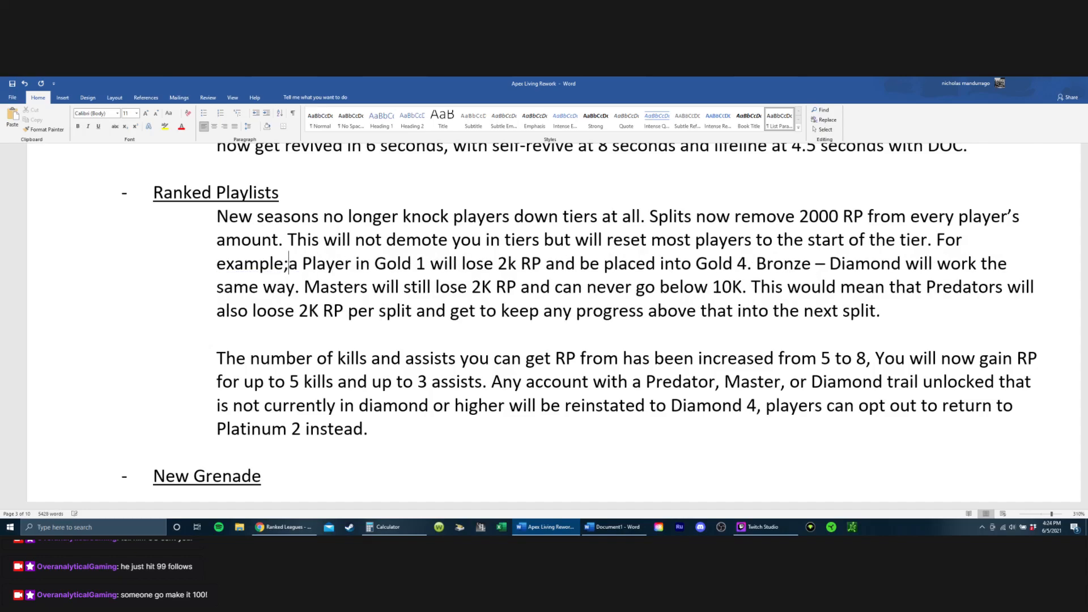
{"action": "key", "text": "Up"}
{"action": "key", "text": "Down"}
{"action": "key", "text": "Down"}
{"action": "key", "text": "Down"}
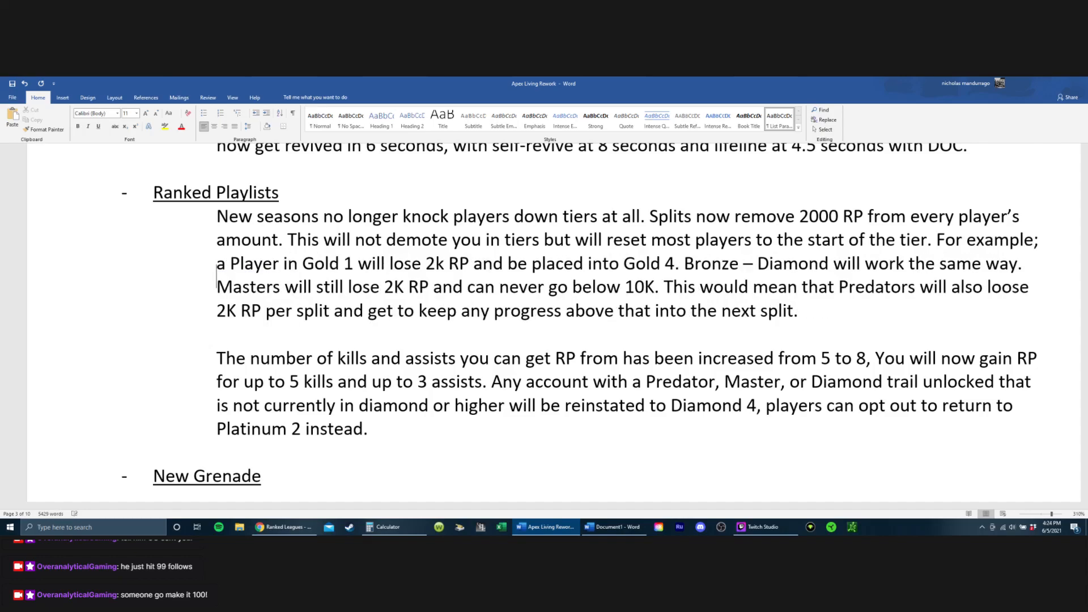
Step: Change "Player" to lowercase "player" in the Gold 1 example
{"action": "key", "text": "Up"}
{"action": "key", "text": "Right"}
{"action": "key", "text": "Right"}
{"action": "key", "text": "Right"}
{"action": "key", "text": "Up"}
{"action": "key", "text": "Up"}
{"action": "key", "text": "Up"}
{"action": "key", "text": "Down"}
{"action": "key", "text": "Down"}
{"action": "key", "text": "Down"}
{"action": "key", "text": "Up"}
{"action": "key", "text": "Left"}
{"action": "key", "text": "BackSpace"}
{"action": "type", "text": "p"}
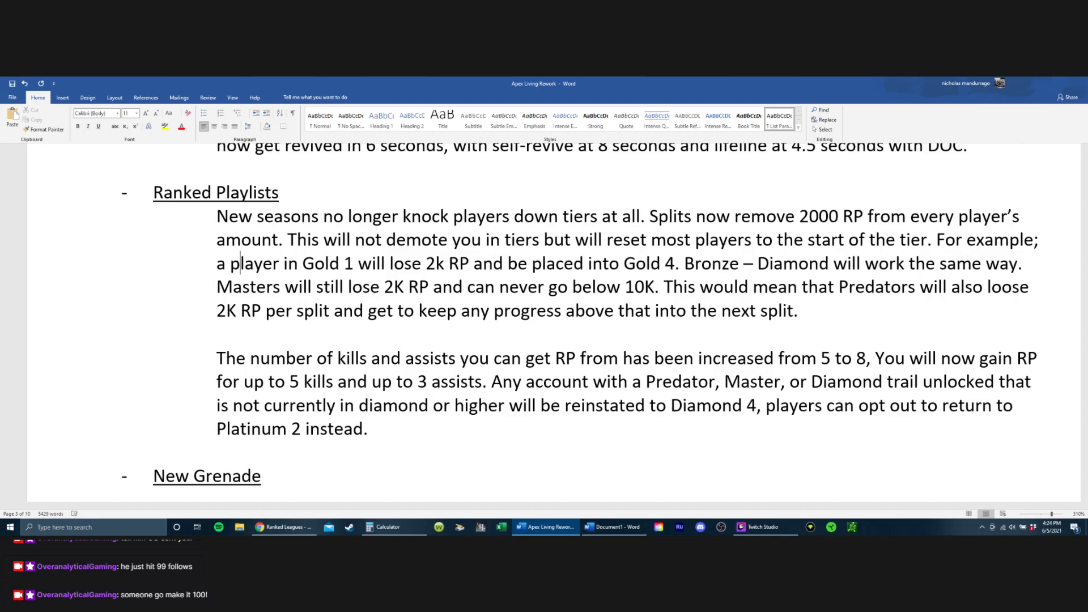
{"action": "key", "text": "Down"}
{"action": "key", "text": "Down"}
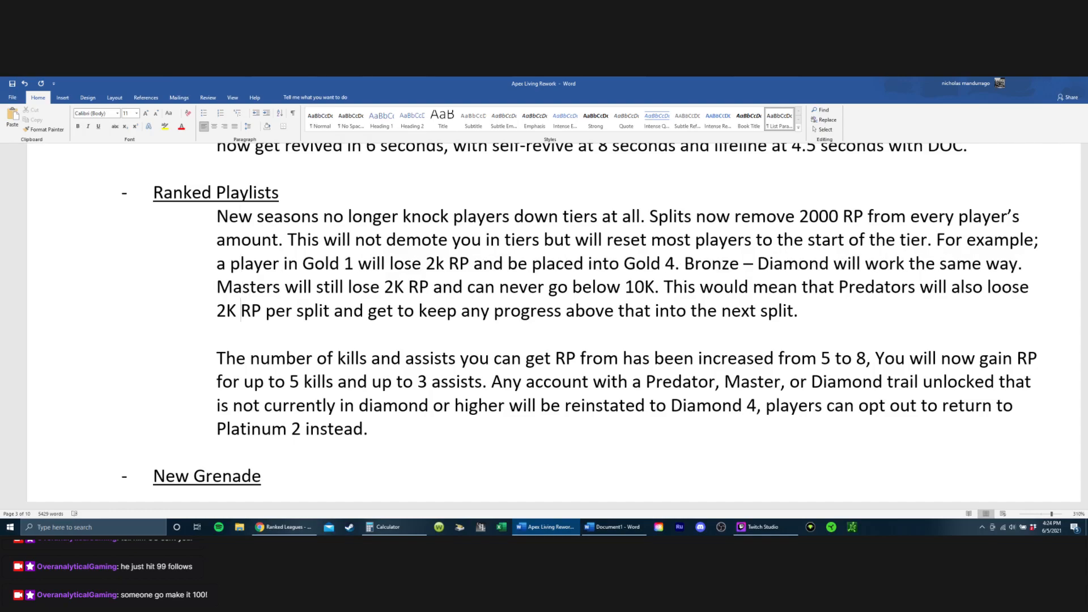
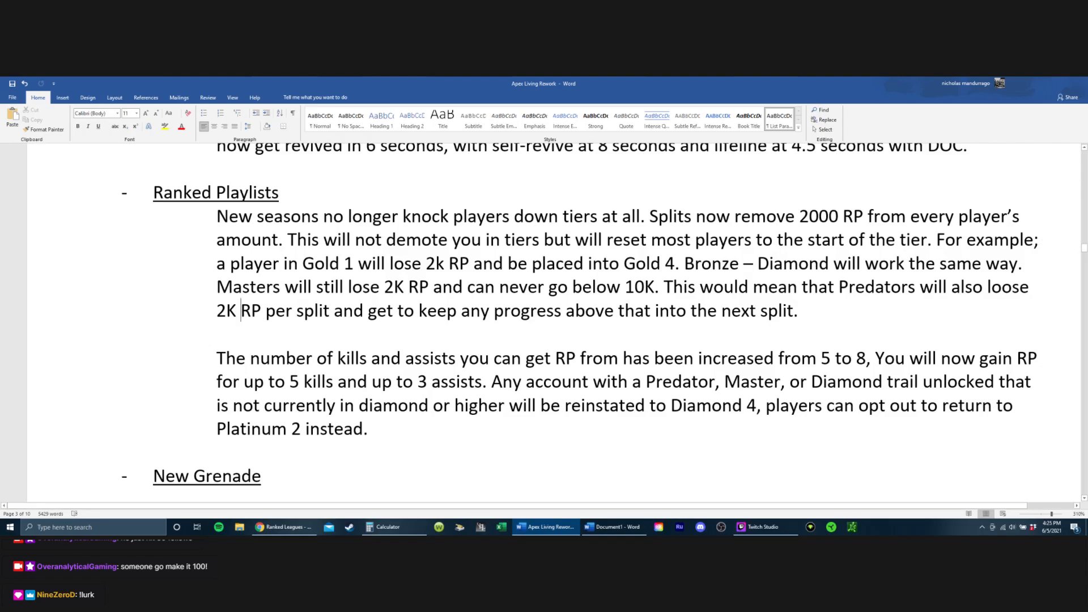
Step: Switch to the Ranked Leagues wiki page in Chrome, and calculate 3 × 20 in Calculator
{"action": "left_click", "coordinate": [290, 529]}
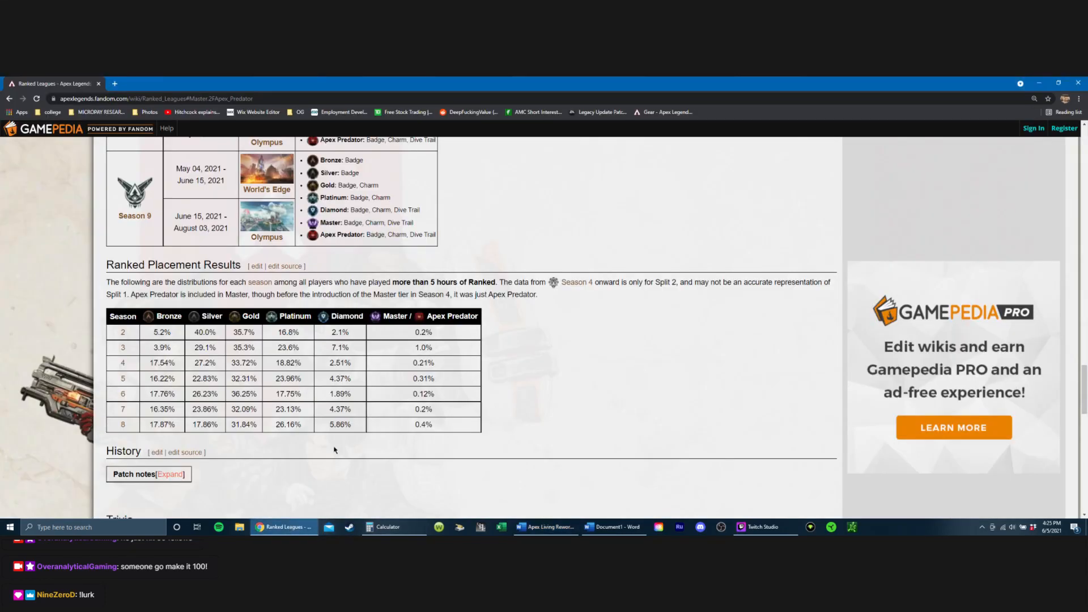
{"action": "scroll", "coordinate": [334, 450], "scroll_direction": "up", "scroll_amount": 1}
{"action": "left_click", "coordinate": [388, 527]}
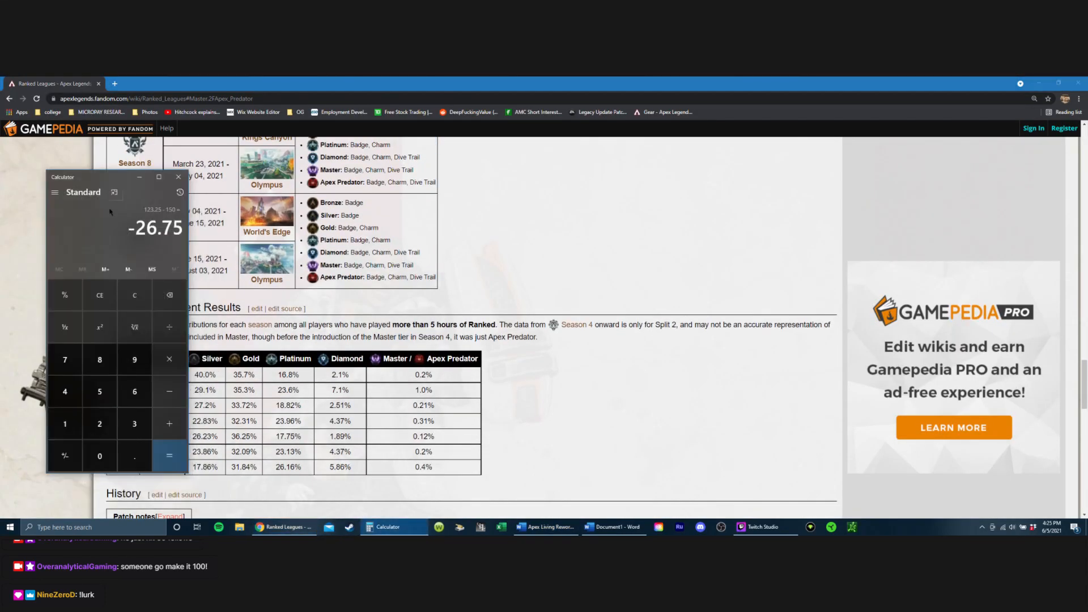
{"action": "type", "text": "3*20"}
{"action": "key", "text": "Return"}
Step: Examine the wiki's RP gain/loss, Progression and Tiers tables for placement RP, kill/assist modifiers and entry costs
{"action": "left_click", "coordinate": [586, 316]}
{"action": "scroll", "coordinate": [589, 319], "scroll_direction": "up", "scroll_amount": 8}
{"action": "scroll", "coordinate": [589, 317], "scroll_direction": "up", "scroll_amount": 10}
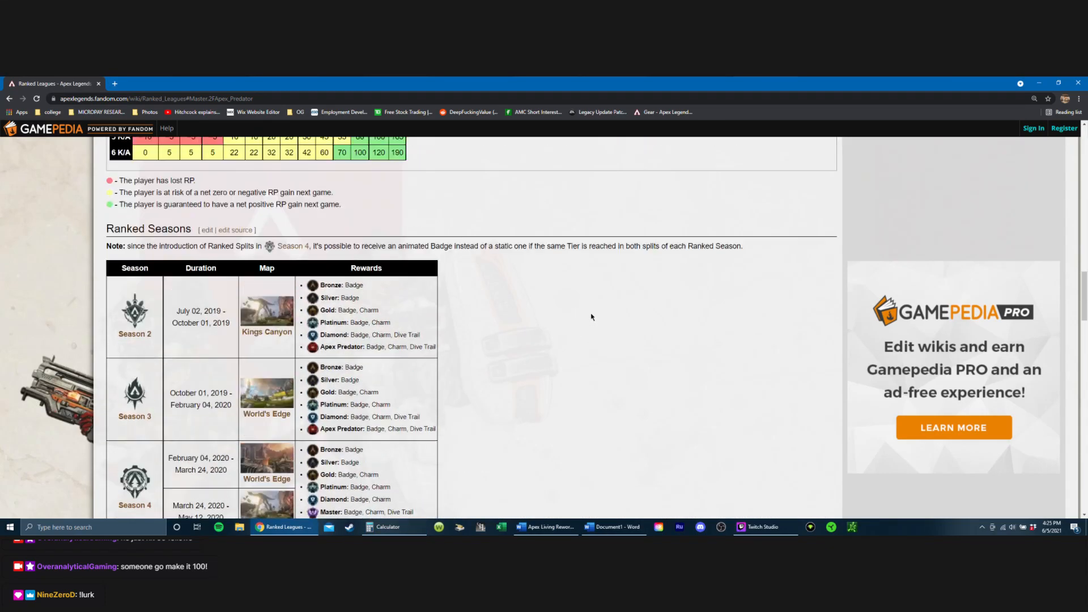
{"action": "scroll", "coordinate": [590, 315], "scroll_direction": "down", "scroll_amount": 9}
{"action": "scroll", "coordinate": [587, 306], "scroll_direction": "up", "scroll_amount": 12}
{"action": "scroll", "coordinate": [586, 301], "scroll_direction": "up", "scroll_amount": 3}
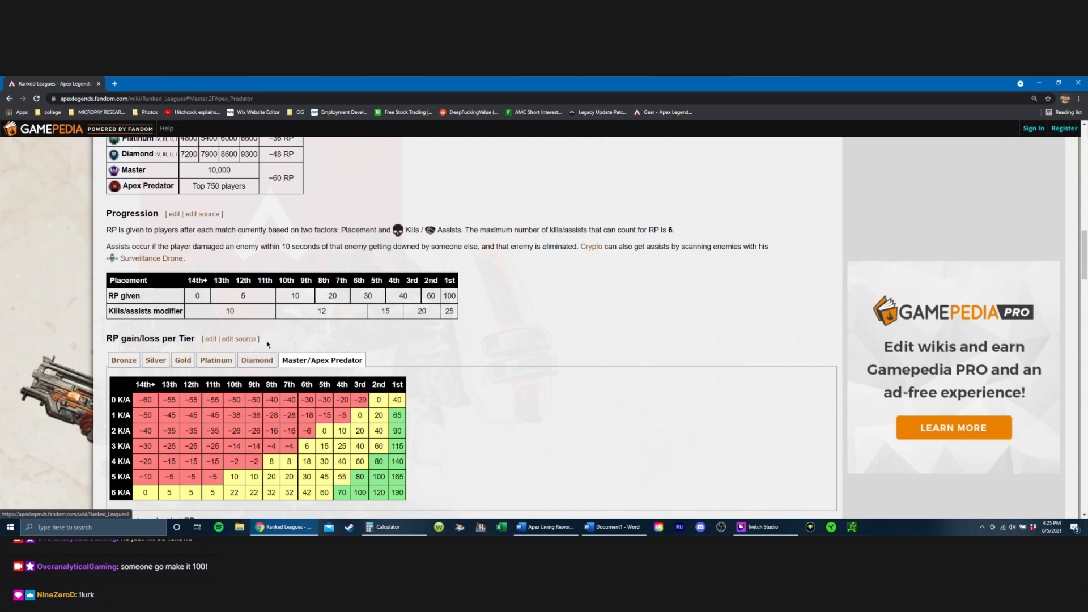
{"action": "scroll", "coordinate": [321, 326], "scroll_direction": "up", "scroll_amount": 3}
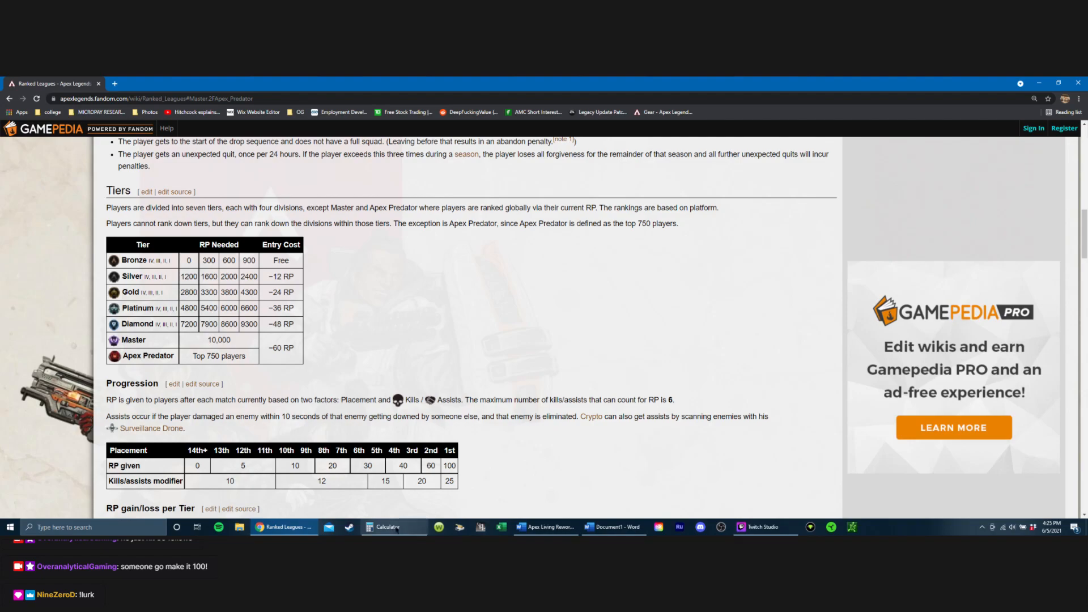
Step: In Calculator, add 40 to the previous result and subtract 48, then clear the entry and close Calculator
{"action": "left_click", "coordinate": [392, 527]}
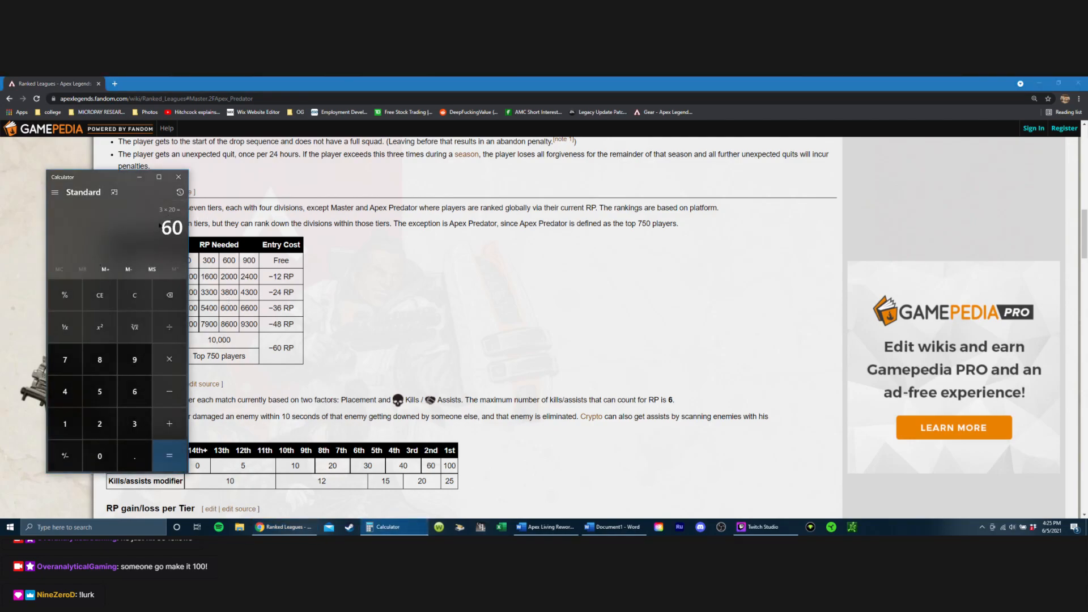
{"action": "key", "text": "plus"}
{"action": "type", "text": "40"}
{"action": "key", "text": "Return"}
{"action": "key", "text": "minus"}
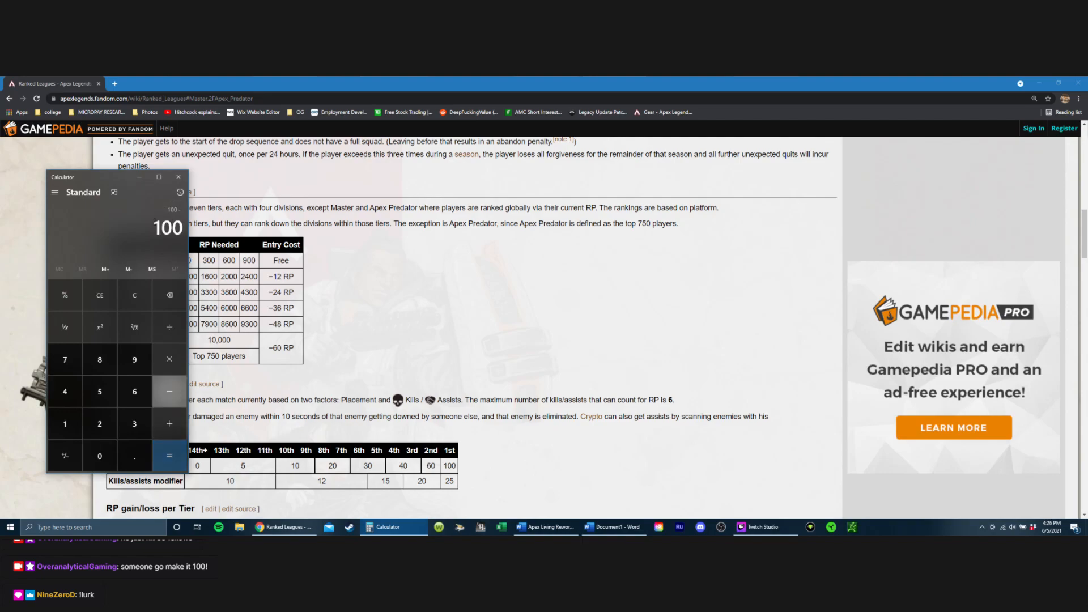
{"action": "type", "text": "48"}
{"action": "key", "text": "Return"}
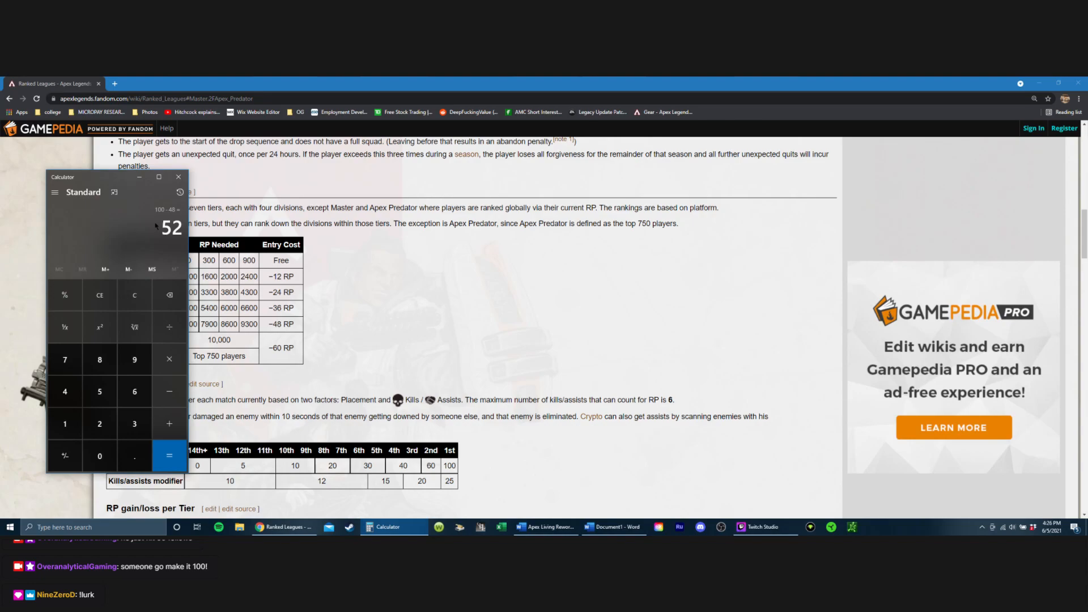
{"action": "type", "text": "40"}
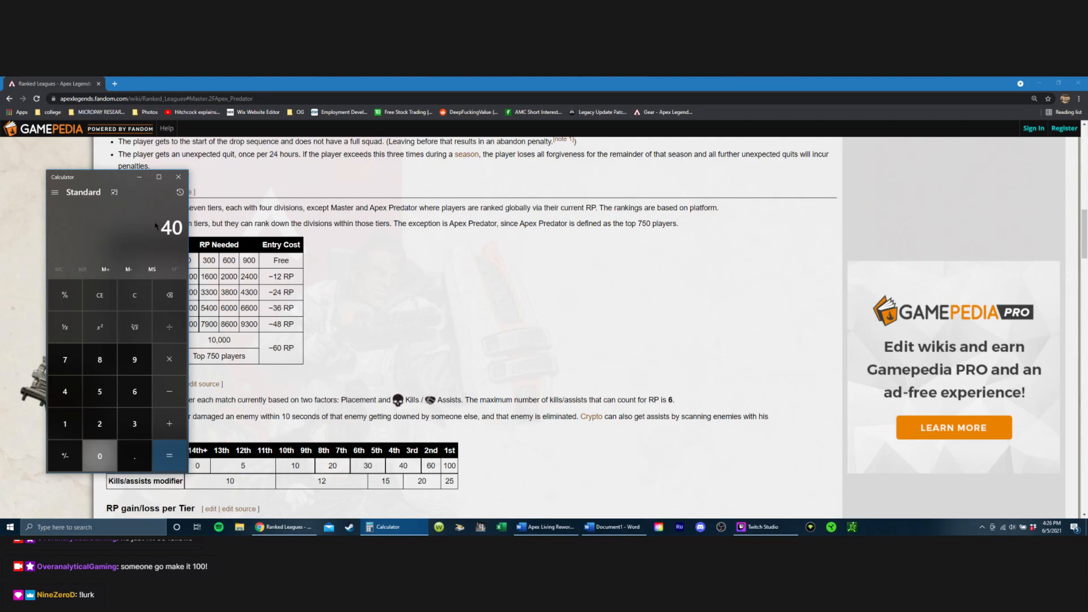
{"action": "key", "text": "Delete"}
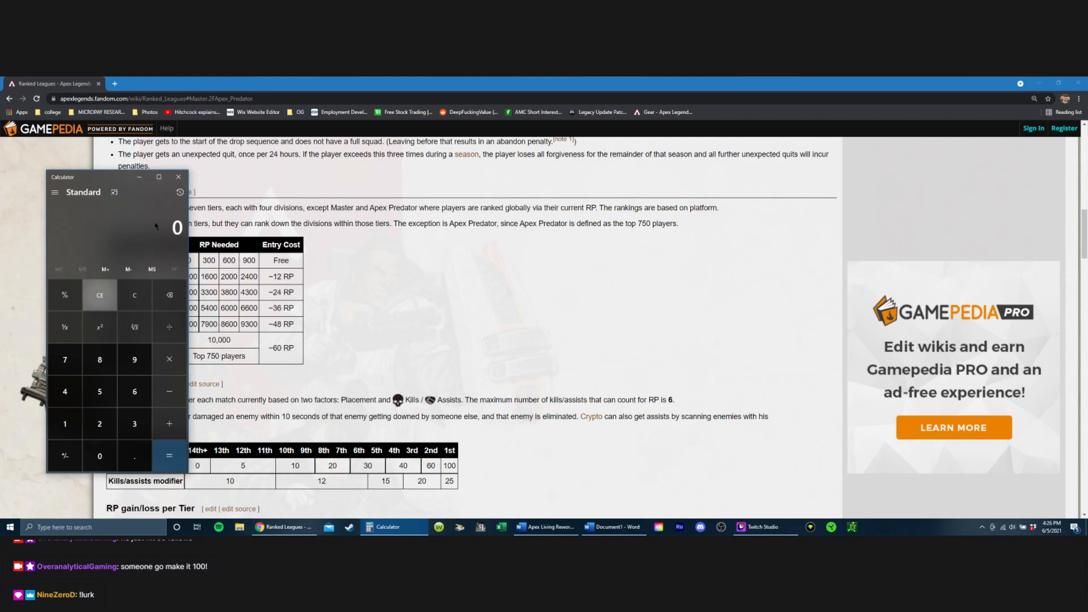
{"action": "left_click", "coordinate": [179, 176]}
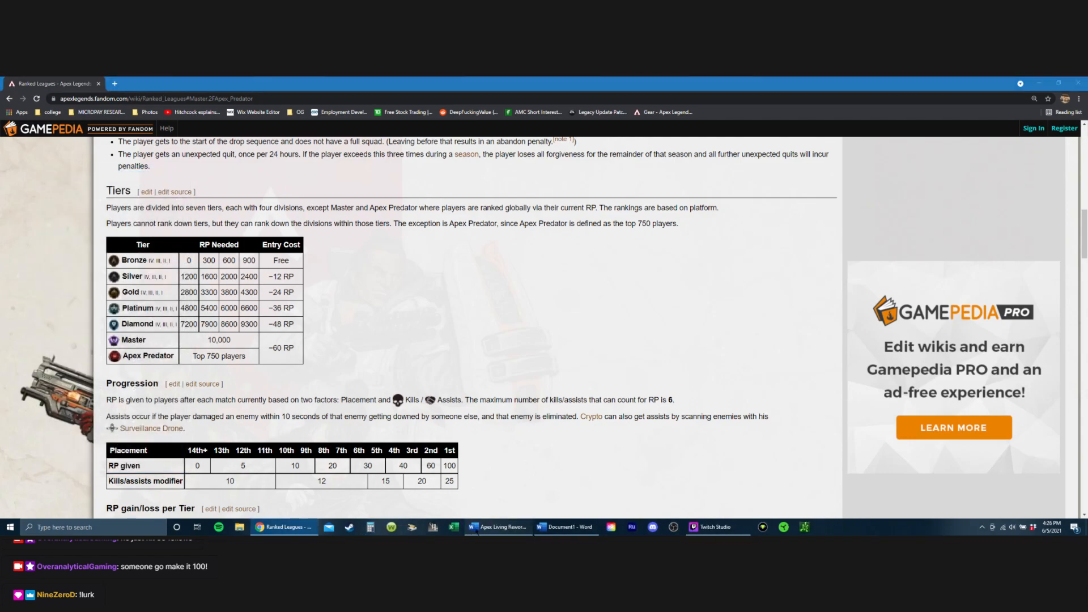
Step: Return to the Apex Living Rework document in Word and reread the Ranked Playlists rules on kill and assist RP and split resets
{"action": "left_click", "coordinate": [499, 527]}
{"action": "scroll", "coordinate": [460, 344], "scroll_direction": "up", "scroll_amount": 1}
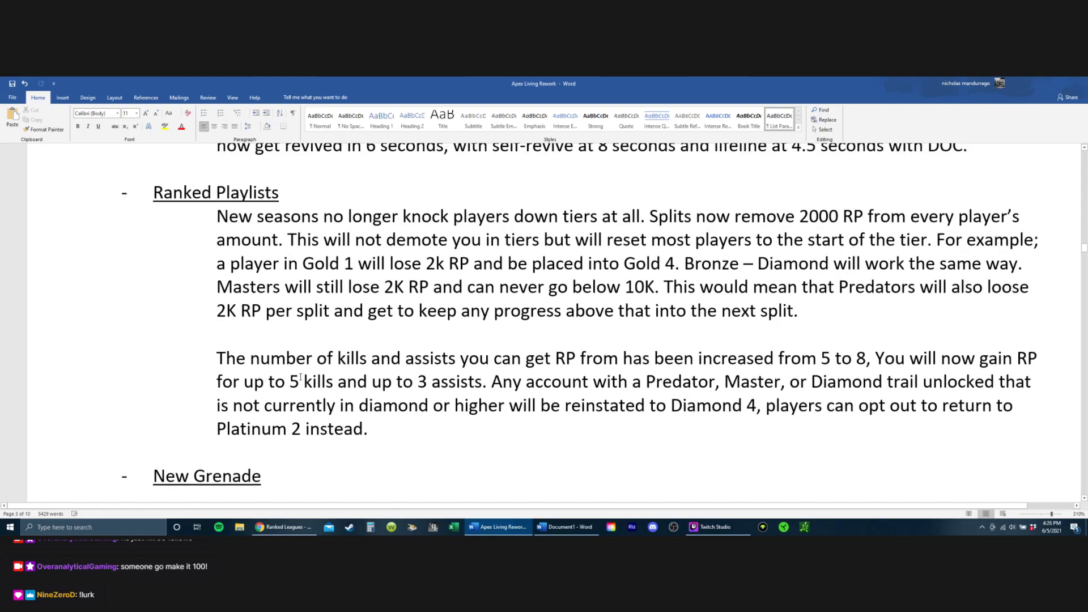
{"action": "left_click_drag", "start_coordinate": [289, 381], "coordinate": [482, 381]}
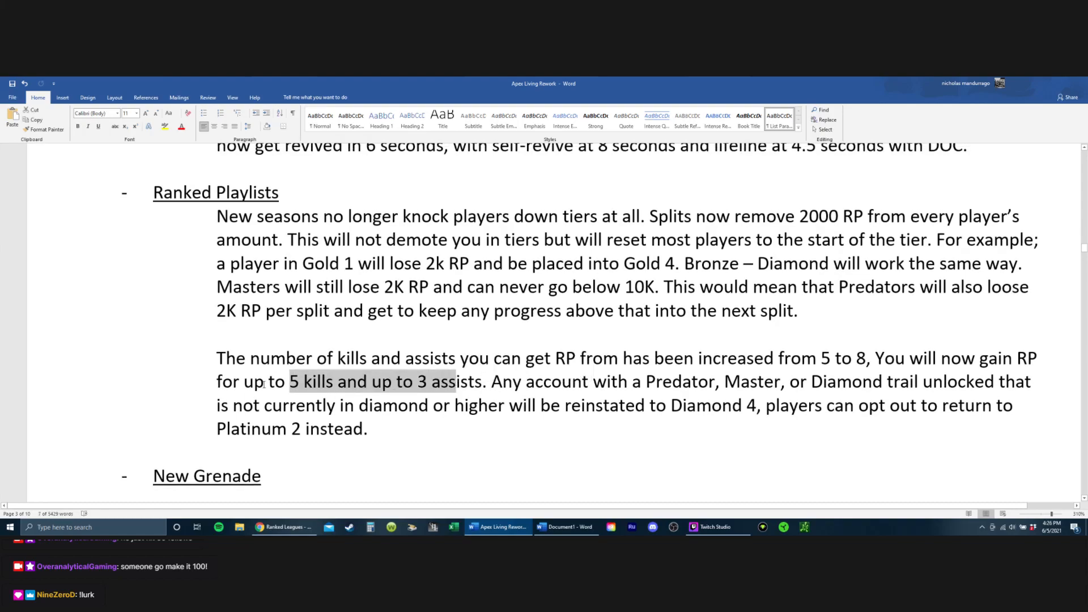
{"action": "left_click_drag", "start_coordinate": [268, 381], "coordinate": [334, 382]}
{"action": "left_click", "coordinate": [432, 384]}
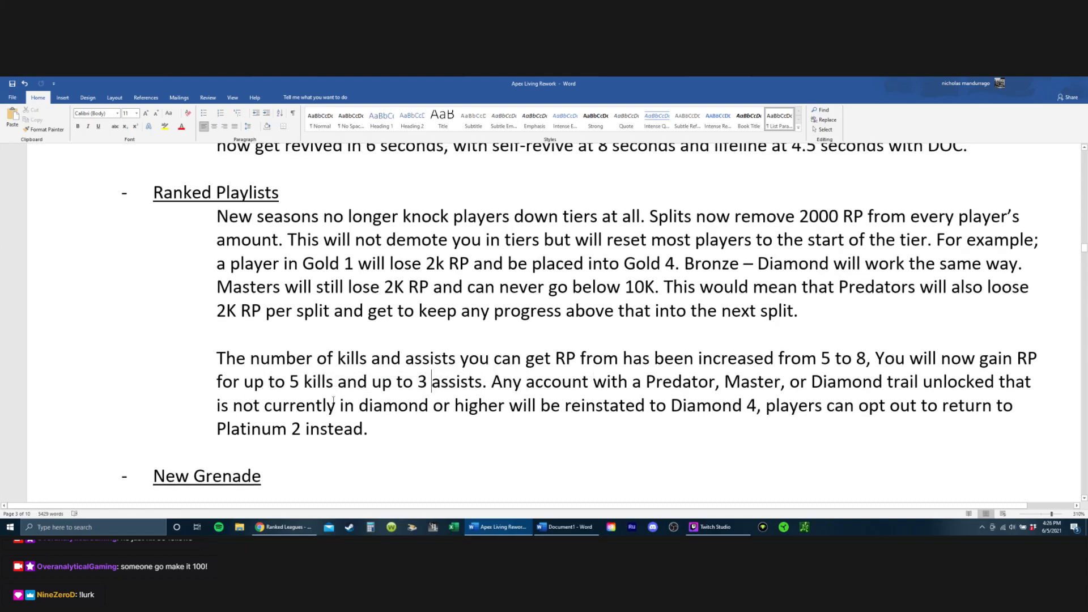
{"action": "left_click", "coordinate": [866, 342]}
{"action": "double_click", "coordinate": [867, 358]}
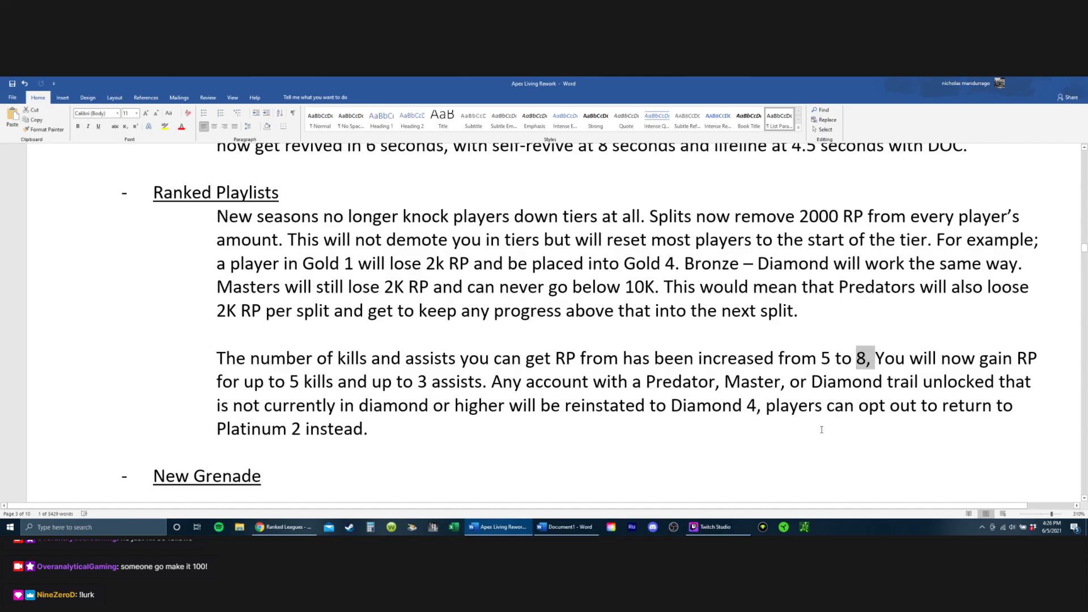
{"action": "key", "text": "Down"}
{"action": "key", "text": "Down"}
{"action": "key", "text": "Down"}
{"action": "left_click_drag", "start_coordinate": [227, 240], "coordinate": [620, 268]}
{"action": "left_click", "coordinate": [658, 288]}
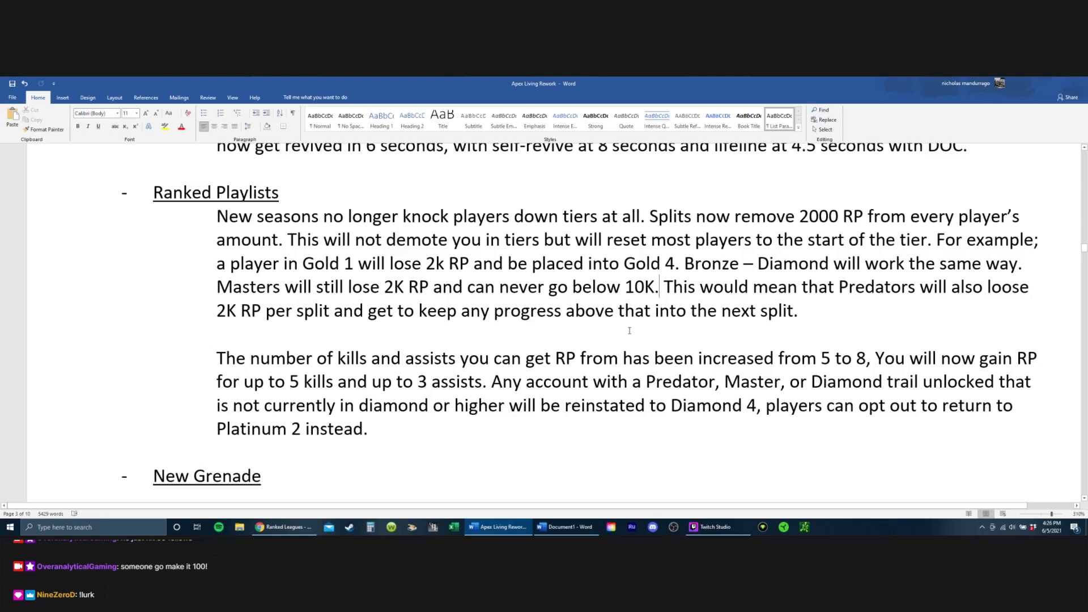
Step: Review the New Grenade, Grenades and Legend Select entries, continuing to the start of the Legend Changes section
{"action": "scroll", "coordinate": [486, 233], "scroll_direction": "up", "scroll_amount": 5}
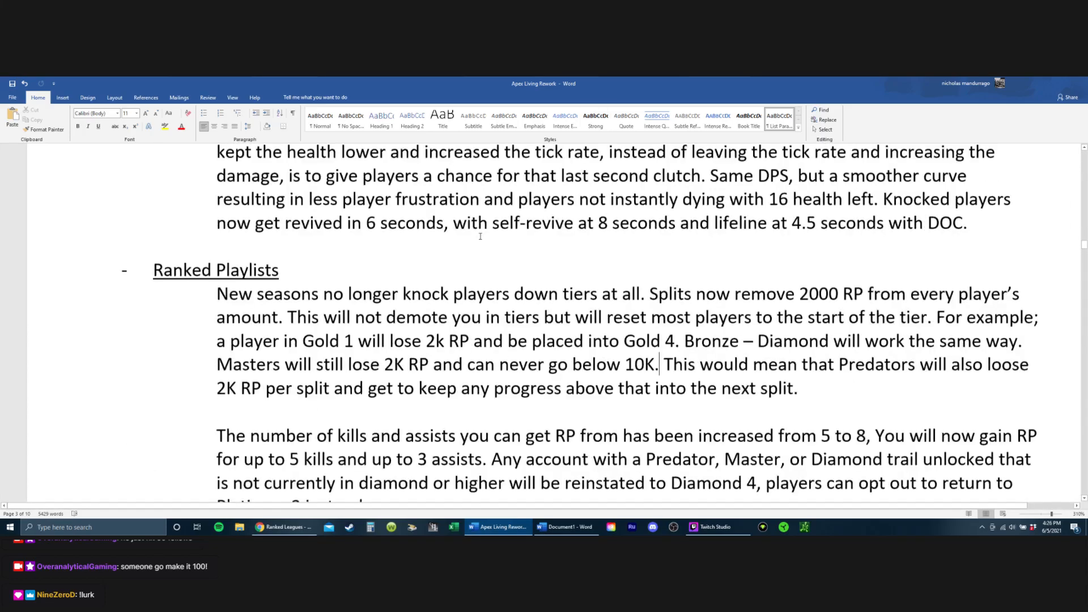
{"action": "scroll", "coordinate": [486, 234], "scroll_direction": "down", "scroll_amount": 10}
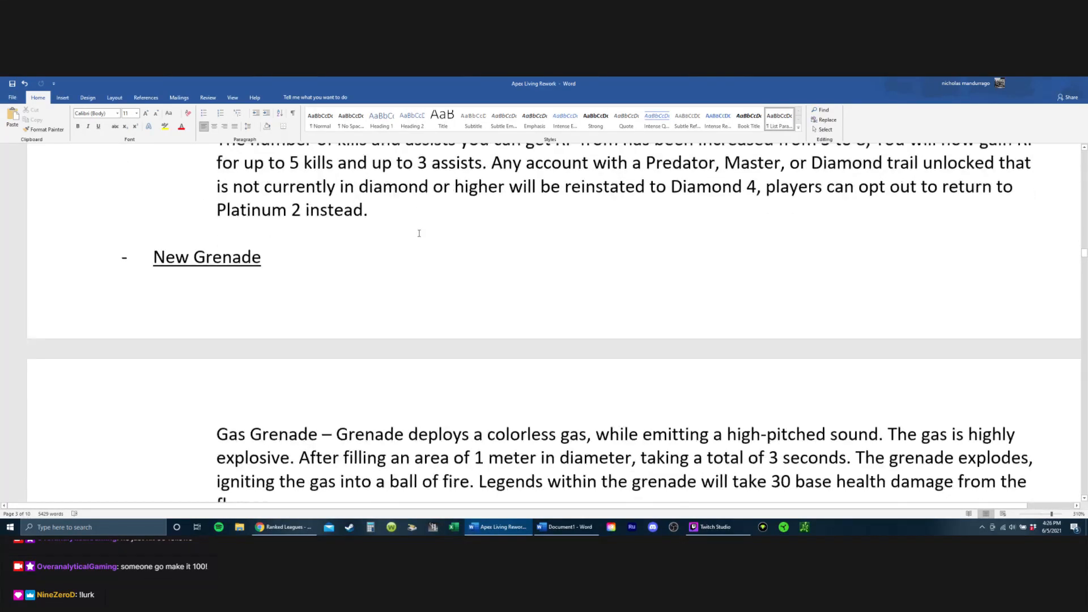
{"action": "scroll", "coordinate": [429, 207], "scroll_direction": "down", "scroll_amount": 4}
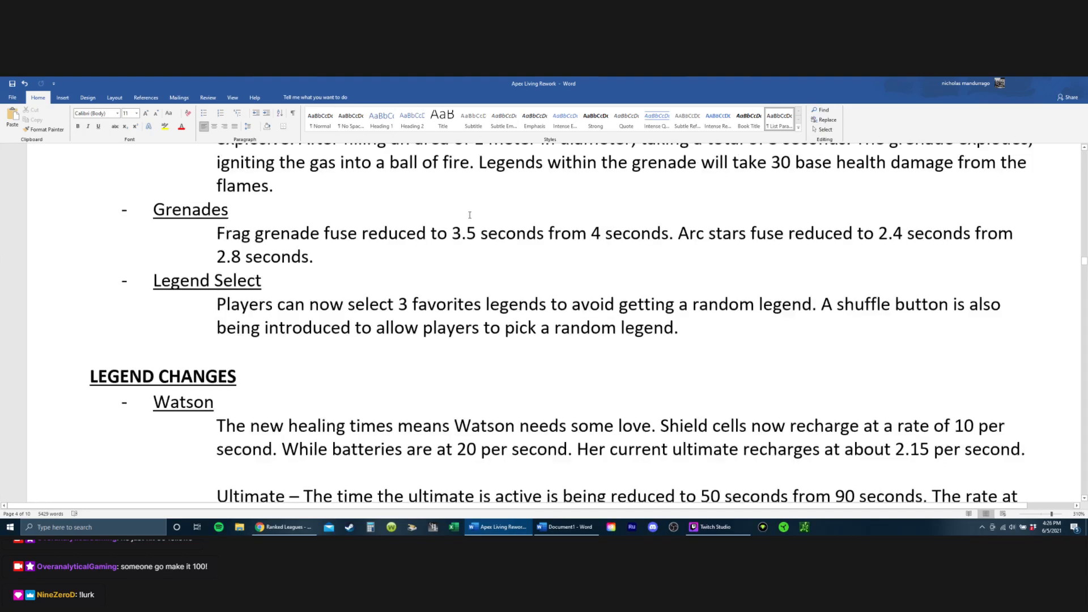
{"action": "left_click_drag", "start_coordinate": [216, 232], "coordinate": [617, 280]}
{"action": "left_click", "coordinate": [708, 303]}
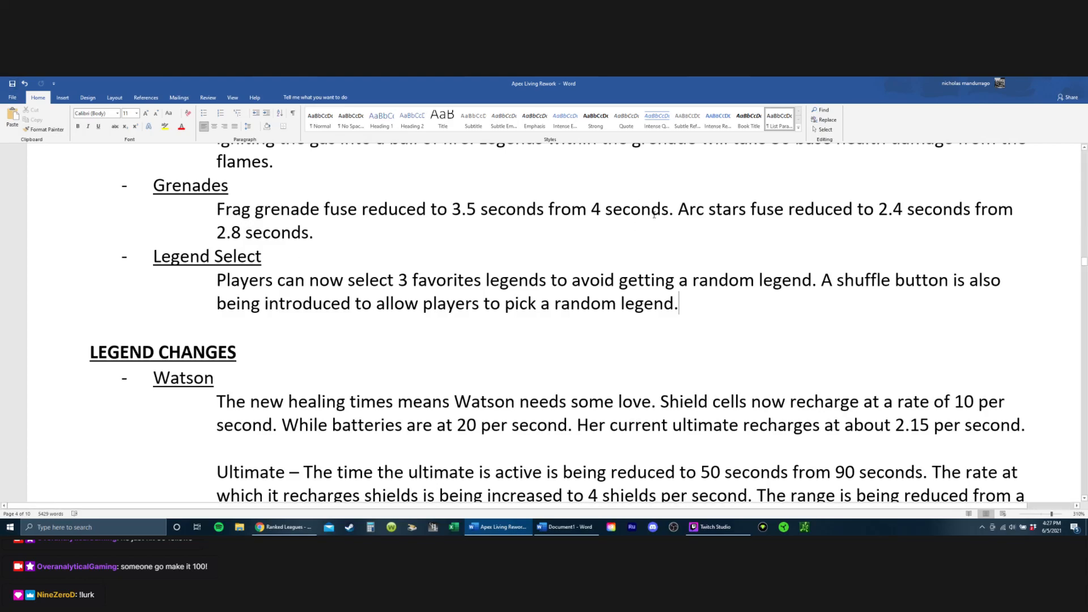
{"action": "scroll", "coordinate": [634, 224], "scroll_direction": "down", "scroll_amount": 2}
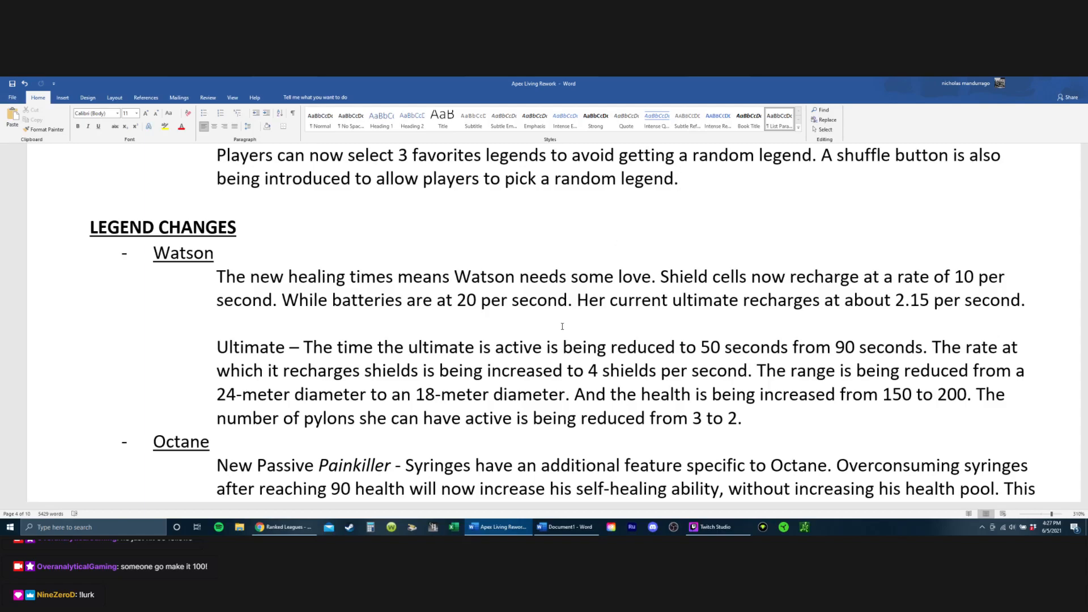
Step: Look back through the Optics and Gameplay Changes sections, including Replicators, Supply Drops, Knocked Players and Ranked Playlists
{"action": "scroll", "coordinate": [562, 327], "scroll_direction": "up", "scroll_amount": 20}
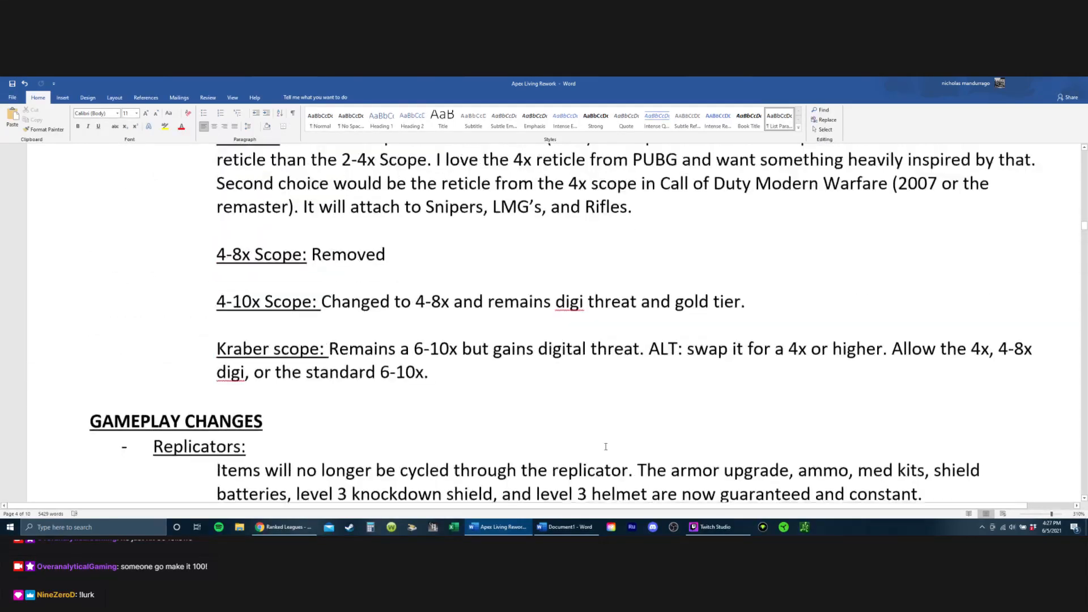
{"action": "scroll", "coordinate": [567, 431], "scroll_direction": "up", "scroll_amount": 15}
{"action": "scroll", "coordinate": [339, 454], "scroll_direction": "down", "scroll_amount": 3}
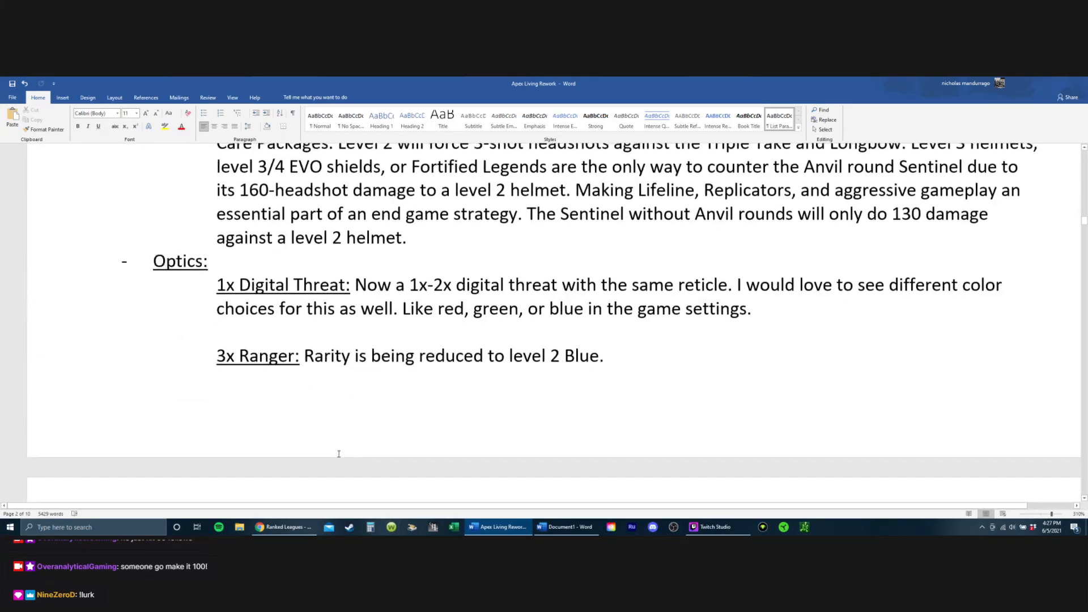
{"action": "scroll", "coordinate": [339, 453], "scroll_direction": "down", "scroll_amount": 20}
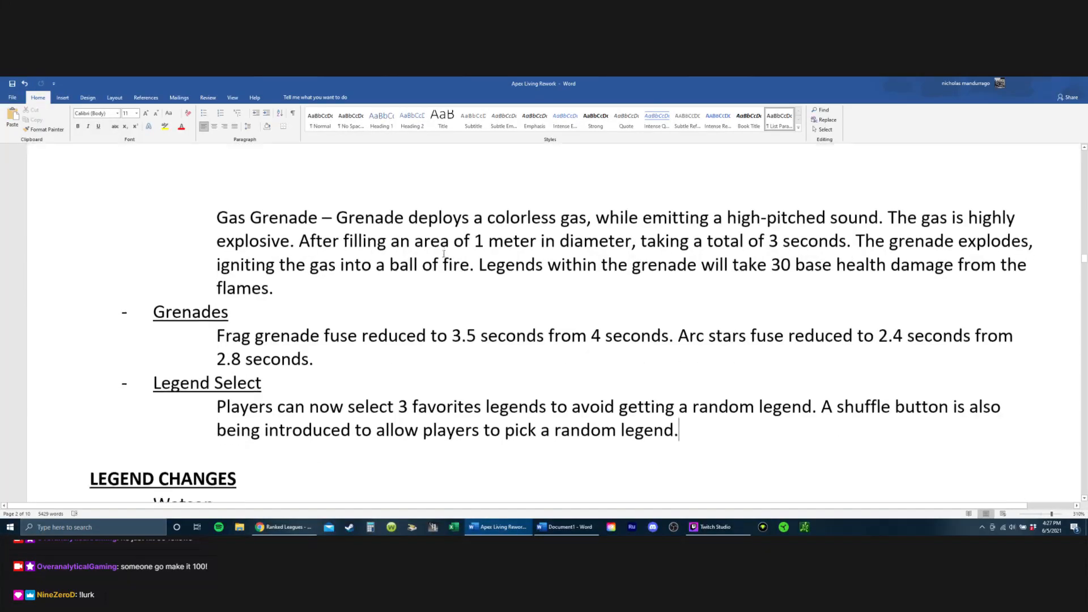
{"action": "scroll", "coordinate": [317, 308], "scroll_direction": "up", "scroll_amount": 5}
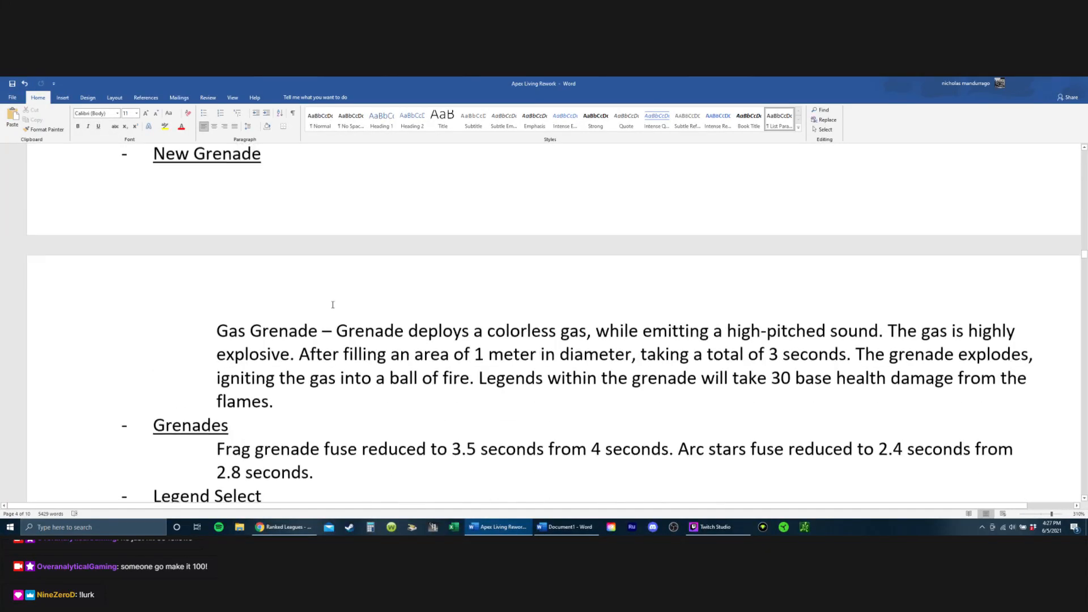
{"action": "scroll", "coordinate": [505, 260], "scroll_direction": "up", "scroll_amount": 3}
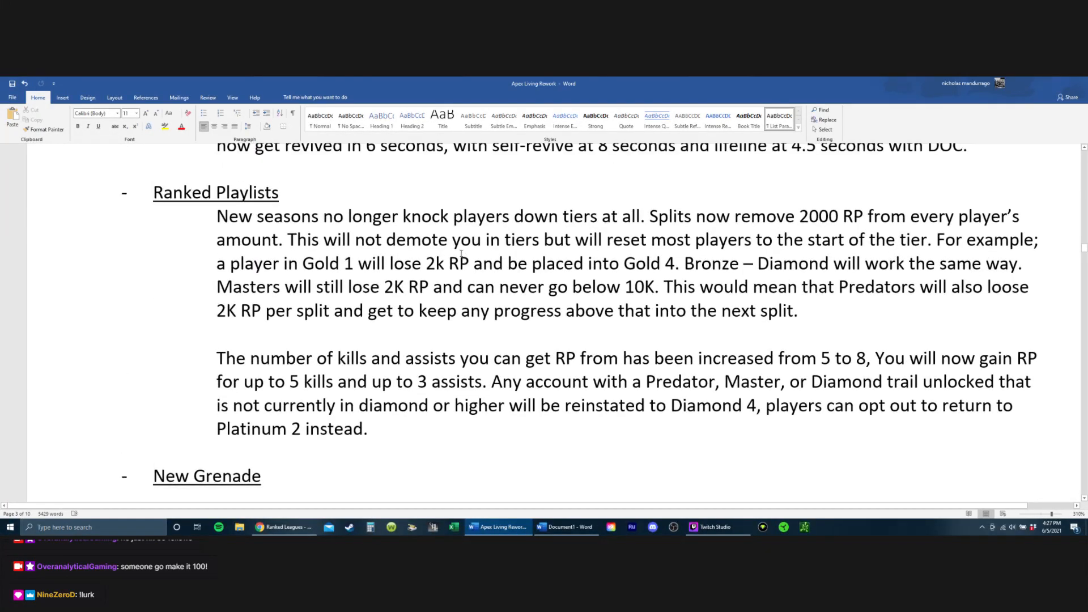
{"action": "scroll", "coordinate": [456, 203], "scroll_direction": "up", "scroll_amount": 10}
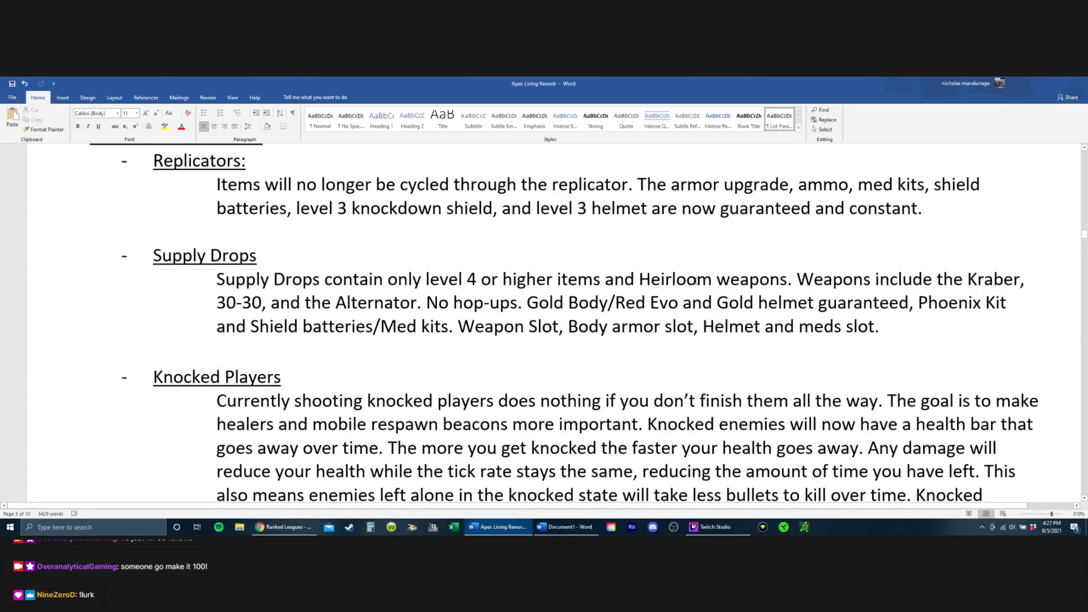
{"action": "scroll", "coordinate": [702, 259], "scroll_direction": "up", "scroll_amount": 2}
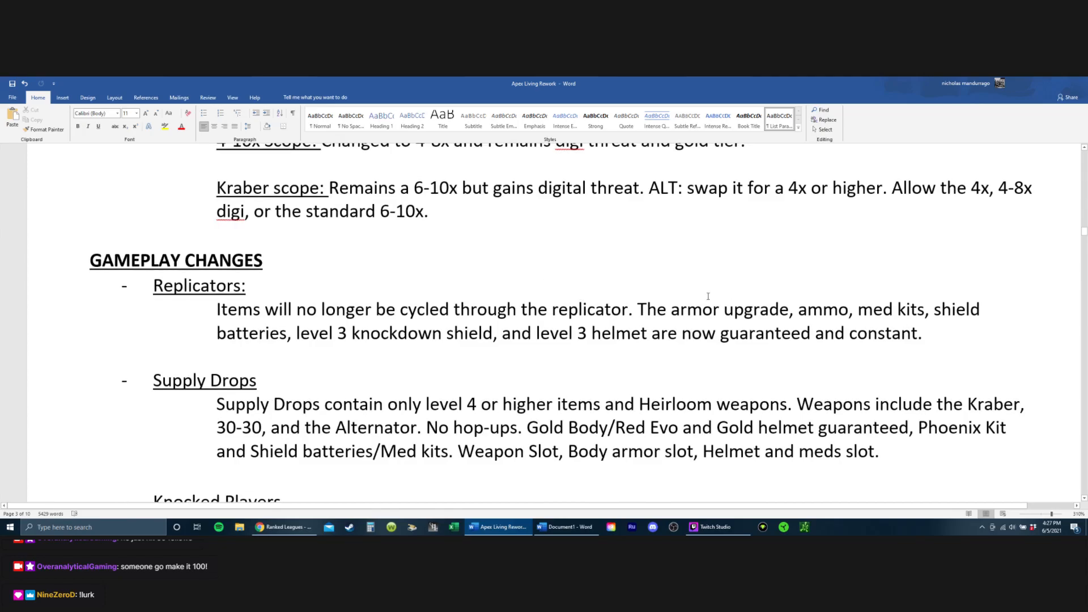
Step: Skim the Legend Changes entries from Octane through Christoph, continuing to the Shotguns entry under Gun Changes
{"action": "scroll", "coordinate": [708, 295], "scroll_direction": "down", "scroll_amount": 20}
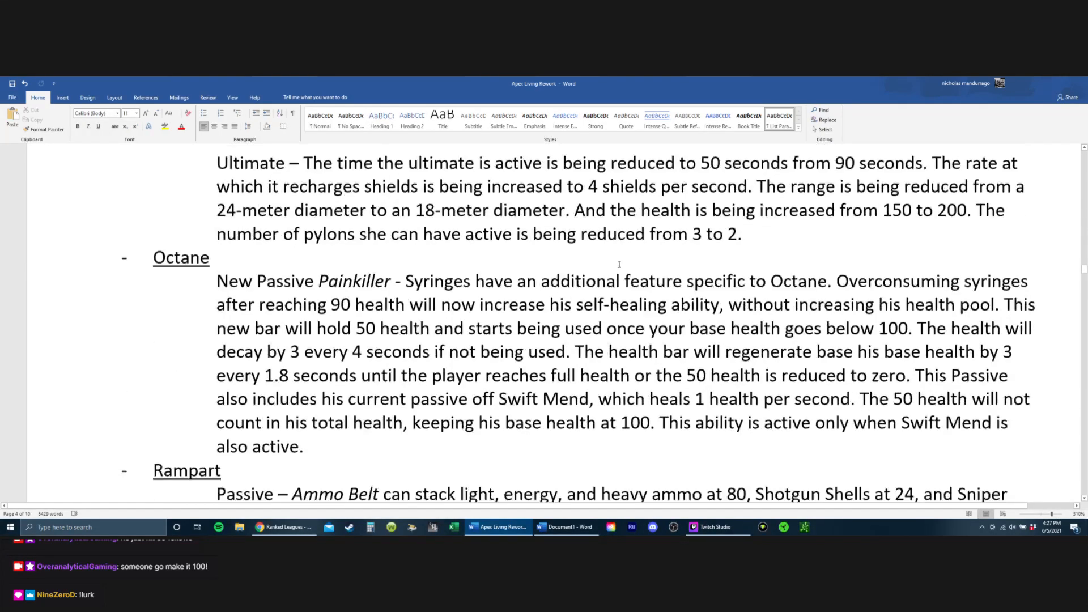
{"action": "scroll", "coordinate": [619, 264], "scroll_direction": "down", "scroll_amount": 20}
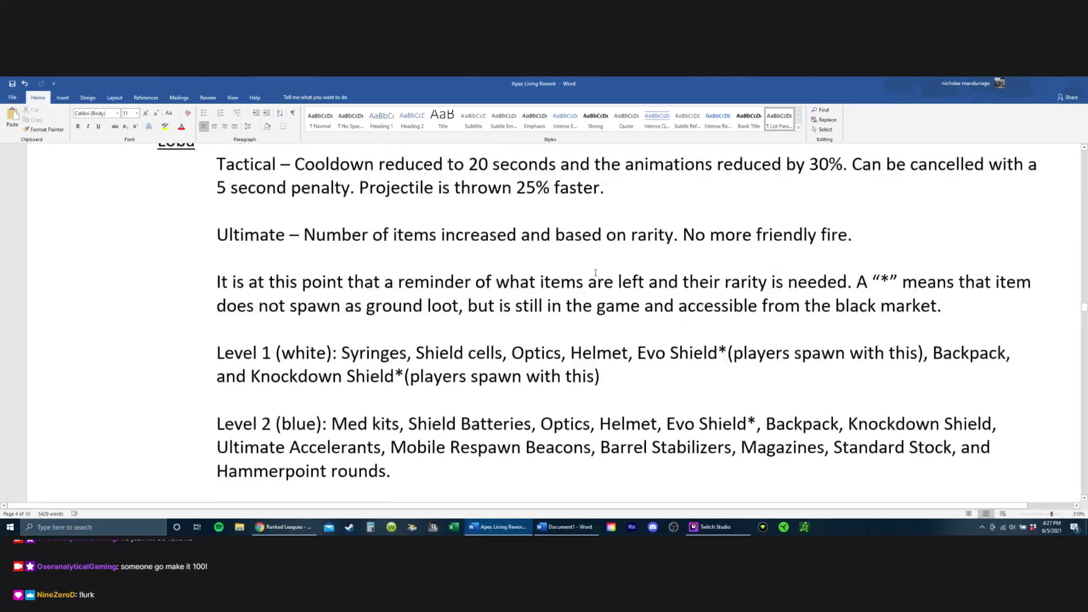
{"action": "scroll", "coordinate": [596, 274], "scroll_direction": "down", "scroll_amount": 20}
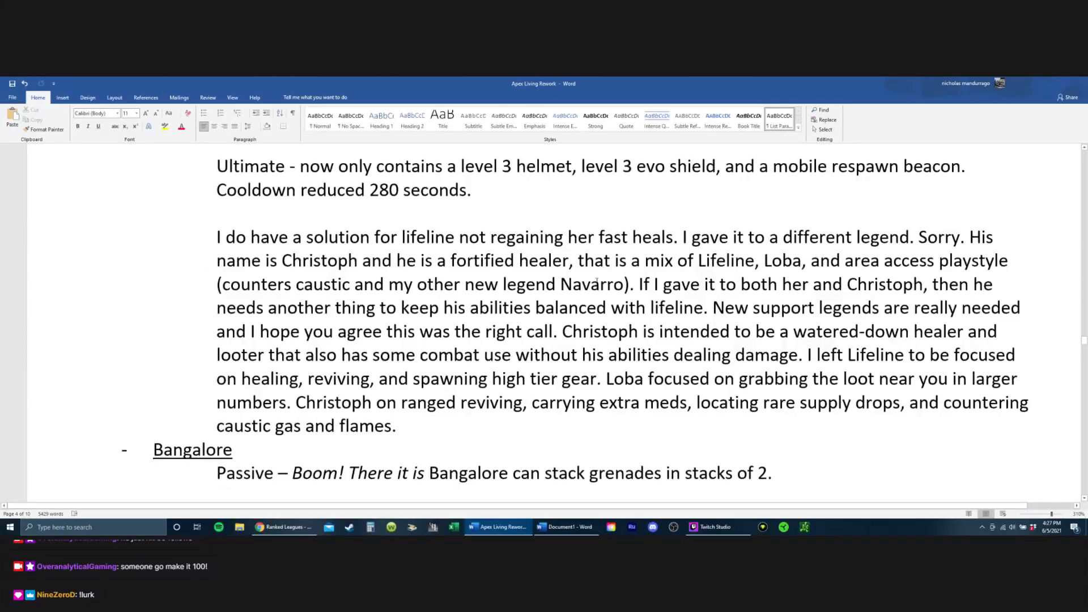
{"action": "scroll", "coordinate": [596, 280], "scroll_direction": "down", "scroll_amount": 5}
{"action": "scroll", "coordinate": [578, 277], "scroll_direction": "down", "scroll_amount": 20}
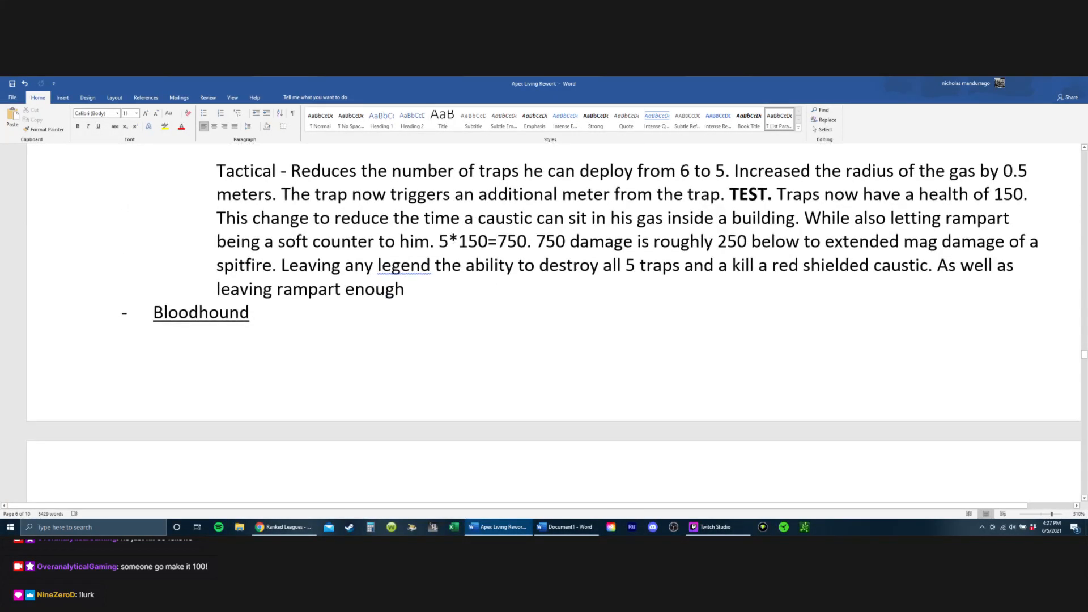
{"action": "scroll", "coordinate": [564, 273], "scroll_direction": "down", "scroll_amount": 20}
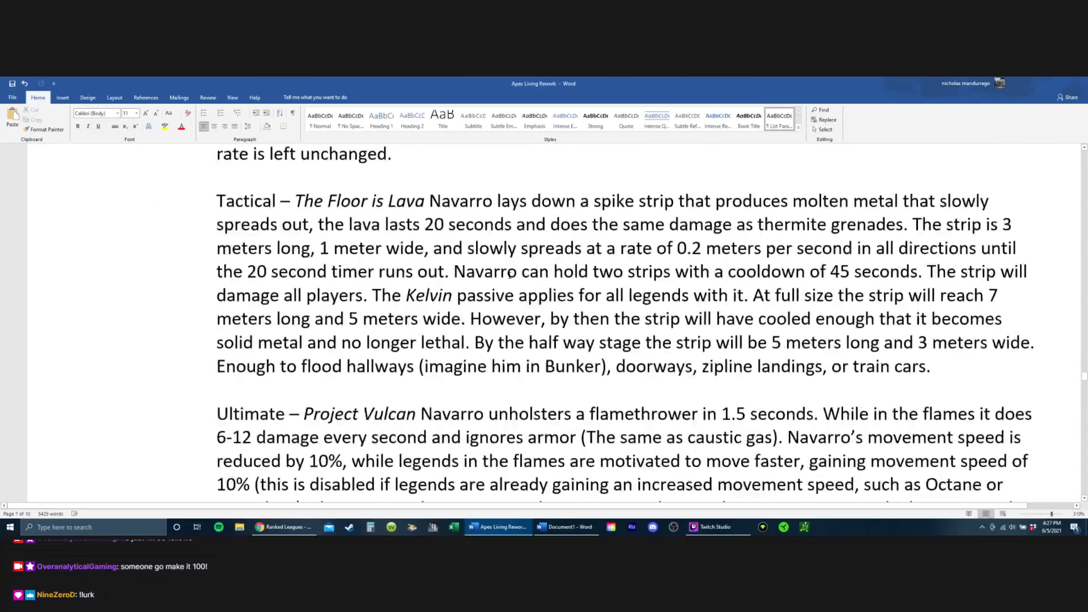
{"action": "scroll", "coordinate": [345, 302], "scroll_direction": "down", "scroll_amount": 10}
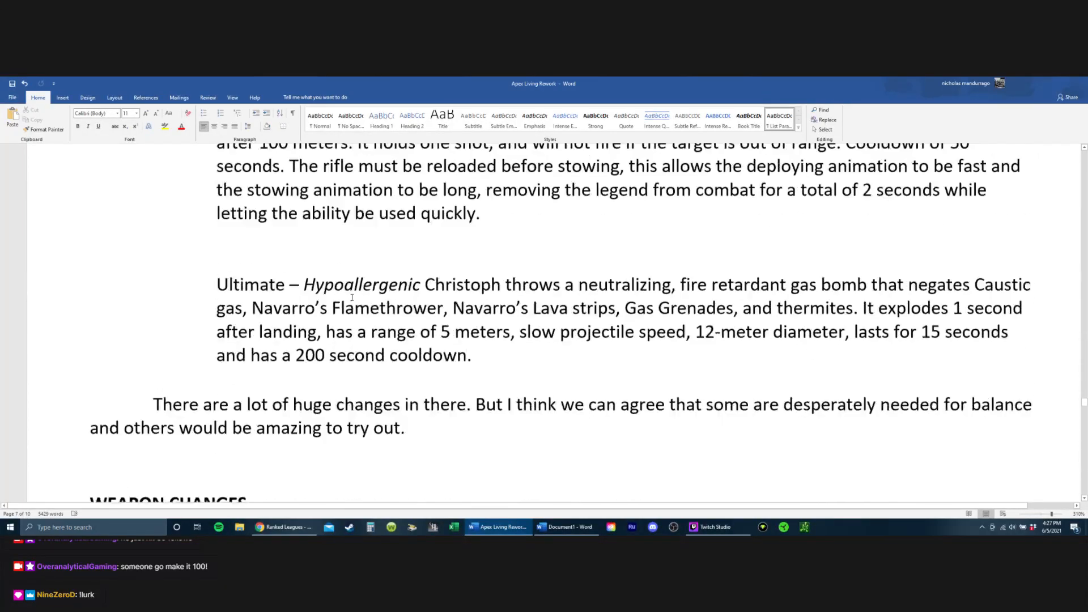
{"action": "scroll", "coordinate": [352, 277], "scroll_direction": "down", "scroll_amount": 10}
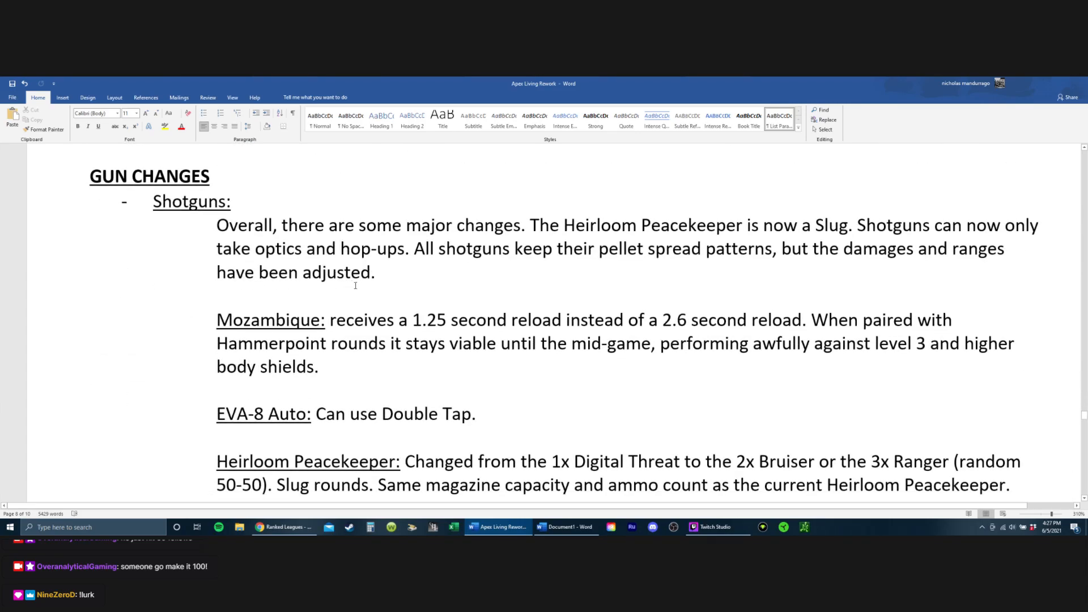
Step: Read the remaining Shotguns entries, the closing remarks and the lists of legend types from Assault through Recon
{"action": "scroll", "coordinate": [365, 278], "scroll_direction": "down", "scroll_amount": 3}
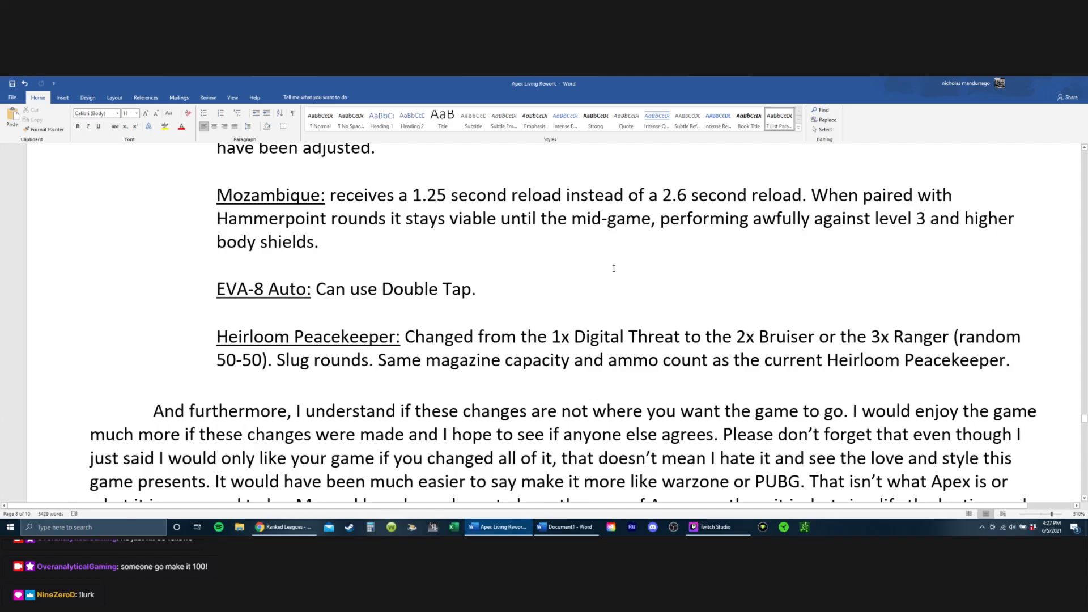
{"action": "scroll", "coordinate": [614, 269], "scroll_direction": "down", "scroll_amount": 4}
{"action": "scroll", "coordinate": [610, 243], "scroll_direction": "down", "scroll_amount": 15}
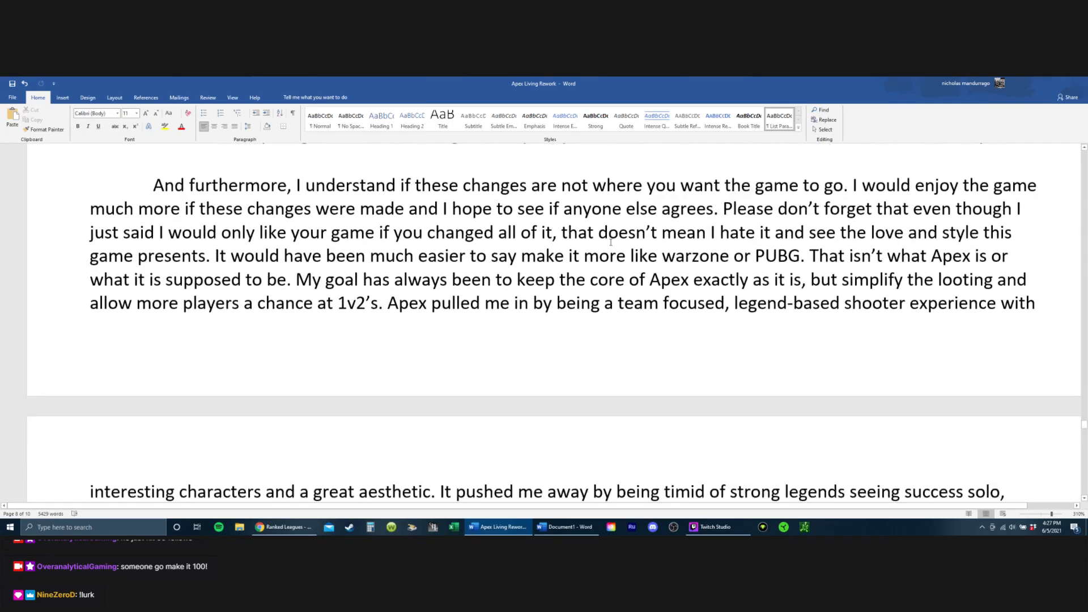
{"action": "scroll", "coordinate": [597, 243], "scroll_direction": "down", "scroll_amount": 1}
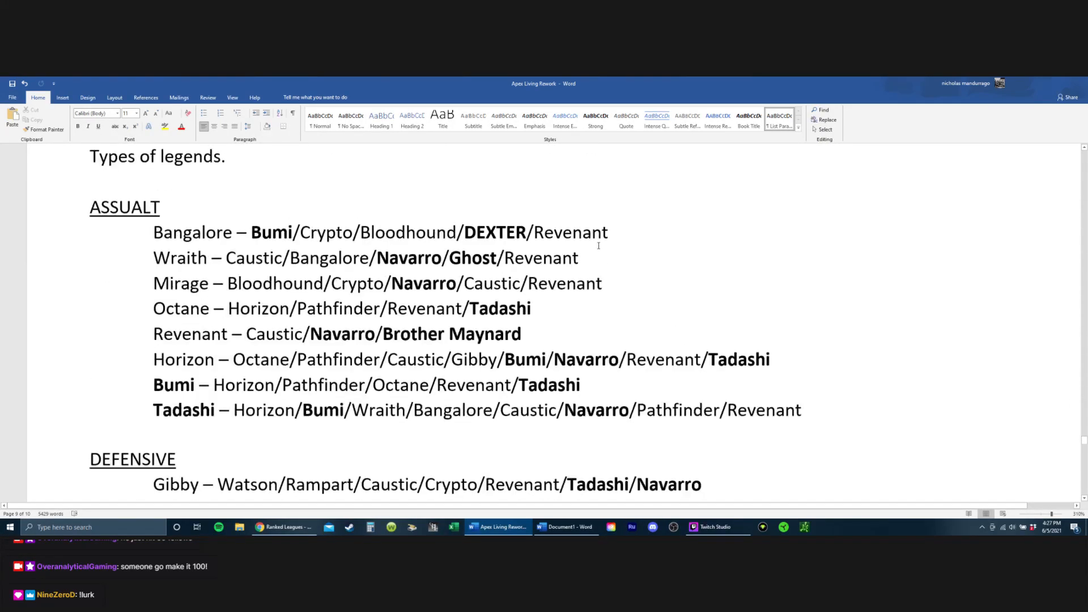
{"action": "scroll", "coordinate": [578, 241], "scroll_direction": "up", "scroll_amount": 3}
{"action": "scroll", "coordinate": [544, 244], "scroll_direction": "down", "scroll_amount": 9}
{"action": "scroll", "coordinate": [542, 245], "scroll_direction": "down", "scroll_amount": 10}
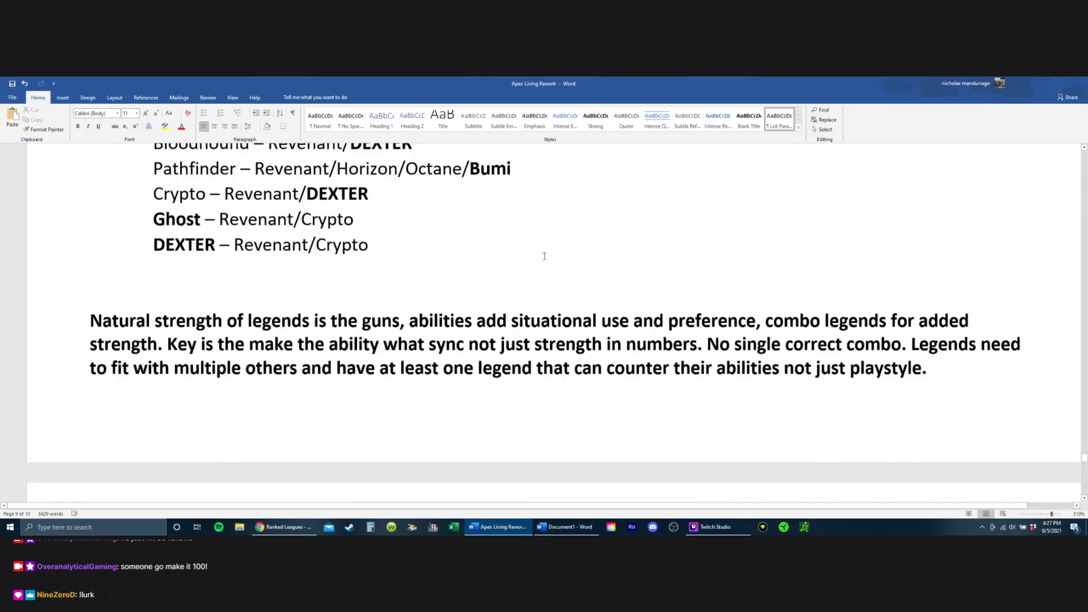
{"action": "scroll", "coordinate": [544, 247], "scroll_direction": "up", "scroll_amount": 5}
{"action": "scroll", "coordinate": [532, 249], "scroll_direction": "up", "scroll_amount": 20}
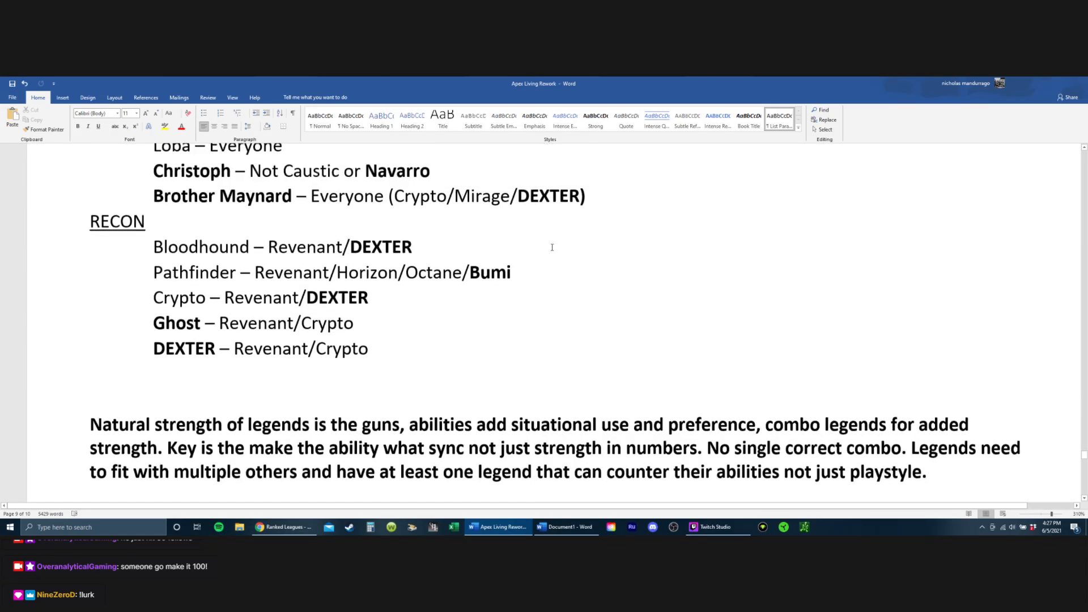
Step: Look back through the Legend Changes entries from Christoph up to Pathfinder and Loba's black market item levels
{"action": "scroll", "coordinate": [512, 283], "scroll_direction": "up", "scroll_amount": 6}
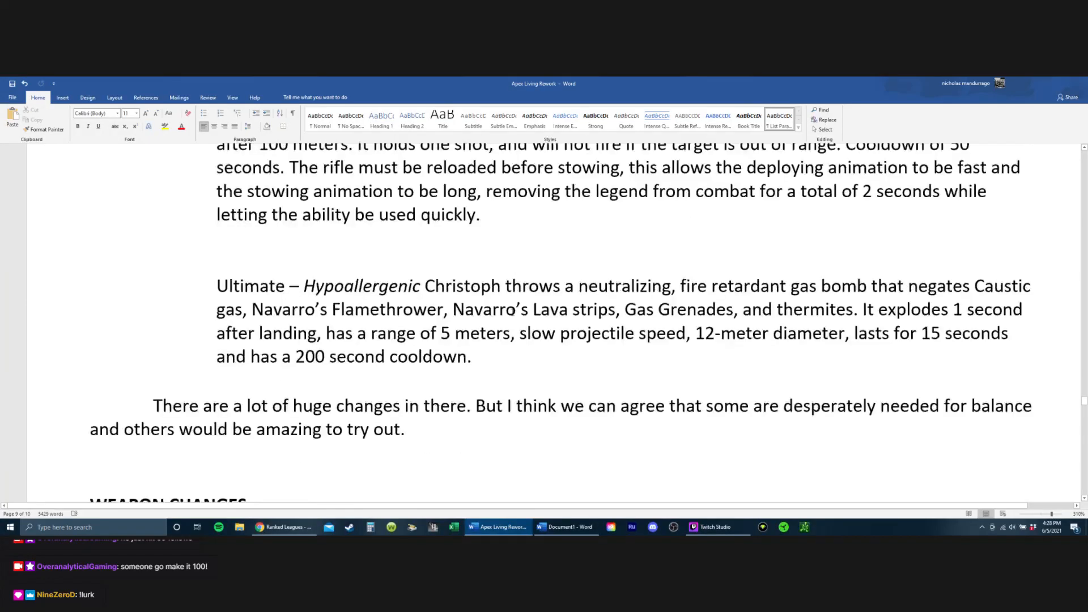
{"action": "scroll", "coordinate": [511, 253], "scroll_direction": "up", "scroll_amount": 2}
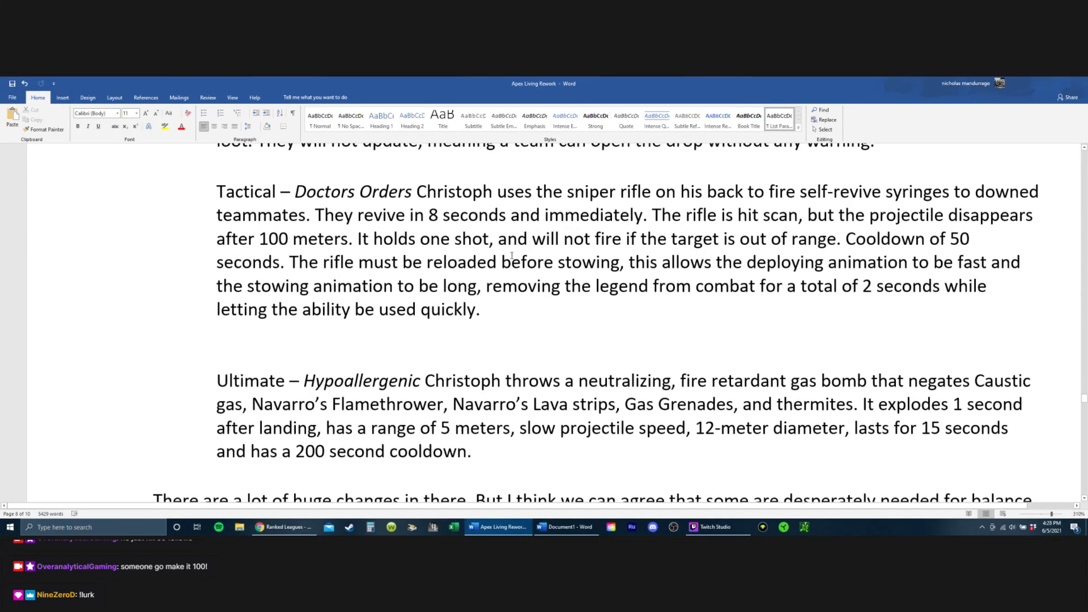
{"action": "scroll", "coordinate": [510, 268], "scroll_direction": "up", "scroll_amount": 10}
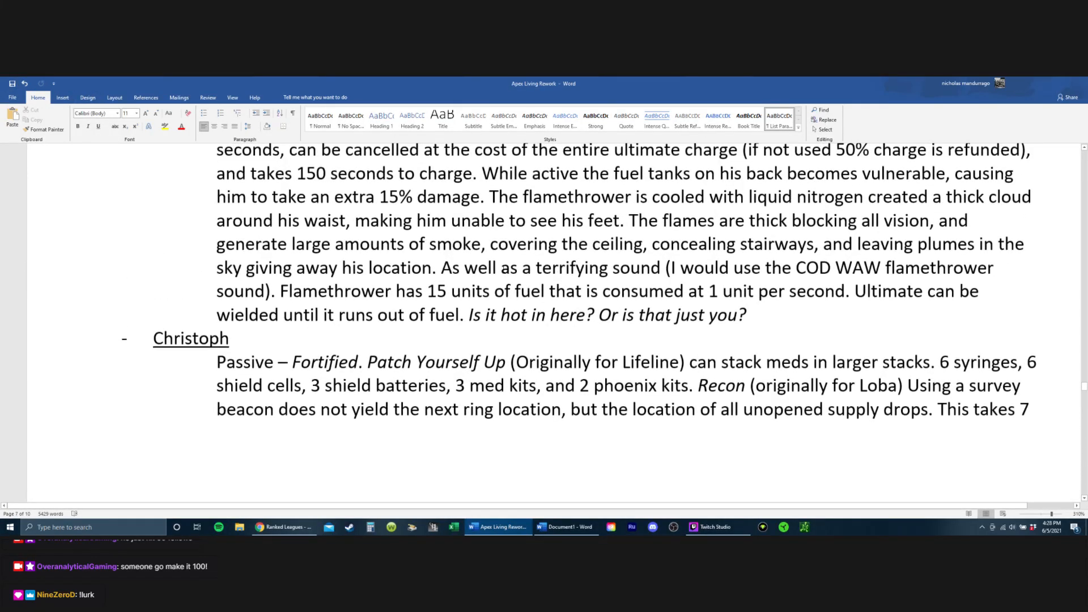
{"action": "scroll", "coordinate": [502, 269], "scroll_direction": "up", "scroll_amount": 12}
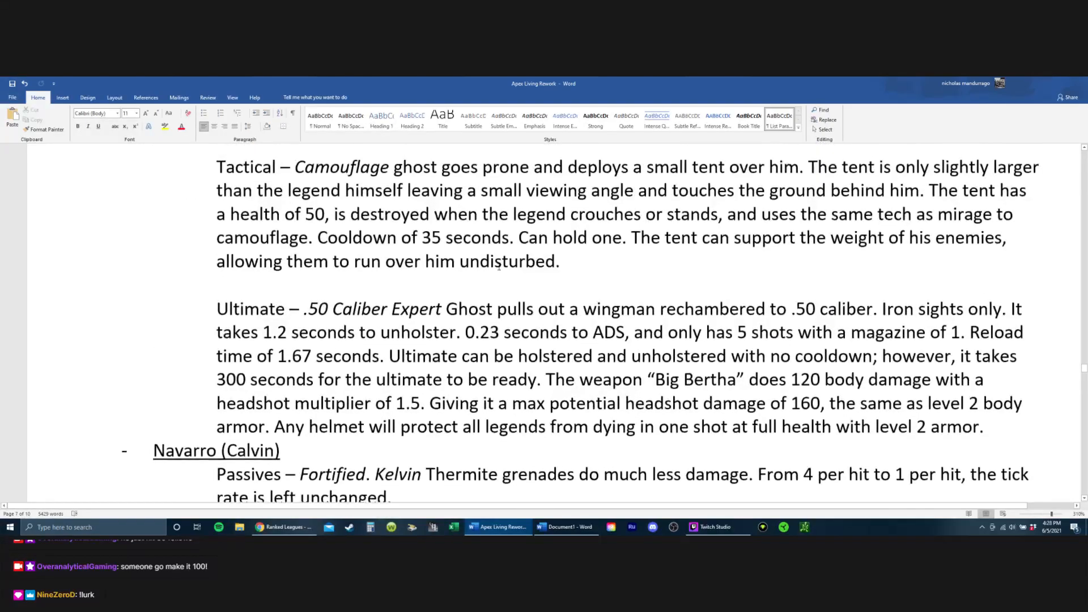
{"action": "scroll", "coordinate": [501, 266], "scroll_direction": "up", "scroll_amount": 8}
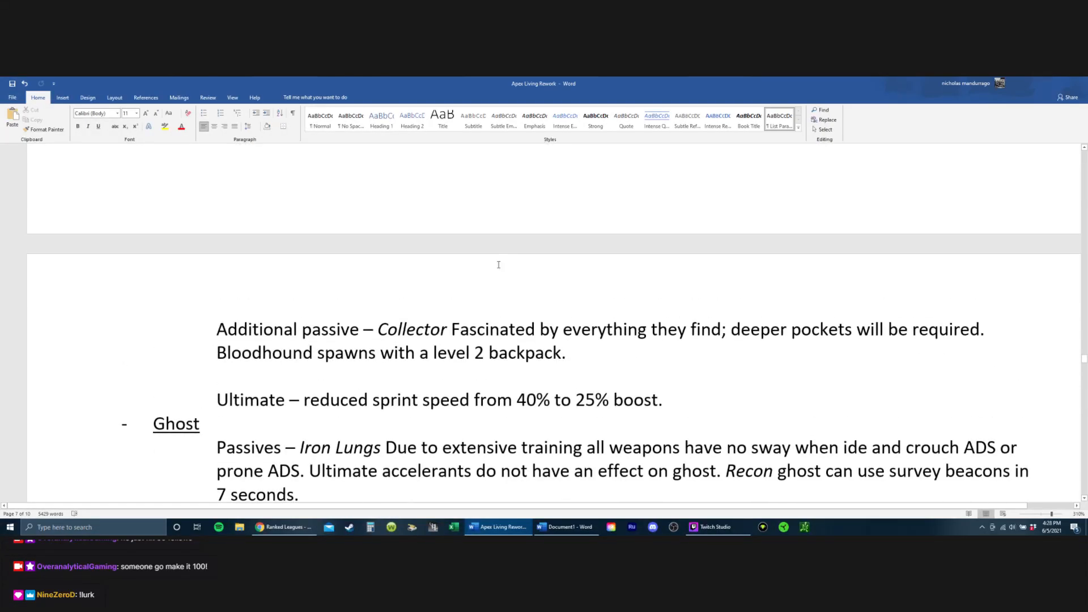
{"action": "scroll", "coordinate": [498, 265], "scroll_direction": "up", "scroll_amount": 12}
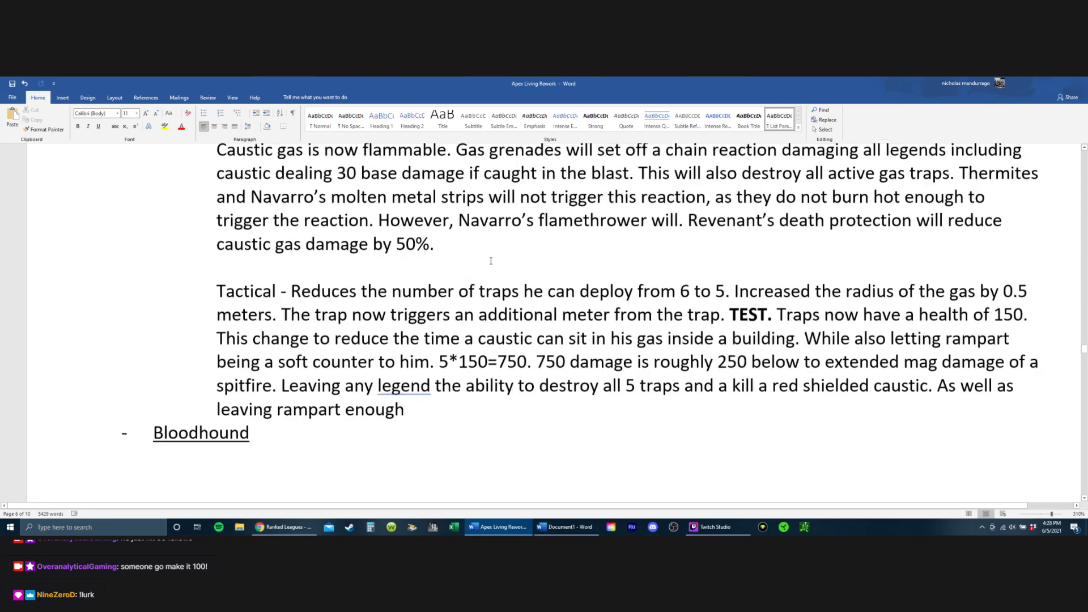
{"action": "scroll", "coordinate": [491, 261], "scroll_direction": "up", "scroll_amount": 12}
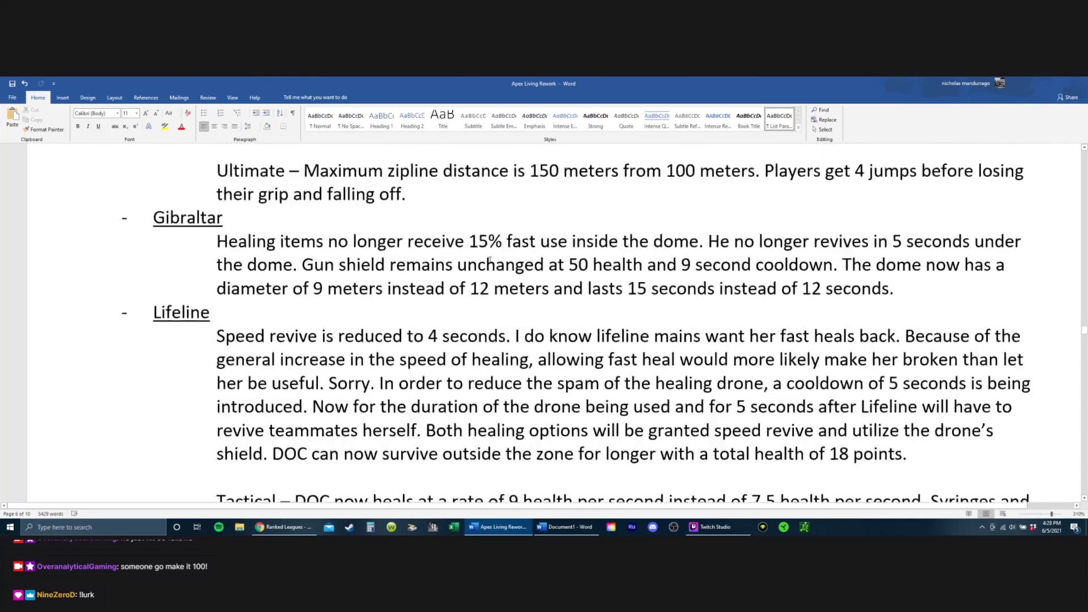
{"action": "scroll", "coordinate": [490, 260], "scroll_direction": "up", "scroll_amount": 4}
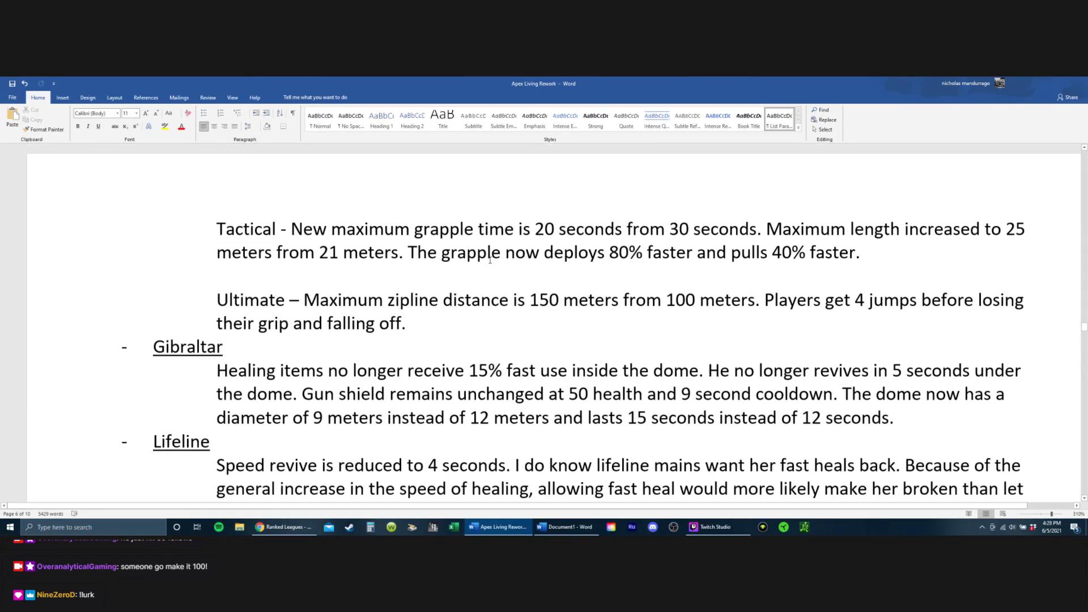
{"action": "scroll", "coordinate": [490, 260], "scroll_direction": "up", "scroll_amount": 10}
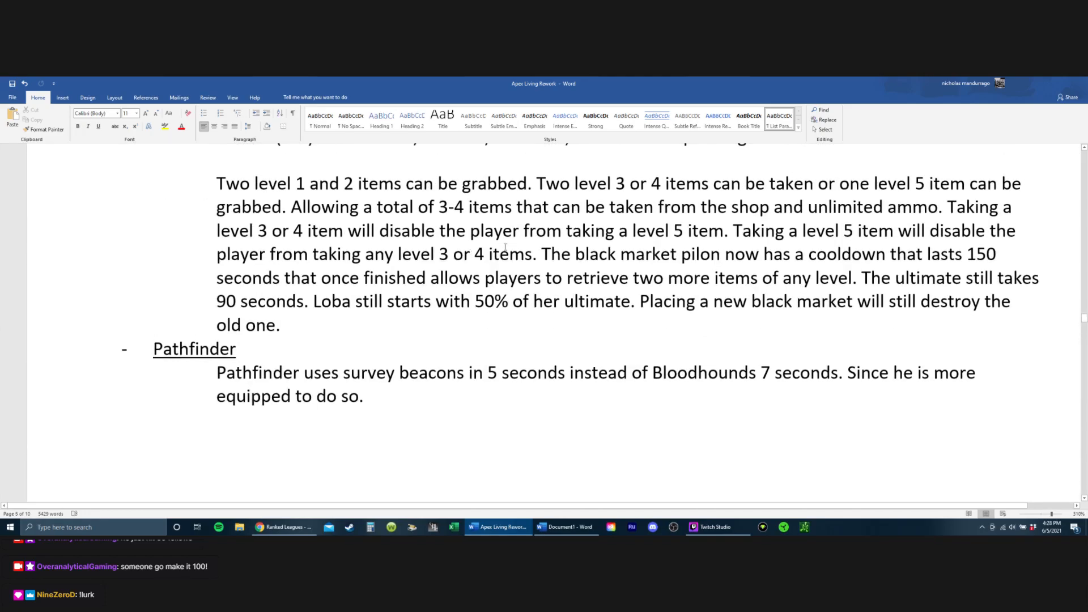
{"action": "scroll", "coordinate": [505, 247], "scroll_direction": "down", "scroll_amount": 5}
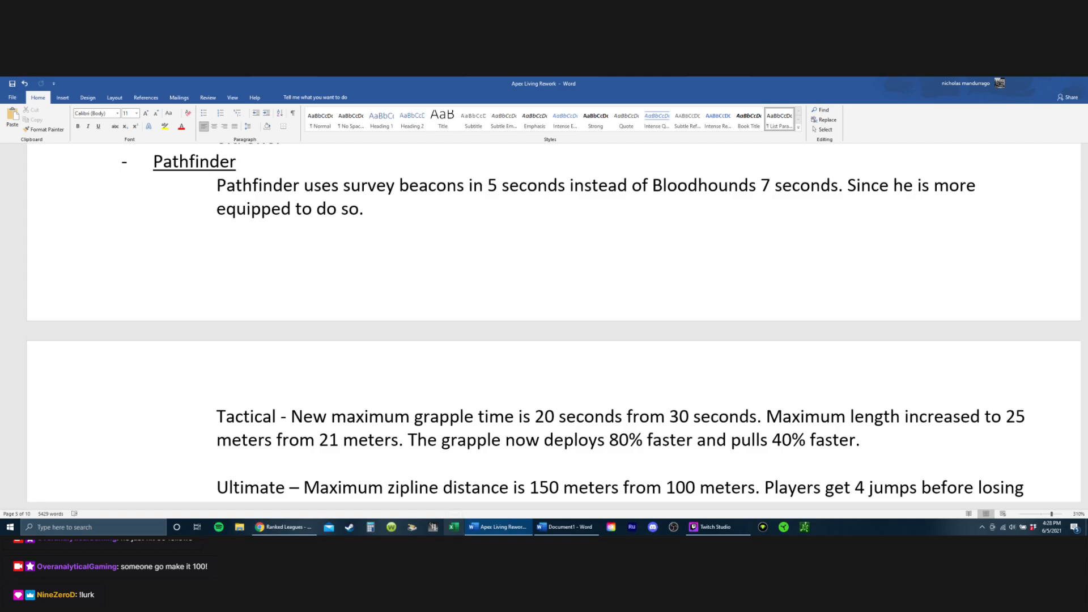
{"action": "scroll", "coordinate": [445, 347], "scroll_direction": "up", "scroll_amount": 4}
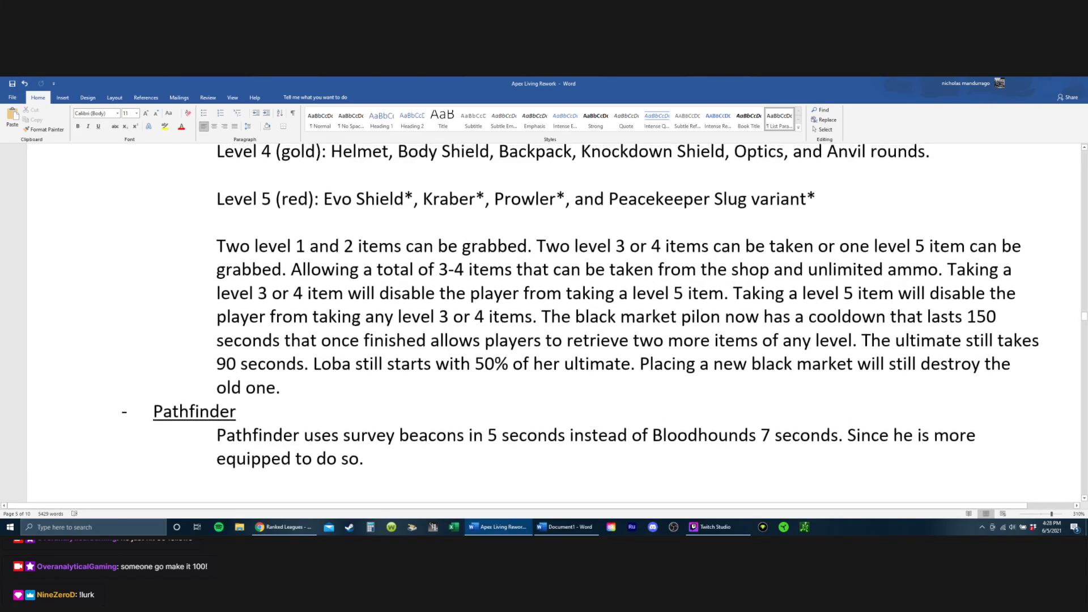
{"action": "scroll", "coordinate": [310, 278], "scroll_direction": "up", "scroll_amount": 7}
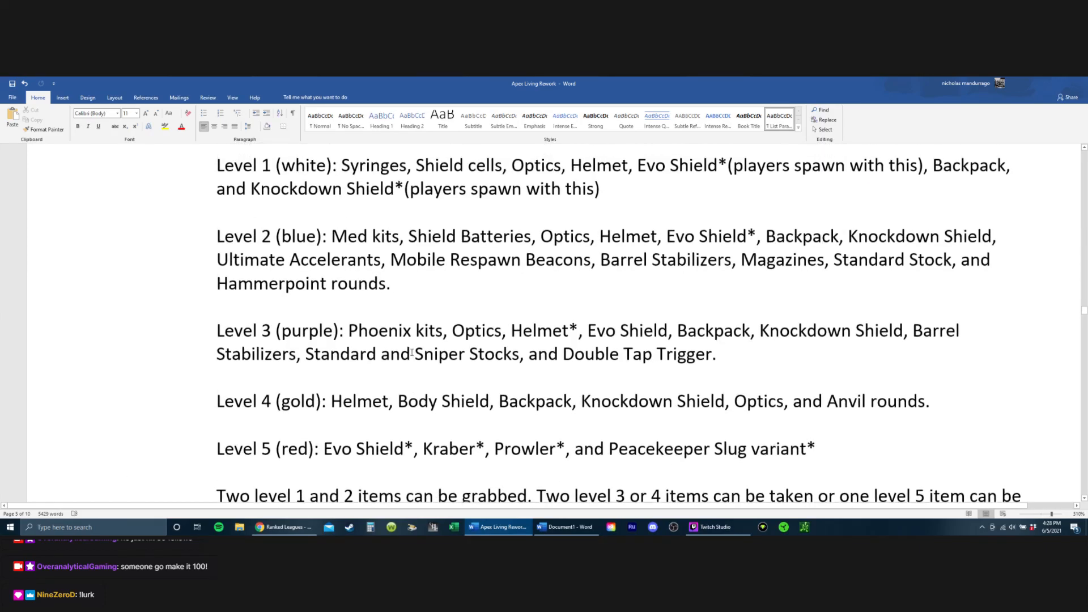
Step: Replace the flagged word "wants" with "decides" in the last sentence of Crypto's Eye in the Sky passive
{"action": "scroll", "coordinate": [429, 374], "scroll_direction": "up", "scroll_amount": 9}
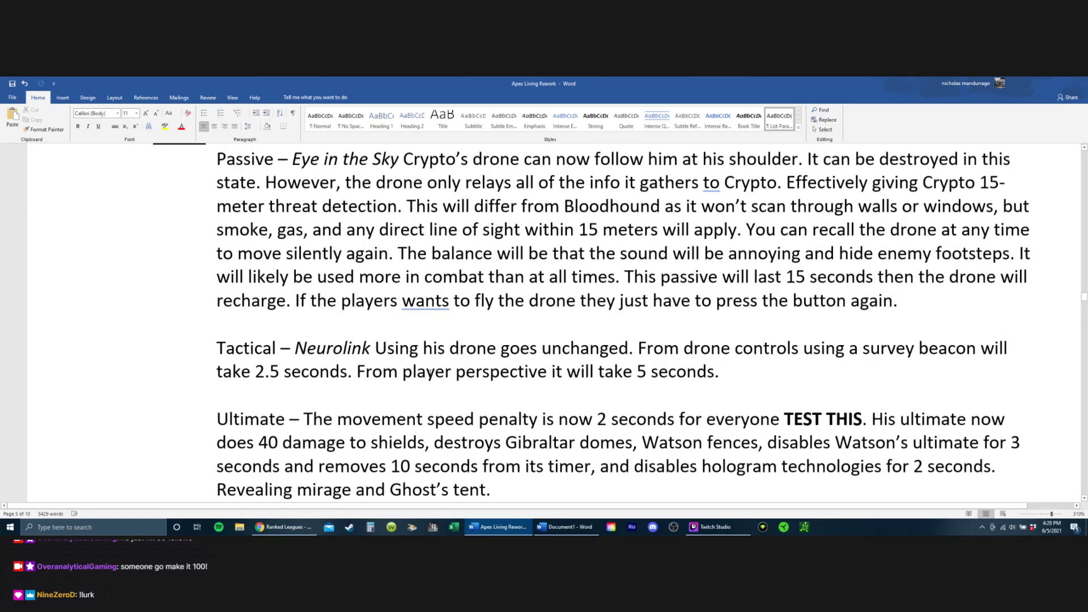
{"action": "right_click", "coordinate": [440, 307]}
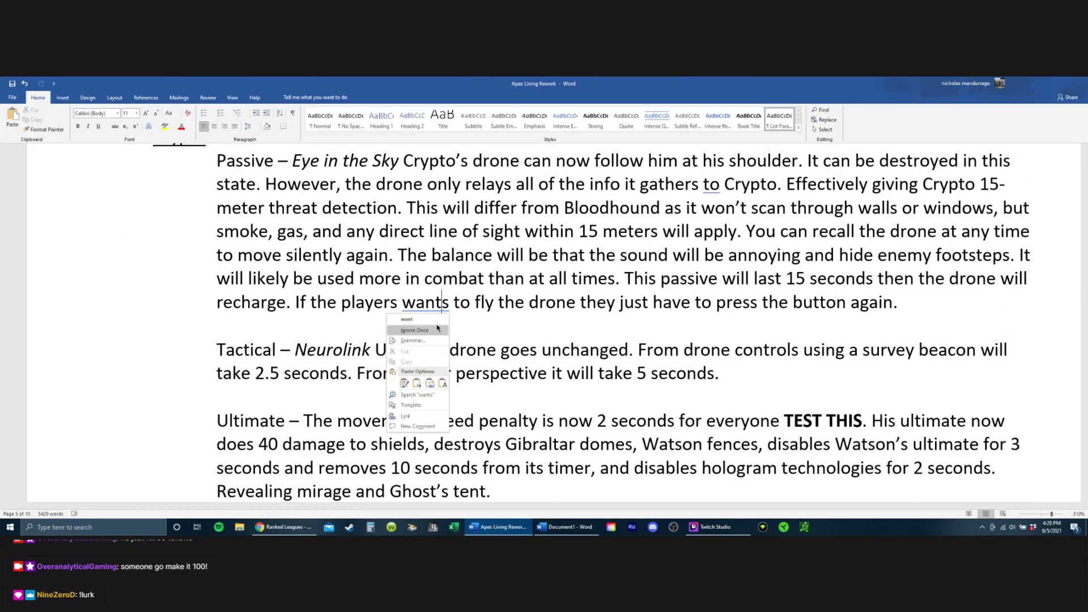
{"action": "left_click", "coordinate": [453, 309]}
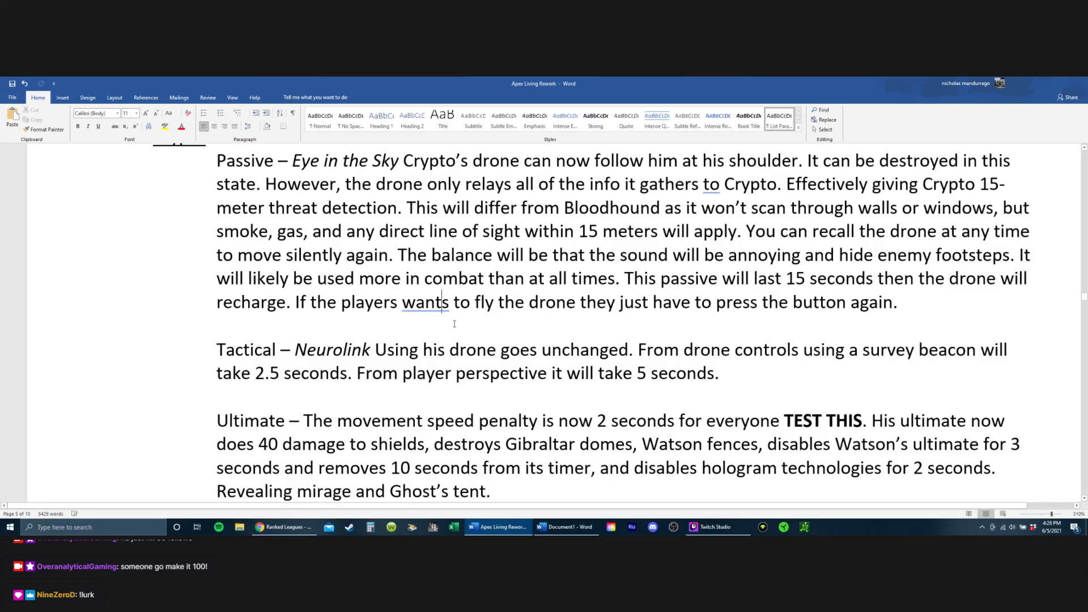
{"action": "scroll", "coordinate": [457, 333], "scroll_direction": "up", "scroll_amount": 1}
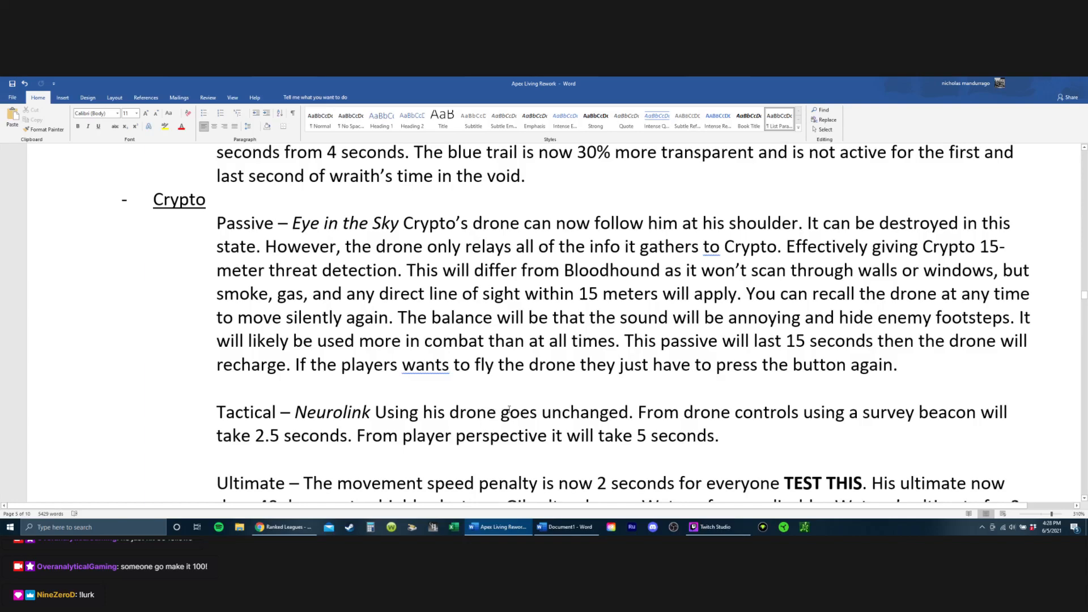
{"action": "key", "text": "BackSpace"}
{"action": "key", "text": "BackSpace"}
{"action": "key", "text": "BackSpace"}
{"action": "key", "text": "BackSpace"}
{"action": "key", "text": "BackSpace"}
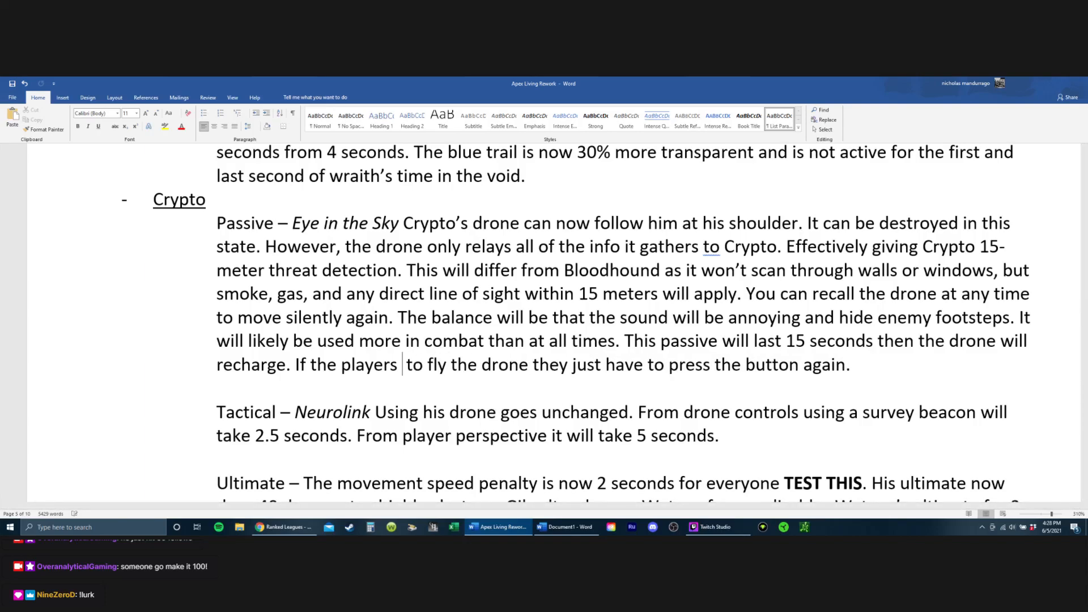
{"action": "type", "text": "decides"}
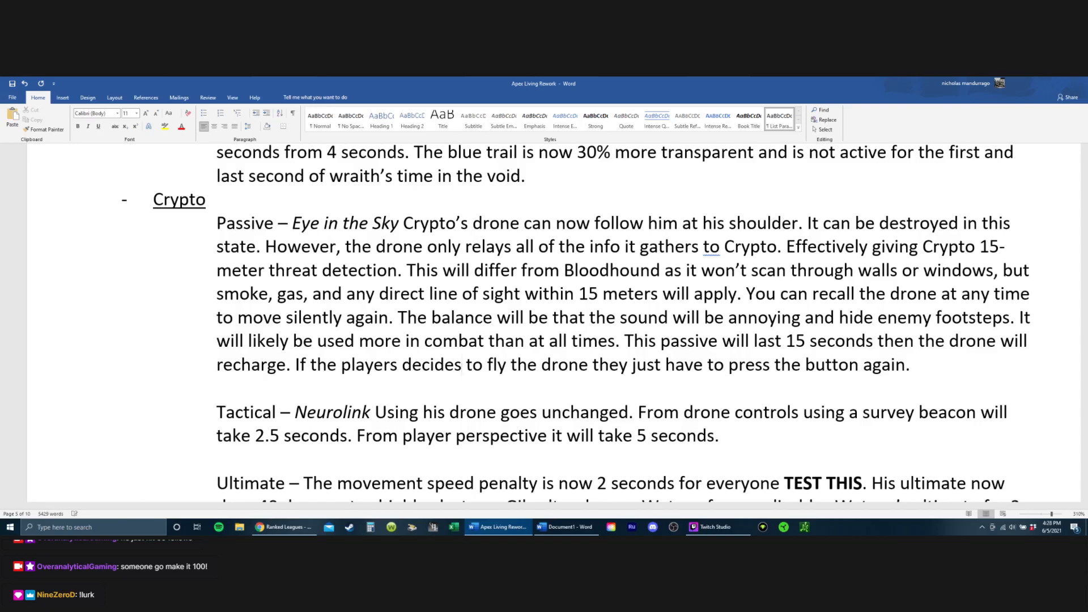
Step: Change "players" to "player" before "decides" in the last sentence of Crypto's passive
{"action": "right_click", "coordinate": [446, 366]}
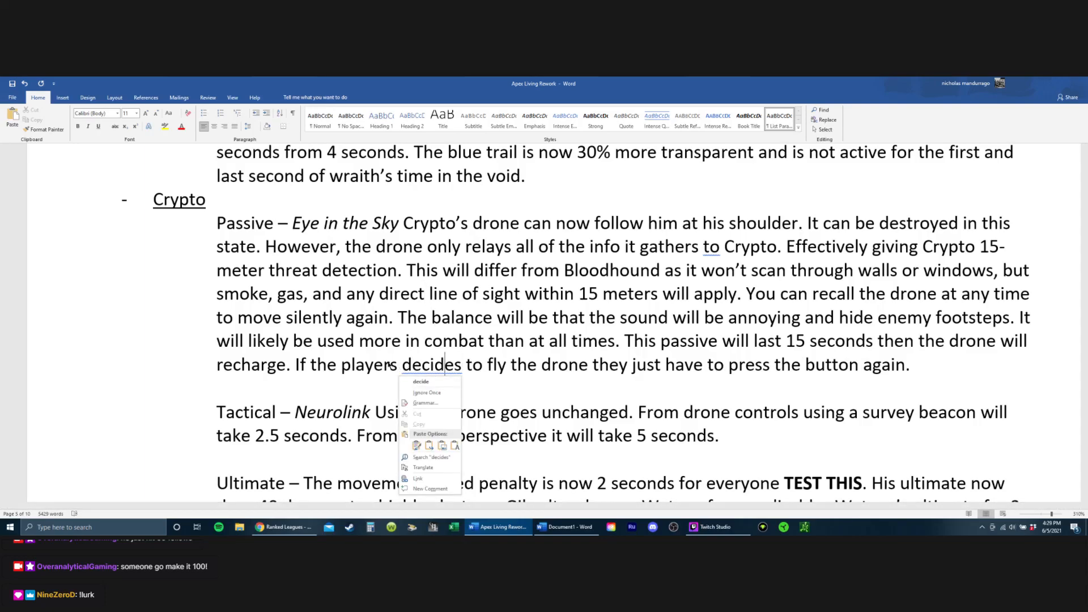
{"action": "left_click", "coordinate": [398, 366]}
{"action": "key", "text": "BackSpace"}
Step: Accept the grammar suggestion that adds a comma after "drone" in the last sentence of Crypto's passive
{"action": "key", "text": "Up"}
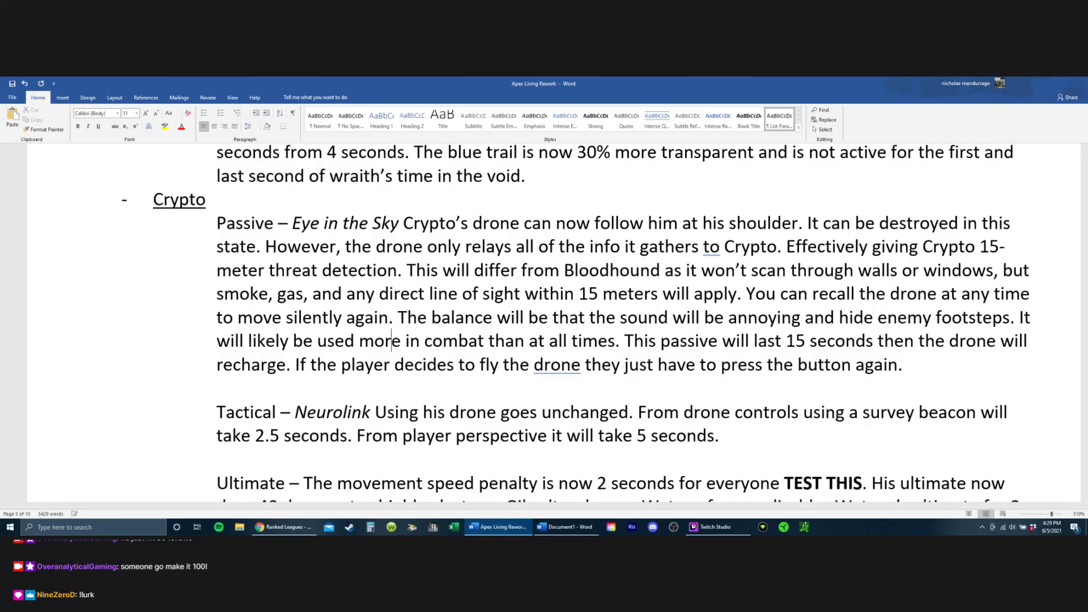
{"action": "key", "text": "Right"}
{"action": "key", "text": "Right"}
{"action": "key", "text": "Right"}
{"action": "key", "text": "Right"}
{"action": "key", "text": "Right"}
{"action": "key", "text": "Right"}
{"action": "key", "text": "Right"}
{"action": "key", "text": "Right"}
{"action": "key", "text": "Right"}
{"action": "key", "text": "Right"}
{"action": "key", "text": "Right"}
{"action": "key", "text": "Right"}
{"action": "key", "text": "Right"}
{"action": "key", "text": "Right"}
{"action": "key", "text": "Right"}
{"action": "key", "text": "Right"}
{"action": "key", "text": "Right"}
{"action": "key", "text": "Right"}
{"action": "key", "text": "Right"}
{"action": "key", "text": "Right"}
{"action": "key", "text": "Right"}
{"action": "key", "text": "Right"}
{"action": "key", "text": "Down"}
{"action": "right_click", "coordinate": [543, 364]}
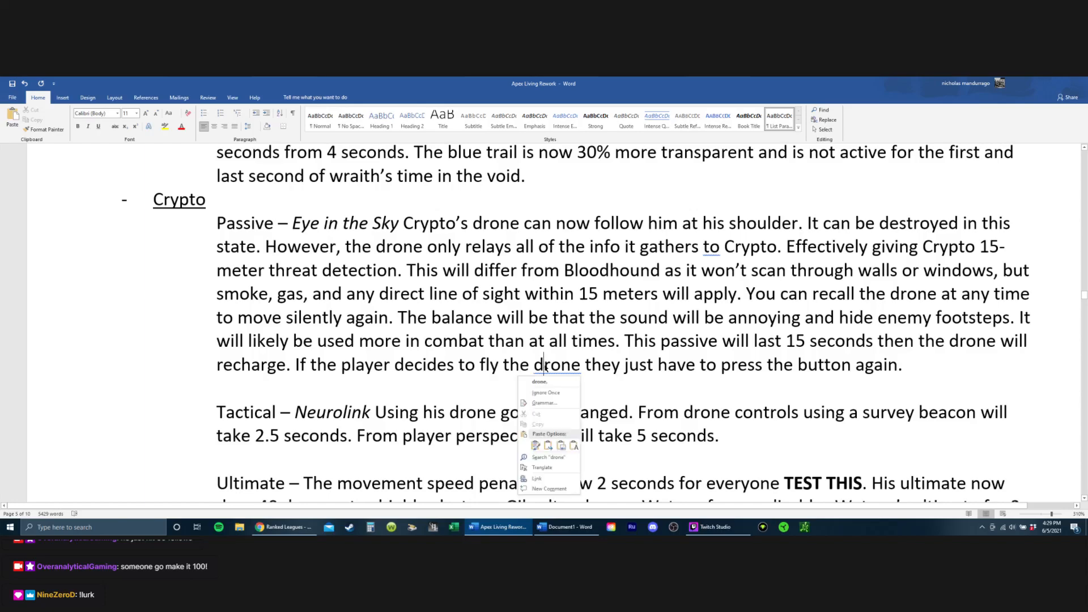
{"action": "left_click", "coordinate": [550, 378]}
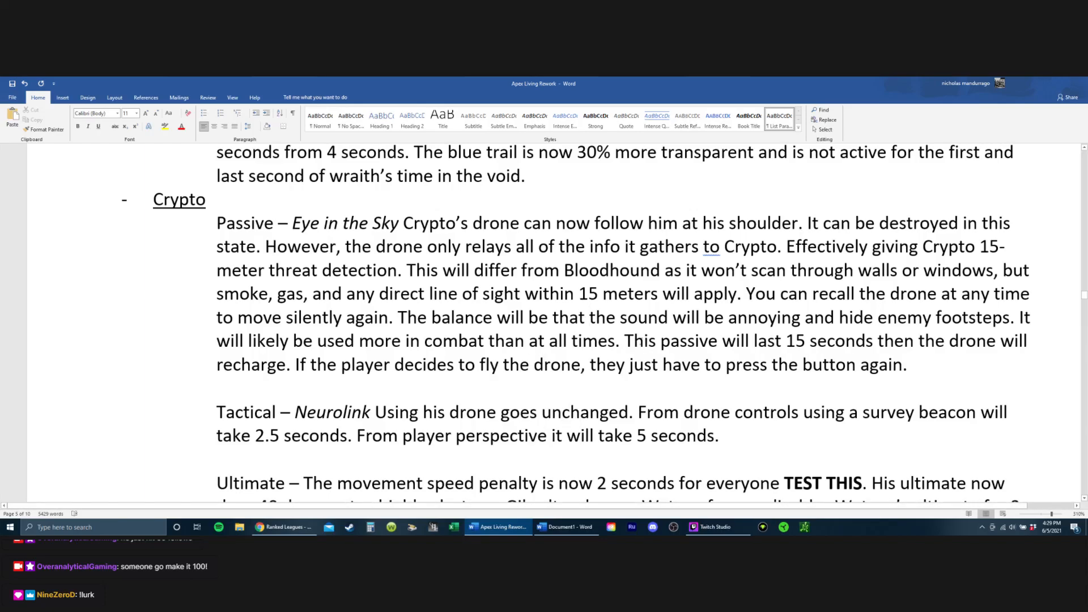
Step: Check the grammar suggestion for the flagged "to" in "gathers to Crypto" in Crypto's passive
{"action": "scroll", "coordinate": [618, 285], "scroll_direction": "up", "scroll_amount": 2}
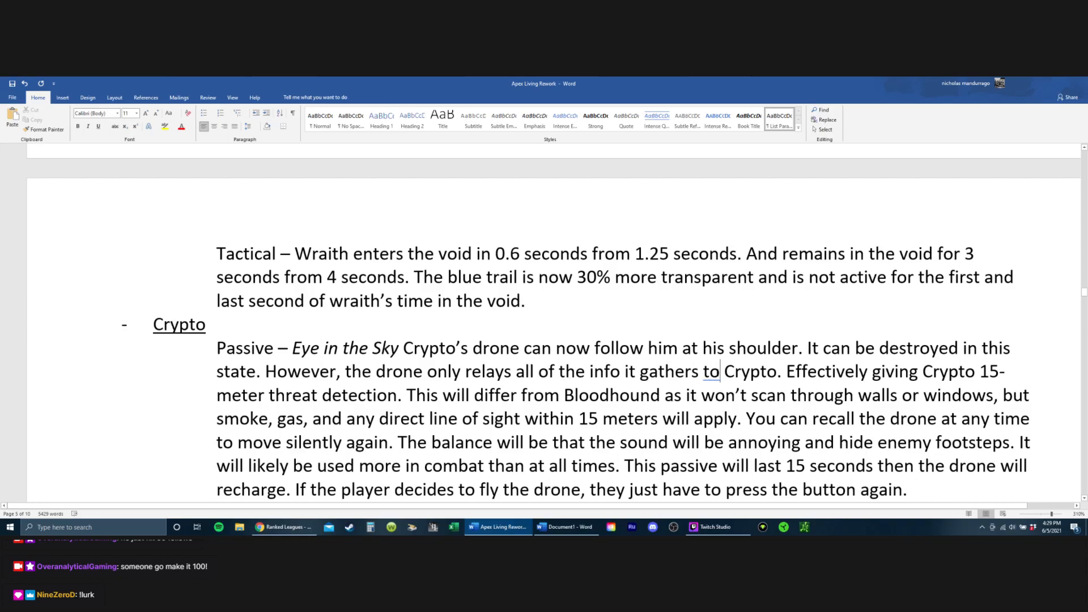
{"action": "right_click", "coordinate": [720, 380]}
{"action": "left_click", "coordinate": [712, 374]}
{"action": "left_click", "coordinate": [710, 373]}
Step: Look back over the shield and minigun, Octane and Watson entries, up to the Legend Changes heading
{"action": "scroll", "coordinate": [745, 366], "scroll_direction": "up", "scroll_amount": 15}
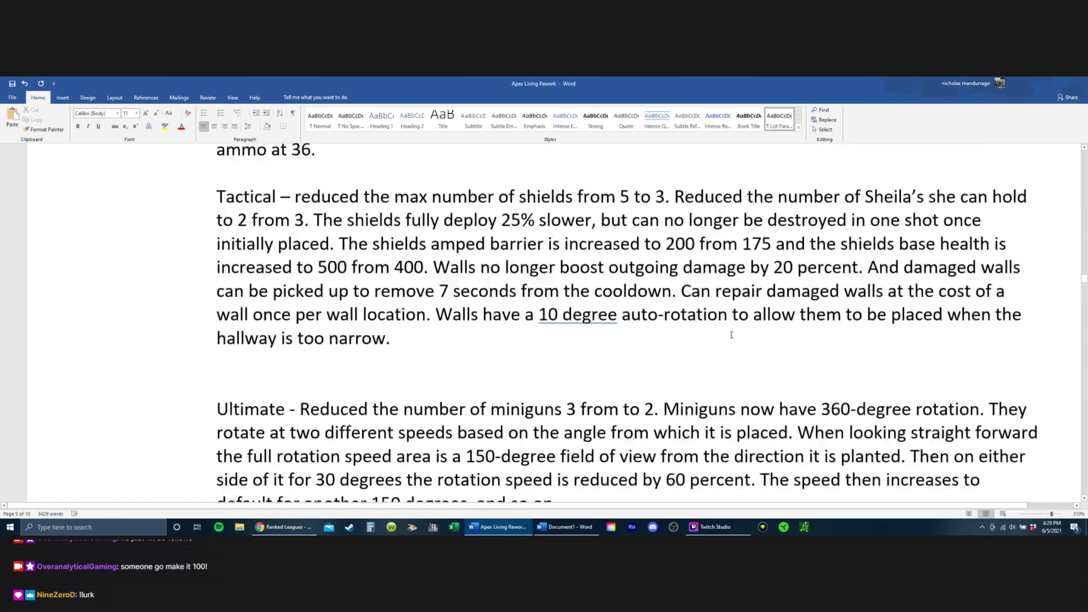
{"action": "scroll", "coordinate": [455, 245], "scroll_direction": "up", "scroll_amount": 8}
{"action": "scroll", "coordinate": [320, 177], "scroll_direction": "down", "scroll_amount": 9}
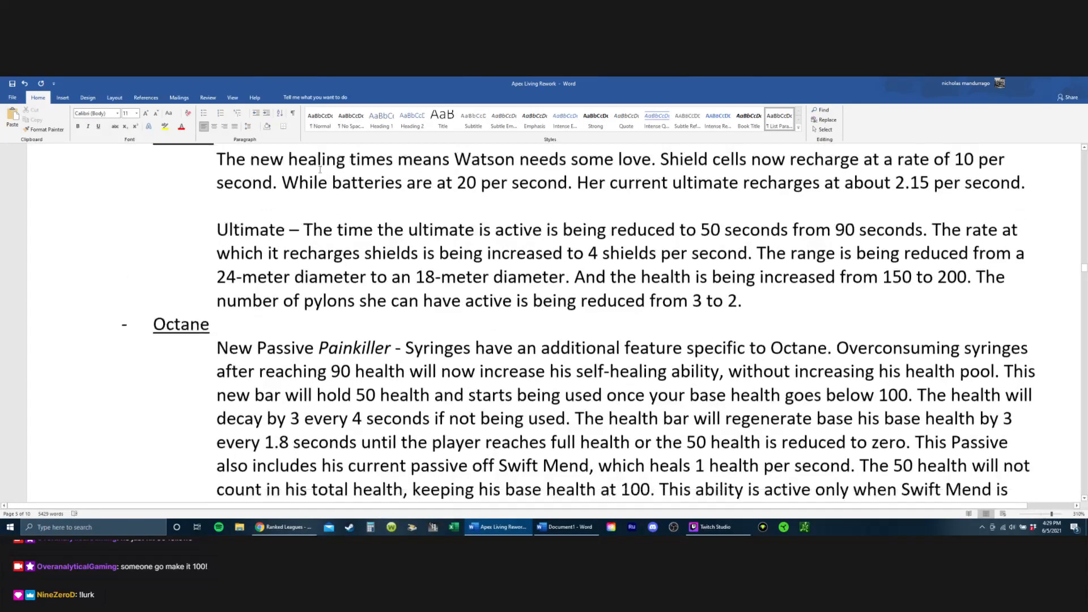
{"action": "scroll", "coordinate": [321, 178], "scroll_direction": "up", "scroll_amount": 1}
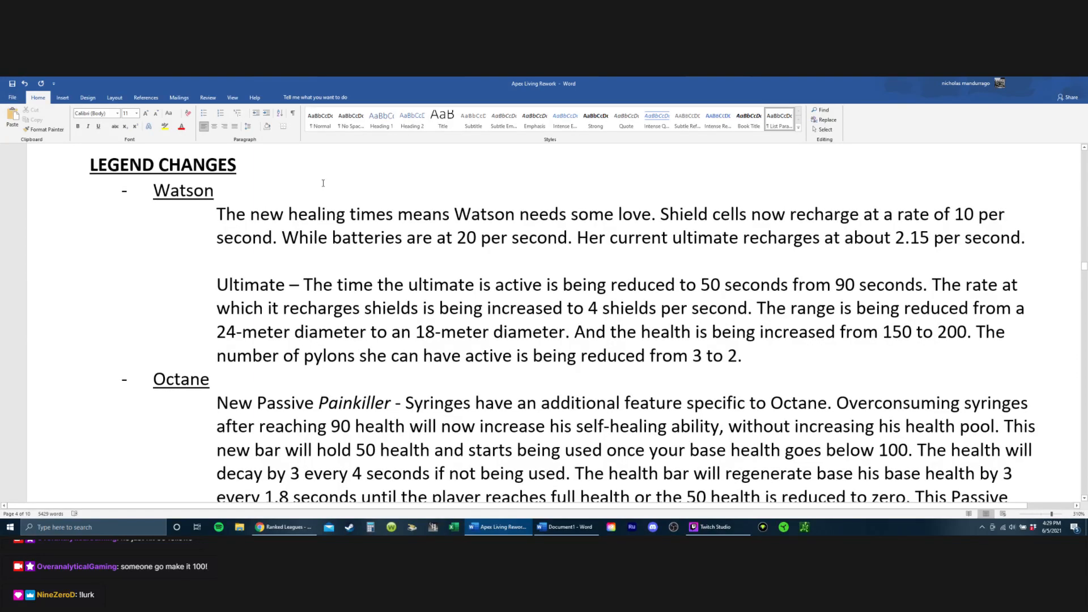